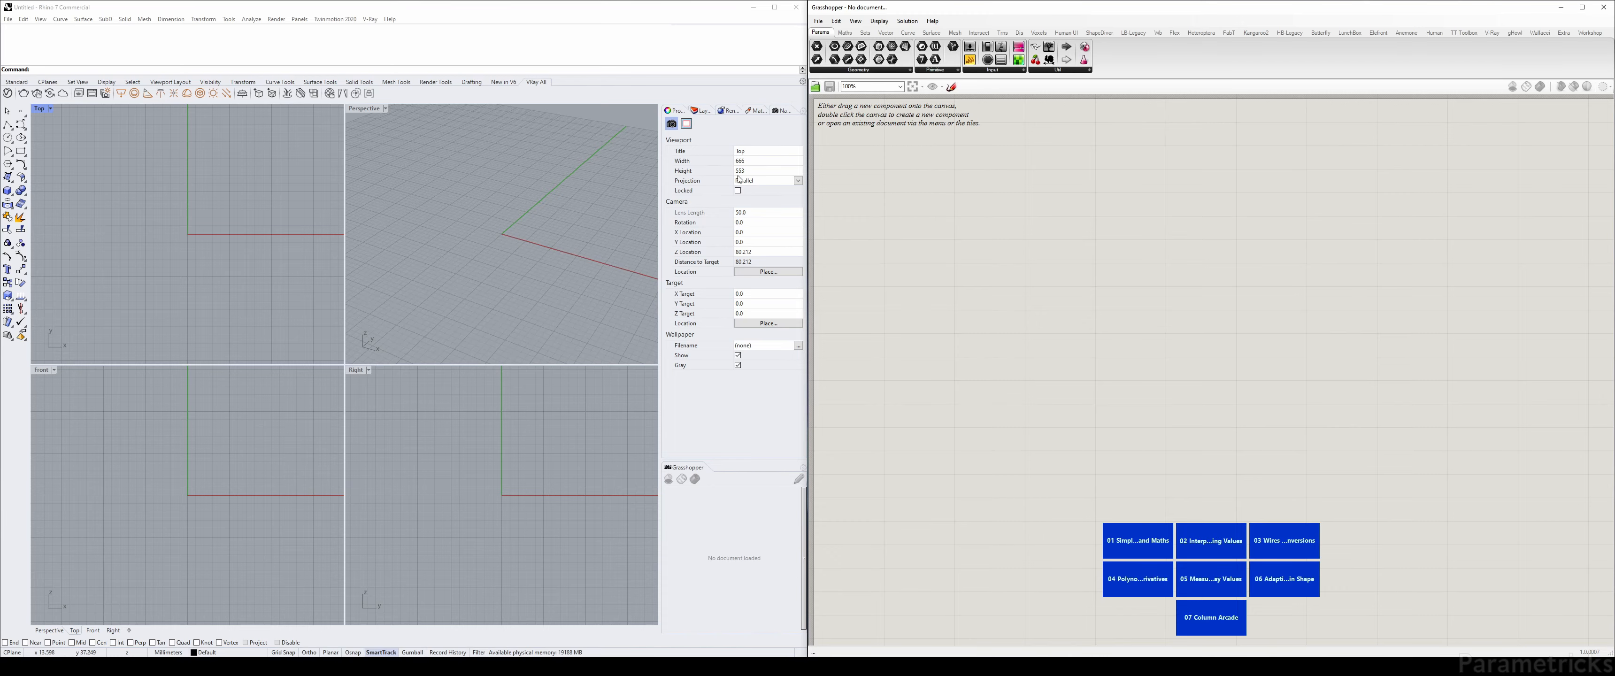
right_click(942, 194)
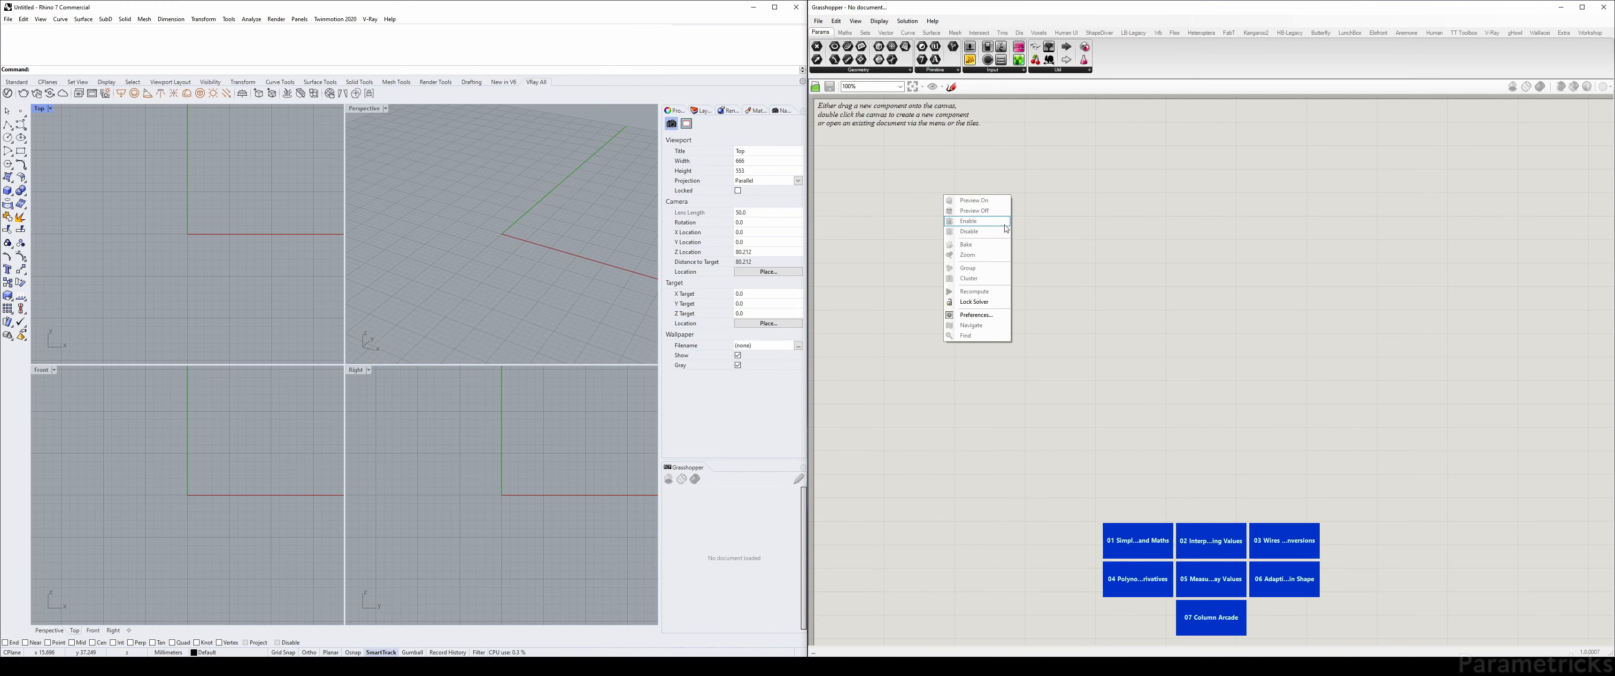
left_click(896, 179)
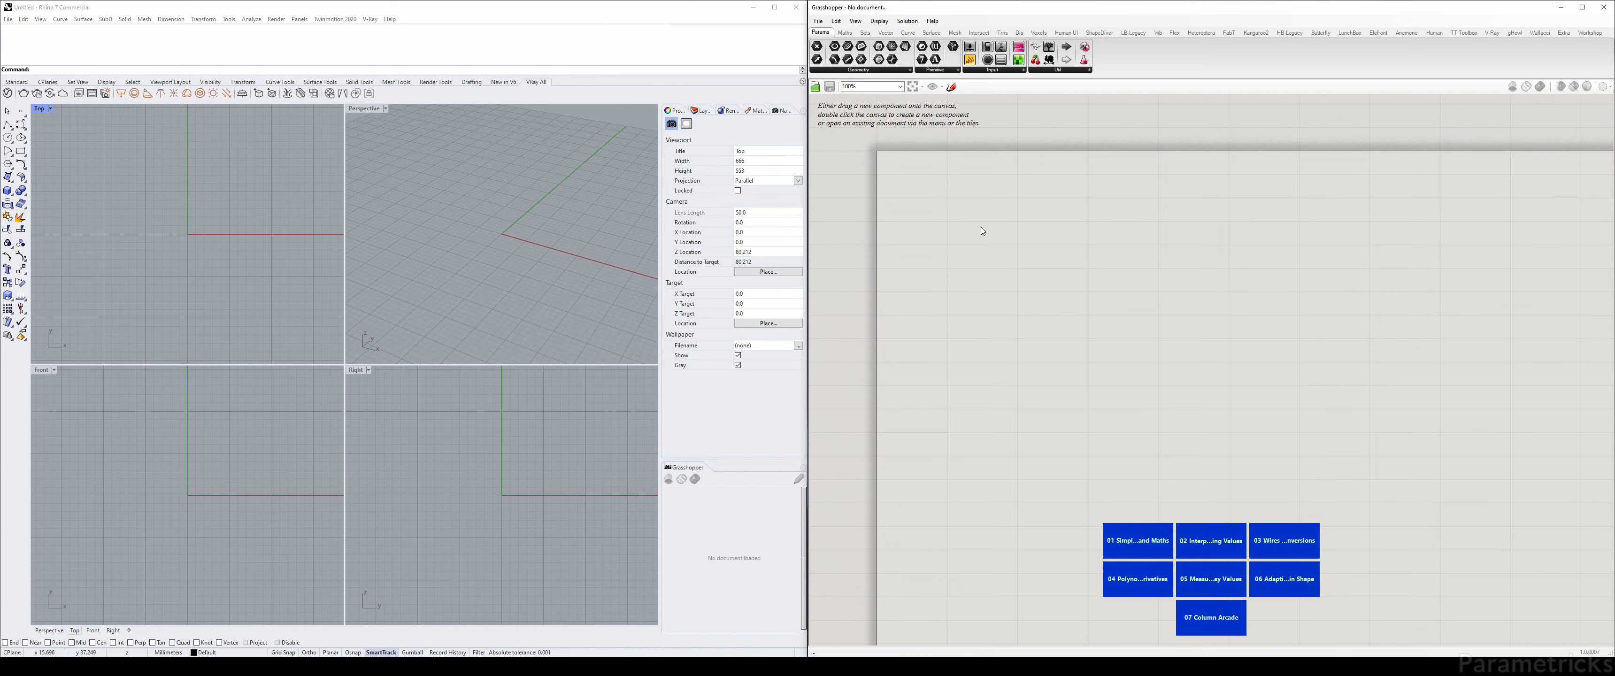
scroll(983, 231, "up", 1)
right_click_drag(965, 215, 948, 234)
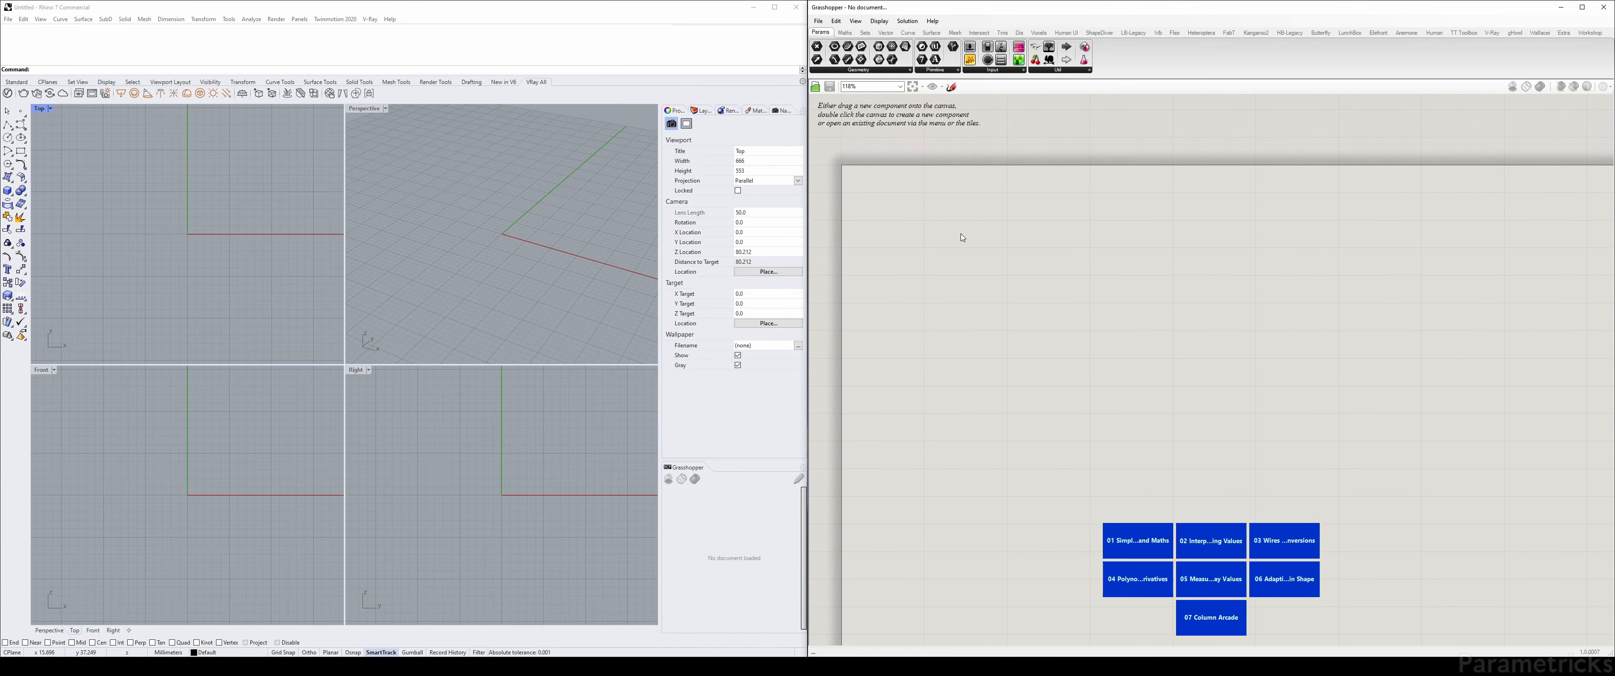
Add an Expression component to the empty canvas and shift it slightly up
double_click(961, 234)
type("exoress")
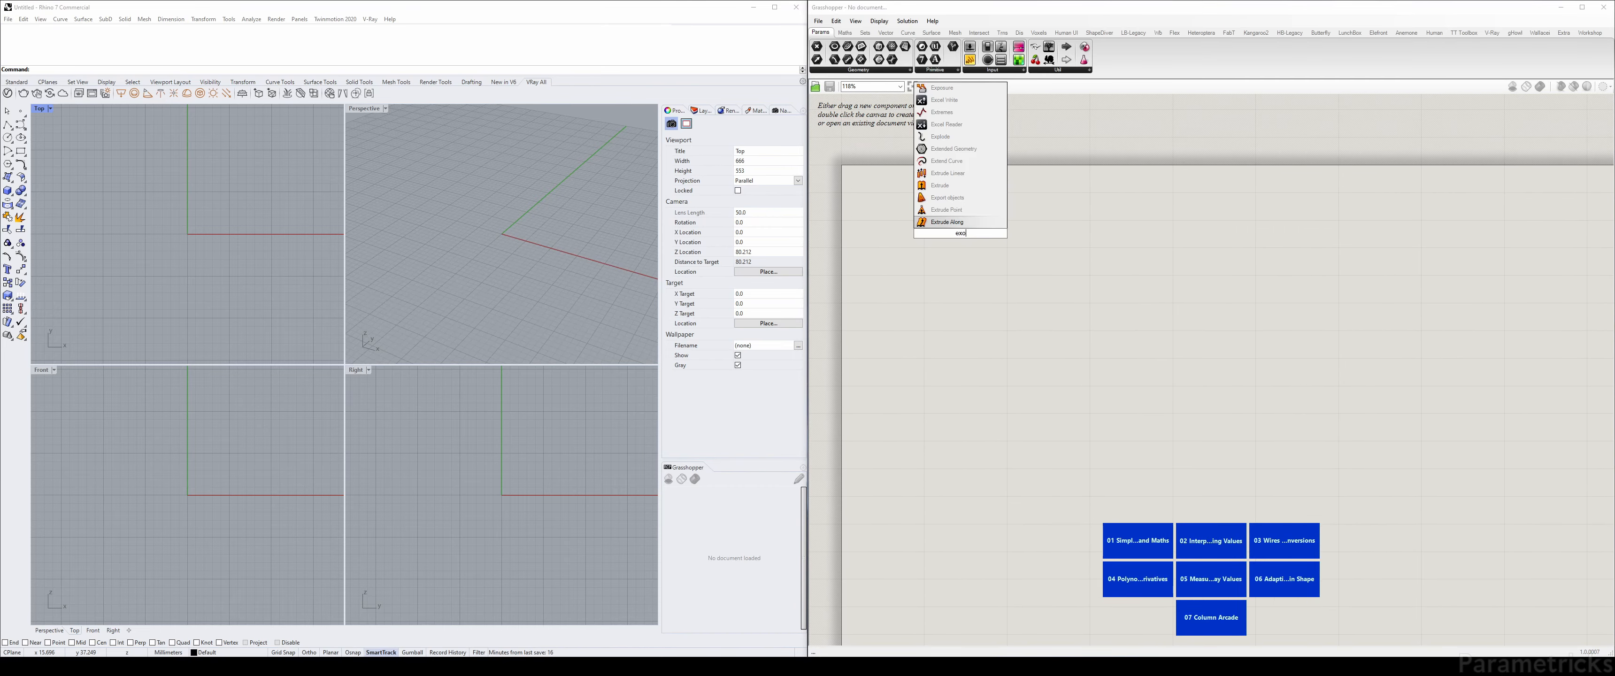
key("BackSpace")
key("BackSpace")
key("BackSpace")
key("BackSpace")
key("BackSpace")
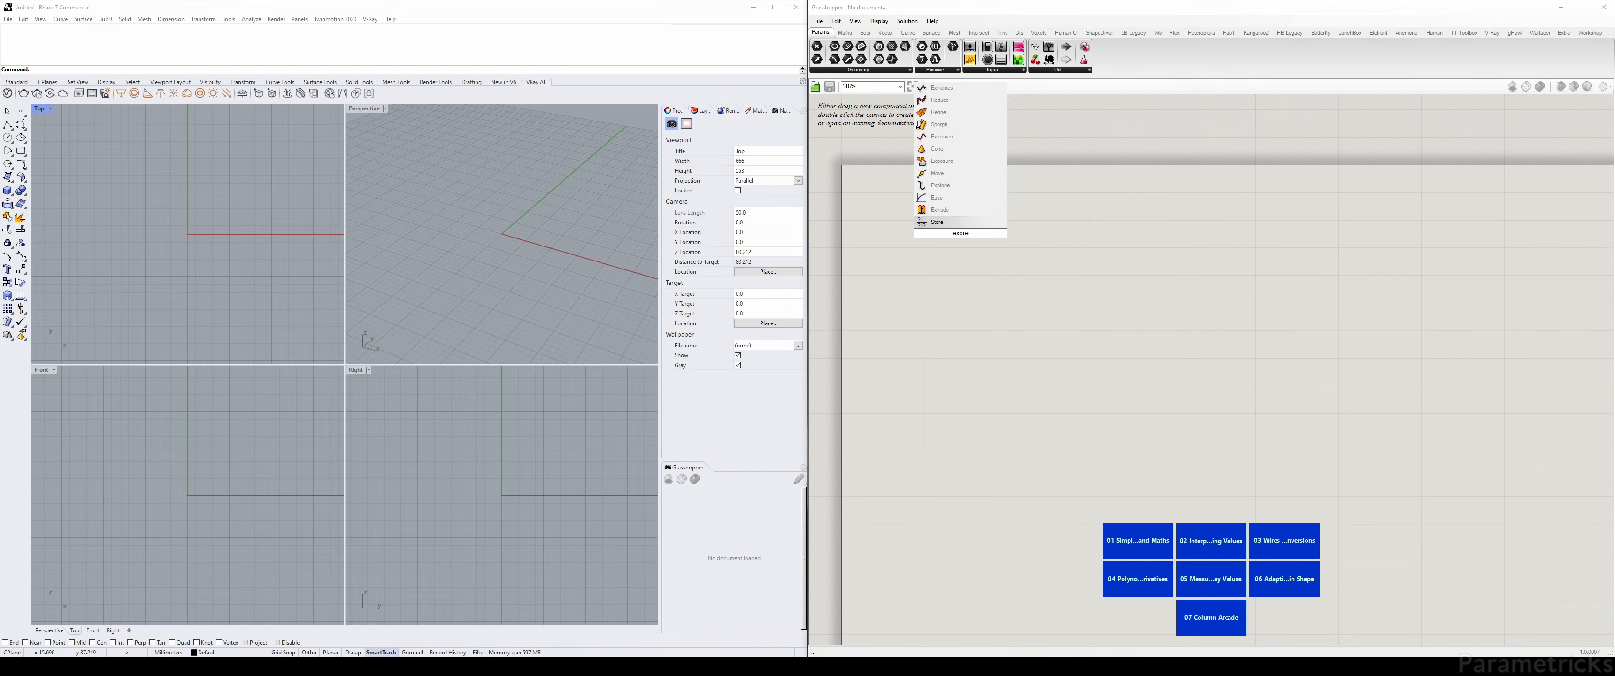
type("pre")
key("Return")
scroll(959, 233, "up", 3)
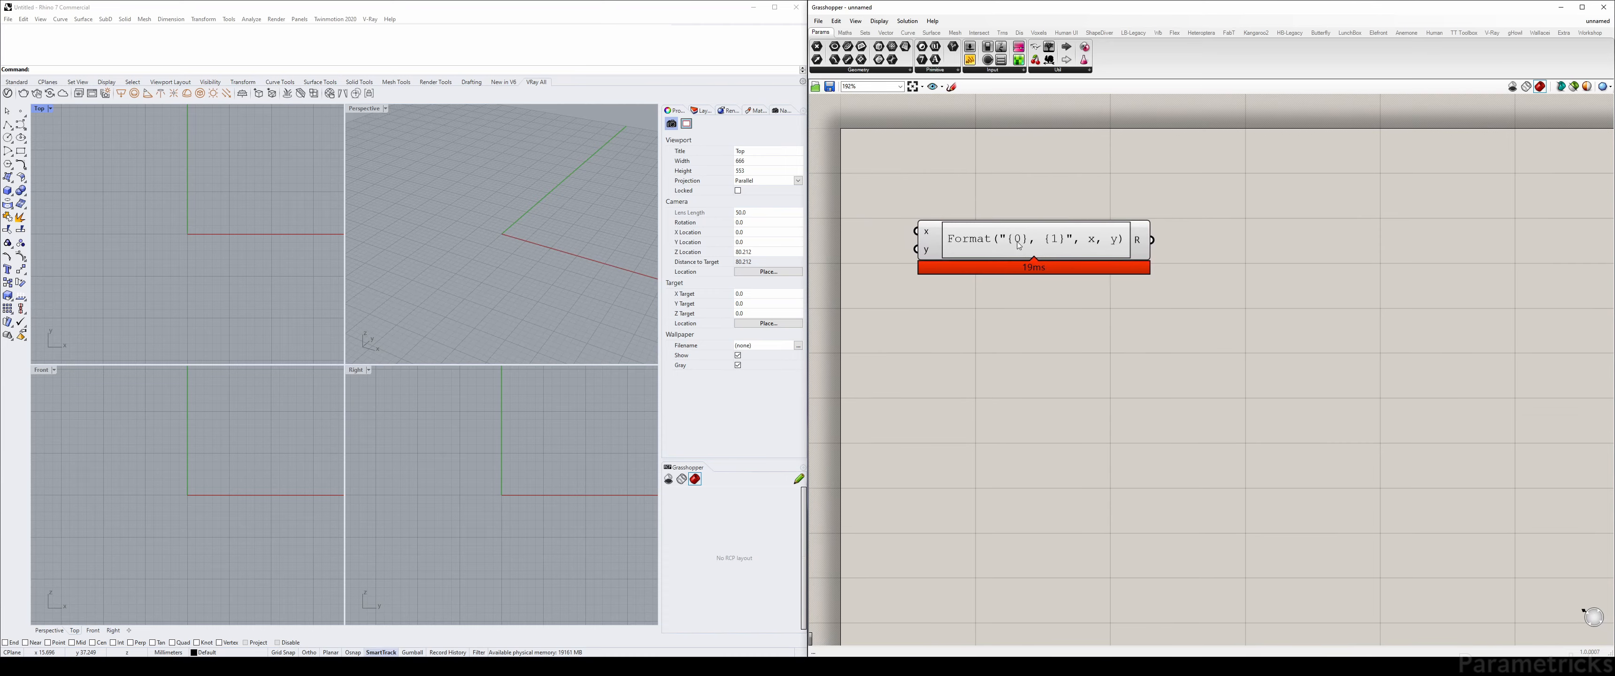
left_click_drag(1019, 246, 1063, 231)
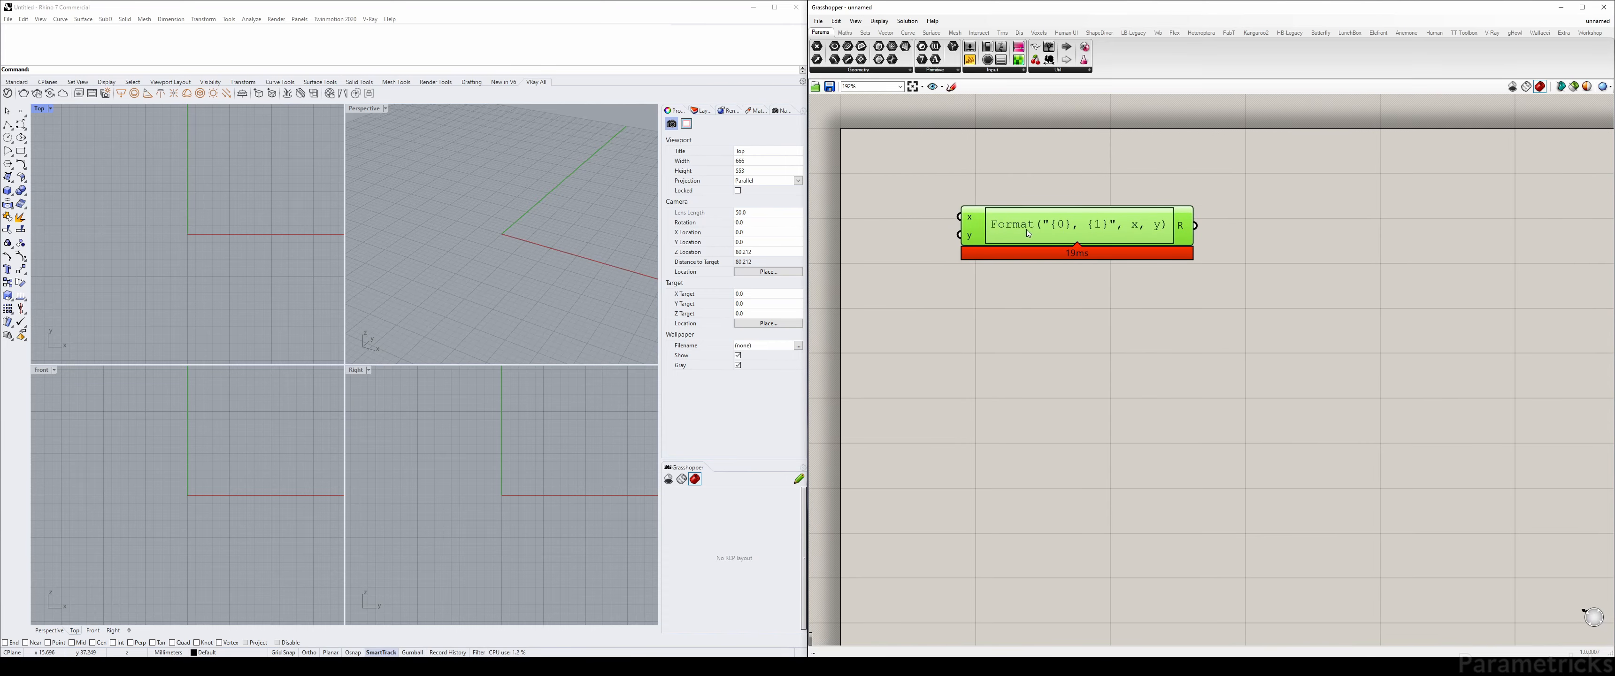
double_click(1035, 295)
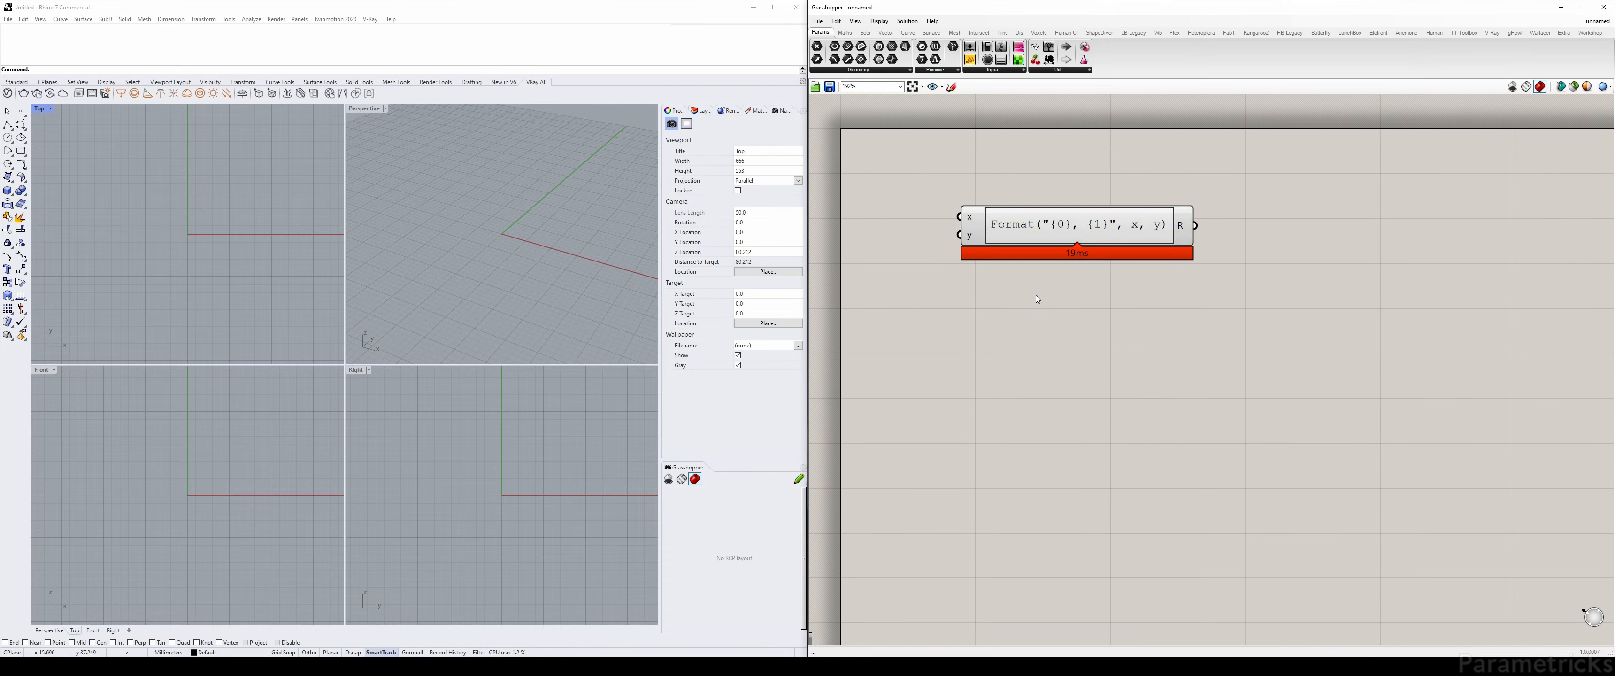
type("eval")
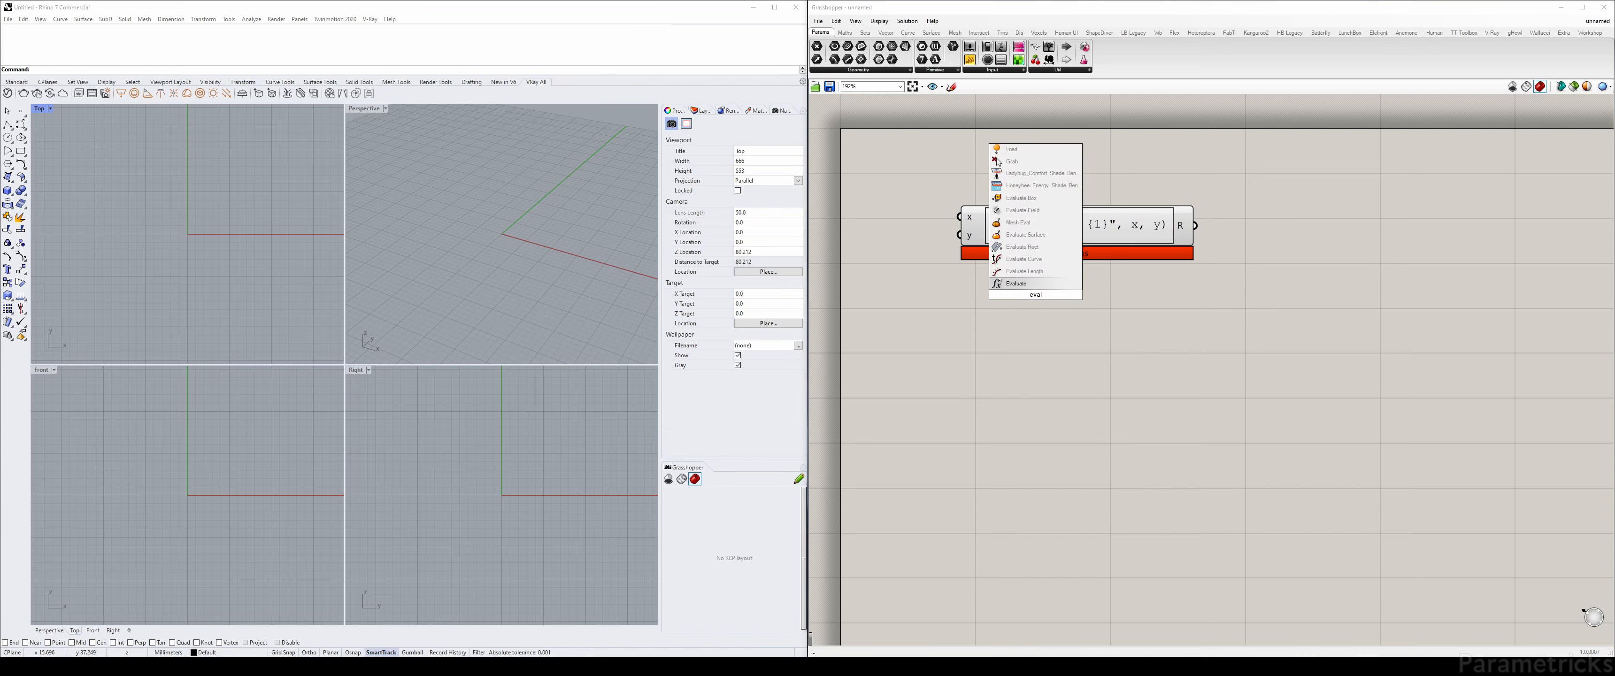
key("Return")
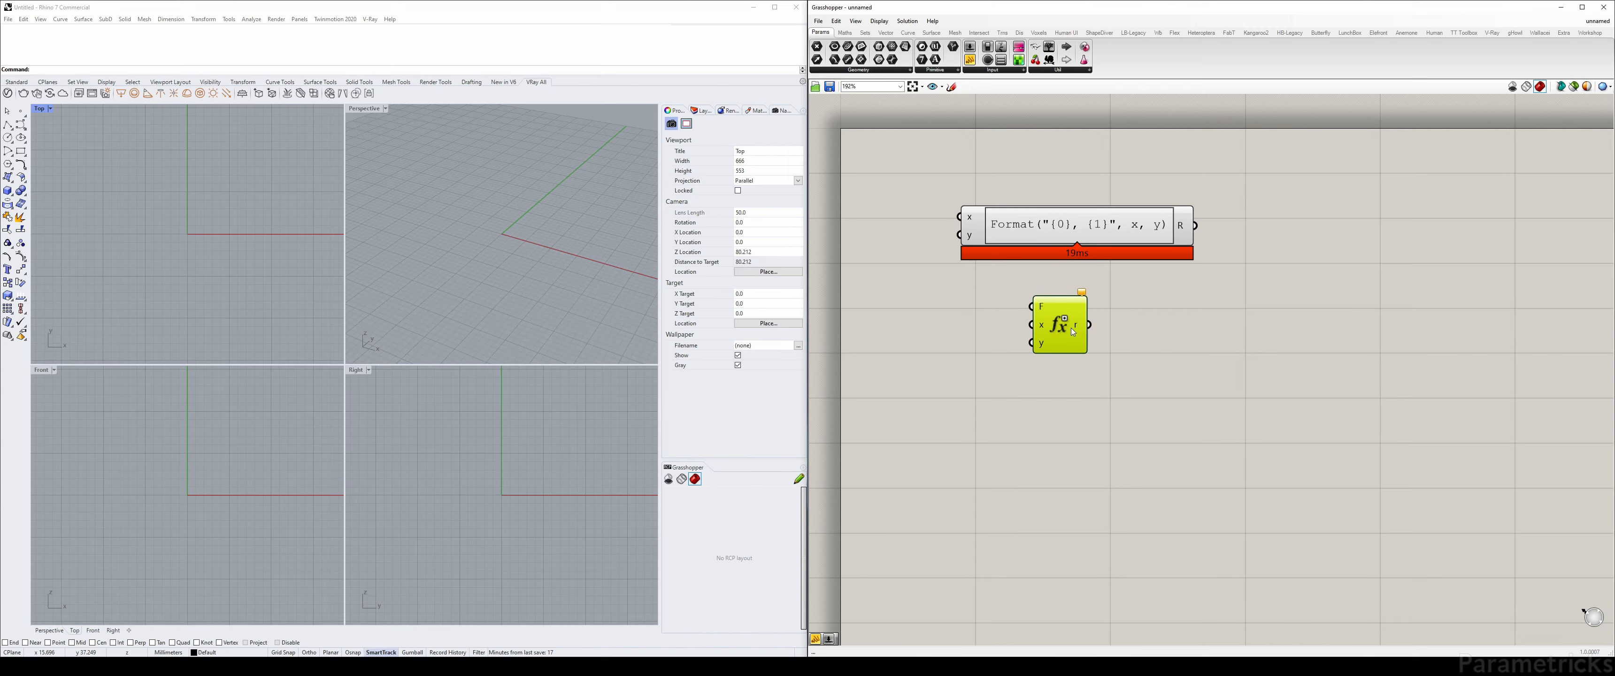
left_click_drag(1072, 331, 1099, 318)
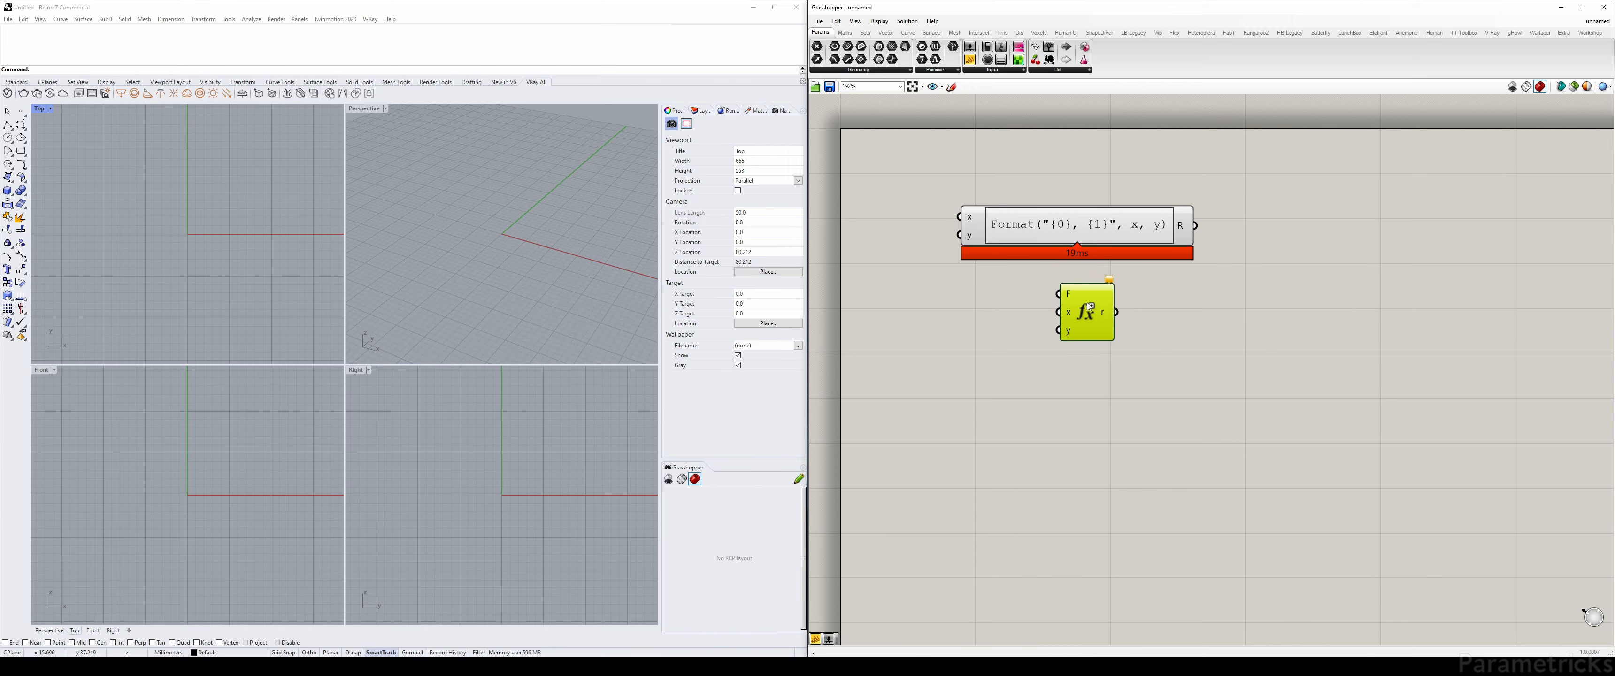
left_click_drag(919, 270, 1084, 306)
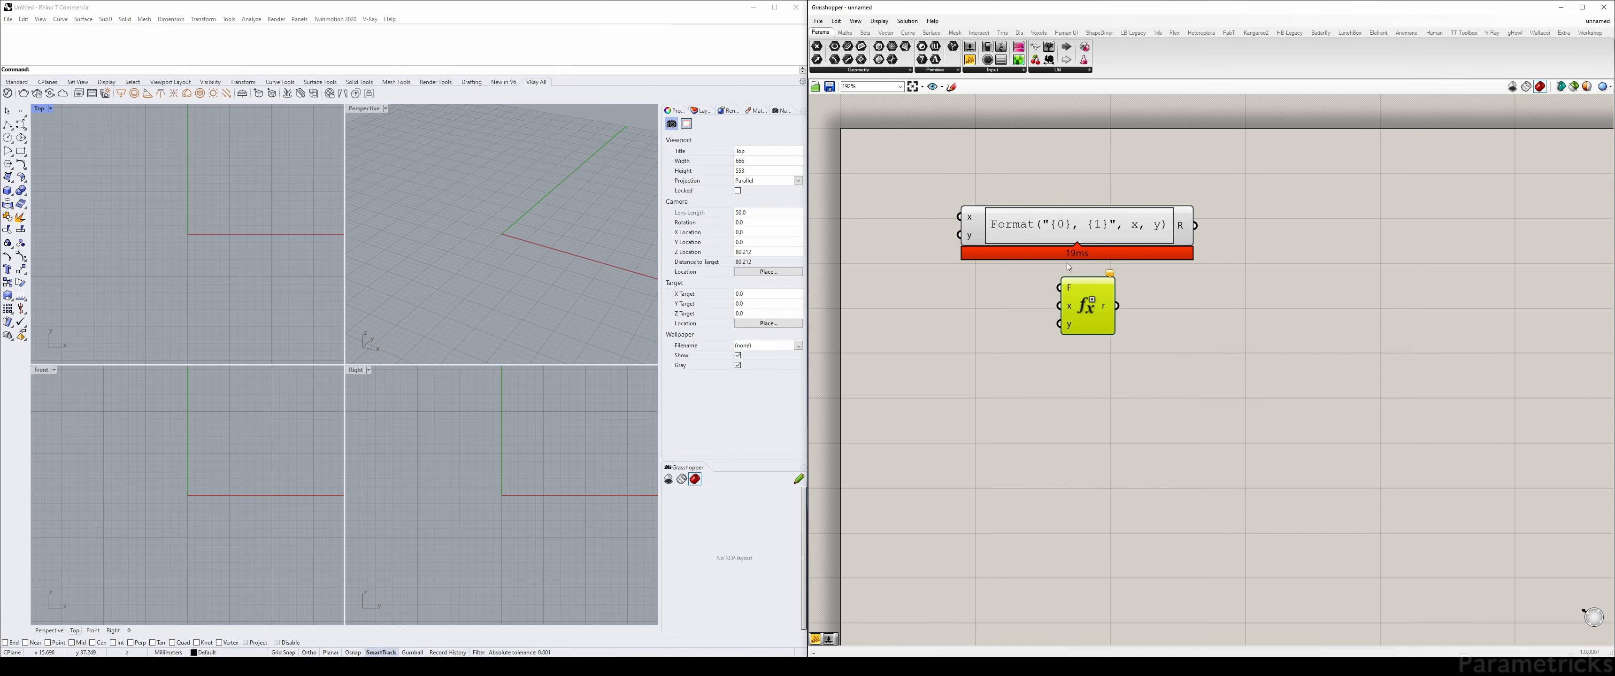
right_click_drag(1061, 265, 1077, 293)
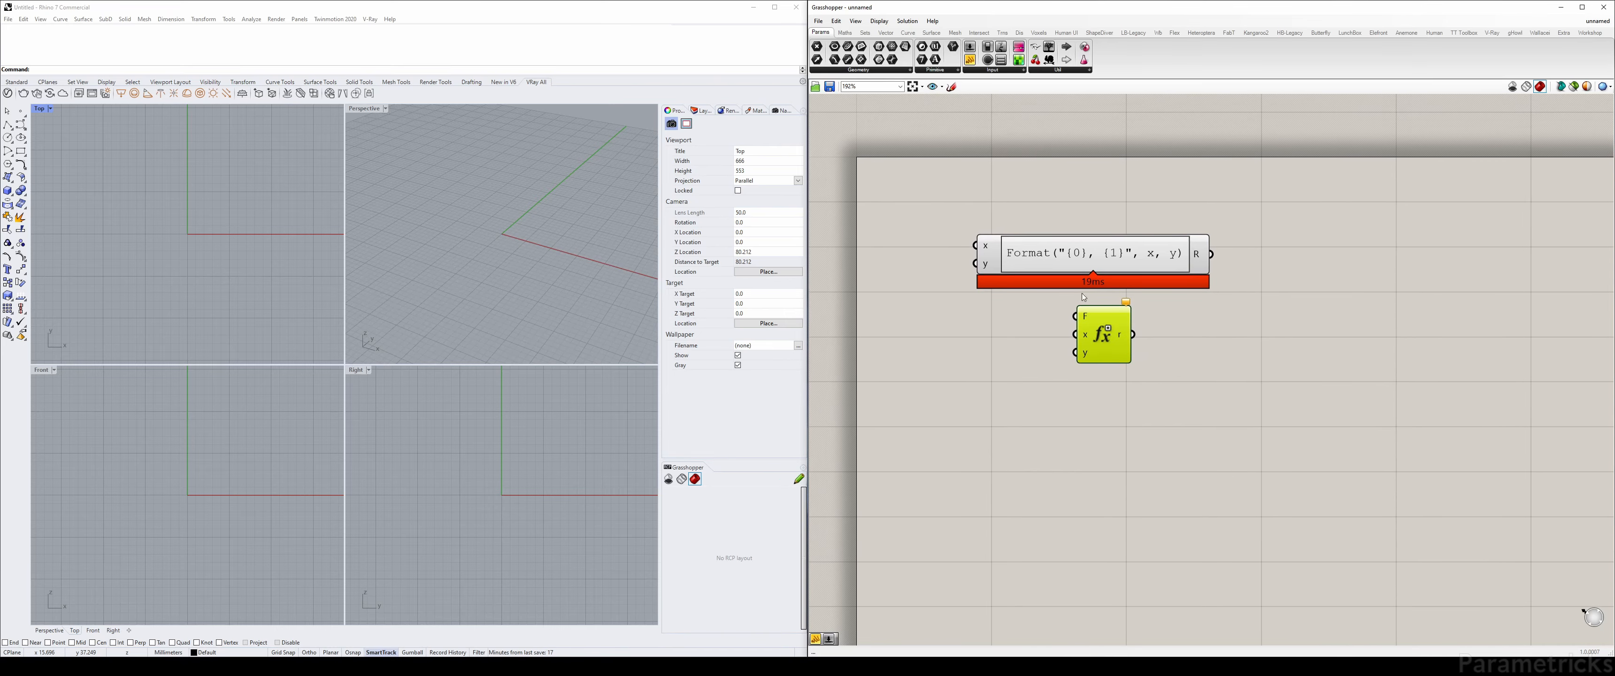
left_click_drag(1091, 271, 1123, 275)
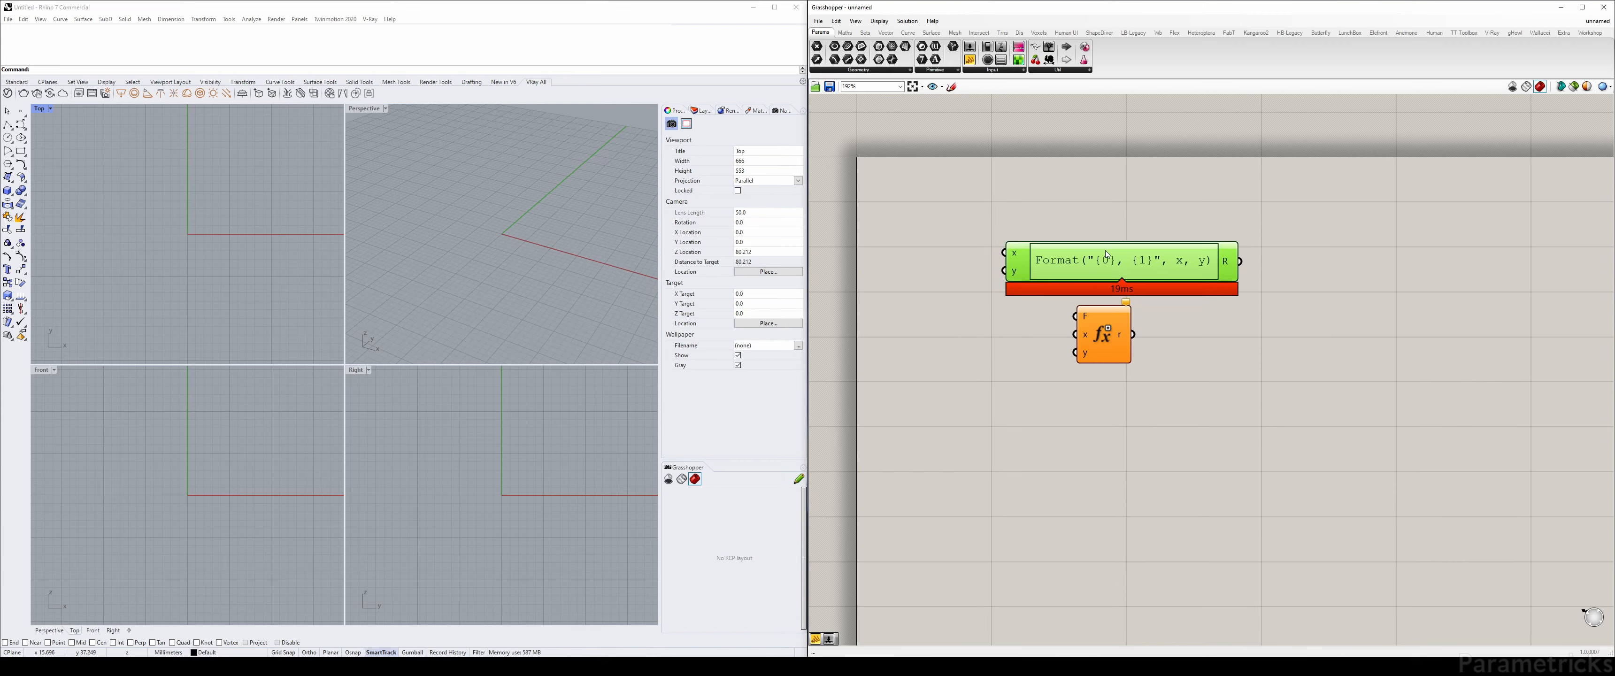
left_click(1106, 331)
key("Delete")
Replace the Expression component's default formula with (x*(1-sin(y))) in the Expression Designer
left_click_drag(1037, 254, 1083, 256)
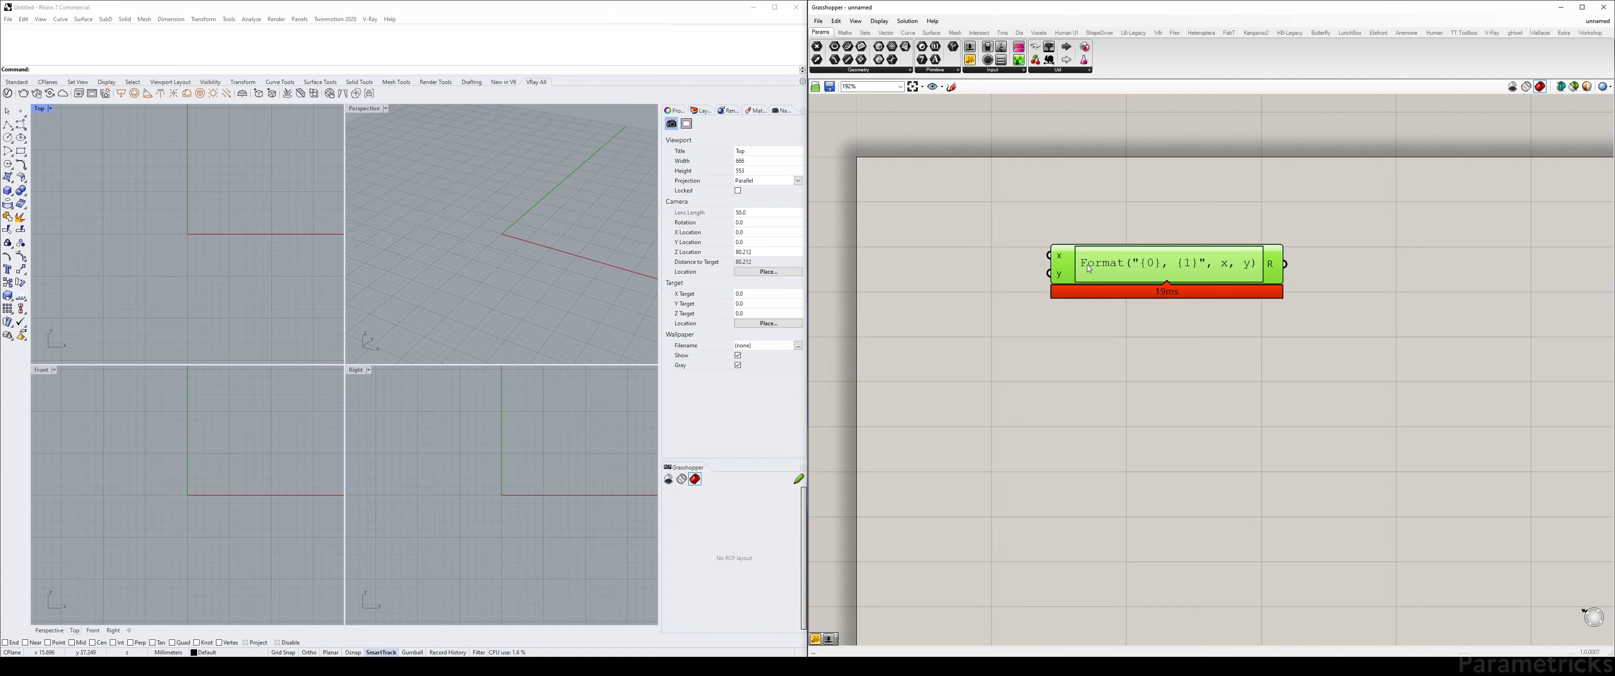
double_click(1129, 262)
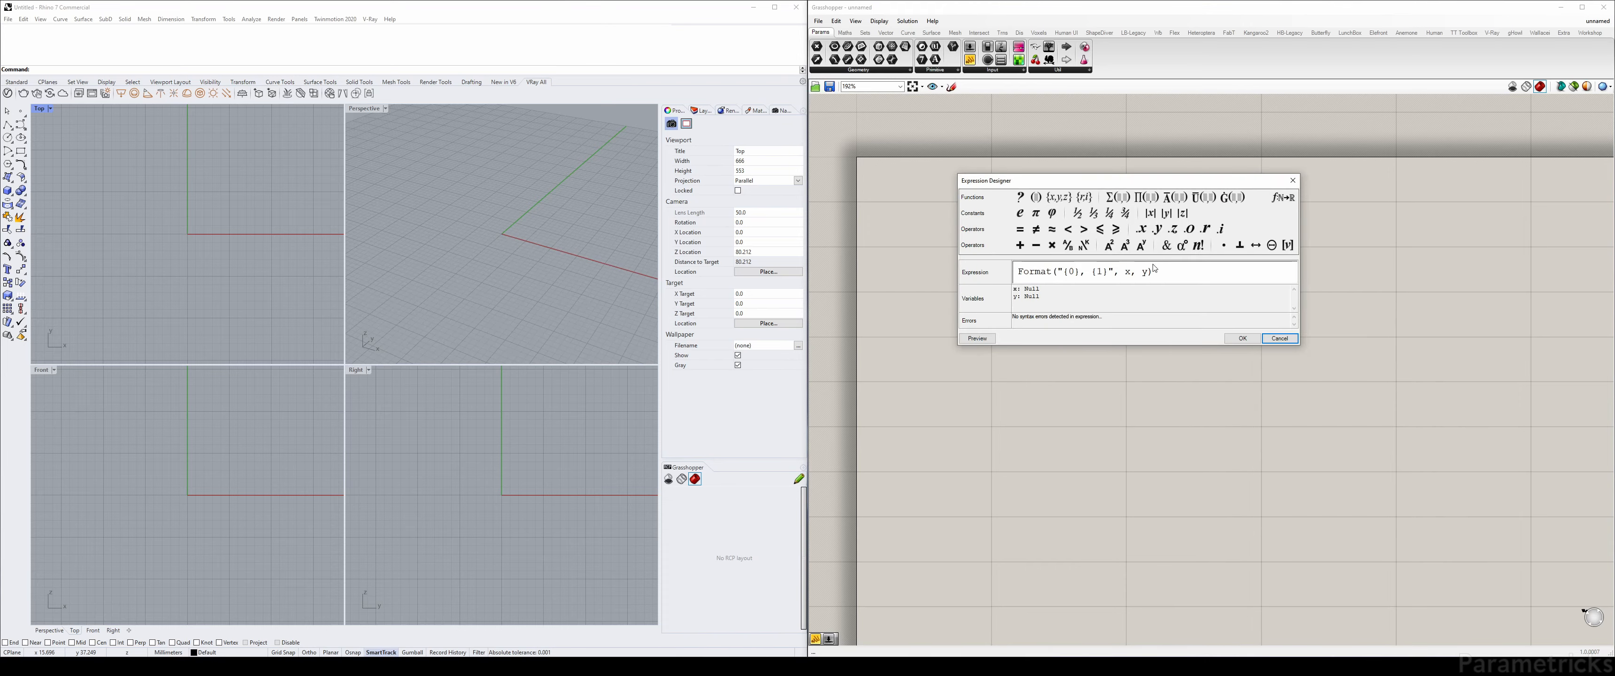
left_click_drag(1100, 186, 1142, 320)
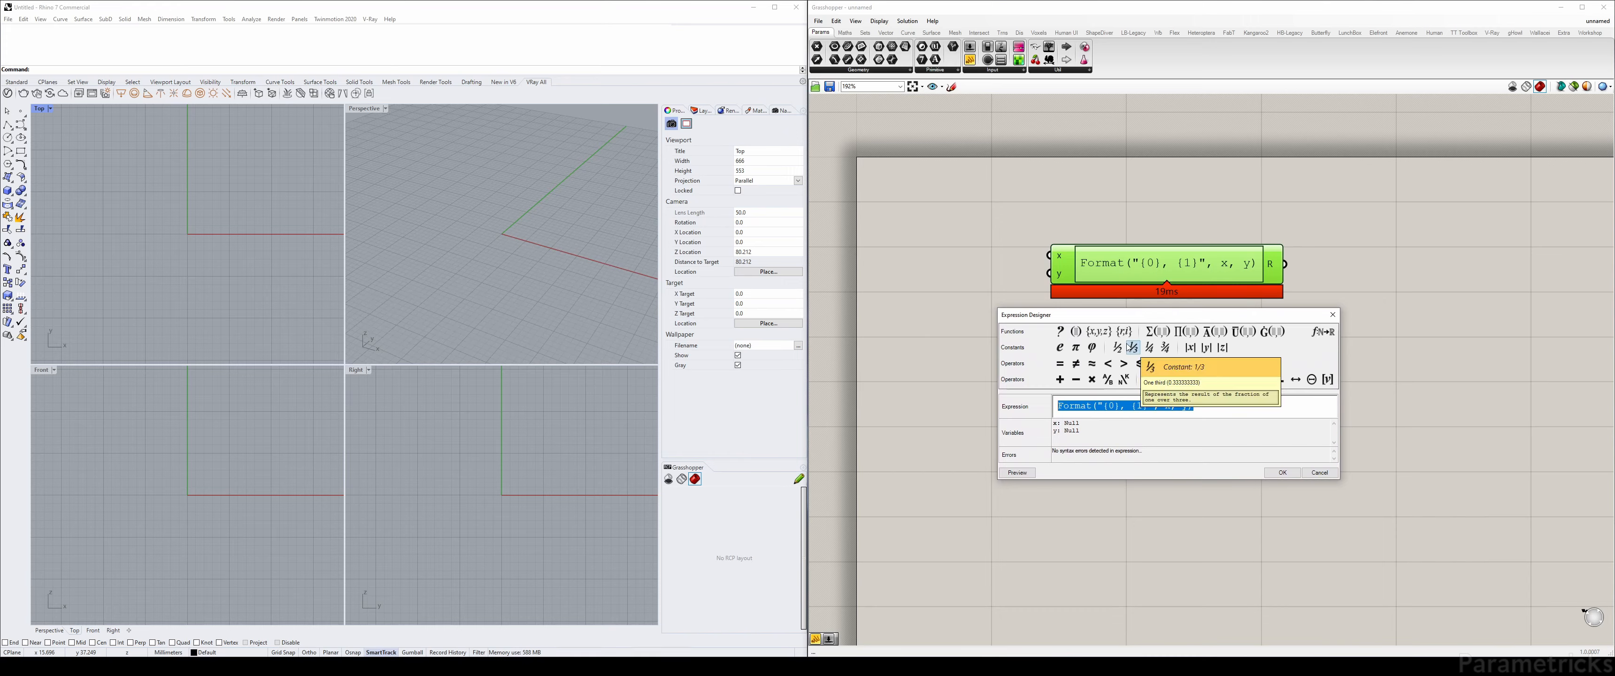
type("(")
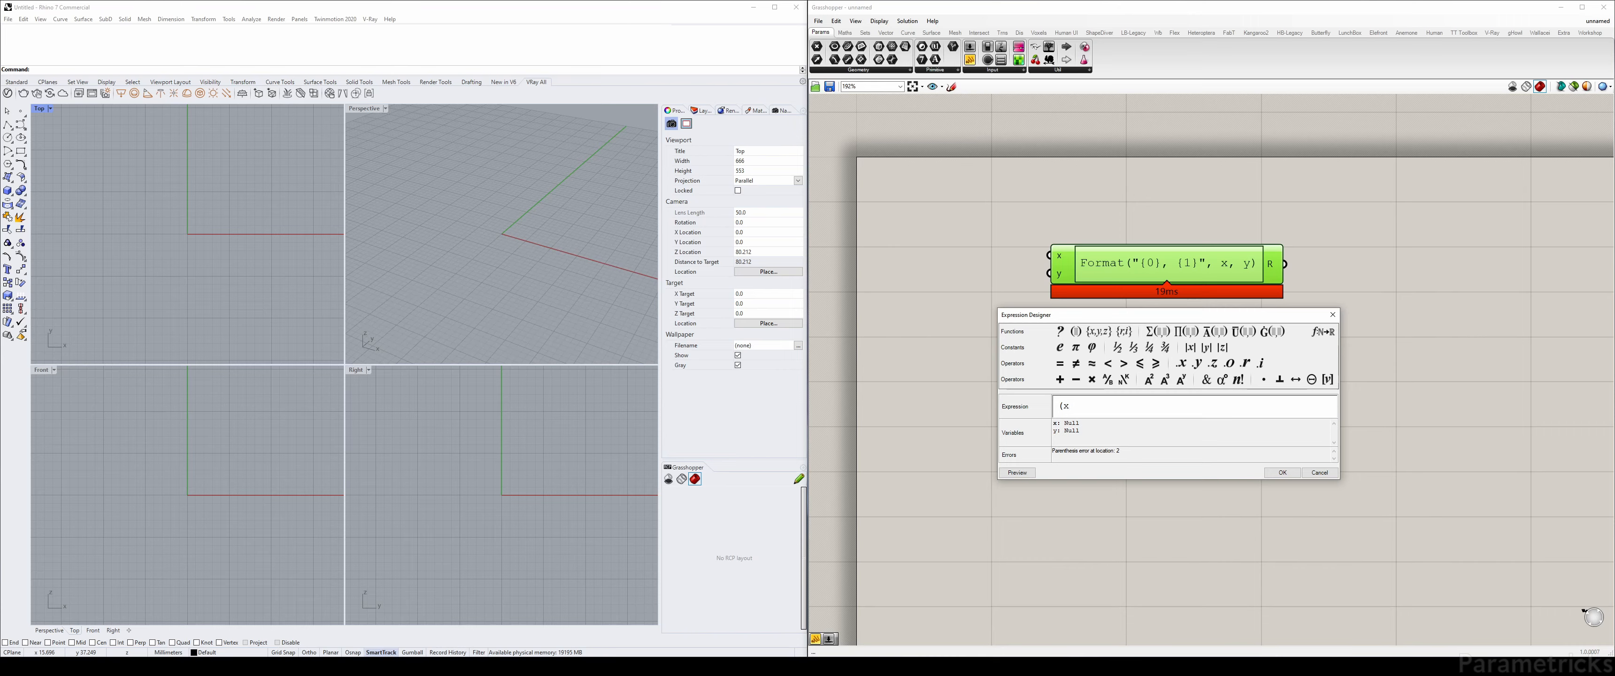
type("x*")
type("()")
type("1-")
type("sin")
type("(")
type("y")
key("Right")
type(")")
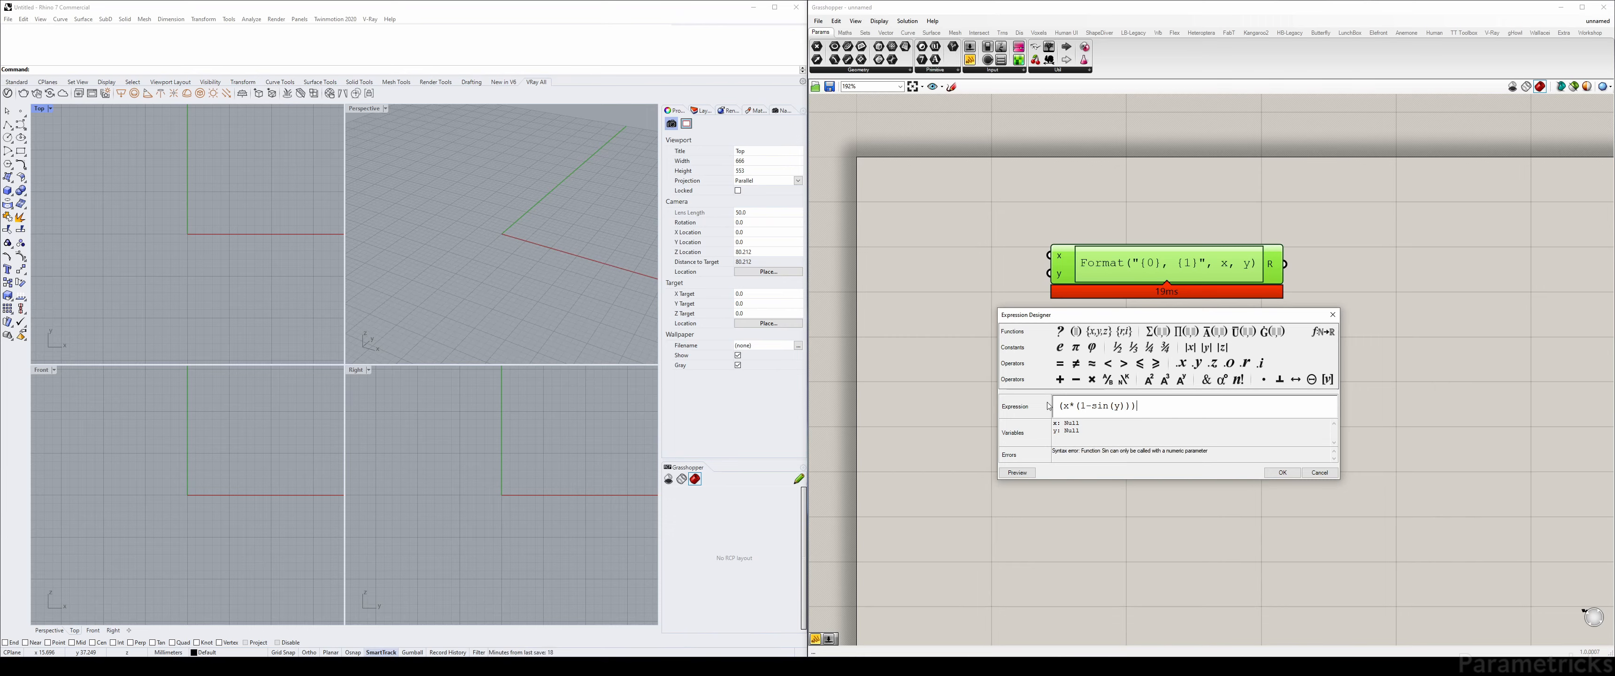
Multiply the formula by cos(y) so it reads (x*(1-sin(y)))*cos(y) and accept it
left_click_drag(1056, 406, 1063, 406)
left_click(1153, 403)
type("*cos")
type("()")
type("u")
left_click(1280, 474)
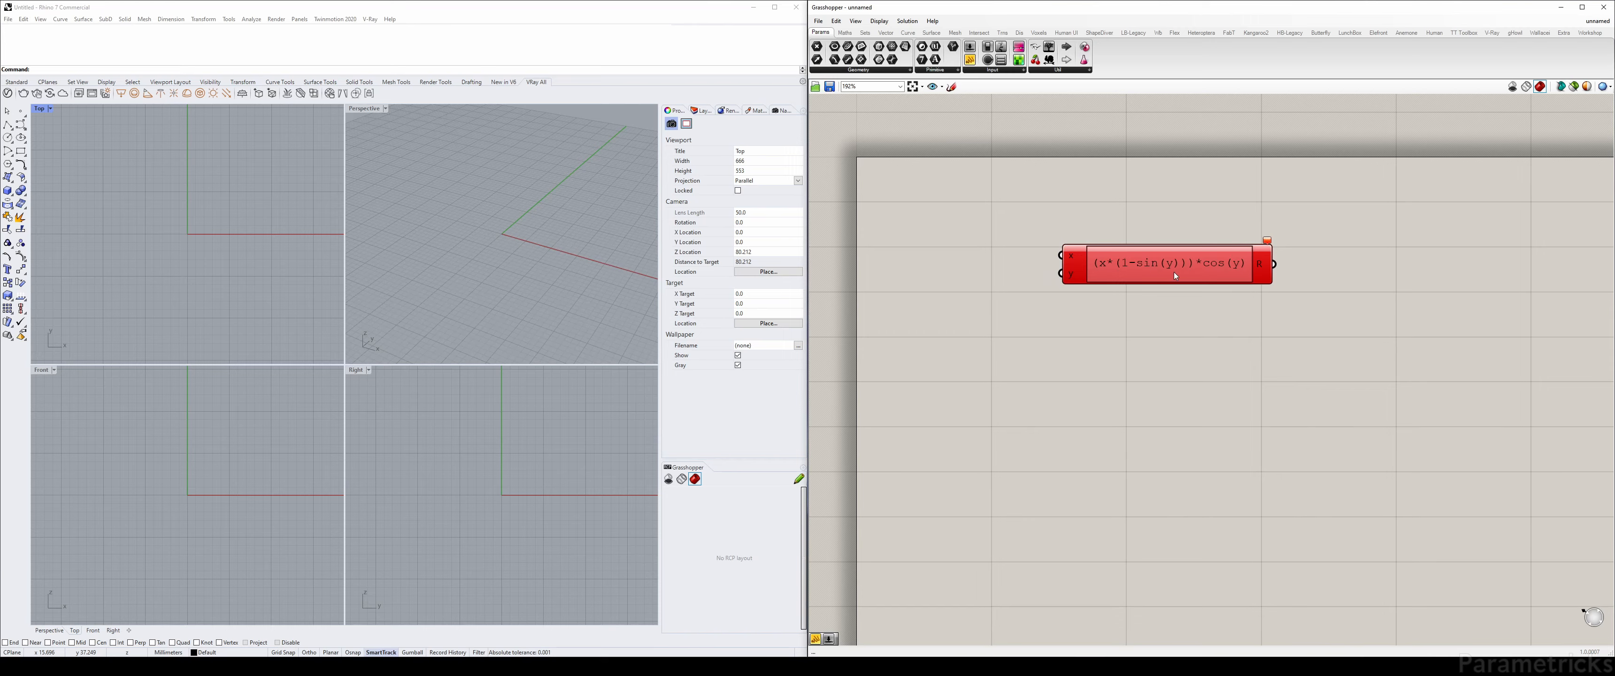
Add a number slider with the value 1.0 beside the Expression component's inputs
double_click(966, 215)
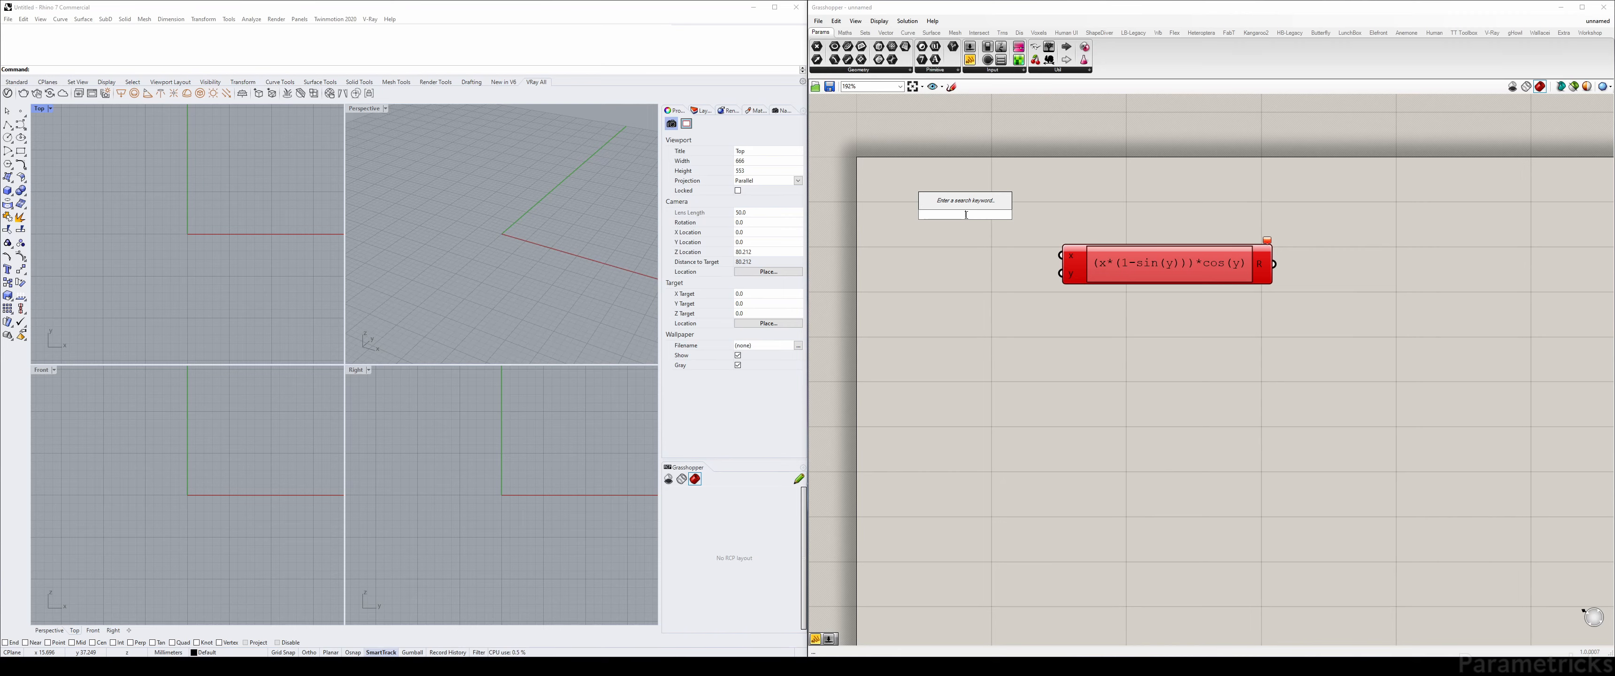
type("1")
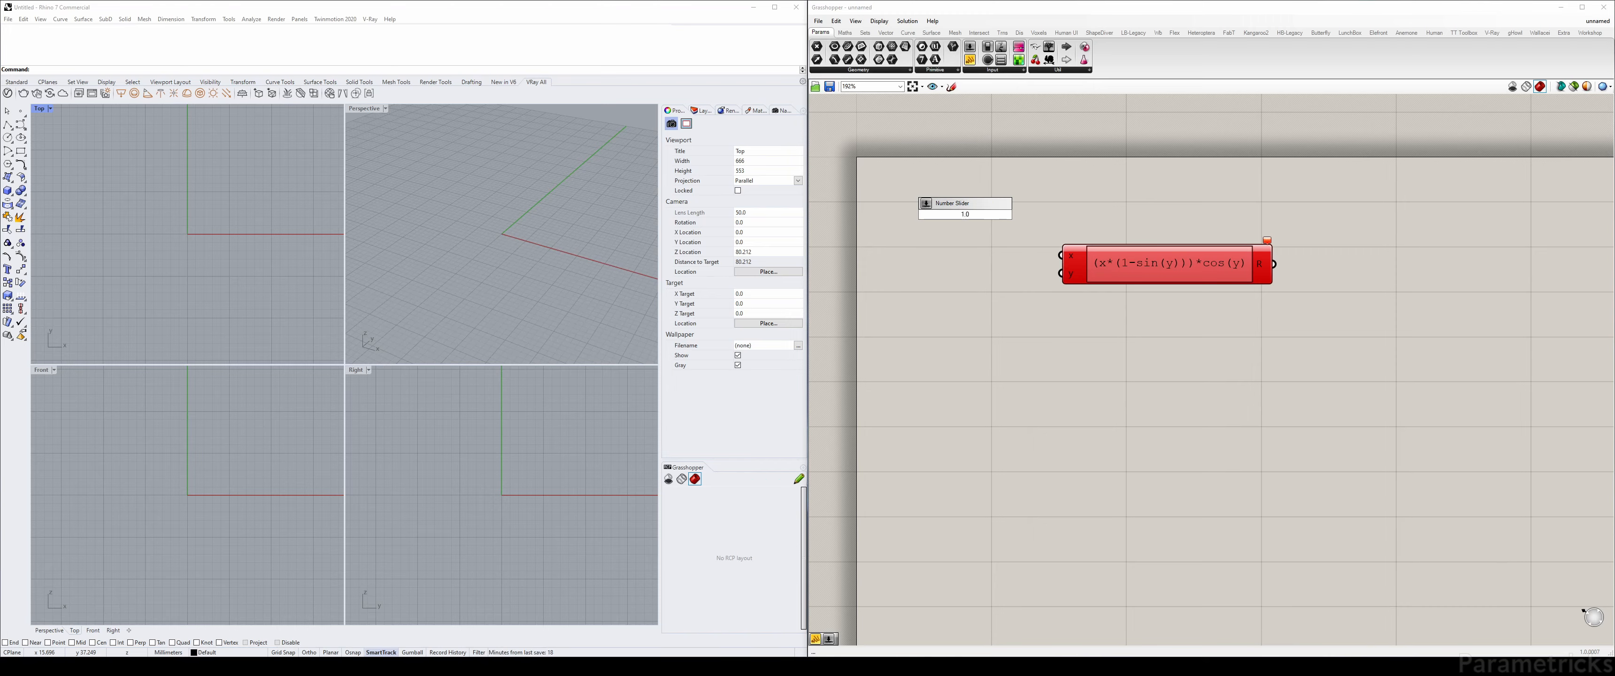
type(".0")
key("Return")
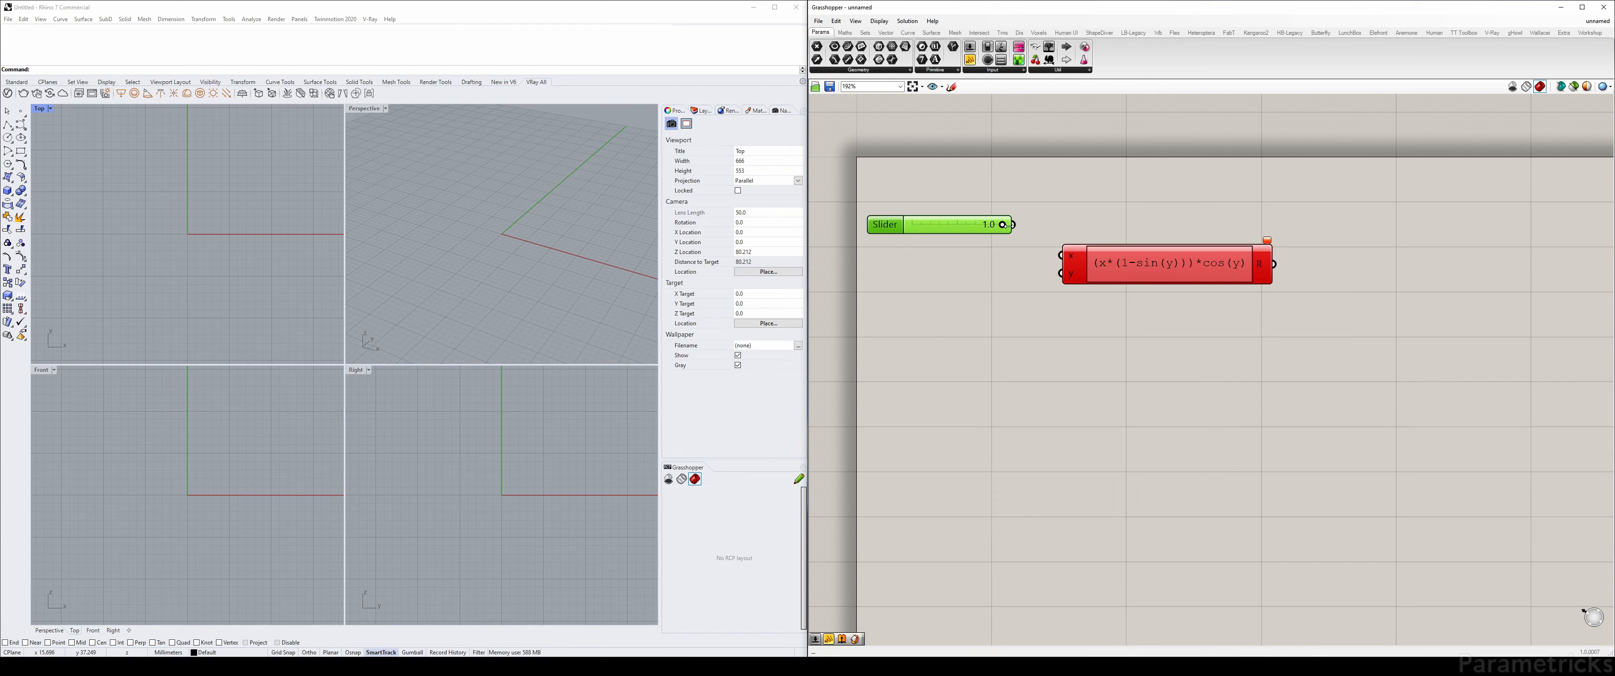
Set the slider's maximum to 5 and connect it to the Expression component's x input
double_click(884, 225)
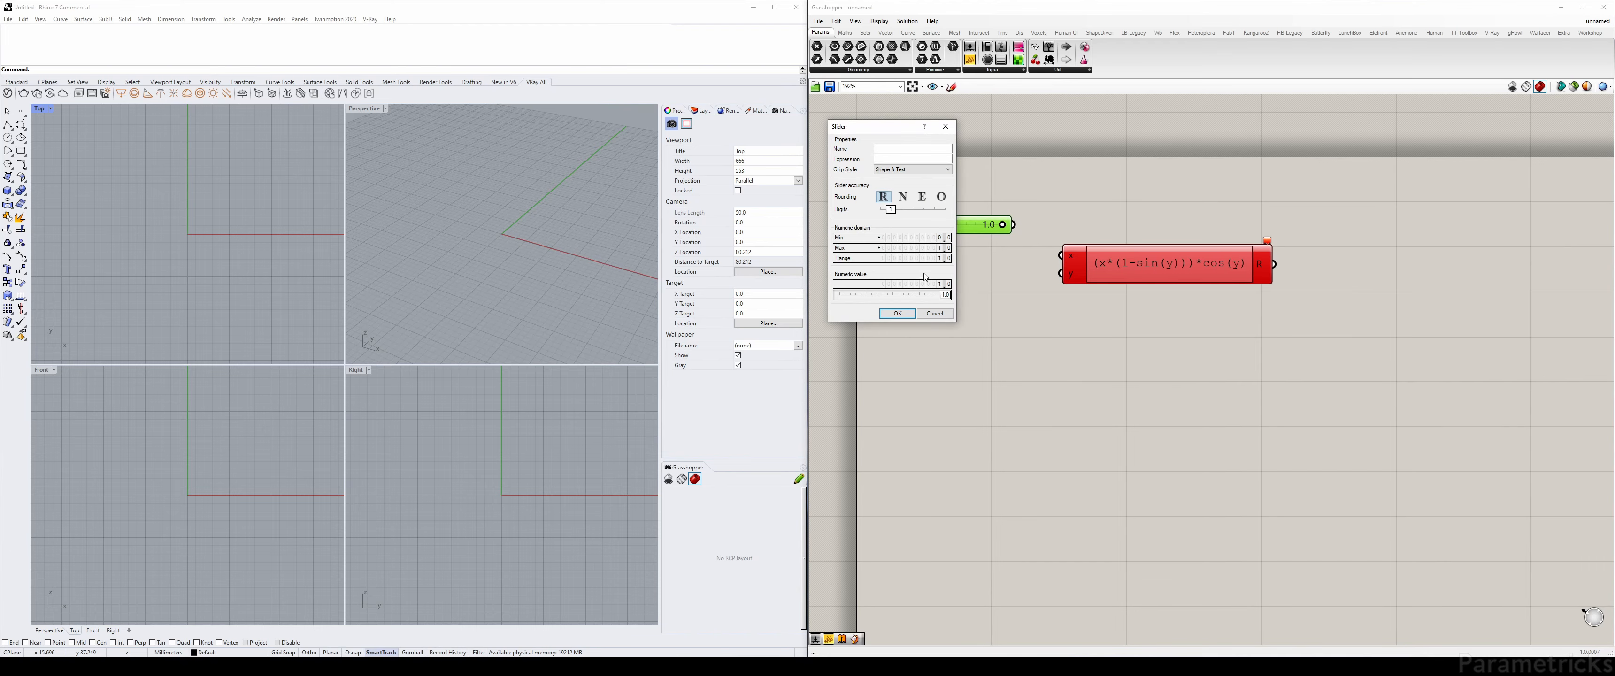
left_click(915, 248)
type("5")
key("Return")
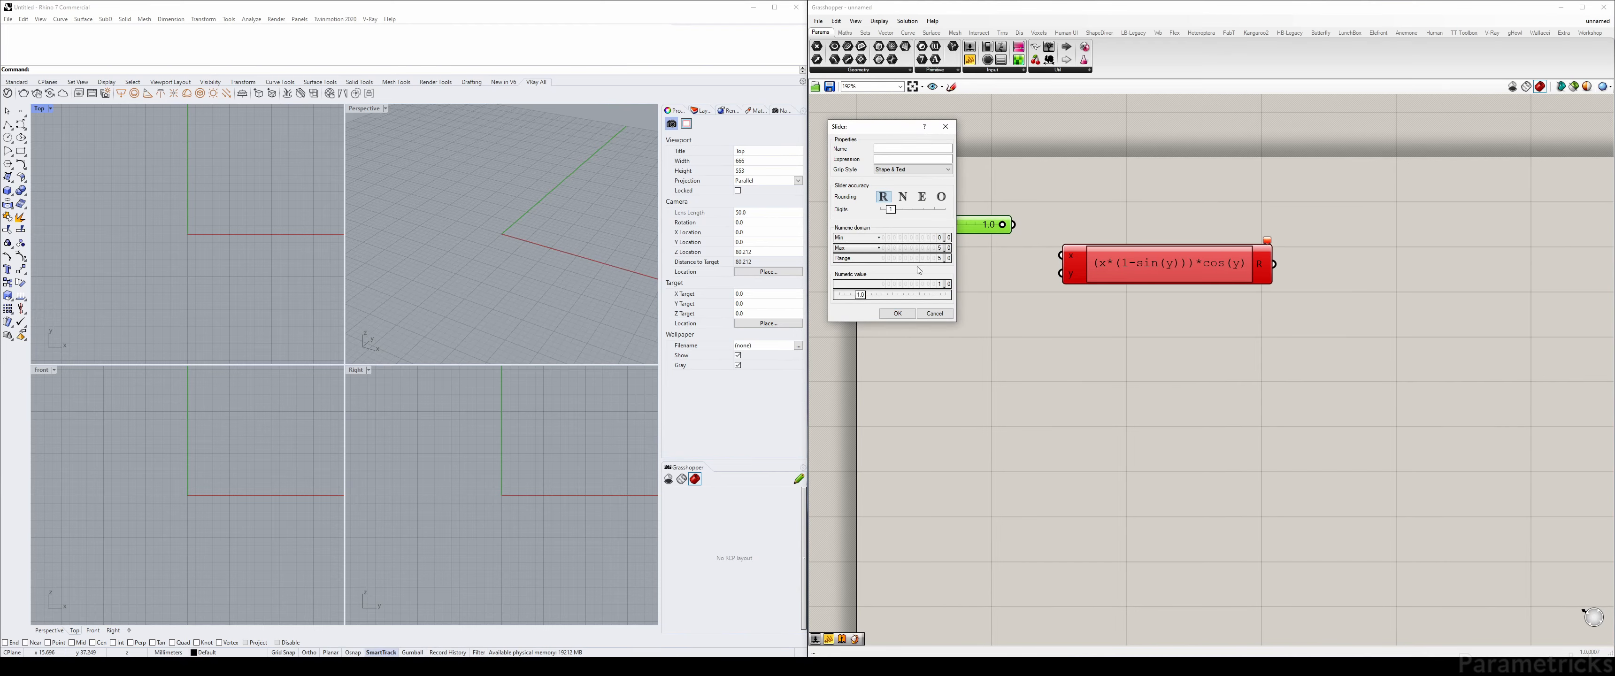
left_click(898, 313)
left_click_drag(1021, 228, 1154, 259)
left_click_drag(941, 228, 952, 243)
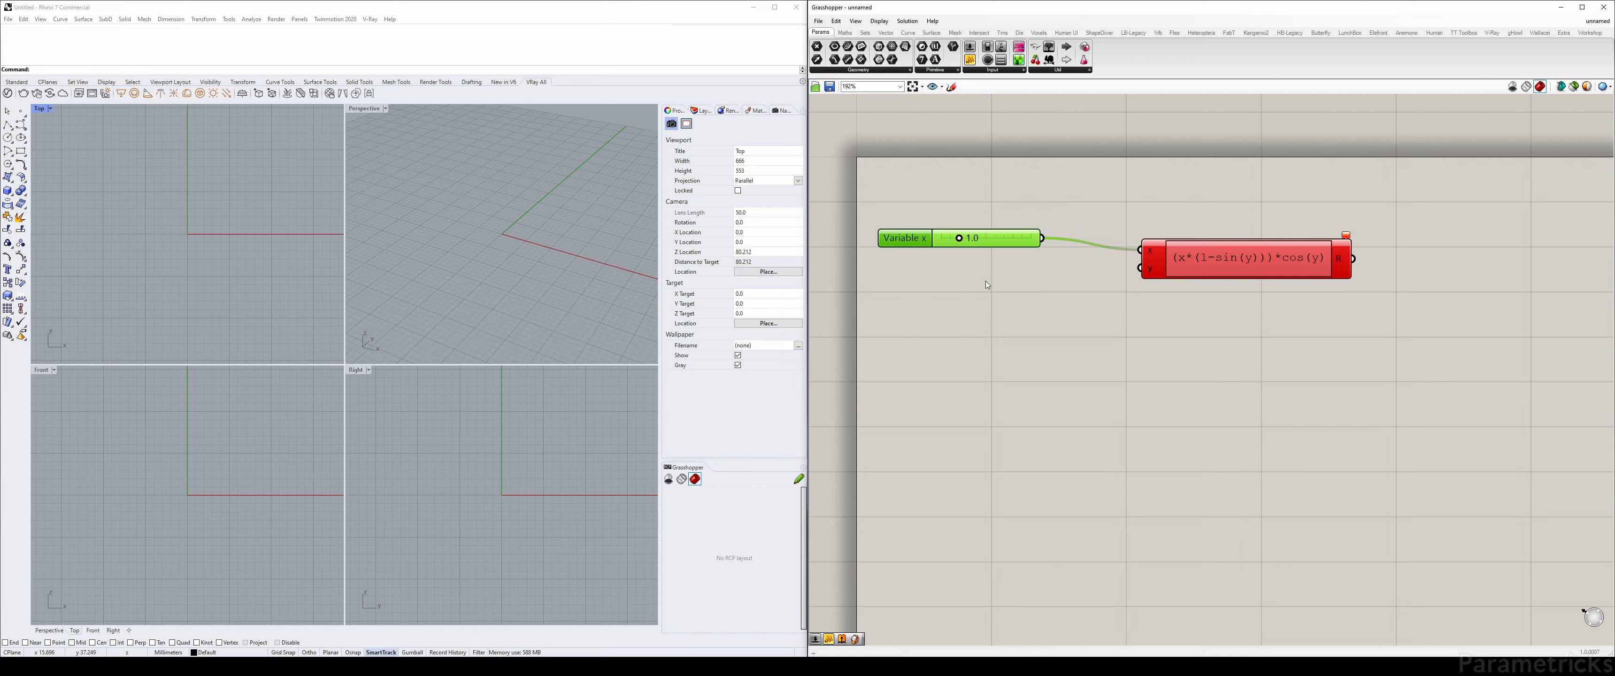
Add a panel containing "1 to 3" and place it just below the slider
double_click(957, 287)
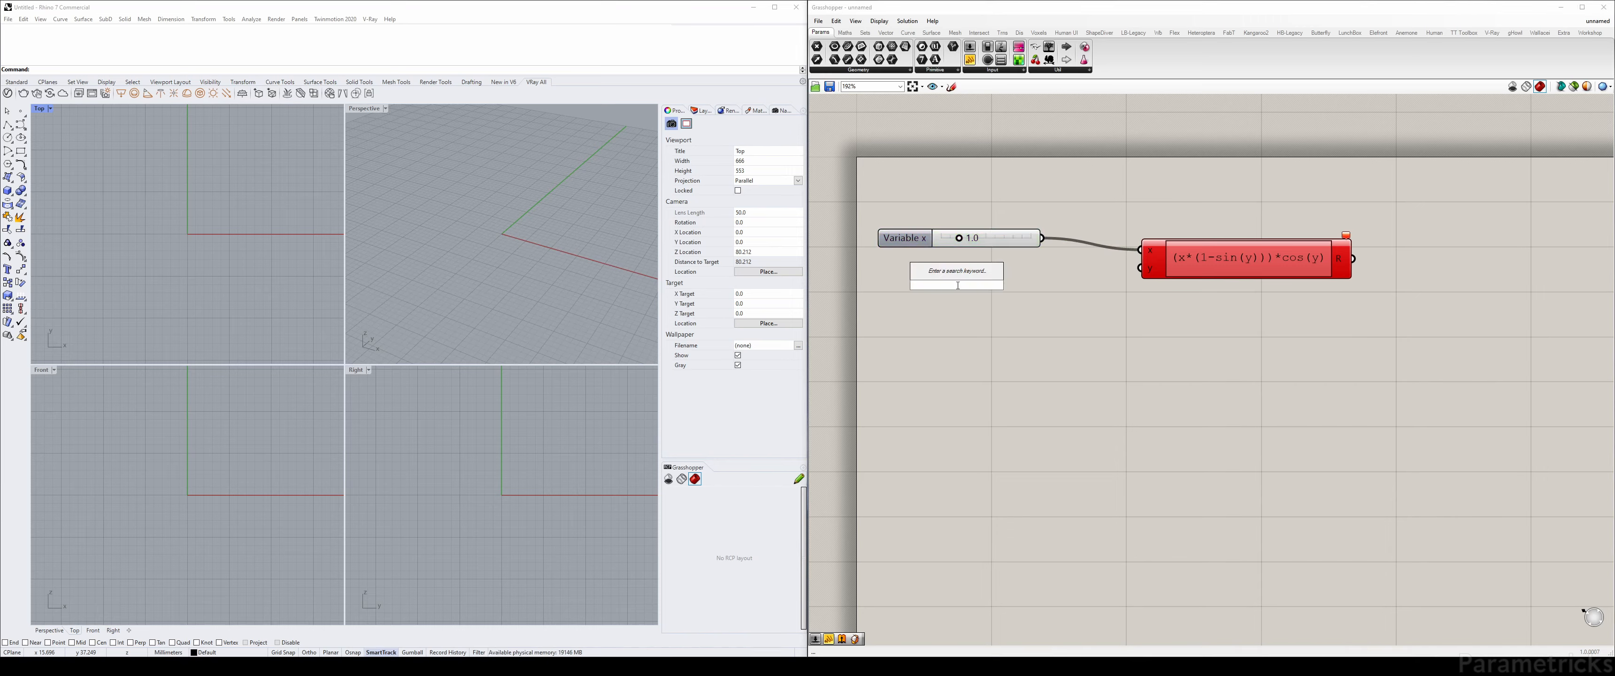
type("panel")
key("Return")
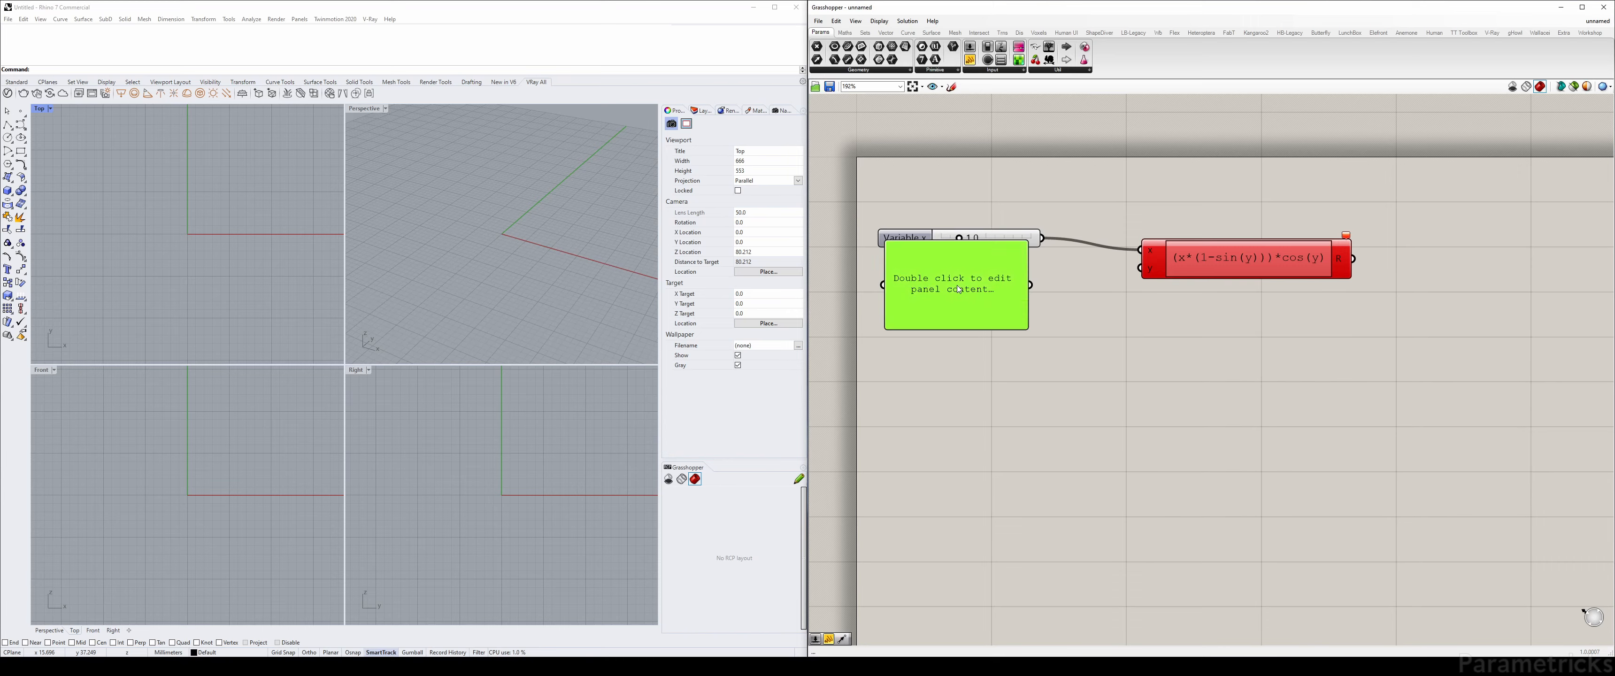
double_click(957, 285)
type("1")
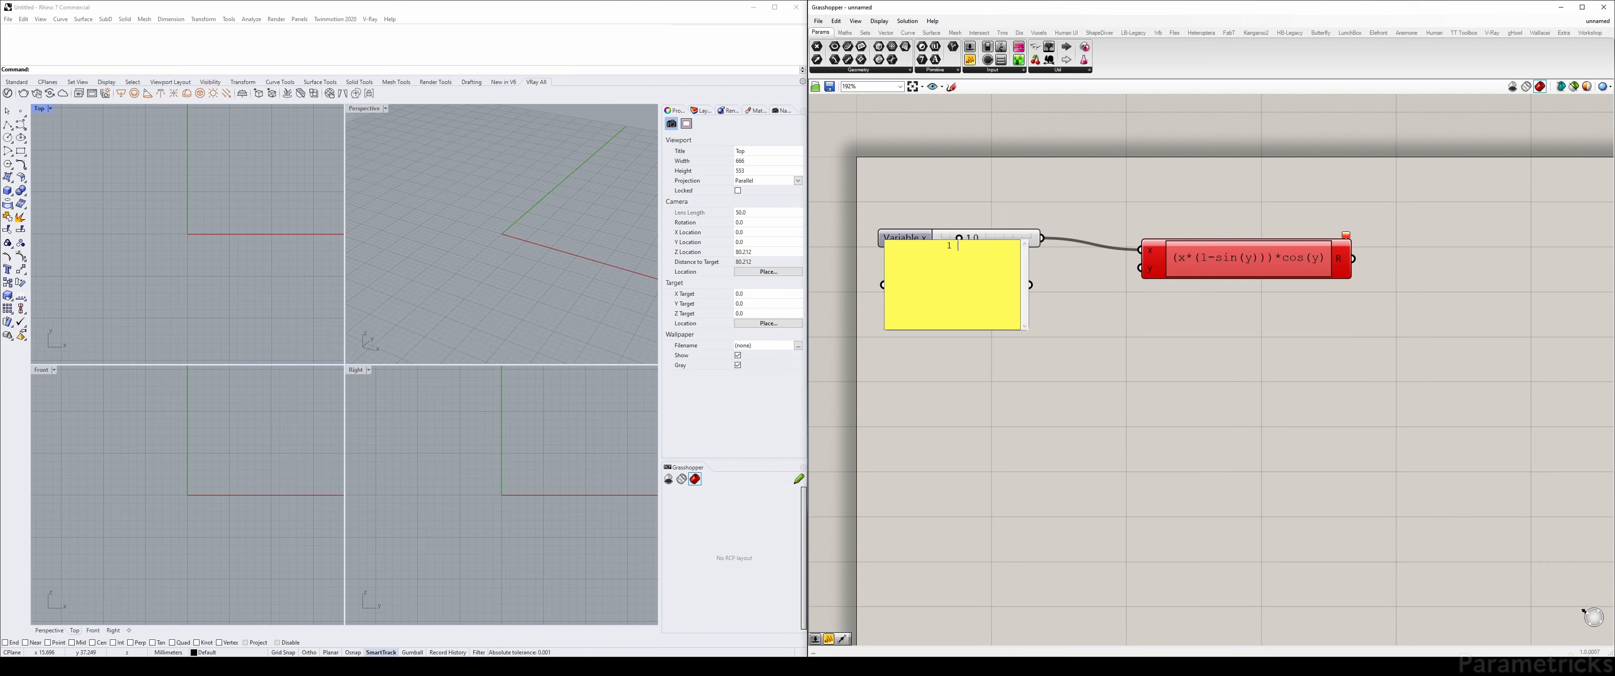
type(" to 3")
left_click(1081, 388)
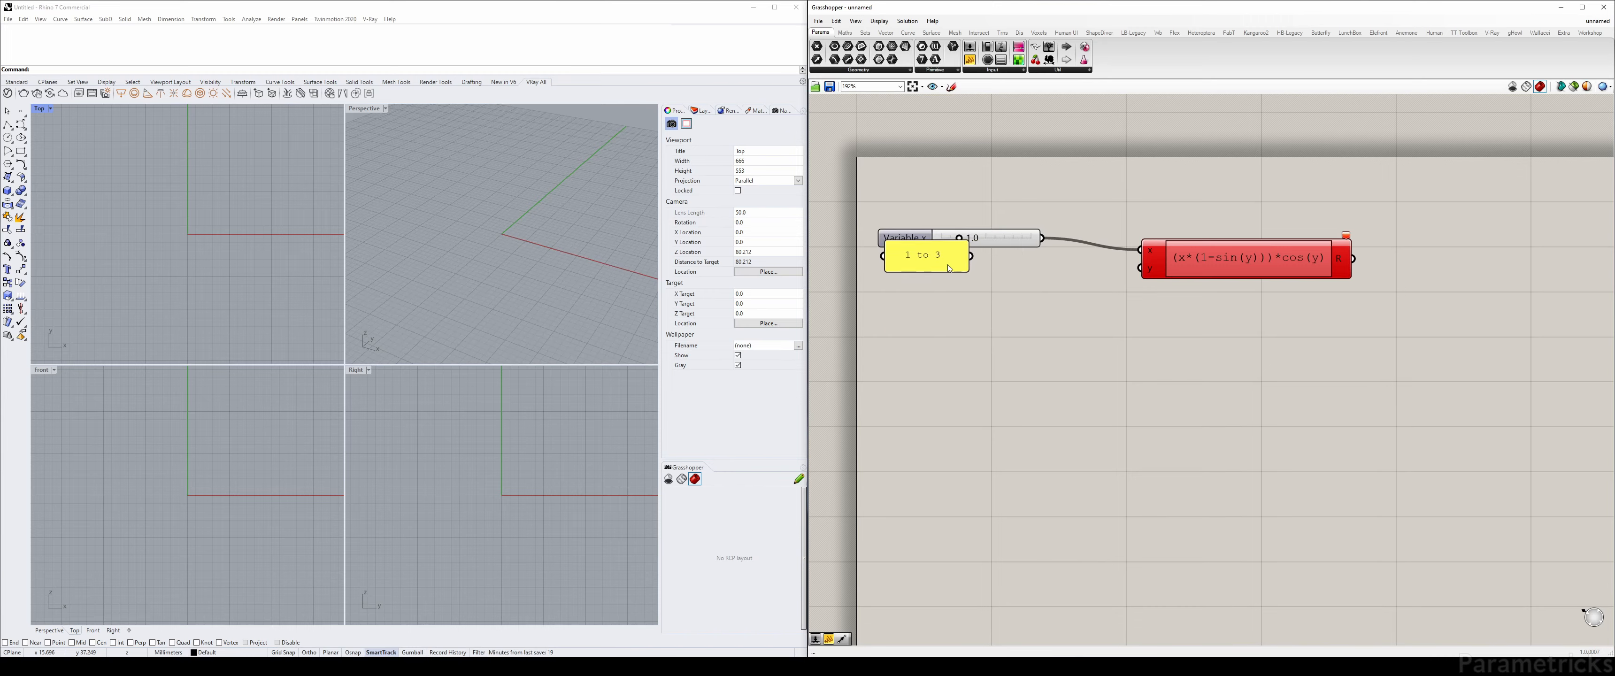
left_click_drag(950, 268, 957, 287)
Add a Range component next to the panel and feed the panel's "1 to 3" into its domain input
double_click(1014, 324)
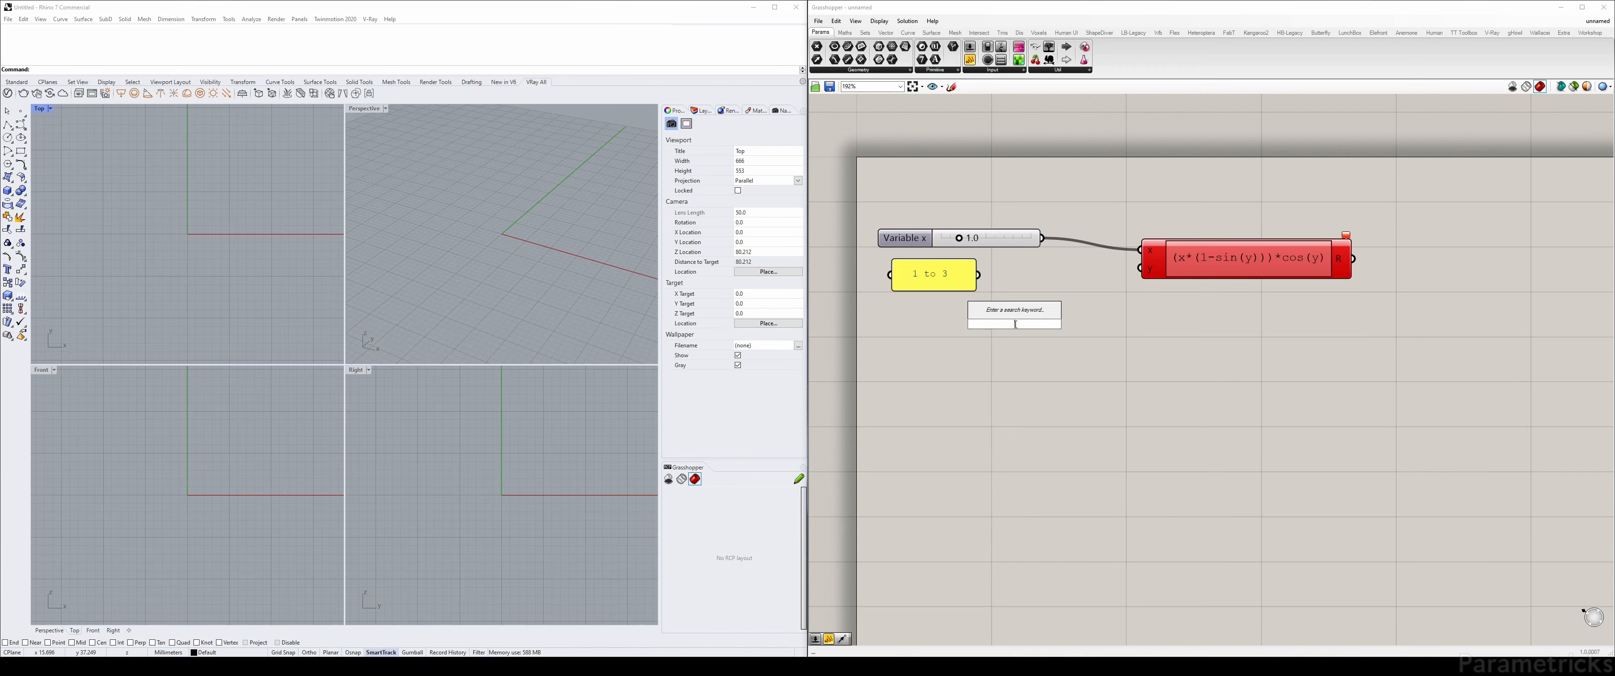
type("d")
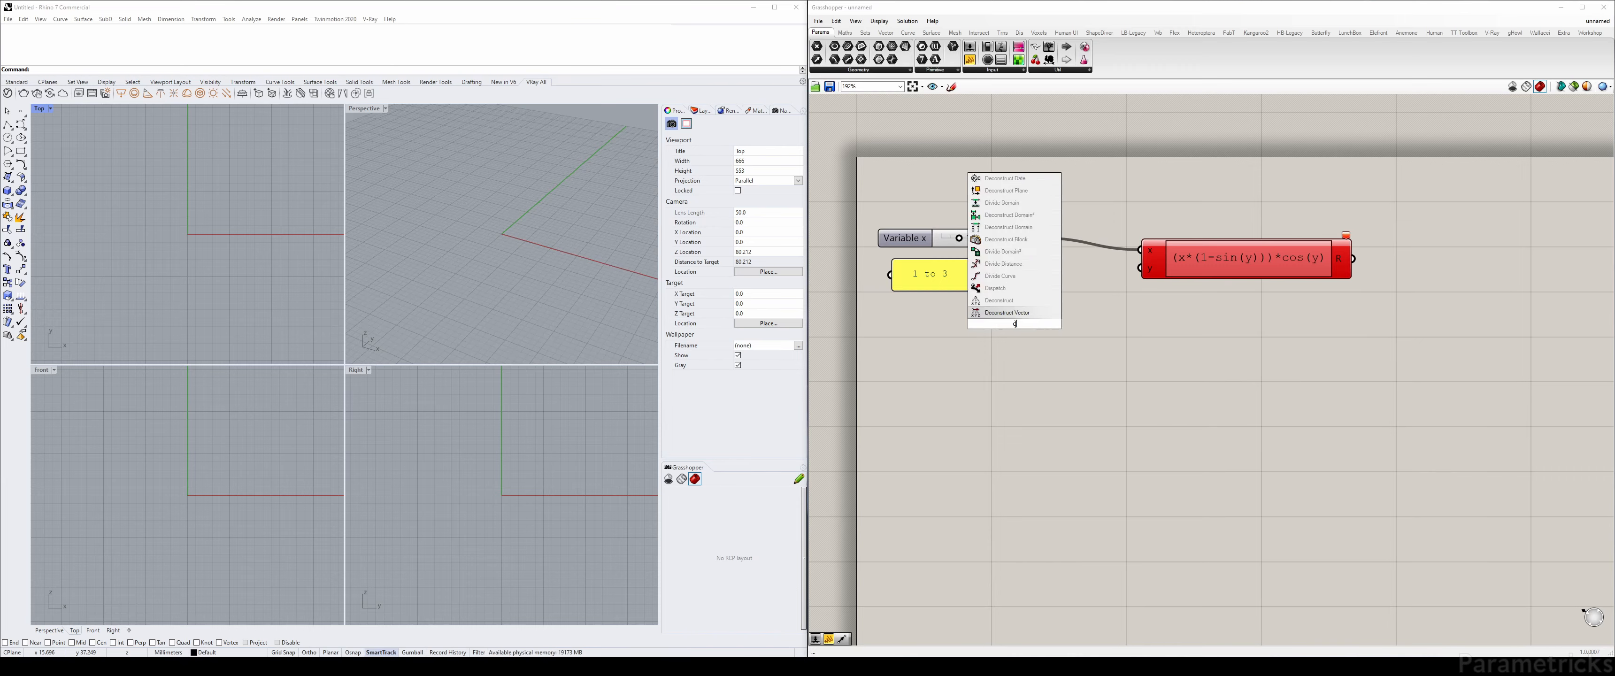
key("BackSpace")
type("ranger")
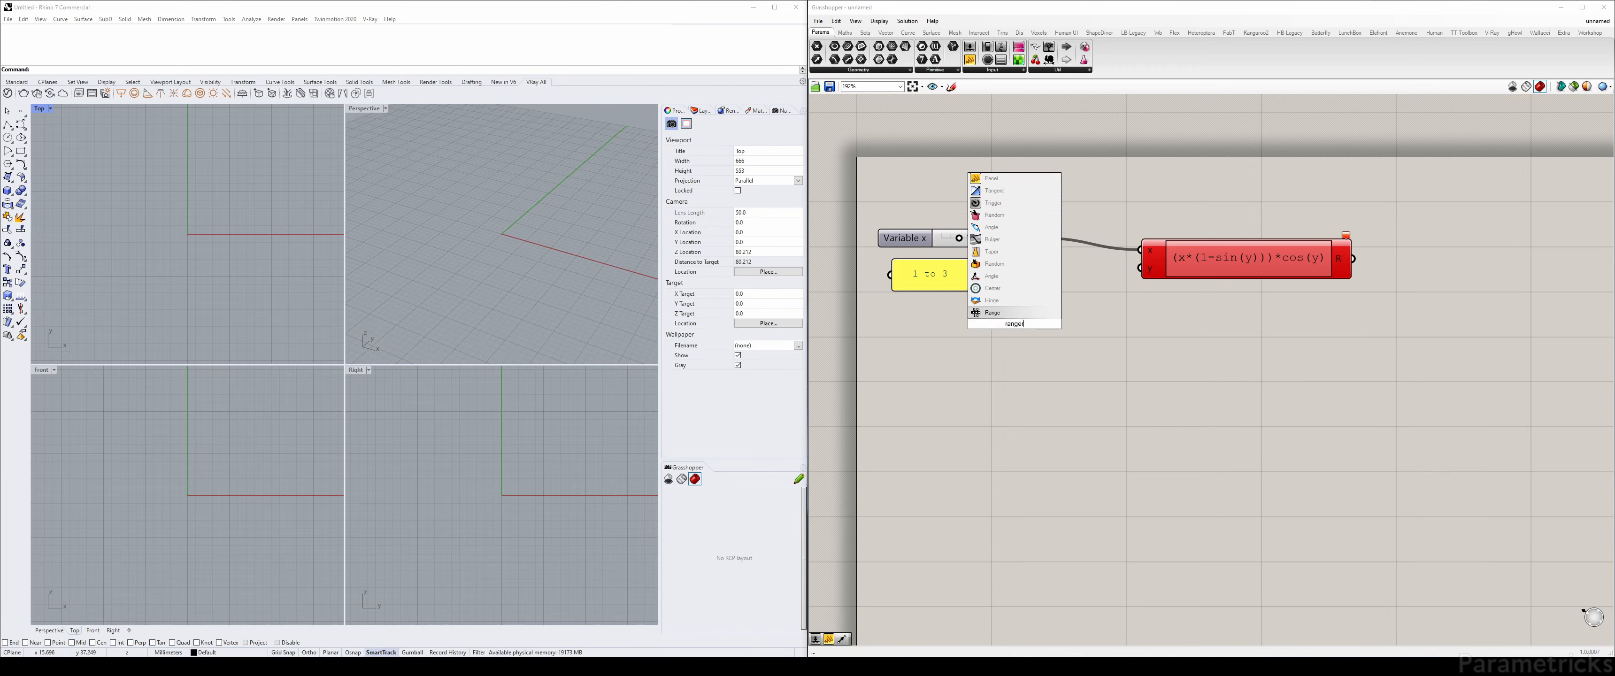
key("Return")
left_click(1016, 326)
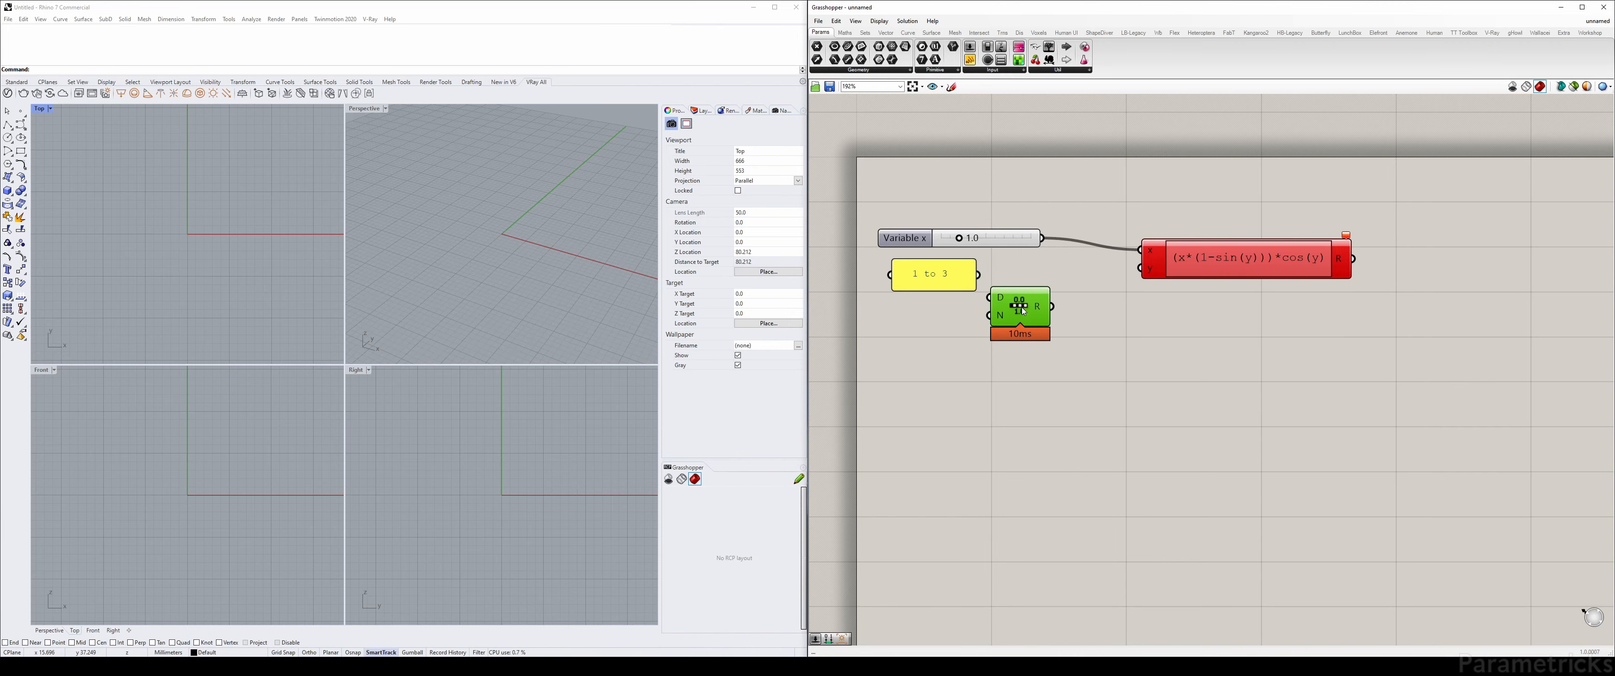
left_click_drag(1017, 326, 1014, 293)
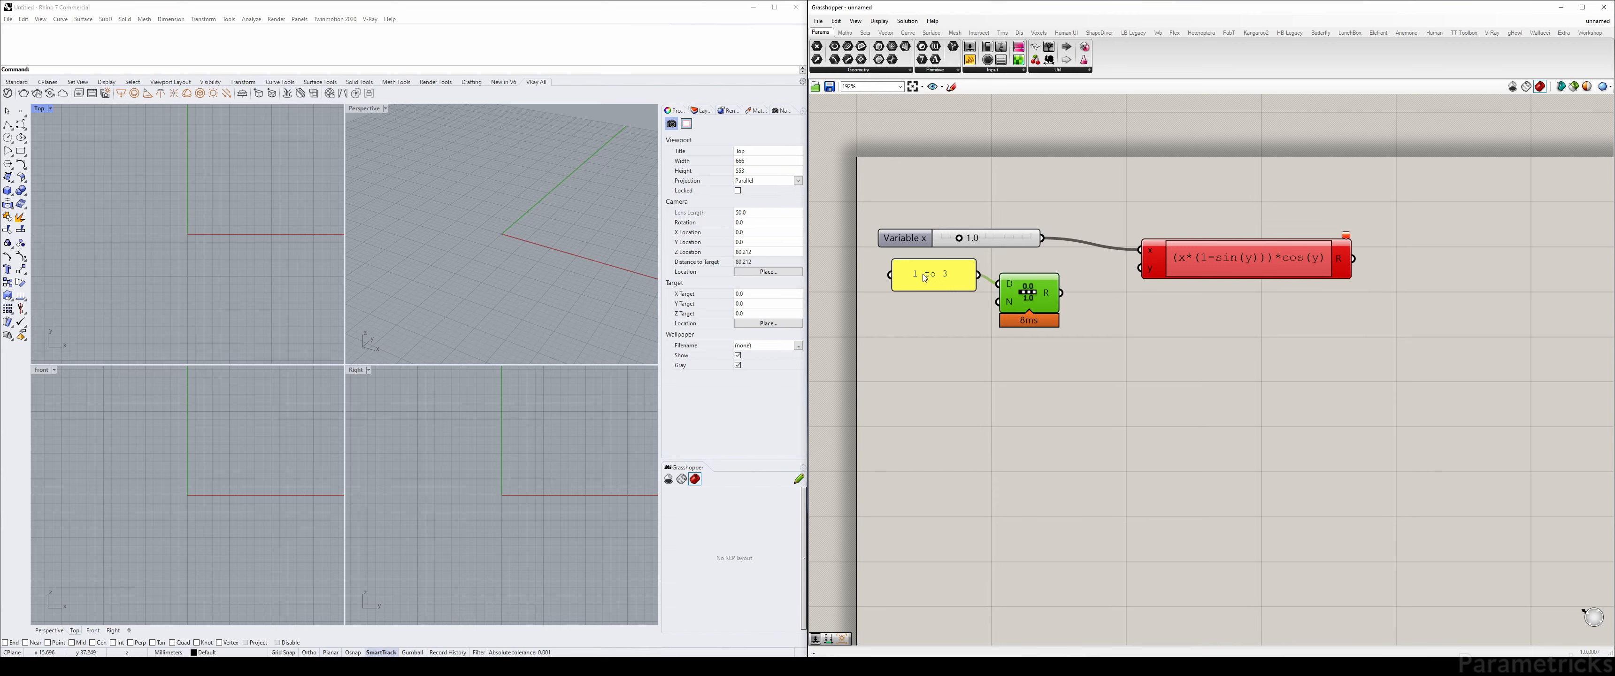
Add a number slider with the value 10 beside the Range component and connect it to the Range's steps input
double_click(928, 321)
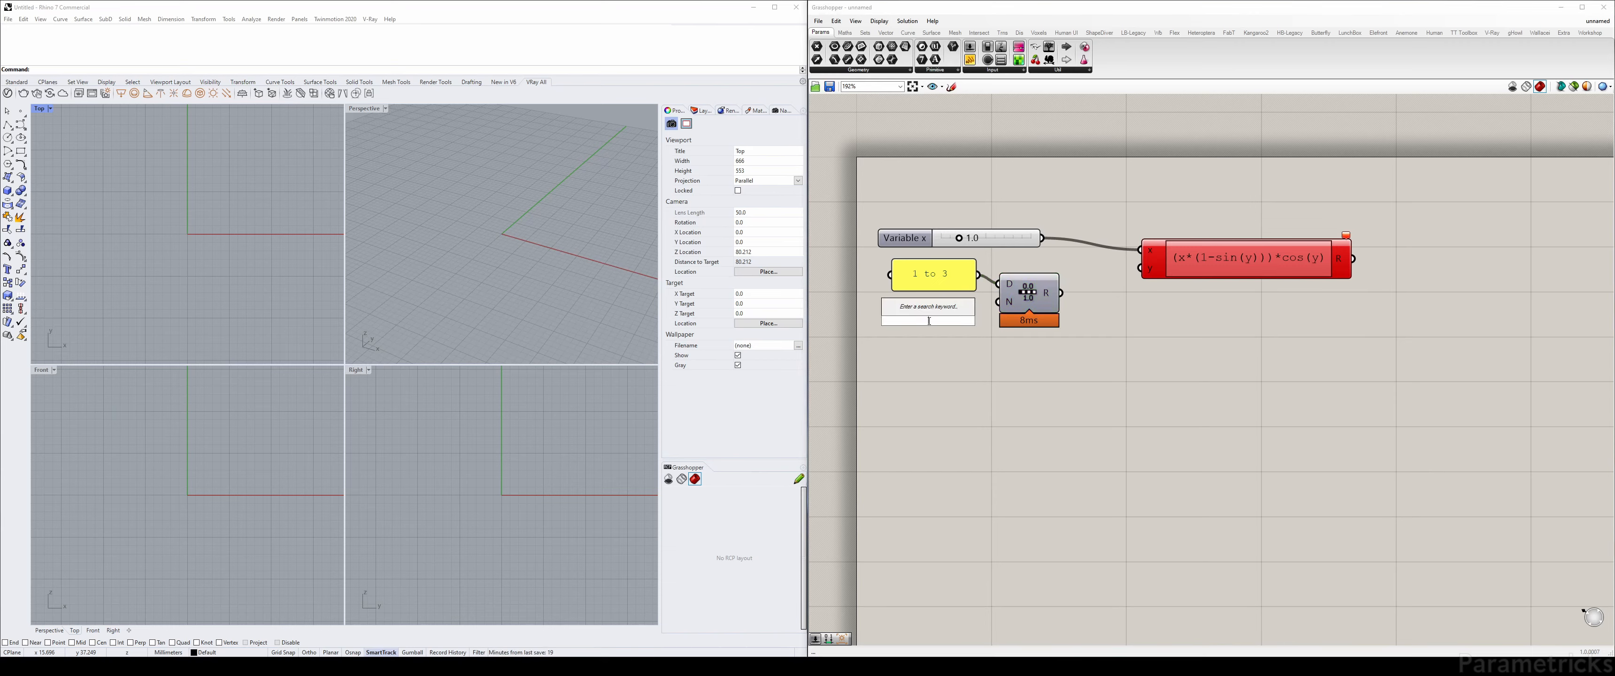
type("10")
key("Return")
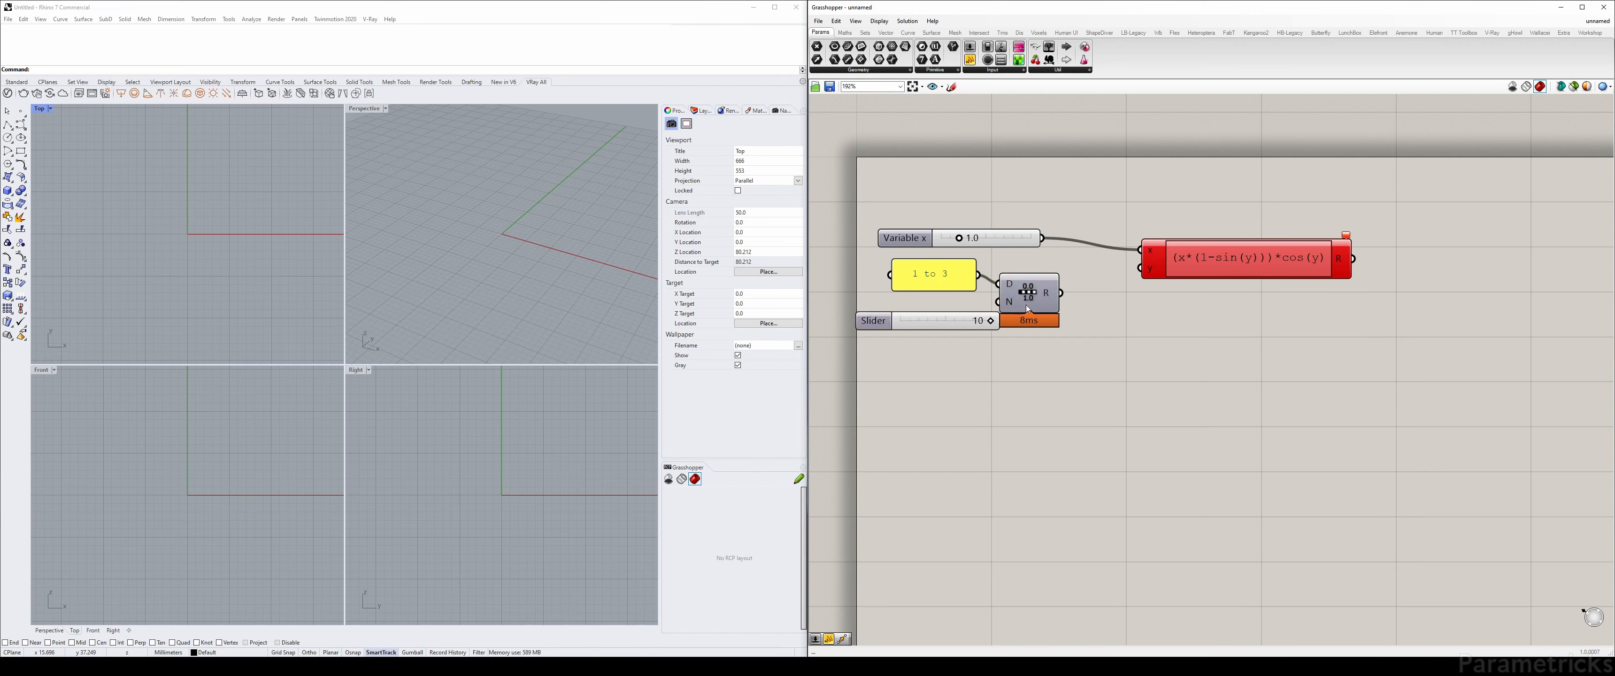
left_click_drag(1017, 307, 1011, 313)
left_click_drag(873, 320, 850, 310)
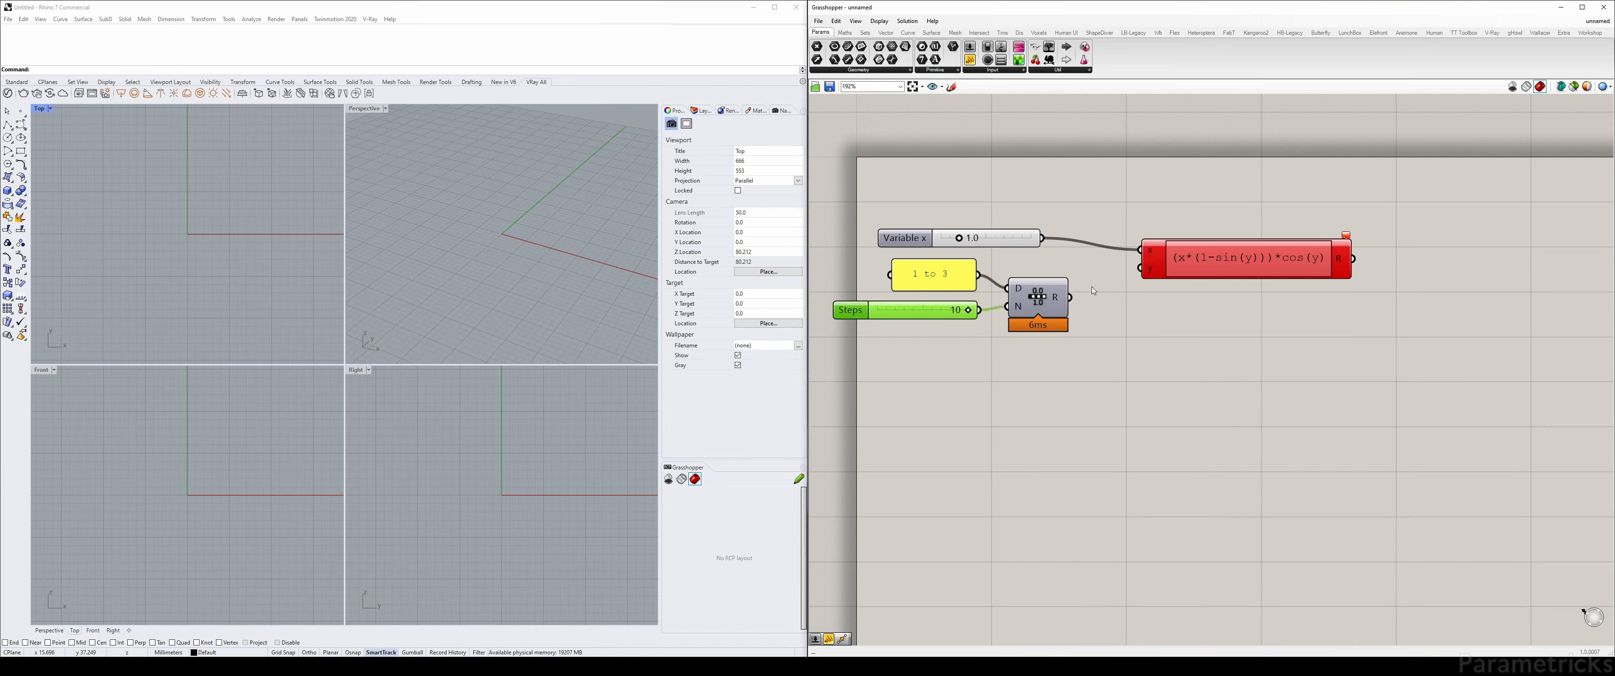
Shift the Expression component away from the Range component and place a Pi component in the gap between them
left_click_drag(1192, 274, 1243, 282)
double_click(1122, 300)
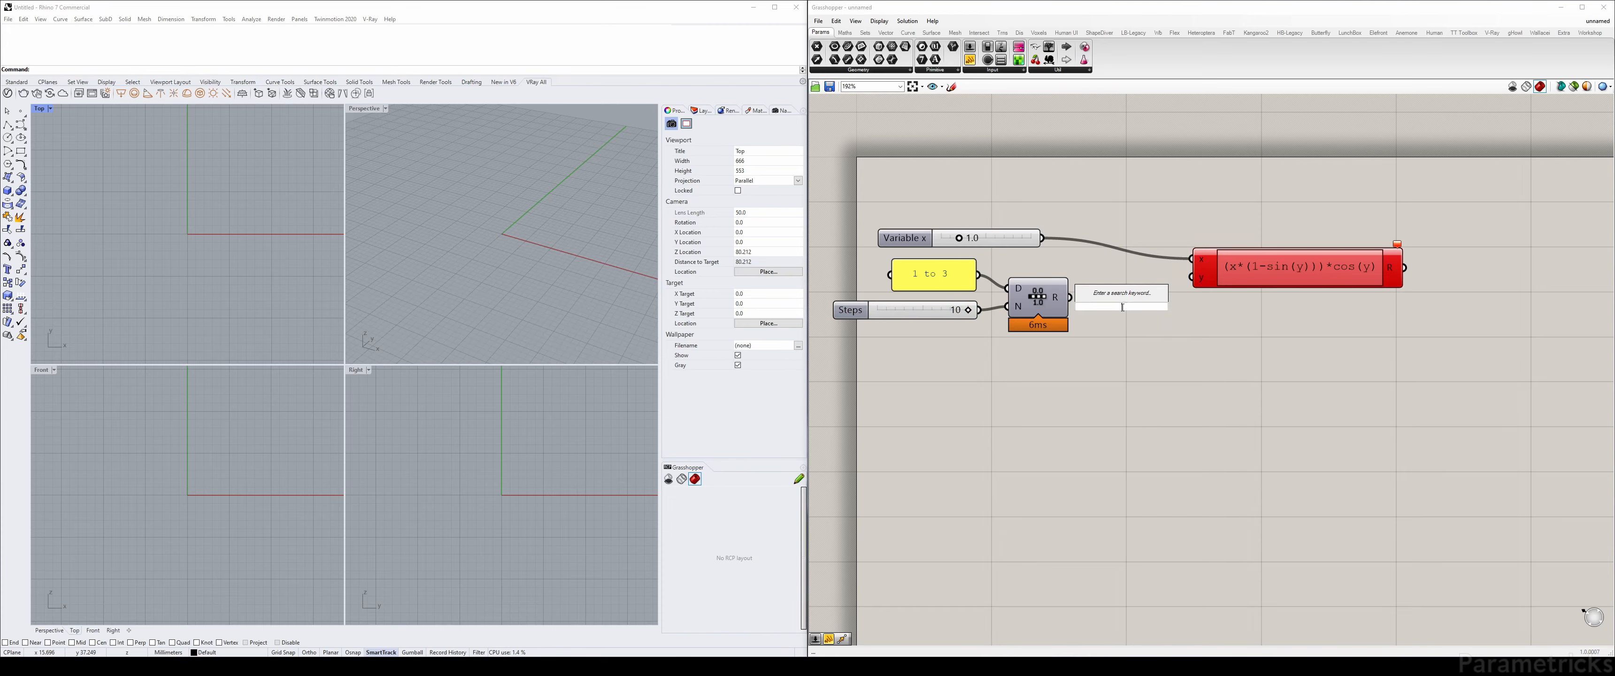
type("p")
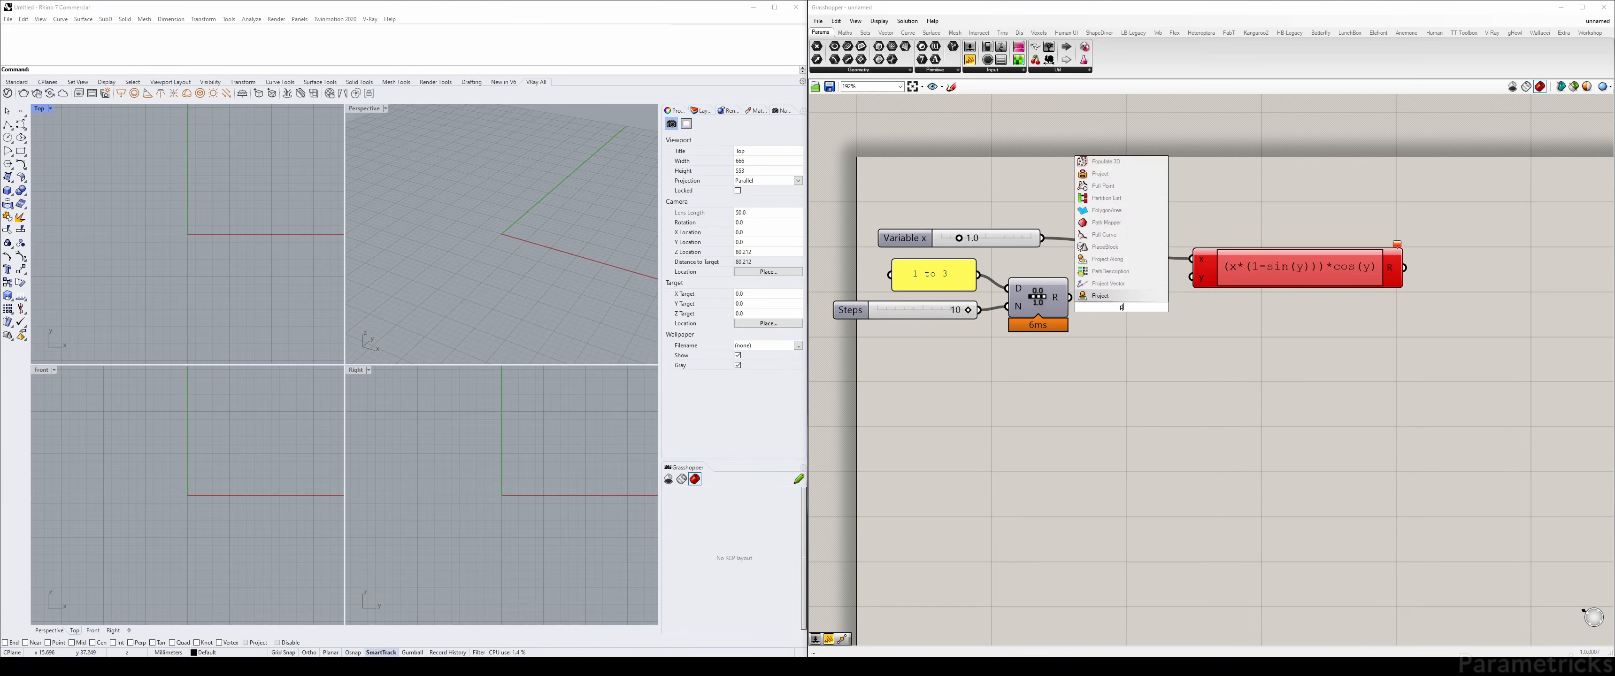
key("BackSpace")
type("pie")
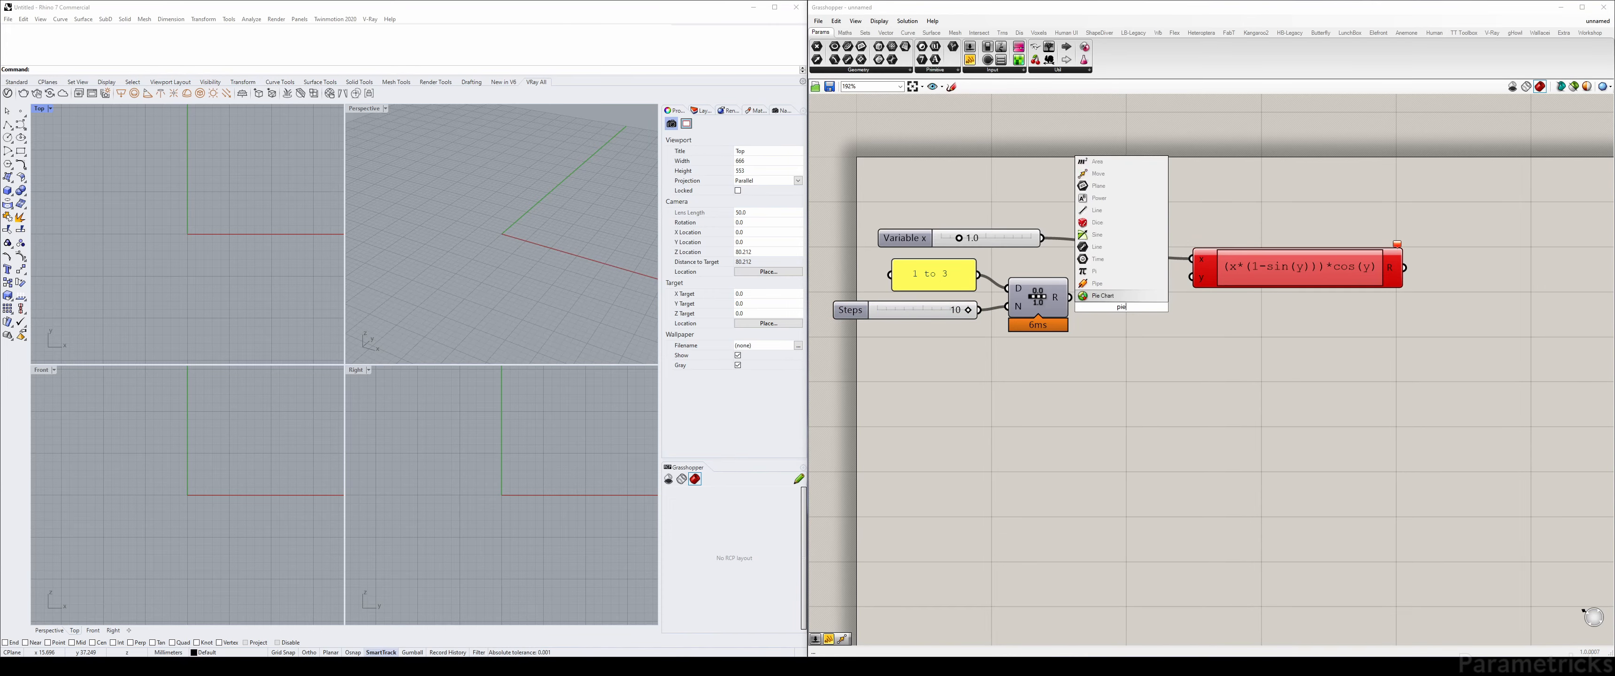
left_click(1121, 272)
right_click_drag(1126, 278, 1053, 284)
left_click_drag(1022, 314, 1026, 308)
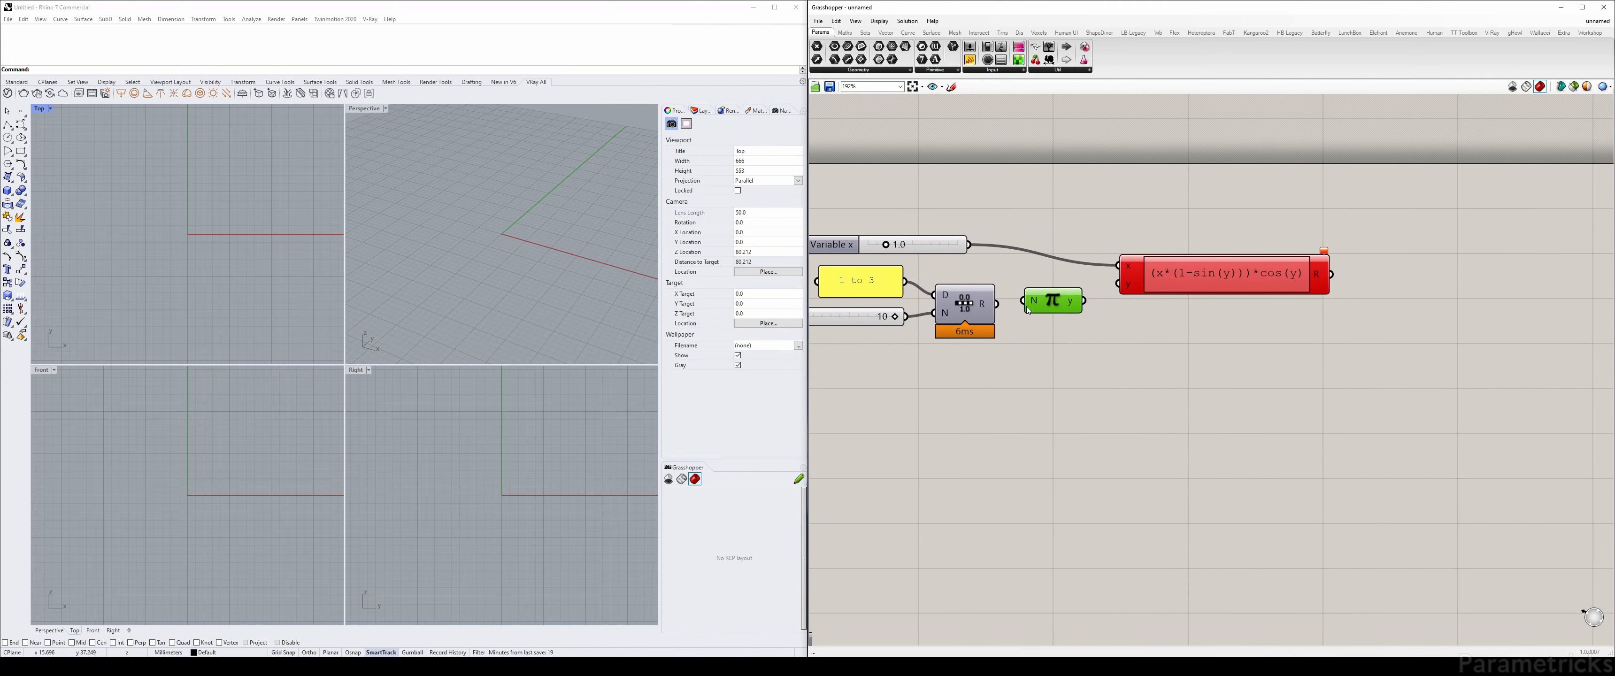
Copy the domain panel below the Pi component, feed it the Range output, and tidy the Expression component and panel positions
double_click(1045, 338)
left_click_drag(868, 285, 1097, 378, "alt")
left_click_drag(996, 304, 1153, 537)
right_click_drag(1129, 405, 1100, 368)
left_click_drag(1186, 237, 1213, 221)
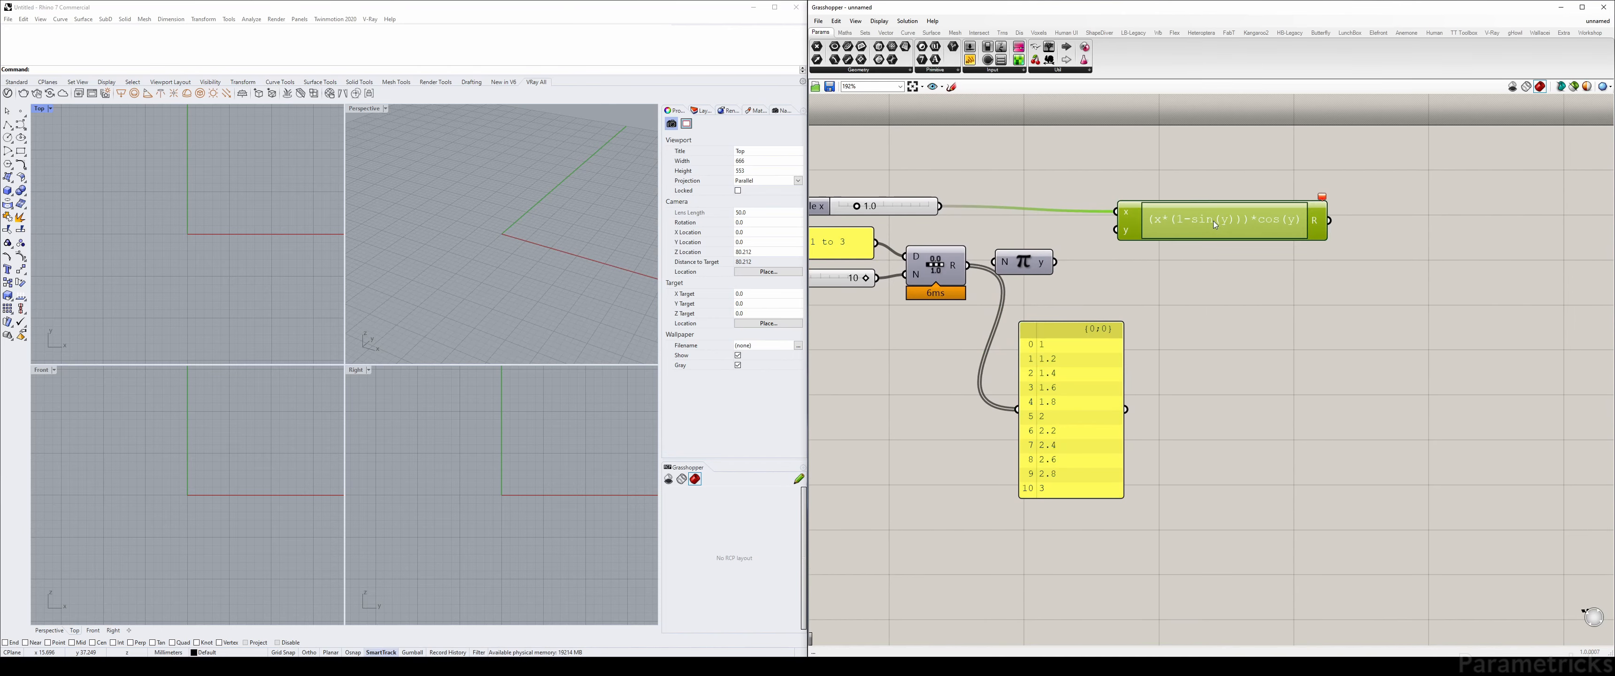
left_click_drag(1067, 392, 1048, 374)
right_click_drag(860, 255, 952, 276)
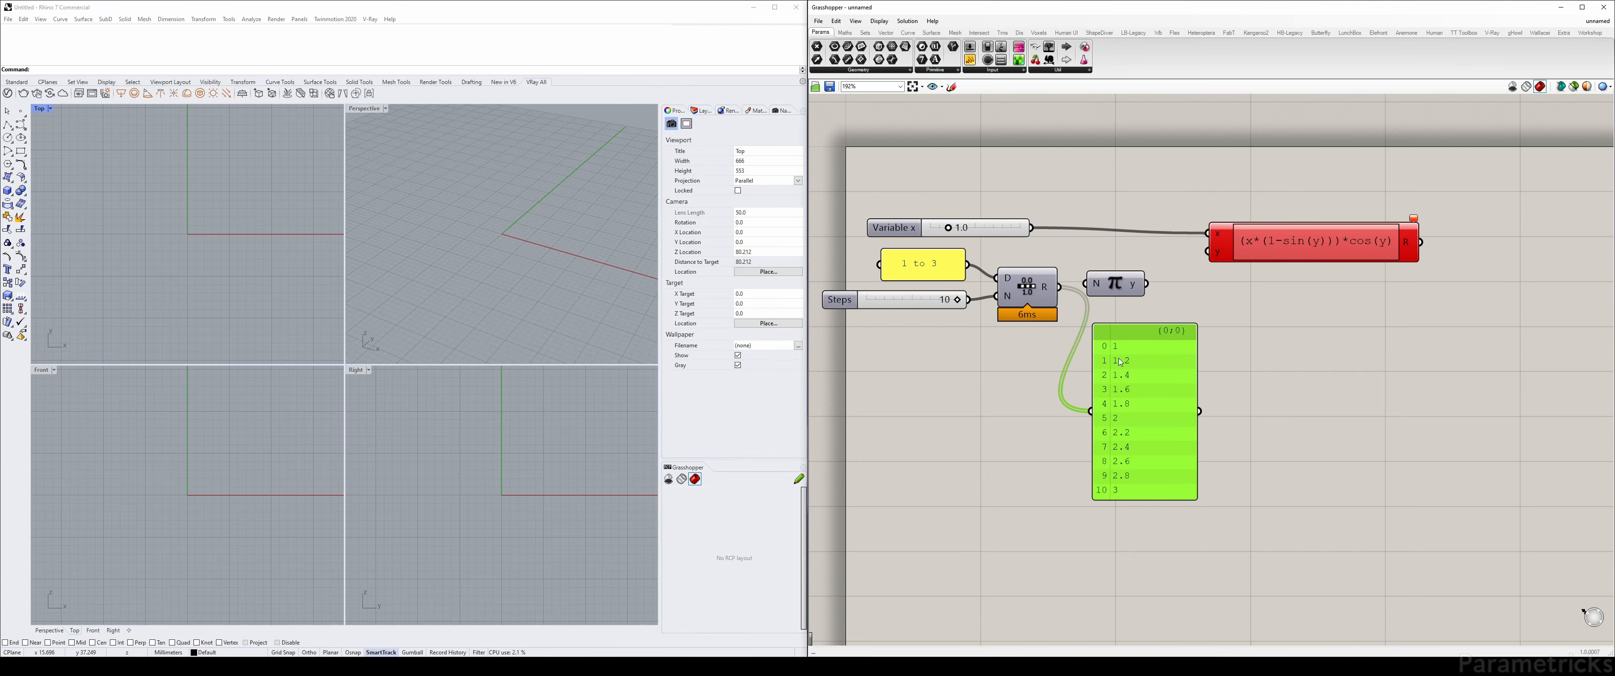
Connect the Range output to the Pi component's input and rewire the values panel to the Pi output
right_click_drag(1120, 362, 1007, 366)
left_click_drag(944, 291, 1006, 304)
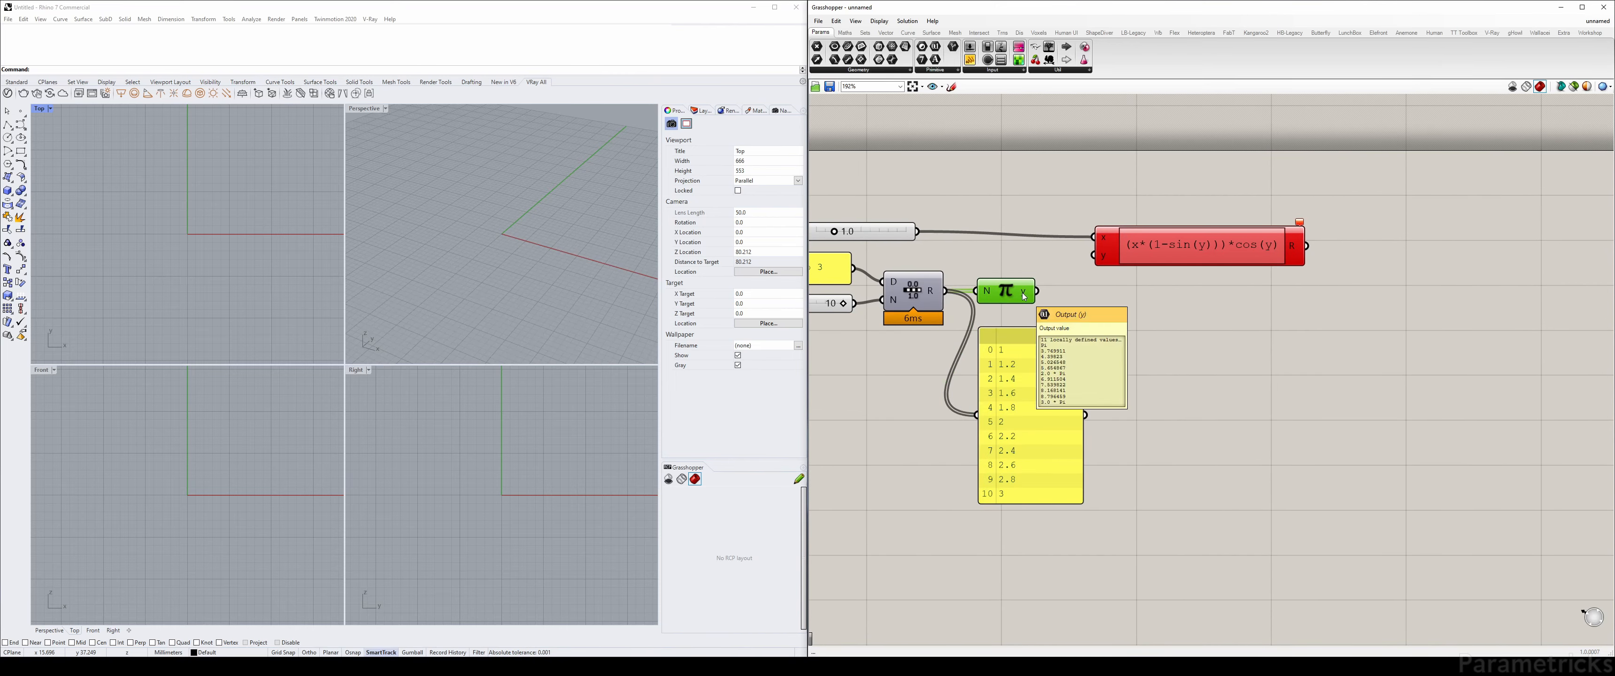
right_click(1022, 293)
left_click(1052, 279)
left_click_drag(1035, 291, 1158, 410)
left_click_drag(1171, 499, 1171, 511)
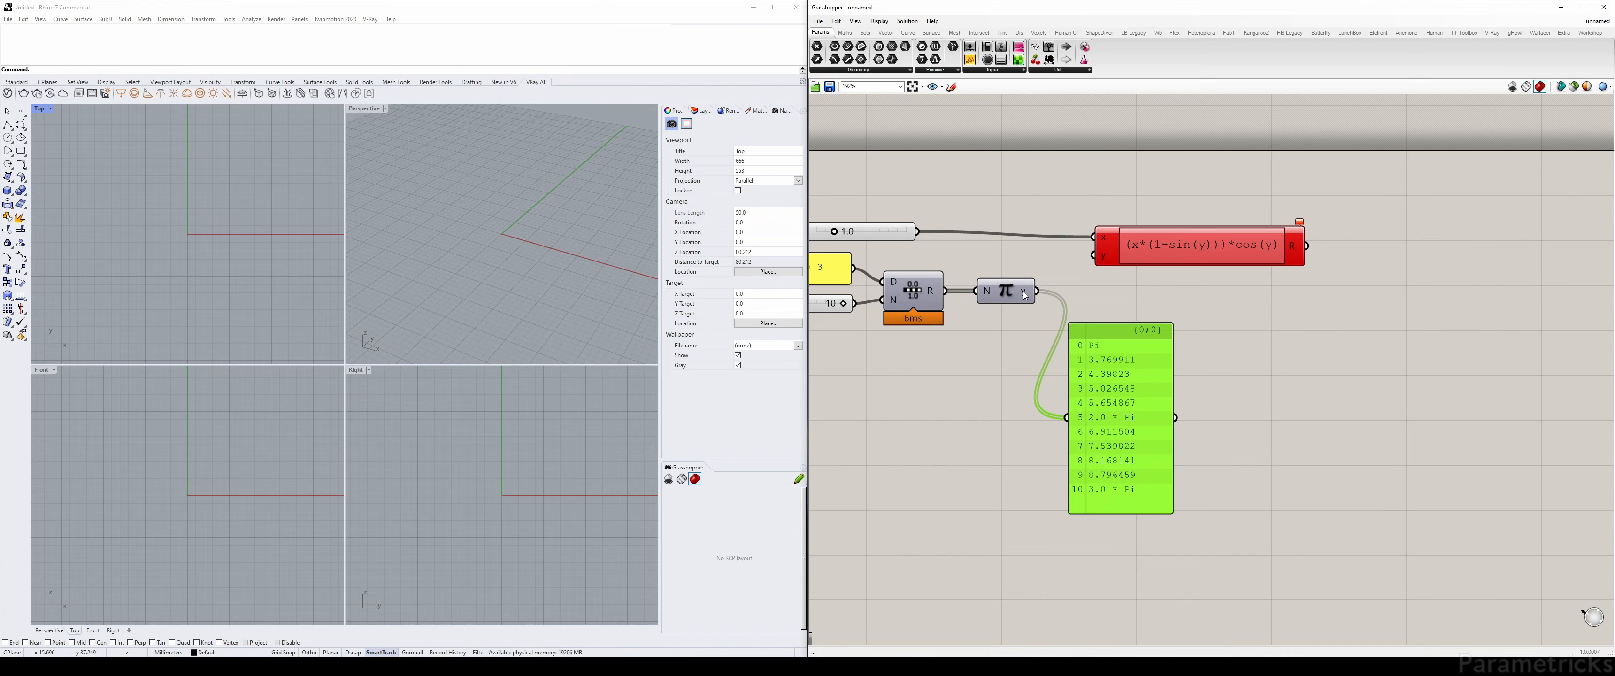
Apply the expression x/2 to the Pi component's y output
right_click(1023, 291)
mouse_move(1069, 366)
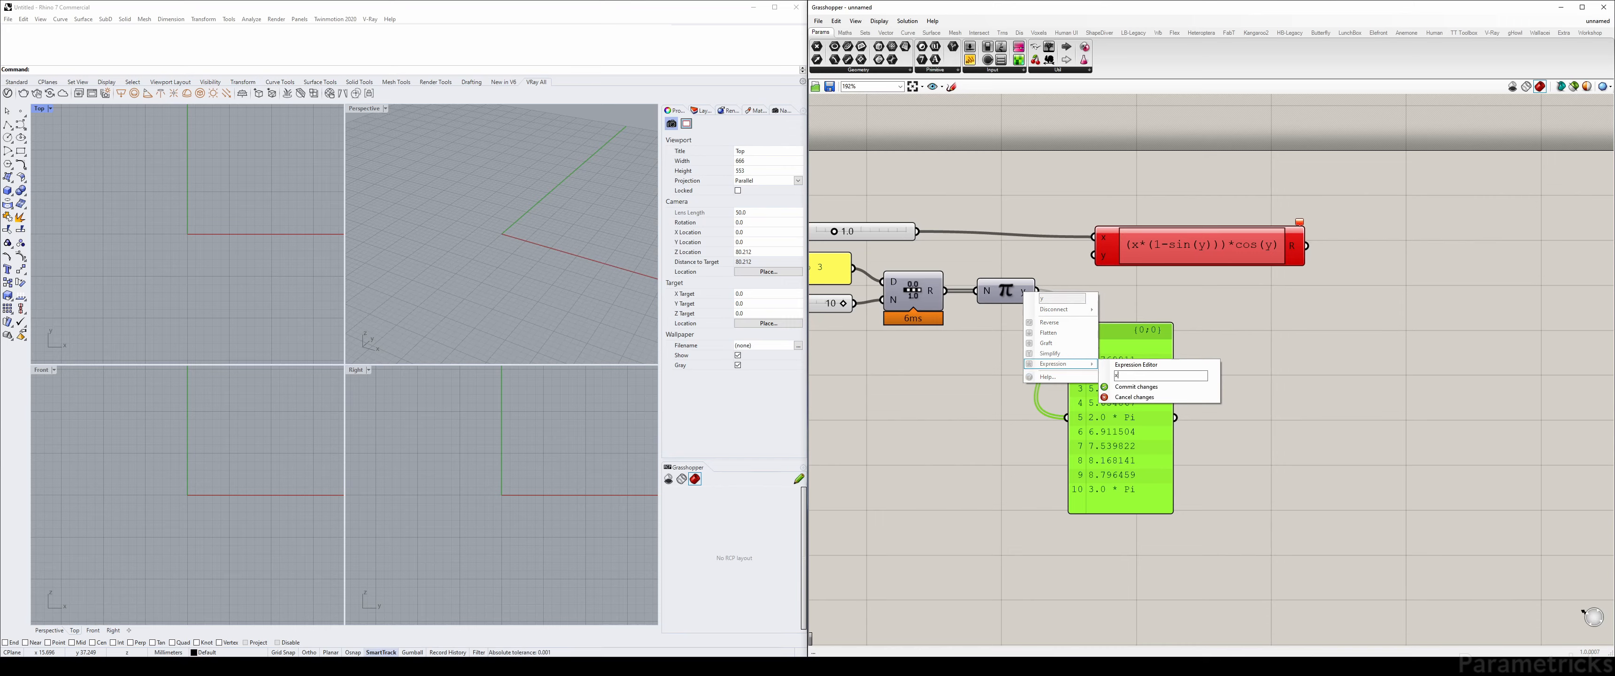
type("x/2")
left_click(1136, 386)
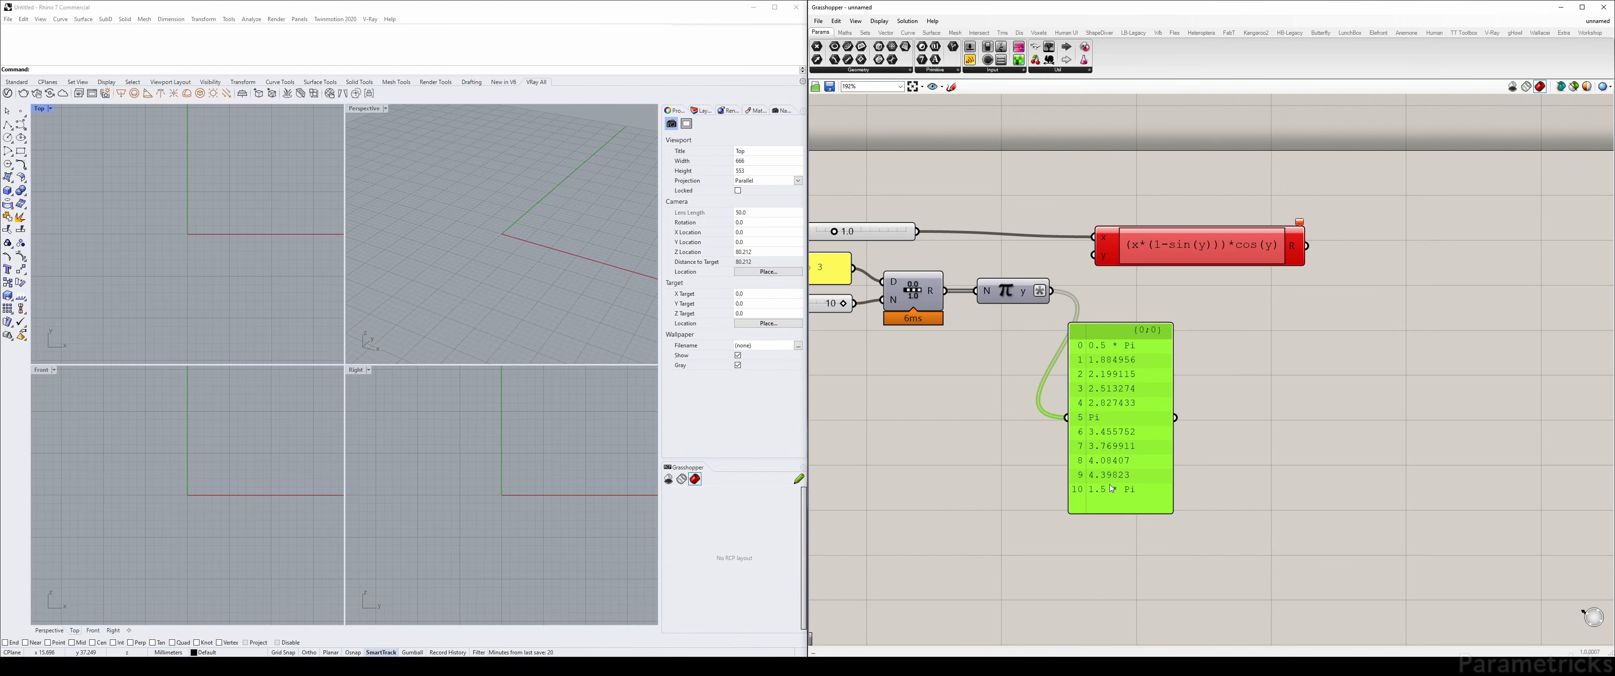
right_click_drag(1111, 525, 1173, 524)
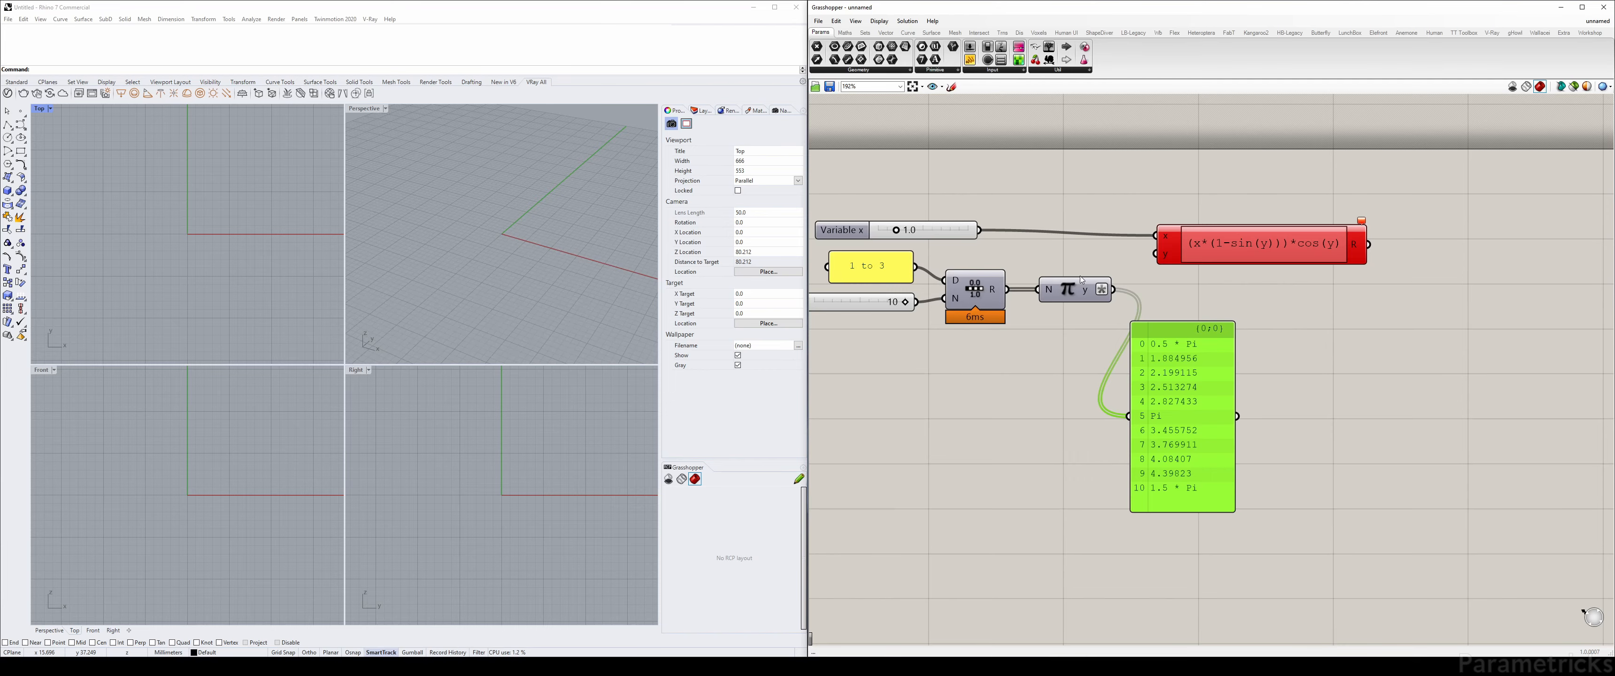
Connect the Pi output to the Expression component's y input and move the values panel clear of it
left_click_drag(1113, 290, 1156, 254)
right_click_drag(1256, 281, 1207, 205)
left_click_drag(1097, 352, 1330, 347)
Add a Construct Point component and place it beyond the Expression component's output
double_click(1011, 317)
type("poi")
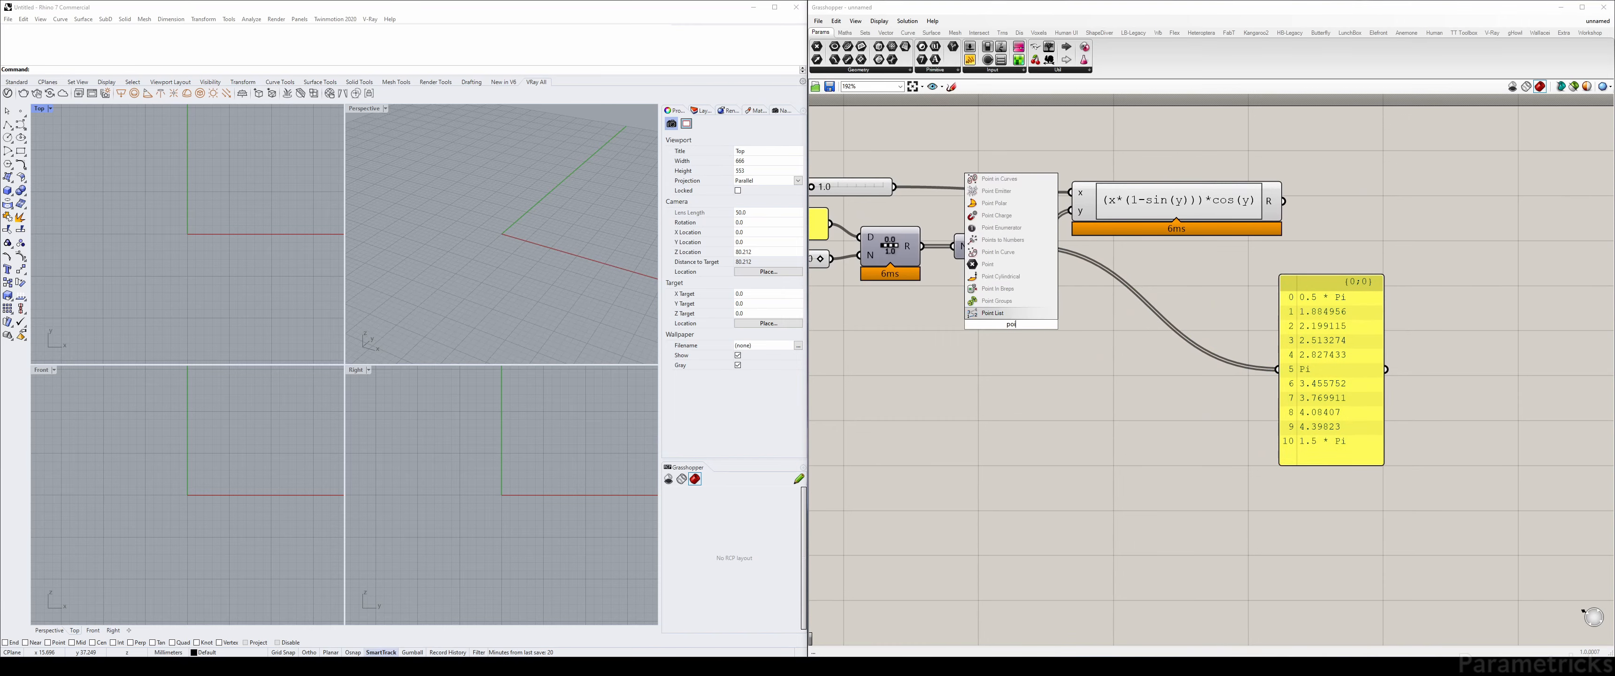
type("nt cop")
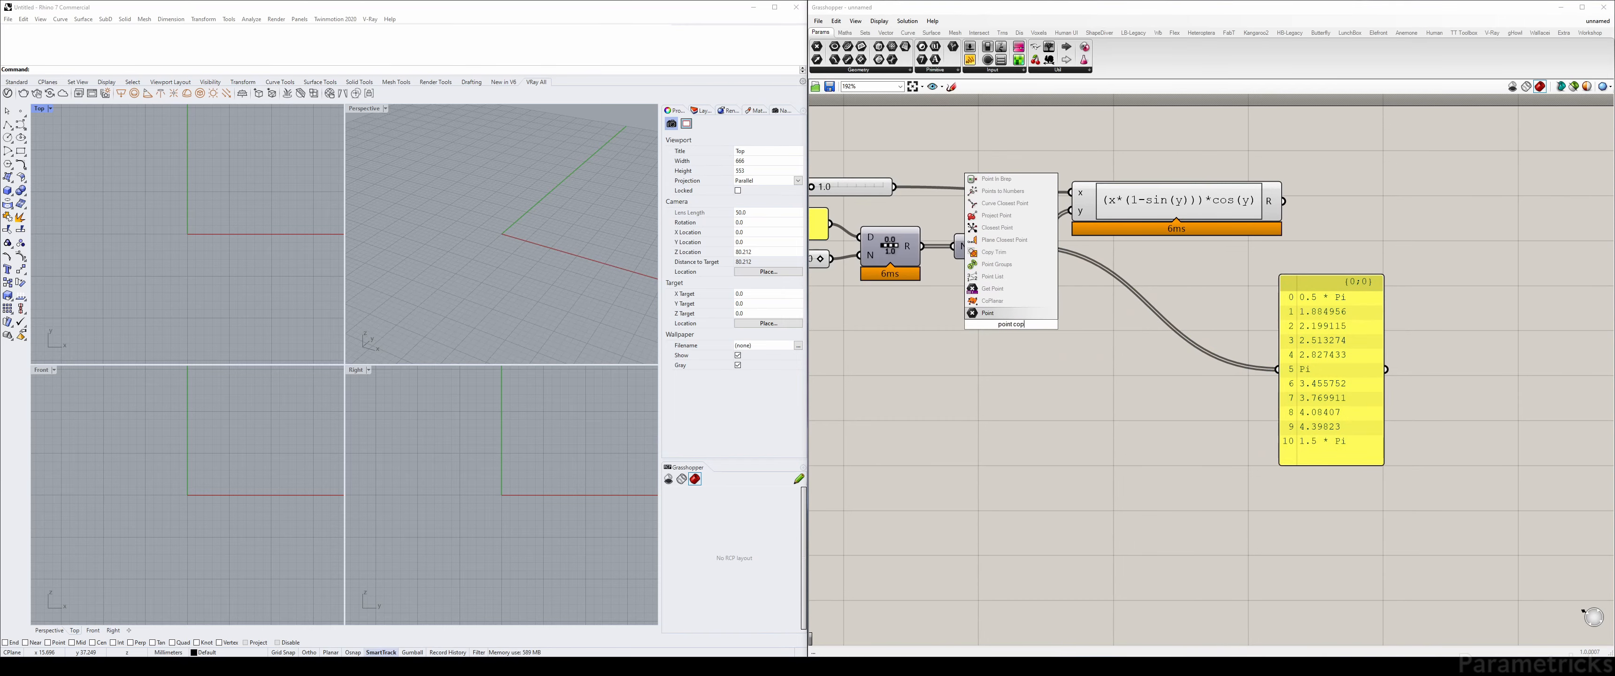
key("BackSpace")
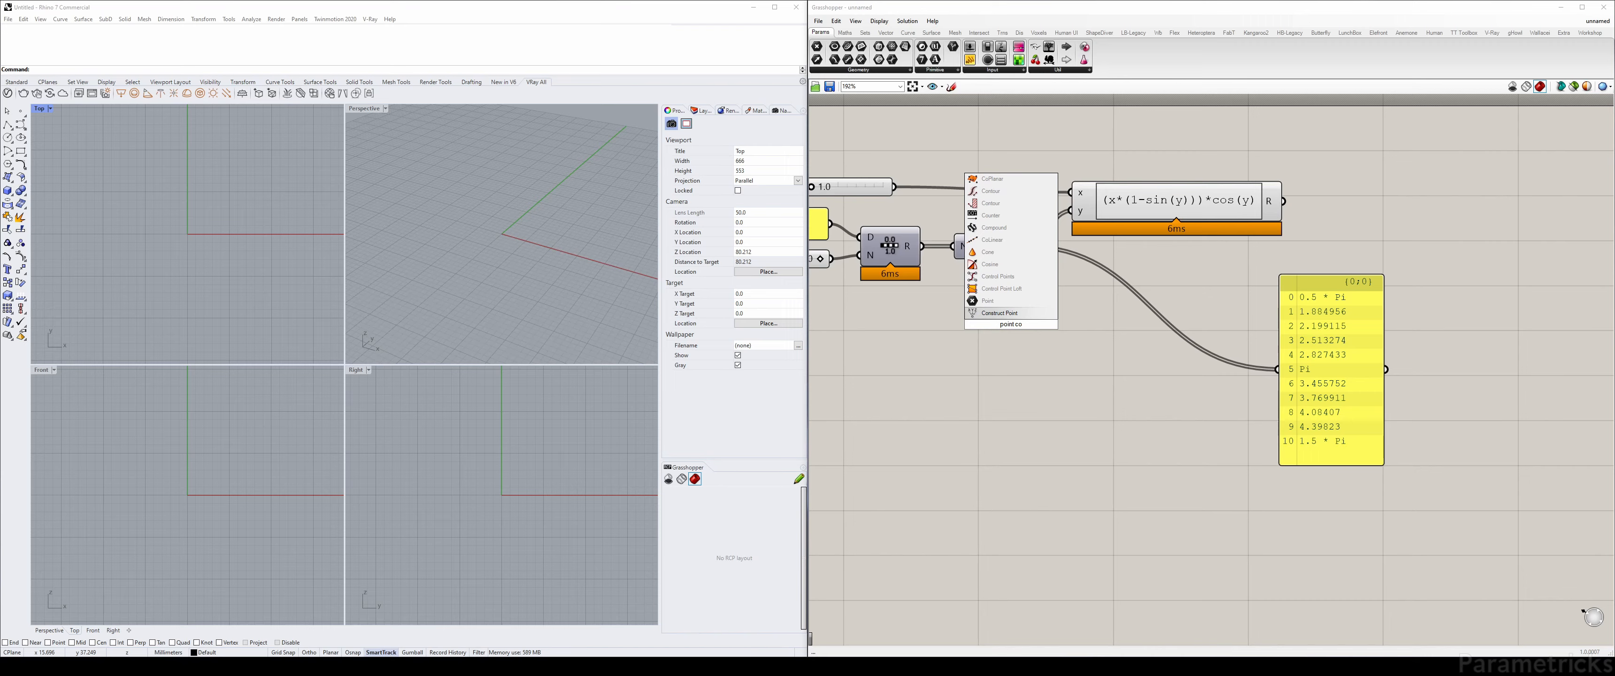
key("Return")
left_click_drag(1020, 320, 1399, 207)
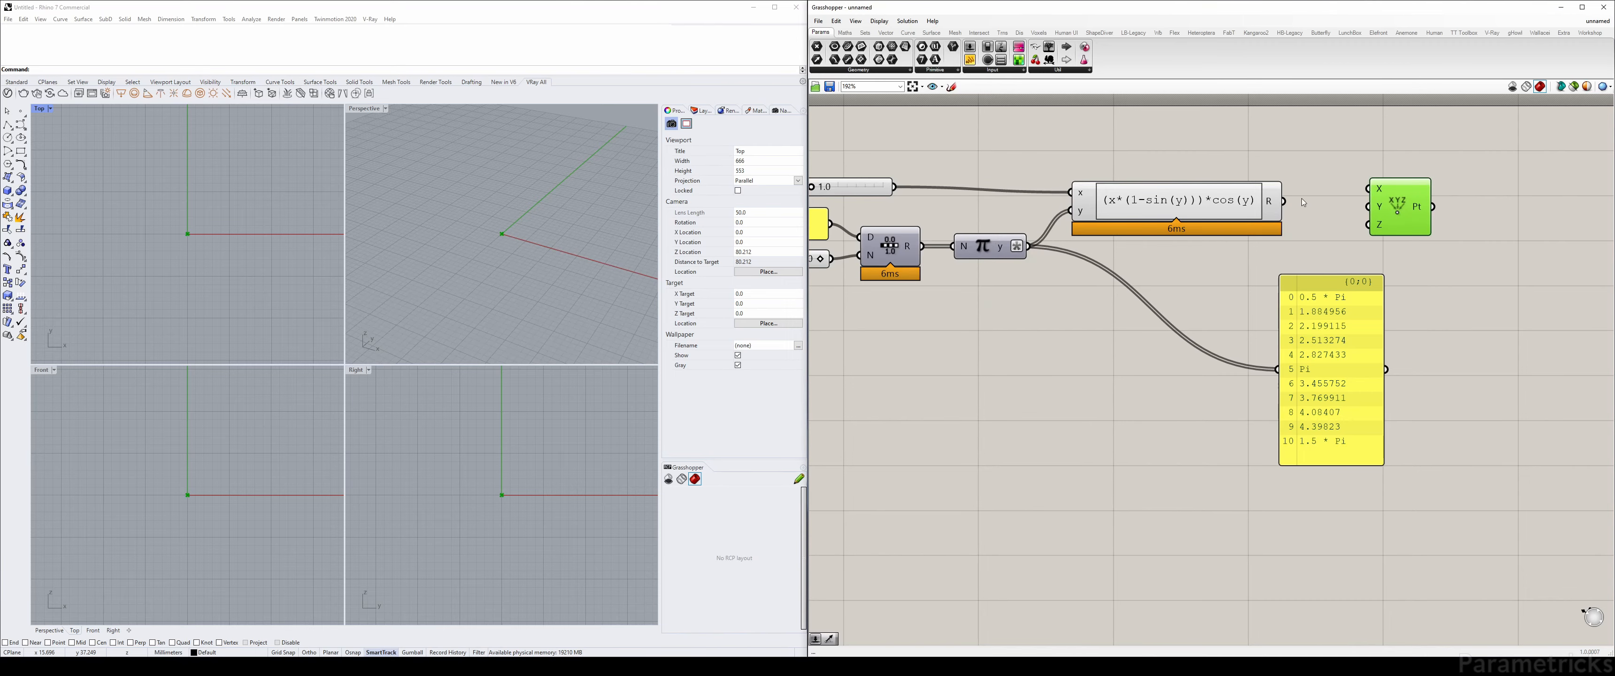
Connect the Expression result to Construct Point's X input and inspect the points in the Top and Perspective viewports
left_click_drag(1283, 201, 1368, 188)
scroll(188, 236, "up", 8)
right_click_drag(189, 206, 179, 259)
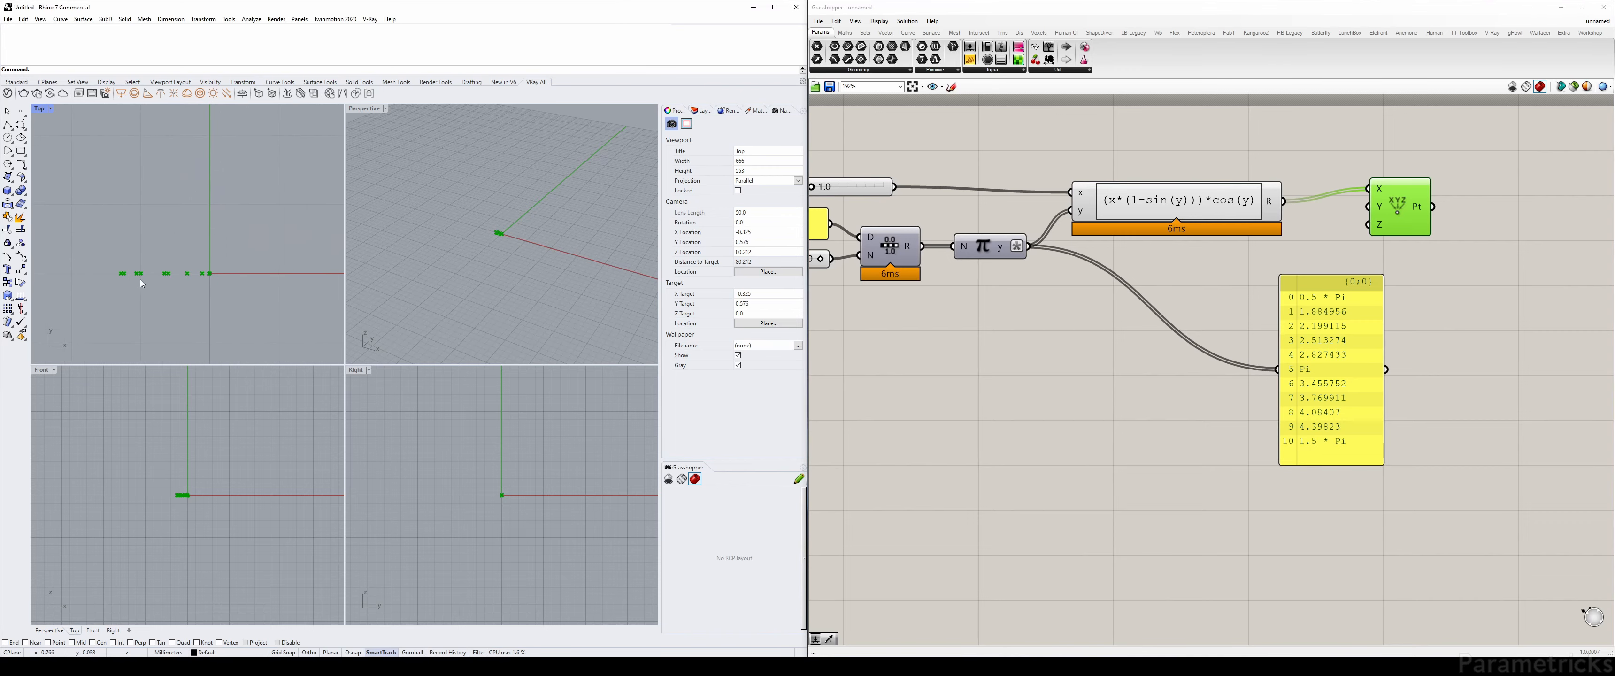
scroll(514, 234, "up", 6)
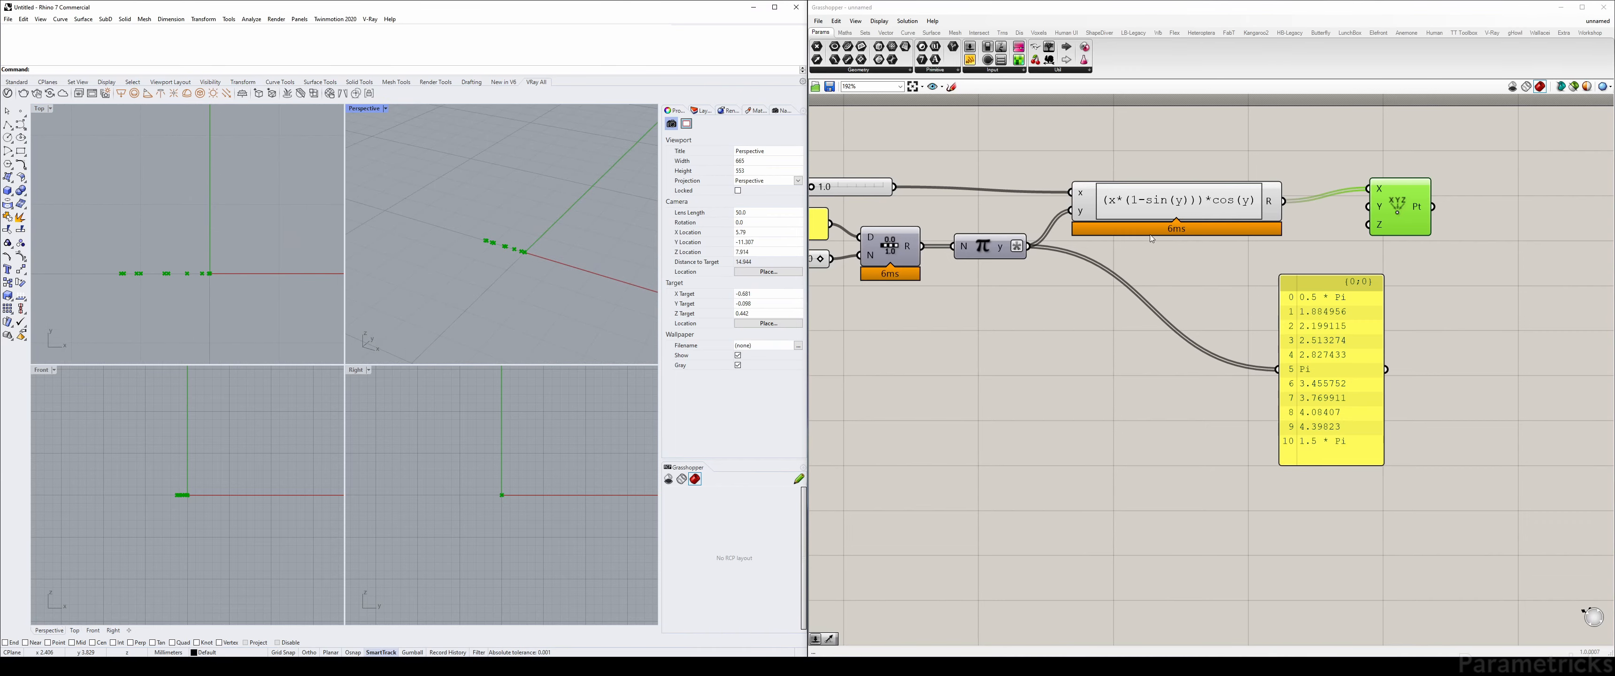
Move the values panel farther from the Expression component and copy the Expression component directly below the original
right_click_drag(1152, 238, 1196, 216)
left_click_drag(1365, 301, 1458, 300)
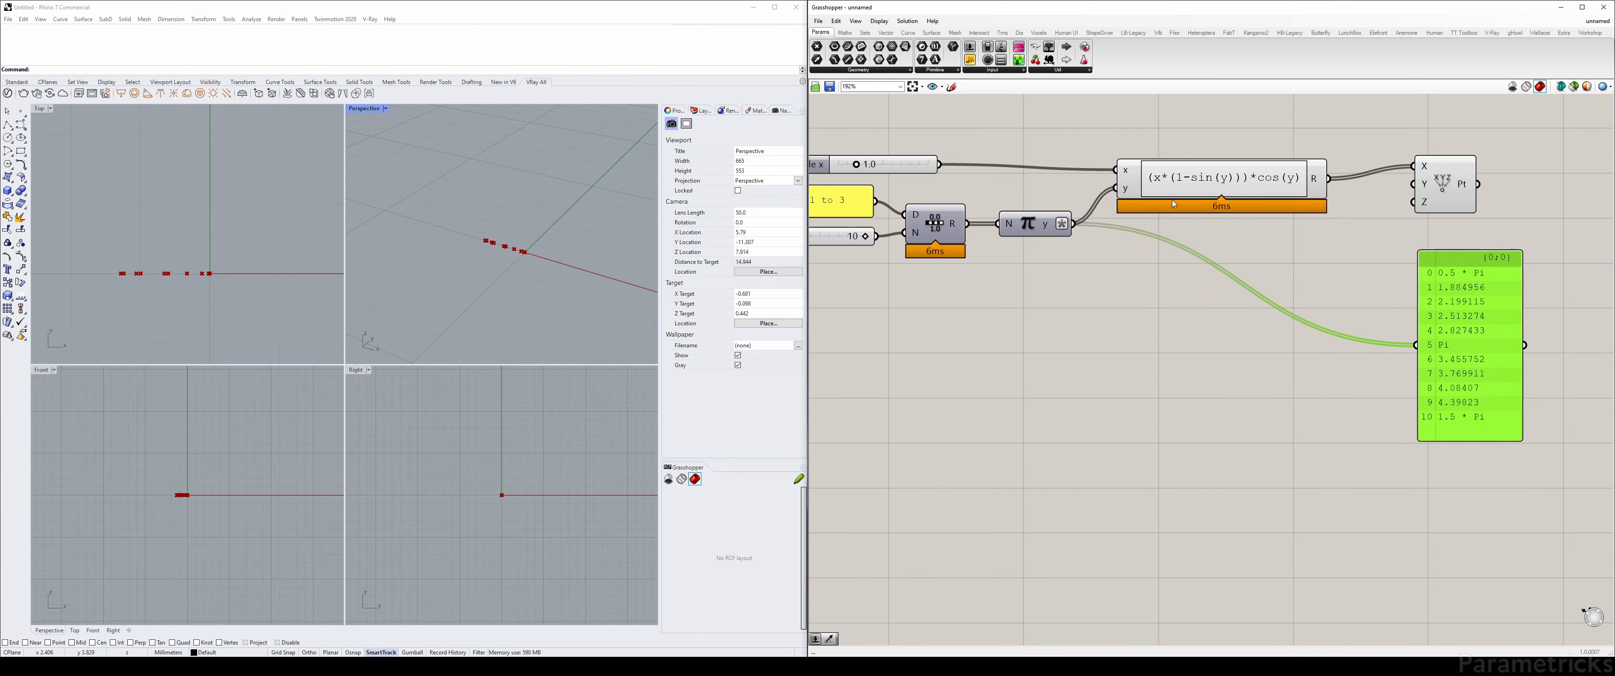
left_click_drag(1172, 202, 1176, 291, "alt")
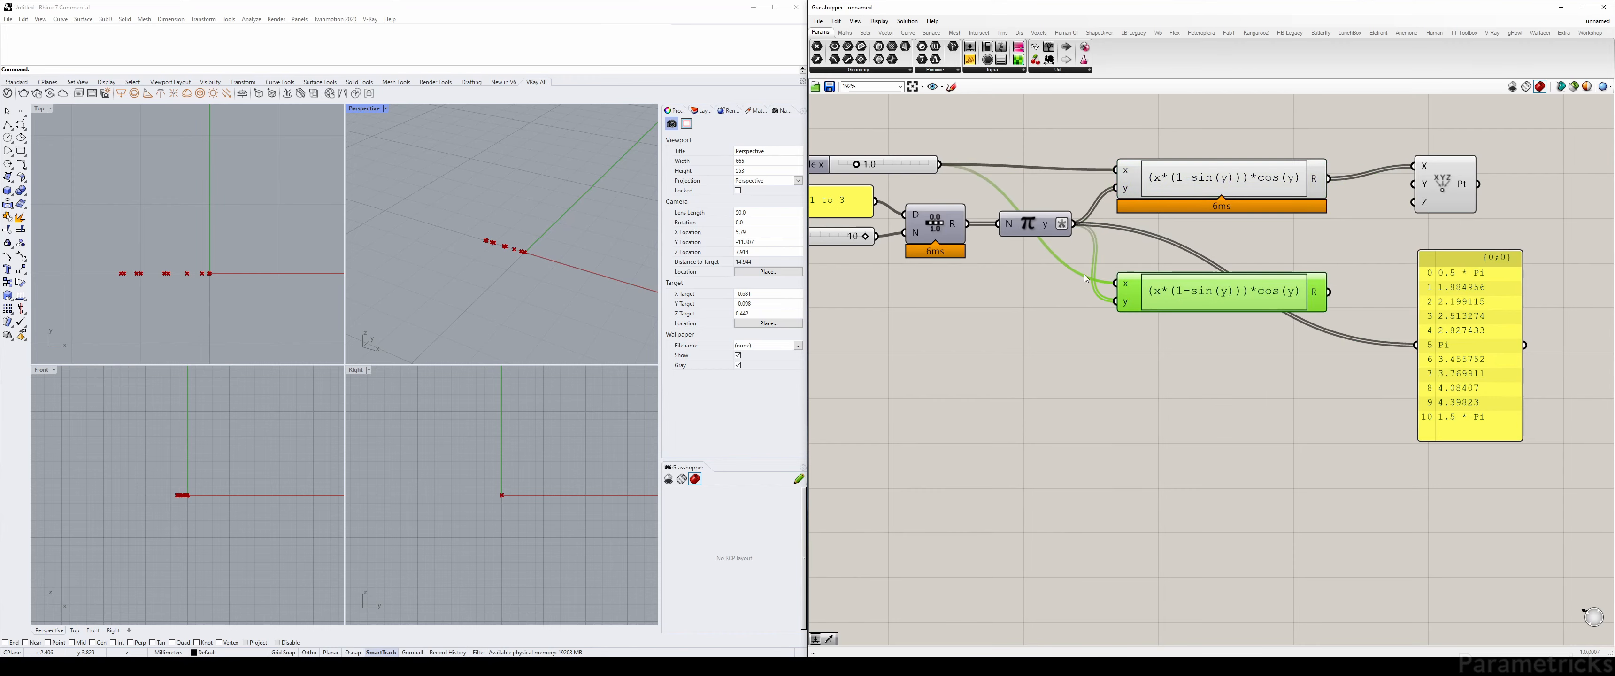
Change the copied Expression component's formula to x*(sin(y)-1)
double_click(1241, 292)
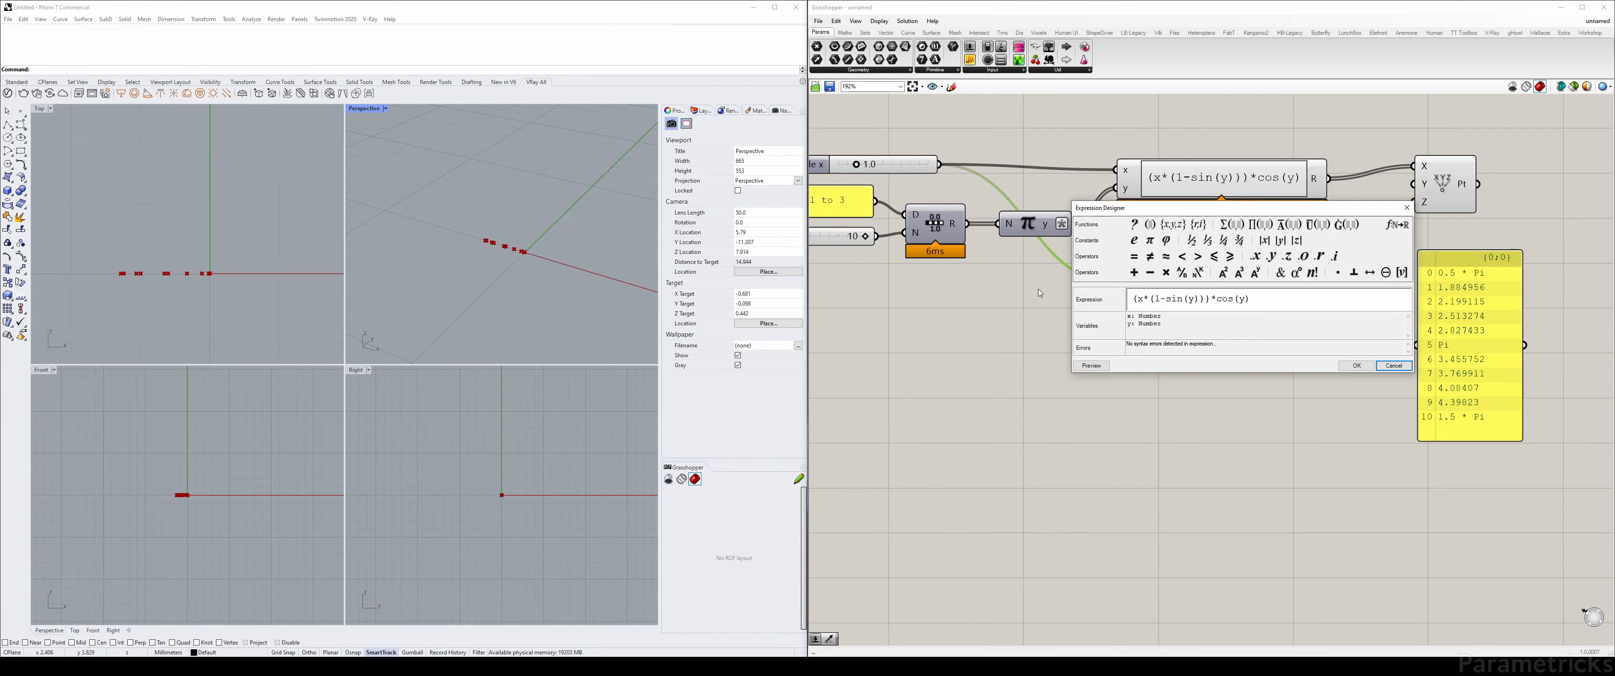
key("Tab")
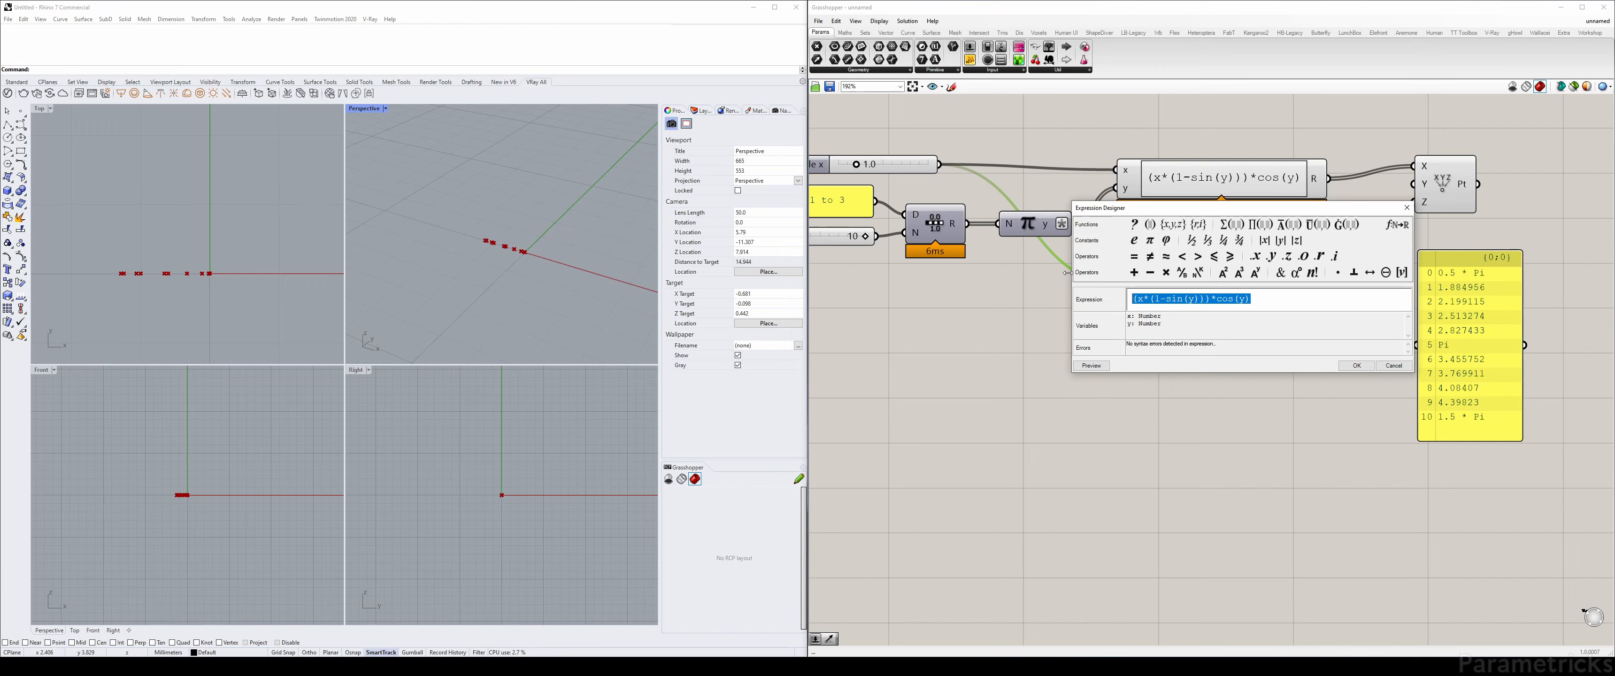
type("x")
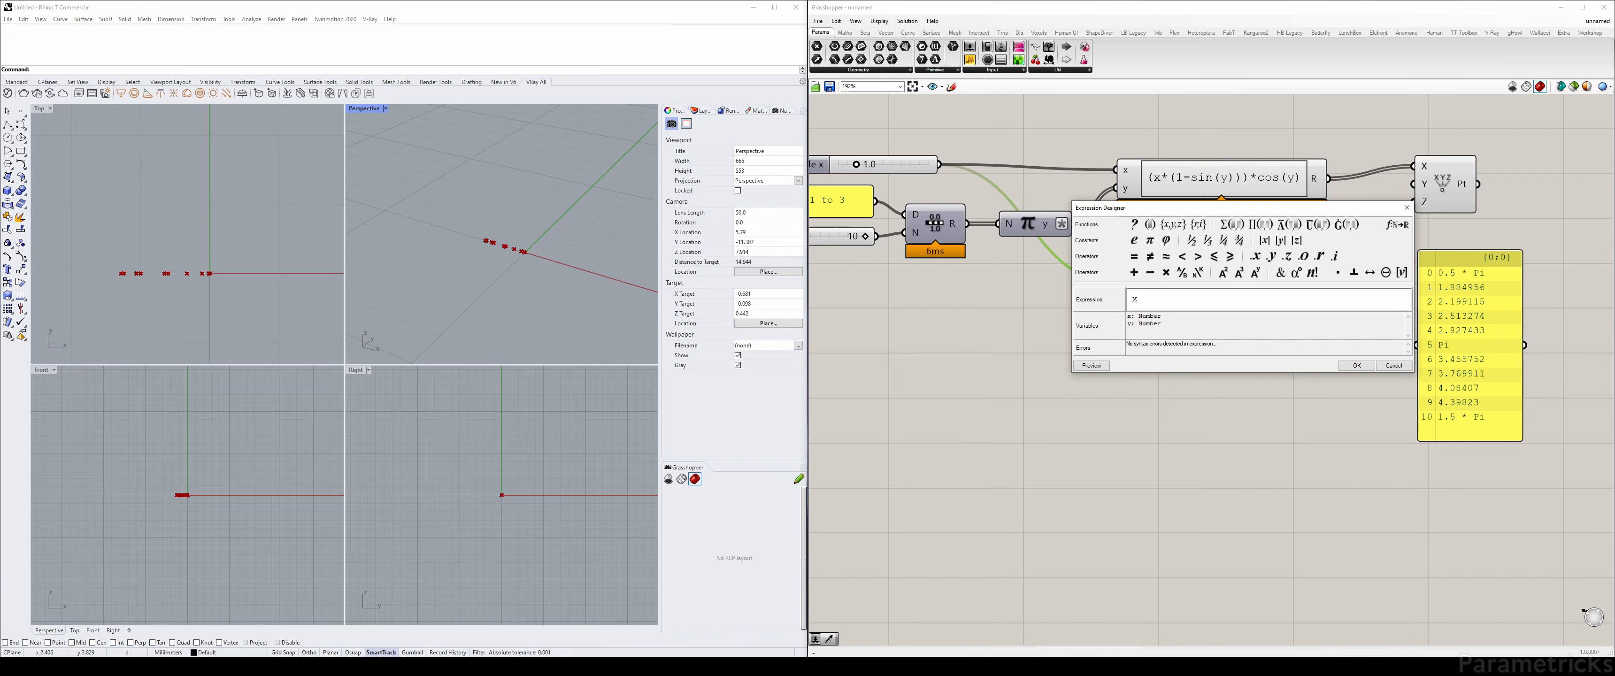
type("*()")
key("Left")
key("Left")
type("(siny")
key("BackSpace")
type(")")
type("y")
type("-1")
left_click(1354, 365)
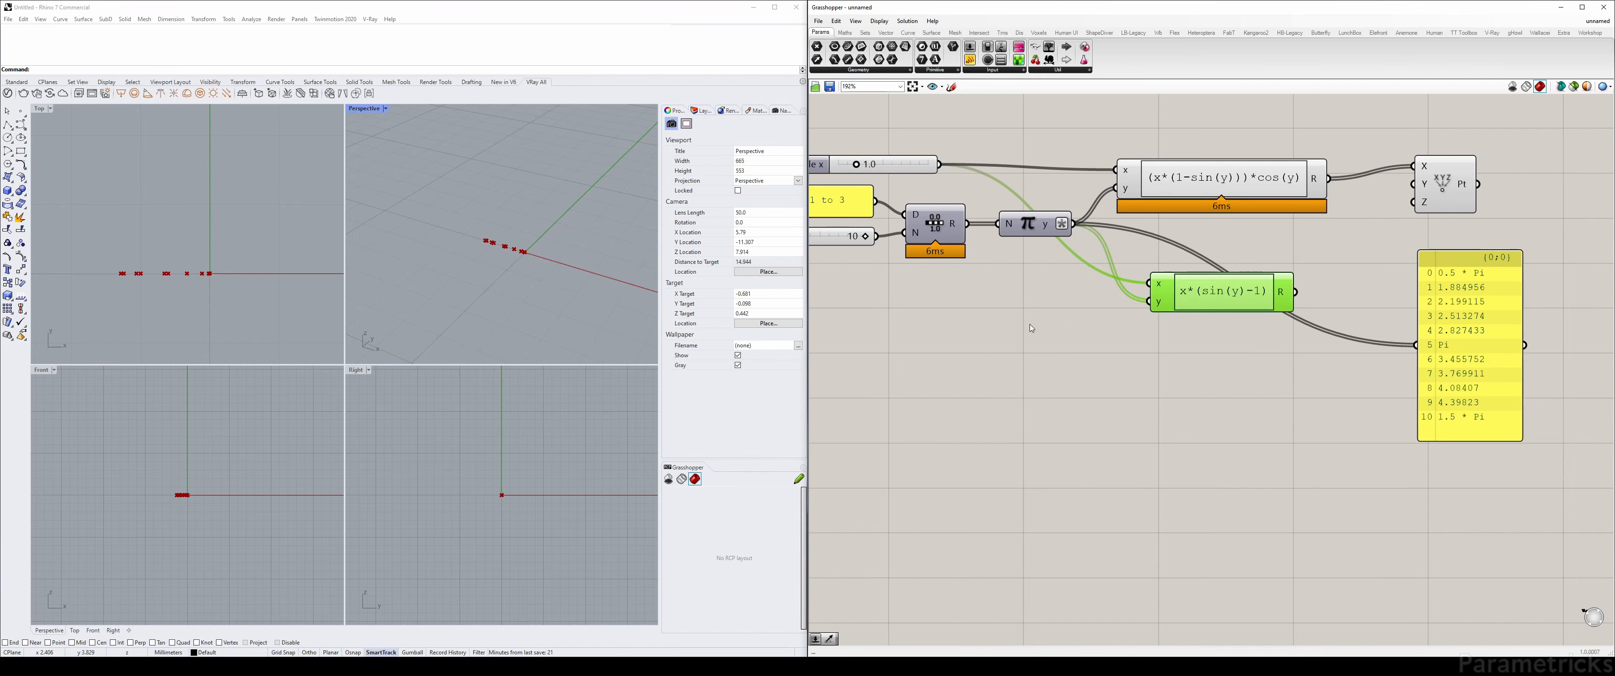
Add a number slider with the value 3.0 below the Steps slider and connect it to the second Expression's x input
right_click_drag(1034, 323, 1131, 317)
double_click(966, 301)
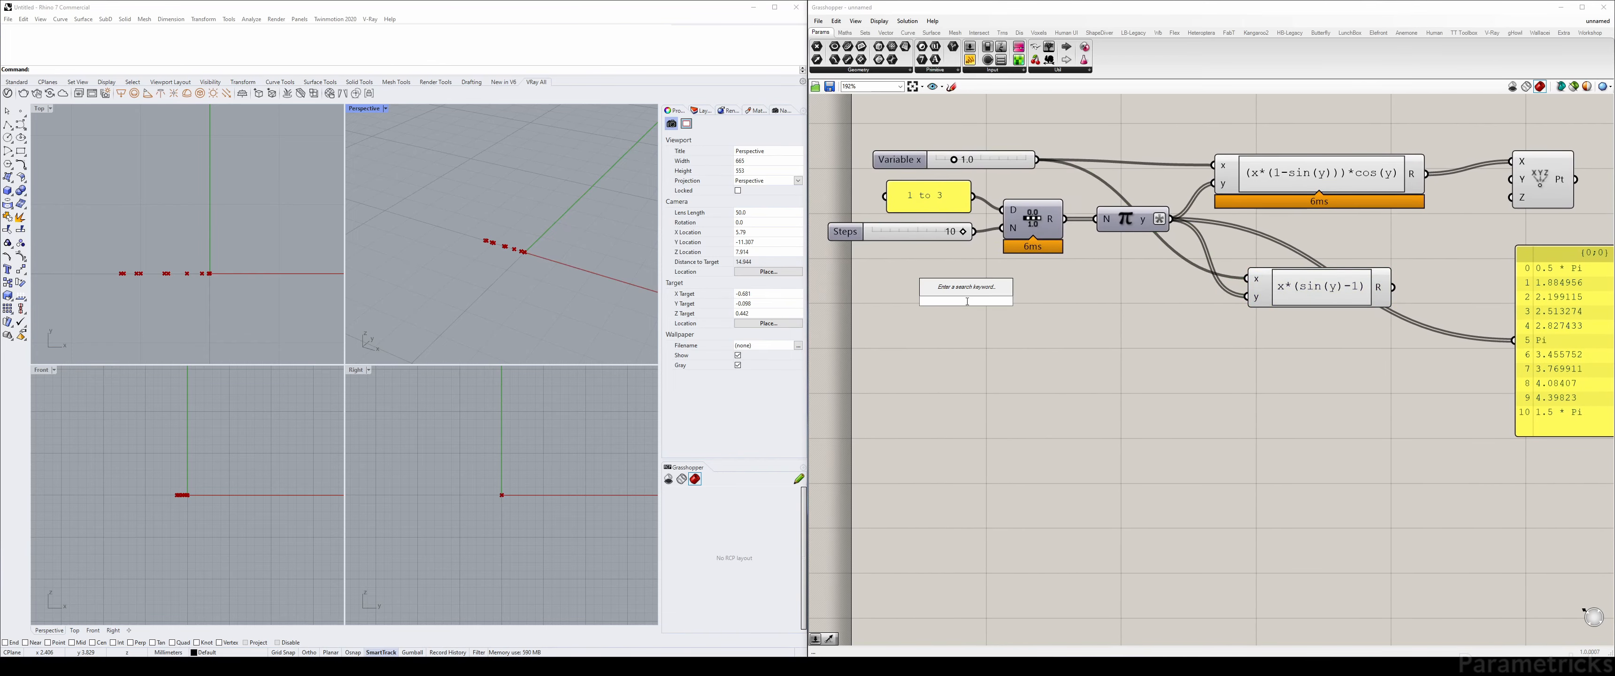
type("3.")
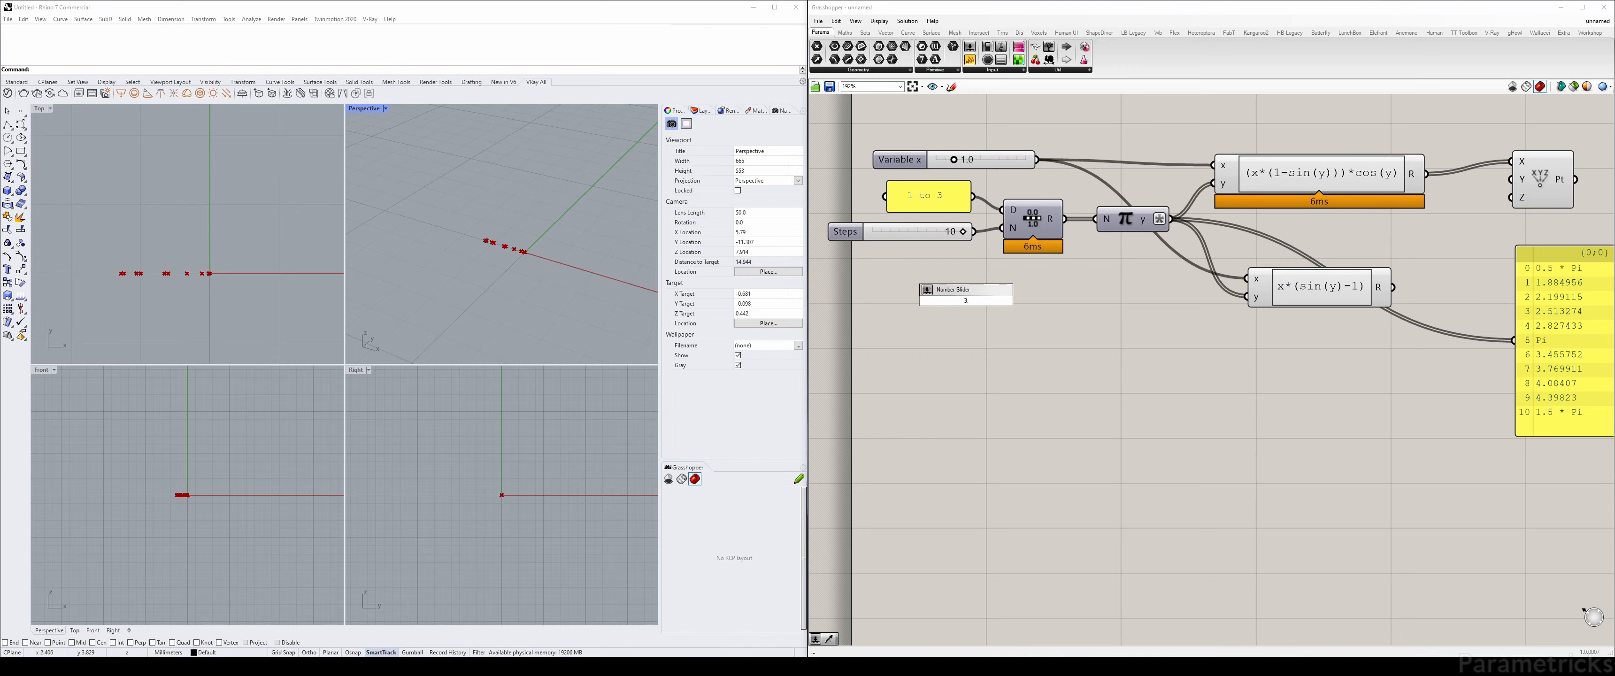
key("Return")
left_click_drag(1035, 302, 1256, 282)
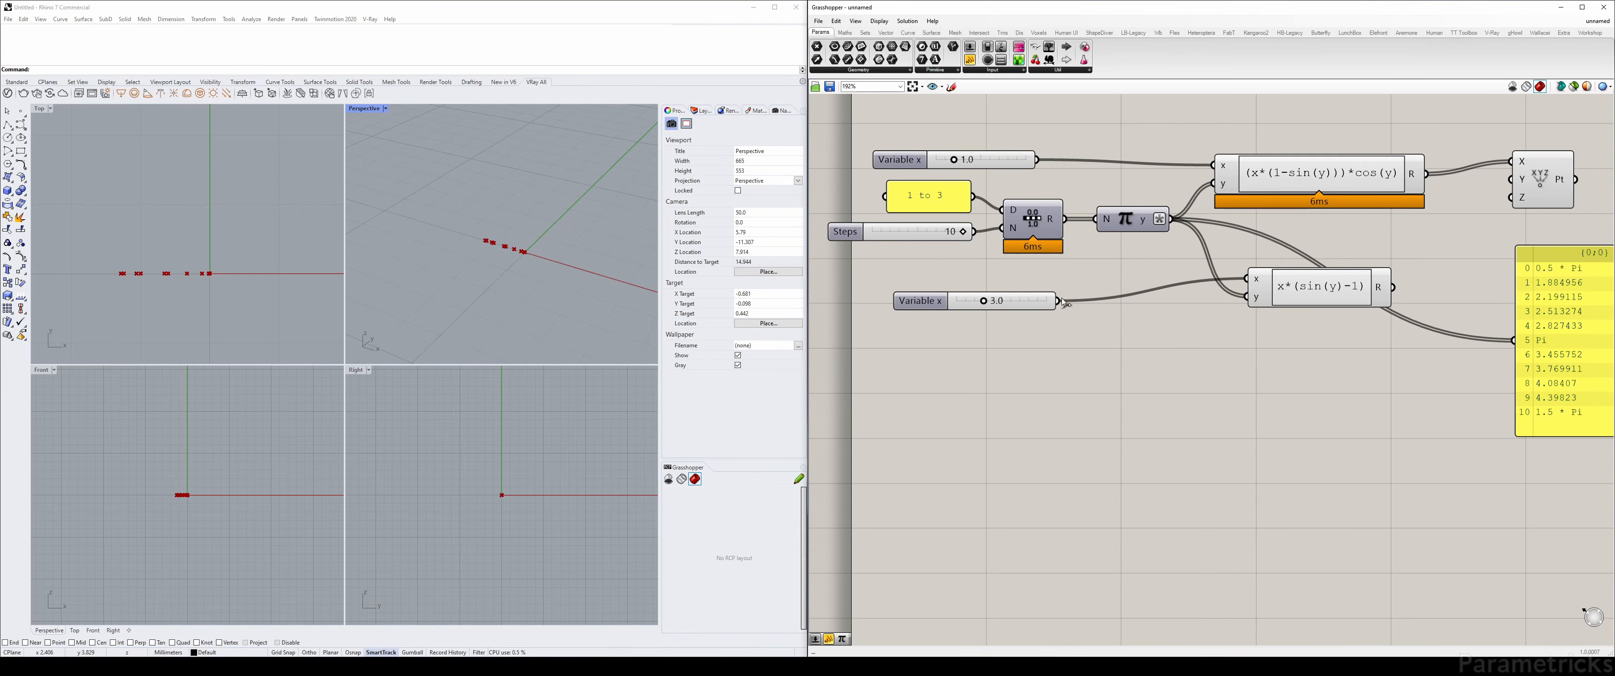
left_click_drag(1034, 303, 1018, 297)
Connect the x*(sin(y)-1) result to Construct Point's Y input and check the points in the Top viewport
right_click_drag(1358, 276, 1146, 308)
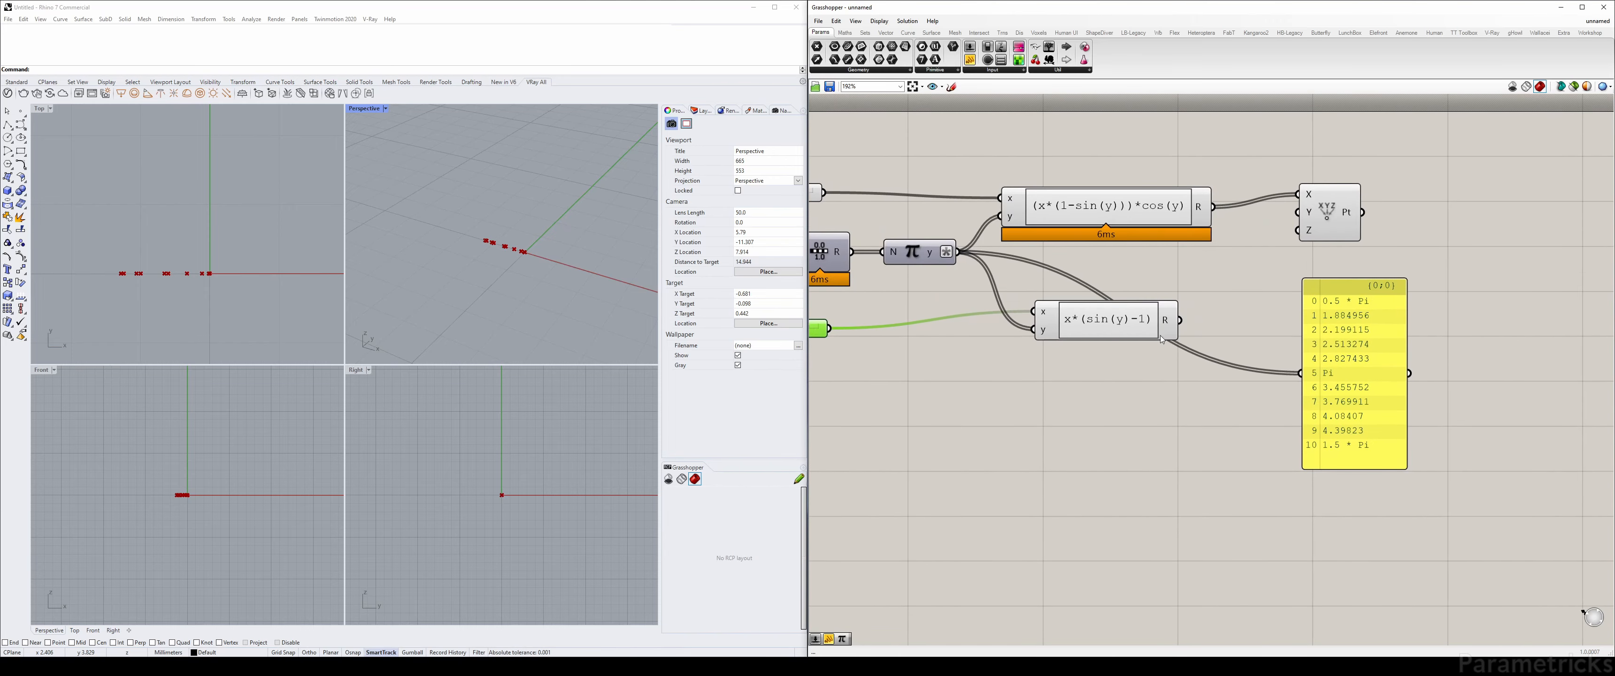
left_click_drag(1181, 320, 1299, 214)
right_click_drag(198, 315, 204, 197)
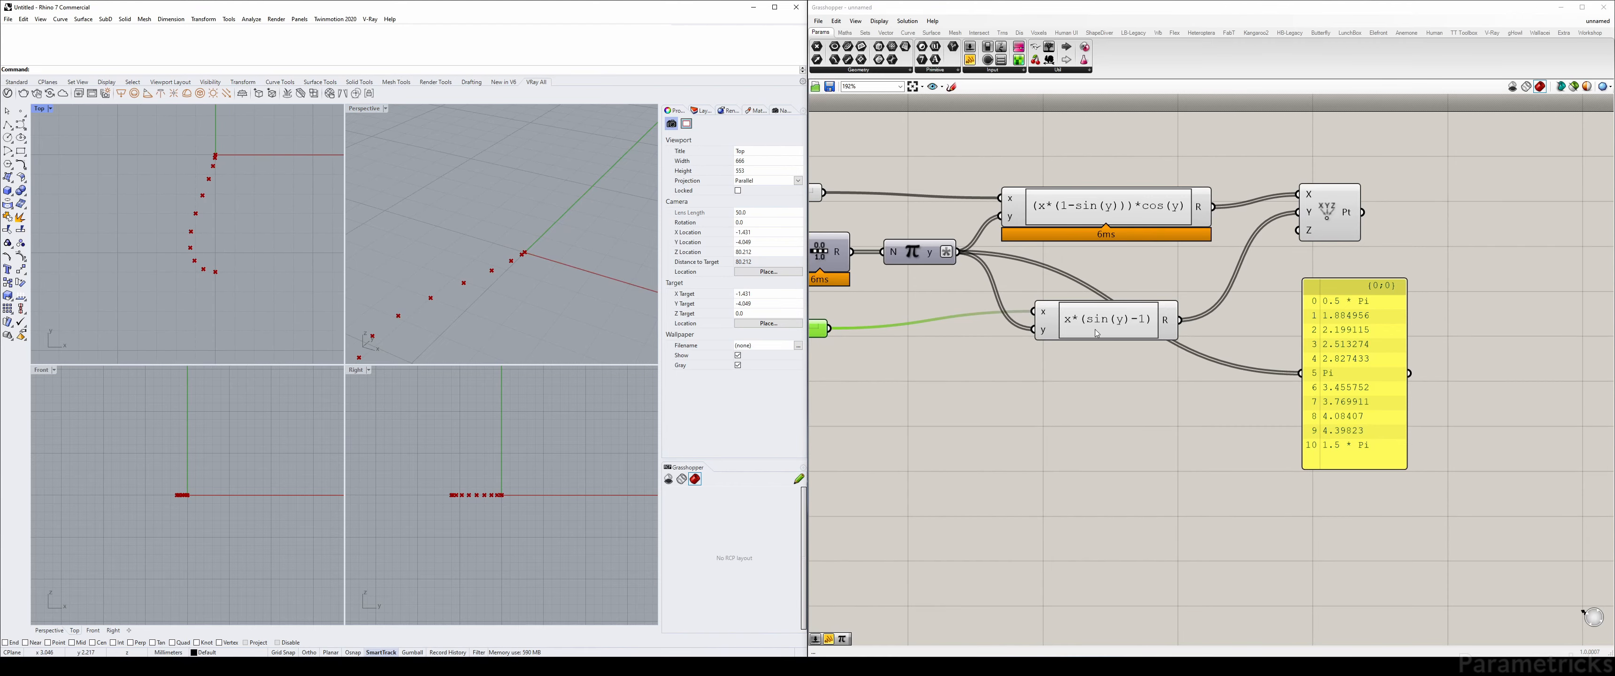
Move the Construct Point component slightly down toward the values panel and bring the whole definition into view
right_click_drag(1097, 333, 1257, 332)
right_click_drag(1426, 303, 1080, 268)
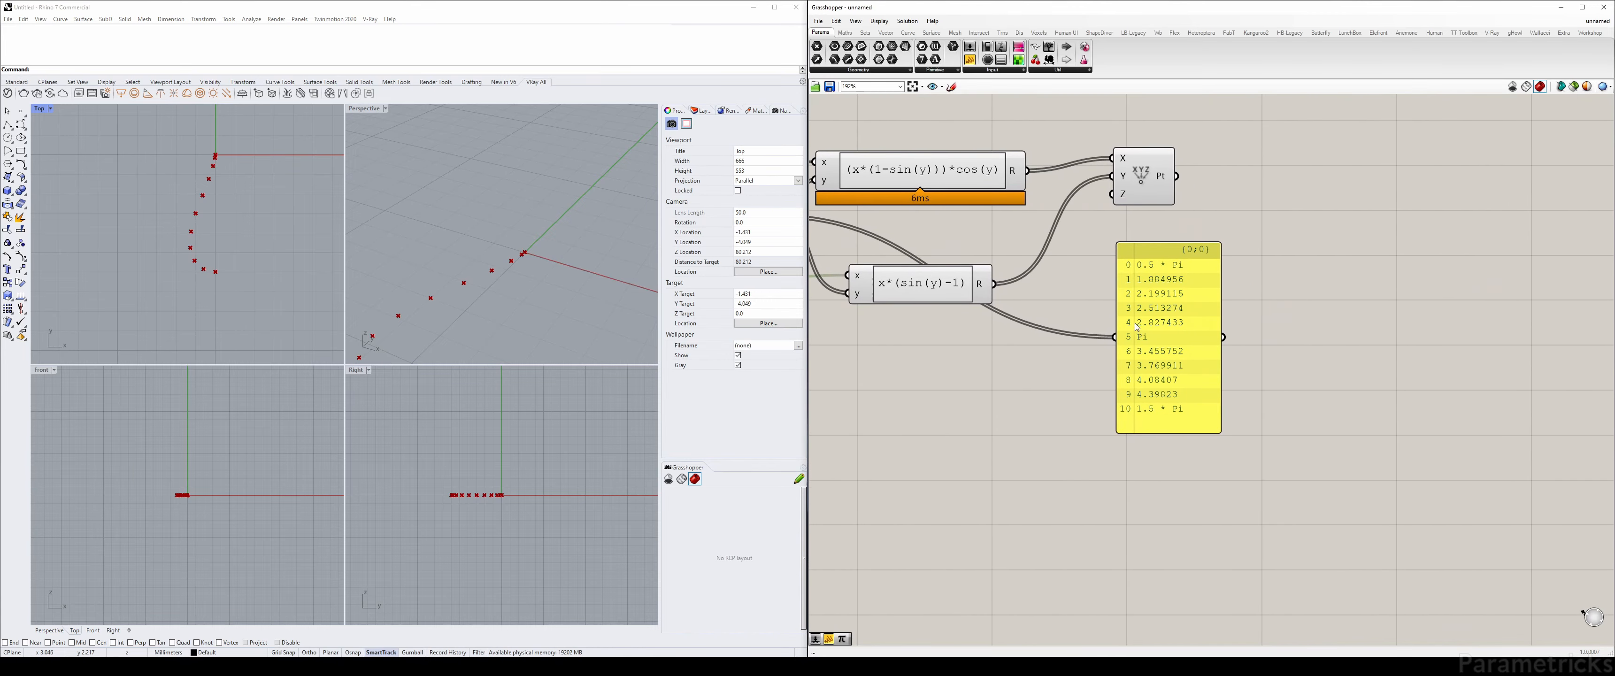
right_click_drag(1135, 325, 1025, 335)
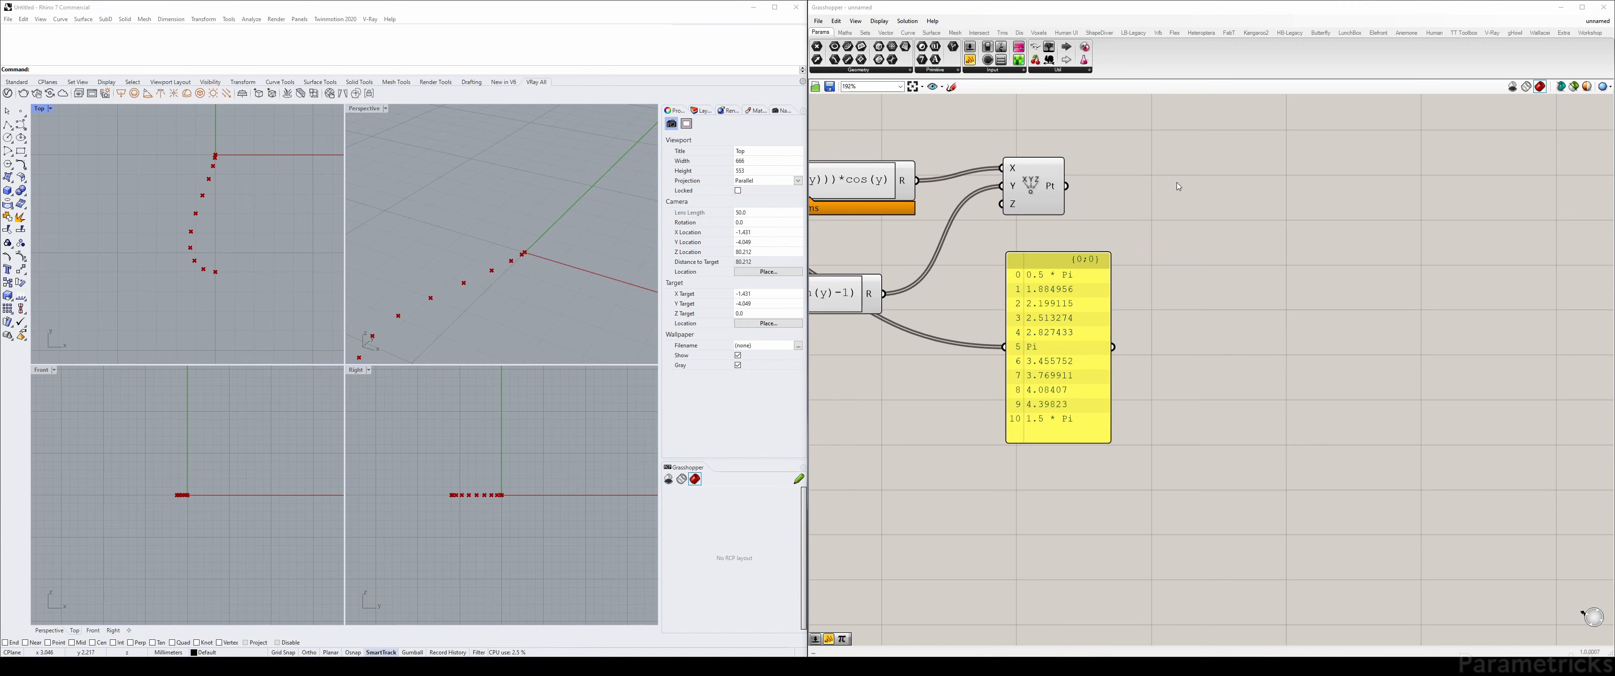
left_click_drag(1038, 191, 1023, 209)
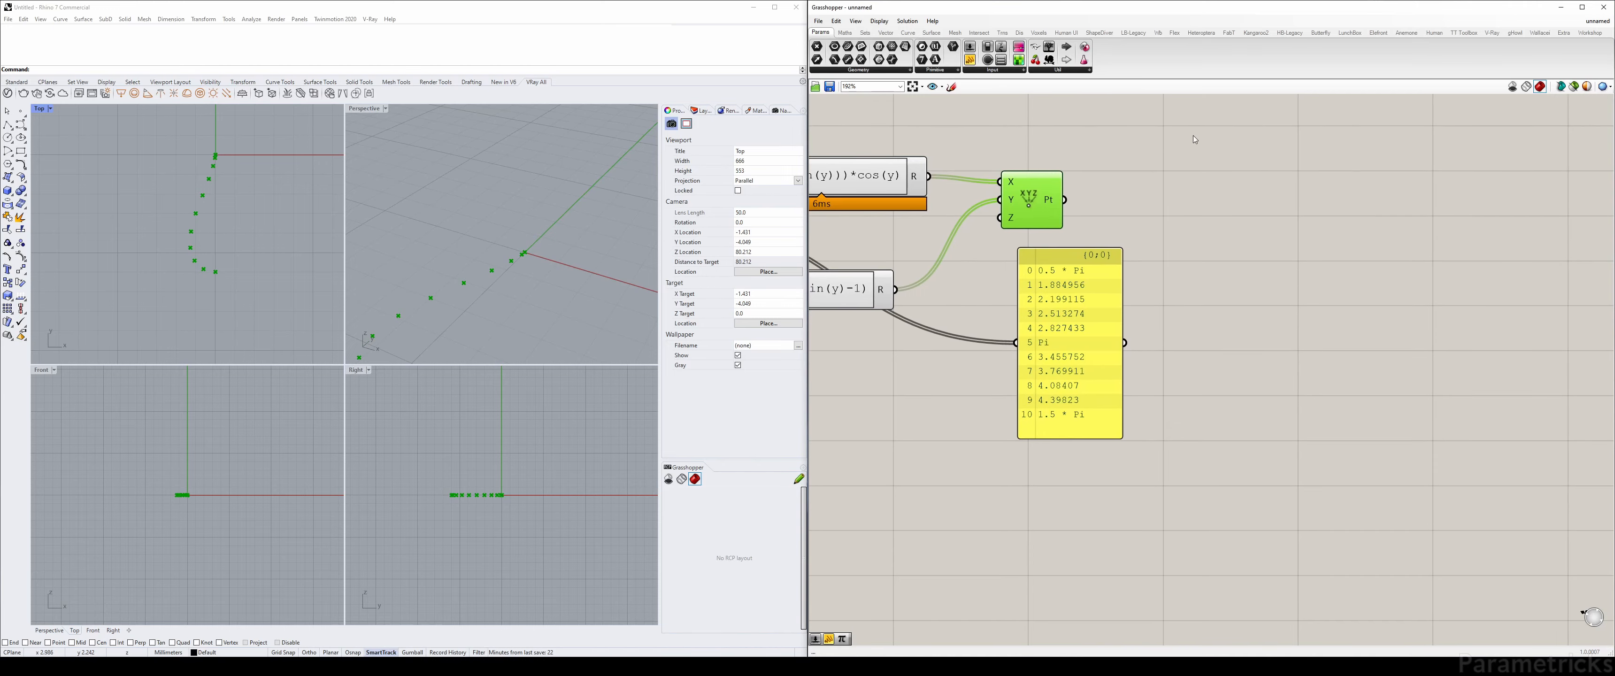
scroll(951, 149, "down", 3)
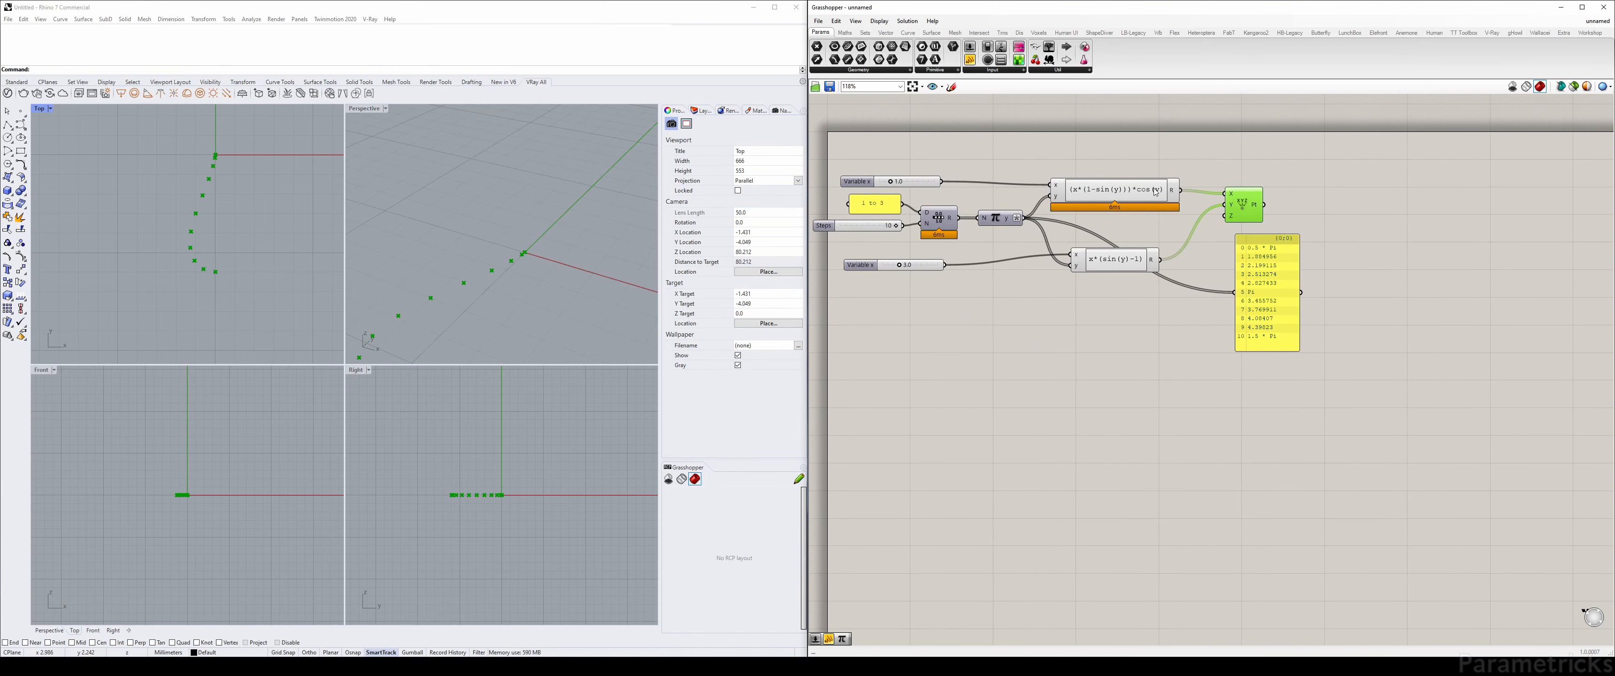
Delete the yellow panel listing the Pi-multiplied range values
left_click_drag(822, 325, 1324, 162)
right_click_drag(1331, 166, 1168, 171)
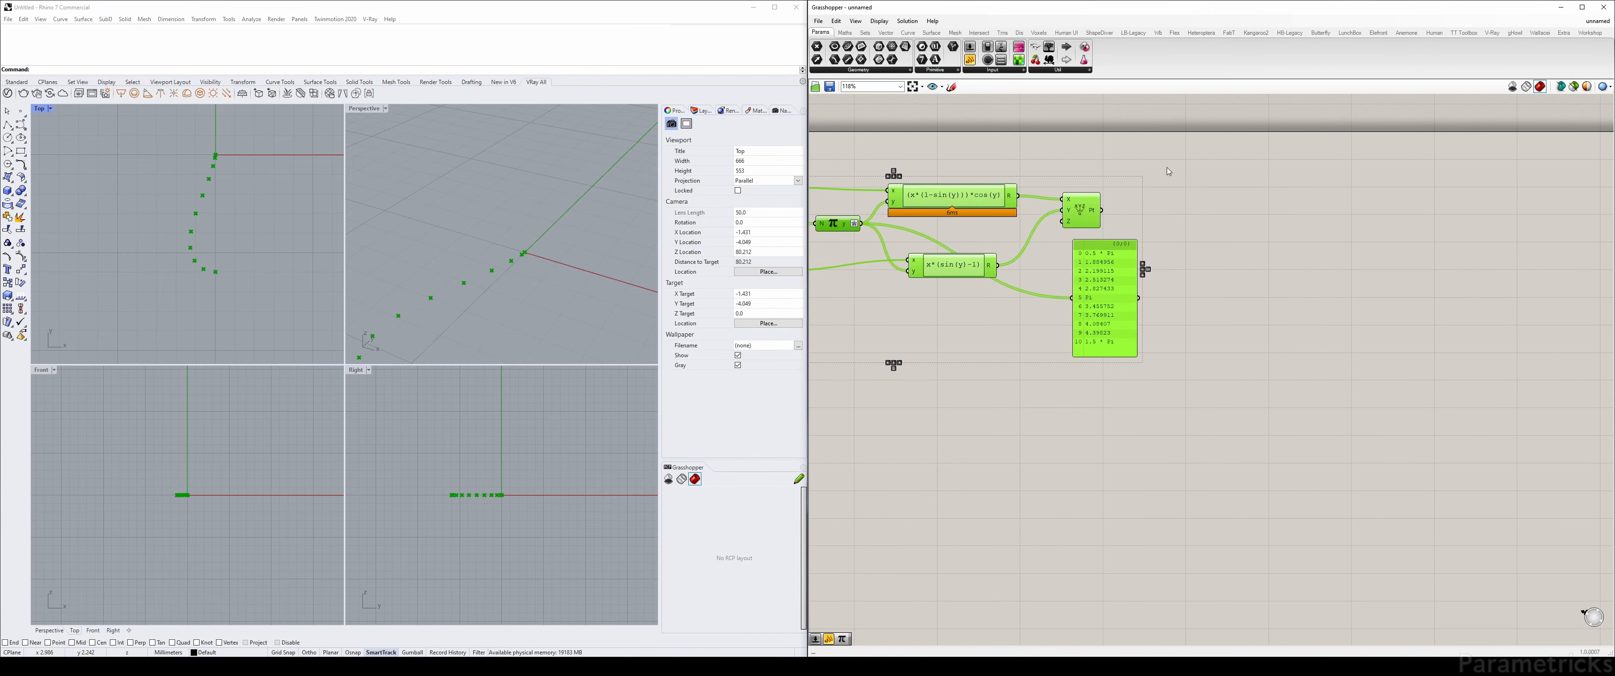
left_click(1190, 200)
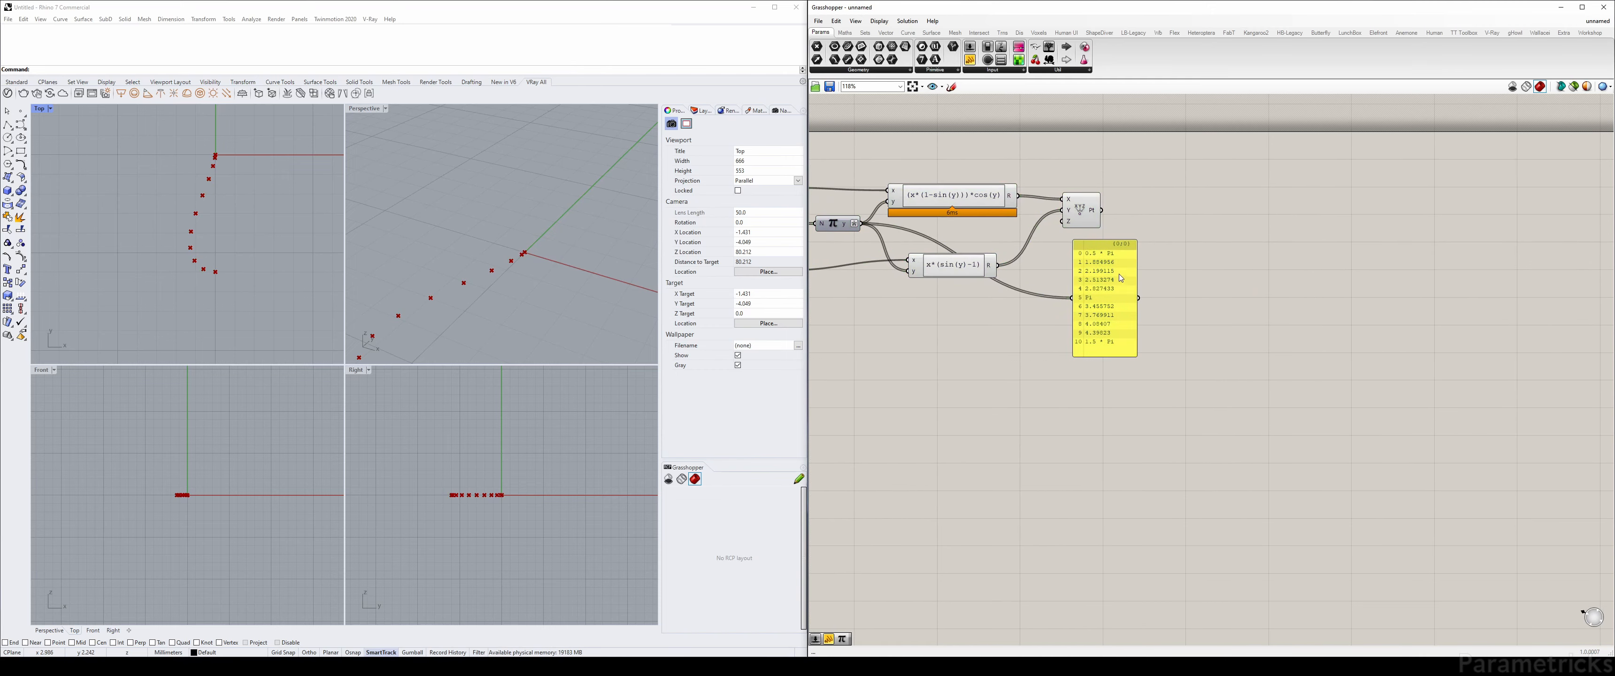
left_click(1103, 294)
key("Delete")
right_click_drag(1017, 264, 1205, 273)
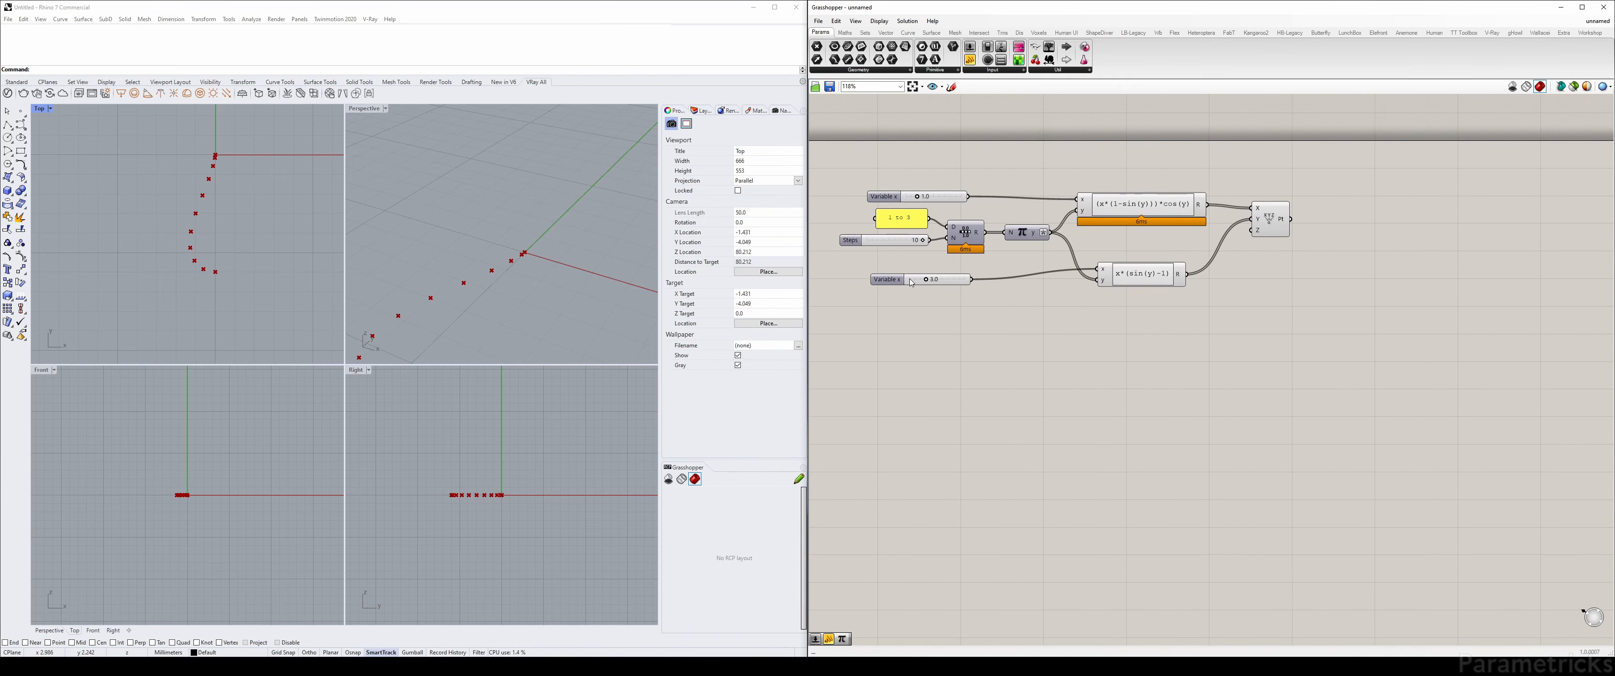
Add a Revolution component on the canvas beyond Construct Point, leaving room between the two
scroll(994, 235, "up", 1)
right_click_drag(1323, 221, 1105, 229)
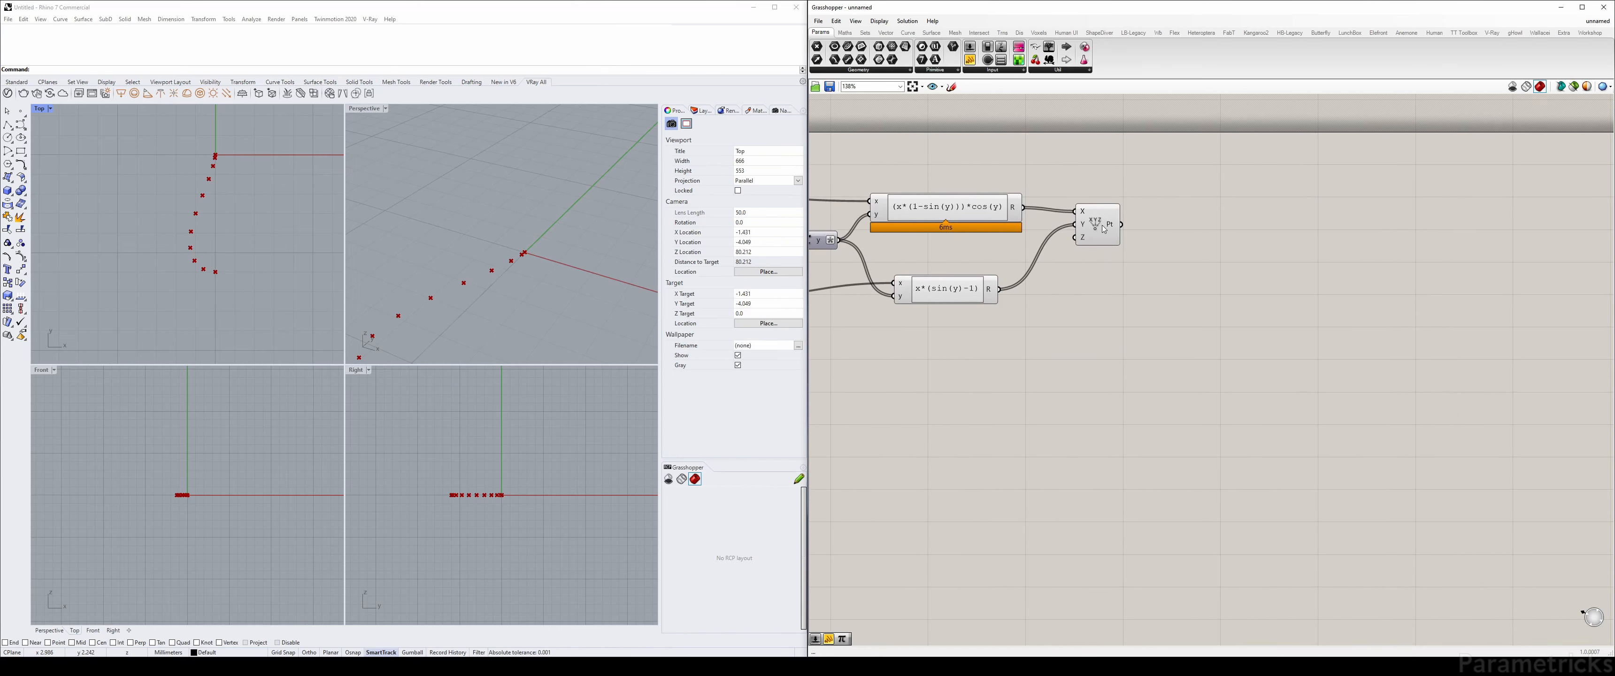
right_click_drag(980, 261, 1265, 217)
right_click_drag(1332, 137, 1140, 170)
right_click_drag(1248, 194, 1178, 197)
double_click(1212, 229)
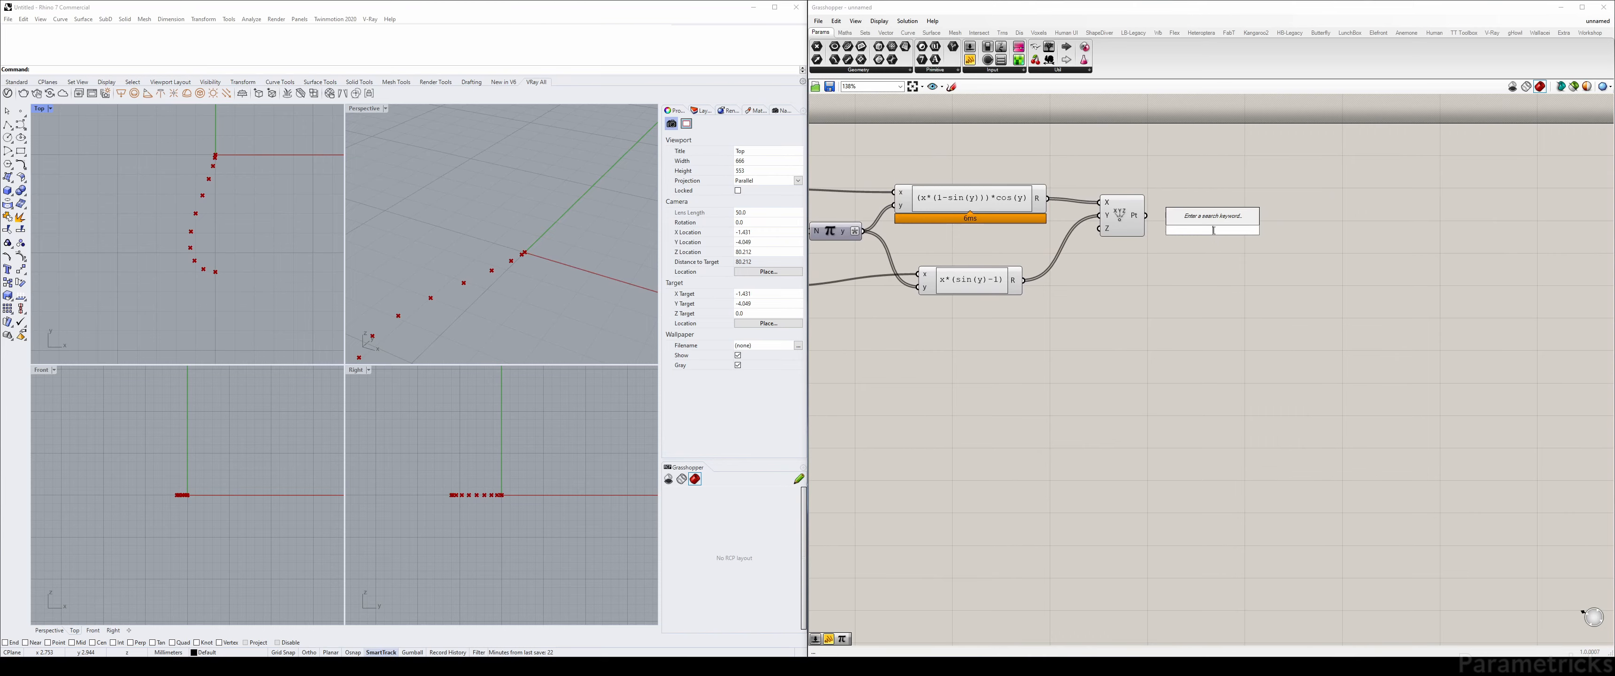
left_click(217, 141)
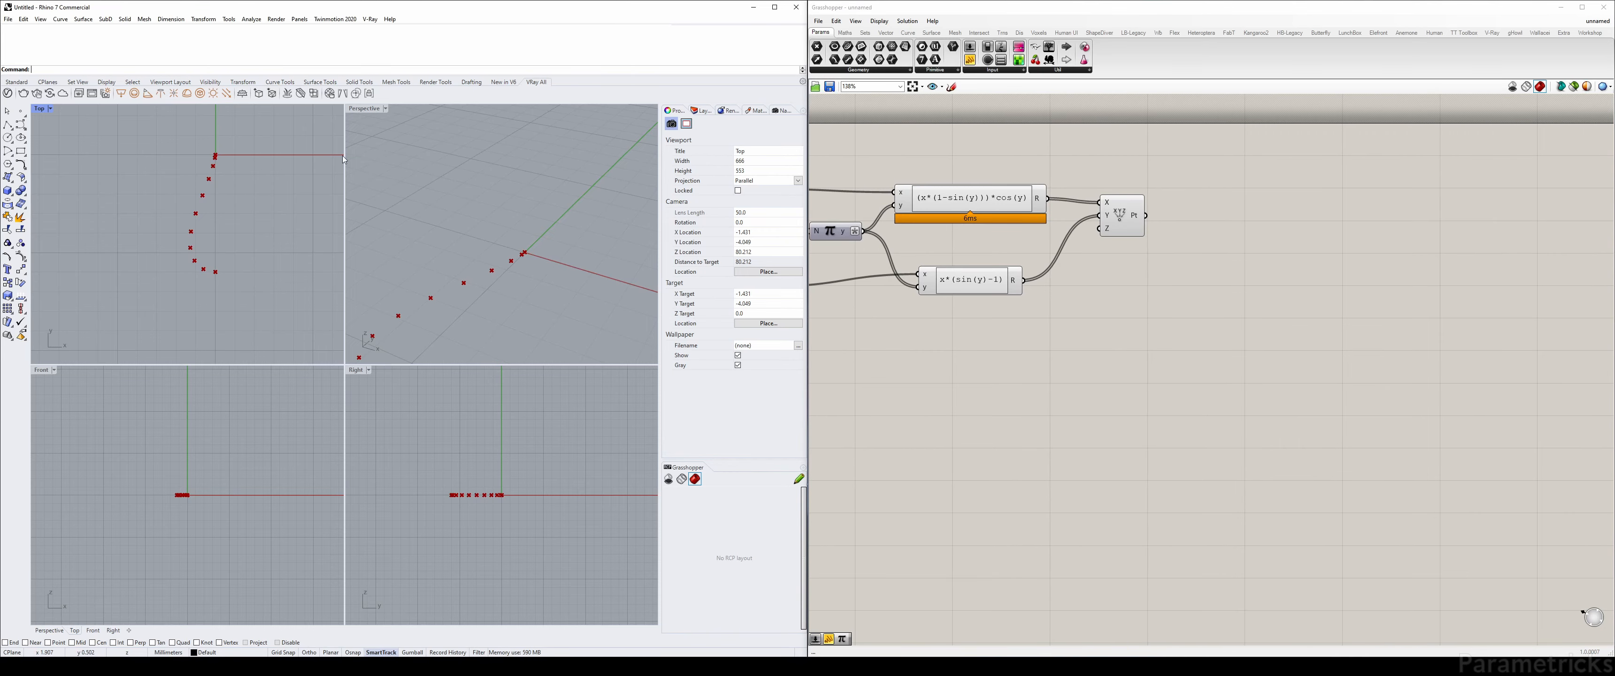
double_click(1312, 283)
type("r")
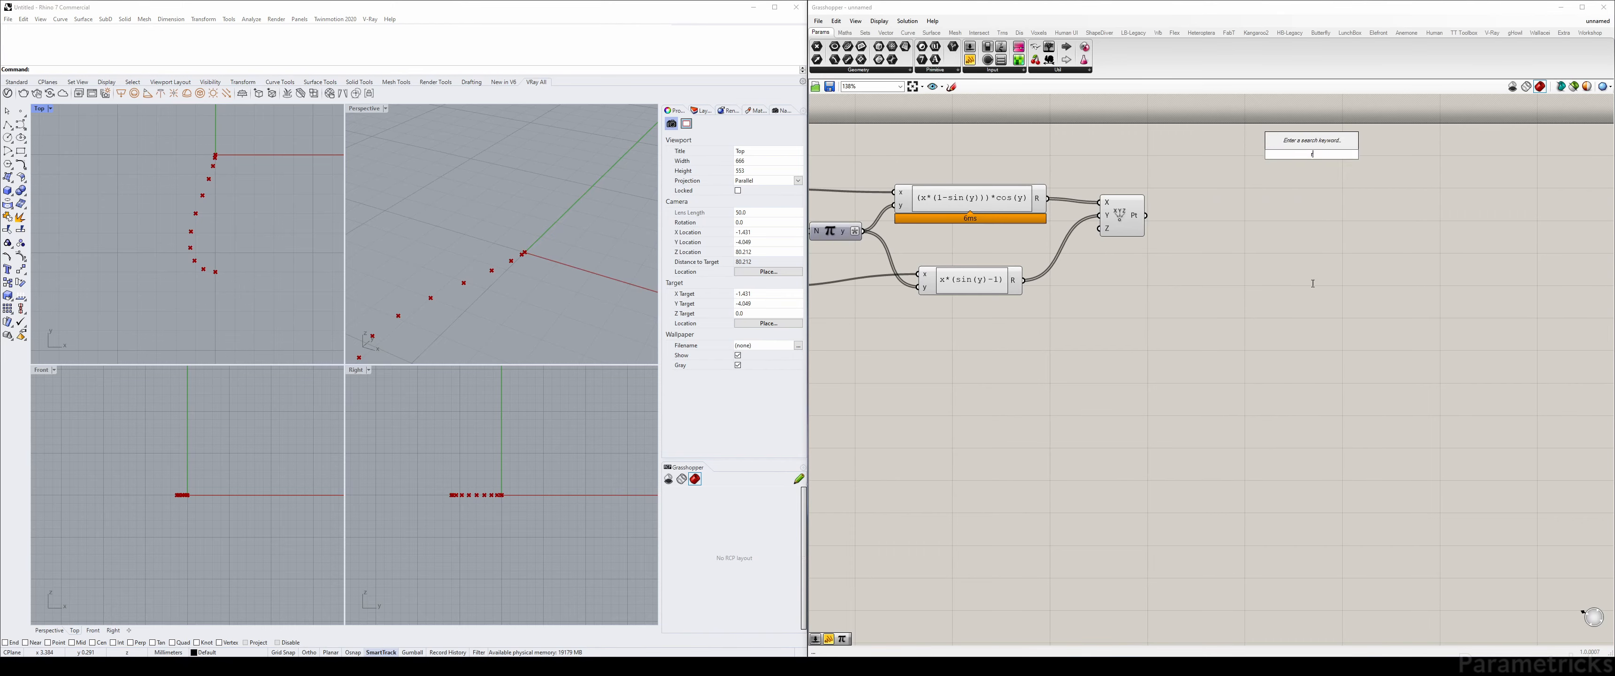
type("evol")
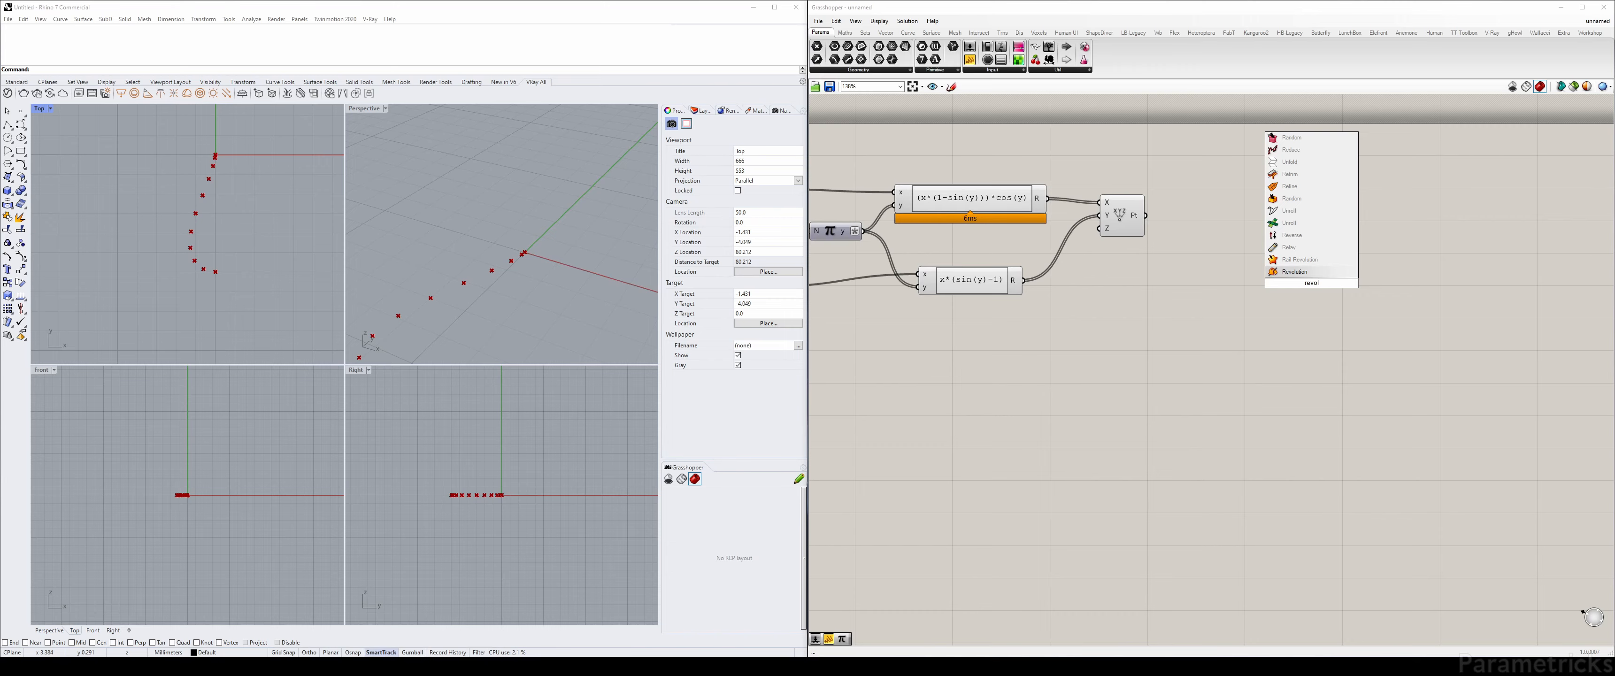
key("Return")
scroll(1301, 298, "up", 3)
left_click_drag(1316, 277, 1232, 241)
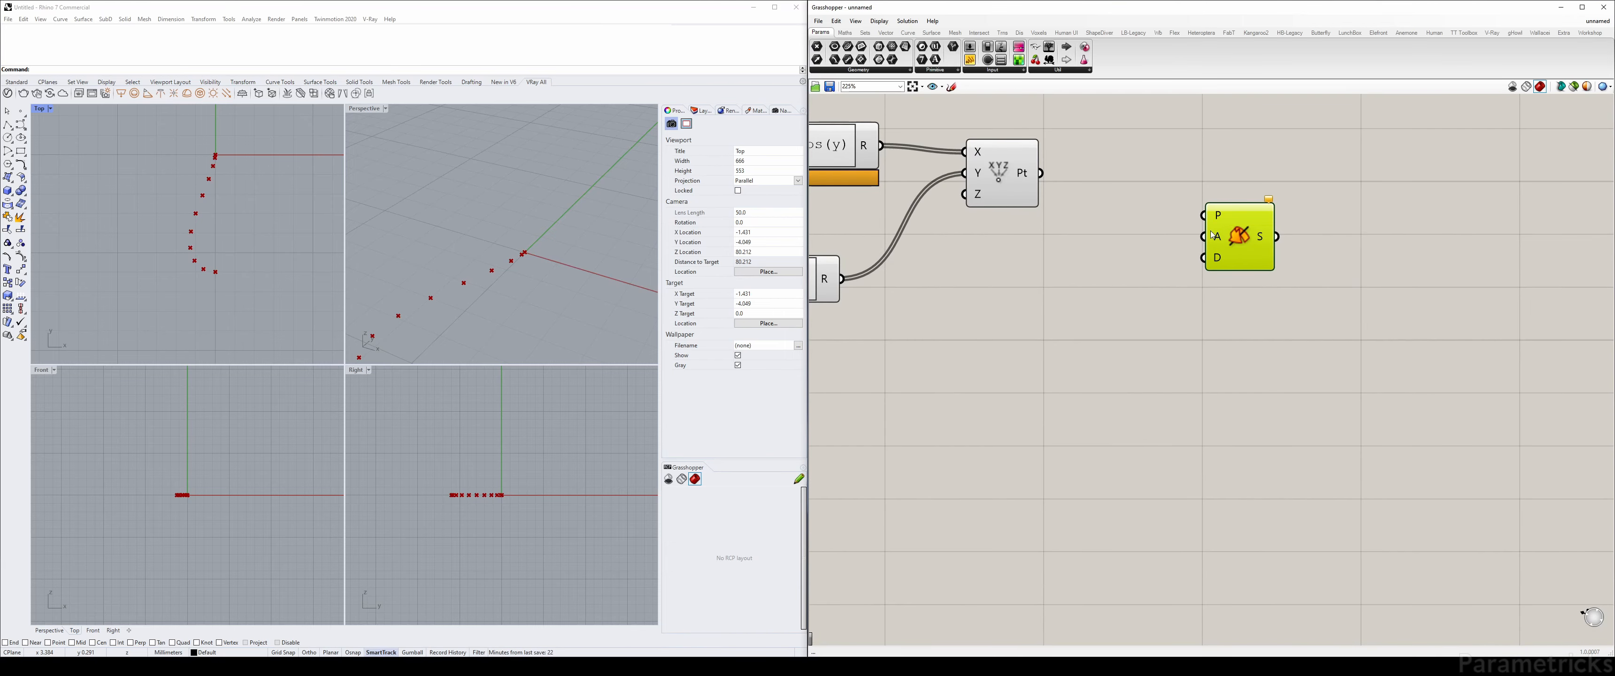
Add an Interpolate curve component between Construct Point and Revolution, and connect the constructed points to its V input
right_click_drag(1056, 246, 1219, 269)
double_click(1215, 310)
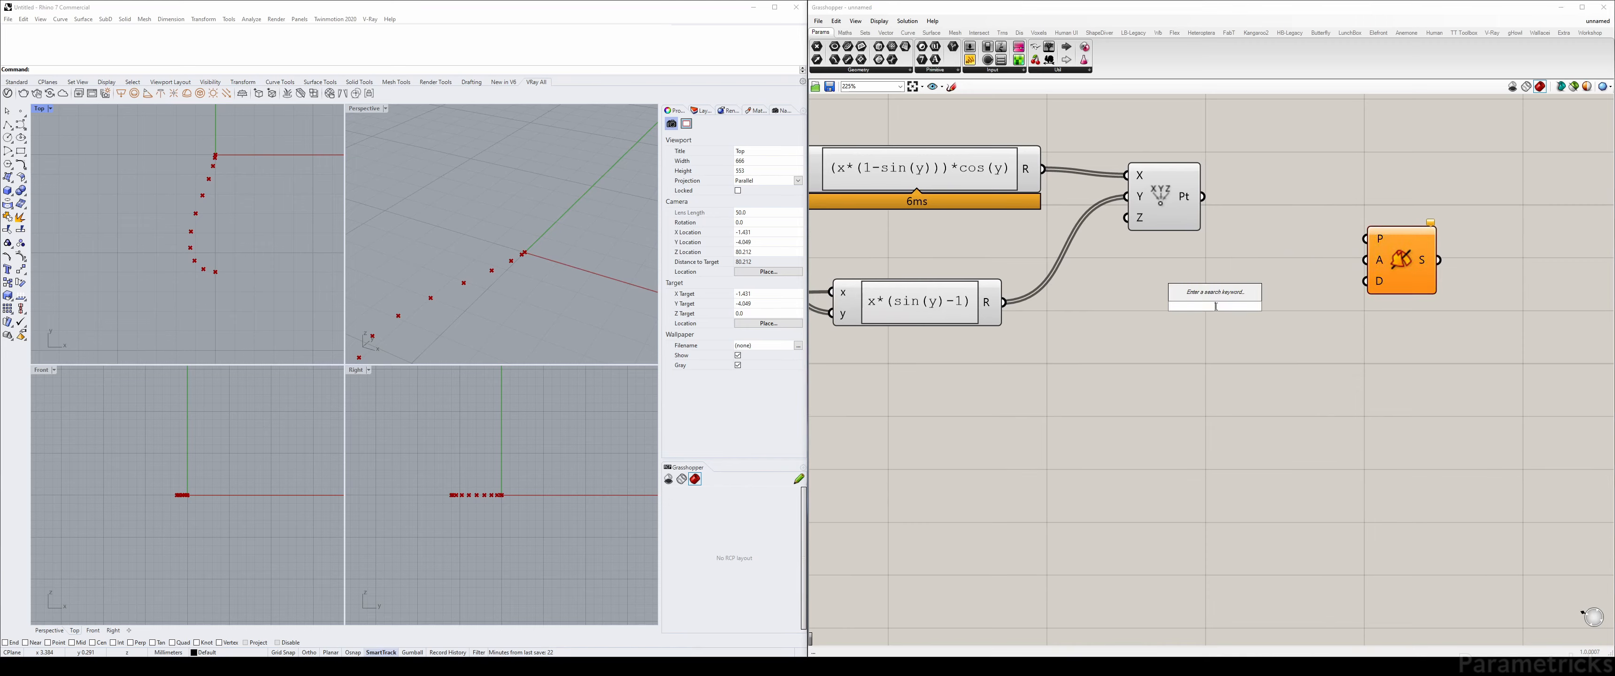
type("int")
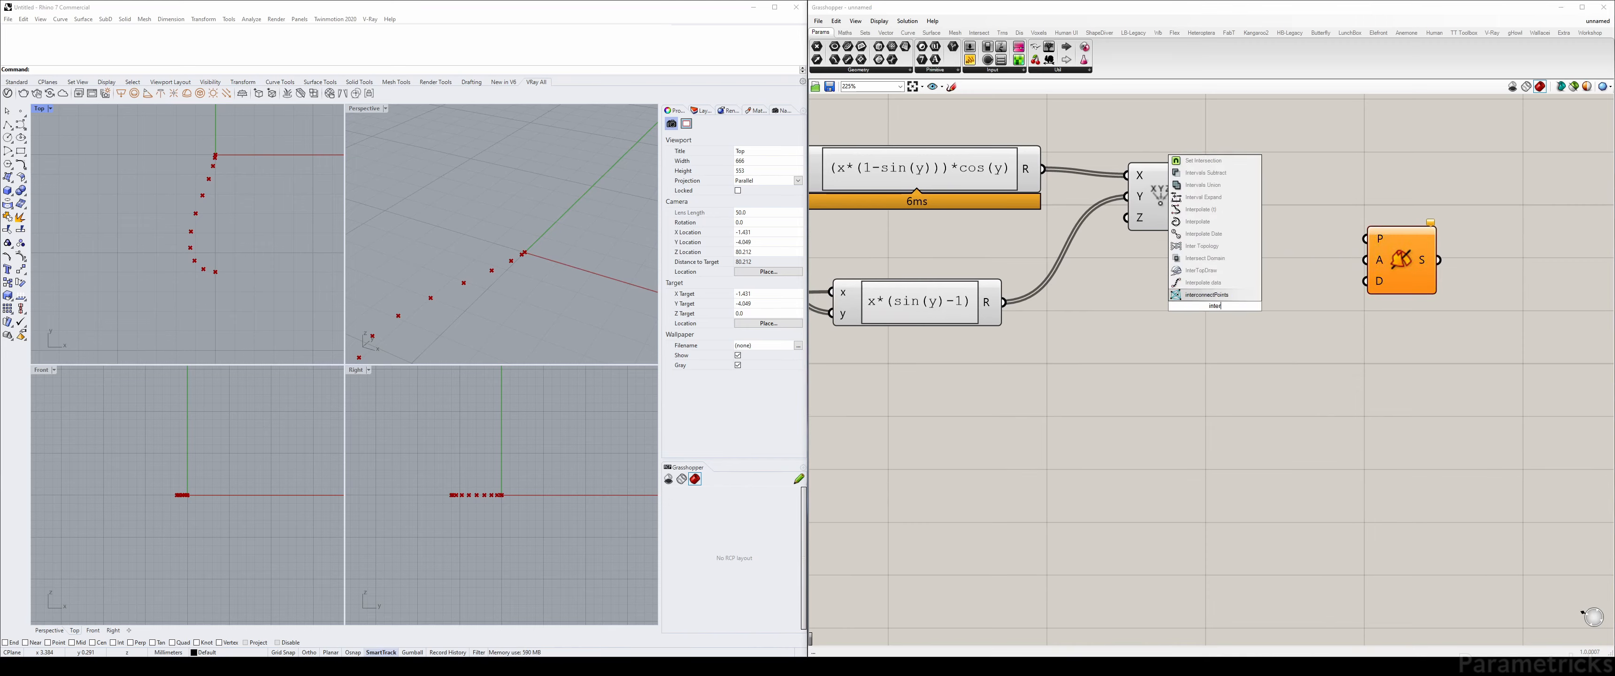
type("er")
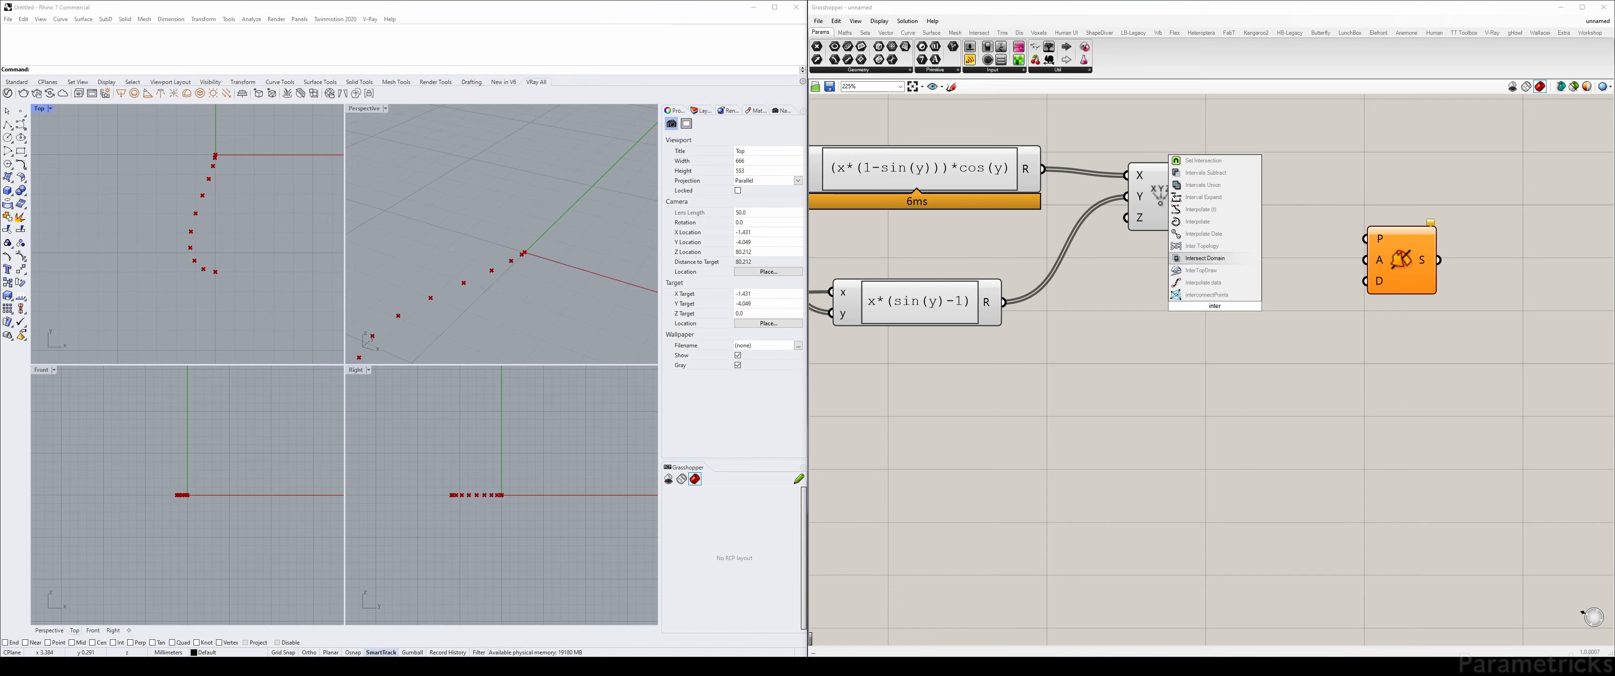
left_click(1222, 222)
left_click_drag(1202, 196, 1176, 275)
left_click_drag(1180, 315, 1255, 242)
Hide the Construct Point preview and check the interpolated curve in the Top viewport
left_click(1171, 212)
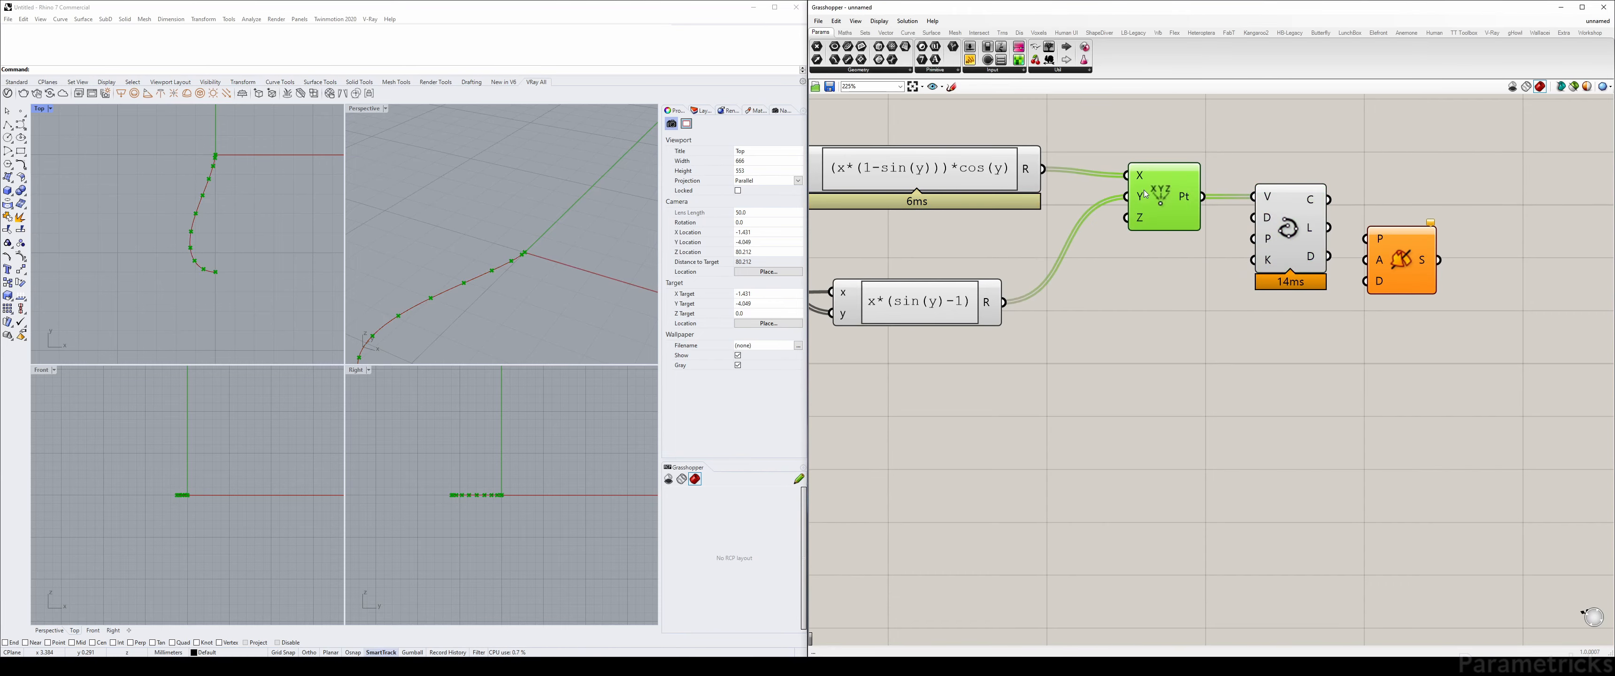
key("ctrl+q")
mouse_move(215, 185)
right_mouse_down()
mouse_move(251, 227)
mouse_move(207, 198)
right_mouse_up()
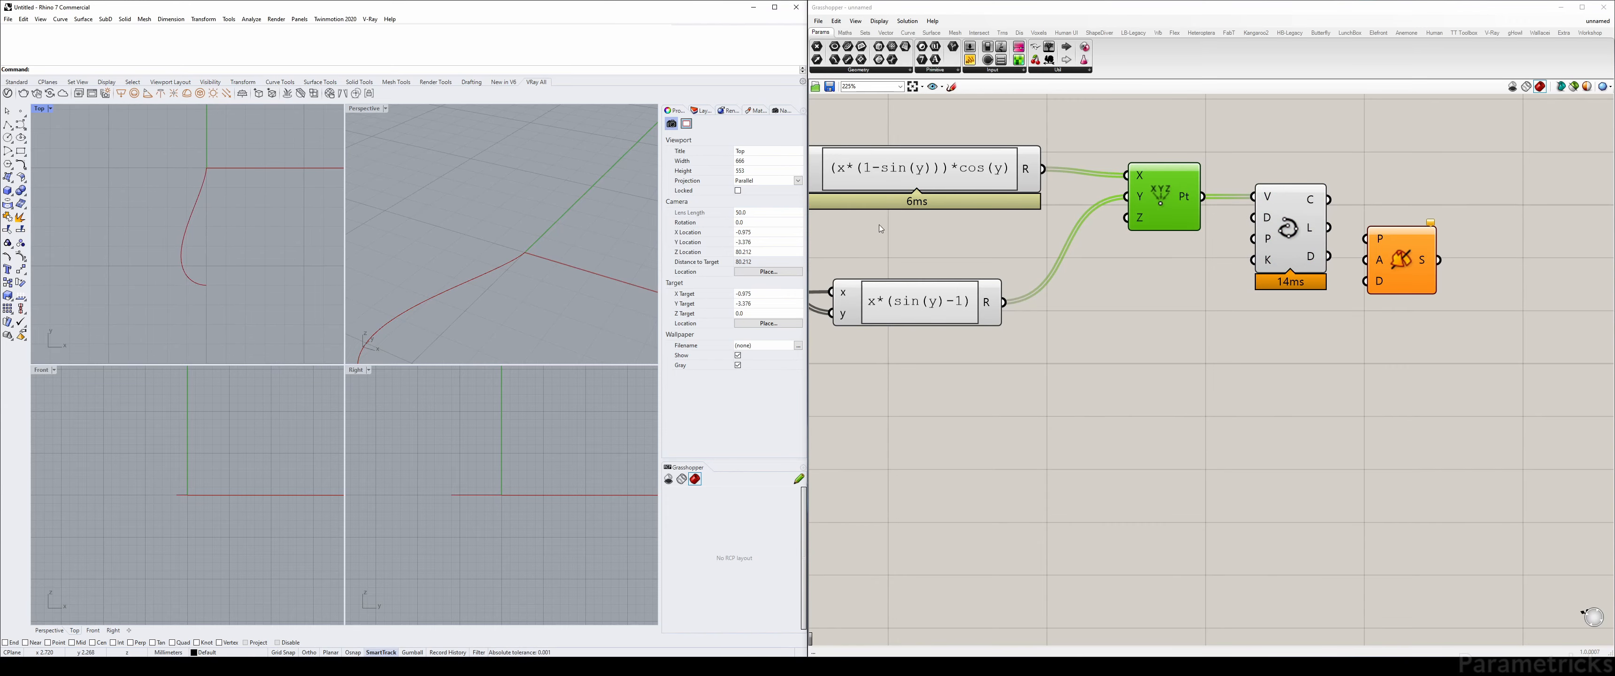
right_click_drag(207, 265, 210, 240)
Move Revolution farther from Interpolate and connect the interpolated curve to Revolution's P input
right_click_drag(1392, 245, 1139, 229)
left_click_drag(1159, 243, 1243, 230)
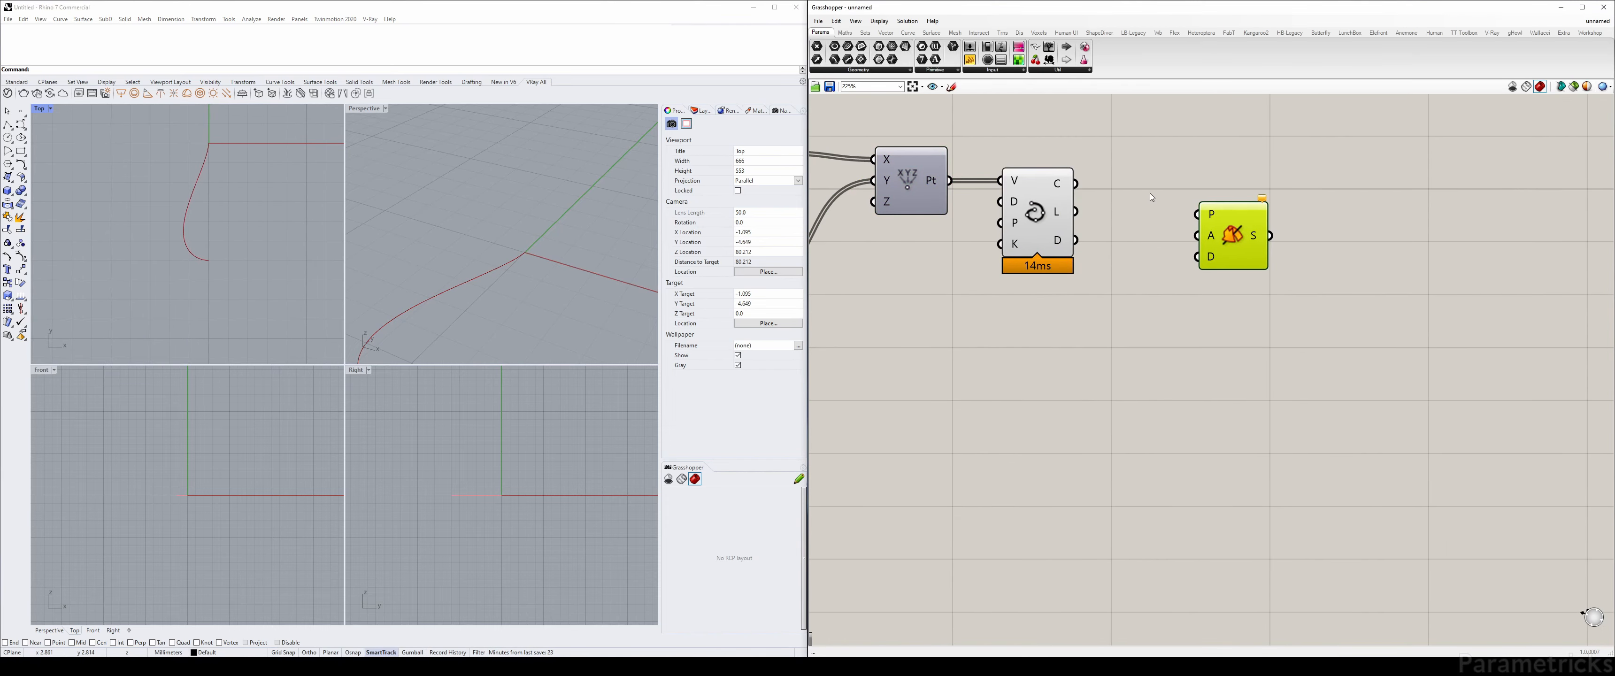
left_click_drag(1076, 184, 1199, 214)
scroll(1153, 299, "down", 3)
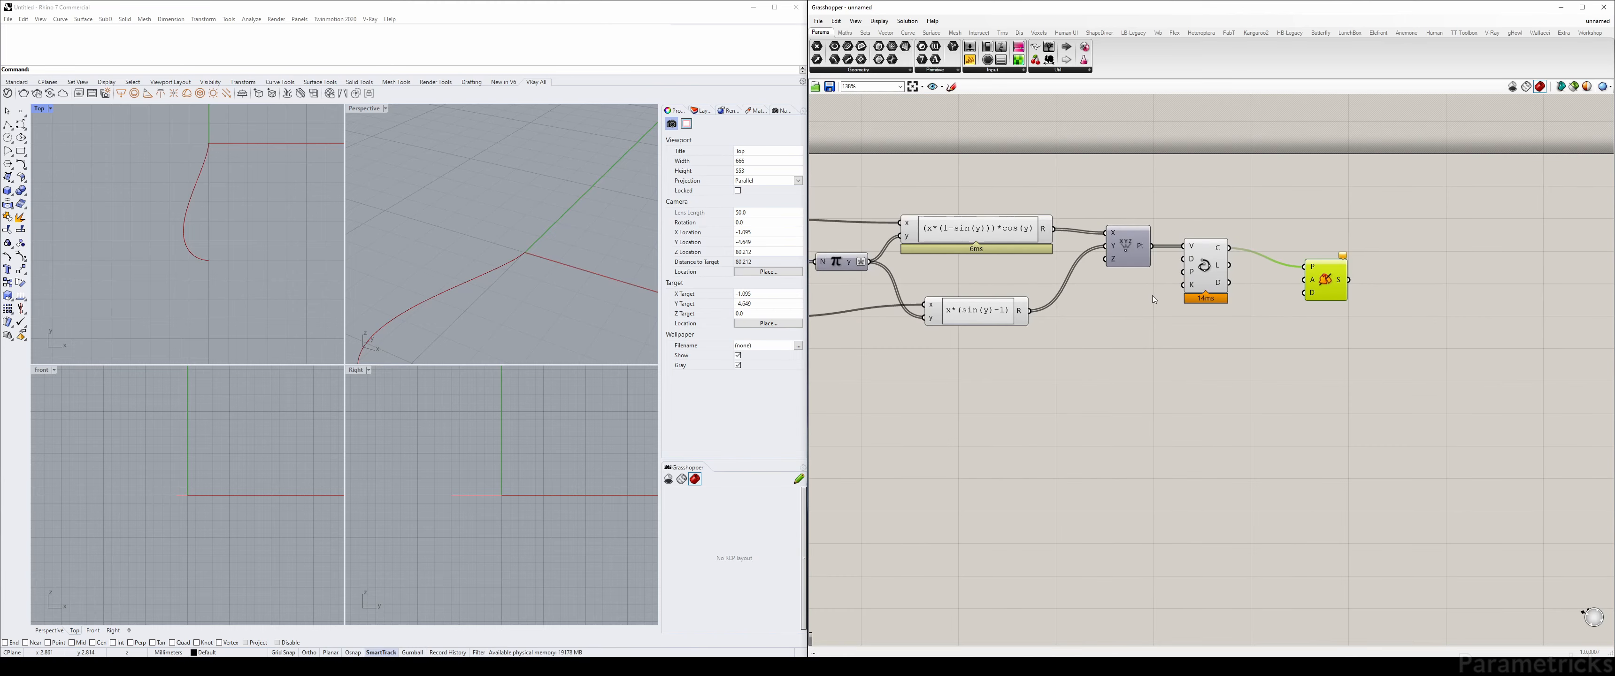
Add a Bifocals component below the definition to label every component with its name
right_click_drag(1152, 295, 1304, 276)
double_click(1051, 378)
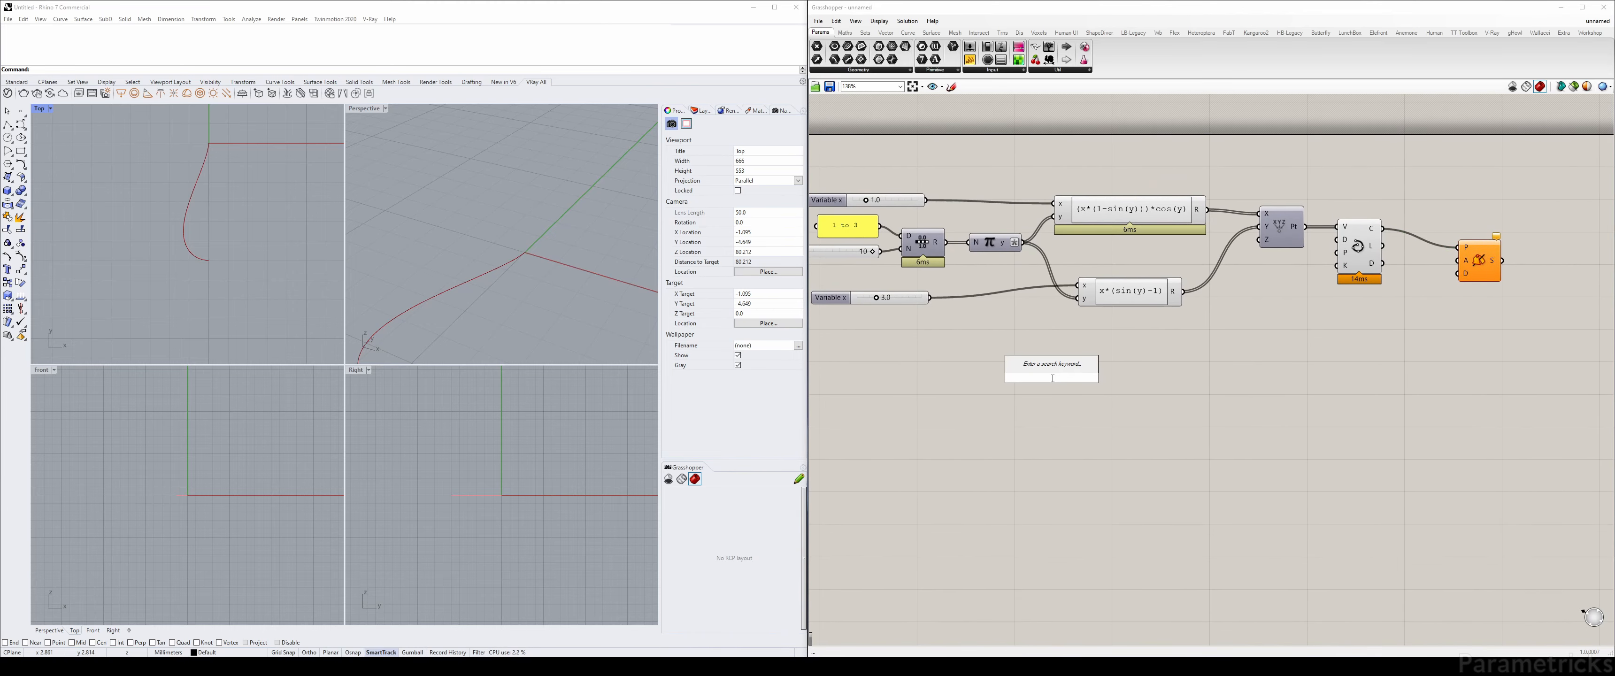
type("bi")
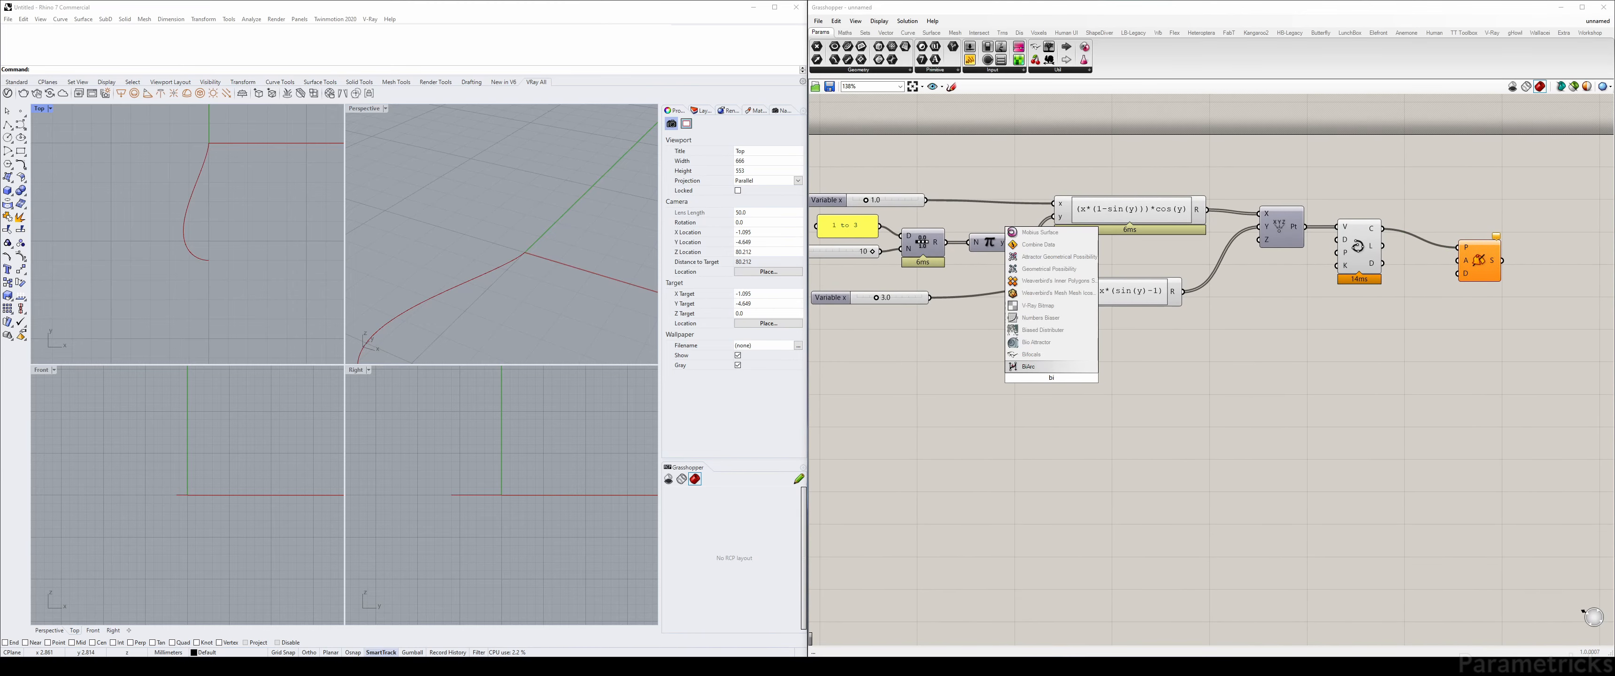
key("Up")
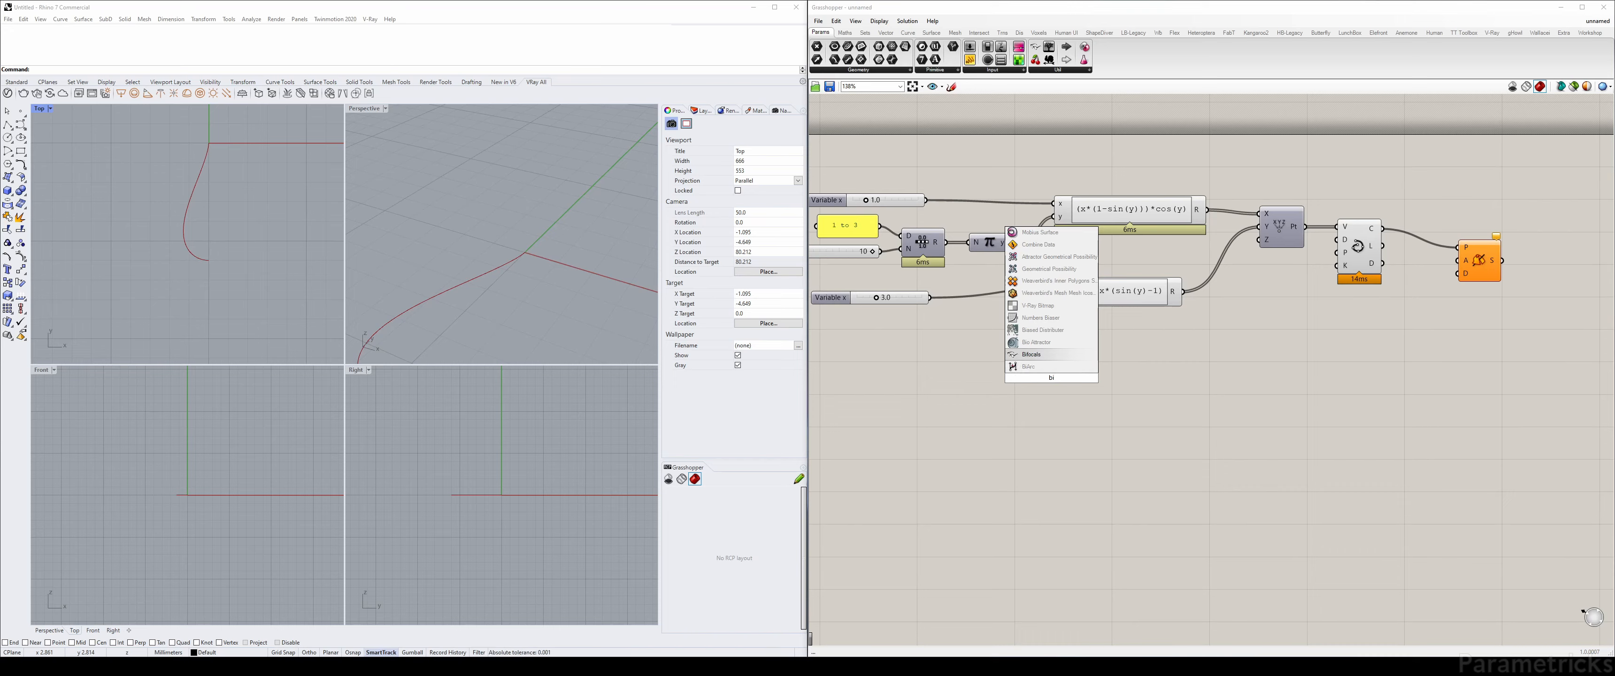
key("Return")
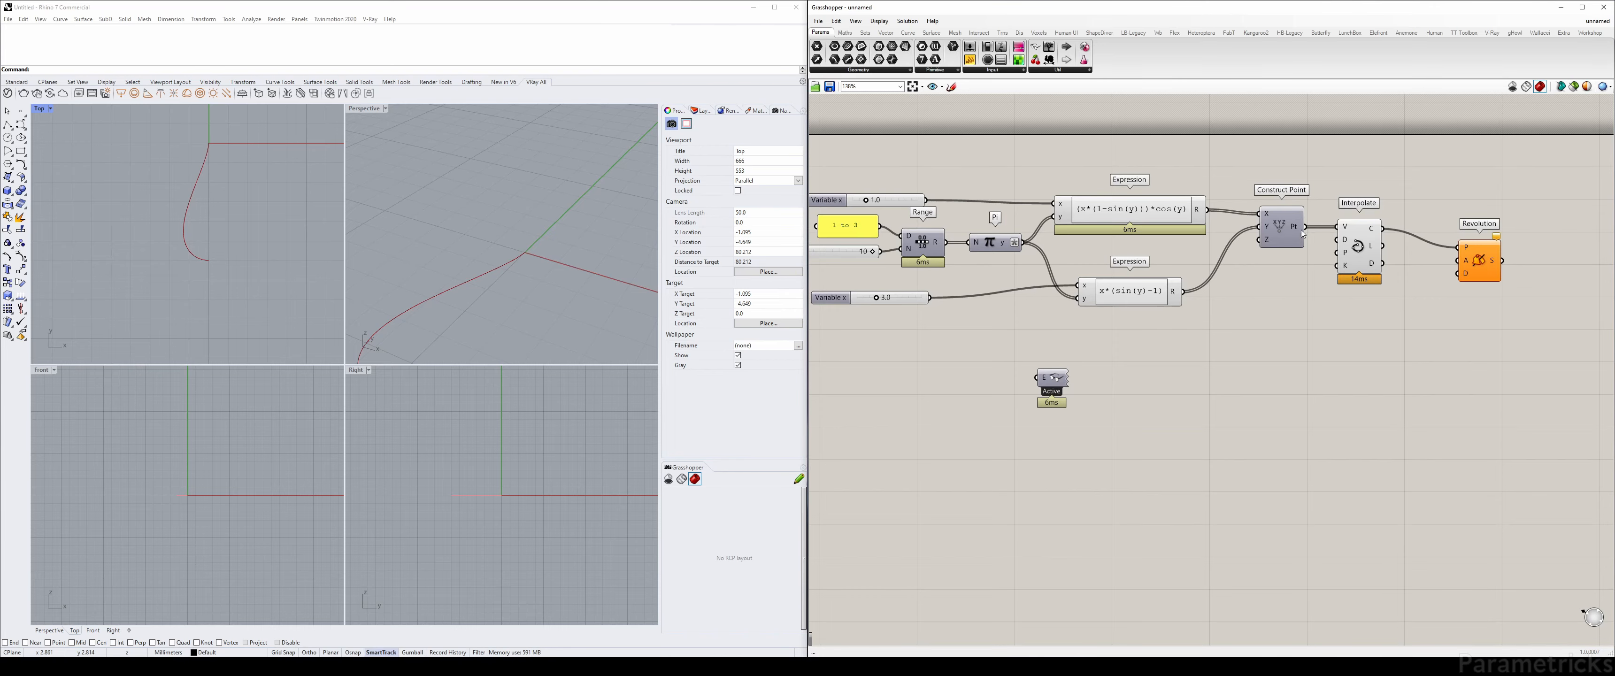
right_click_drag(1294, 225, 1209, 215)
scroll(1157, 232, "up", 3)
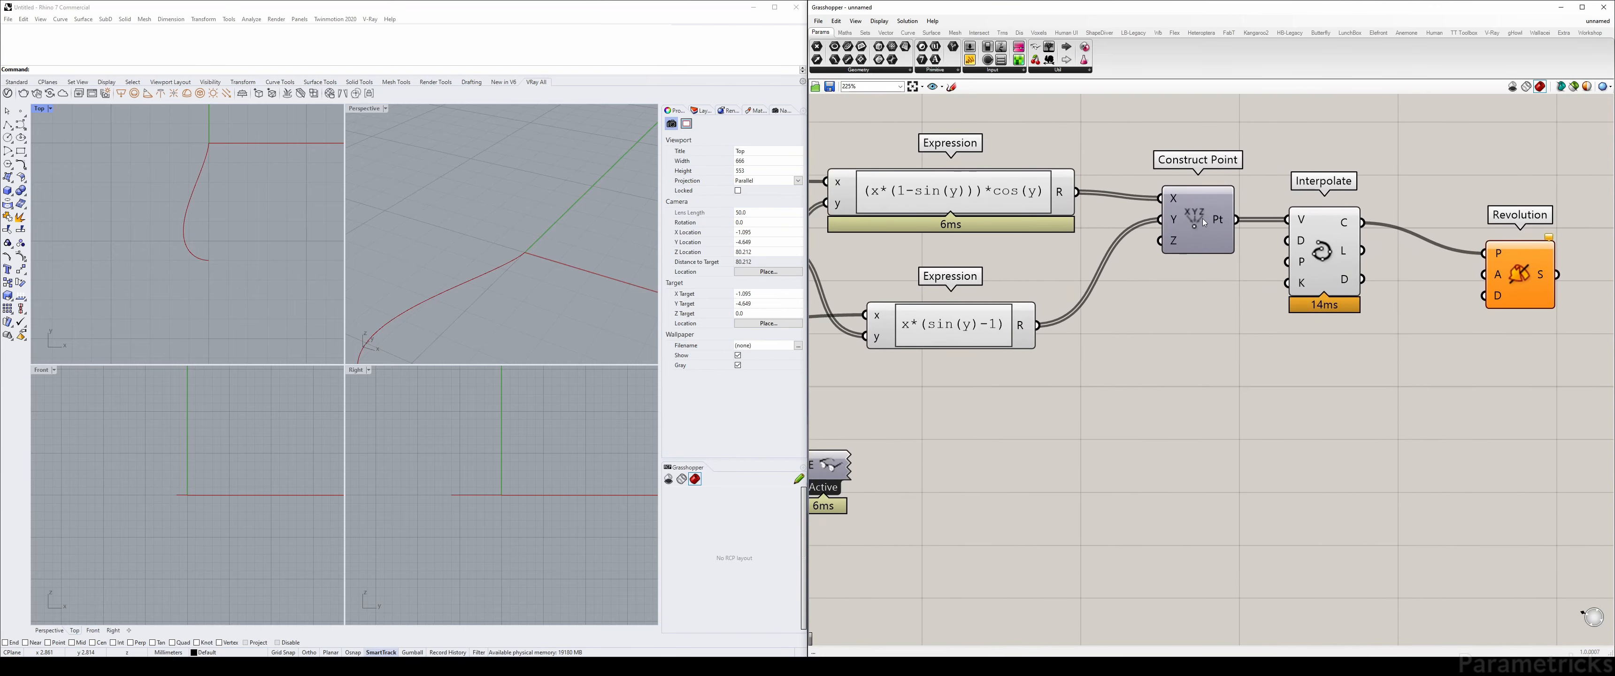
scroll(1202, 215, "down", 3)
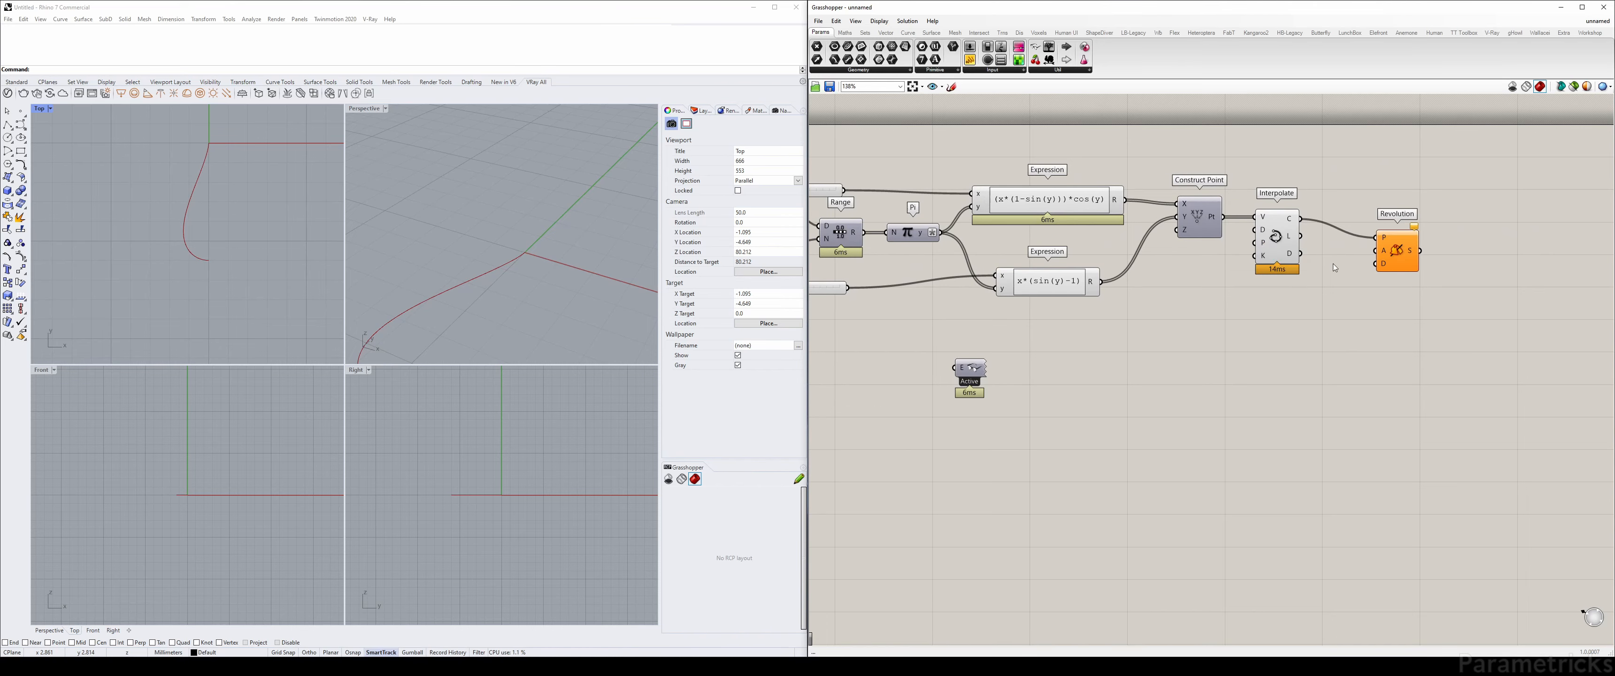
right_click_drag(1144, 186, 1203, 203)
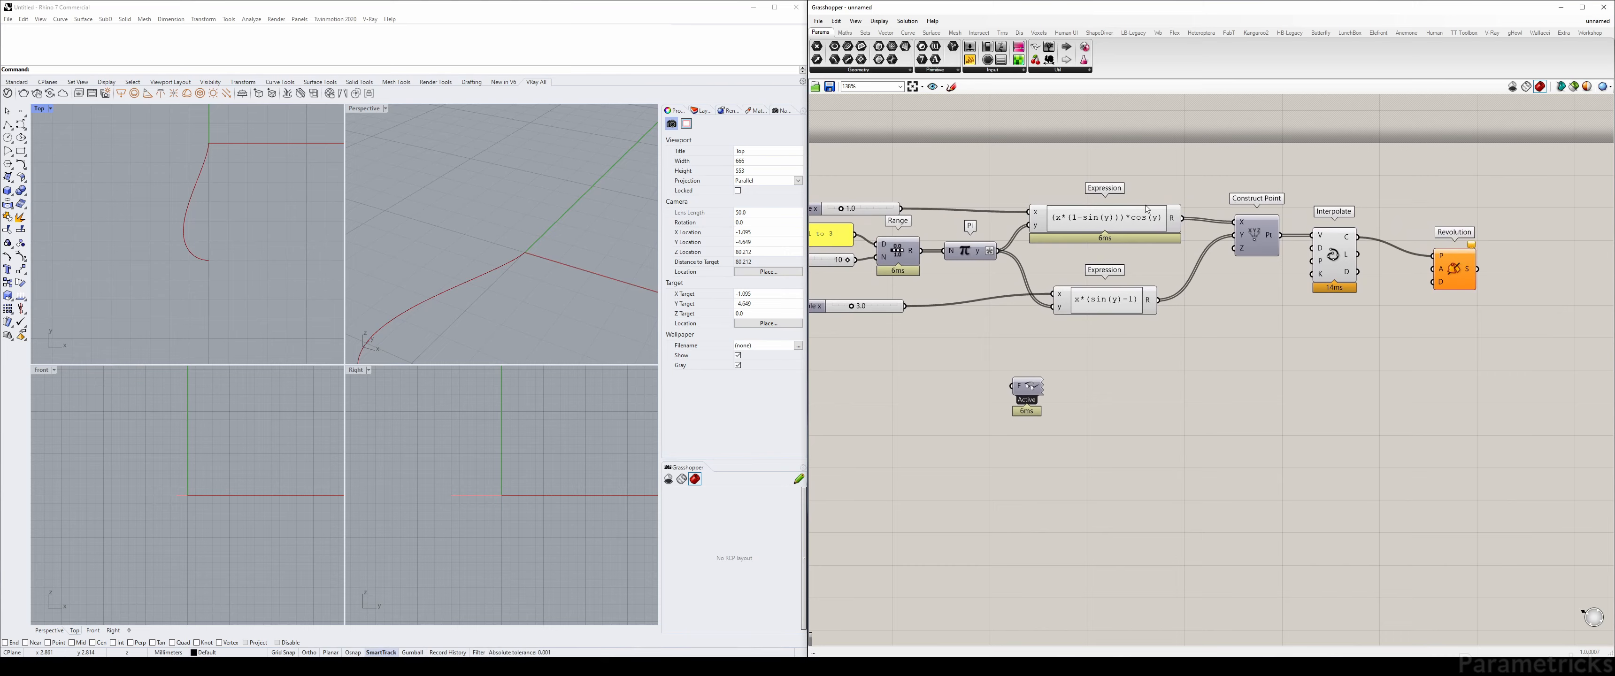
Display the components' full input and output names, and switch back to the short names
left_click(878, 22)
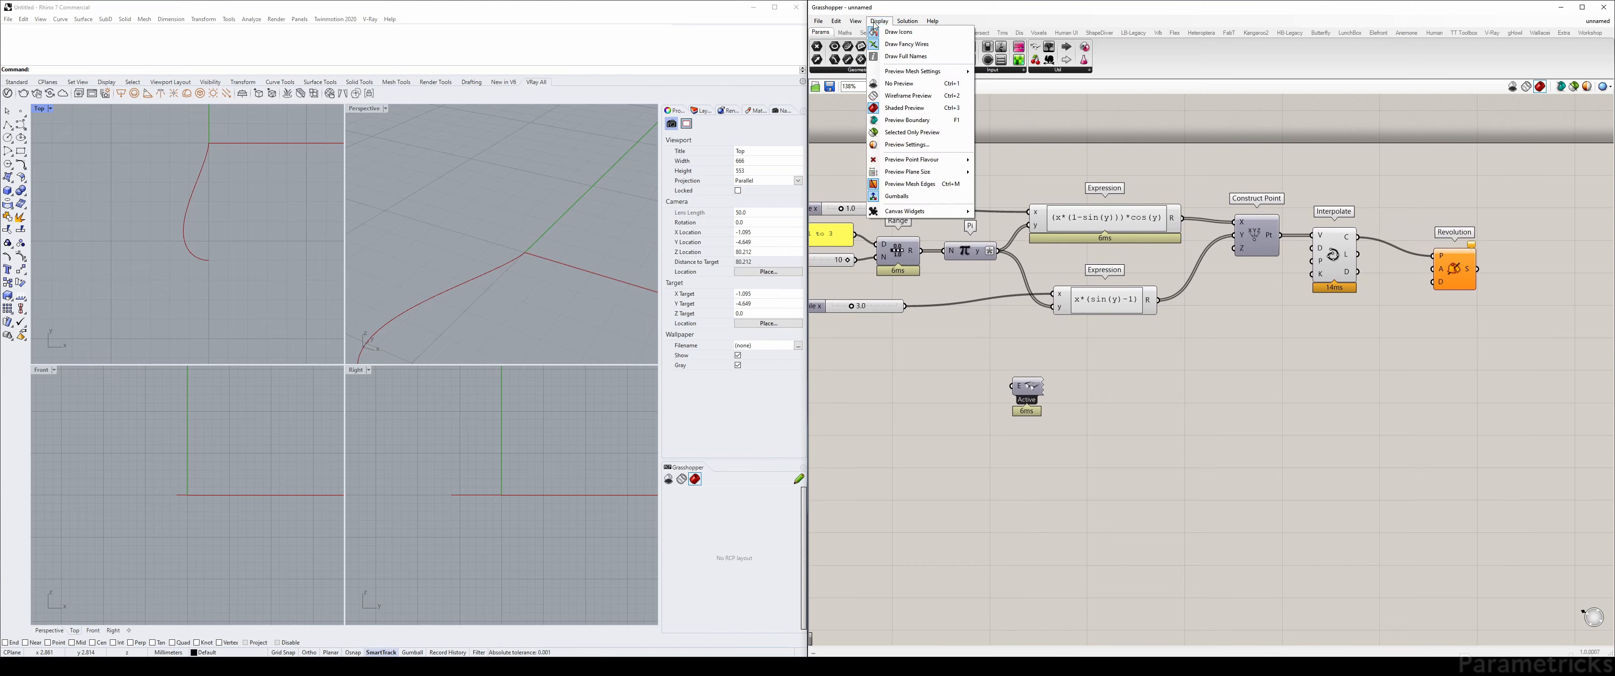
left_click(905, 56)
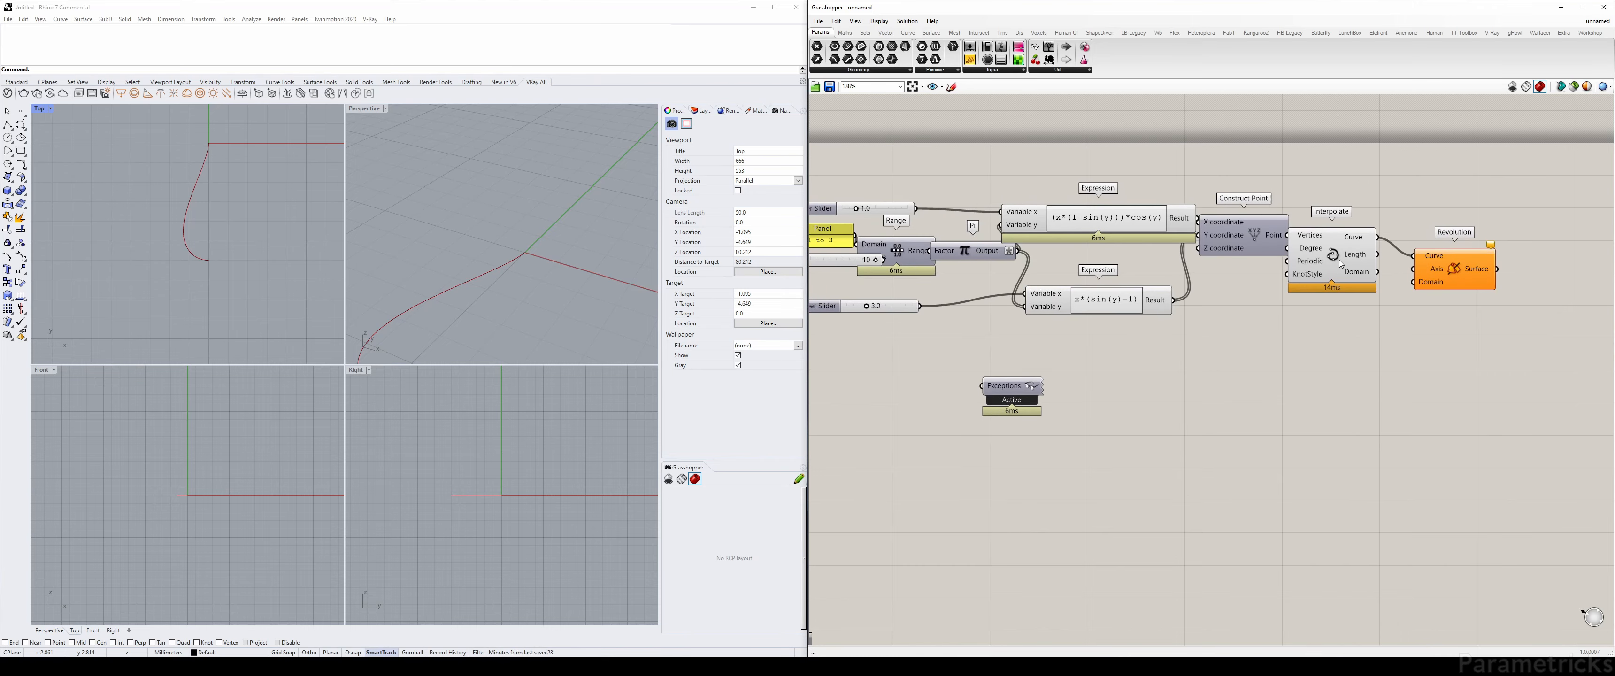
left_click(878, 21)
left_click(903, 57)
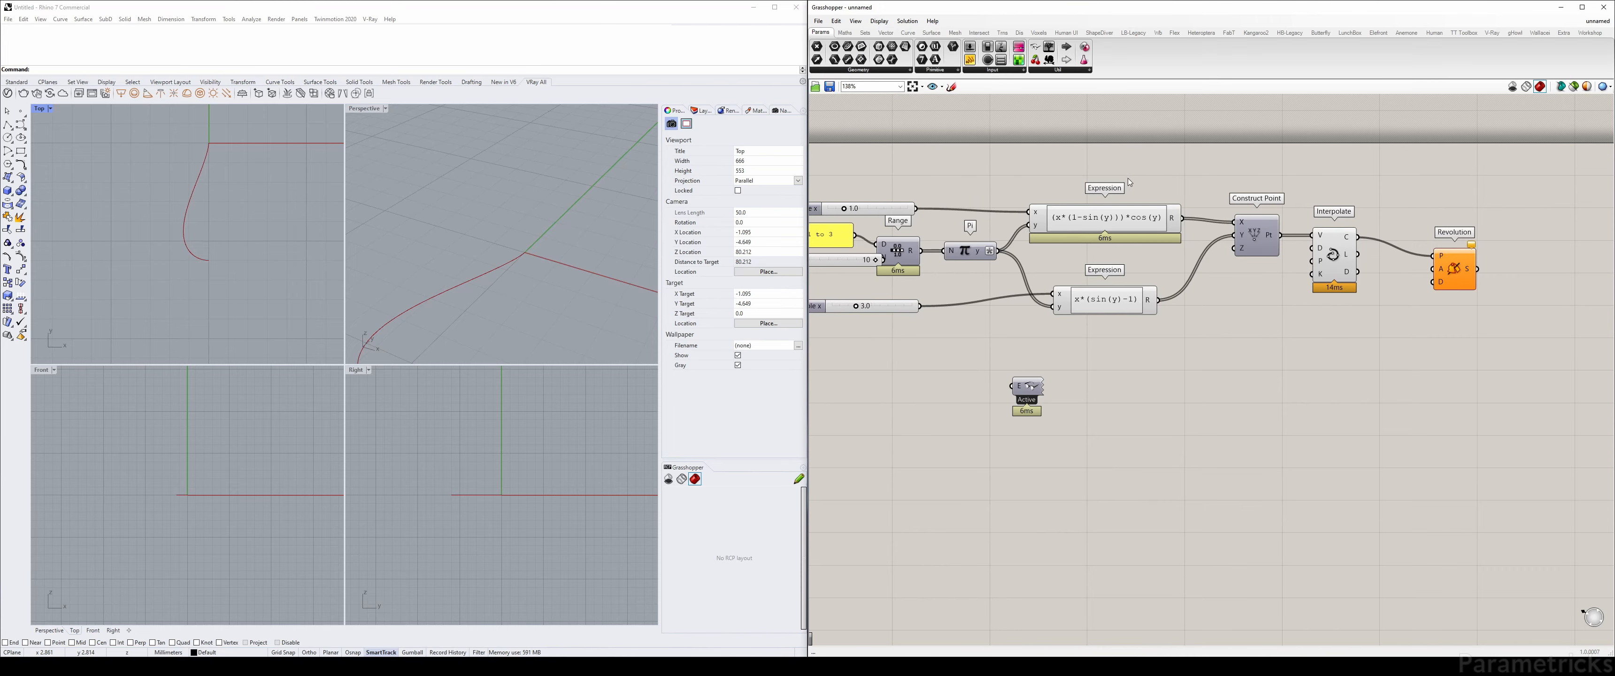
Move the Bifocals component above the number sliders at the start of the definition
left_click_drag(1035, 381, 911, 155)
right_click_drag(1019, 157, 1128, 161)
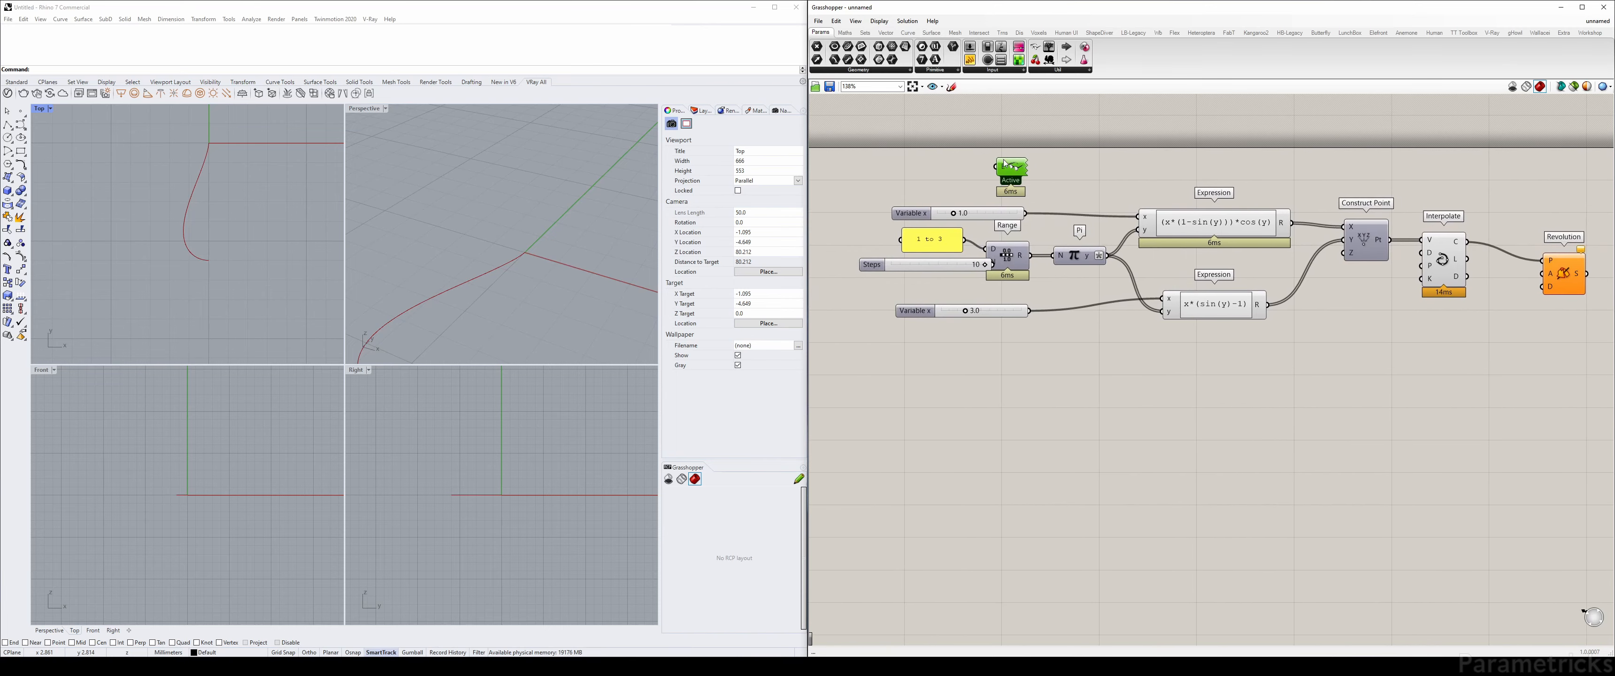
left_click_drag(1017, 163, 908, 163)
right_click_drag(908, 163, 1016, 159)
left_click_drag(1014, 164, 970, 162)
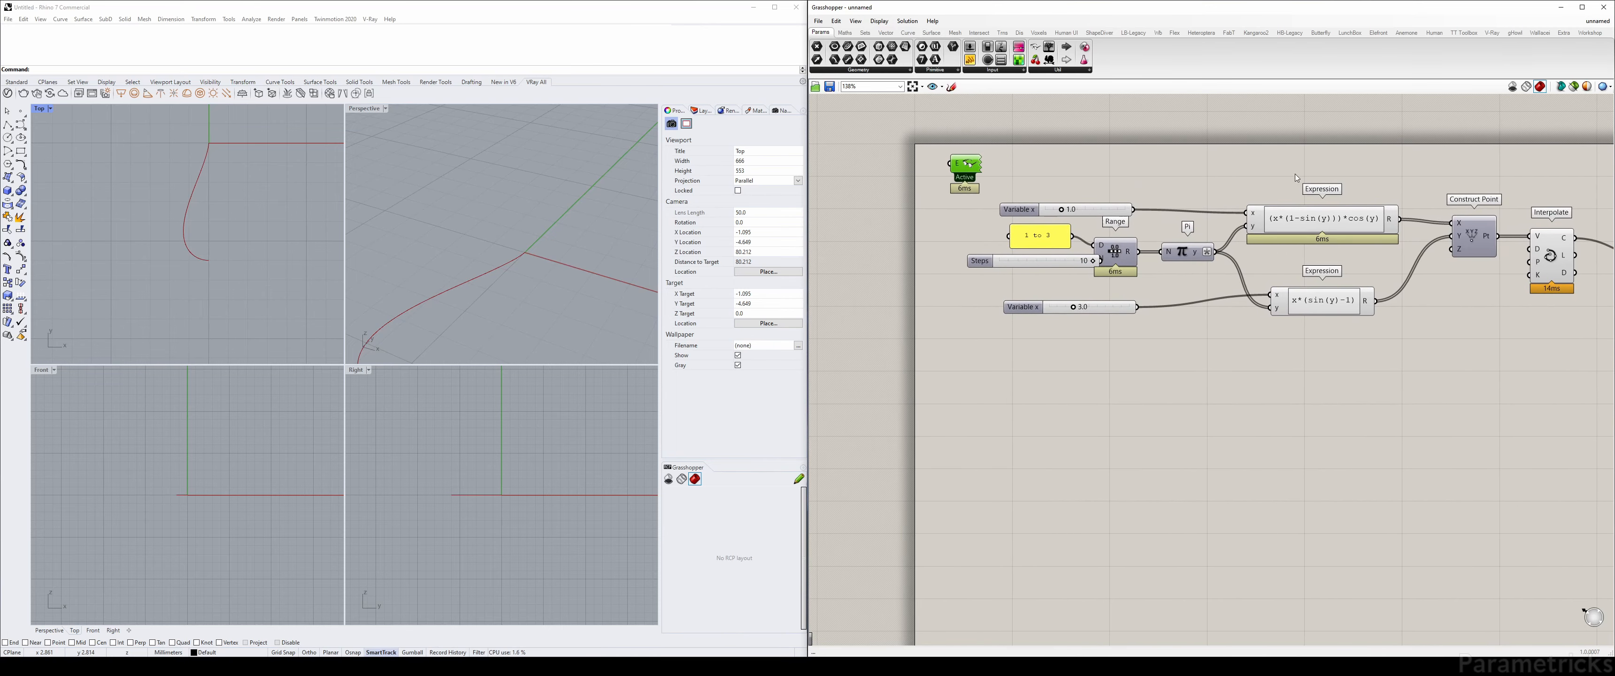
Add a Line SDL component and place it below Construct Point and Interpolate
right_click_drag(1362, 165, 1114, 183)
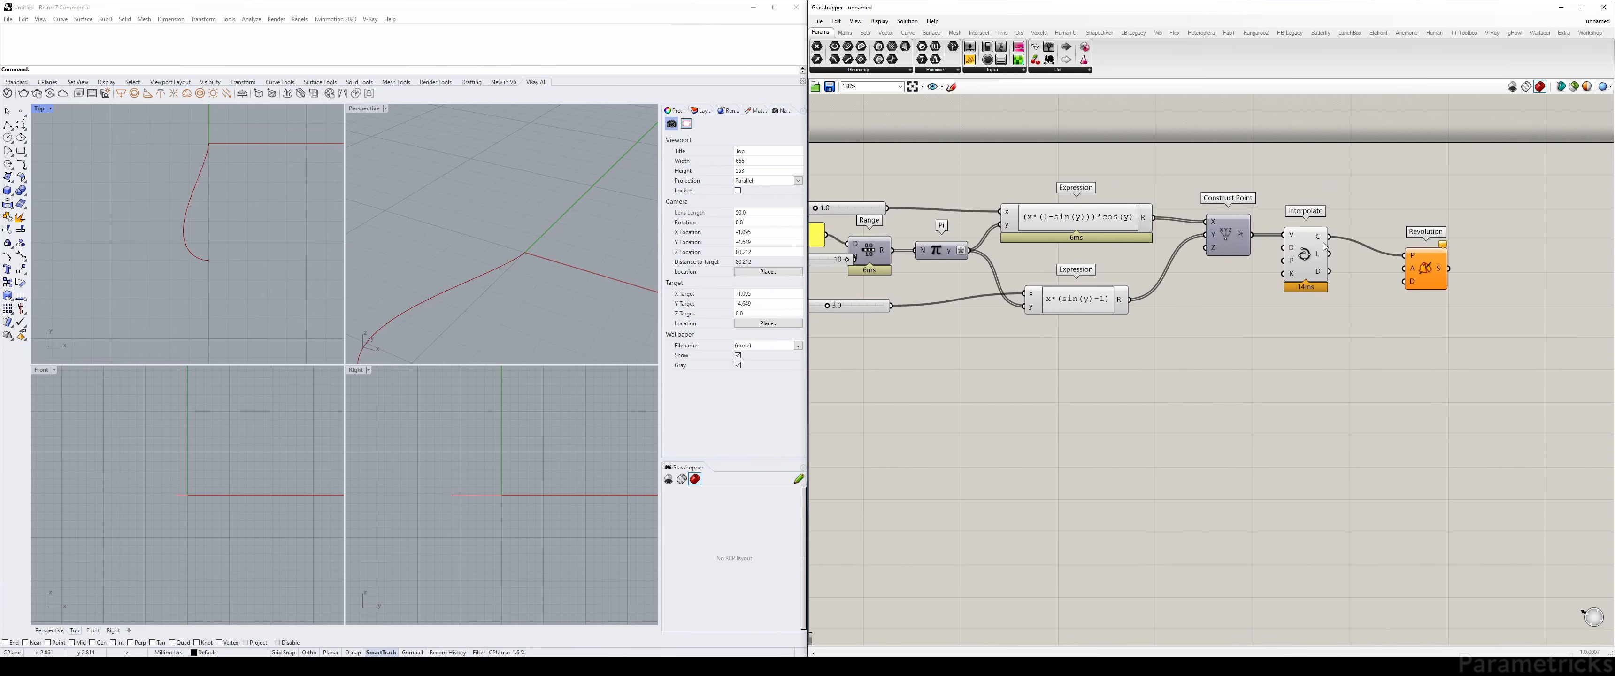
right_click_drag(1323, 246, 1195, 234)
scroll(1297, 250, "up", 2)
right_click_drag(1297, 250, 1411, 235)
scroll(1126, 233, "up", 1)
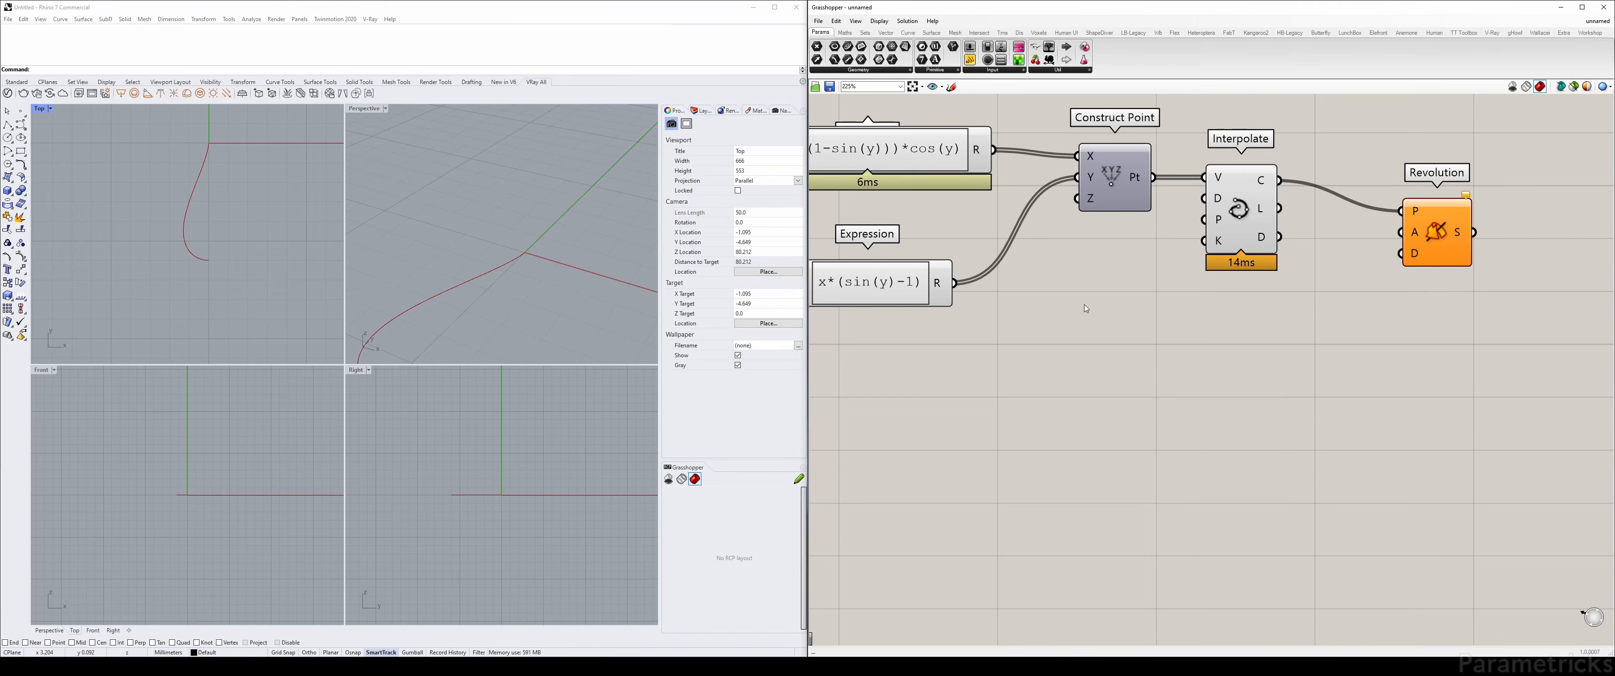
right_click_drag(1123, 303, 1161, 336)
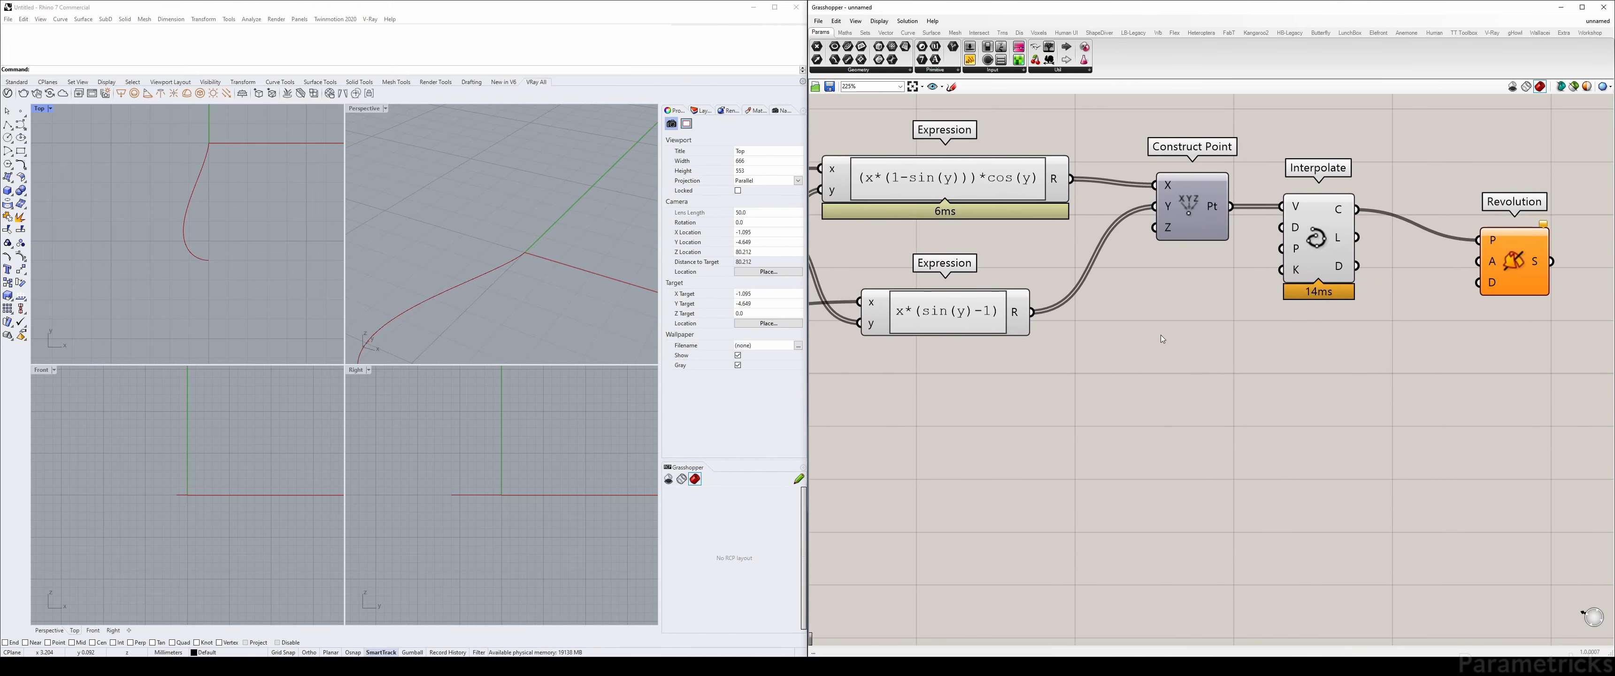
double_click(1185, 326)
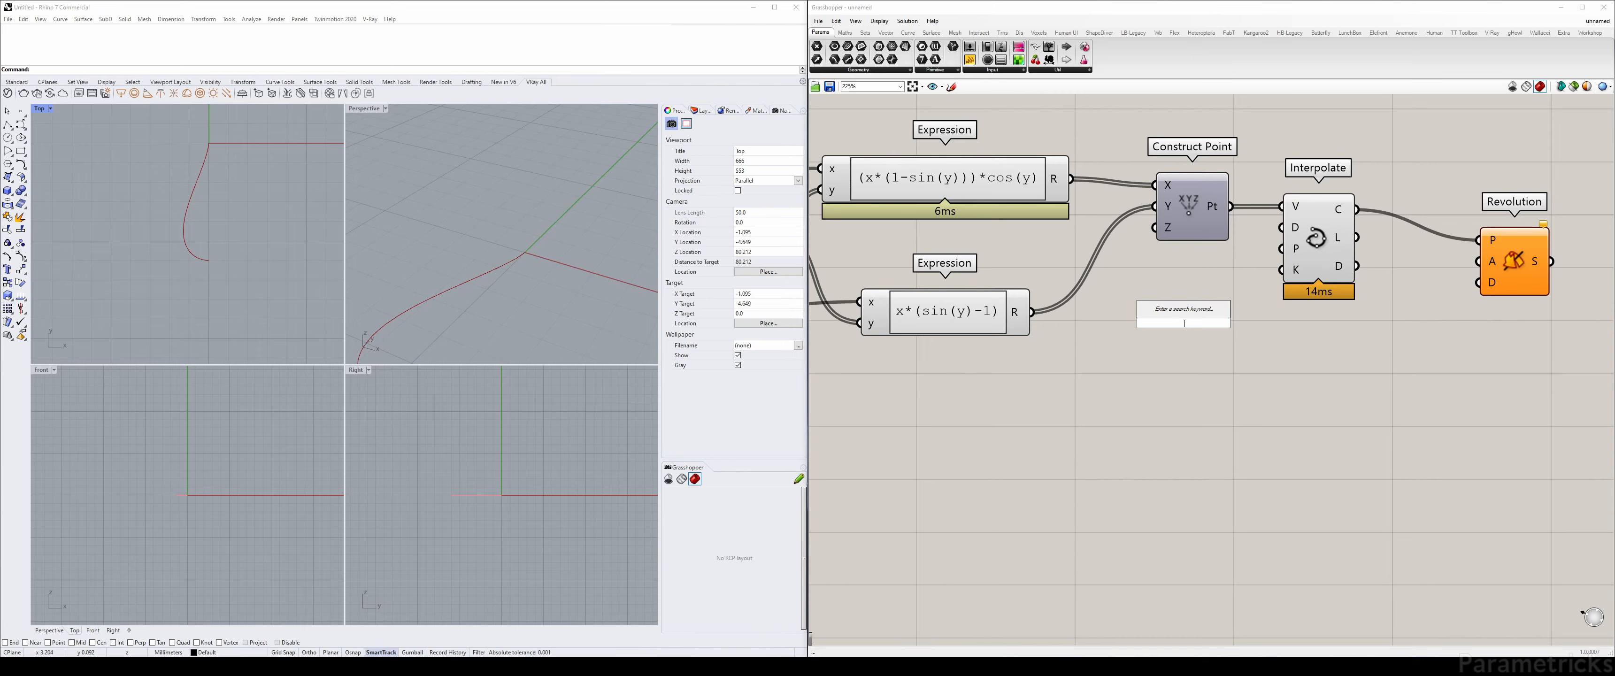
type("sdl")
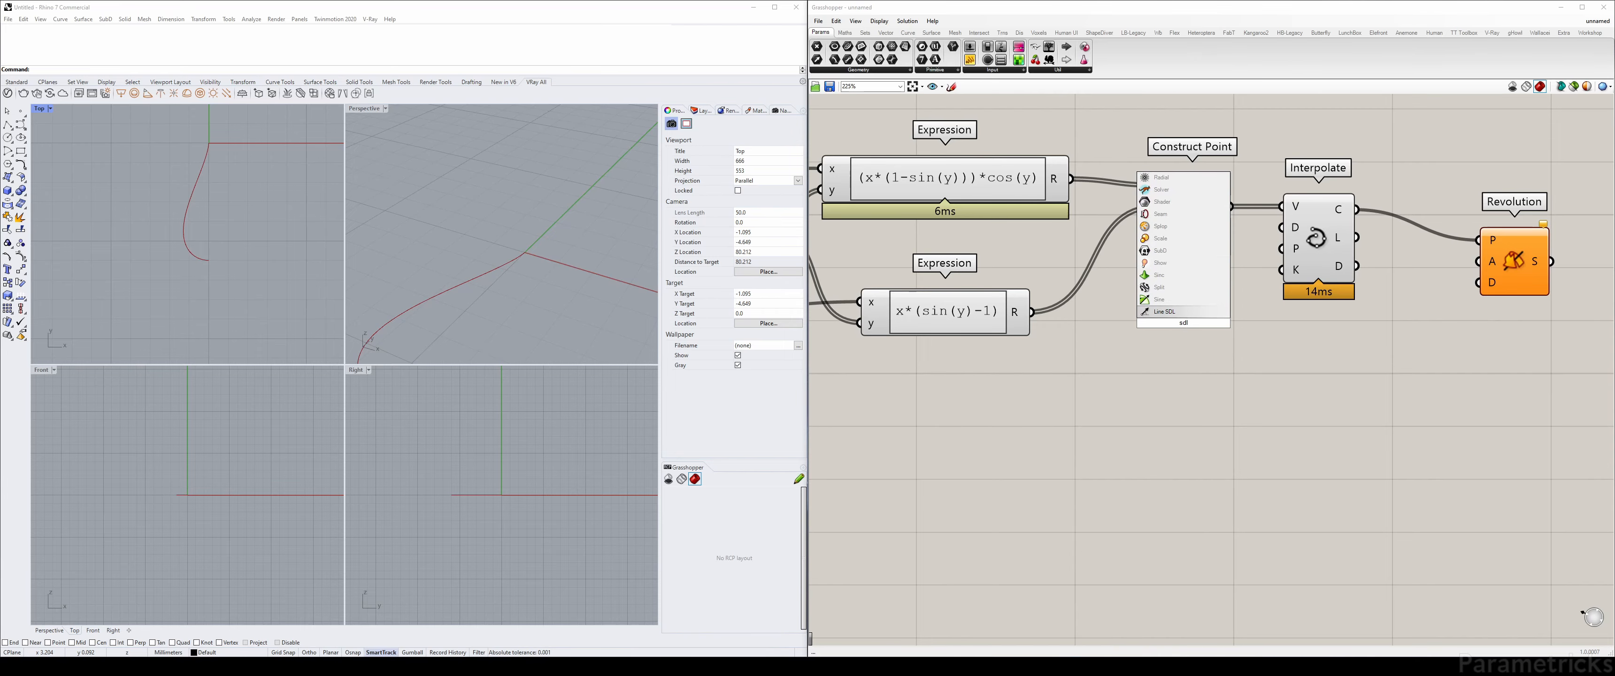
key("Return")
scroll(1220, 357, "down", 2)
left_click(1221, 357)
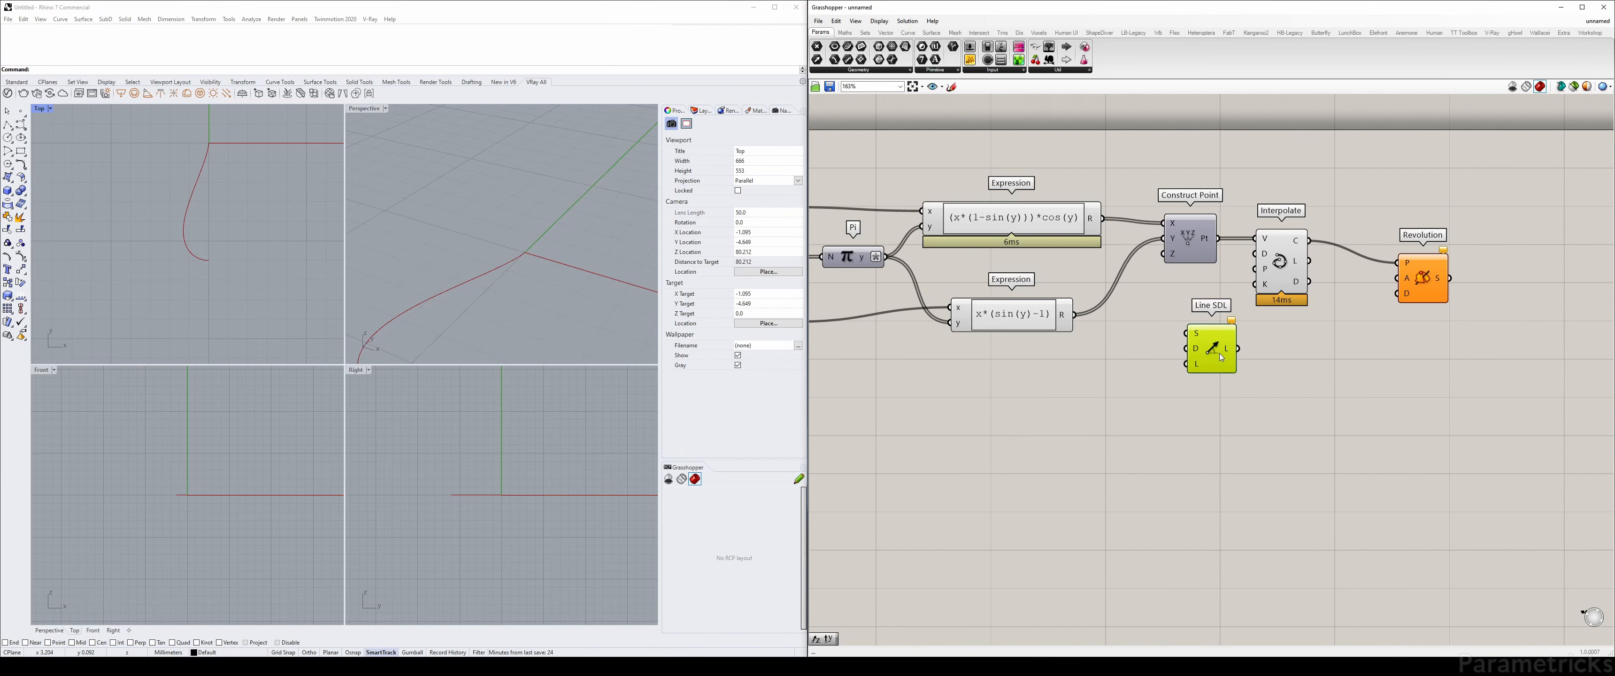
left_click_drag(1220, 357, 1237, 367)
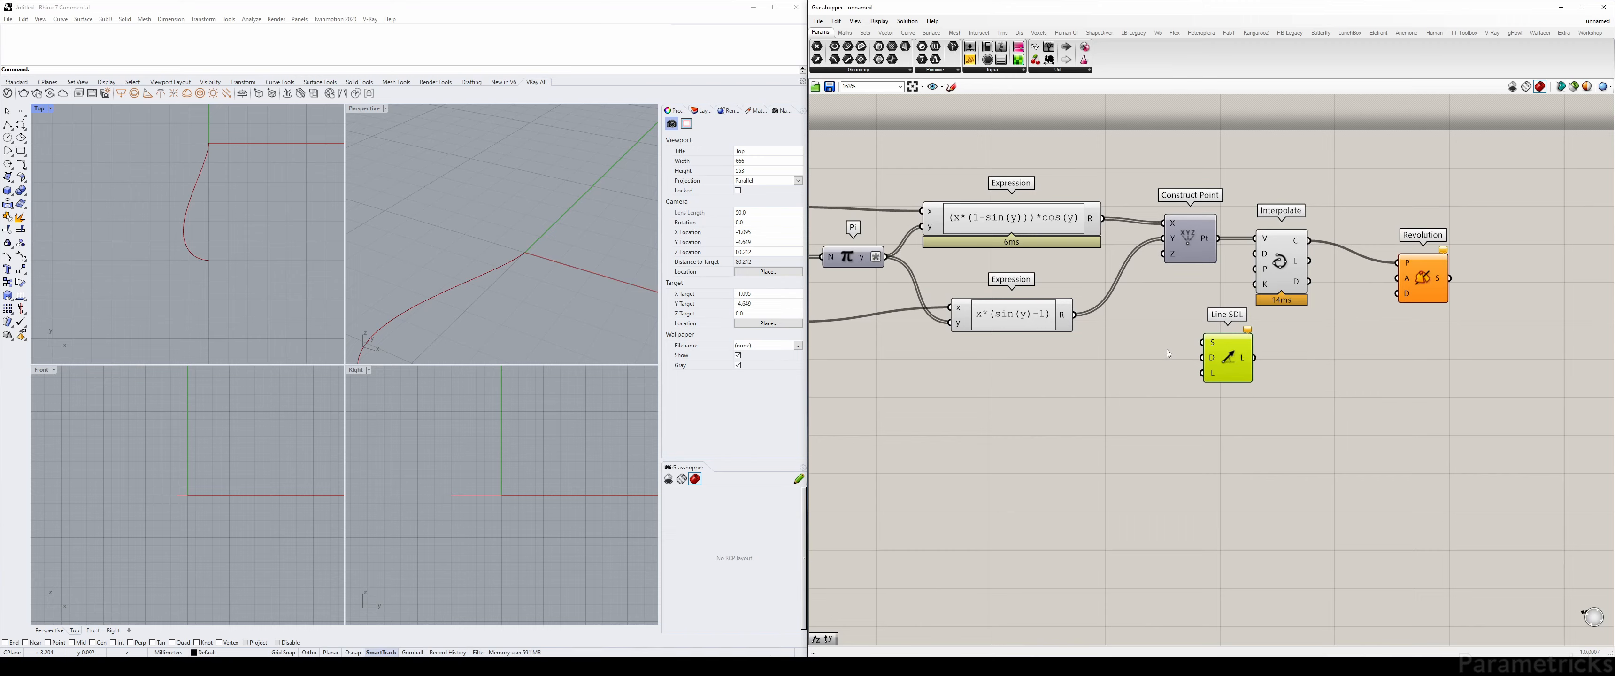
Reposition Line SDL and shift Interpolate and Revolution away from Construct Point to make room
left_click_drag(1213, 359, 1237, 366)
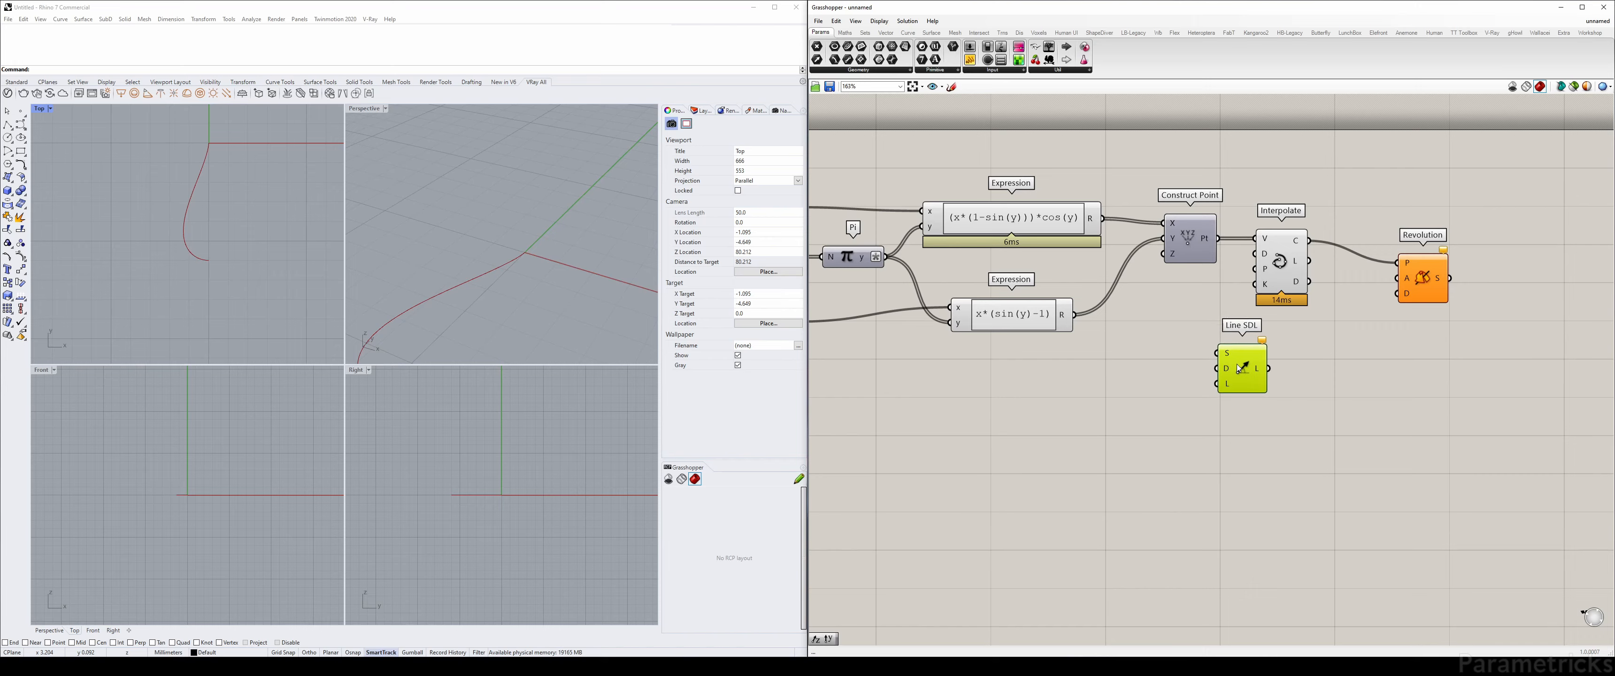
right_click_drag(1448, 208, 1283, 213)
left_click_drag(1283, 213, 1124, 288)
left_click_drag(1118, 272, 1183, 284)
left_click(1023, 242)
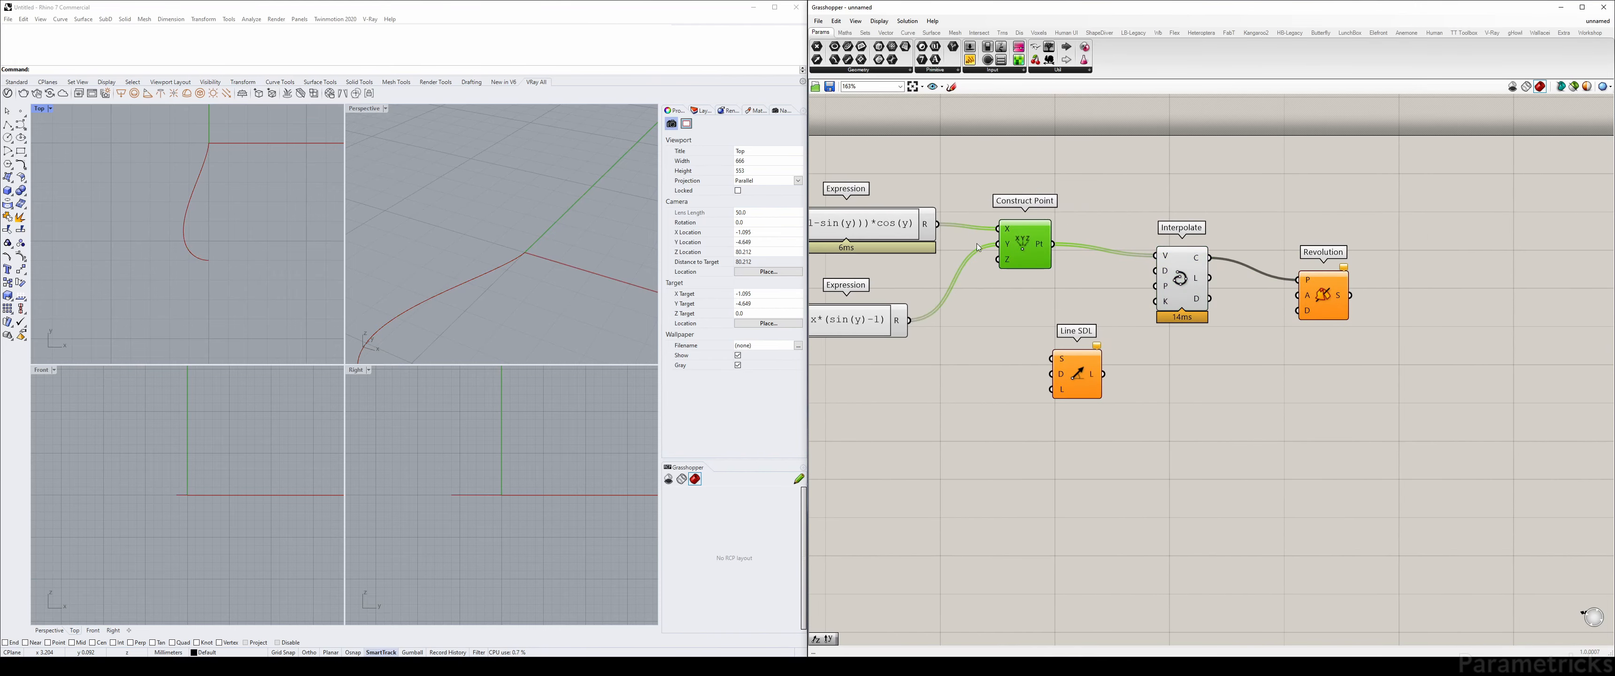
Add a List Item component above Construct Point and feed the constructed points into its list input
double_click(1122, 177)
type("item")
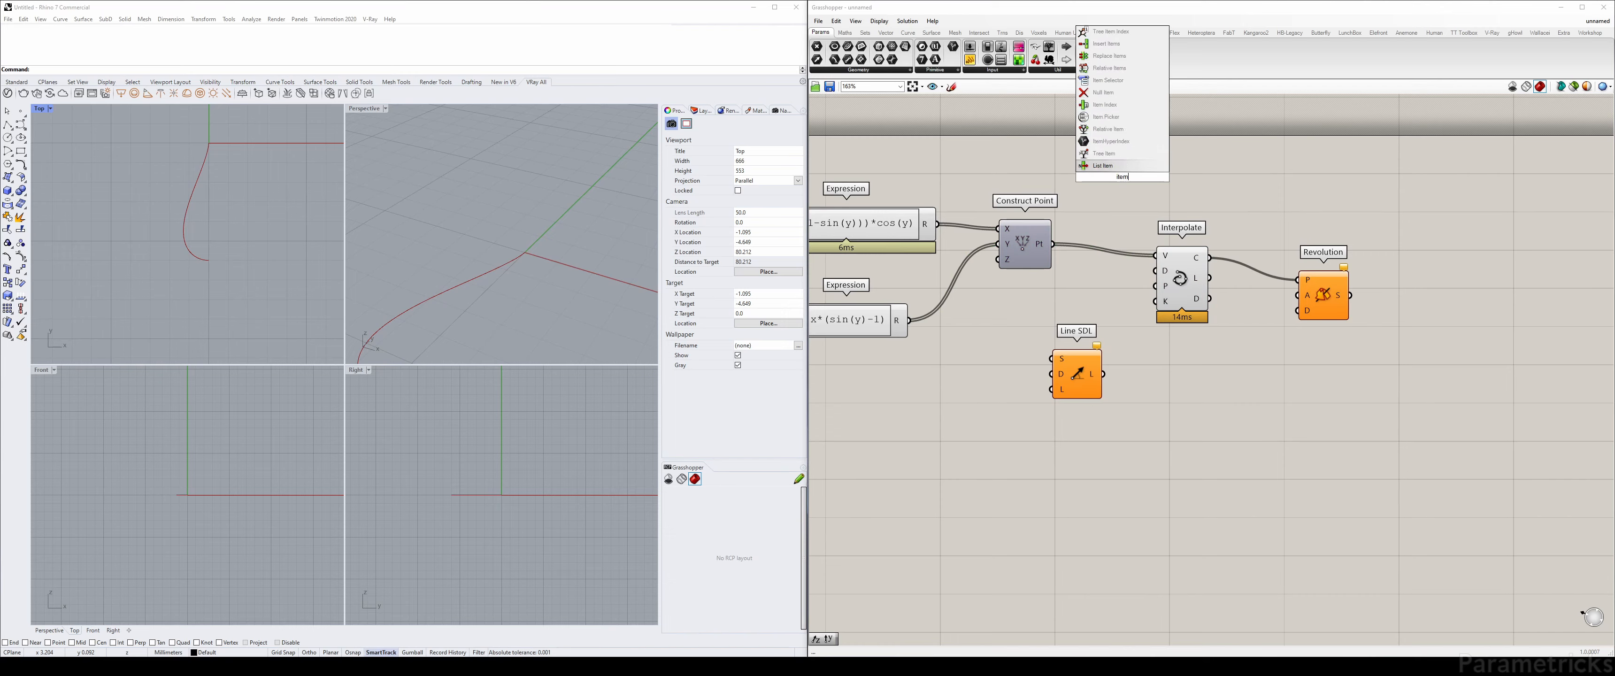
key("Return")
left_click_drag(1054, 244, 1103, 159)
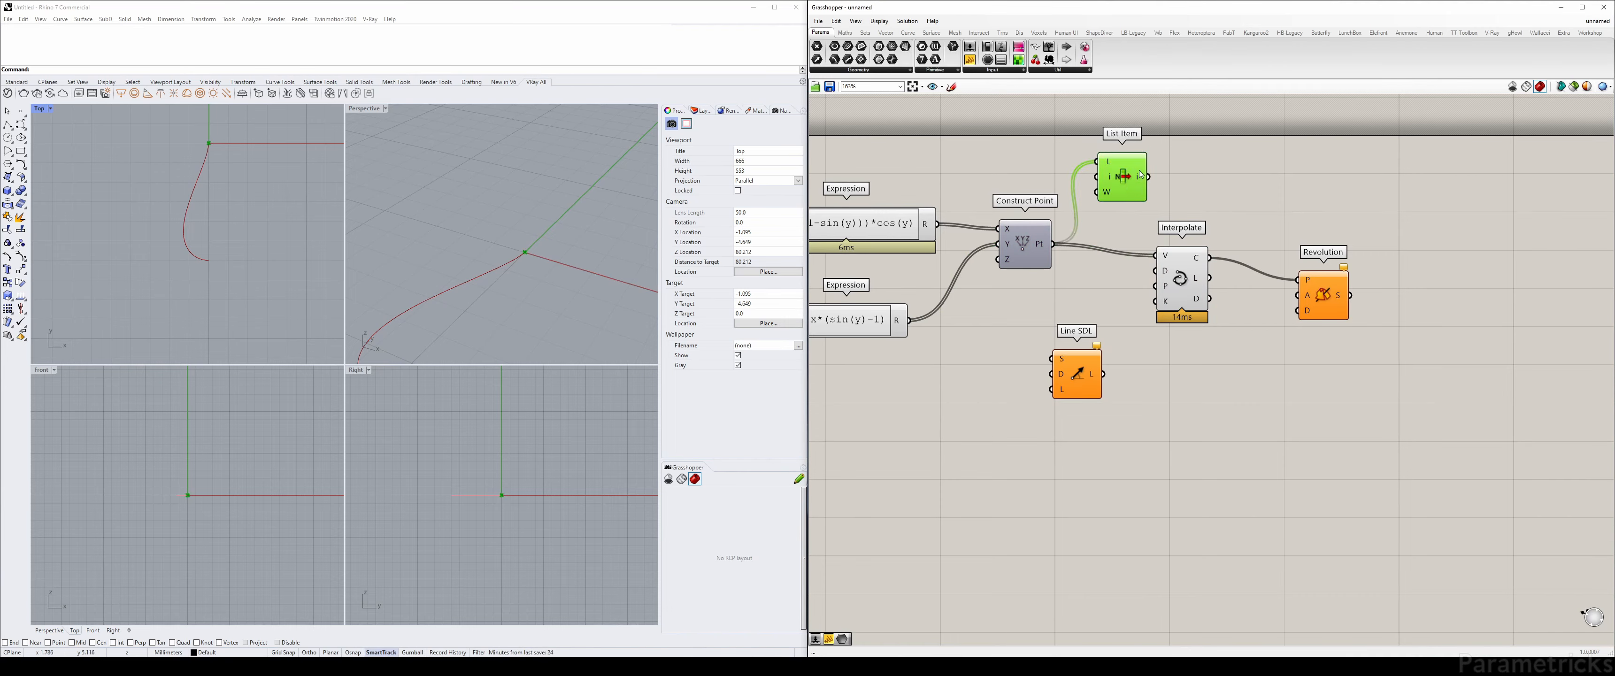
Place Line SDL next to List Item and connect the extracted point to its start input
right_click_drag(1191, 407, 1154, 354)
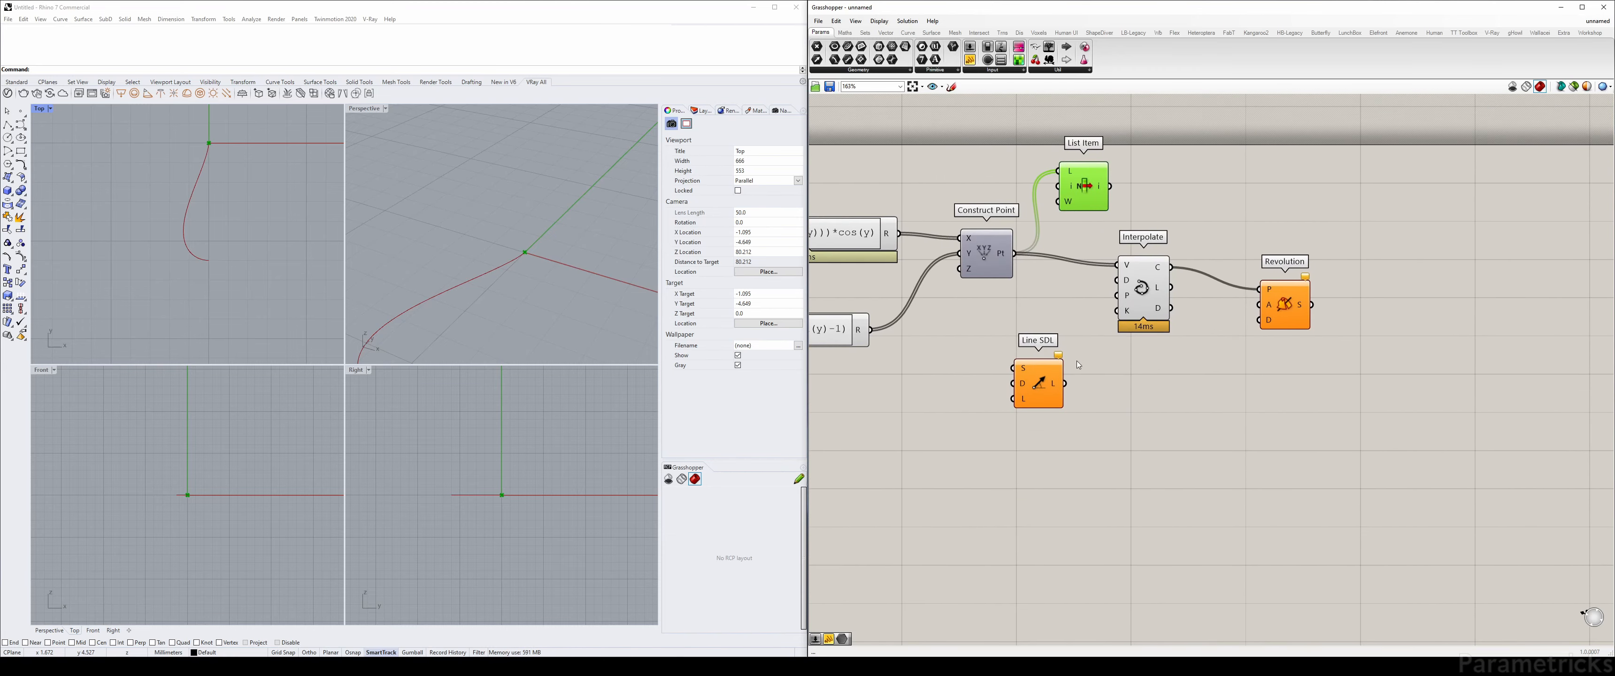
left_click_drag(1033, 389, 1176, 150)
left_click_drag(1109, 186, 1175, 212)
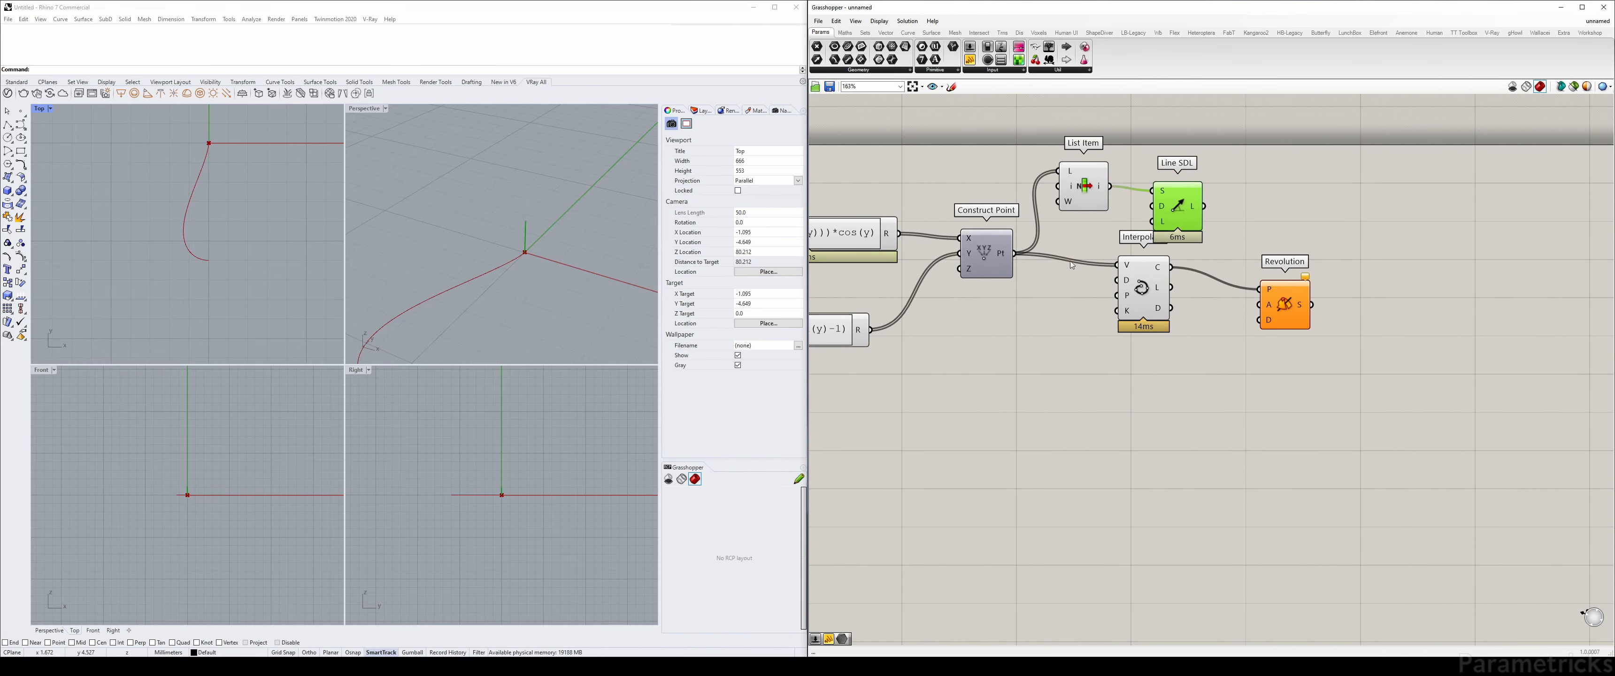
Add a Unit Y vector below List Item and connect it to the direction input of Line SDL
double_click(1029, 293)
type("unit y")
left_click_drag(1066, 317, 1152, 206)
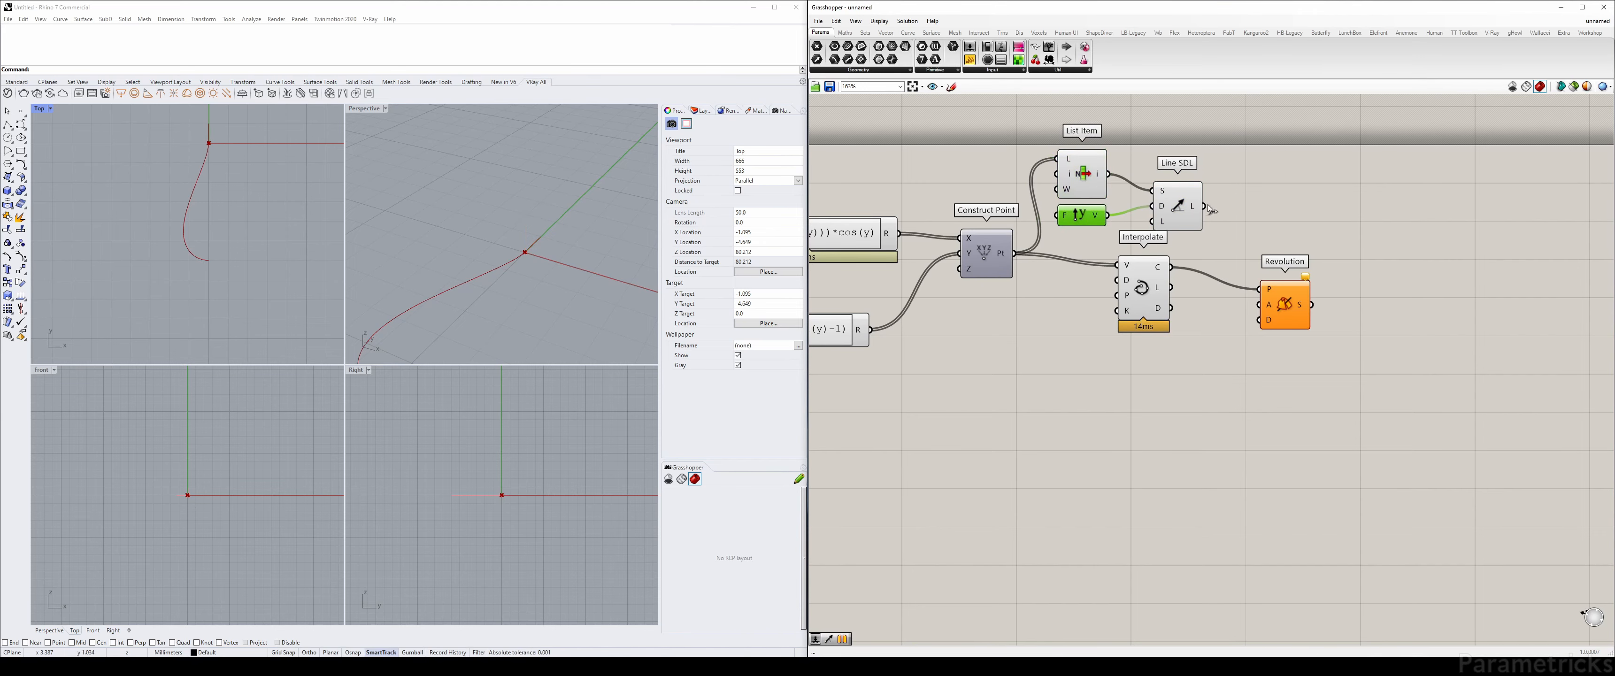
Connect the Line SDL output to Revolution's axis input and view the revolved surface in perspective
right_click_drag(1225, 221, 1058, 192)
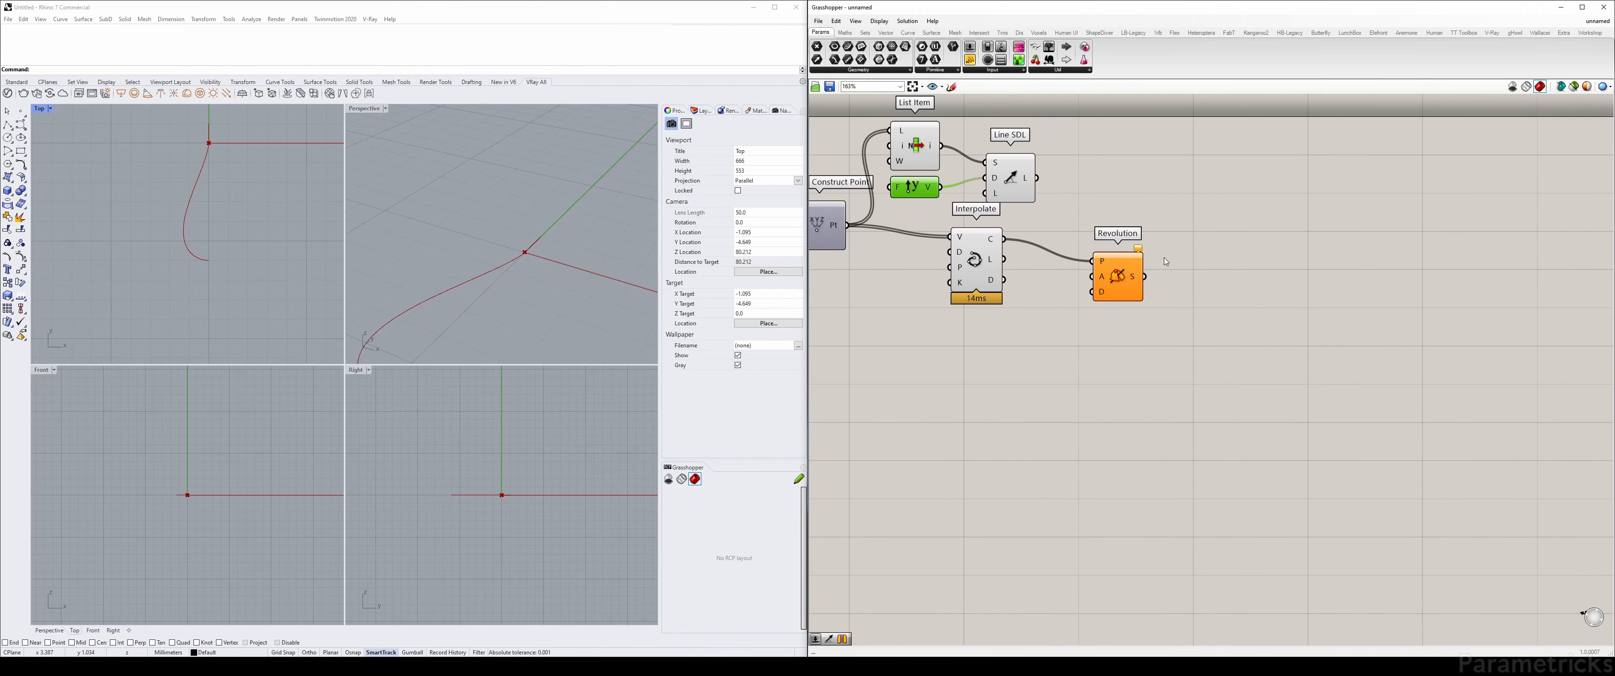
left_click_drag(1037, 178, 1093, 277)
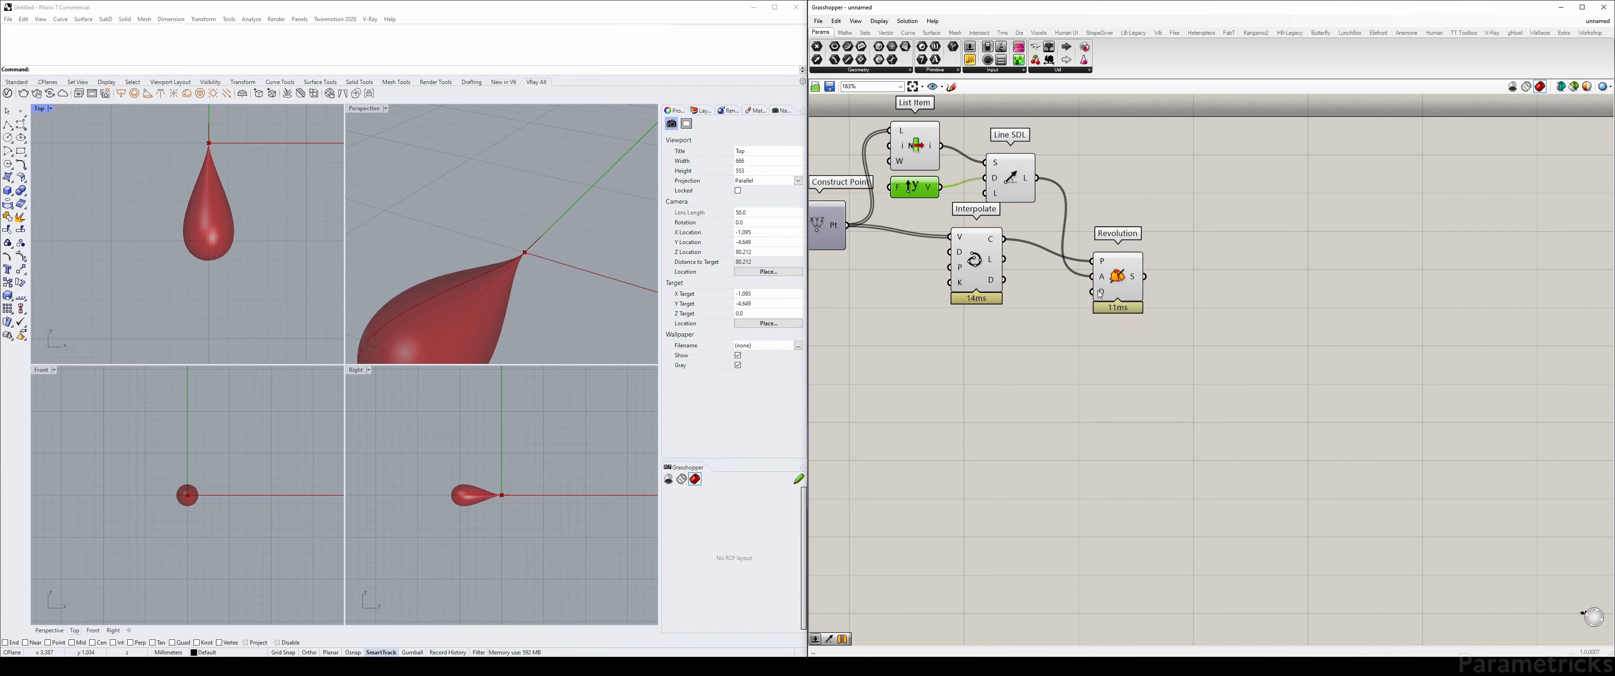
mouse_move(1098, 291)
left_click(486, 199)
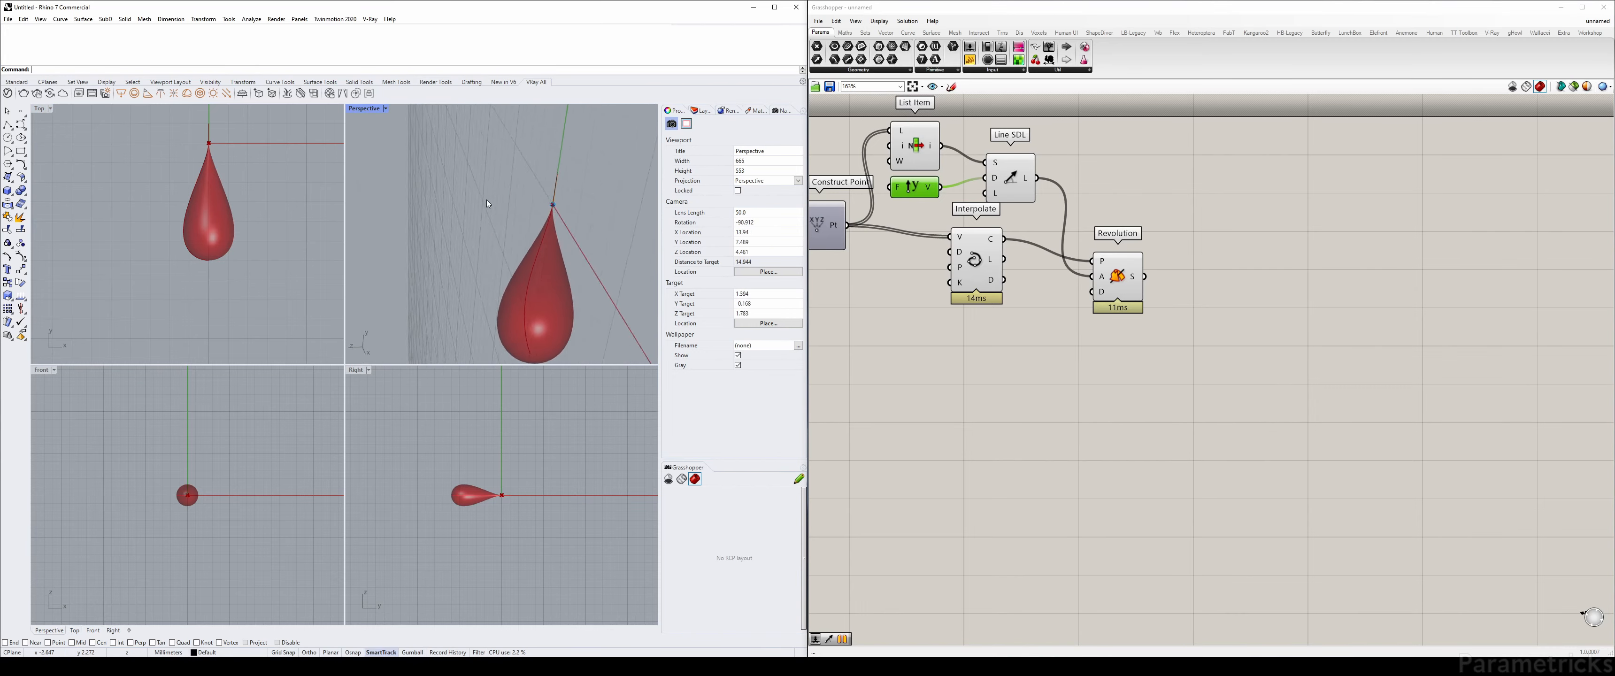
Rearrange the definition so List Item, Unit Y and Line SDL sit below Interpolate, in front of Revolution
scroll(1128, 251, "down", 2)
right_click_drag(1191, 188, 1278, 156)
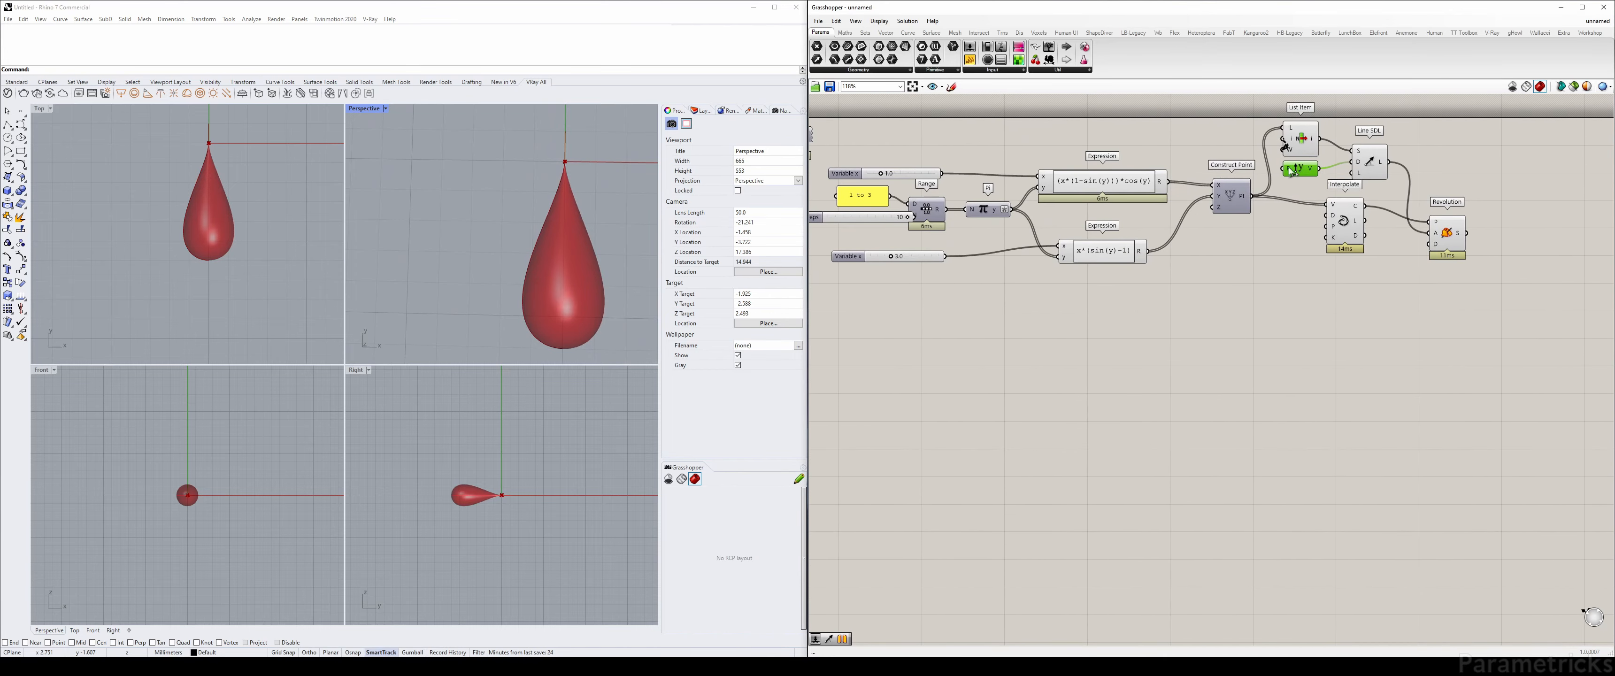
left_click_drag(1312, 155, 1331, 289)
left_click_drag(1344, 221, 1331, 213)
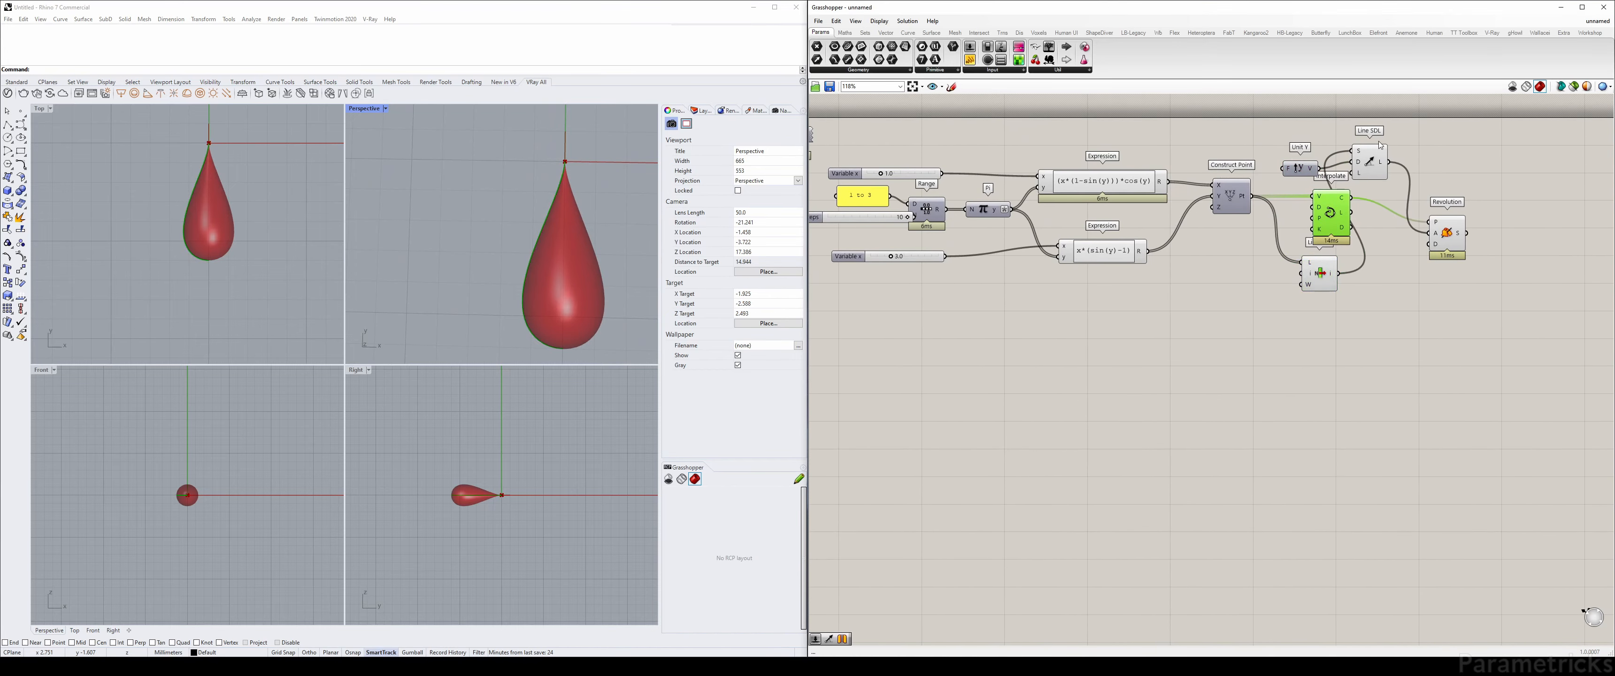
left_click_drag(1370, 162, 1379, 286)
left_click_drag(1309, 171, 1330, 308)
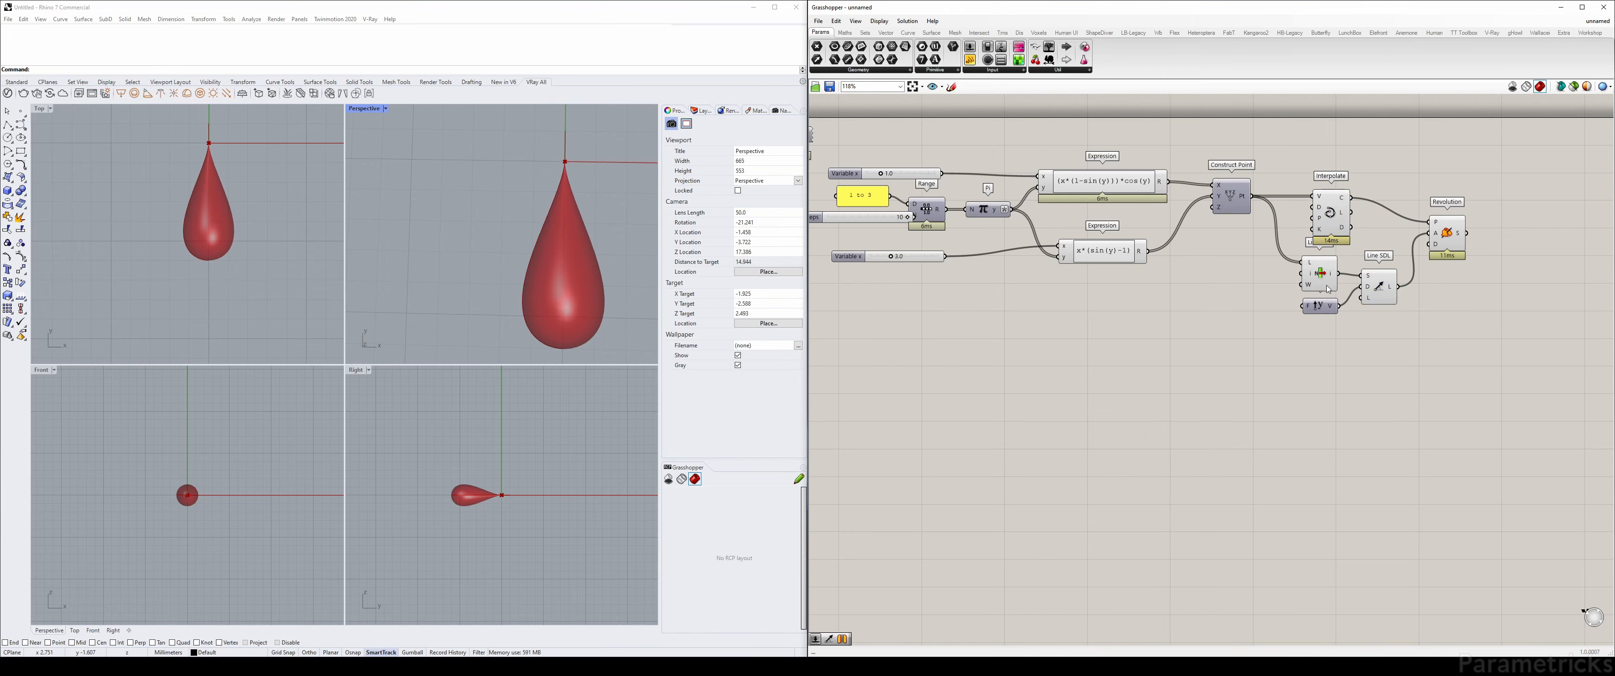
left_click_drag(1321, 215, 1304, 198)
left_click_drag(1320, 273, 1375, 279)
left_click(1325, 271)
right_click_drag(1325, 270, 1250, 267)
left_click(1372, 228)
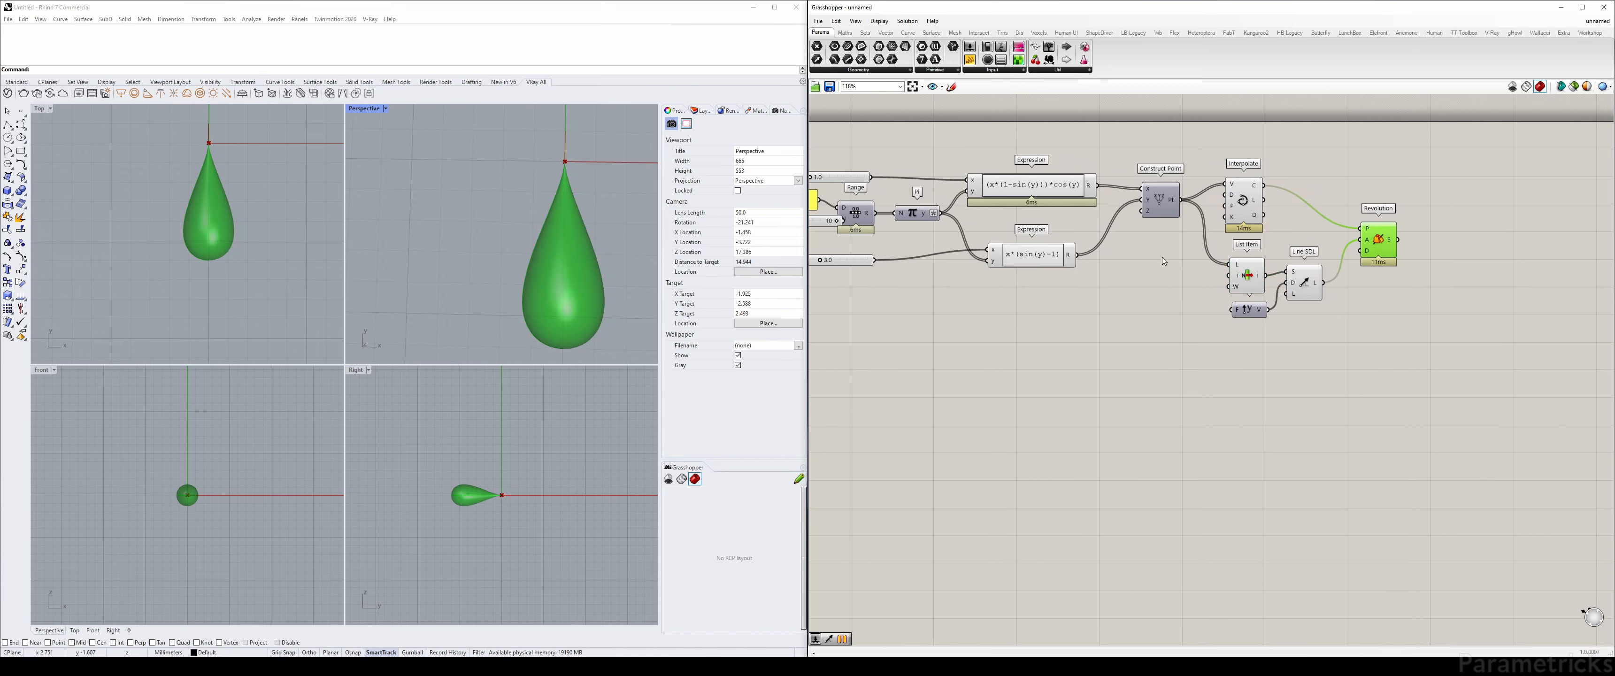
Shift the Steps slider and the Bifocals component away from the Range component to tidy the start of the definition
right_click_drag(1065, 376, 1342, 370)
right_click(1014, 132)
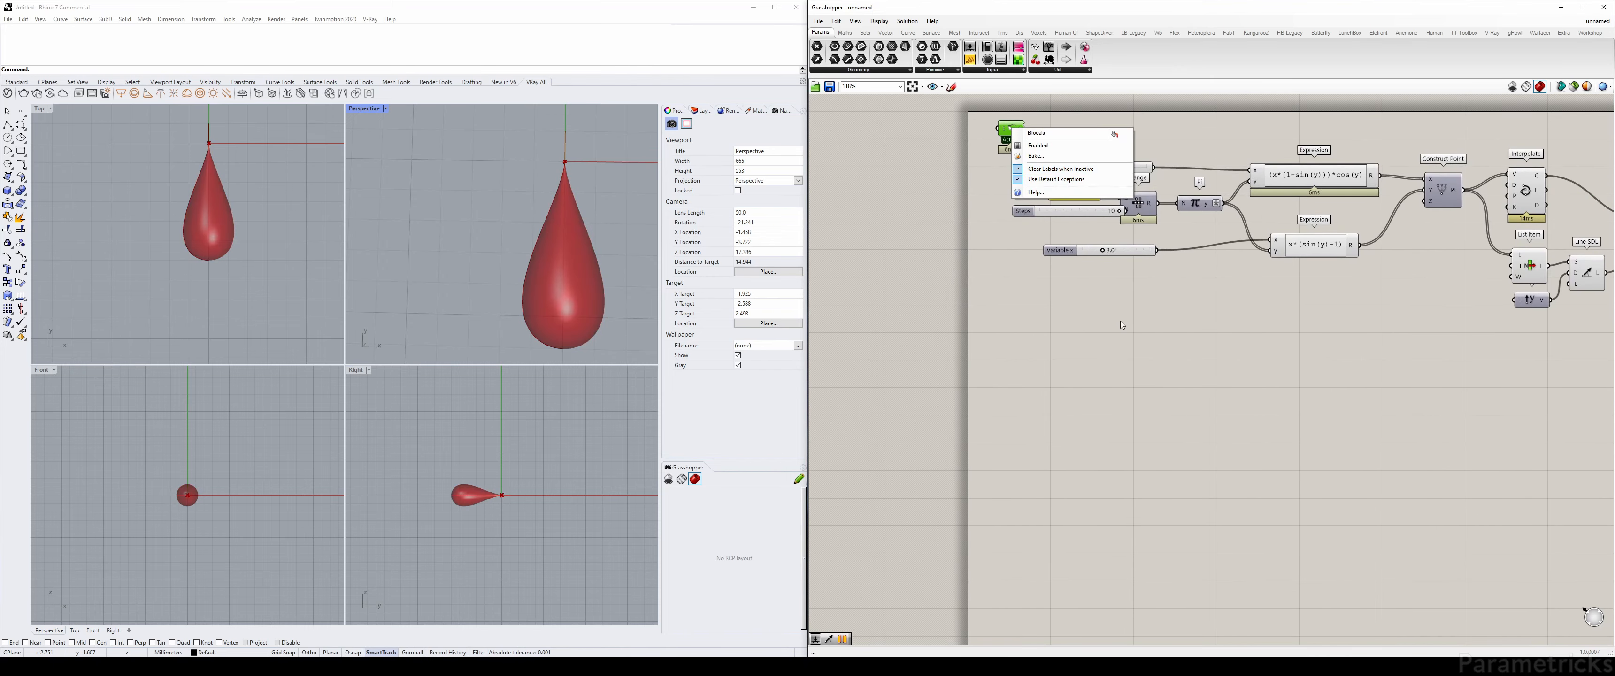
left_click(1036, 262)
scroll(1036, 262, "up", 2)
left_click_drag(1036, 263, 1001, 260)
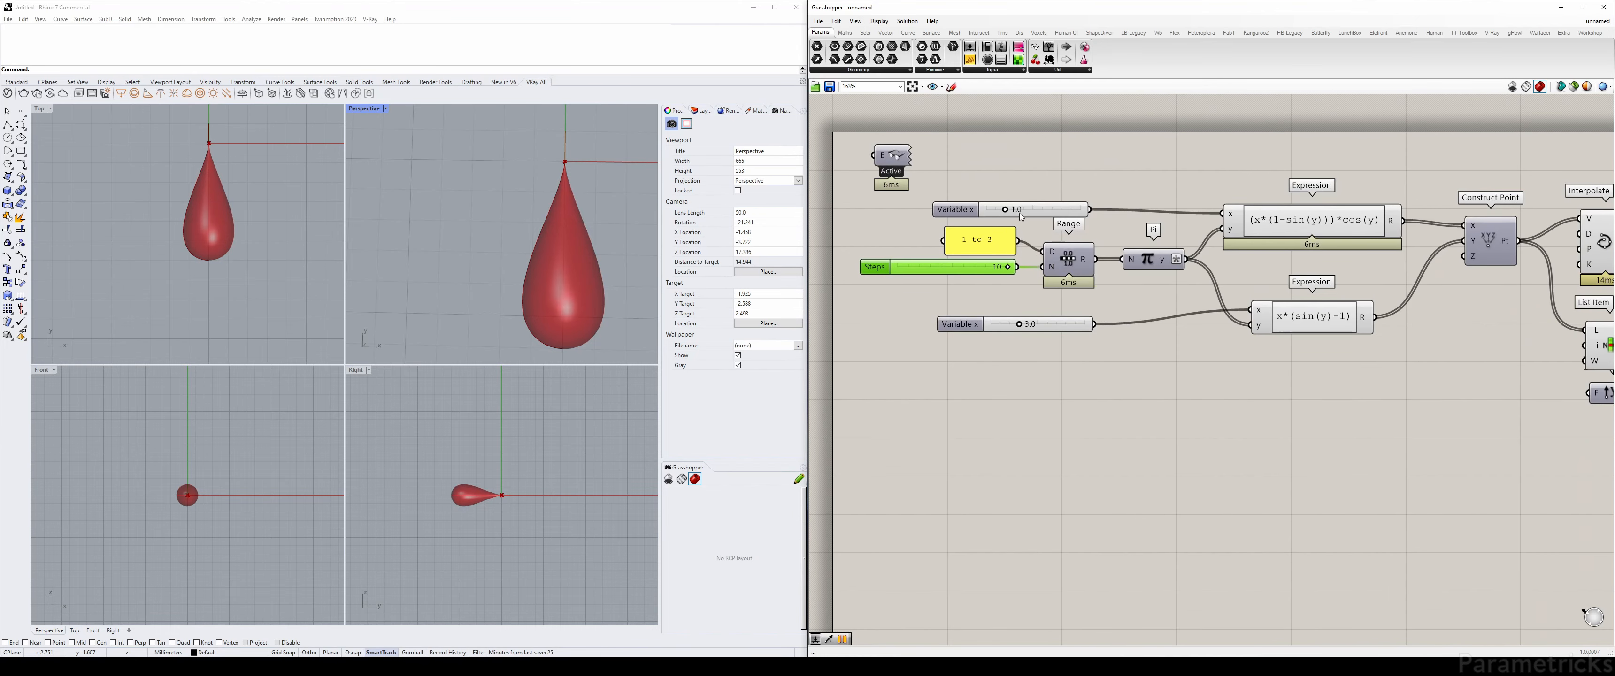
left_click_drag(909, 168, 894, 165)
Line up the upper Variable x slider with Steps, keep its value at 1 and rename it Width
left_click_drag(1006, 211, 898, 213)
double_click(938, 210)
type("1")
key("Return")
right_click(897, 212)
type("Width")
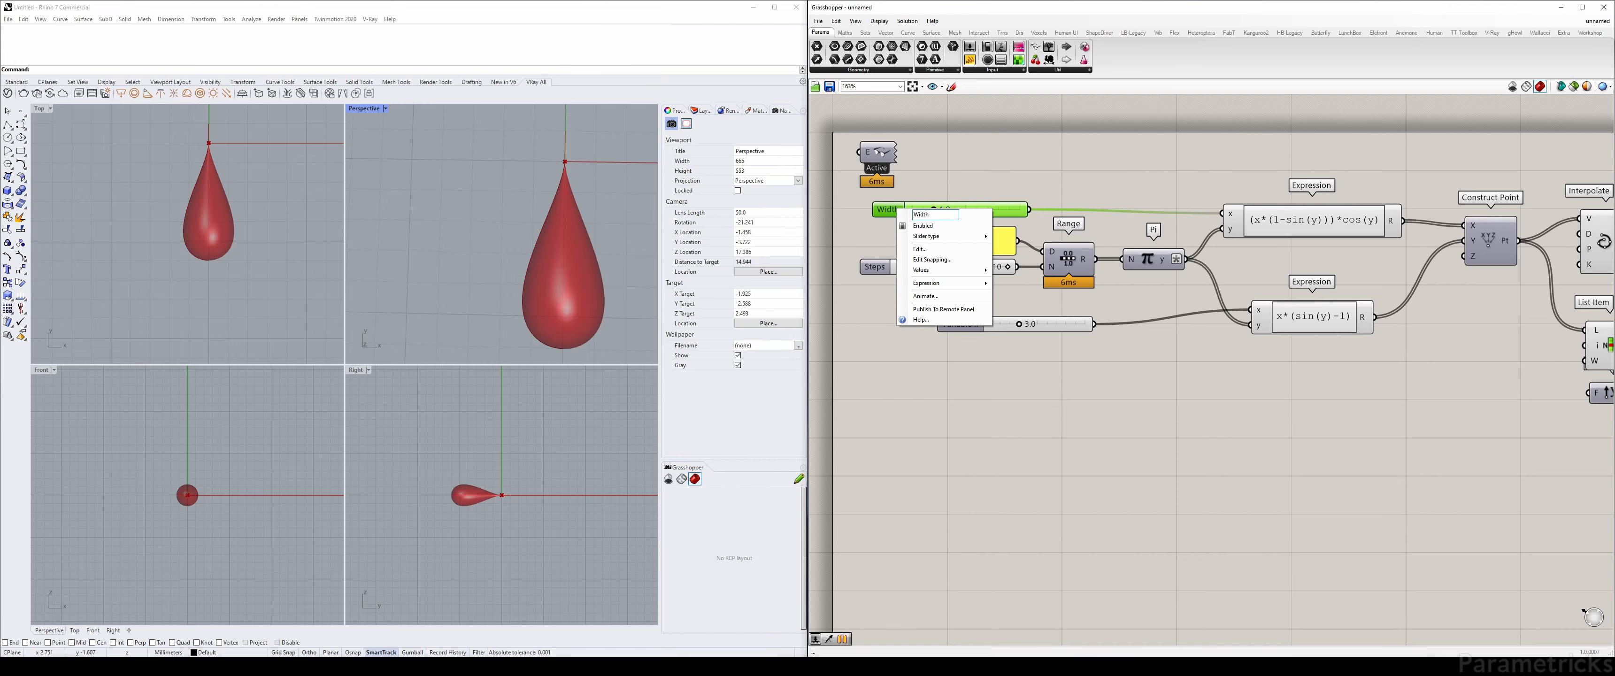
left_click(1000, 244)
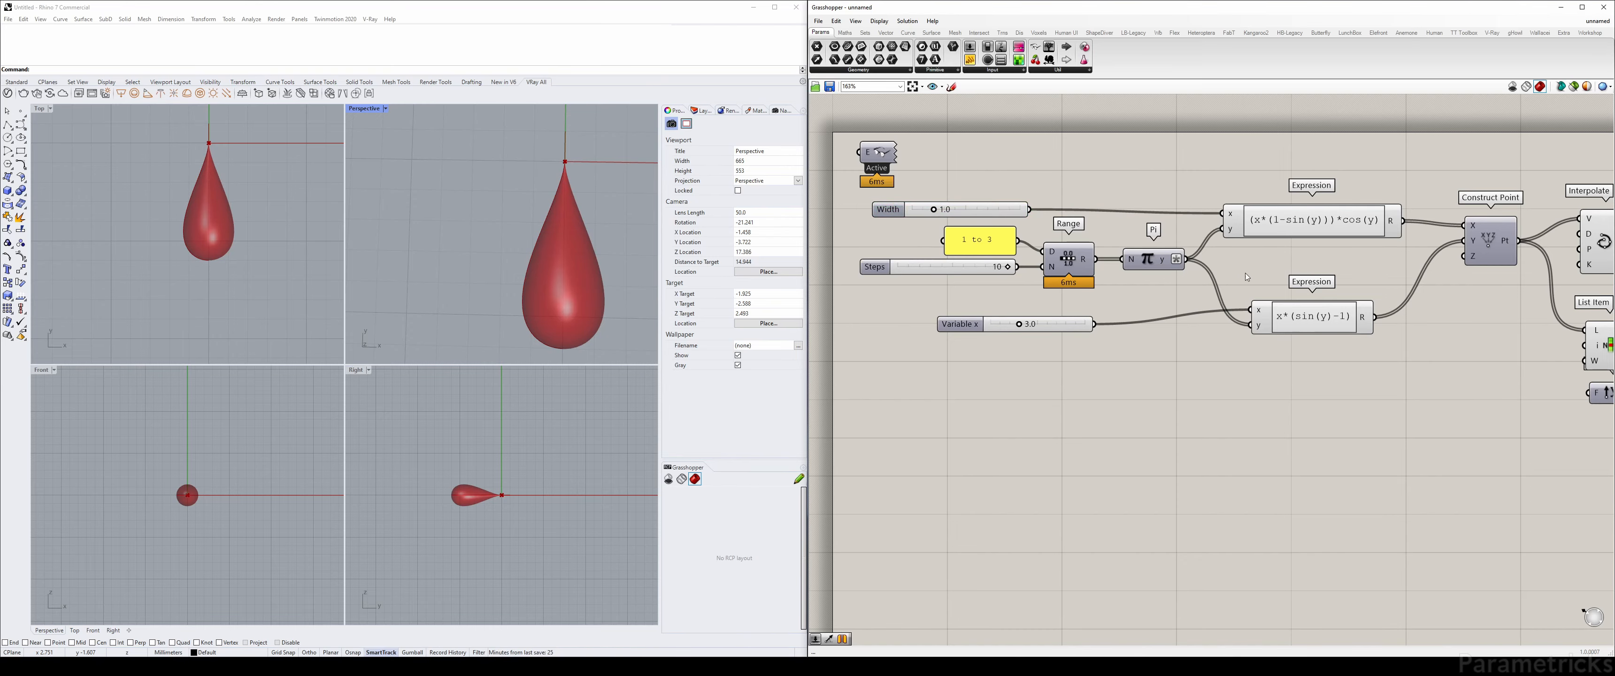
Turn on the preview of the Construct Point component to display the curve's points on the surface
right_click_drag(1422, 242, 1279, 229)
left_click(1348, 231)
right_click_drag(1004, 188, 1239, 235)
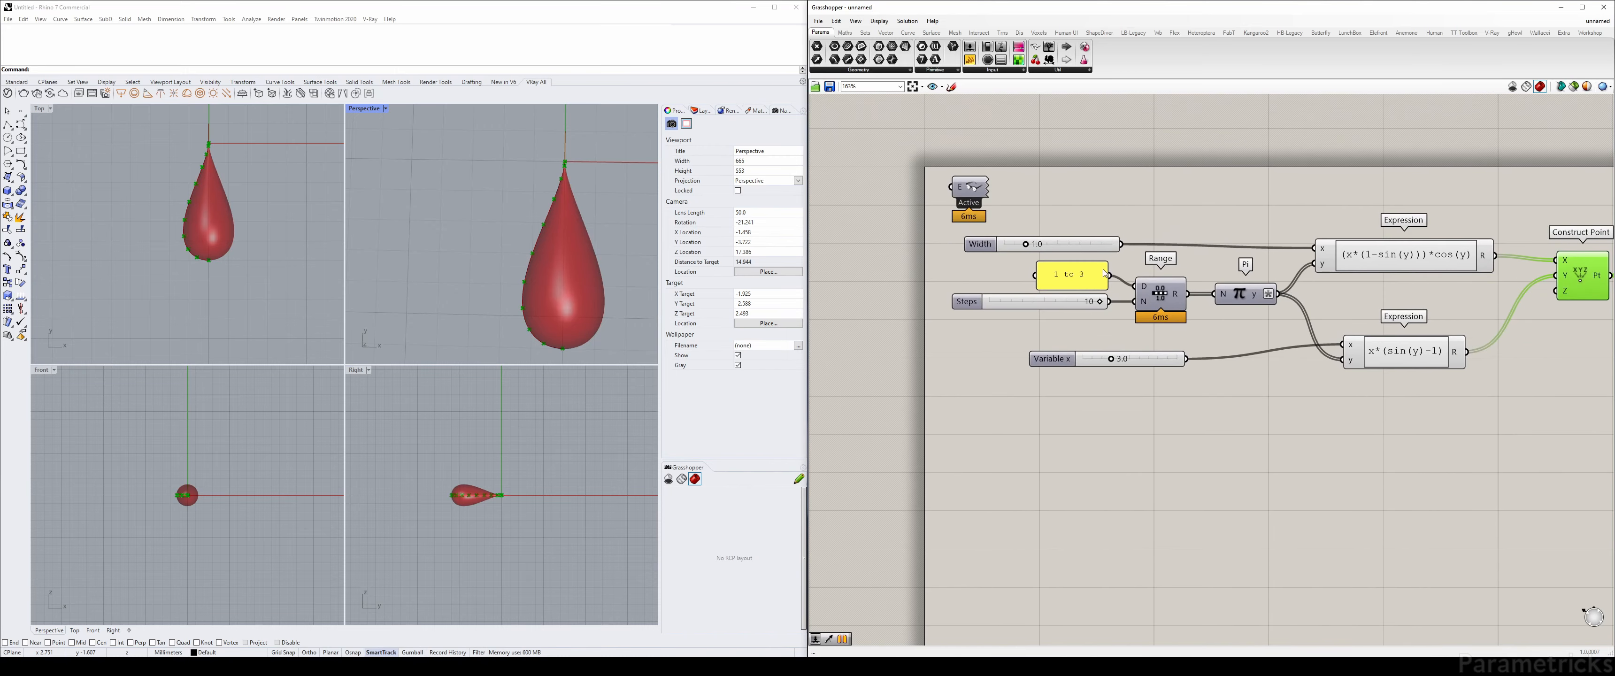
left_click(1117, 251)
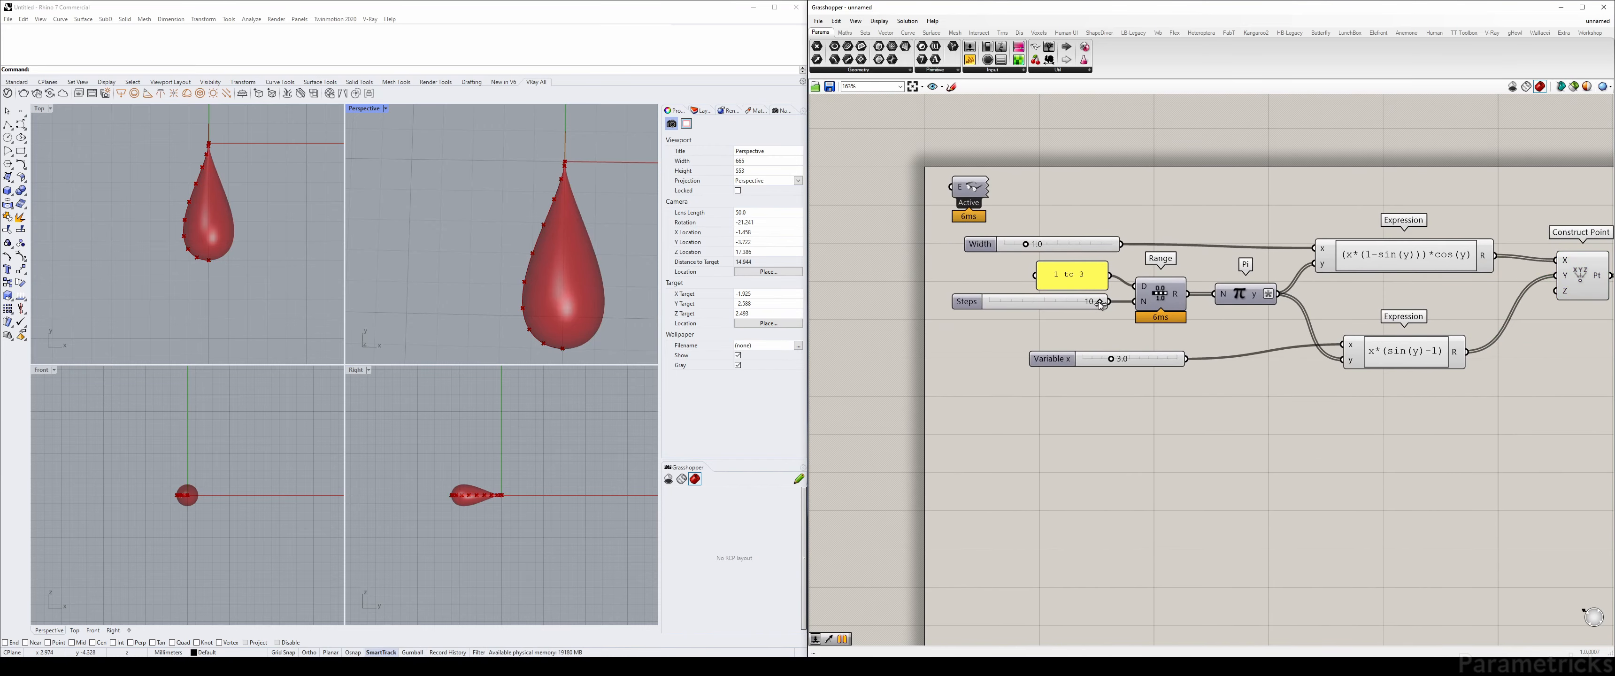
Reduce the Steps slider to 4 and examine the drop's rounded end in close-up
left_click_drag(1099, 302, 1034, 307)
right_click_drag(622, 336, 568, 274)
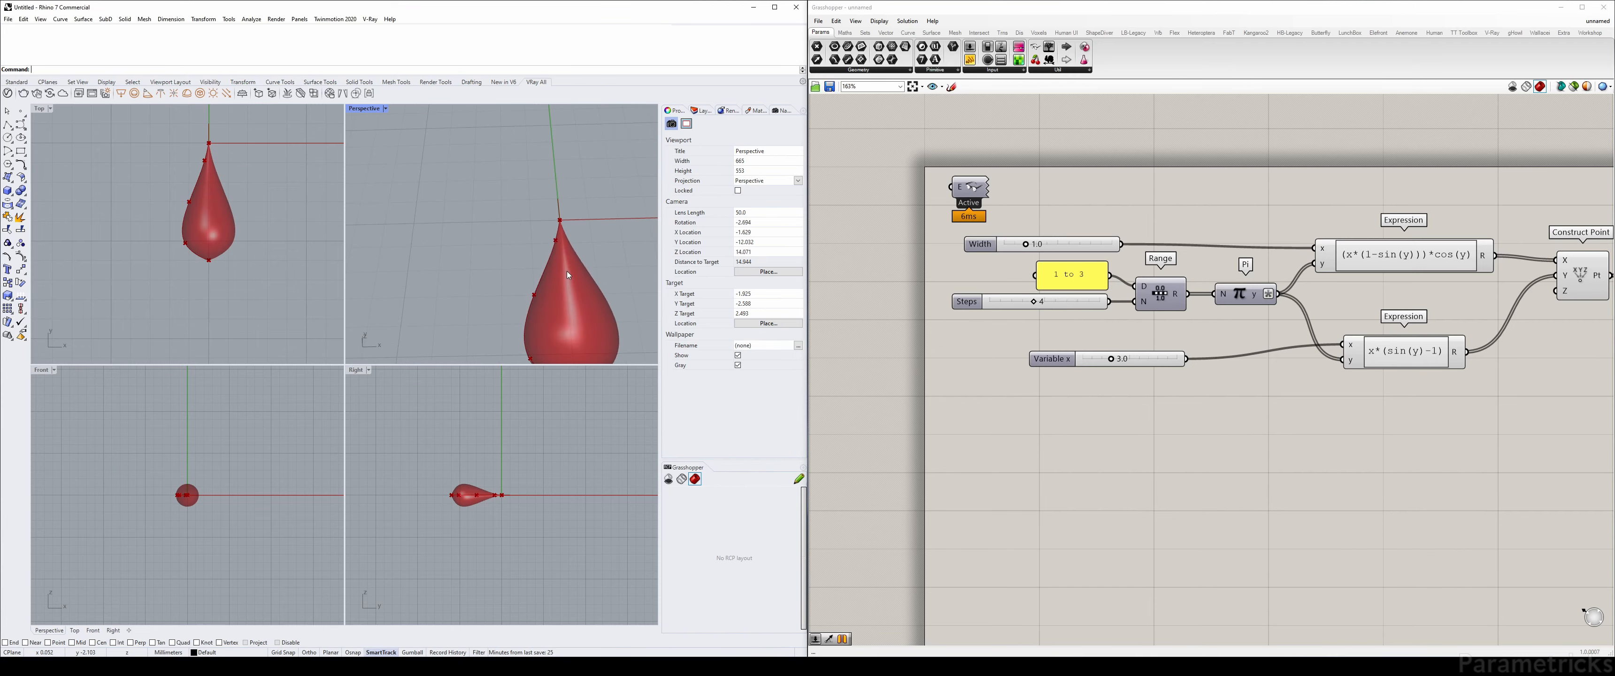
scroll(200, 254, "up", 8)
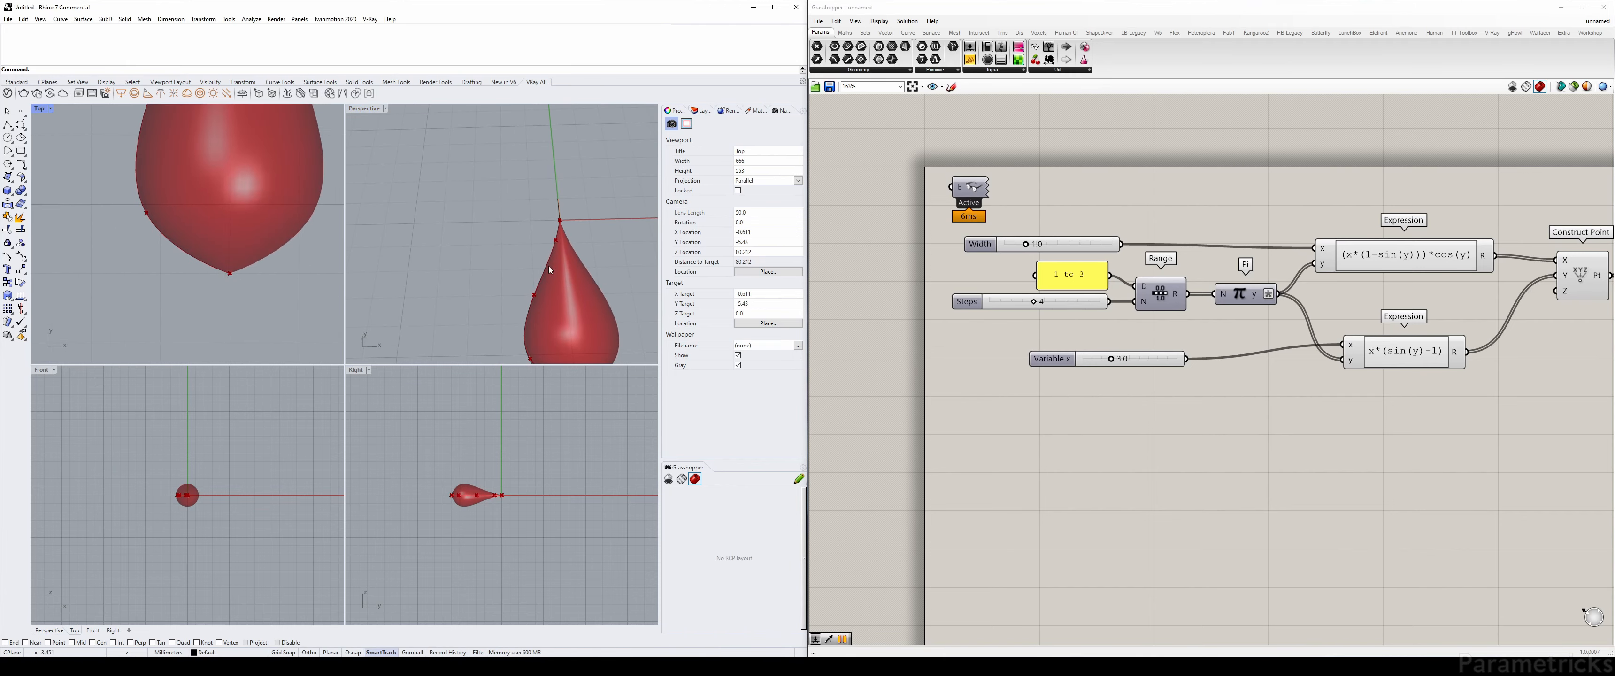
right_click_drag(228, 271, 224, 287)
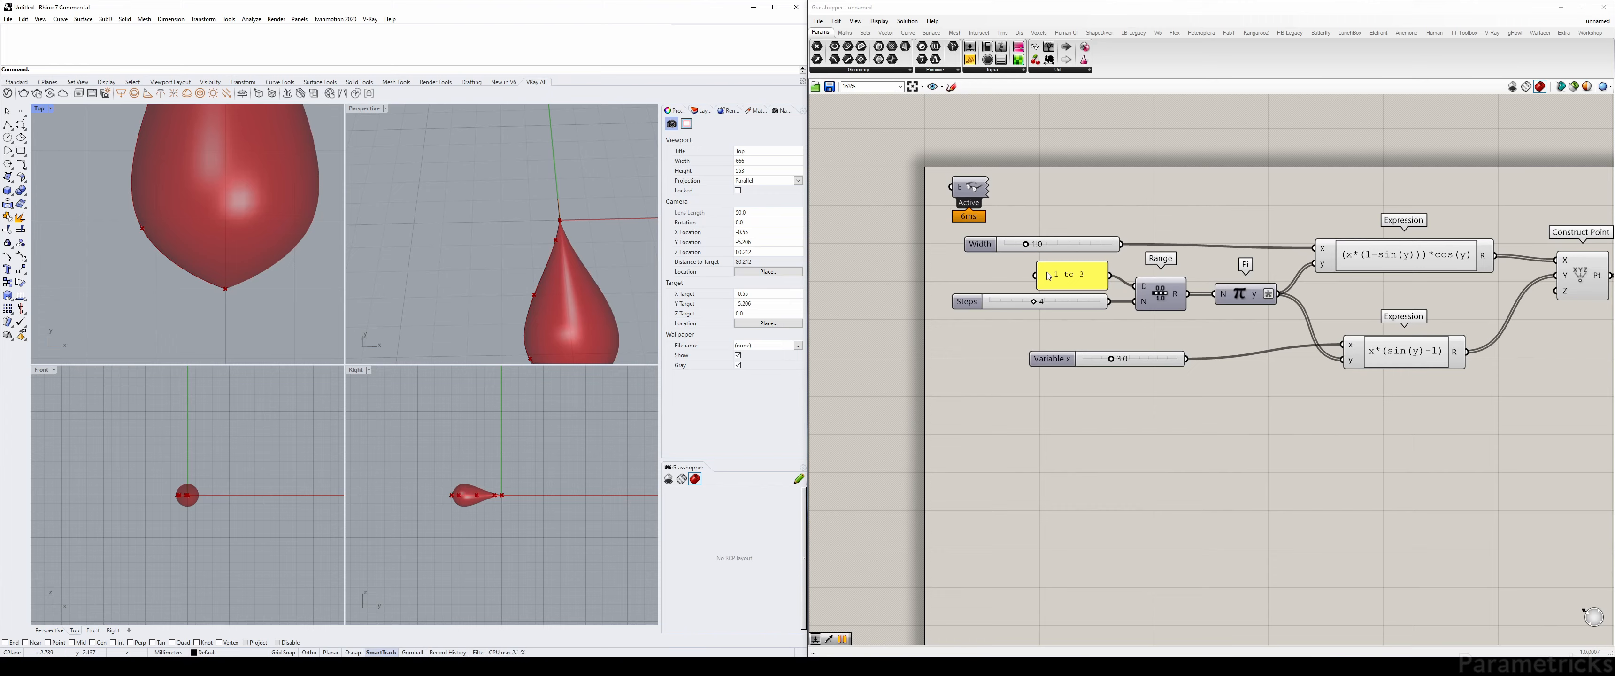
Set the Steps slider to 10 and inspect the smoothness of the drop's rounded end
left_click_drag(1033, 302, 1128, 301)
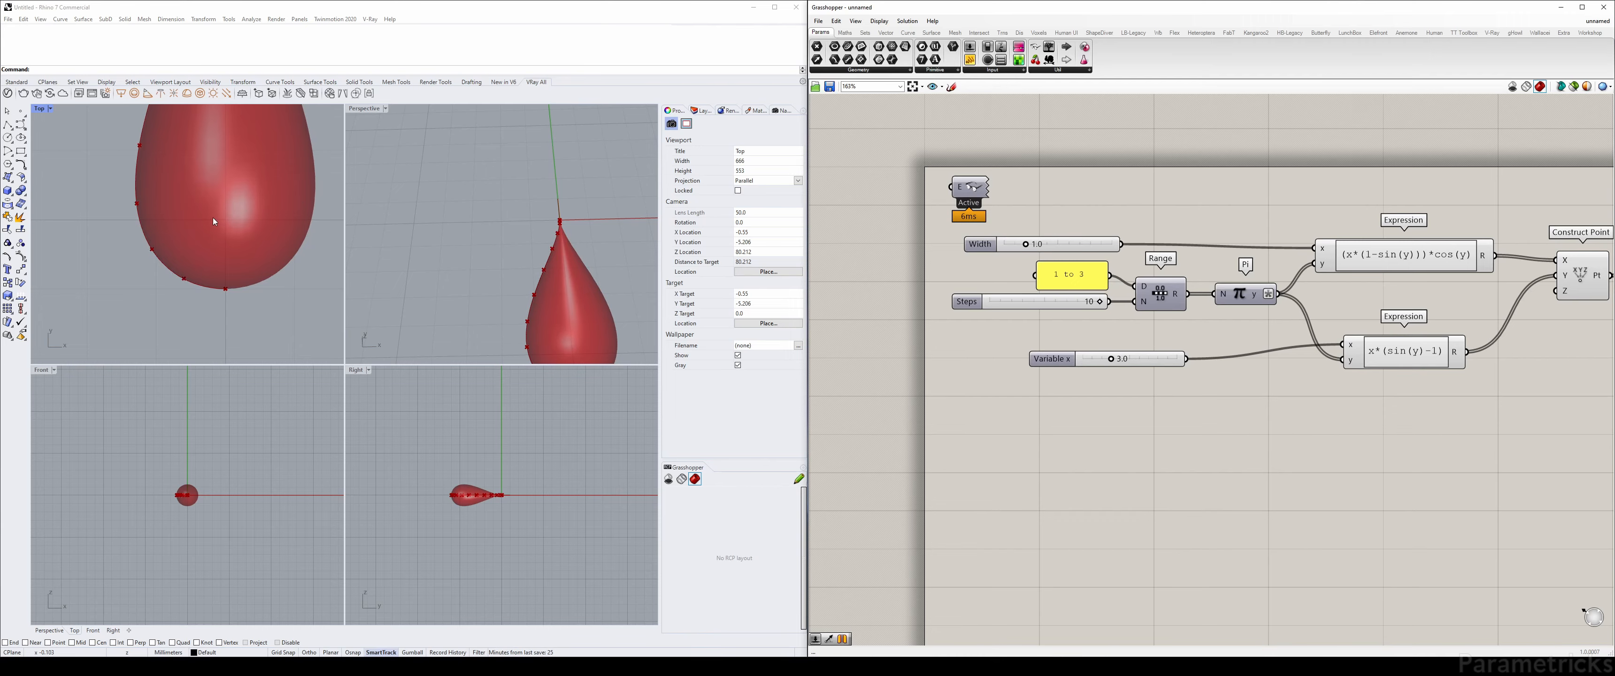
scroll(214, 217, "down", 5)
scroll(195, 298, "up", 4)
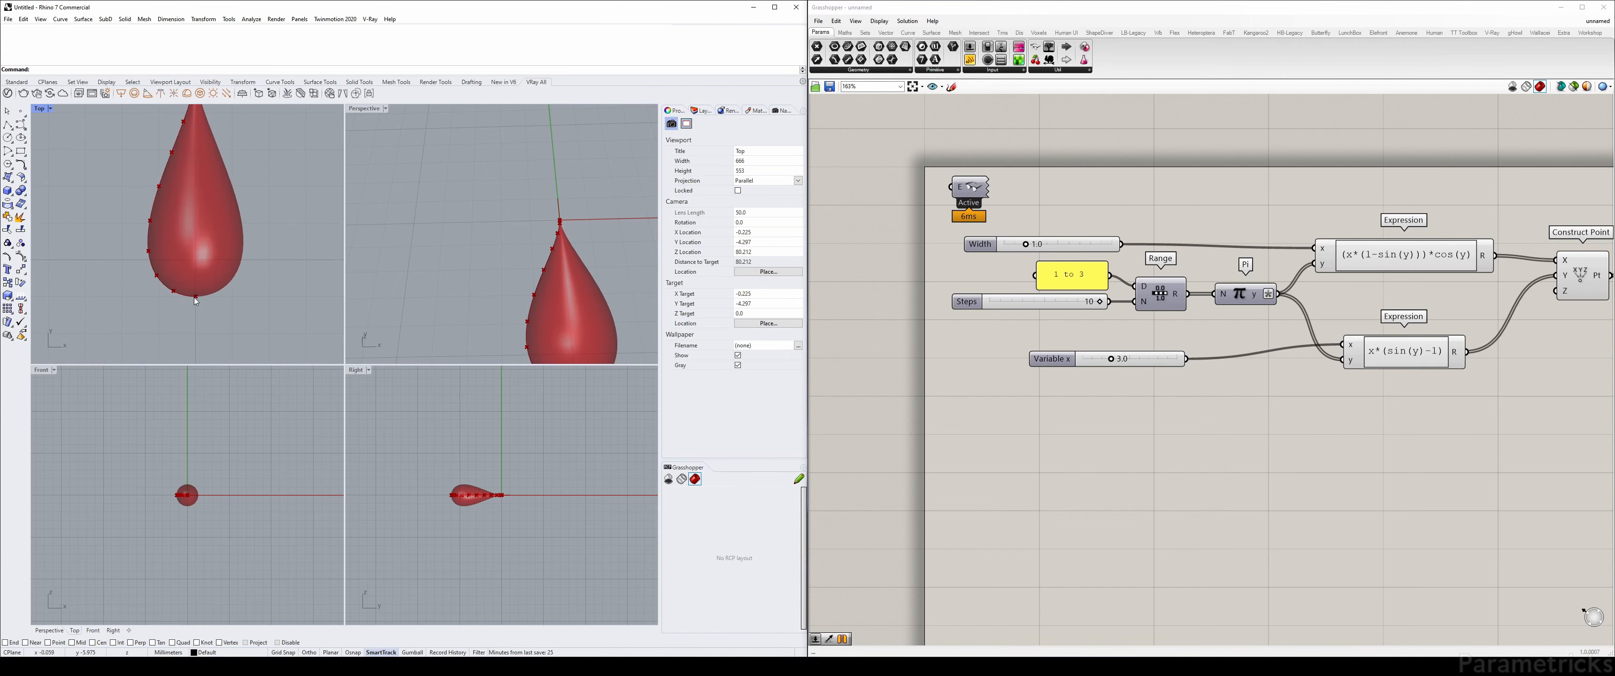
scroll(195, 299, "down", 6)
scroll(189, 307, "up", 4)
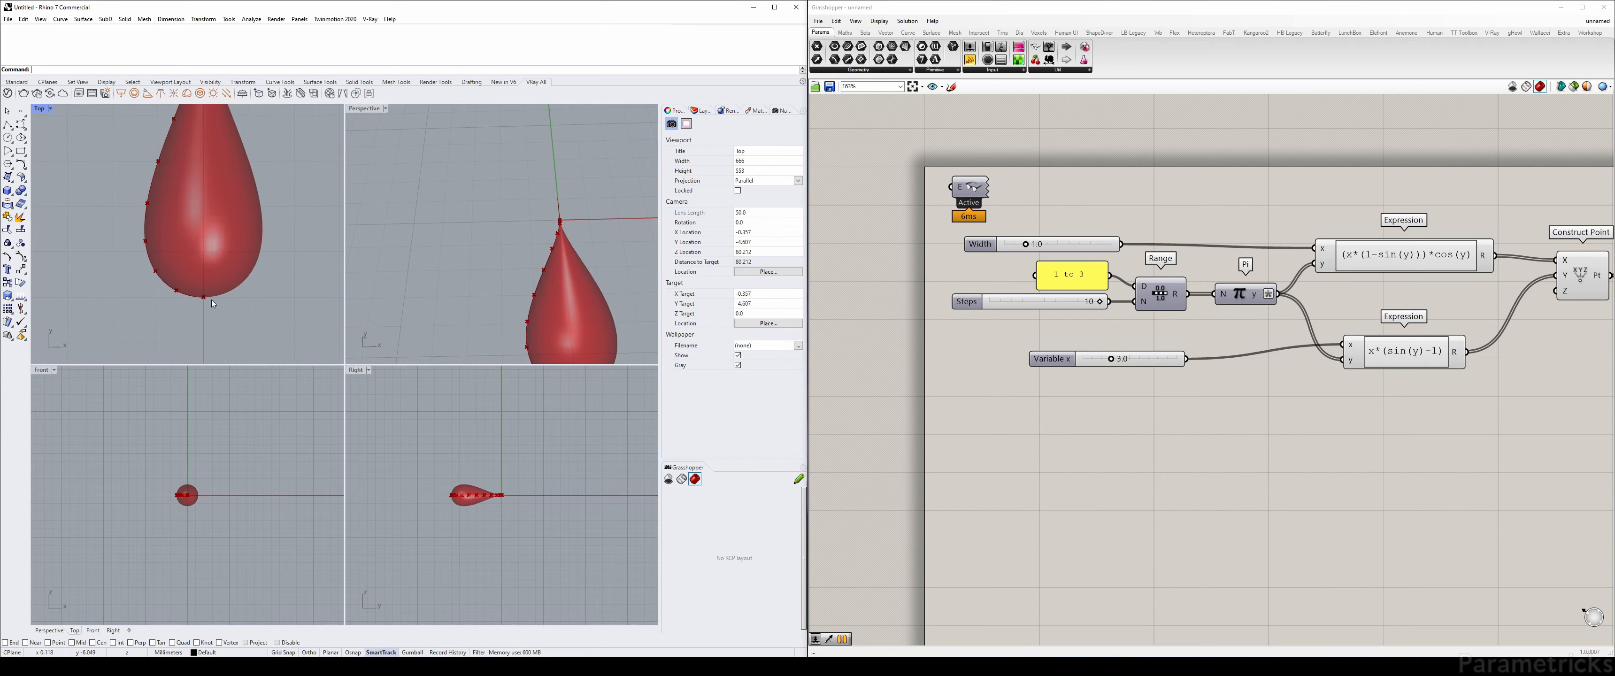
scroll(217, 317, "down", 4)
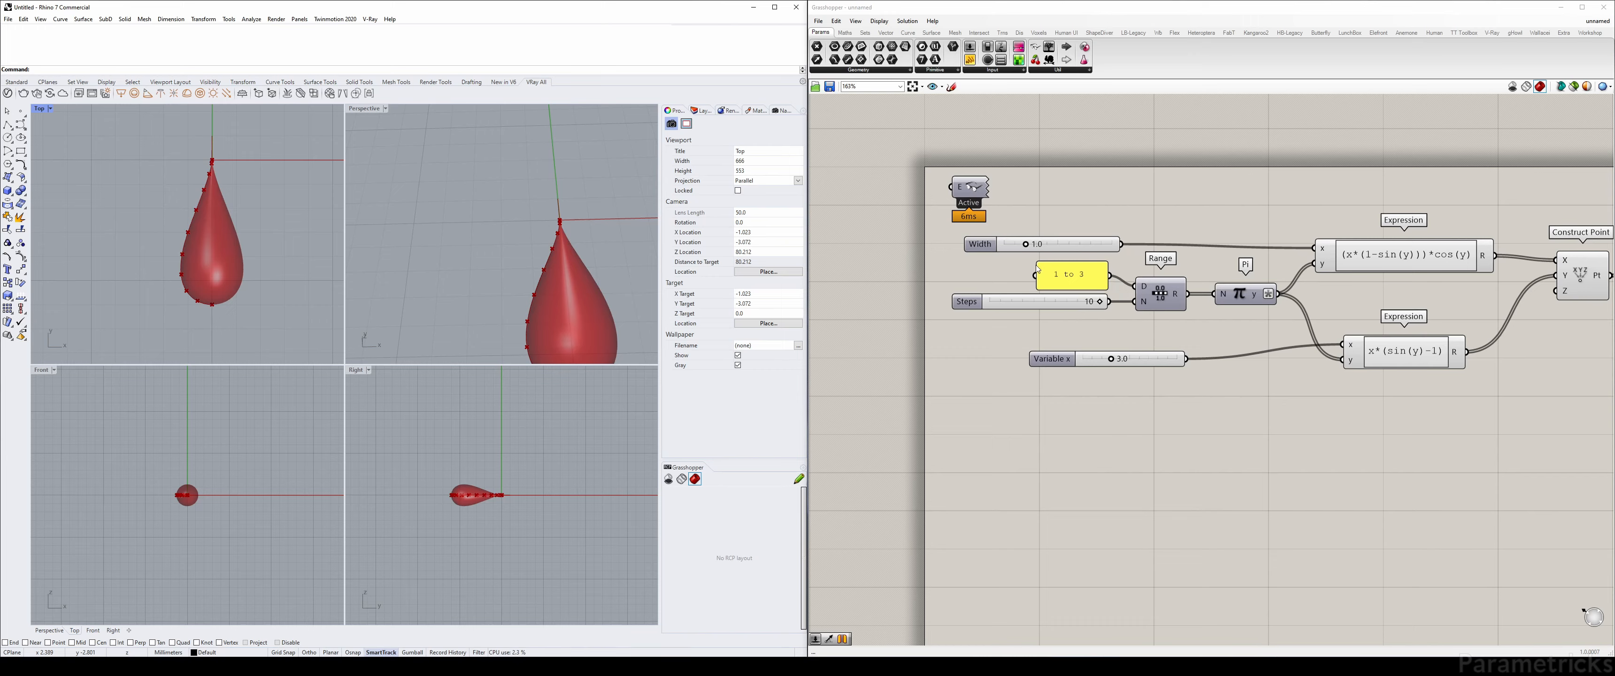
Nudge the domain panel, align the Variable x slider below the other sliders and set its value to 3
left_click_drag(1039, 264, 1049, 265)
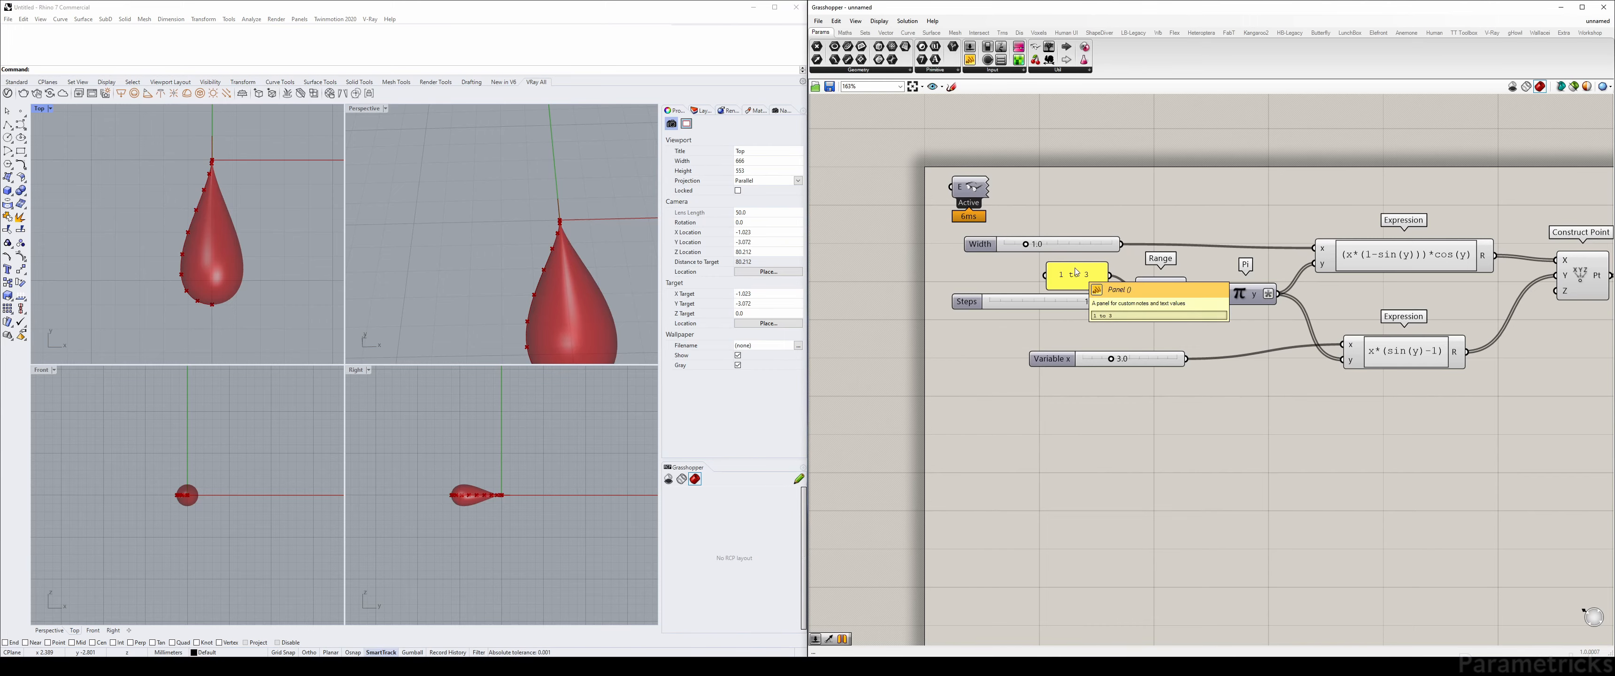
scroll(1090, 304, "up", 2)
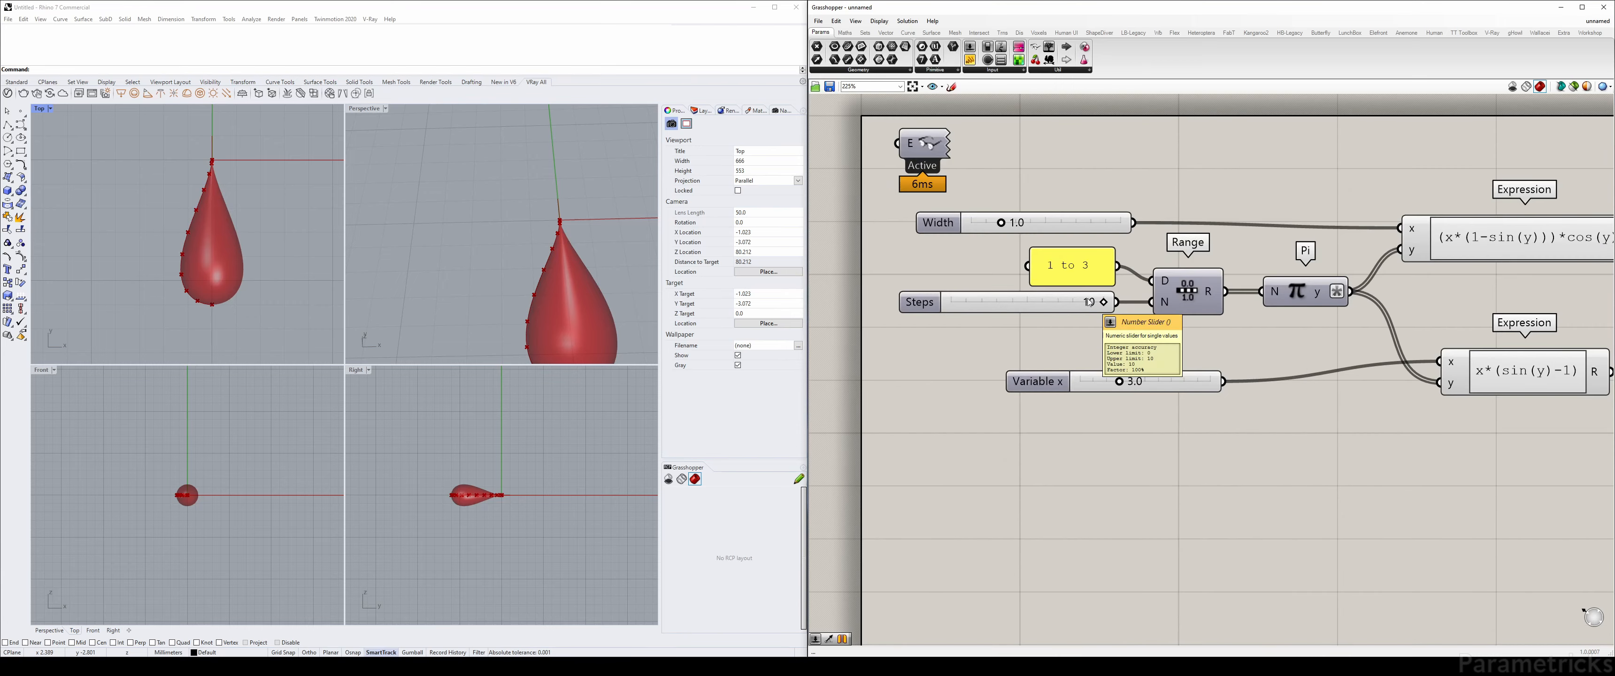
mouse_move(1028, 379)
left_mouse_down()
mouse_move(968, 360)
mouse_move(1069, 359)
mouse_move(1032, 361)
left_mouse_up()
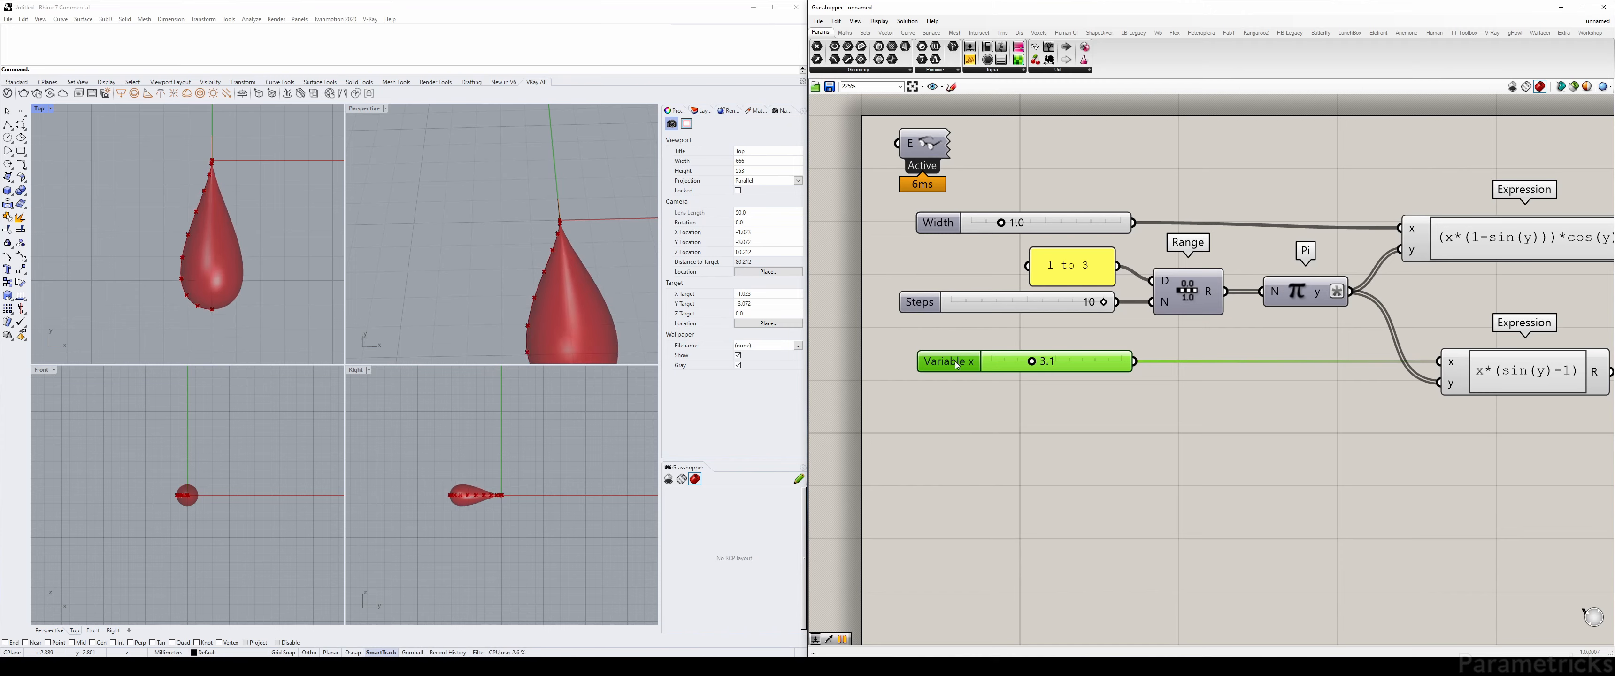
double_click(1006, 364)
type("3")
key("Return")
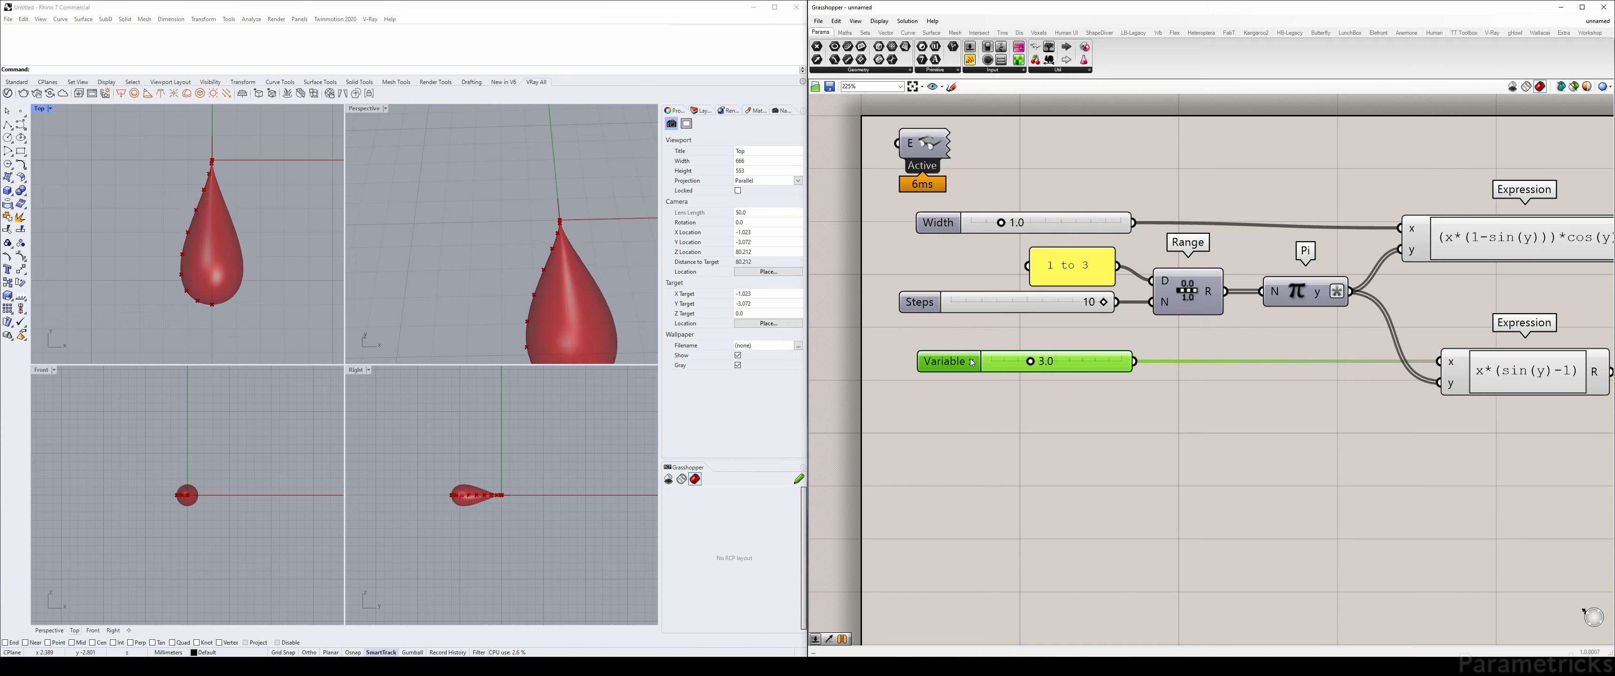
Rename the Variable x slider to Height
right_click(948, 360)
left_click(996, 363)
type("Heig")
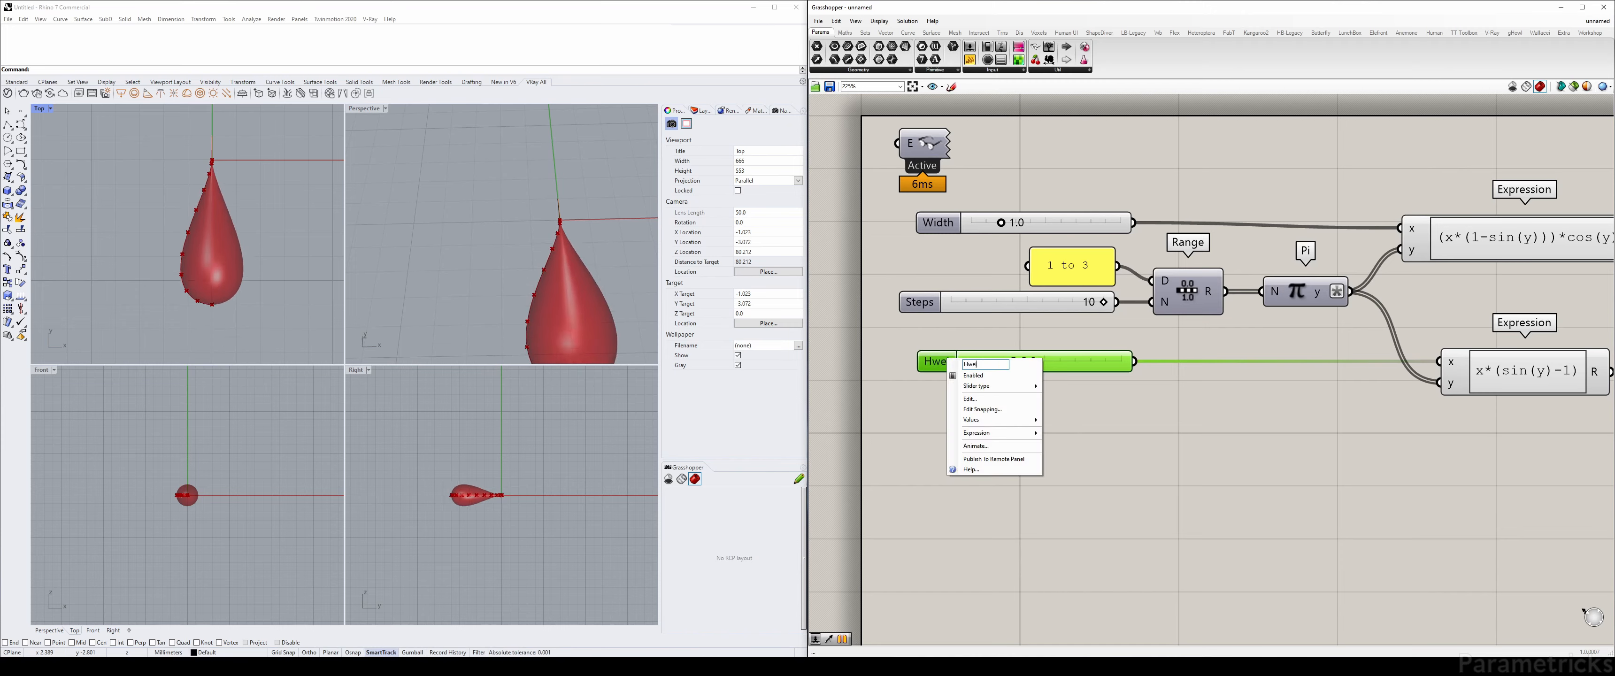
type("ht")
left_click(1161, 436)
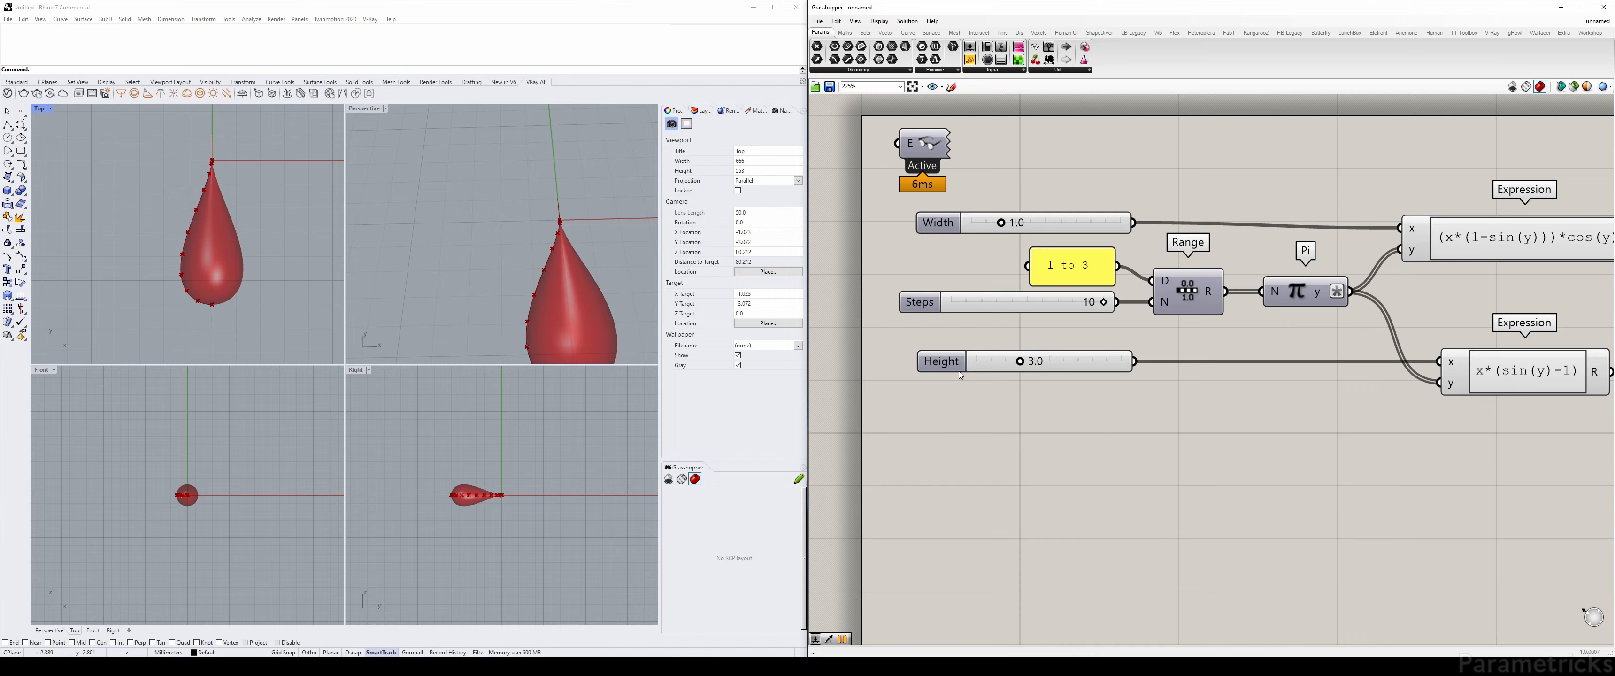
Align the two Expression components on a common vertical centre line
left_click(940, 362)
right_click_drag(1418, 335, 1167, 347)
left_click(1264, 348)
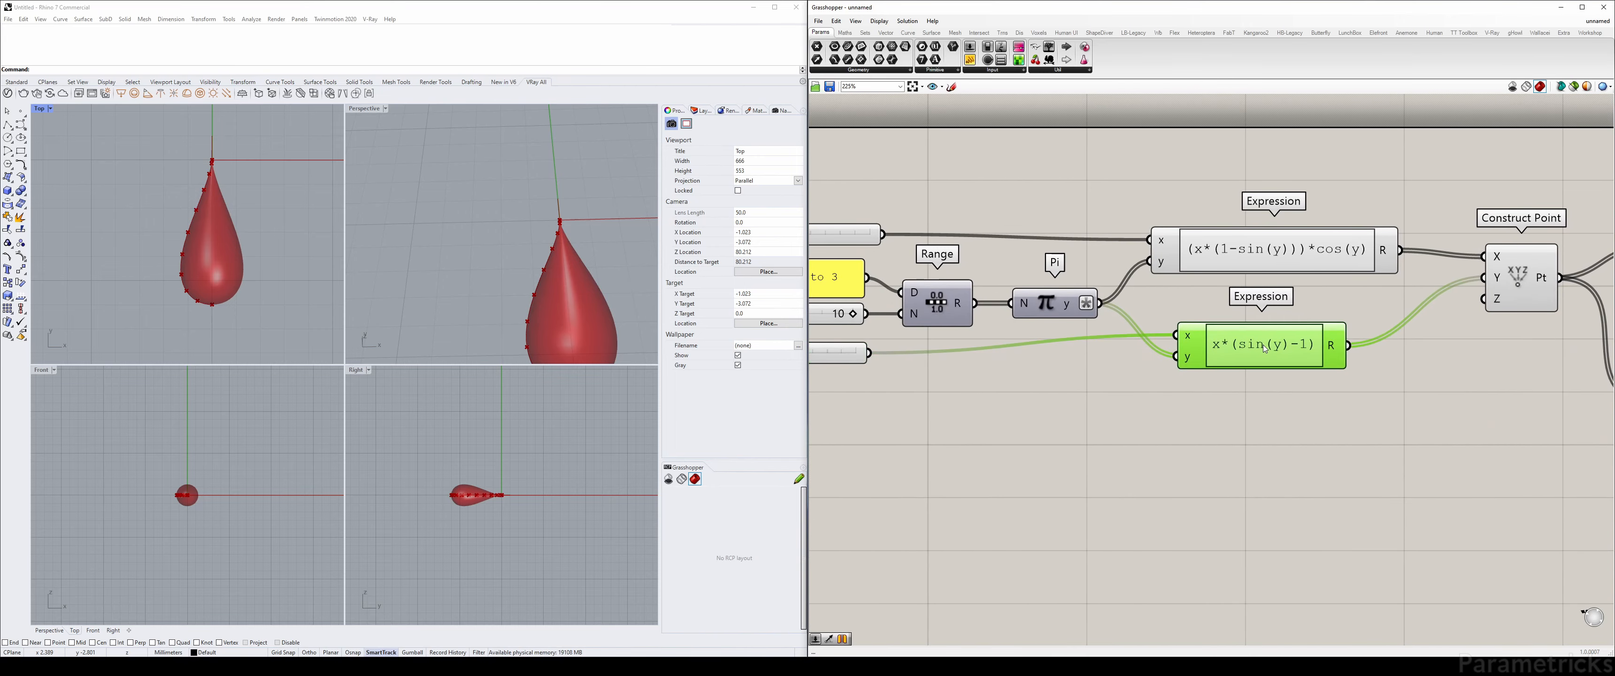
left_click_drag(1245, 255, 1249, 262)
left_click_drag(1278, 395, 1195, 246)
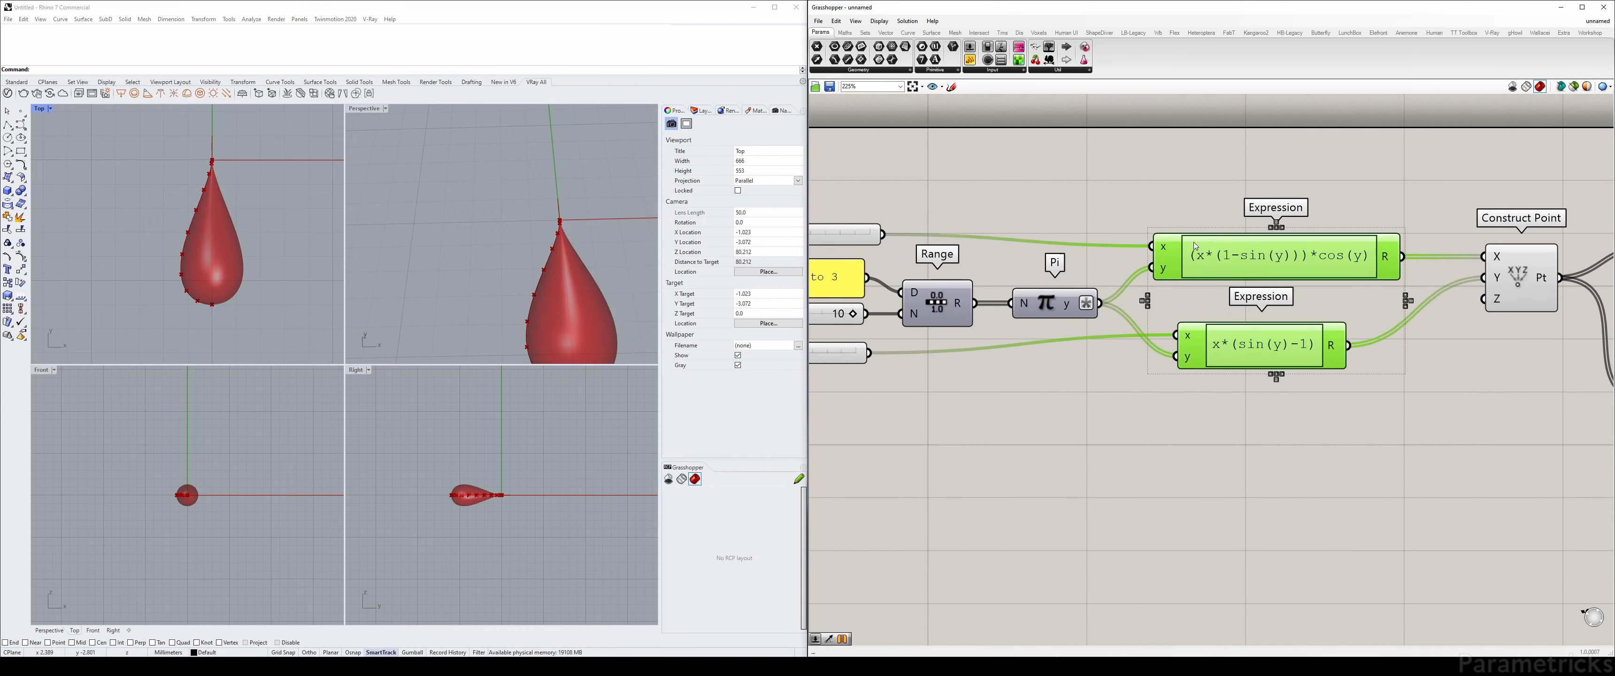
left_click(1276, 224)
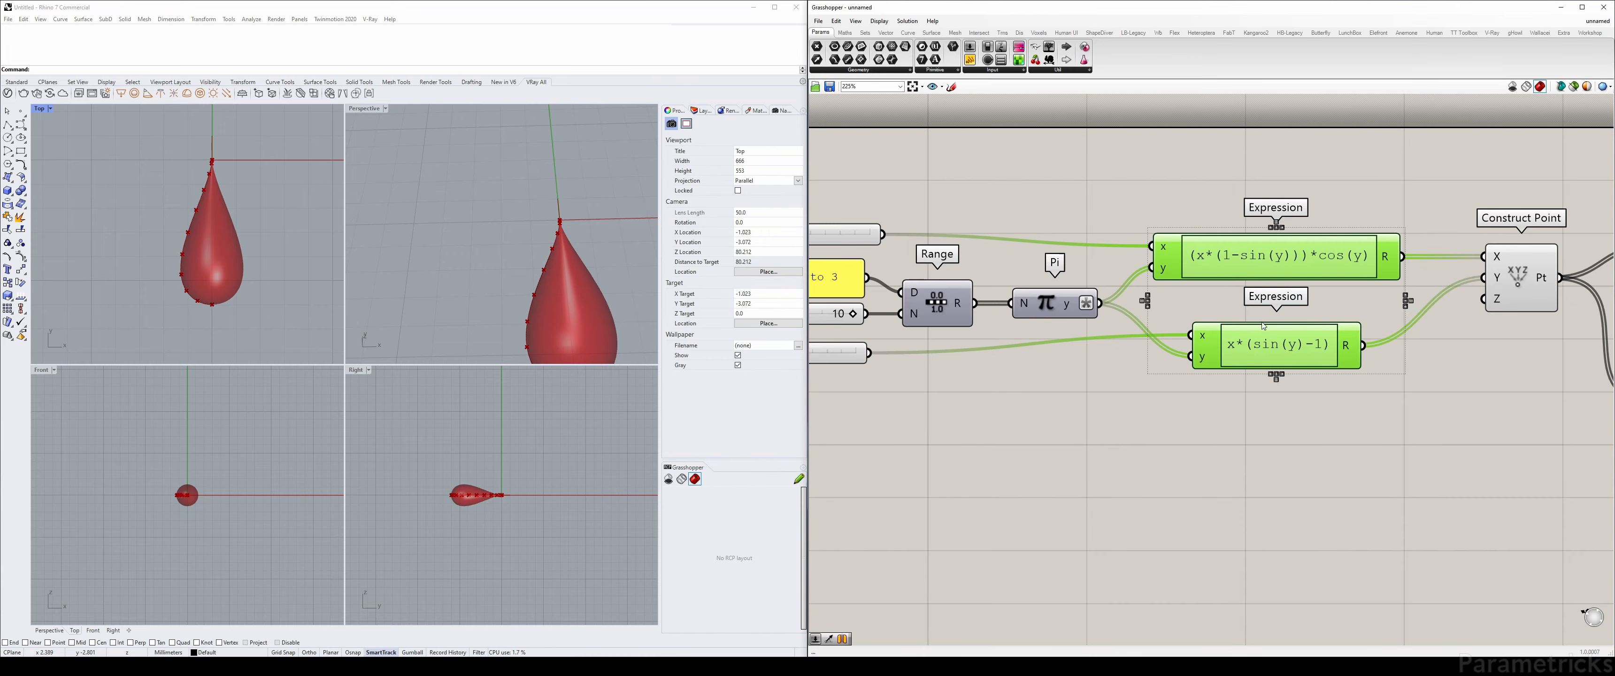
left_click(1211, 171)
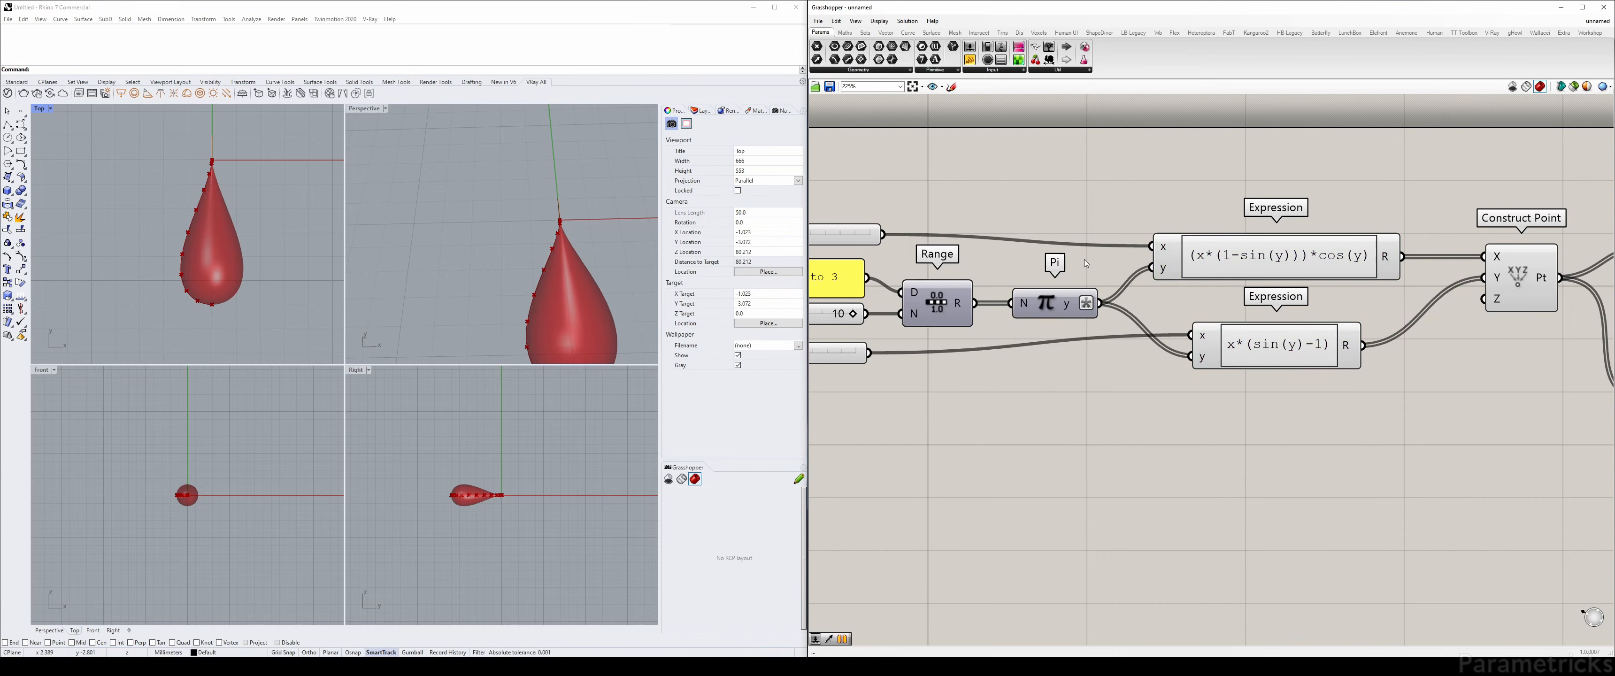
Nudge the Pi component and move the lower Expression component slightly down to widen the gap between the expressions
left_click_drag(1035, 306, 1029, 305)
right_click_drag(1179, 187, 1071, 212)
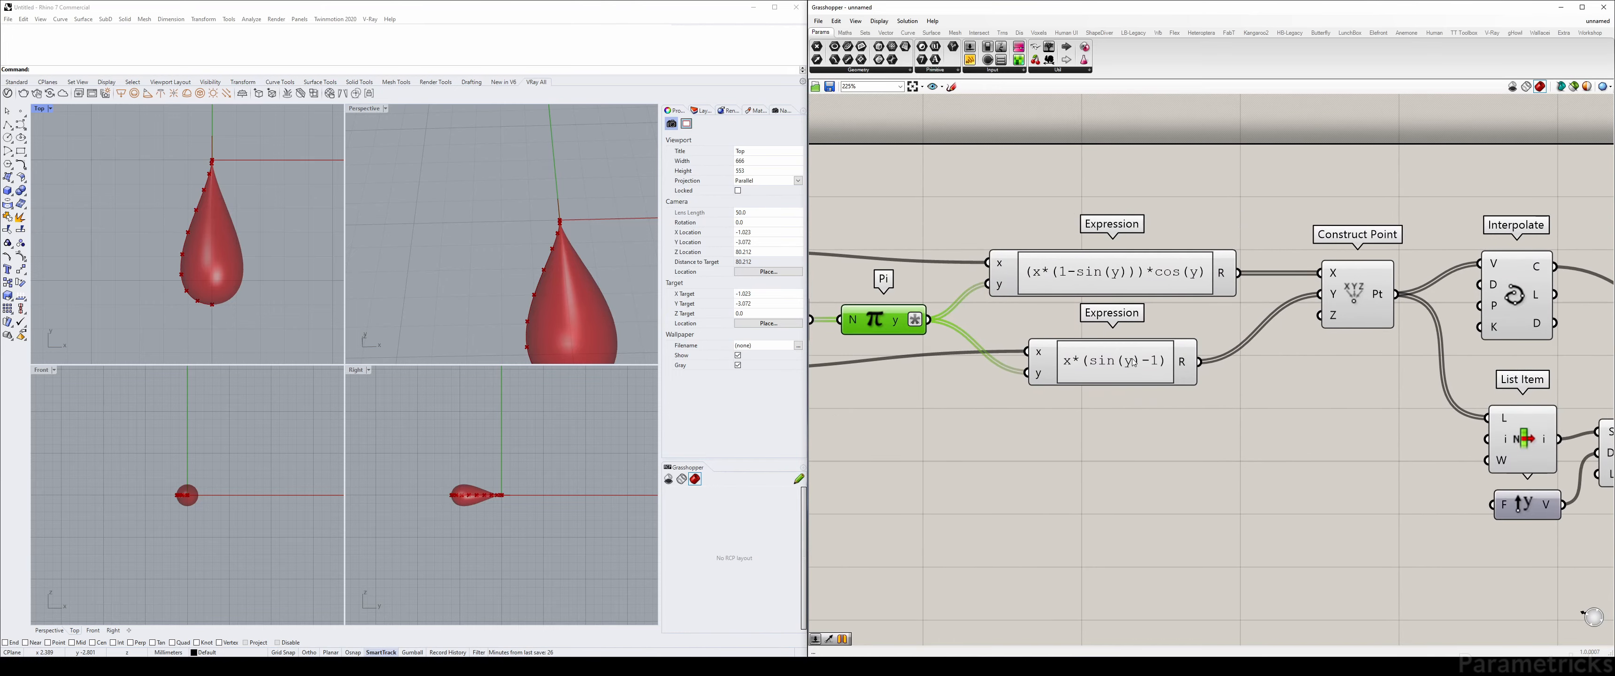
left_click_drag(1153, 170, 1130, 383)
left_click(1192, 160)
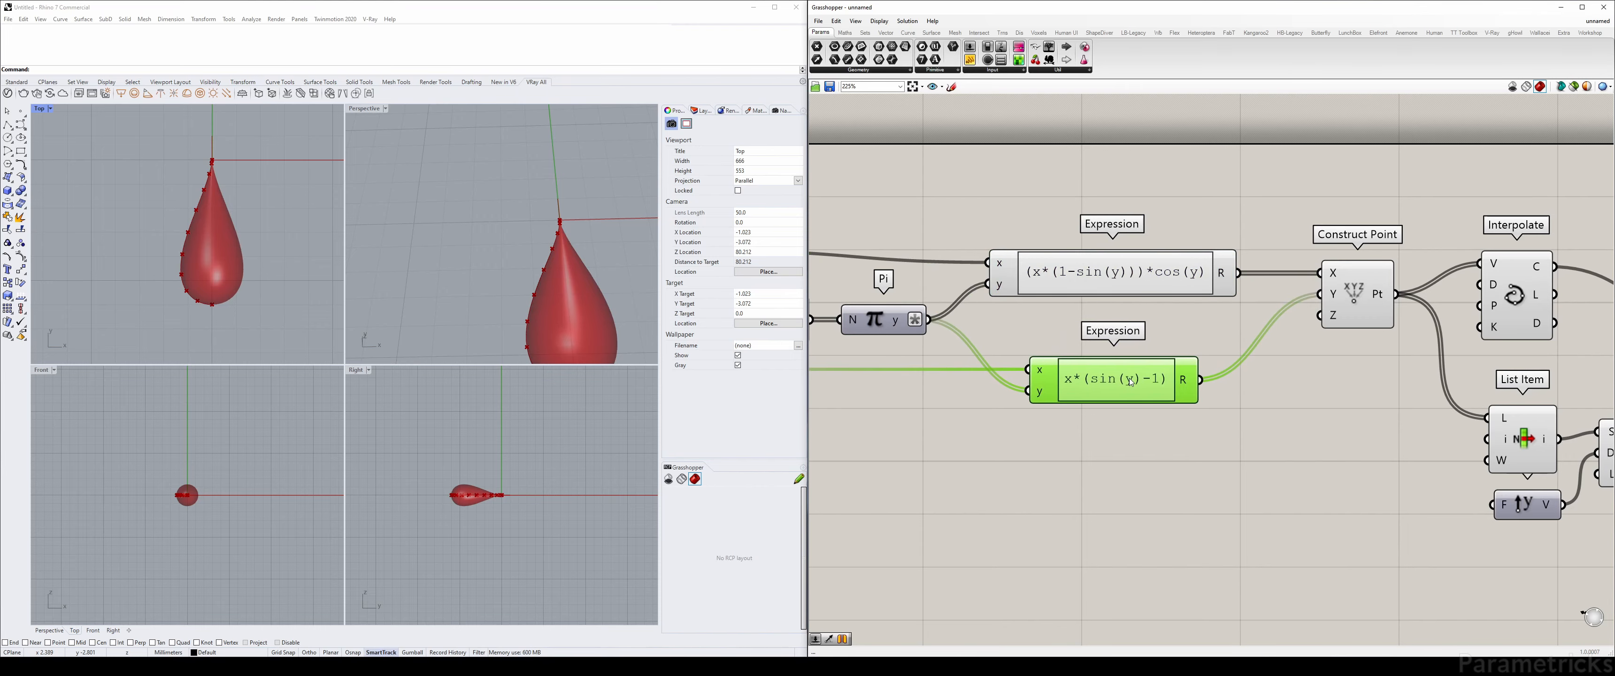
Move the Interpolate component slightly down, closer to the List Item component
right_click_drag(1331, 201, 1033, 194)
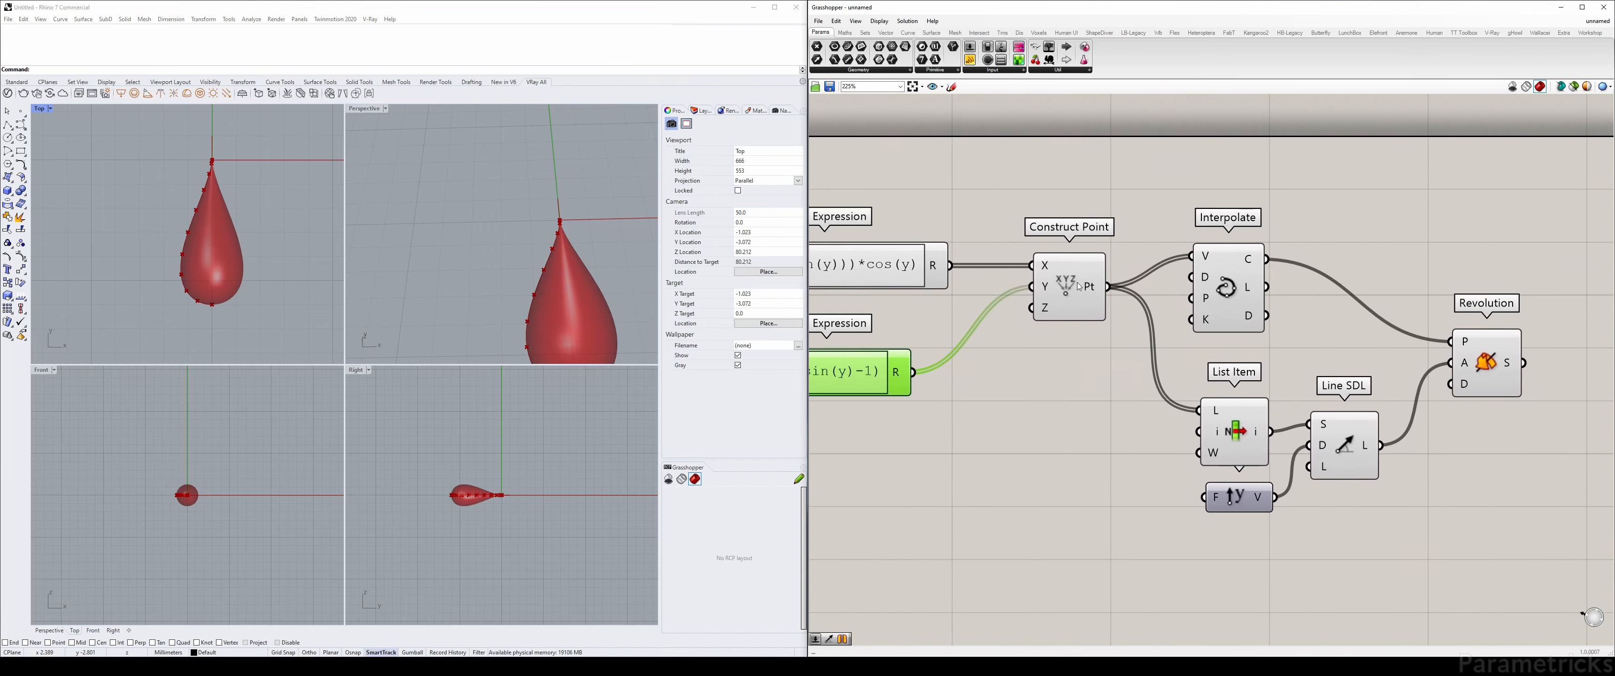
left_click(1056, 280)
right_click_drag(972, 266, 1091, 254)
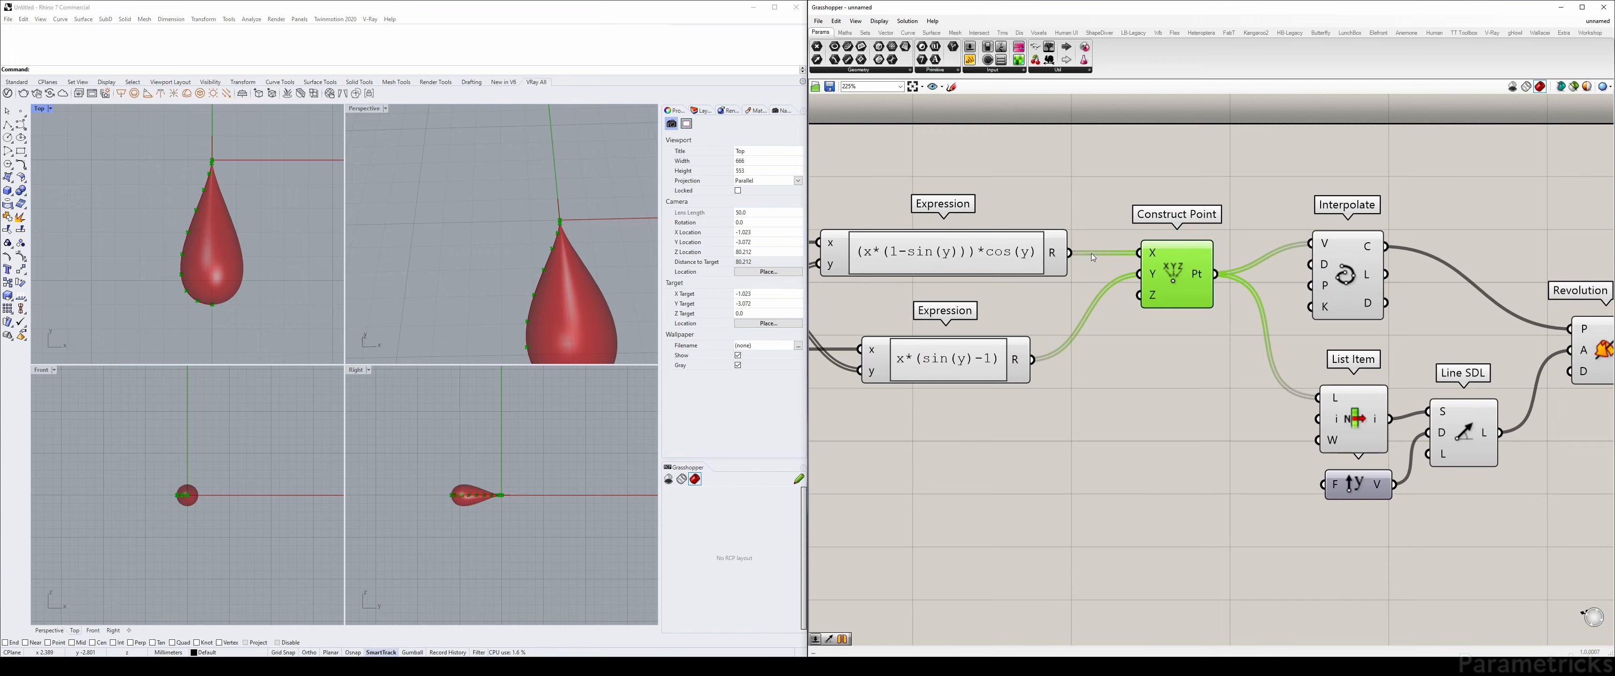
right_click_drag(1194, 222, 979, 233)
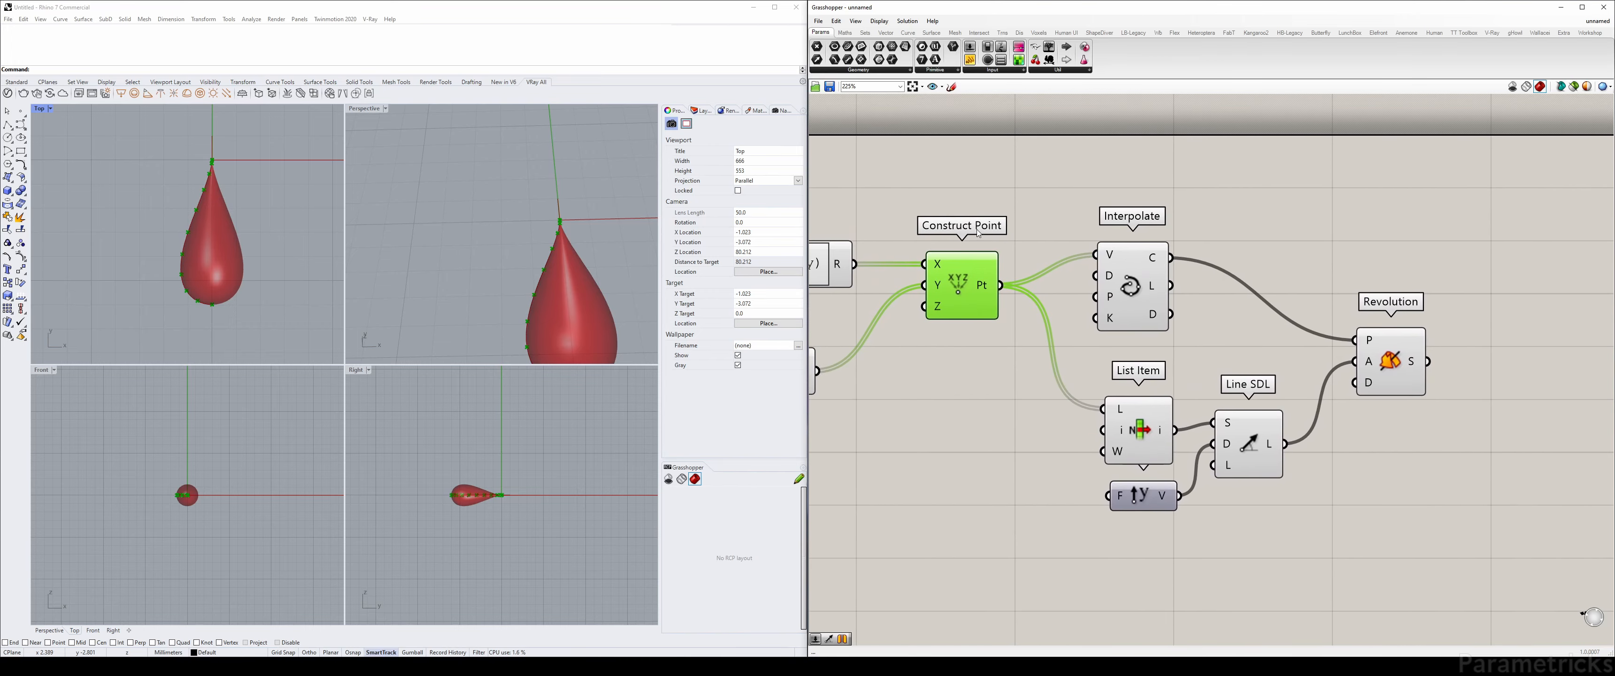
left_click(1124, 250)
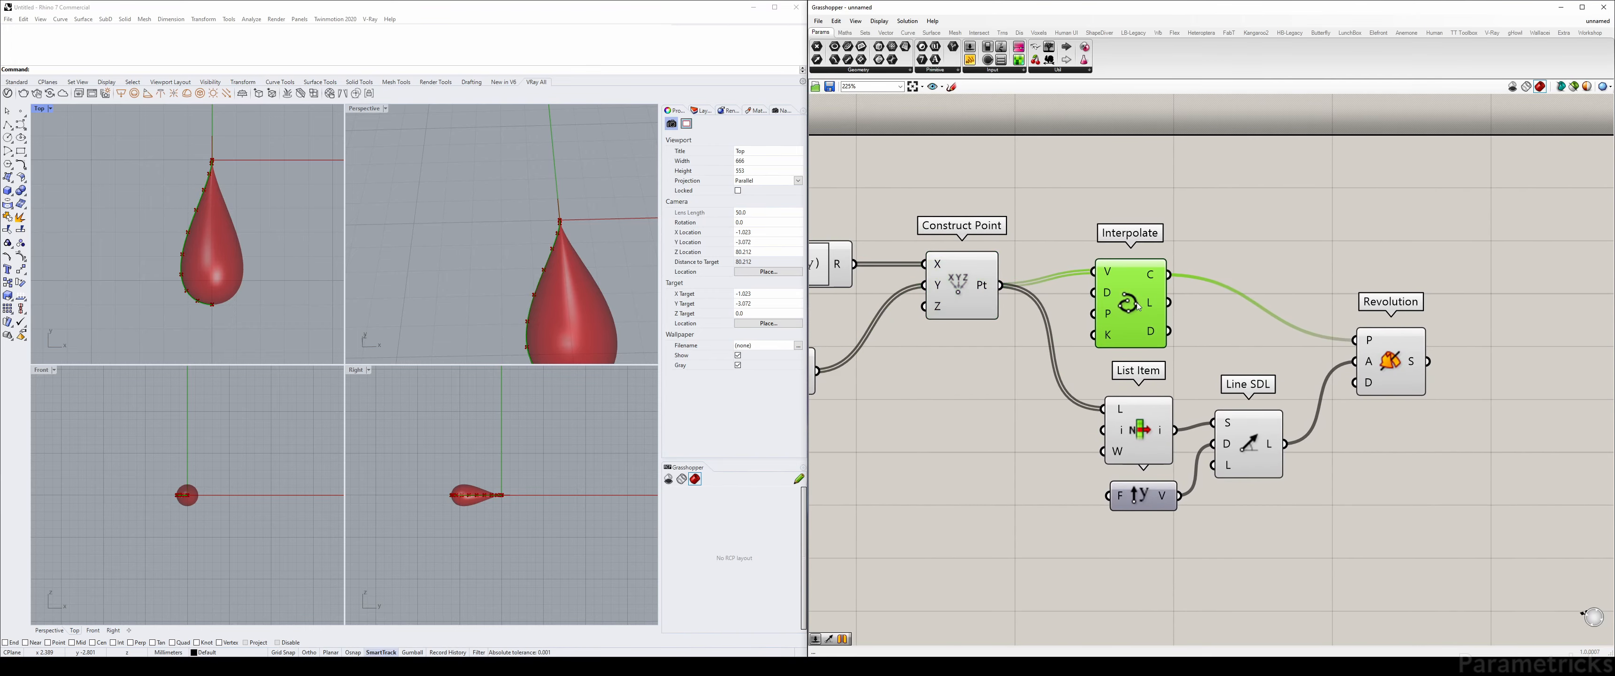
right_click_drag(1342, 343, 1245, 277)
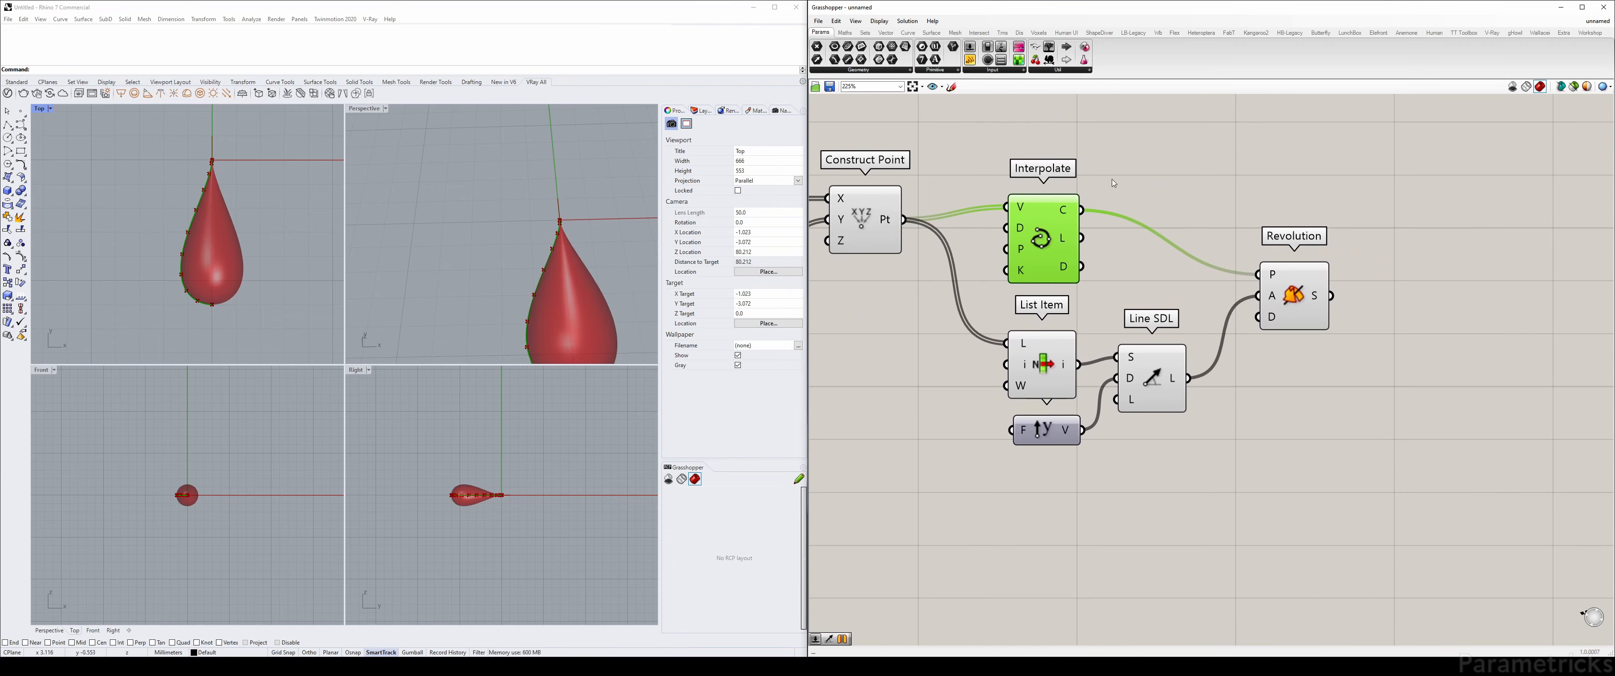
Move the whole drop definition, from the sliders to Revolution, down on the canvas as one group
scroll(1114, 182, "down", 3)
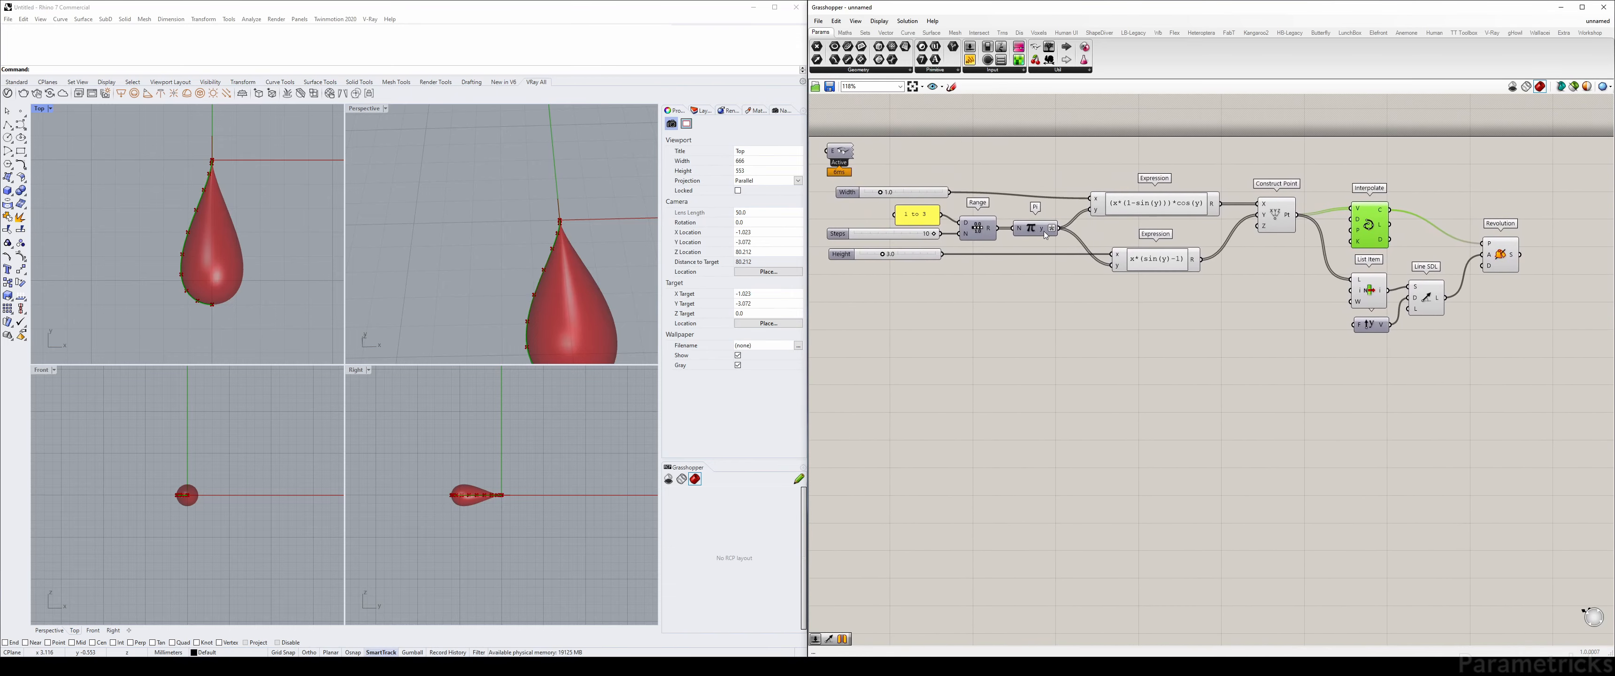
left_click_drag(1577, 396, 848, 168)
left_click_drag(1159, 196, 1157, 283)
left_click(1258, 213)
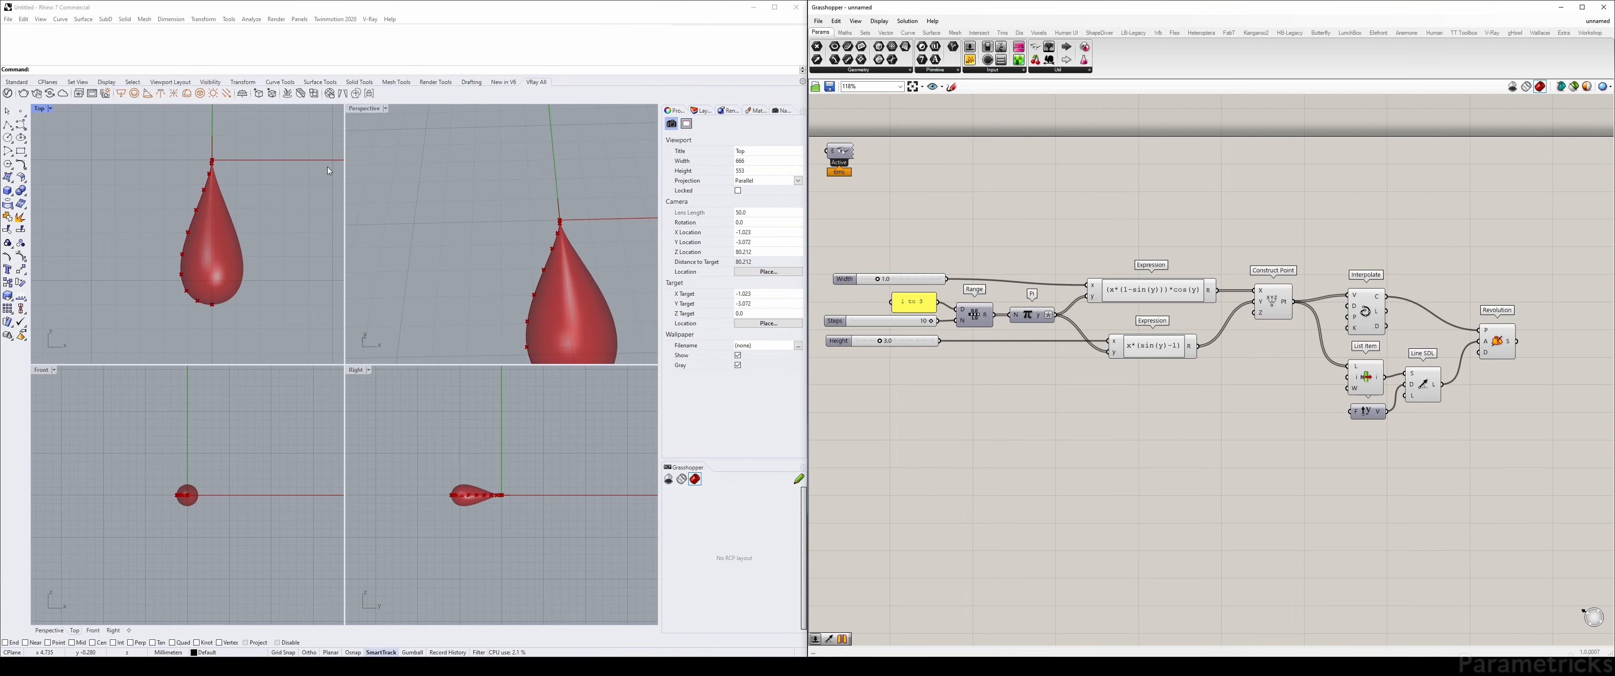
Maximize the Perspective viewport and view the drop from farther away together with the ground grid
double_click(368, 110)
right_click_drag(391, 185, 378, 305)
scroll(428, 242, "down", 5)
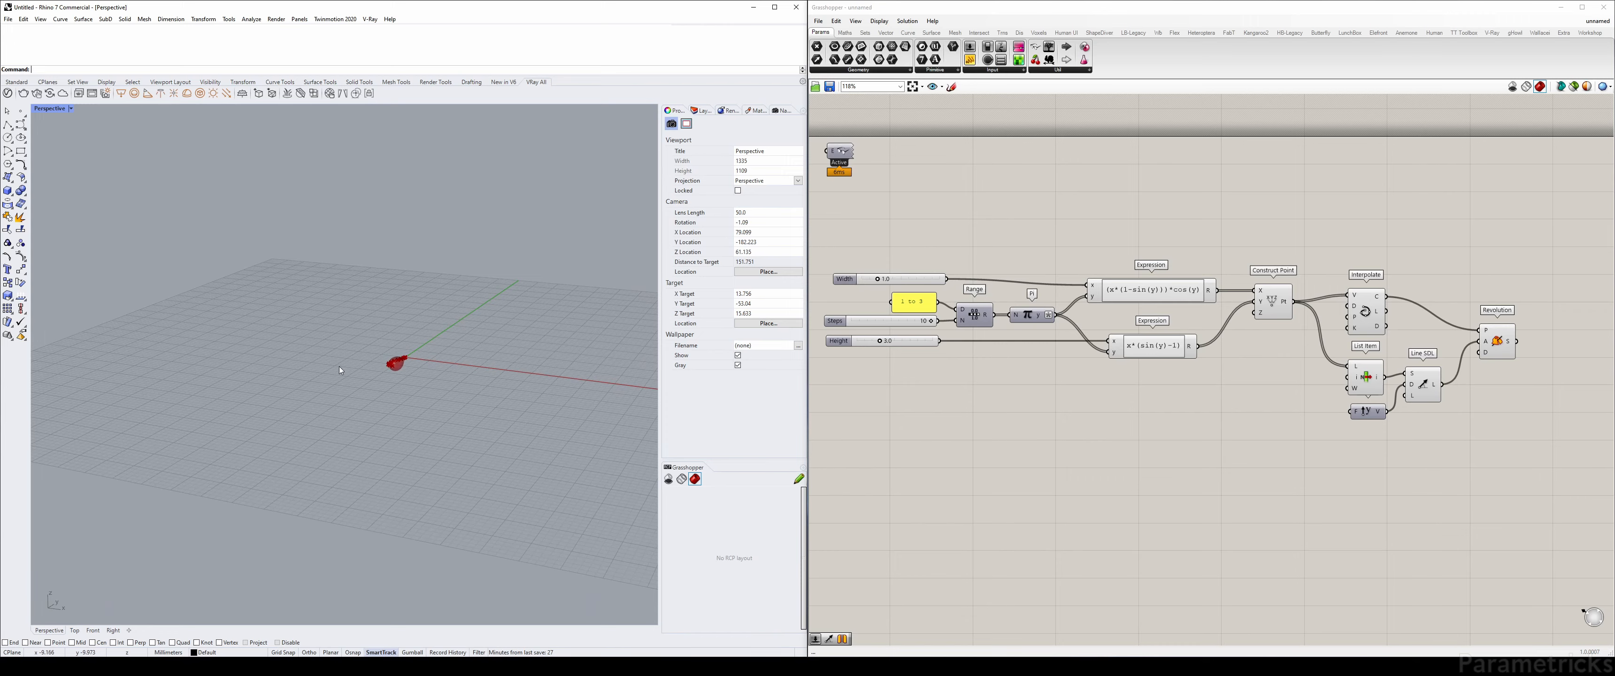
scroll(339, 366, "up", 2)
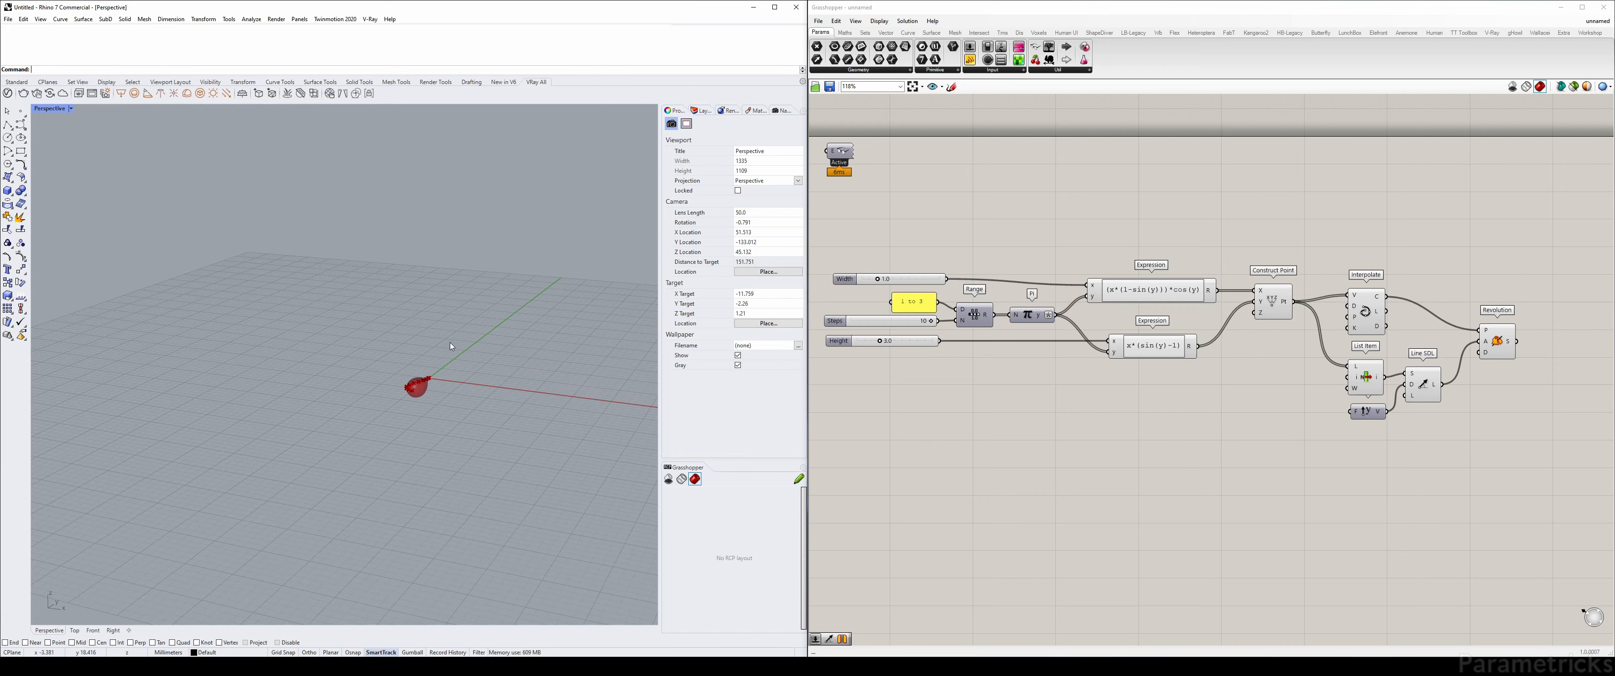
Add an Orient component and place it beside the Revolution component
right_click_drag(1463, 315, 1028, 268)
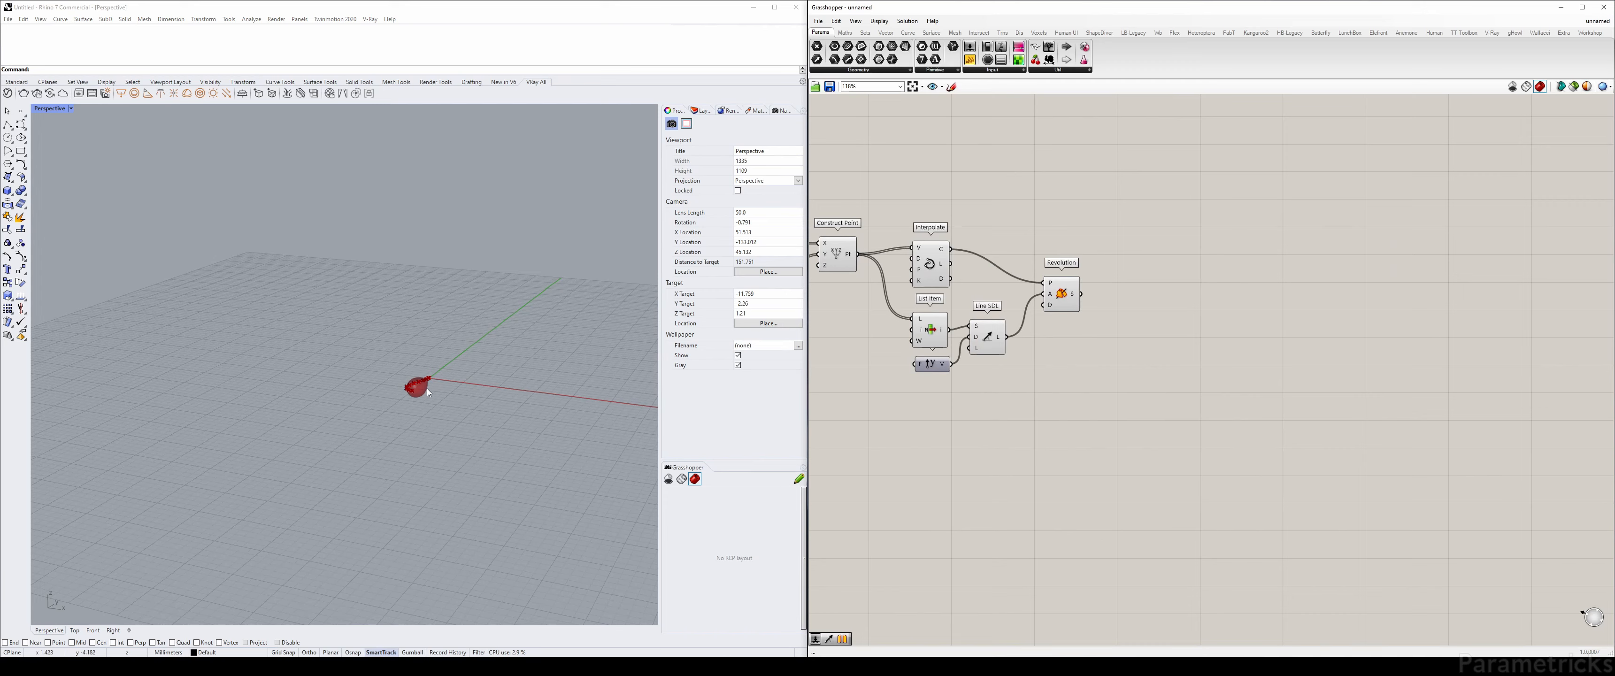
double_click(1164, 203)
type("orie")
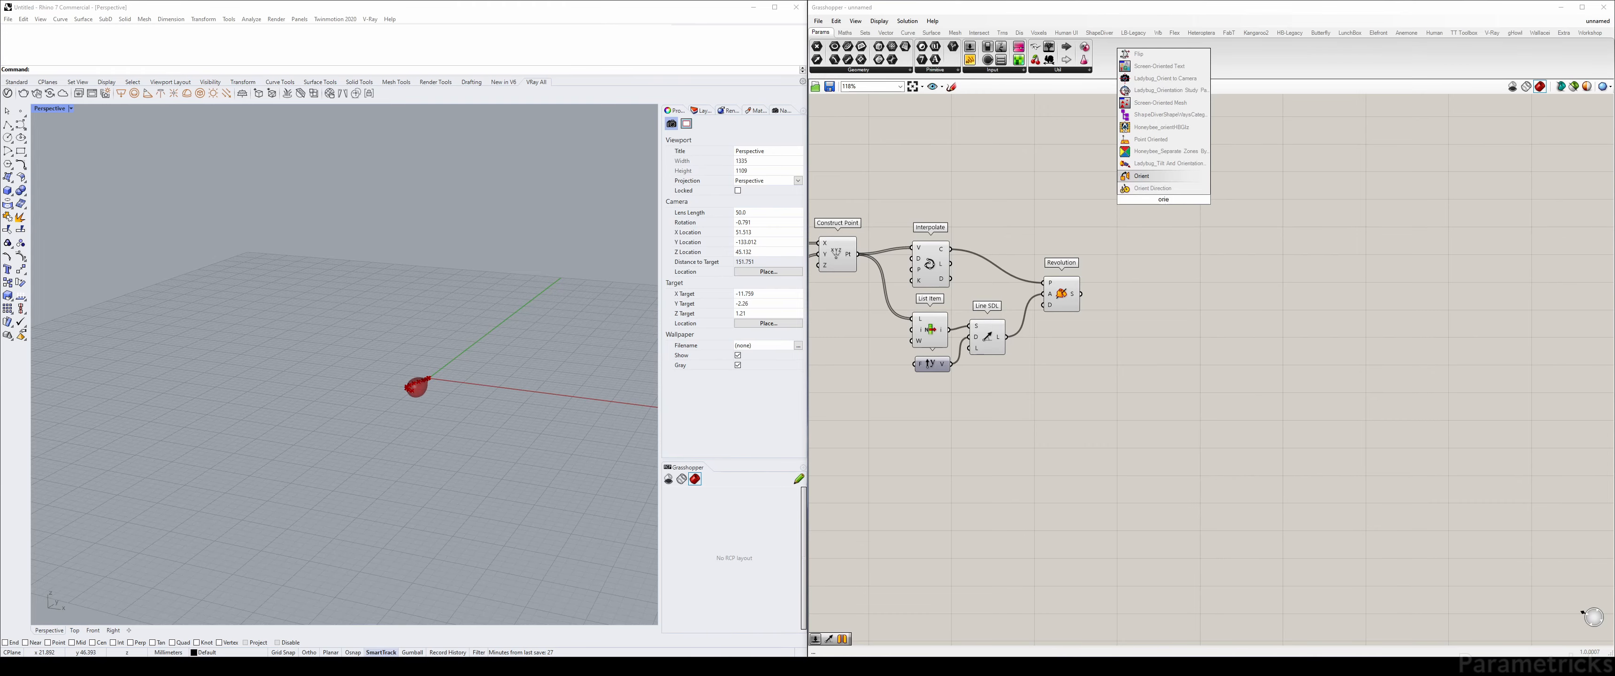
key("Return")
scroll(1164, 201, "up", 3)
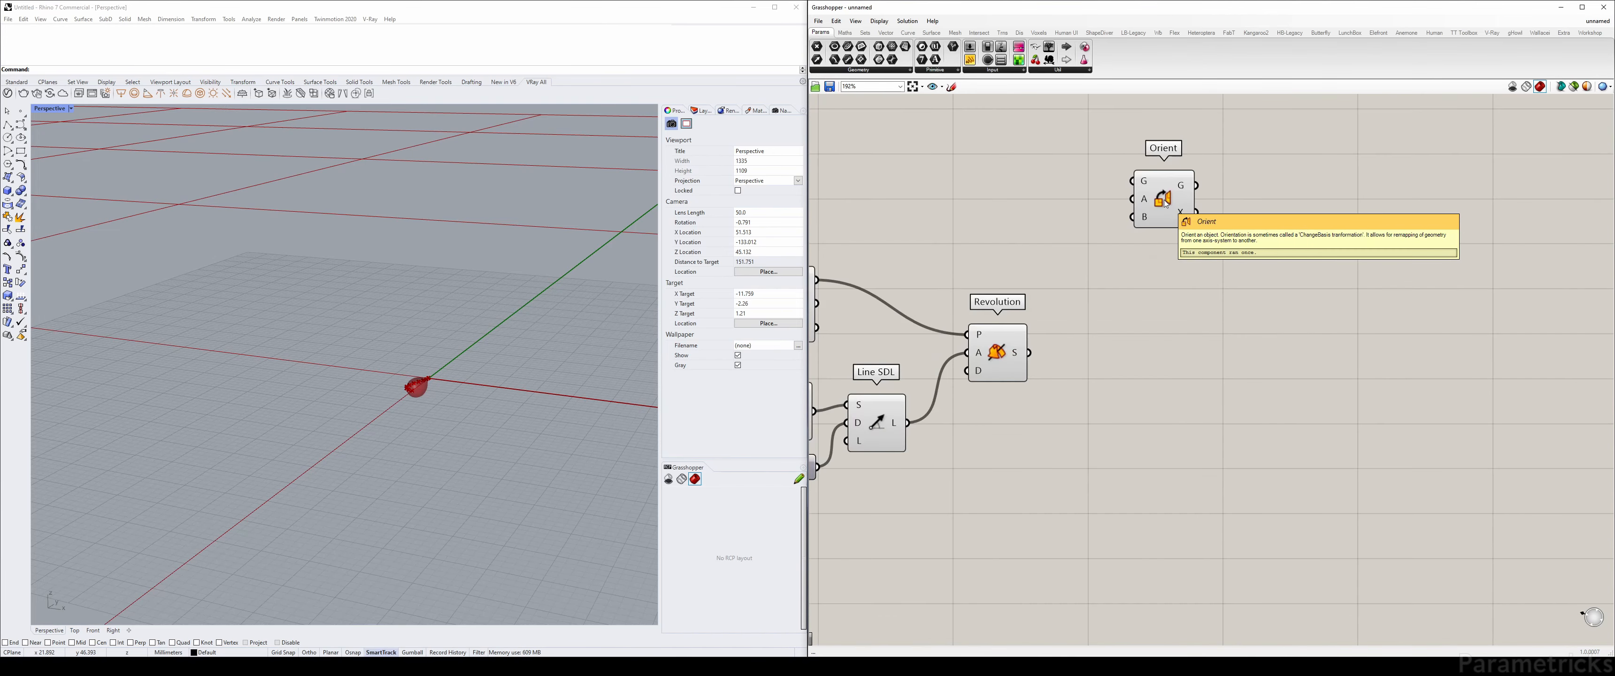
left_click_drag(1127, 192, 1157, 376)
Connect the Revolution surface output to the Orient component's geometry input and move Orient slightly into line
right_click_drag(1157, 377, 1189, 247)
scroll(1144, 233, "down", 3)
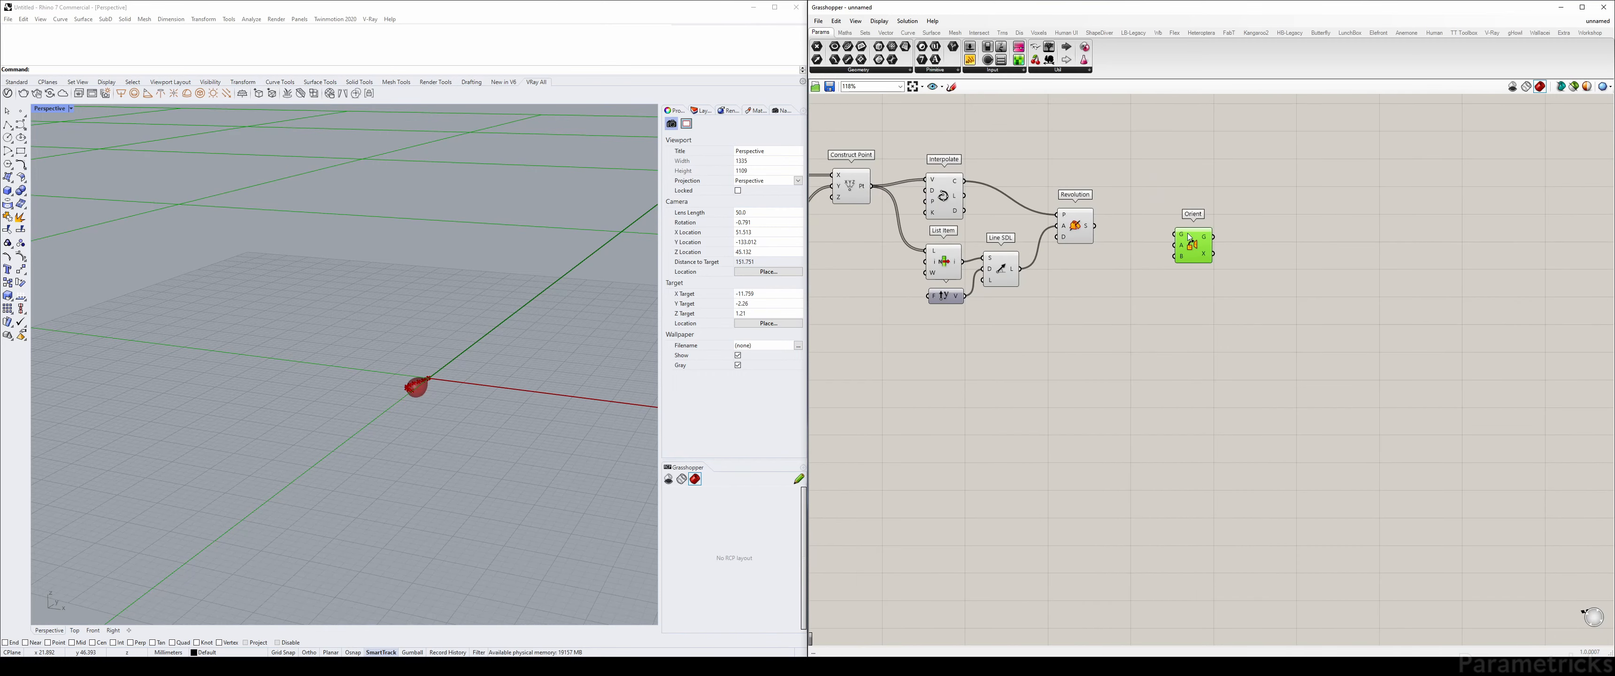
scroll(1187, 236, "up", 2)
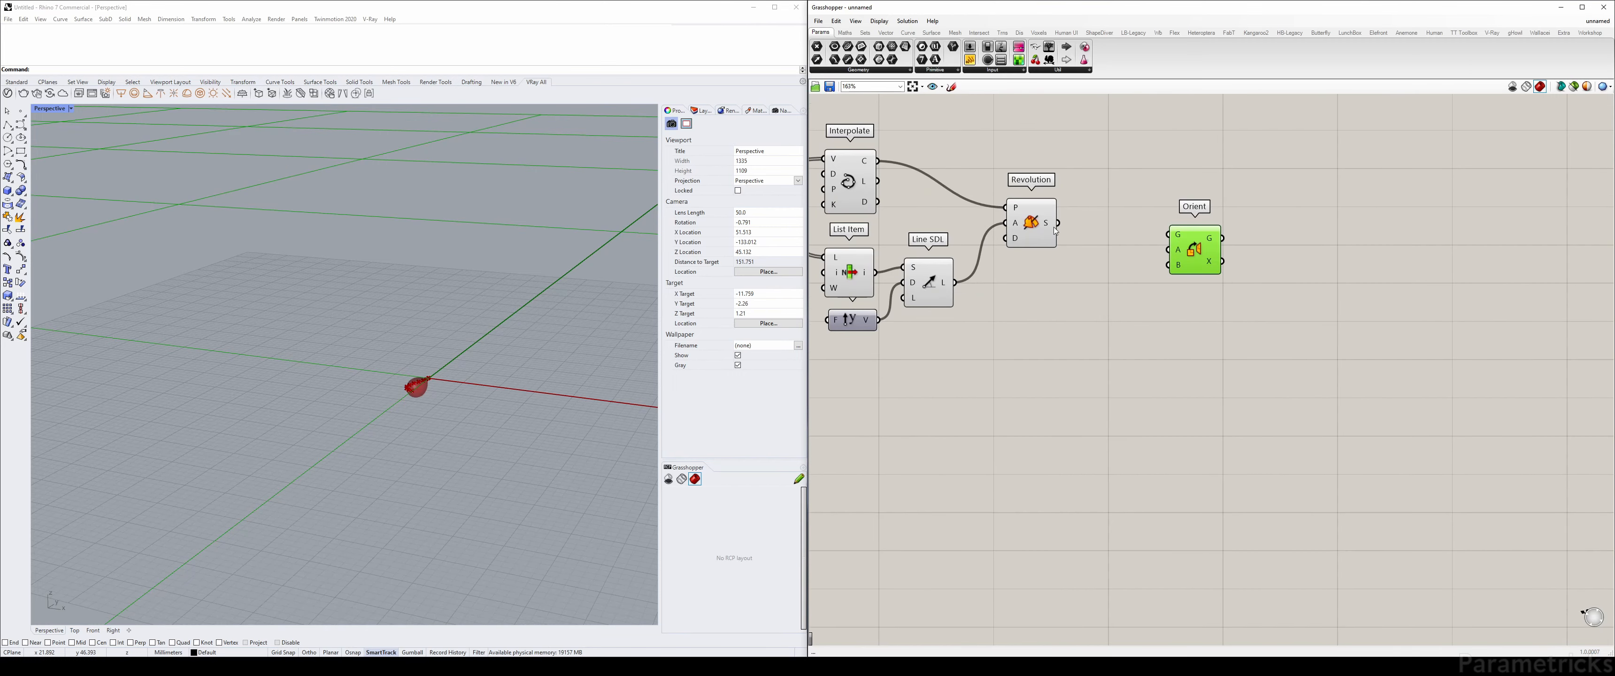
left_click_drag(1058, 223, 1200, 244)
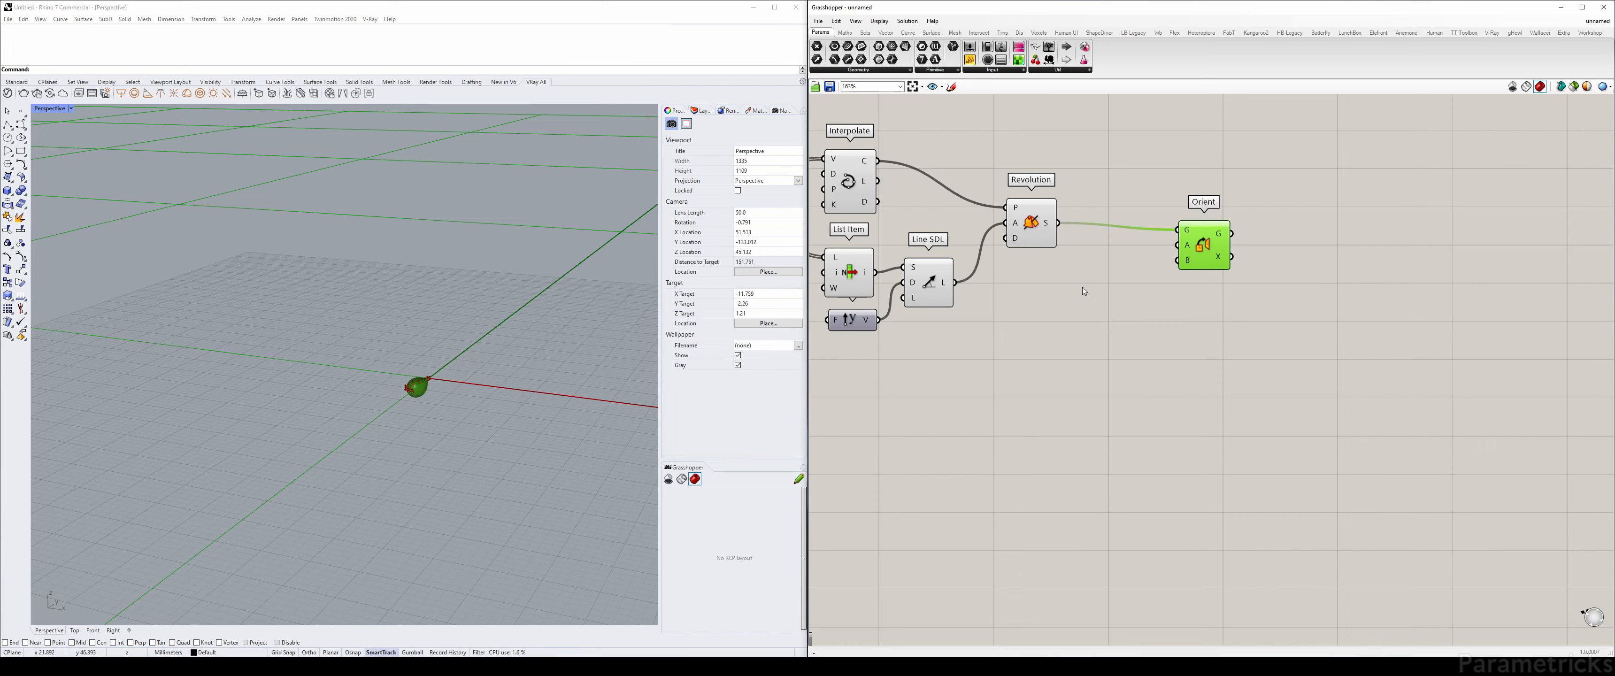
right_click_drag(1084, 291, 1193, 273)
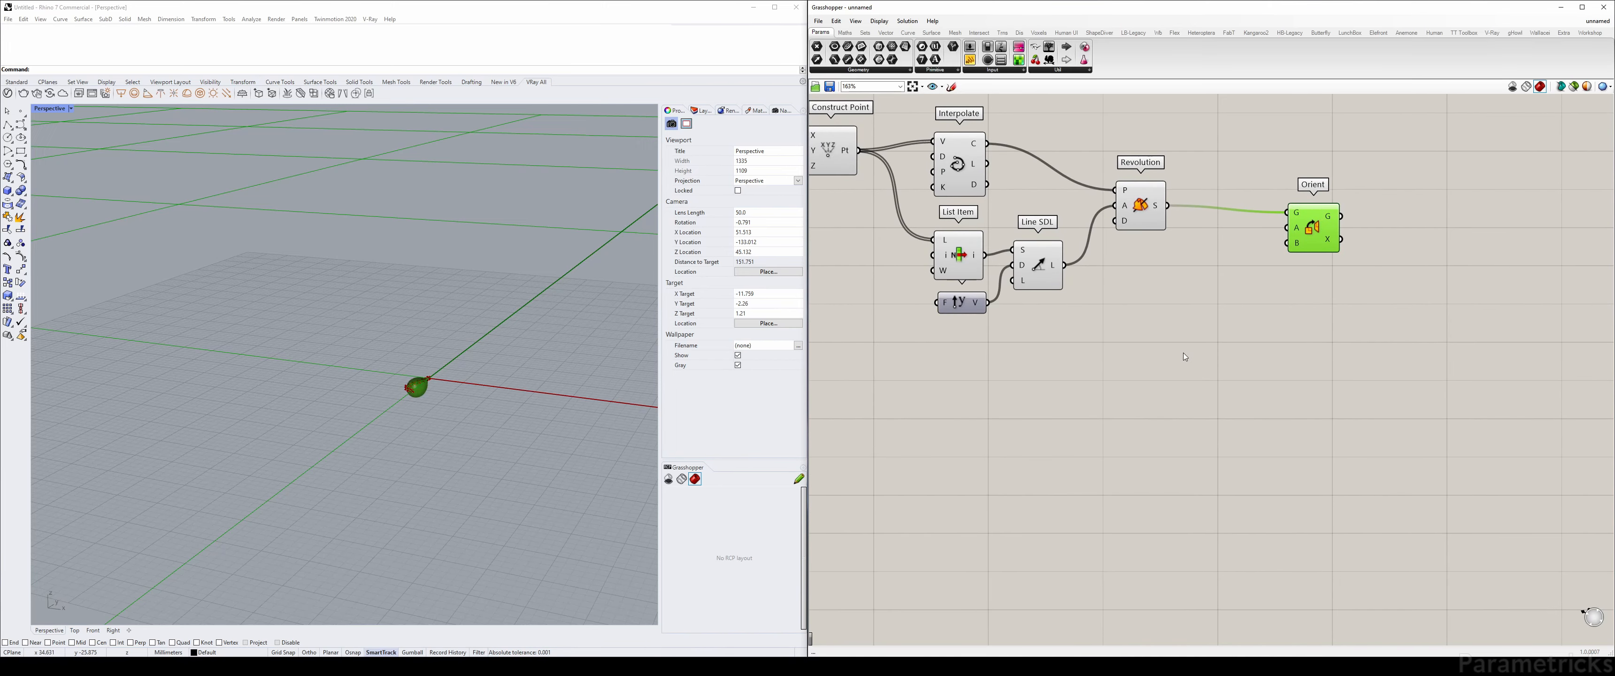
Add an XY Plane component and place it directly below the Revolution component
double_click(1199, 354)
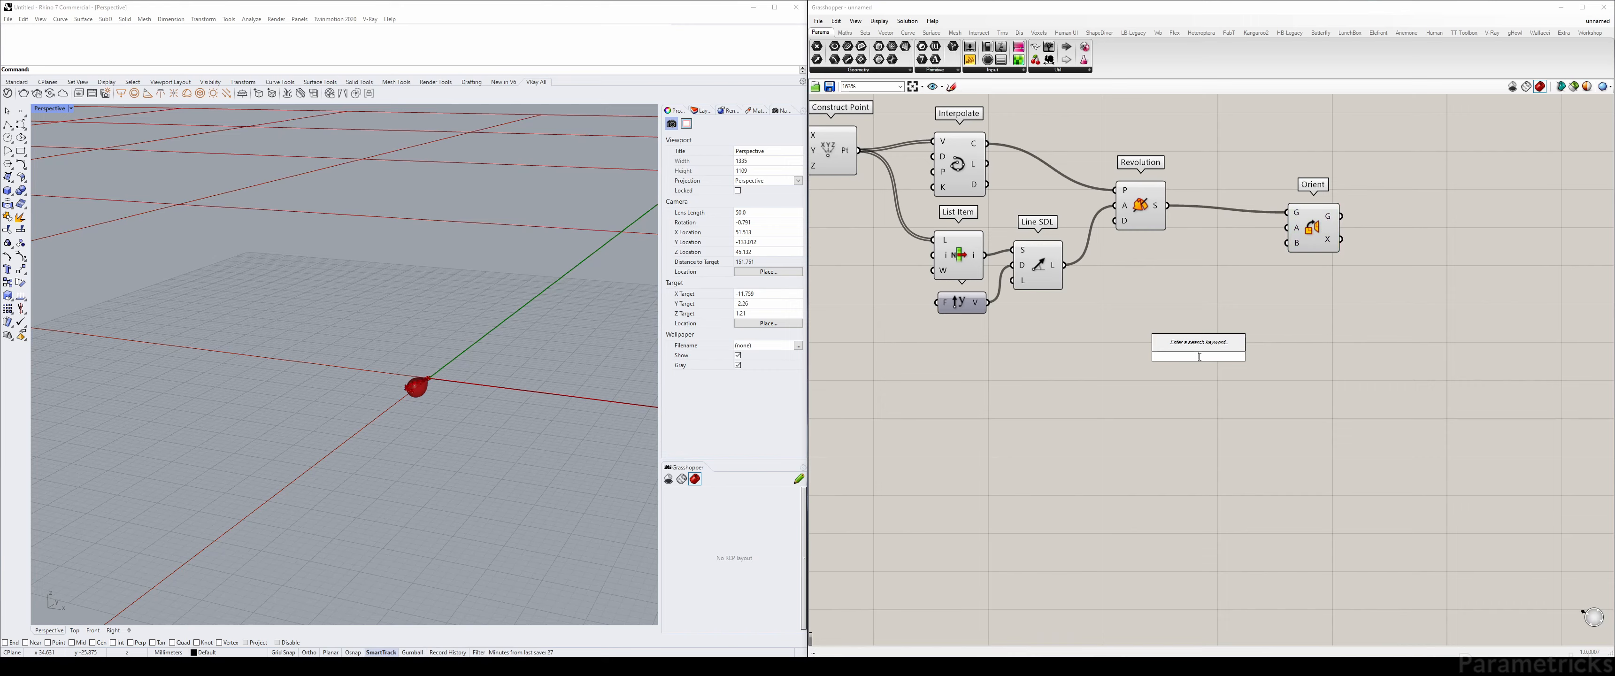
type("xy plane")
key("Return")
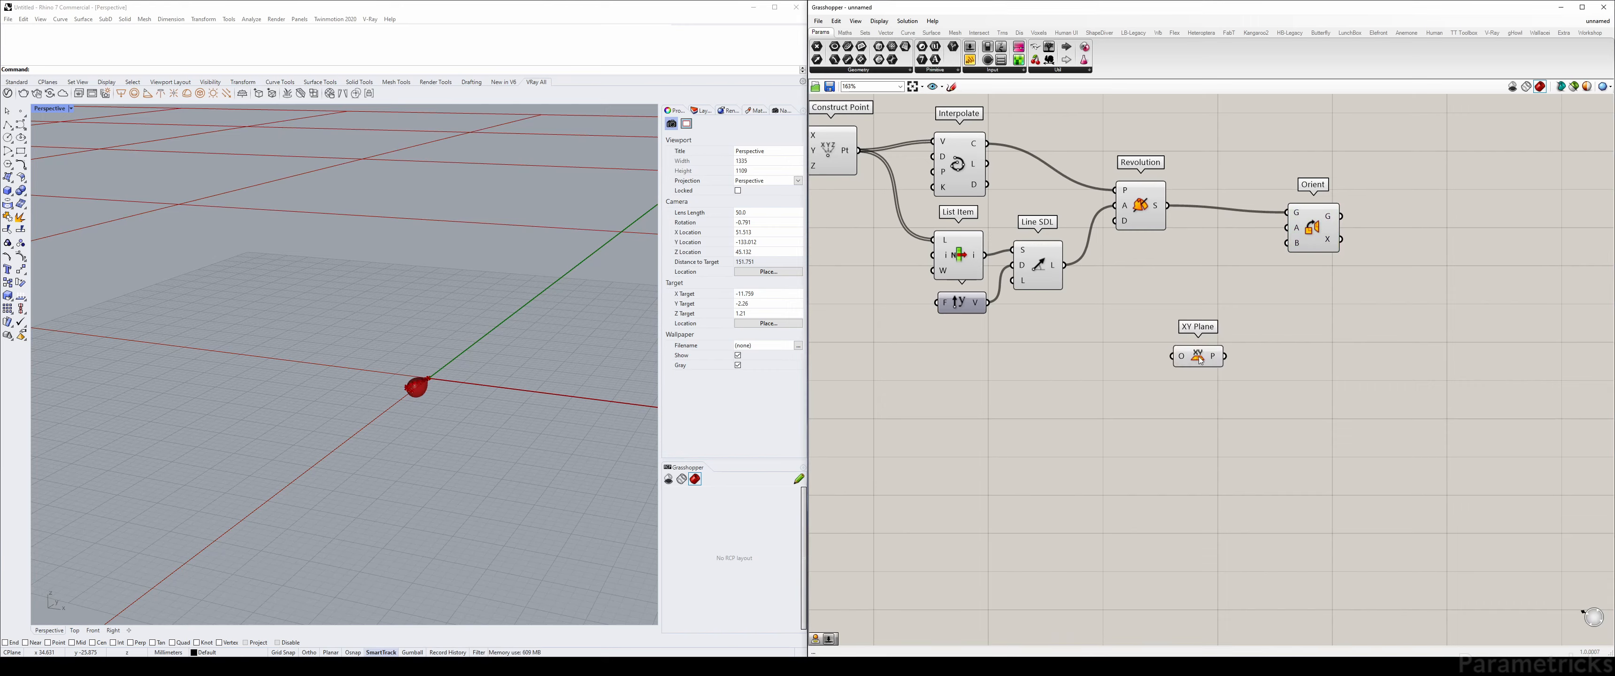
left_click_drag(1199, 359, 1118, 140)
right_click_drag(1078, 128, 1149, 231)
left_click_drag(1188, 241, 1214, 408)
right_click_drag(1057, 360, 914, 290)
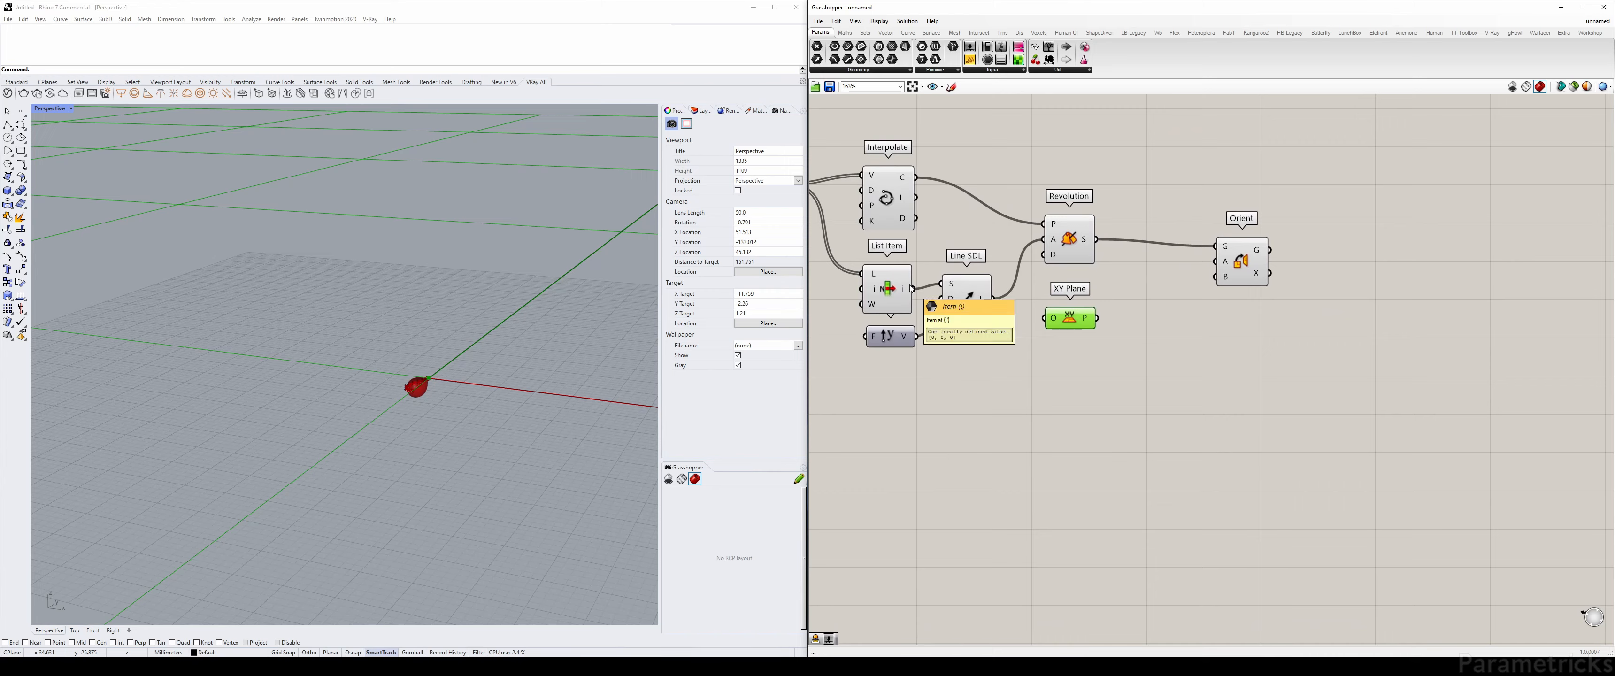
Connect the List Item output point to the XY Plane origin, and nudge XY Plane and Line SDL into place
left_click(880, 290)
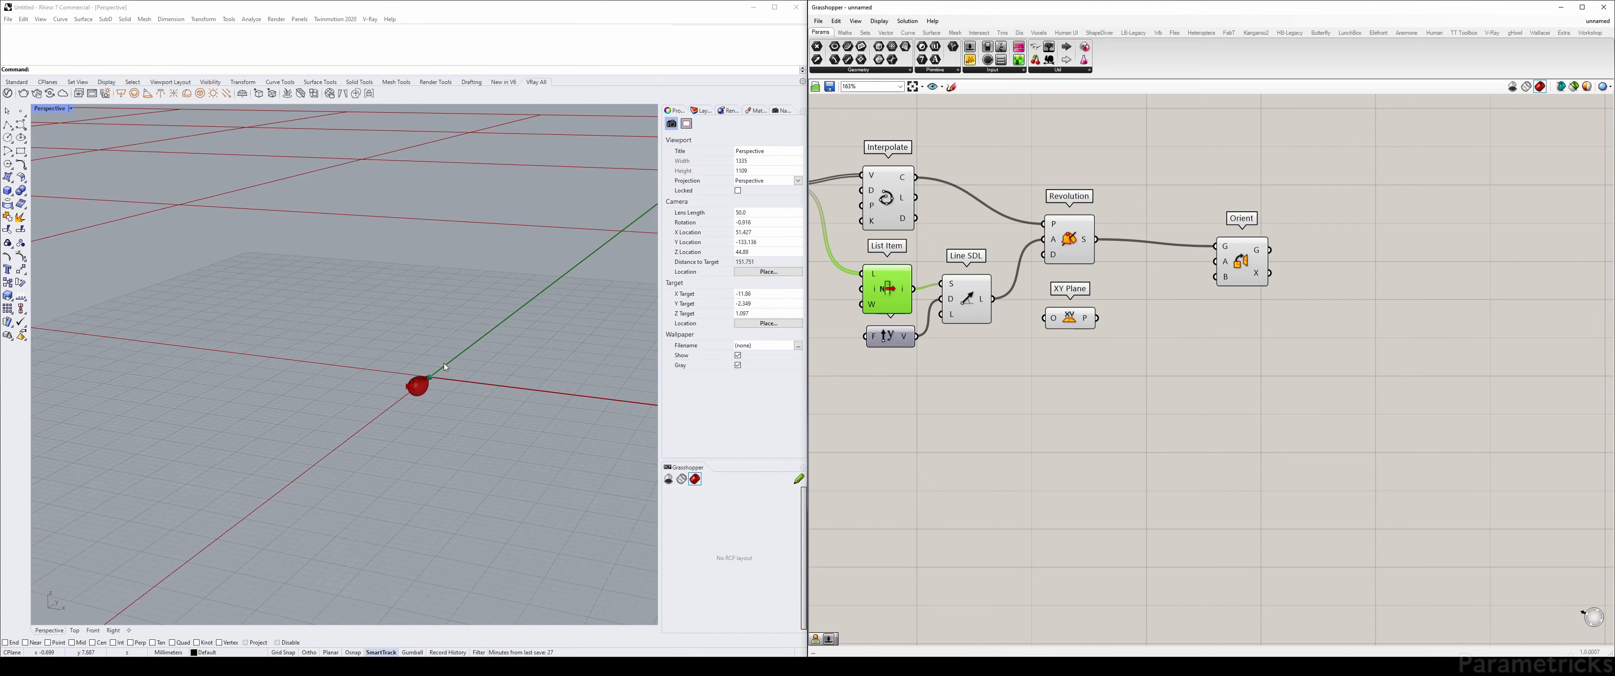
right_click_drag(445, 367, 441, 407)
left_click_drag(916, 291, 1043, 317)
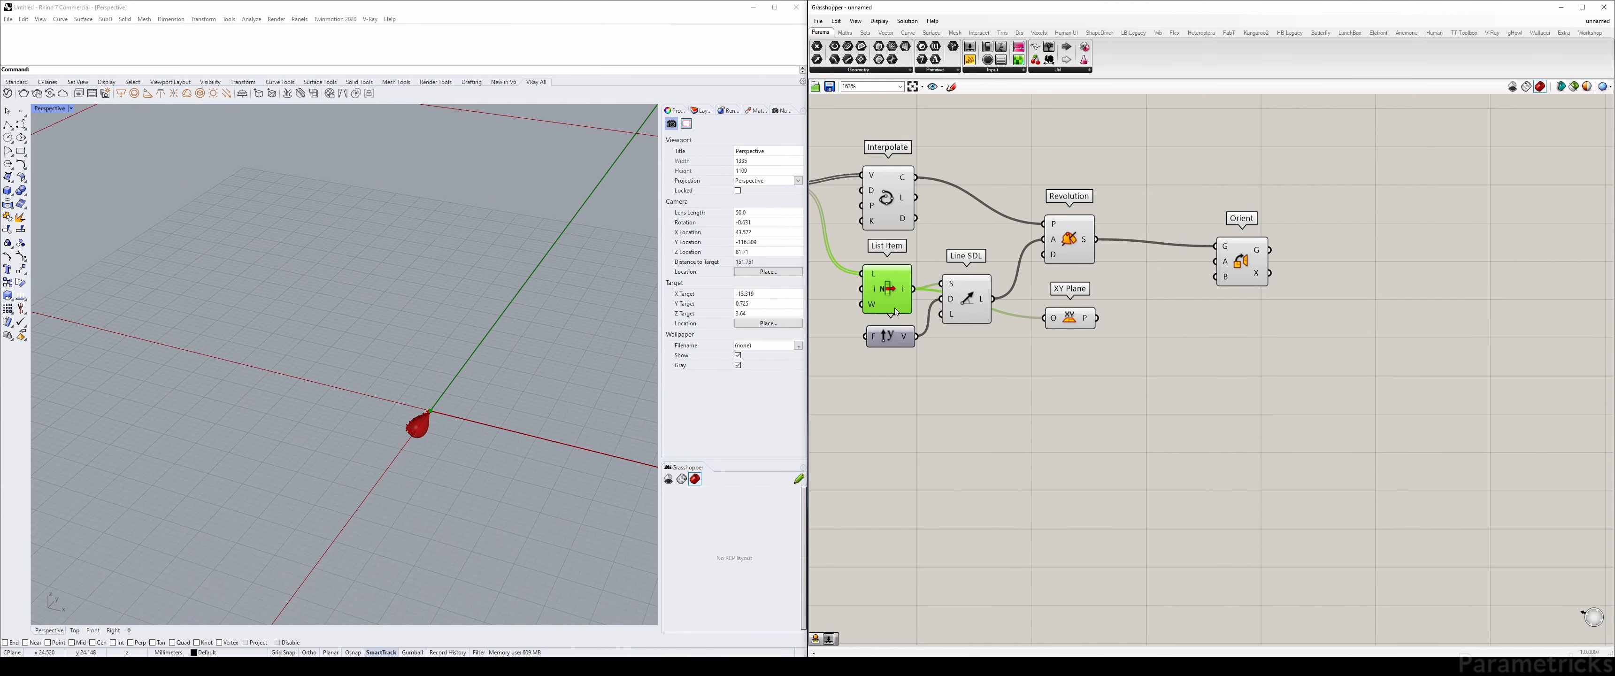
left_click(966, 296)
left_click_drag(1069, 316, 1067, 312)
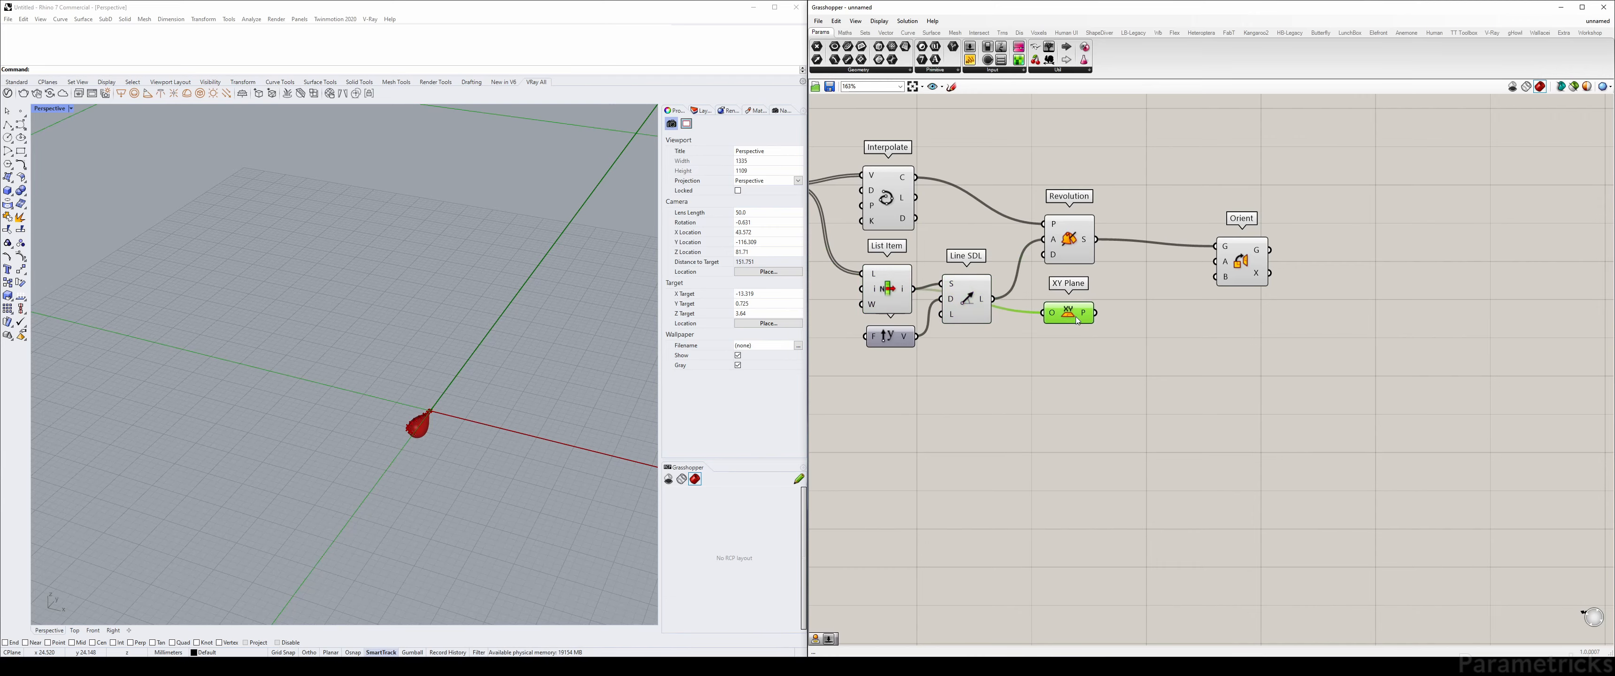
left_click_drag(962, 300, 970, 300)
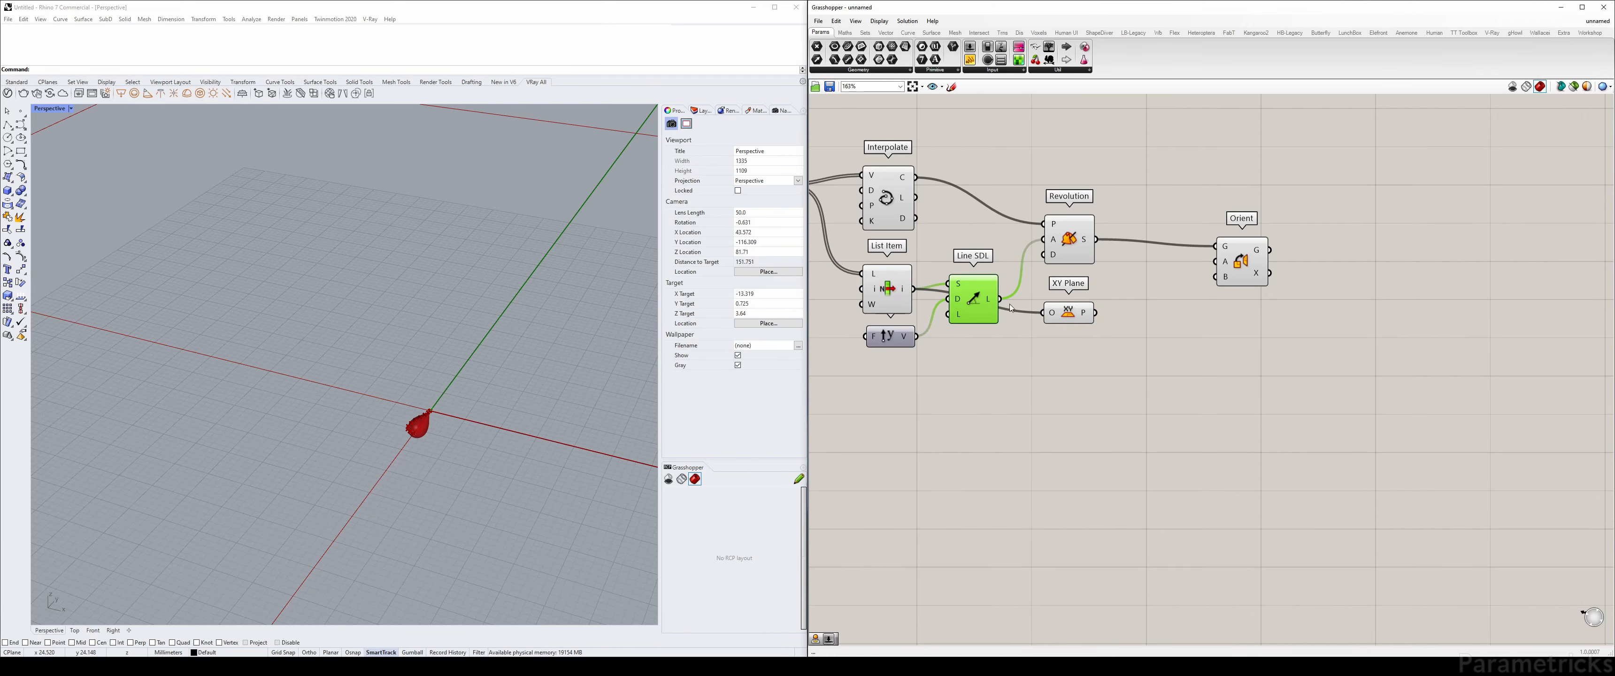
Connect the XY Plane output to input A of Orient as the source plane and nudge XY Plane slightly
left_click(1263, 263)
scroll(1238, 276, "up", 3)
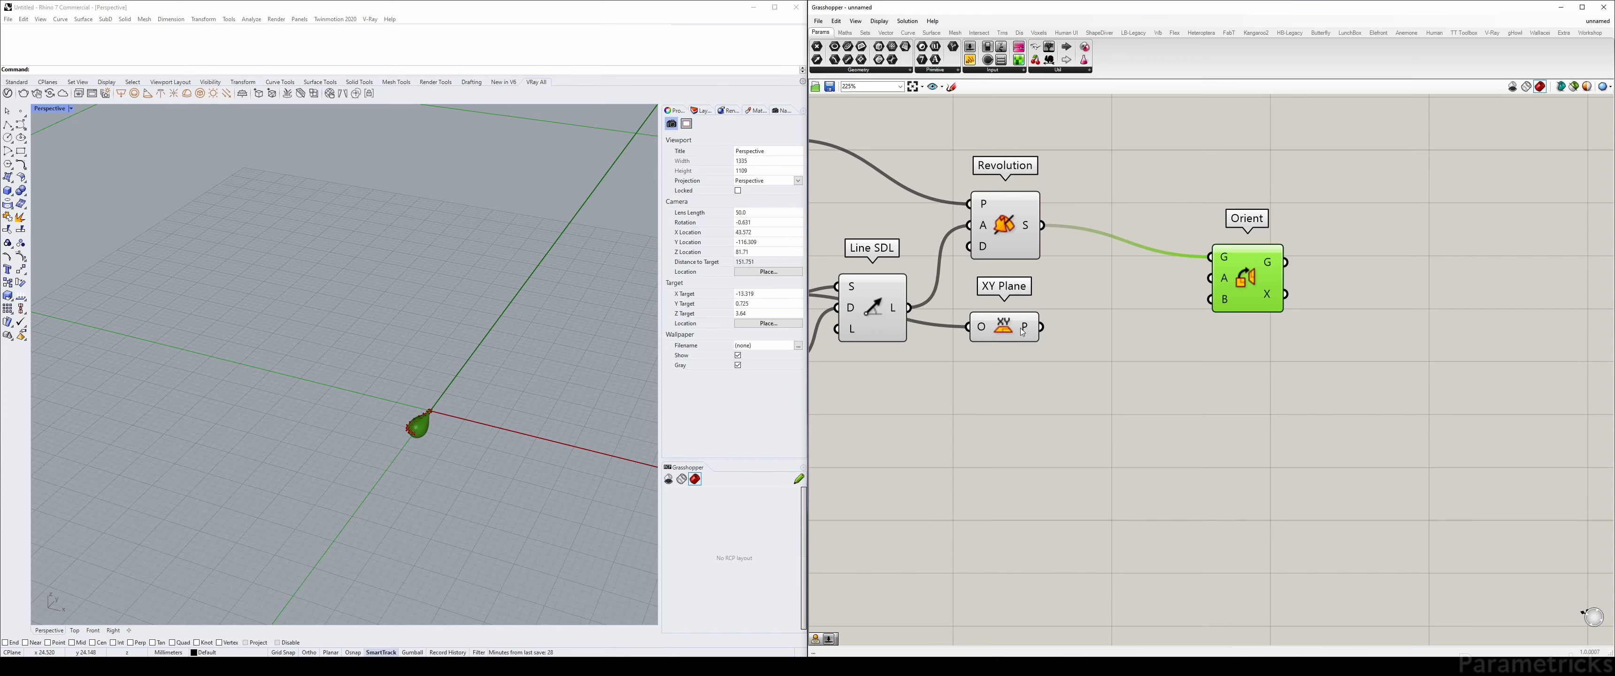
left_click_drag(1041, 326, 1210, 279)
left_click_drag(1003, 327, 1000, 323)
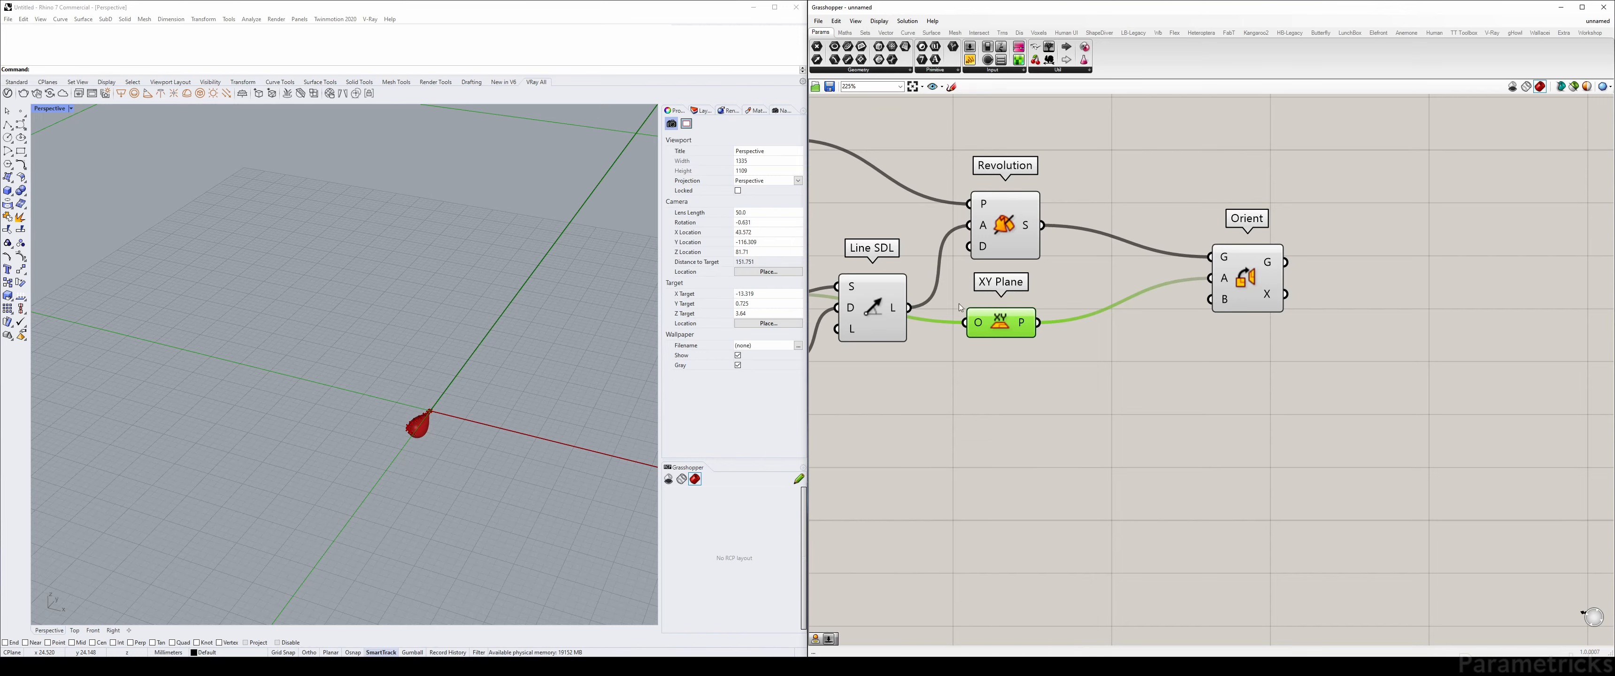
Move the Orient component closer to Revolution and straighten the XY Plane component beneath it
scroll(1159, 244, "down", 5)
right_click_drag(1159, 241, 855, 248)
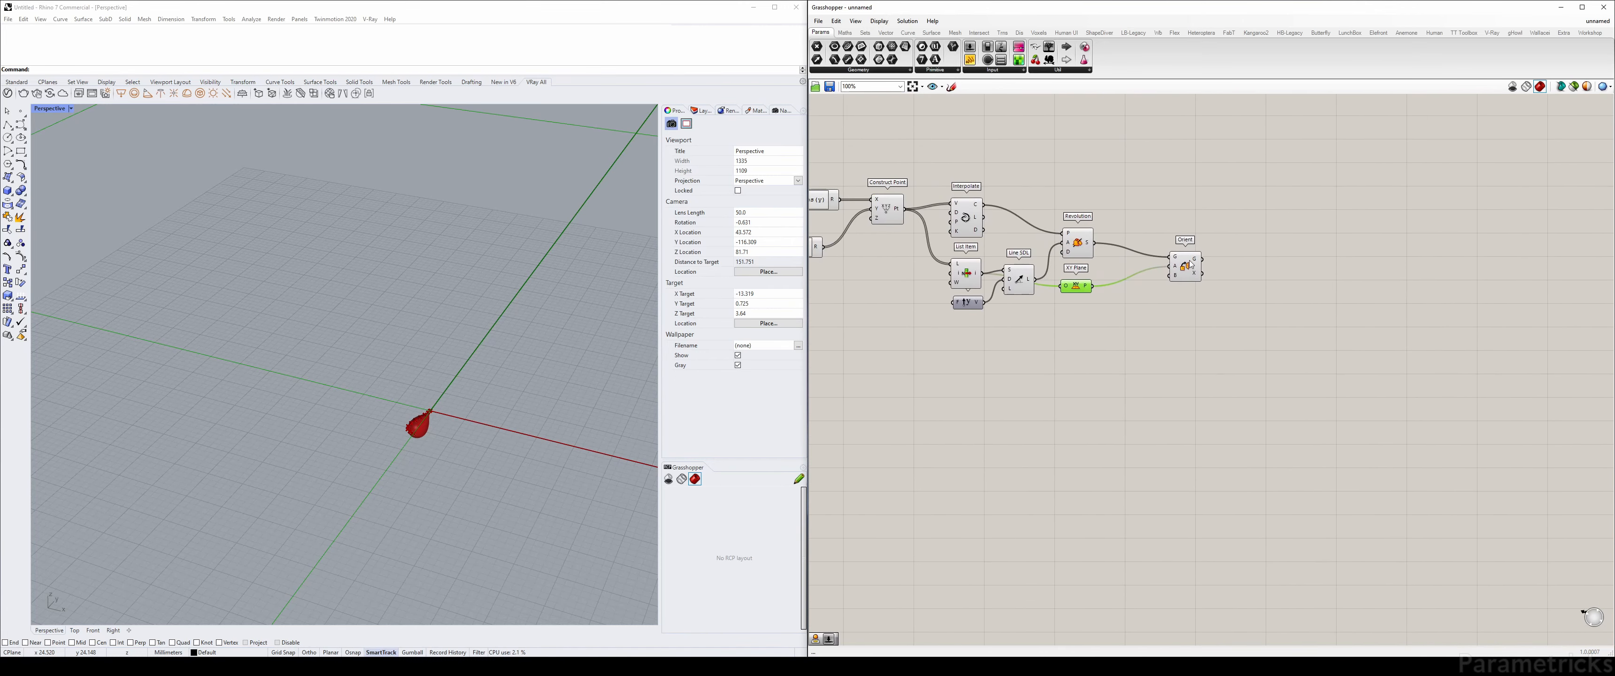
scroll(1207, 255, "up", 2)
left_click_drag(1167, 276, 1141, 281)
left_click_drag(1024, 301, 1028, 299)
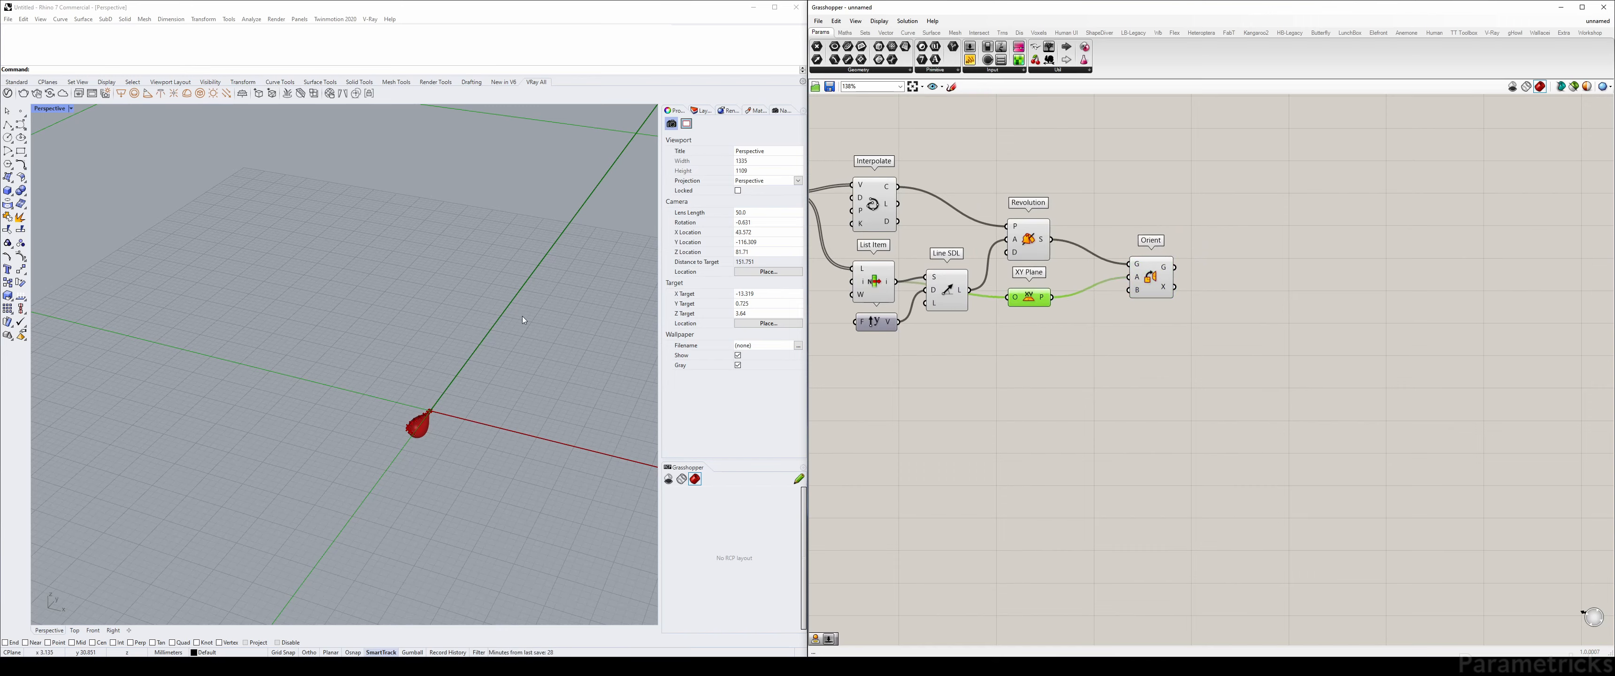
Add an XZ Plane component below XY Plane and connect its output to input B of Orient as the target plane
right_click_drag(522, 316, 419, 364)
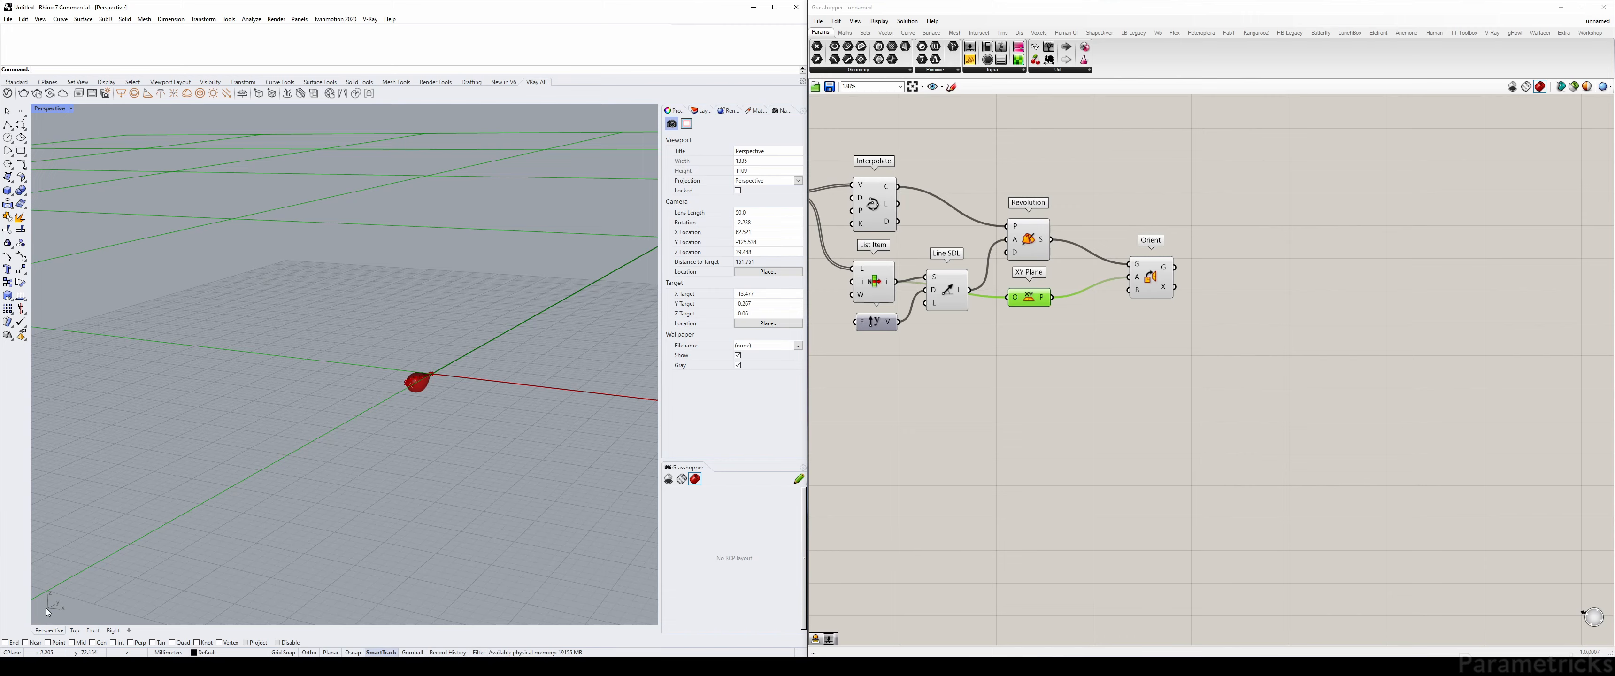
double_click(1005, 411)
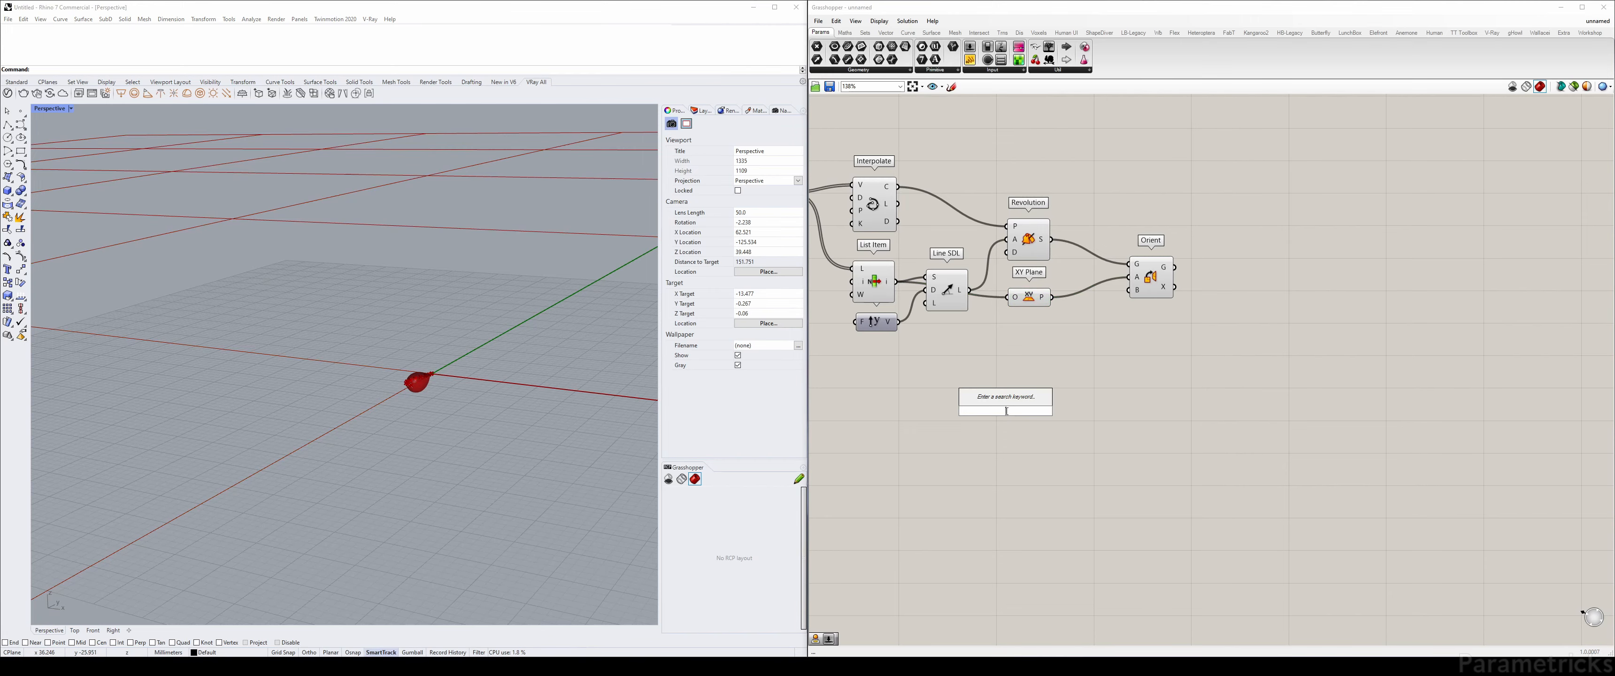
type("xz")
key("Return")
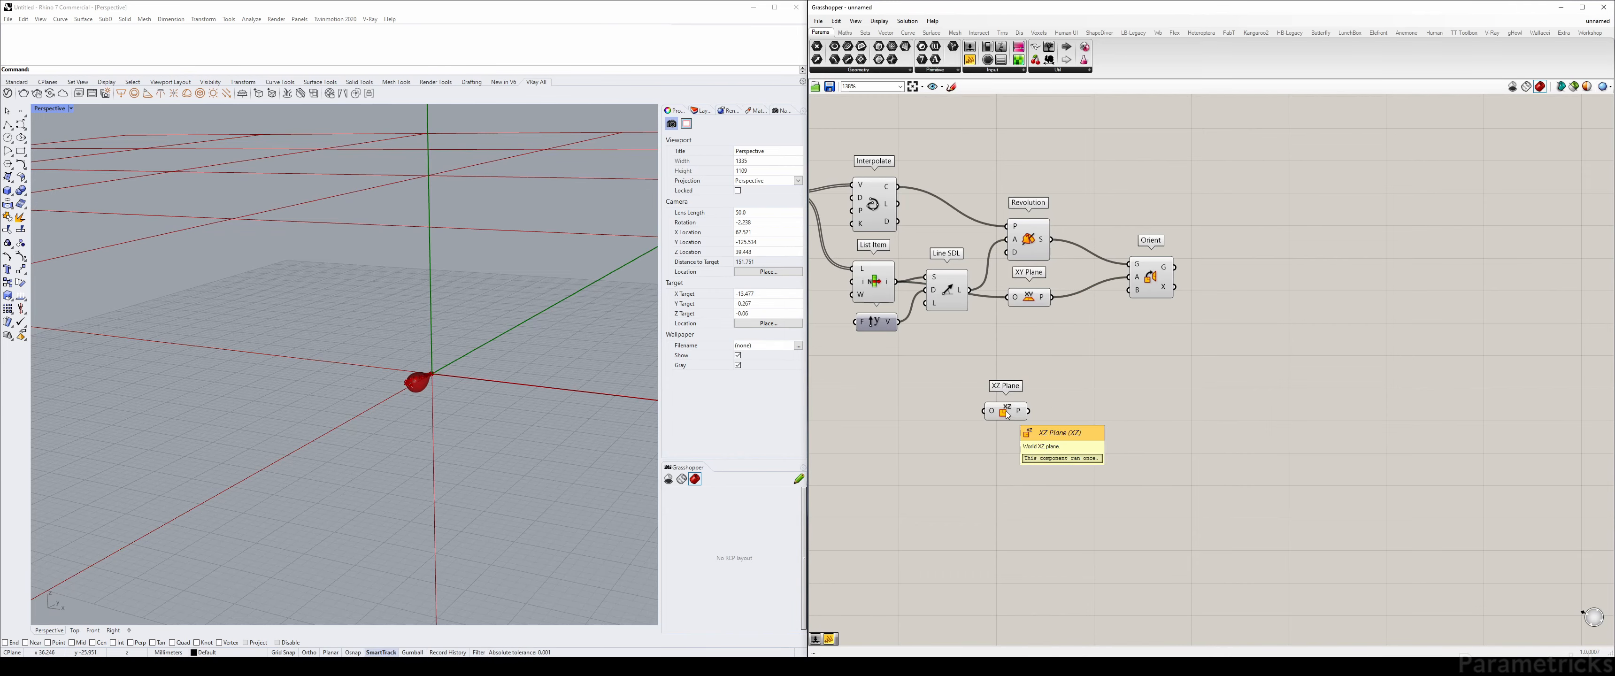
left_click_drag(1019, 409, 1126, 298)
left_click(1100, 338)
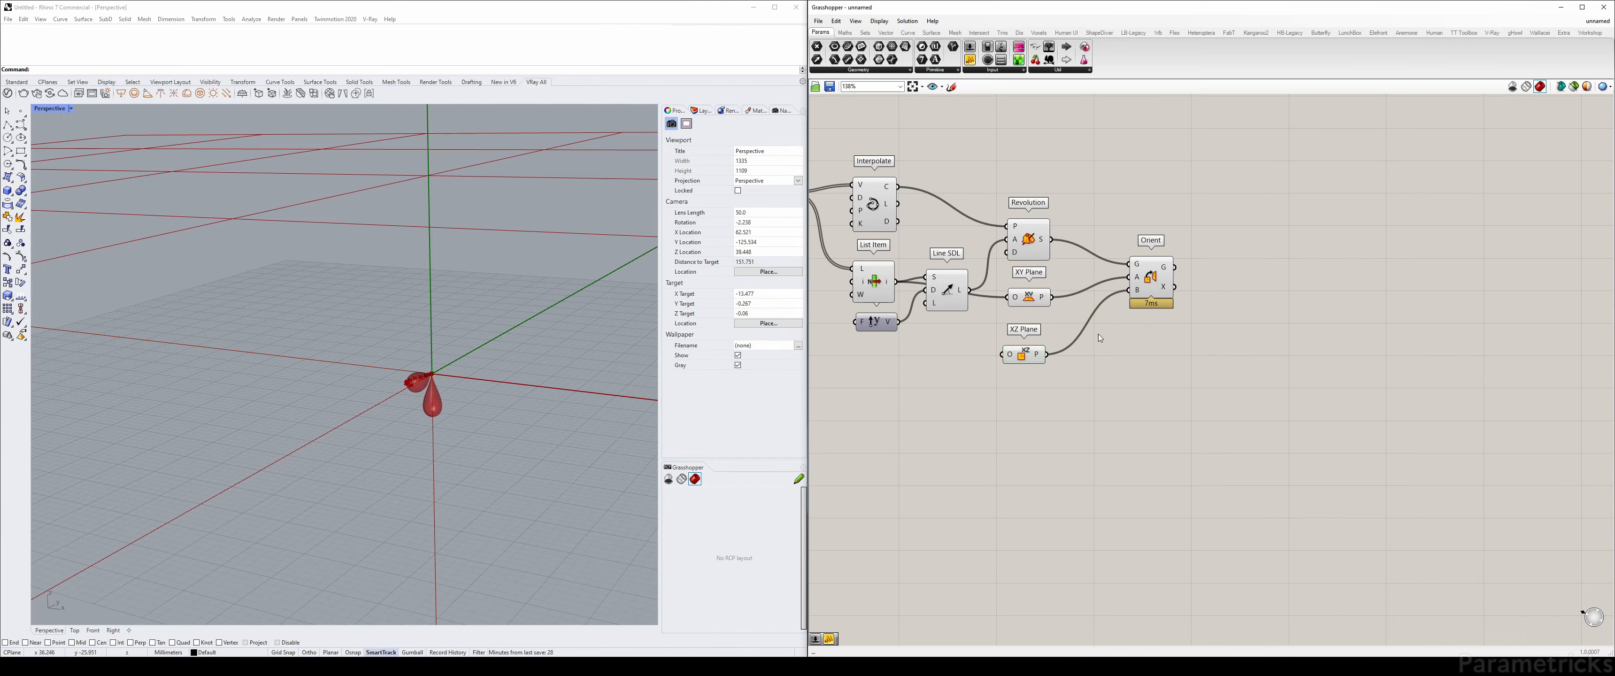
Hide the preview of every component upstream of Orient so only the reoriented drop is displayed
scroll(1424, 350, "down", 4)
left_click_drag(1251, 379, 895, 256)
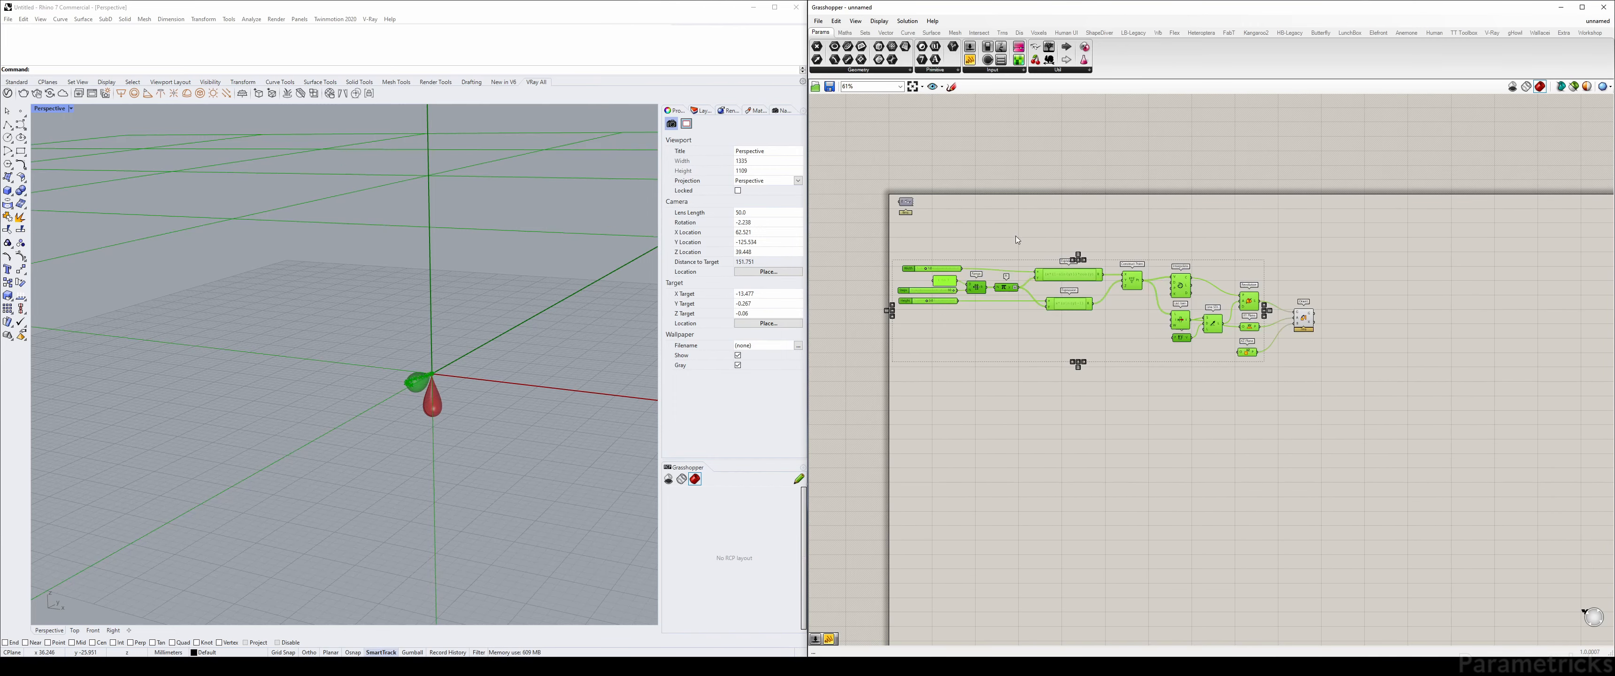
middle_click(1081, 228)
left_click(1082, 228)
scroll(1144, 290, "up", 5)
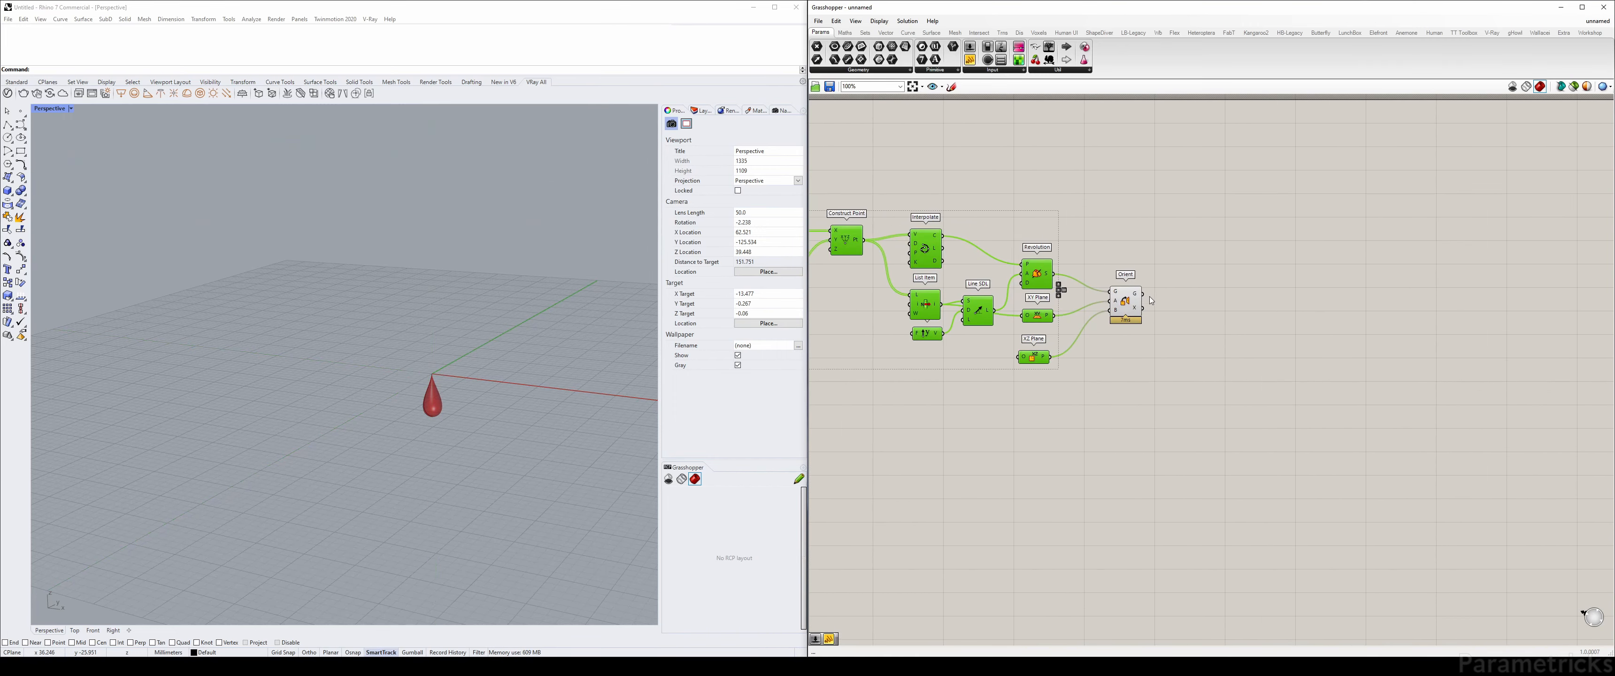
right_click_drag(476, 385, 438, 380)
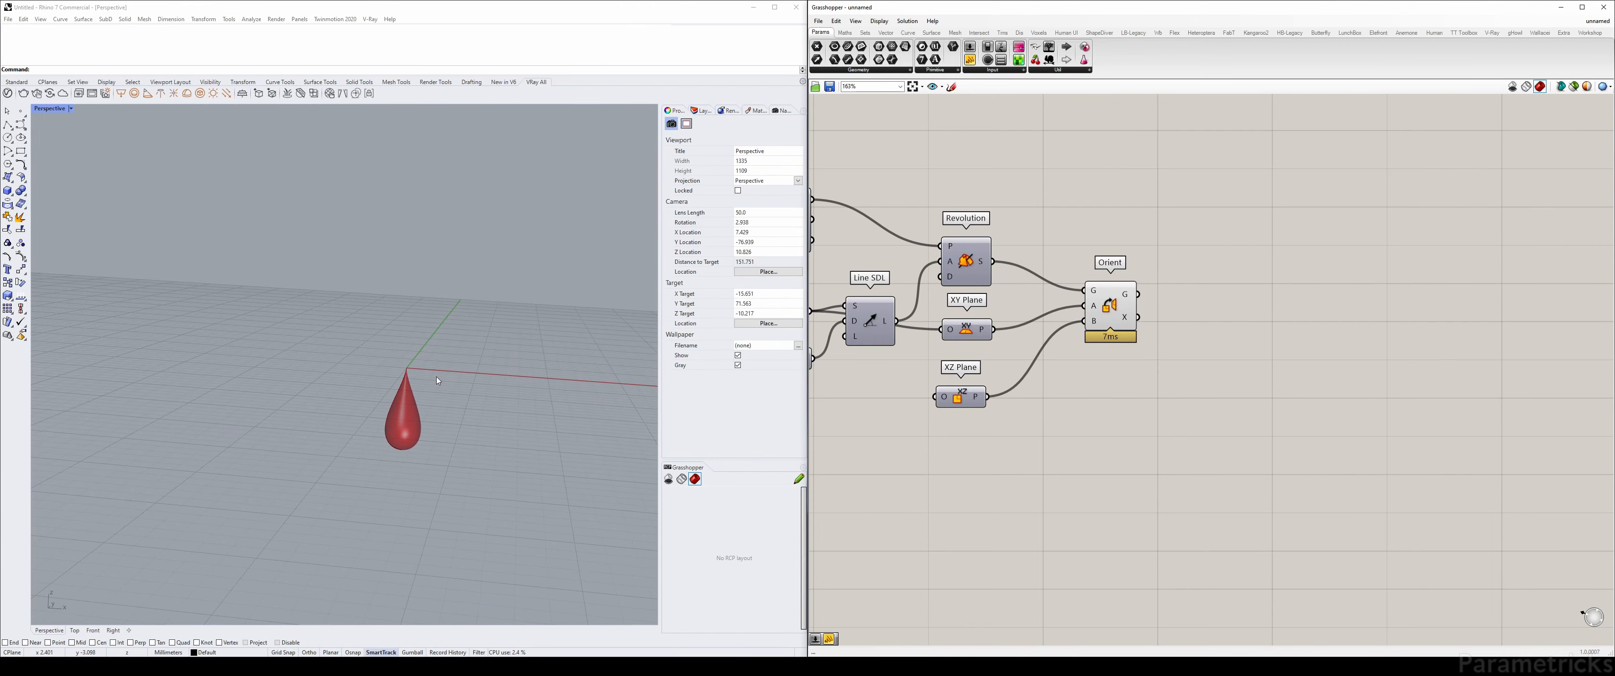
Add a Mesh Brep component beside Orient and connect Orient's geometry output to its B input
right_click_drag(1152, 321, 1003, 313)
left_click(1004, 314)
left_click(1004, 313)
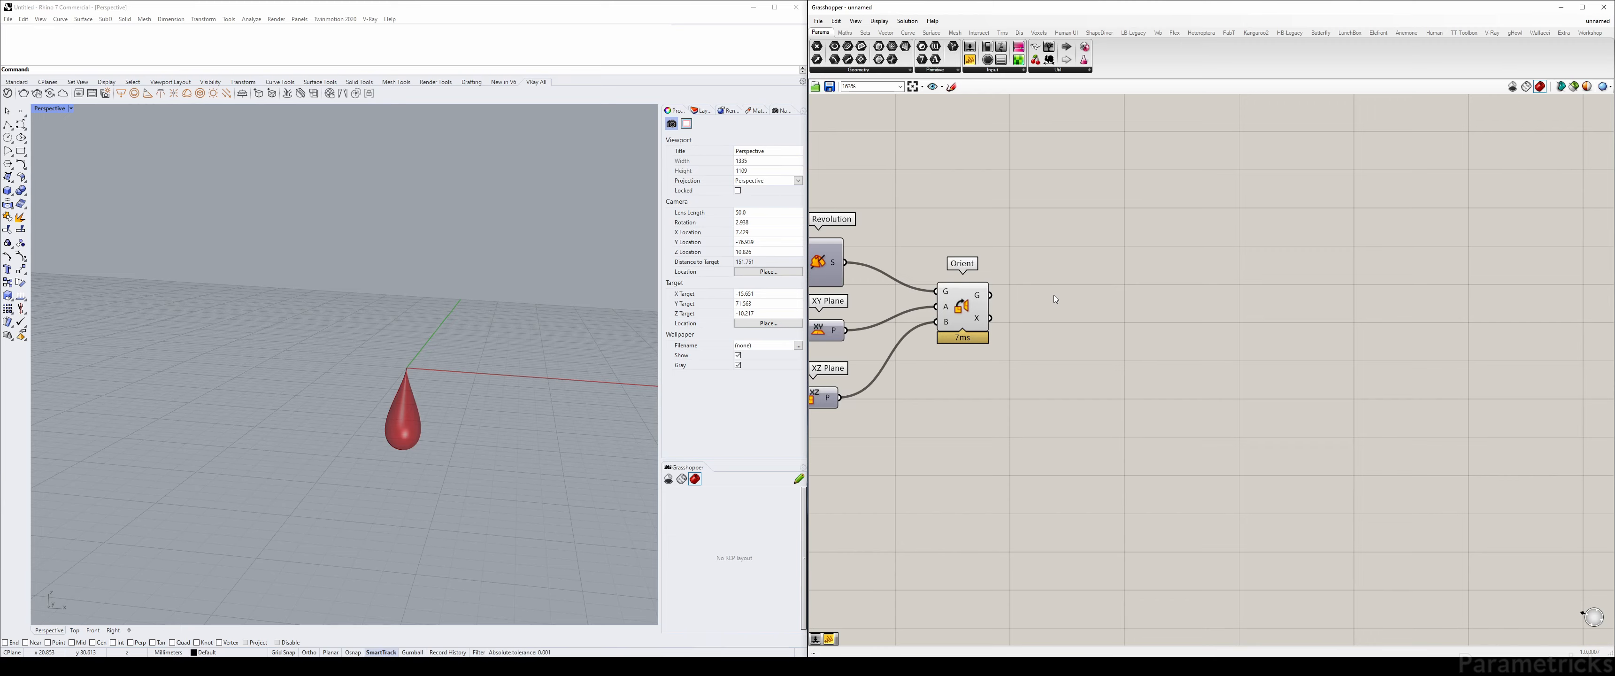
double_click(1053, 308)
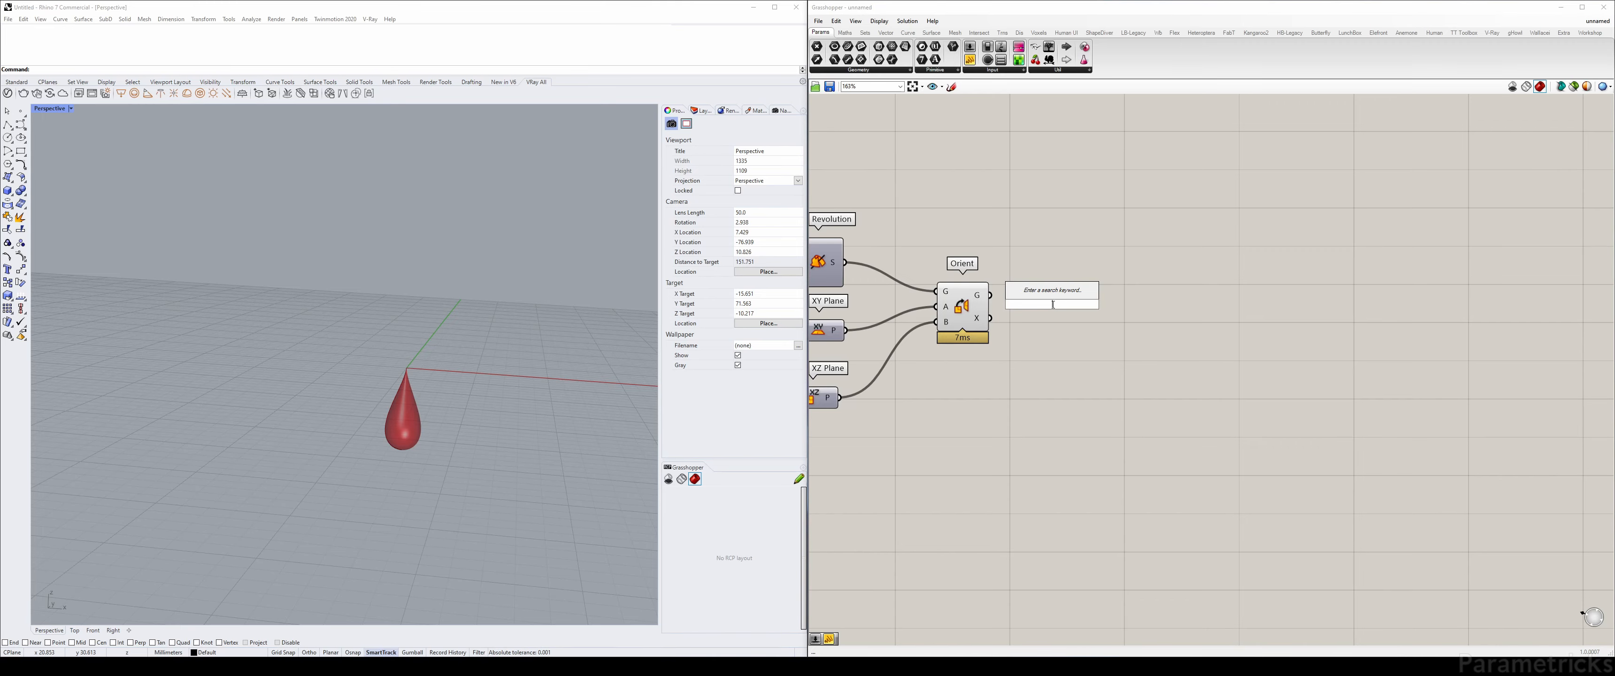
type("mesh")
left_click(1034, 281)
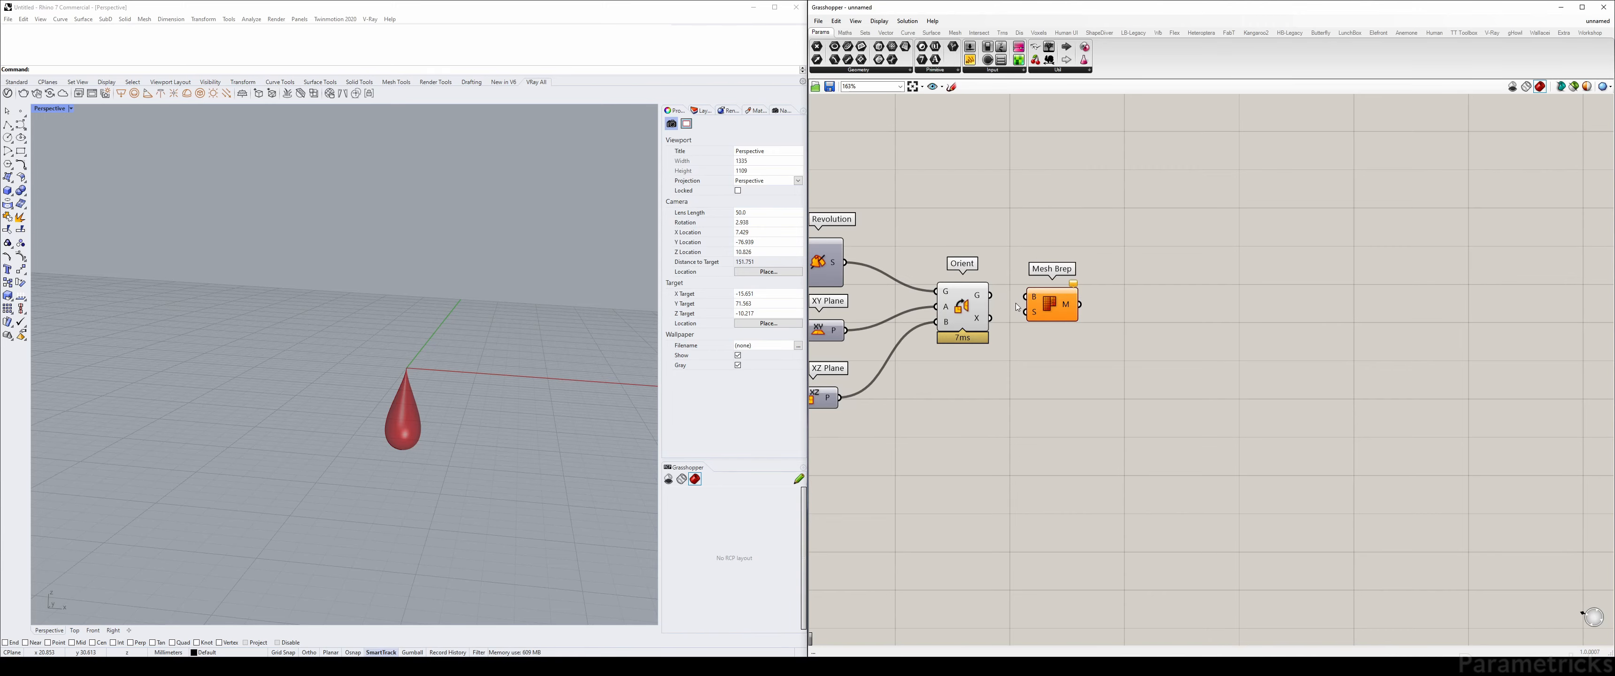
scroll(1016, 304, "up", 2)
right_click_drag(1015, 304, 959, 295)
left_click_drag(925, 283, 1022, 297)
right_click_drag(458, 440, 434, 351)
scroll(464, 437, "up", 8)
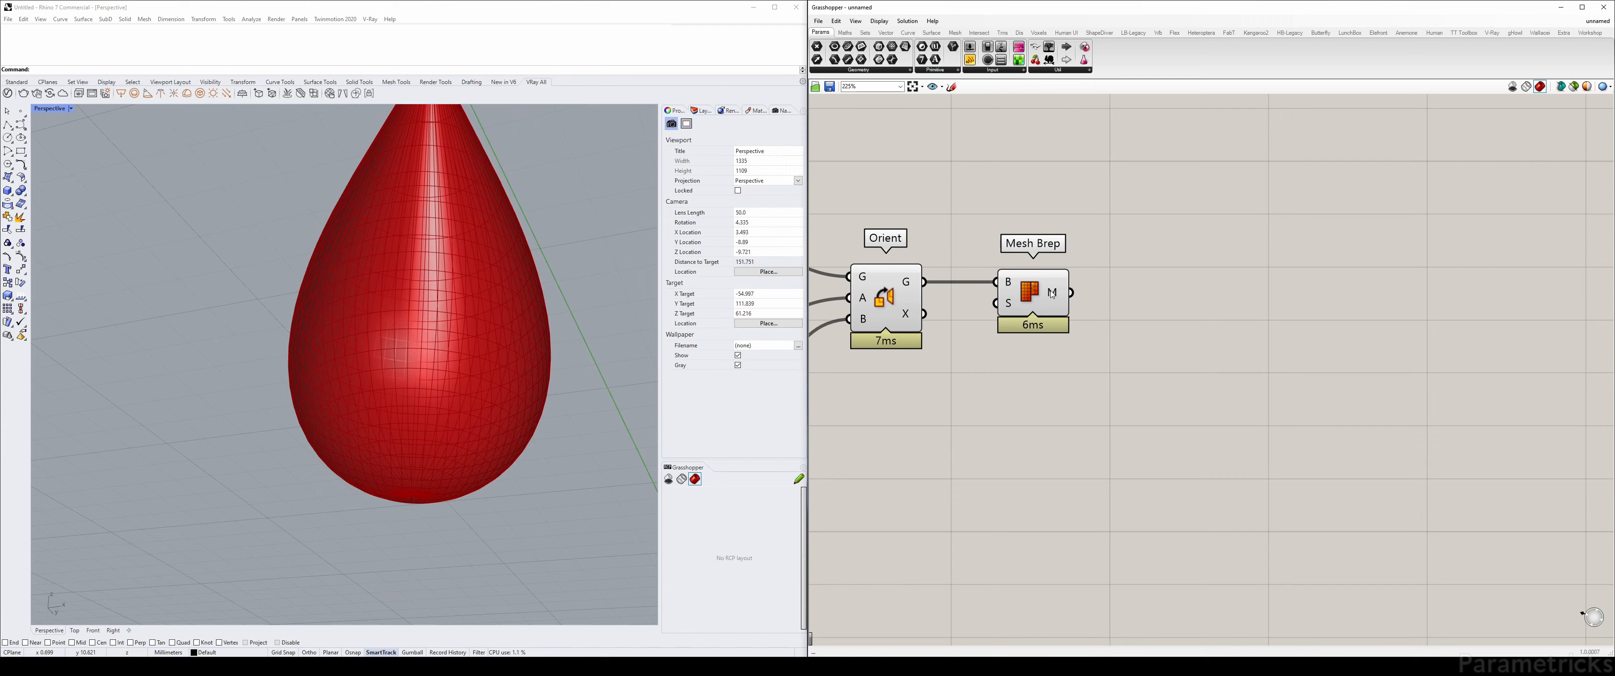
Check the Mesh output and the mesh options of Mesh Brep's settings input, then close the options without changes
mouse_move(1052, 293)
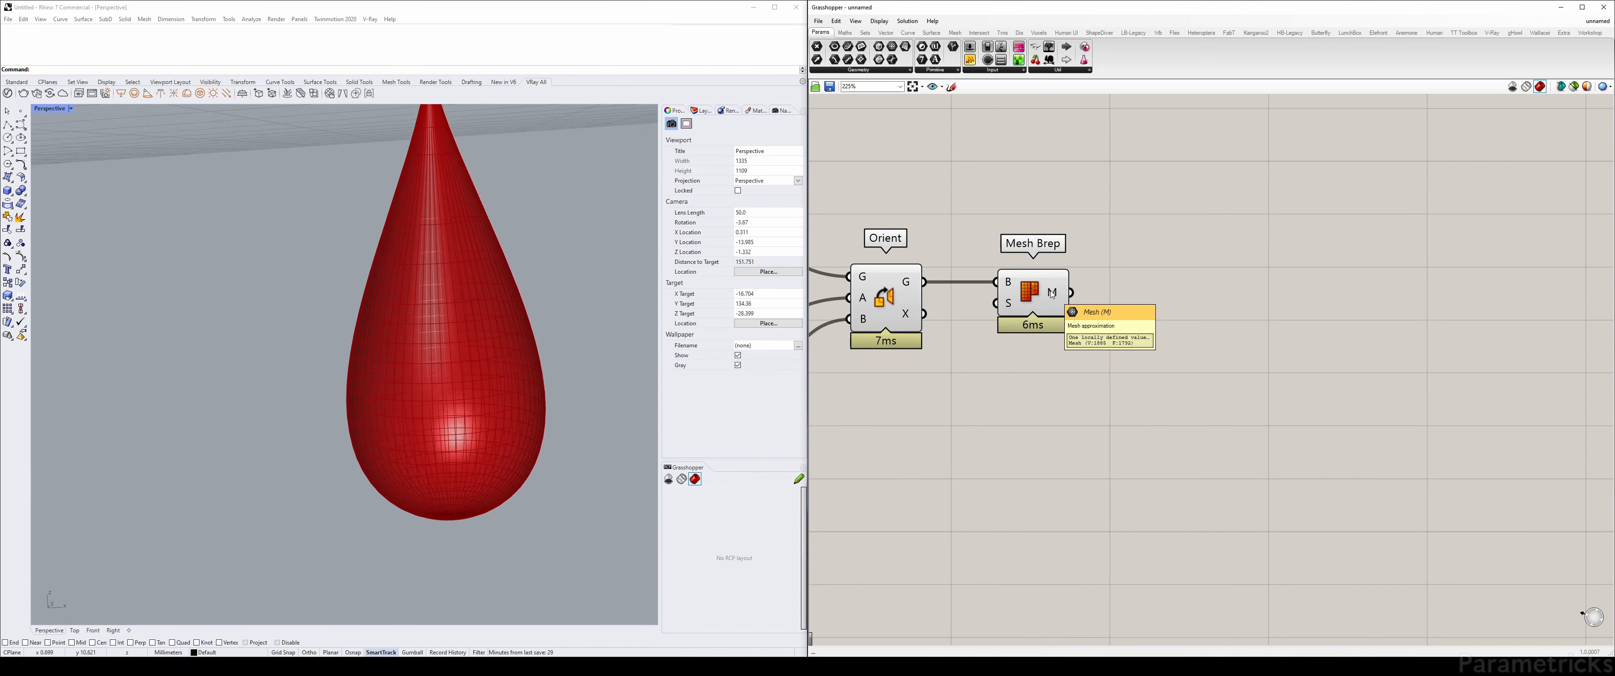
right_click(1009, 306)
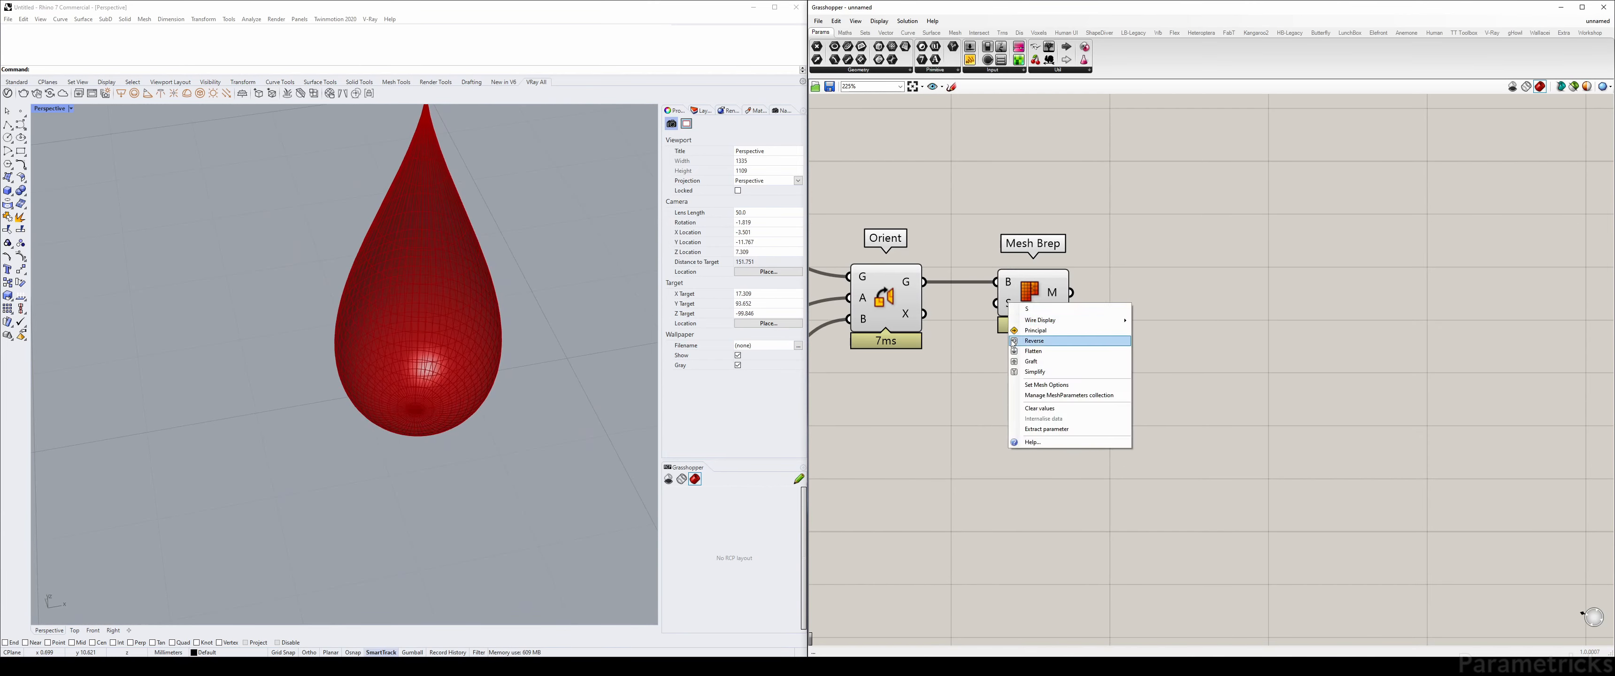
left_click(1067, 383)
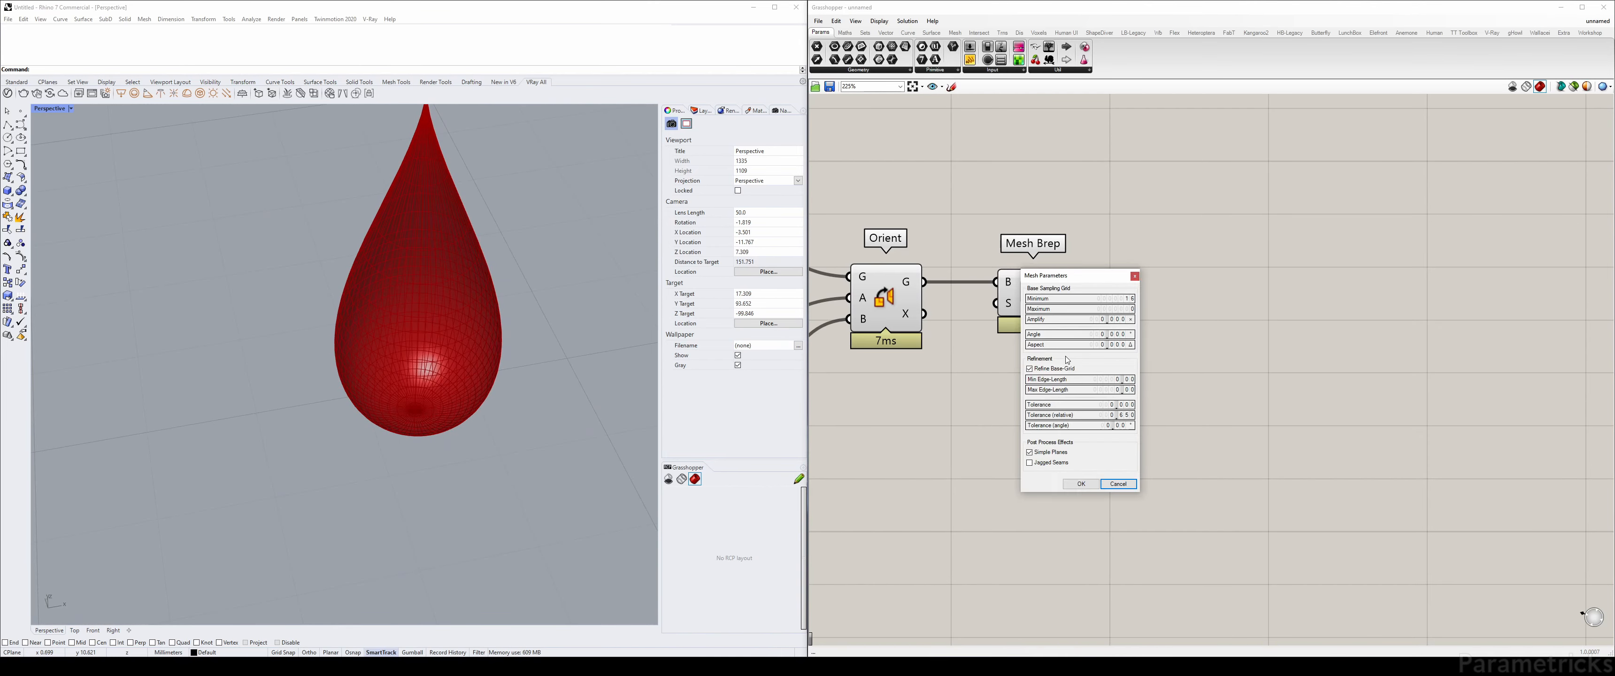
left_click(1107, 484)
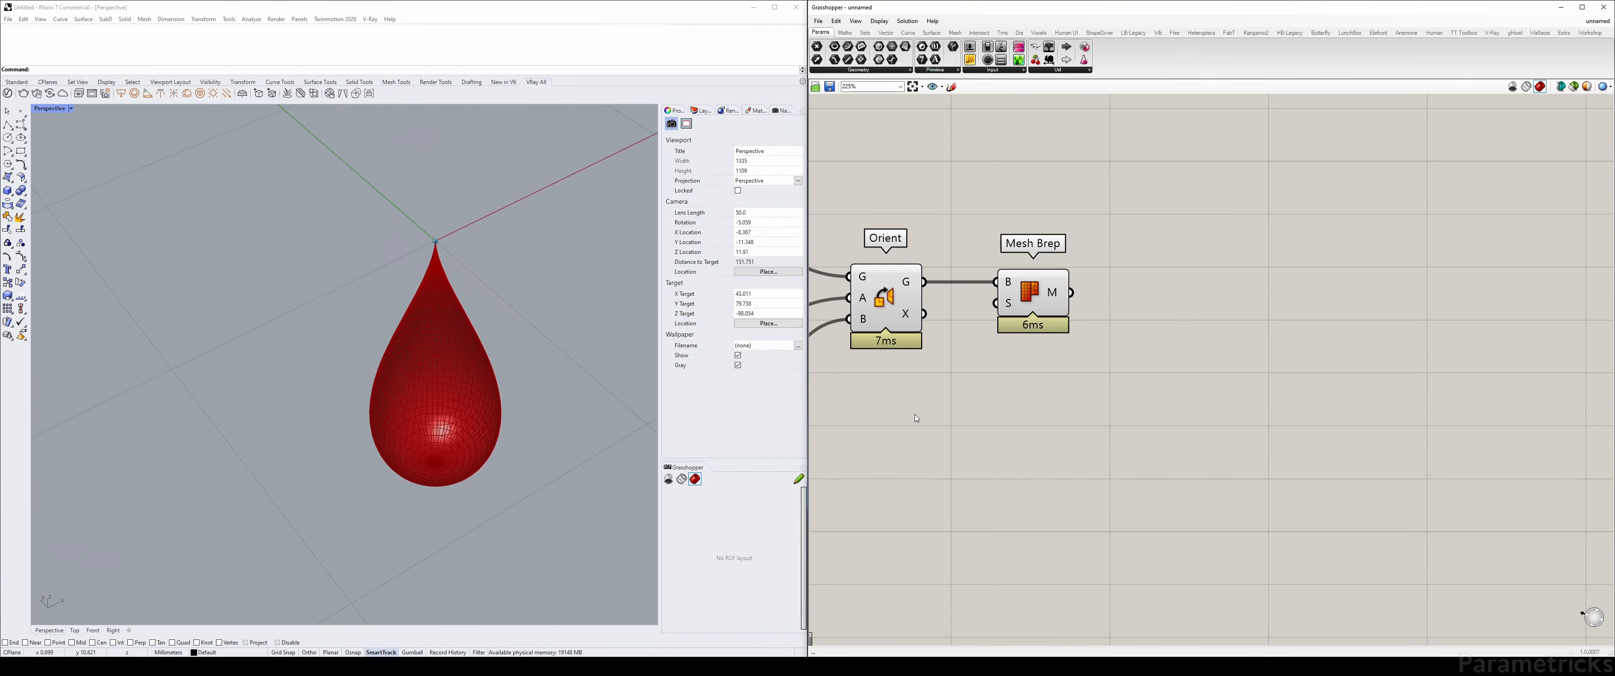
Tidy the XY Plane and XZ Plane components, moving XZ Plane closer beneath XY Plane
scroll(477, 328, "down", 5)
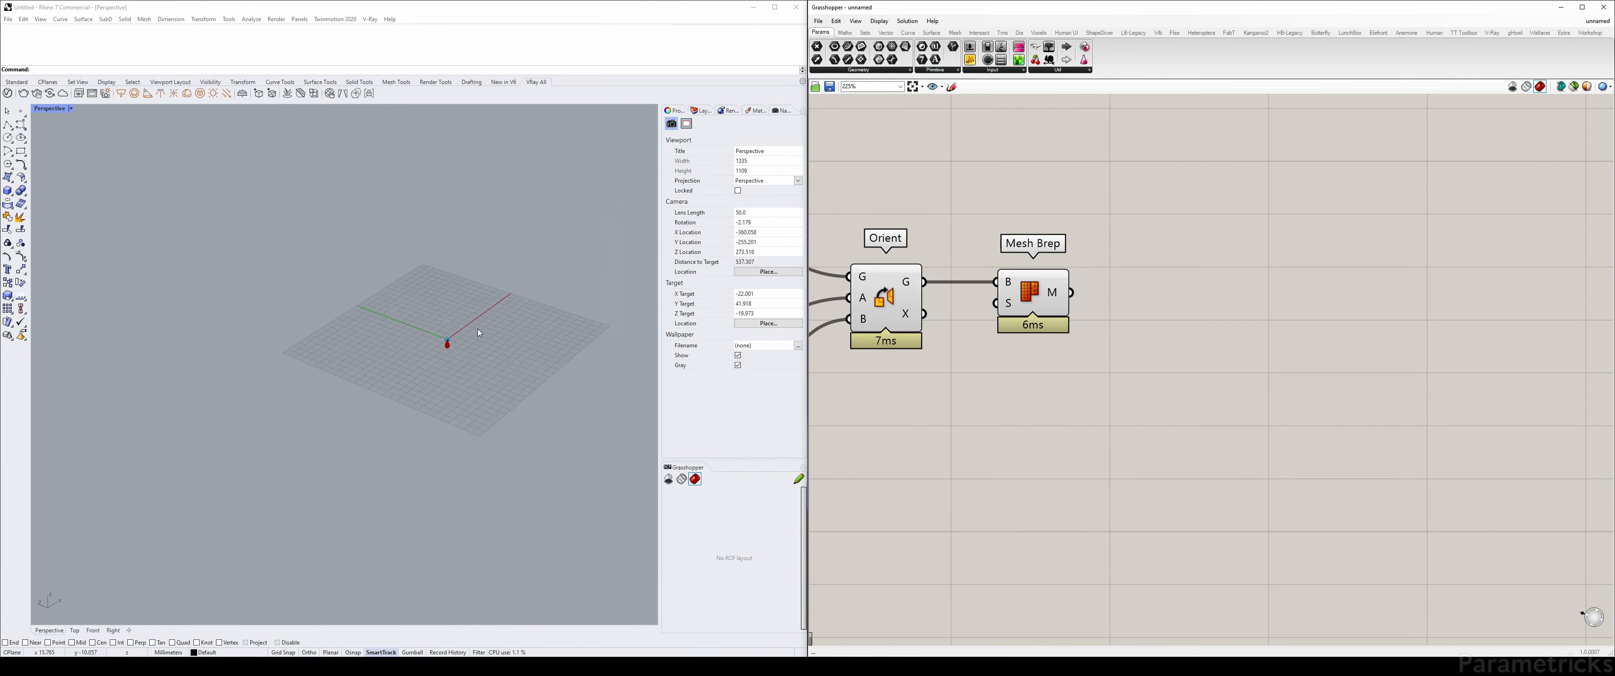
right_click_drag(478, 330, 623, 248, "shift")
right_click_drag(890, 207, 963, 197)
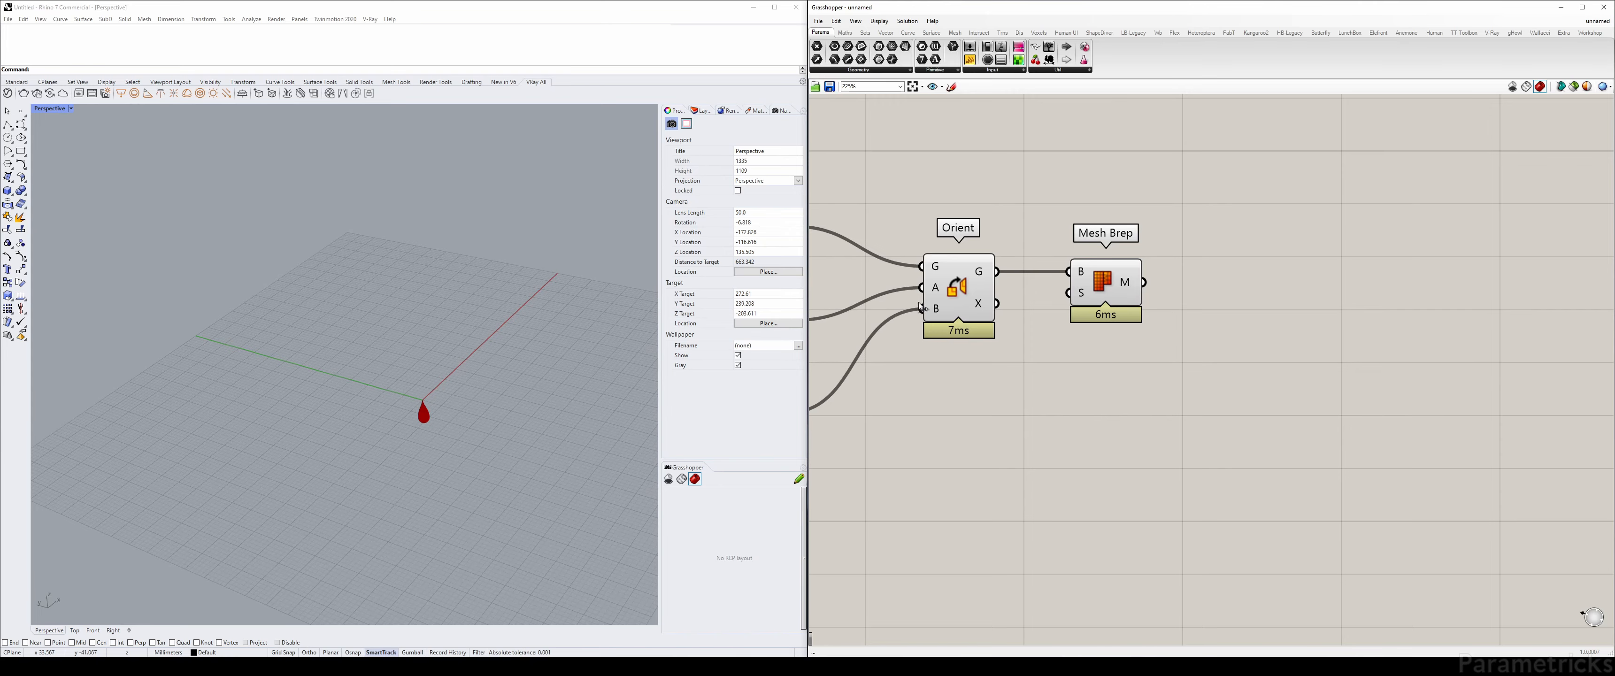
right_click_drag(922, 307, 1150, 263)
left_click_drag(974, 295, 966, 301)
left_click_drag(949, 386, 957, 365)
left_click(991, 443)
left_click_drag(991, 443, 945, 207)
left_click(1043, 332)
right_click_drag(1147, 267, 883, 246)
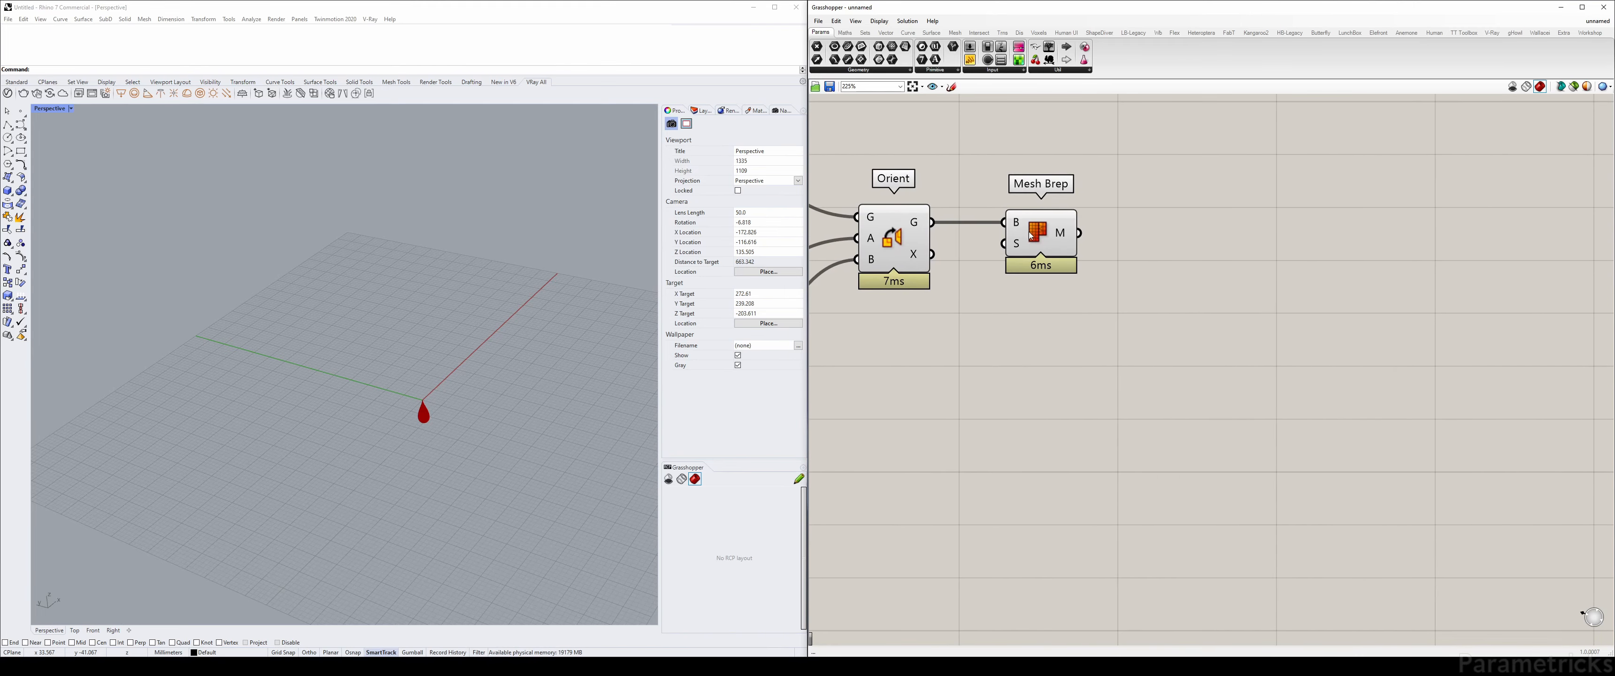
Hide the preview of the Orient component and turn off the grid in the Perspective viewport
left_click(884, 231)
left_click(542, 324)
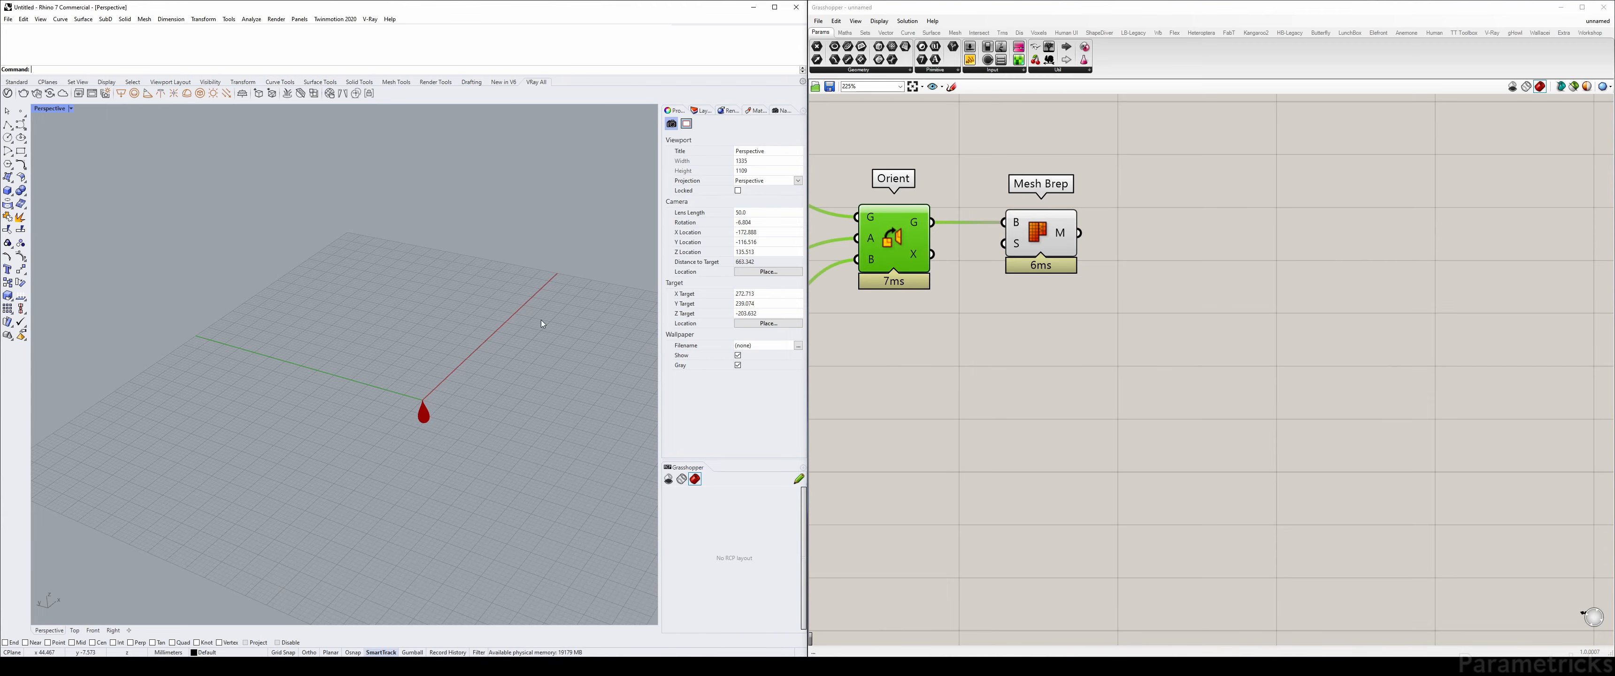
key("F7")
mouse_move(541, 319)
right_mouse_down()
mouse_move(560, 297)
mouse_move(545, 319)
right_mouse_up()
scroll(541, 319, "up", 2)
scroll(540, 320, "up", 1)
scroll(545, 319, "up", 1)
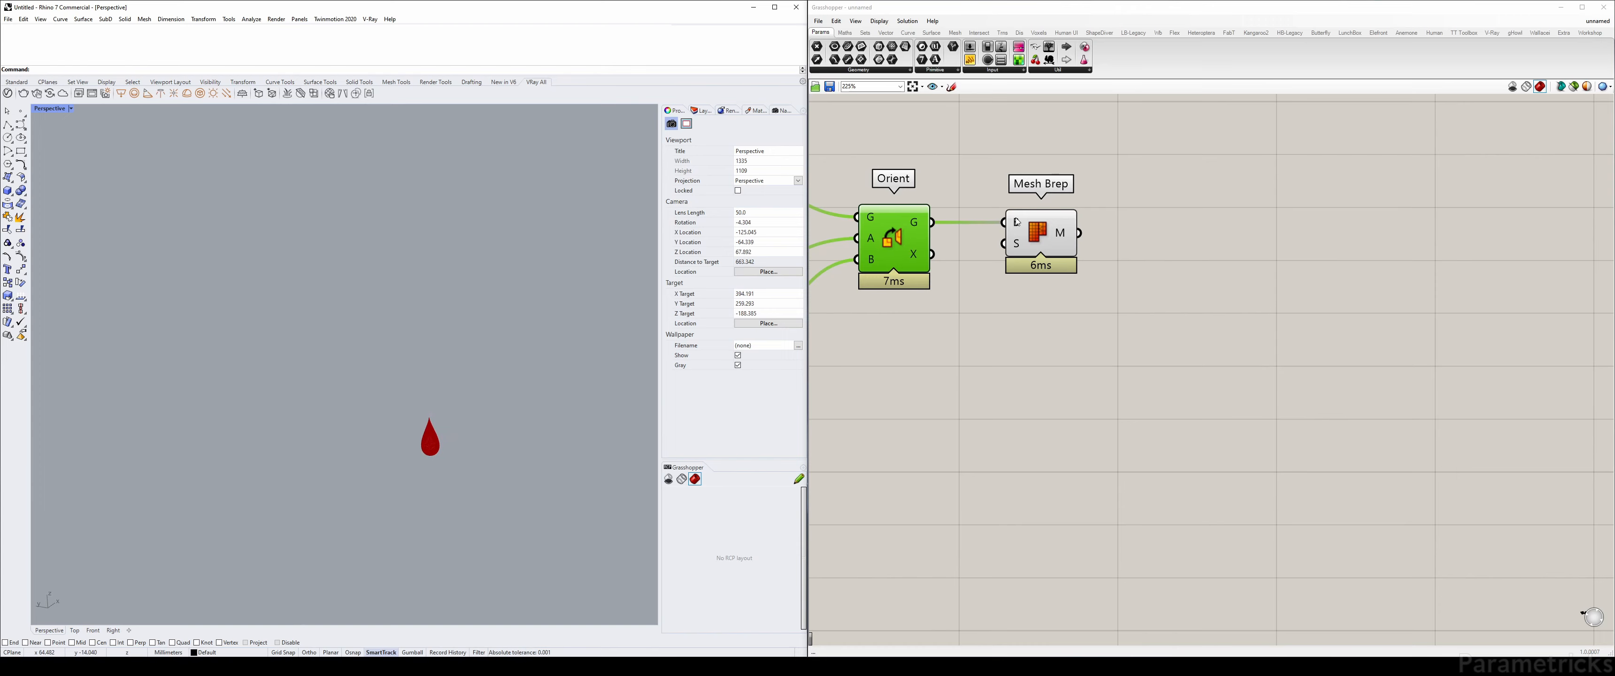
right_click_drag(1138, 162, 1315, 176)
scroll(1316, 175, "down", 3)
right_click_drag(1159, 124, 1133, 170)
left_click(1133, 170)
right_click_drag(1251, 194, 1103, 203)
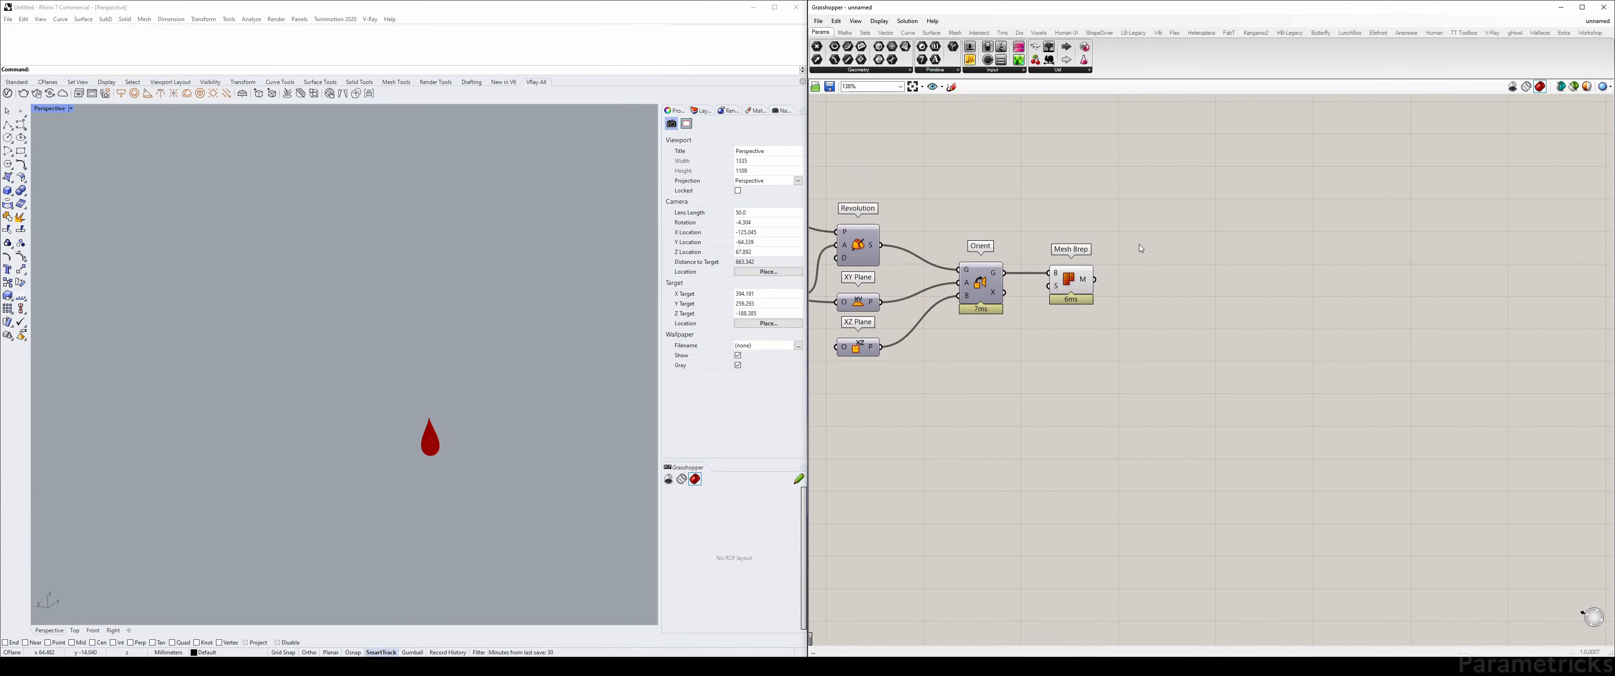
Add a Point parameter to the canvas above the Mesh Brep component
left_click(1069, 280)
right_click_drag(1028, 246, 1146, 269)
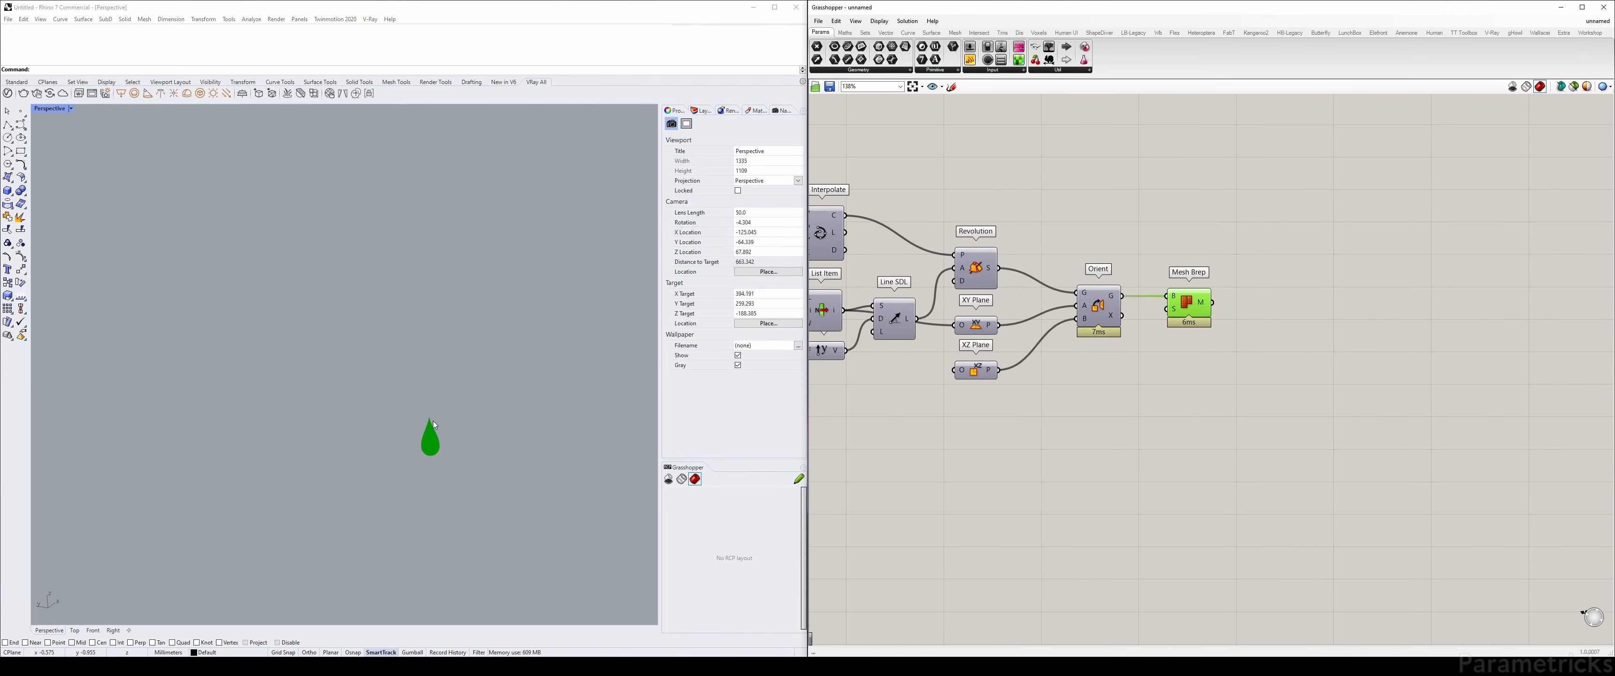
right_click_drag(437, 420, 426, 419, "shift")
double_click(1190, 145)
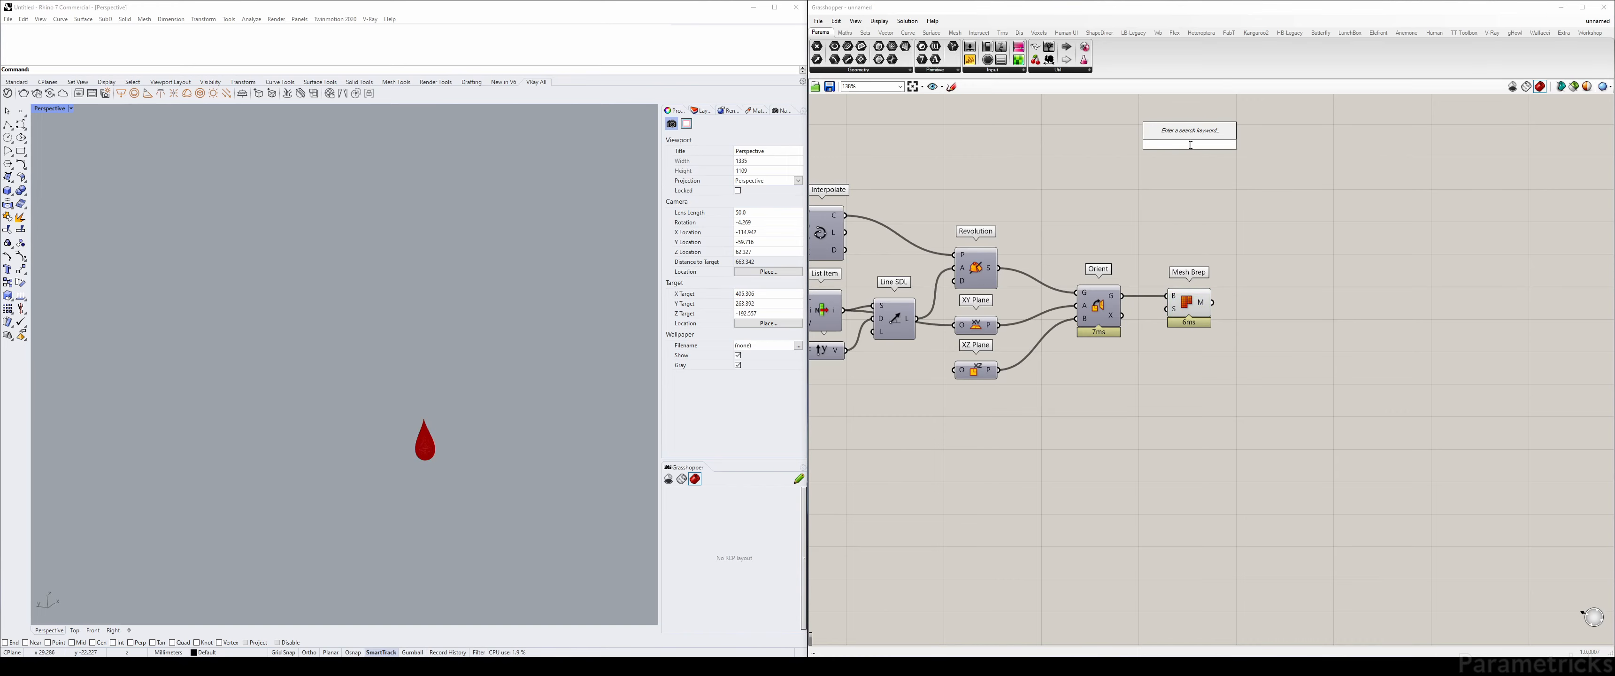
type("point")
key("Return")
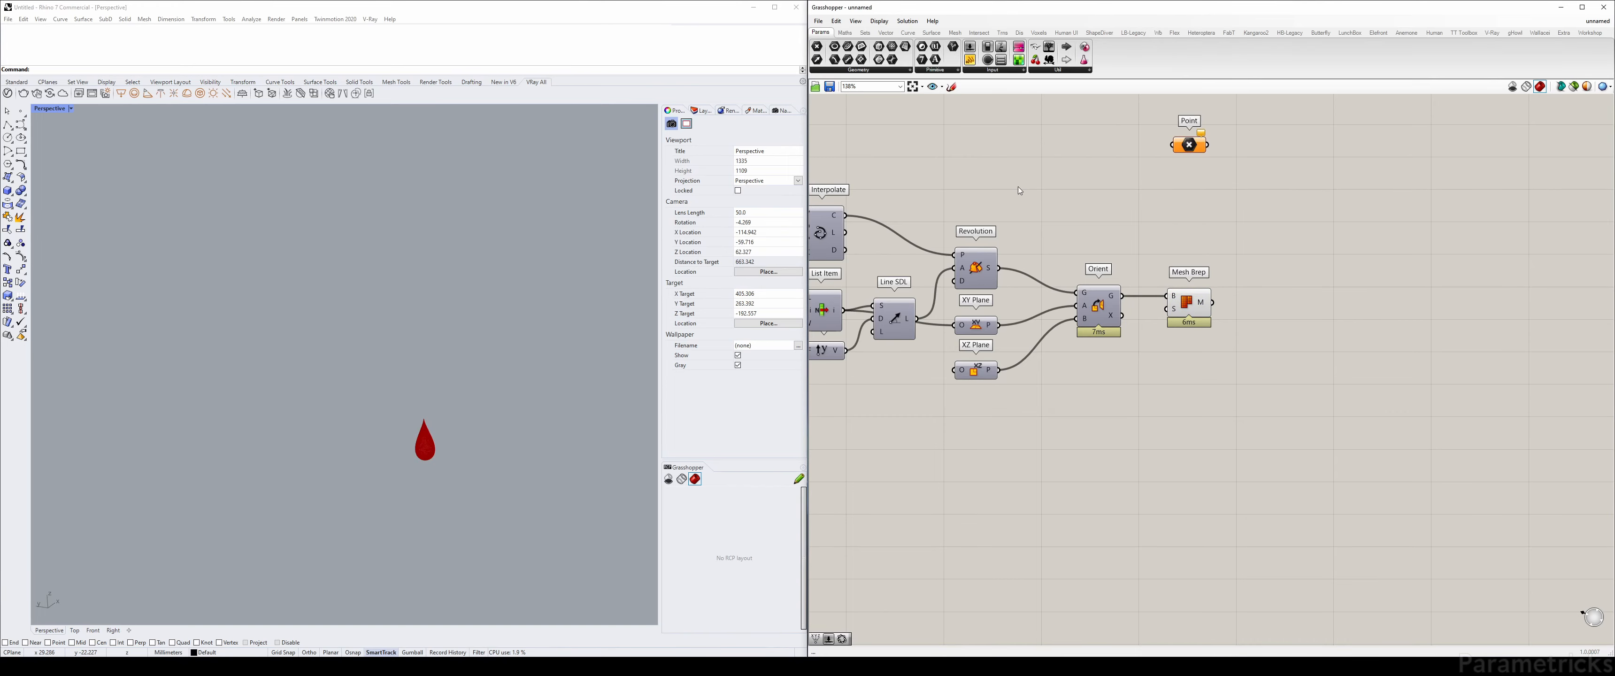
Connect the List Item output to the Point parameter, place it just above Mesh Brep and rename it "Attach pt"
right_click_drag(813, 313, 942, 297)
left_click(942, 297)
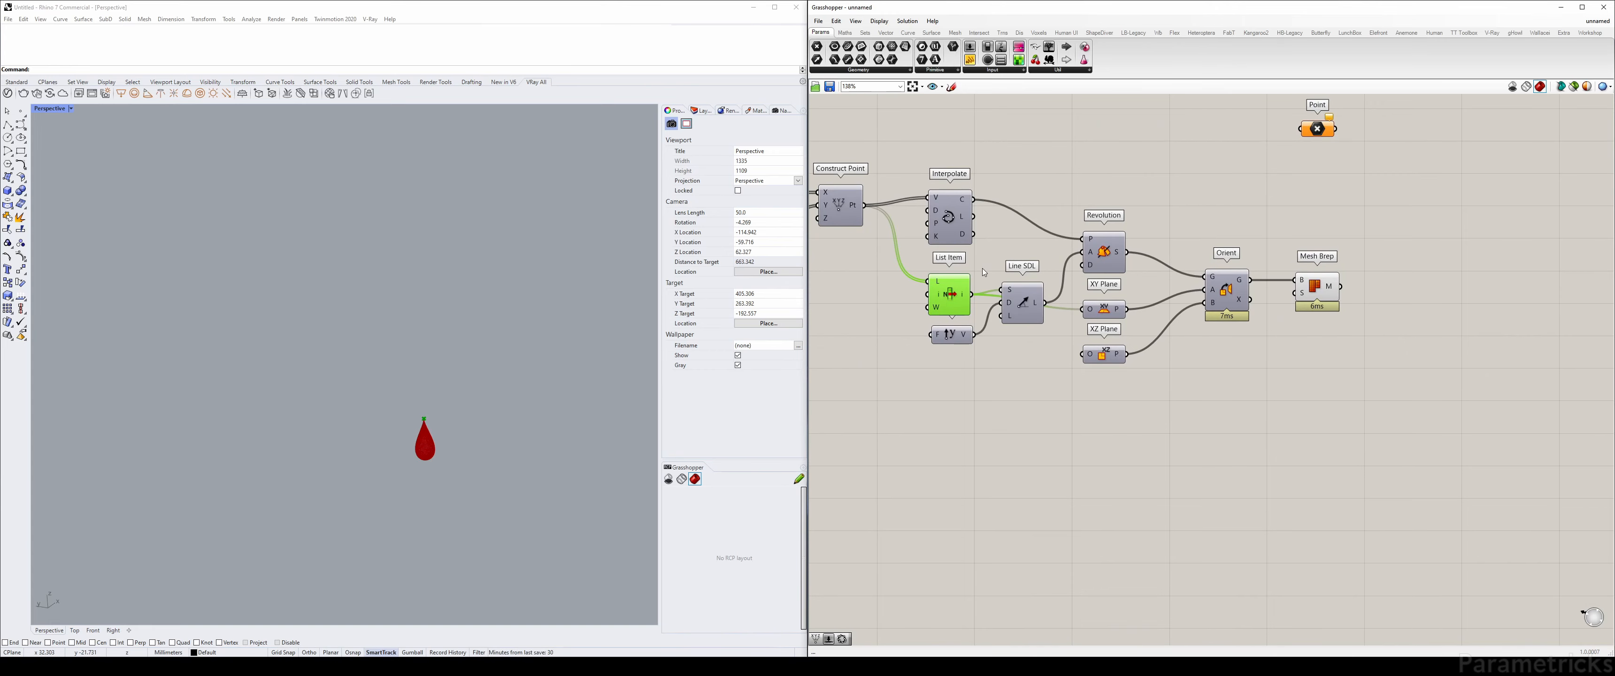
right_click_drag(1002, 249, 940, 298)
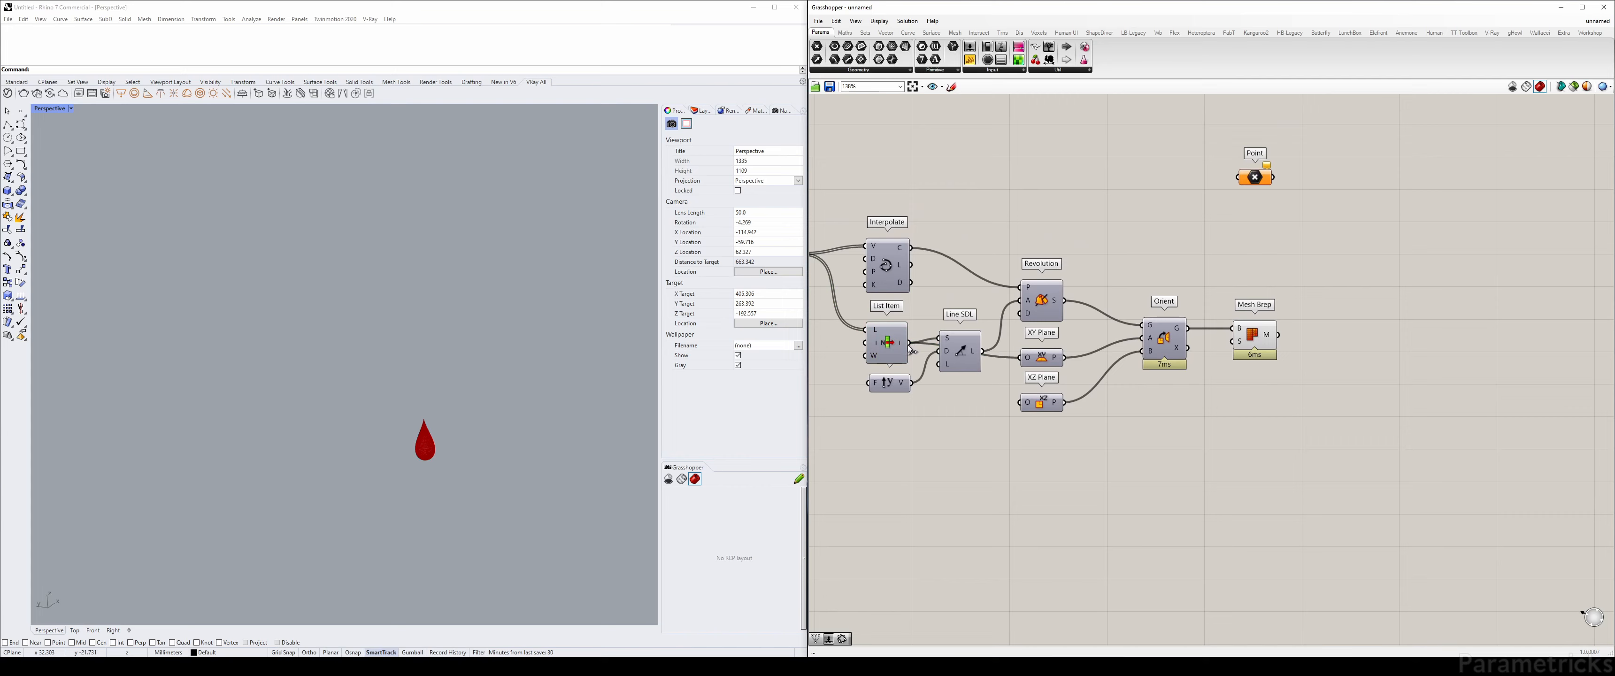
left_click_drag(908, 344, 1262, 261)
right_click(1262, 261)
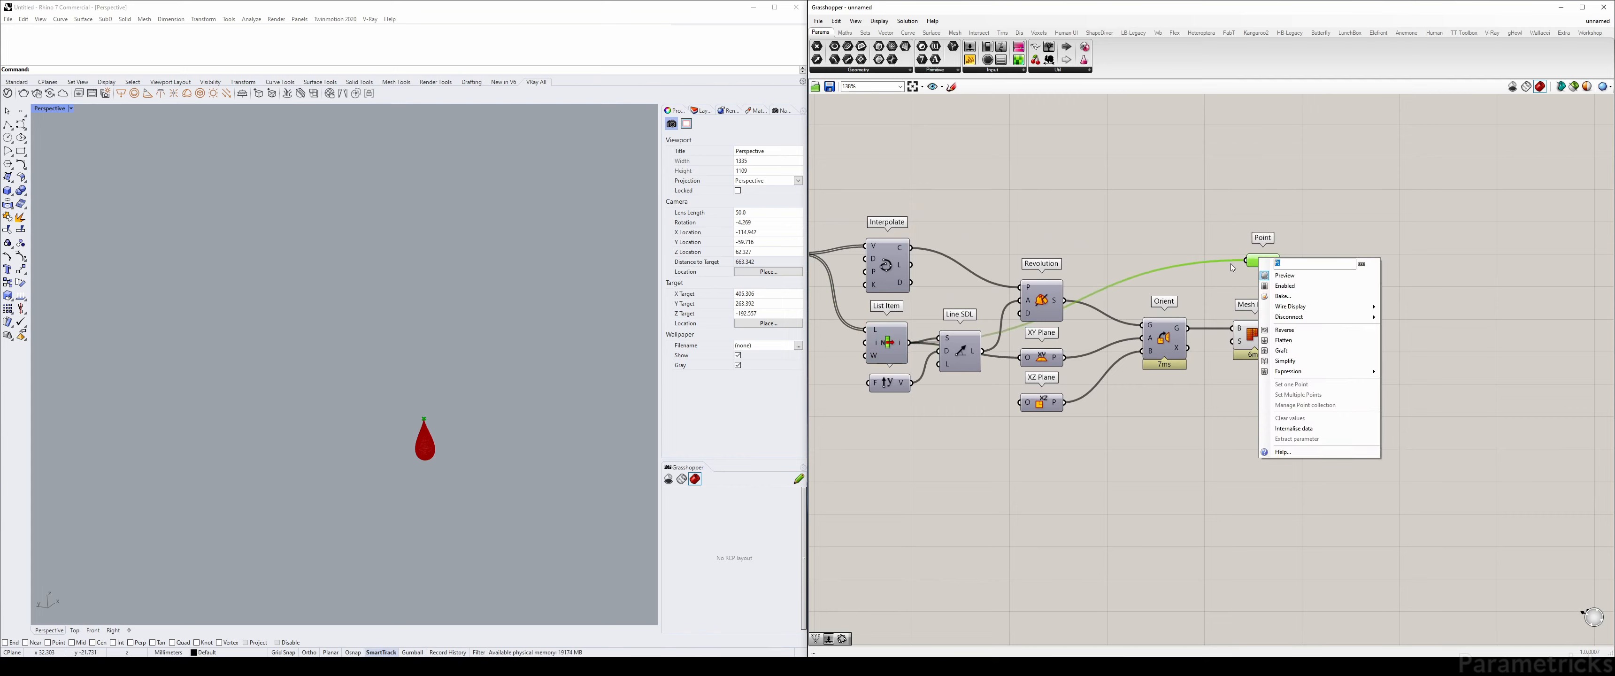
type("Attachipt")
key("Return")
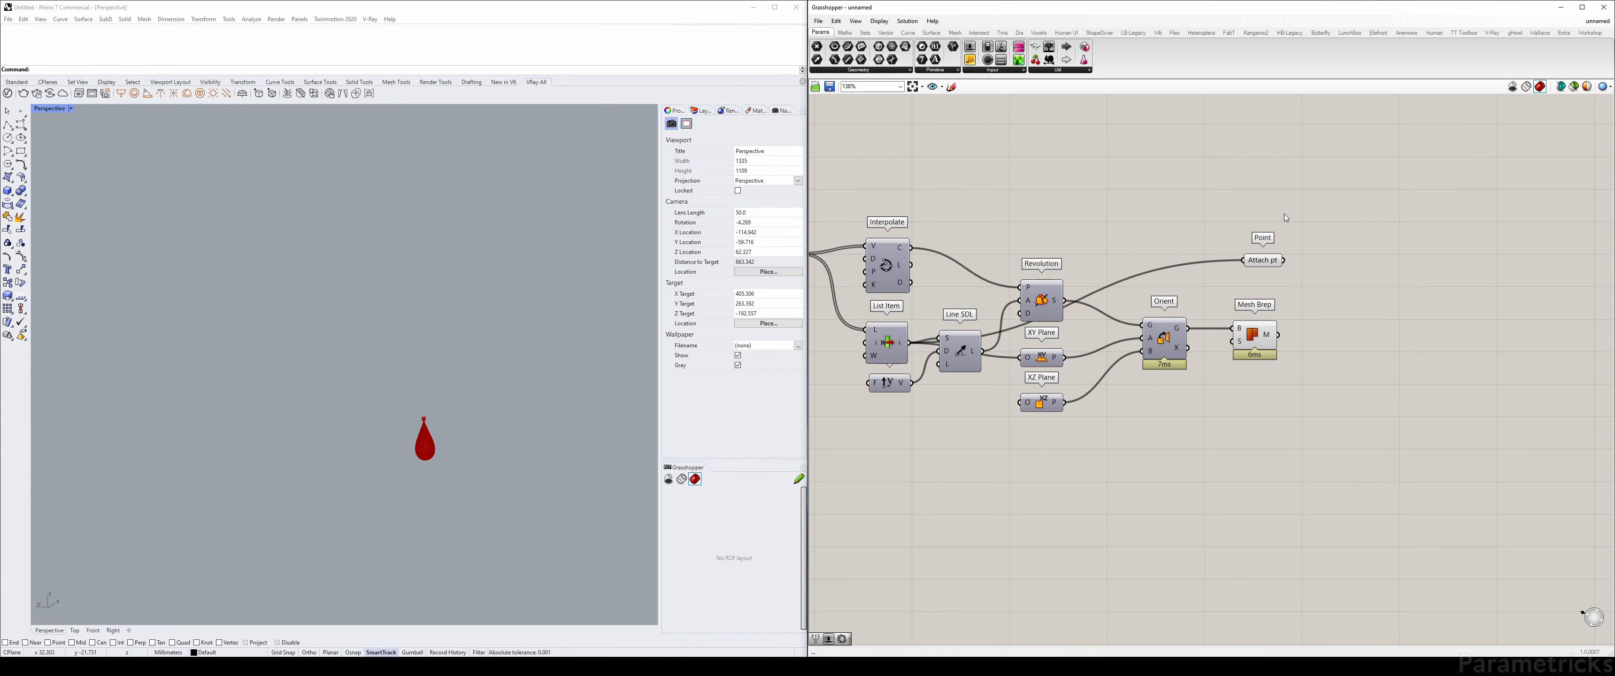
Move the Attach pt parameter past Mesh Brep and add a Geometry parameter beneath it
right_click_drag(1284, 215, 1099, 167)
left_click_drag(1077, 216, 1179, 276)
key("Delete")
double_click(1177, 272)
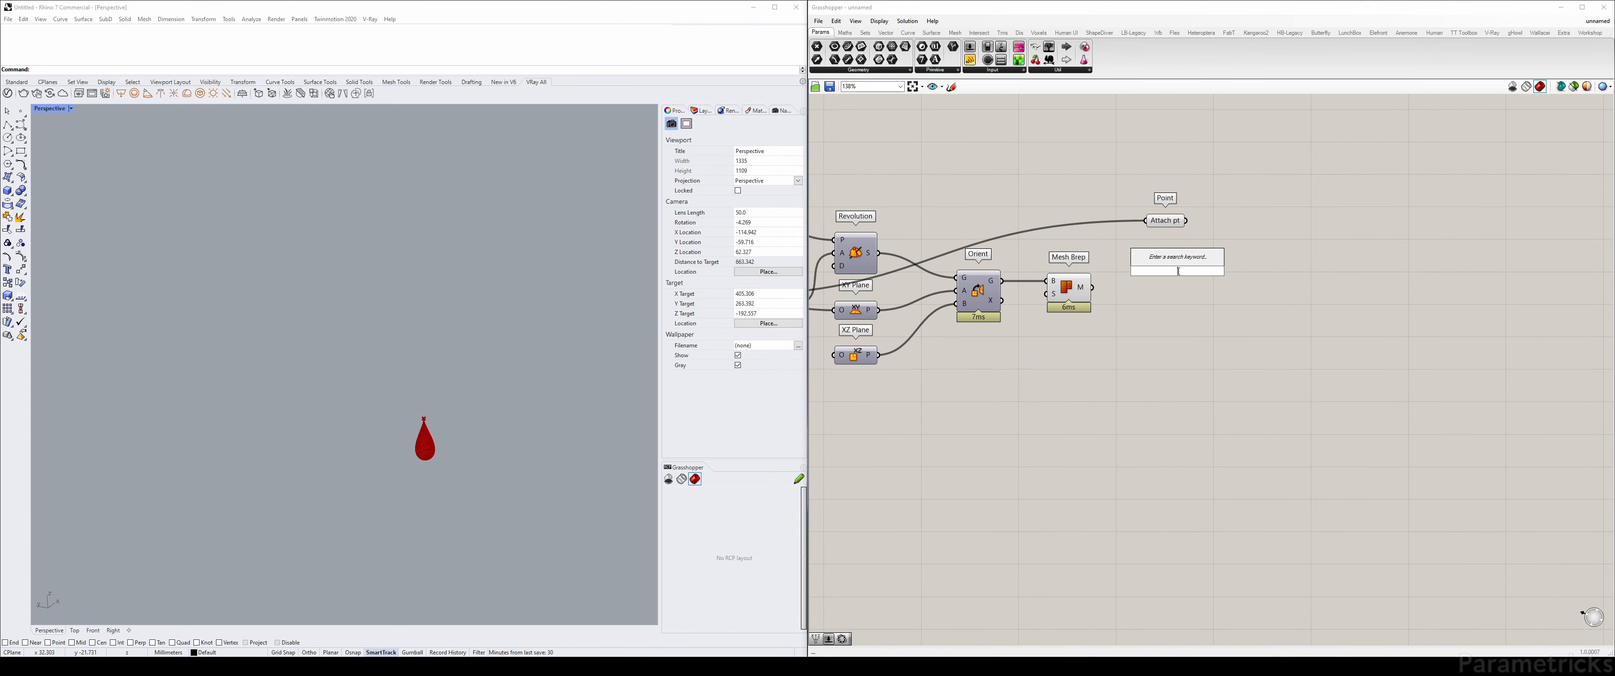
type("geo")
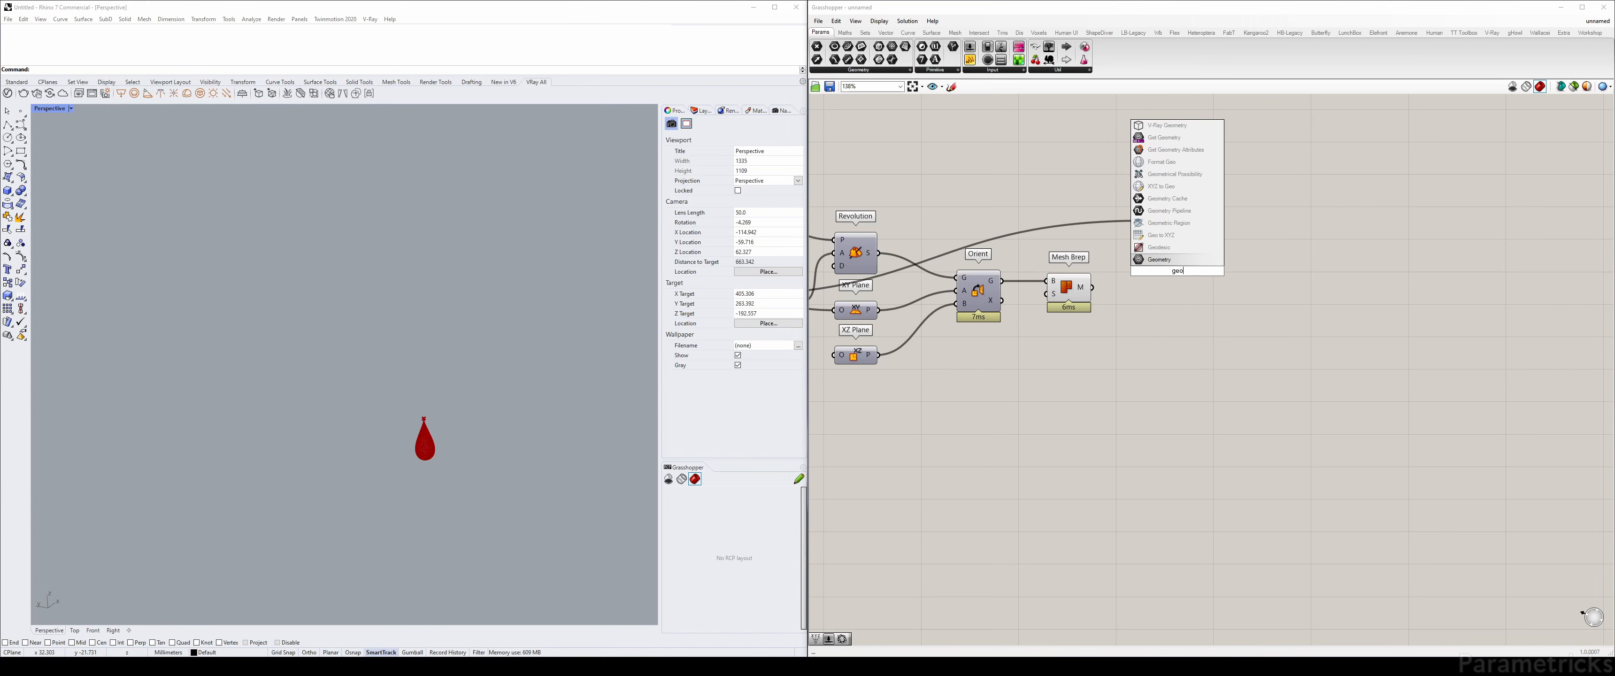
key("Return")
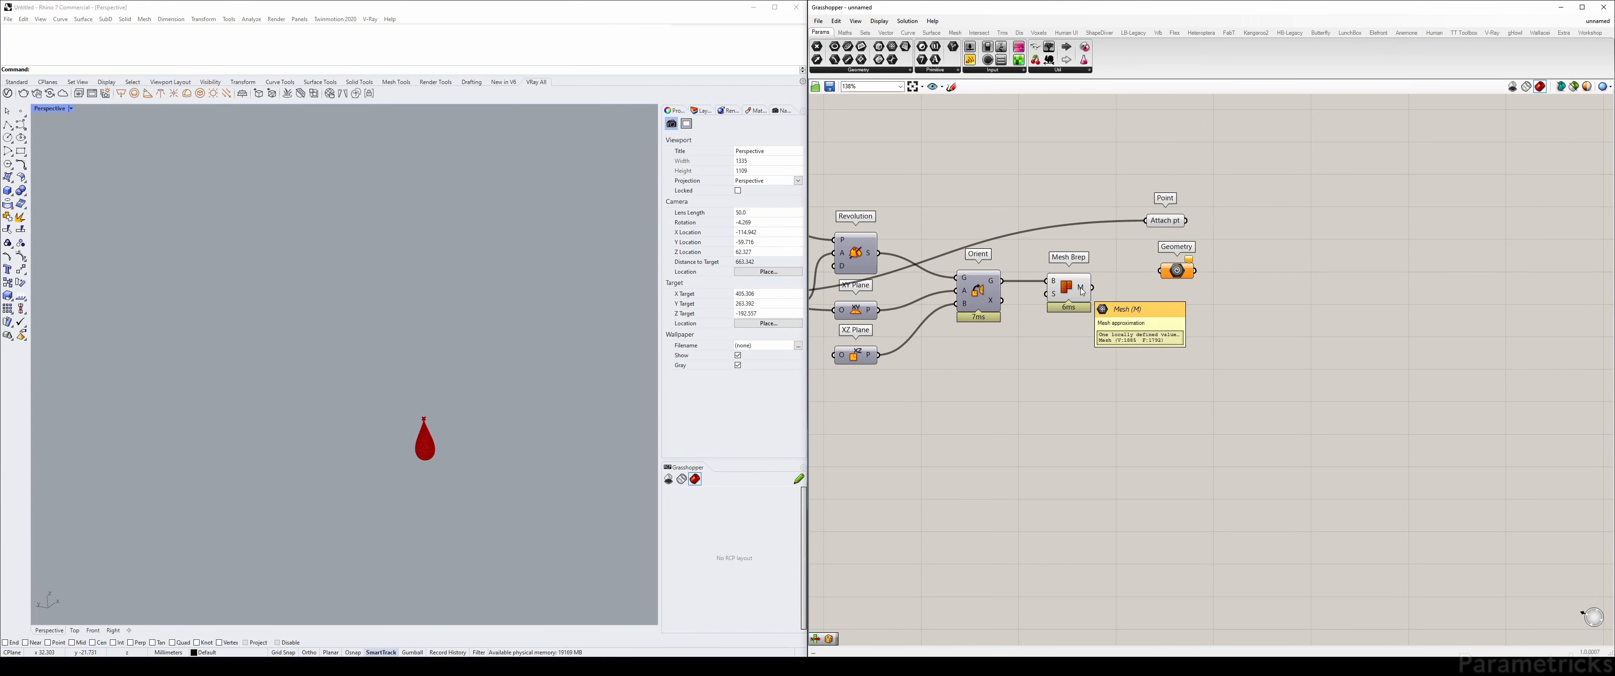
Add a Mesh parameter below the Geometry parameter and delete the Geometry parameter
double_click(1176, 287)
type("mesh")
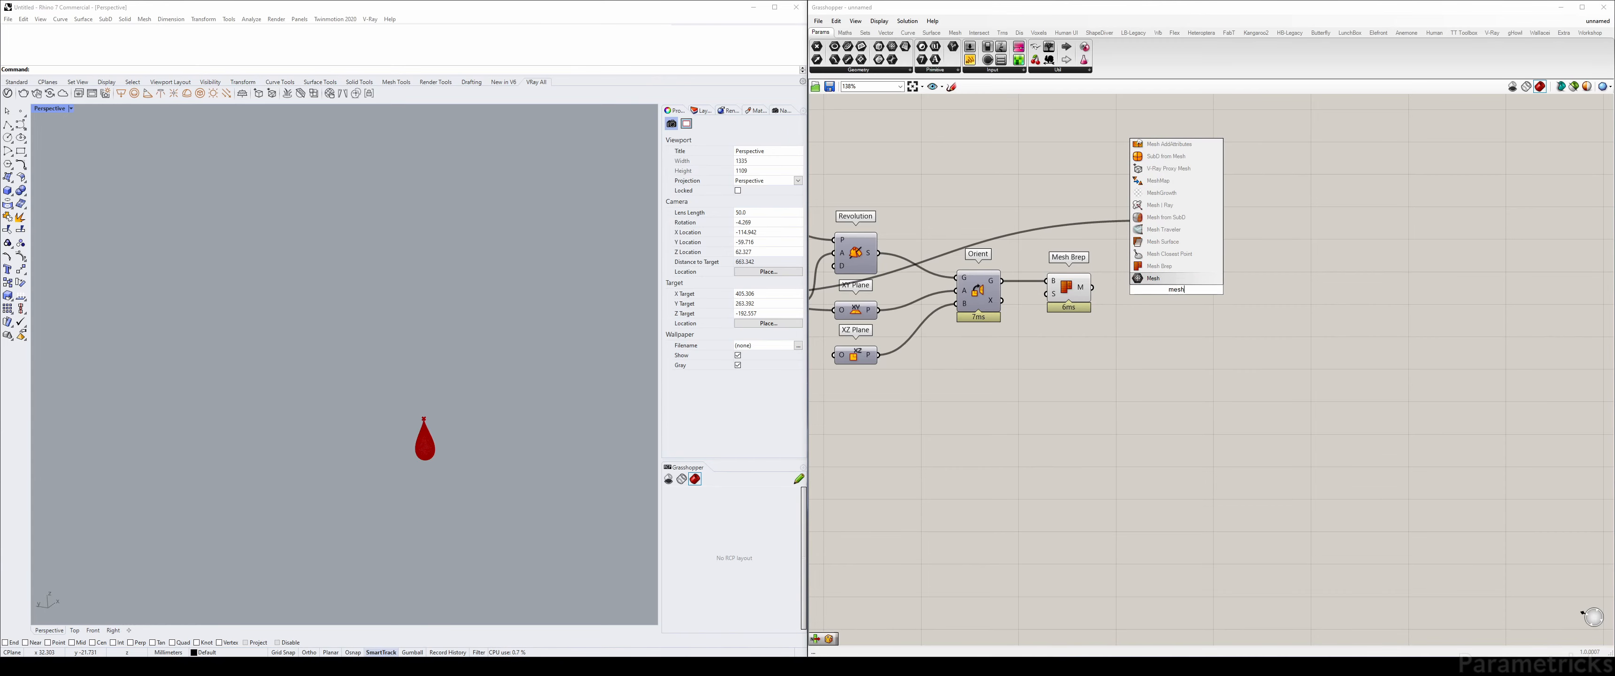
key("Return")
scroll(1172, 287, "up", 1)
left_click_drag(1172, 286, 1171, 301)
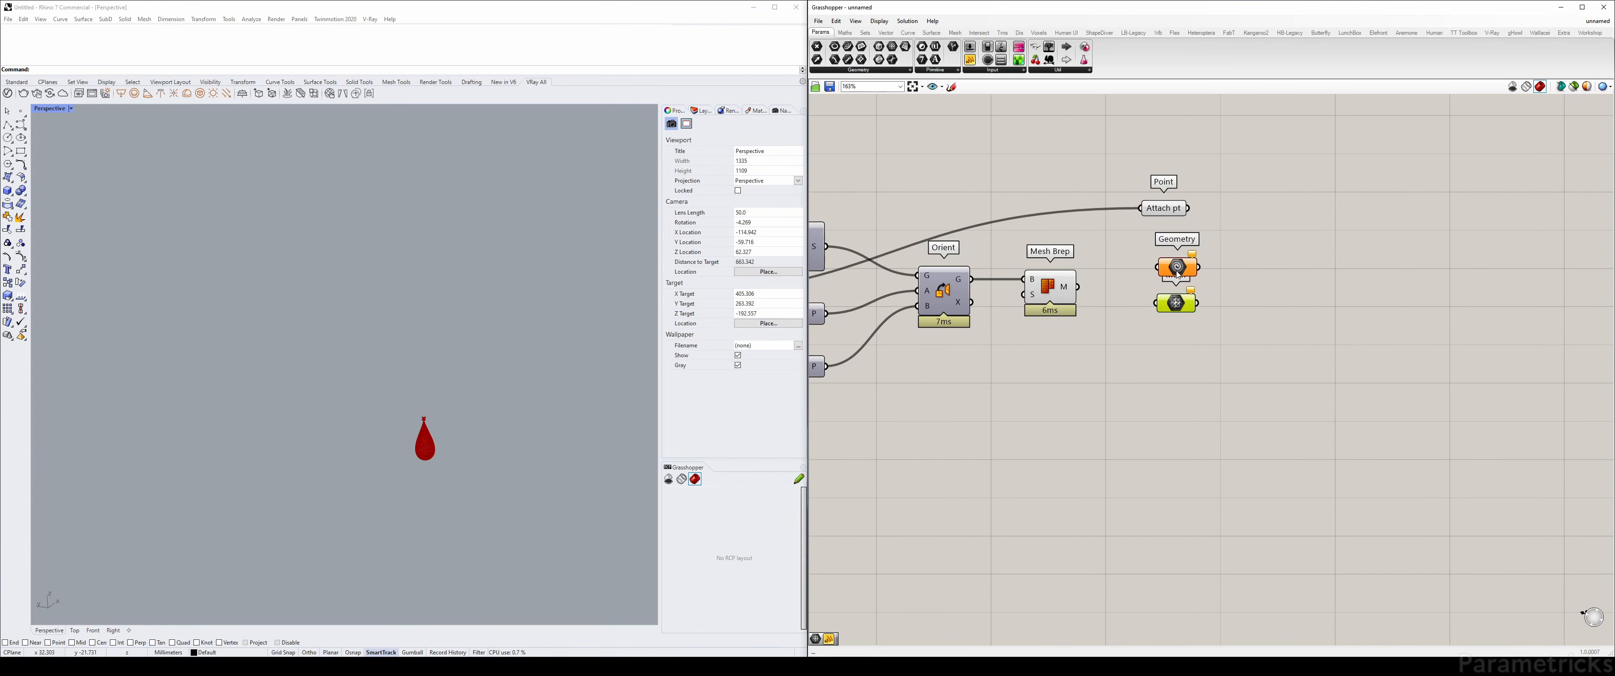
left_click(1177, 270)
key("Delete")
Connect the Mesh Brep output to the Mesh parameter and rename that parameter "Droplet Mesh"
left_click_drag(1077, 287, 1167, 292)
right_click(1174, 290)
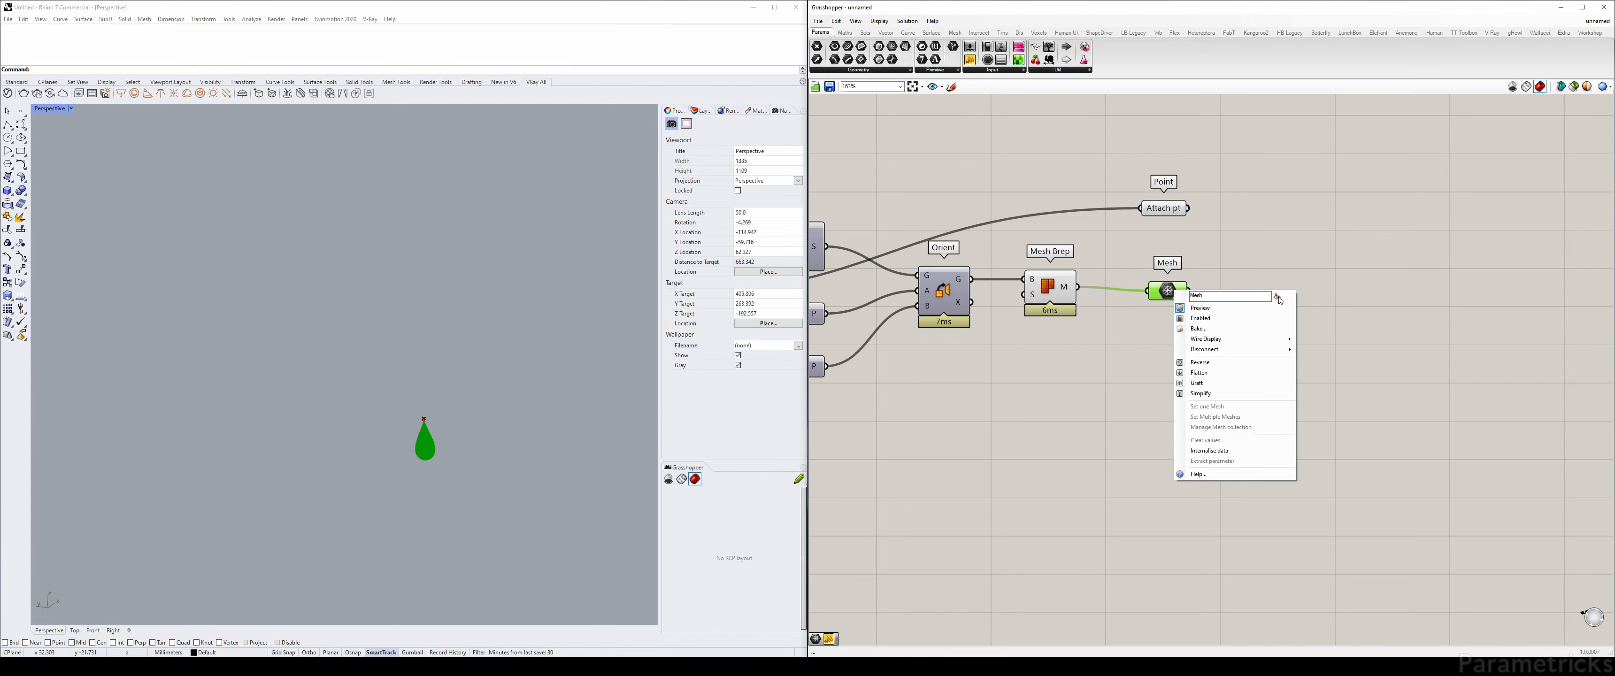
double_click(1239, 297)
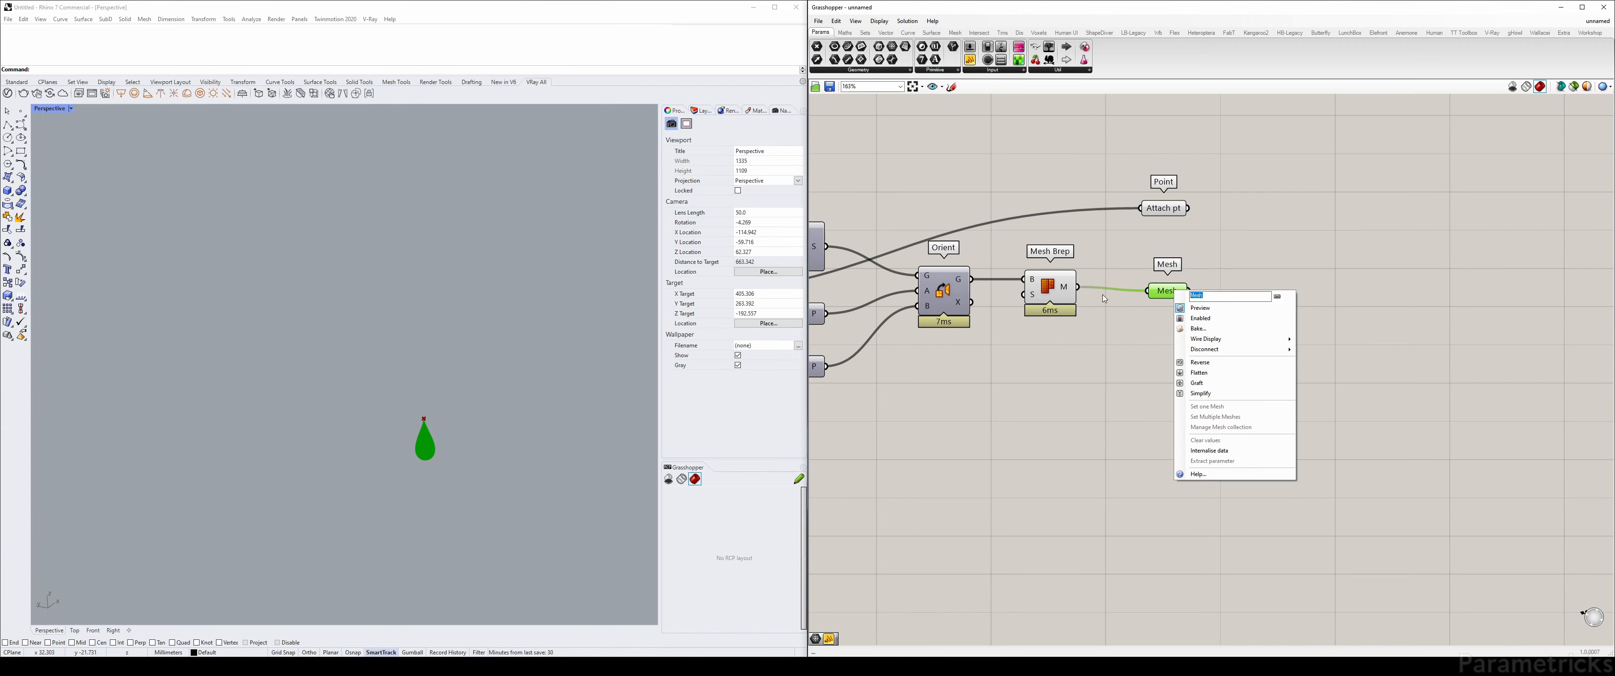
type("Droplet Mesh")
left_click(1151, 269)
Move the Attach pt parameter down to just above Droplet Mesh and align the right edges of both parameters
left_click(1050, 287)
left_click_drag(1167, 215, 1168, 246)
left_click(1179, 291, "shift")
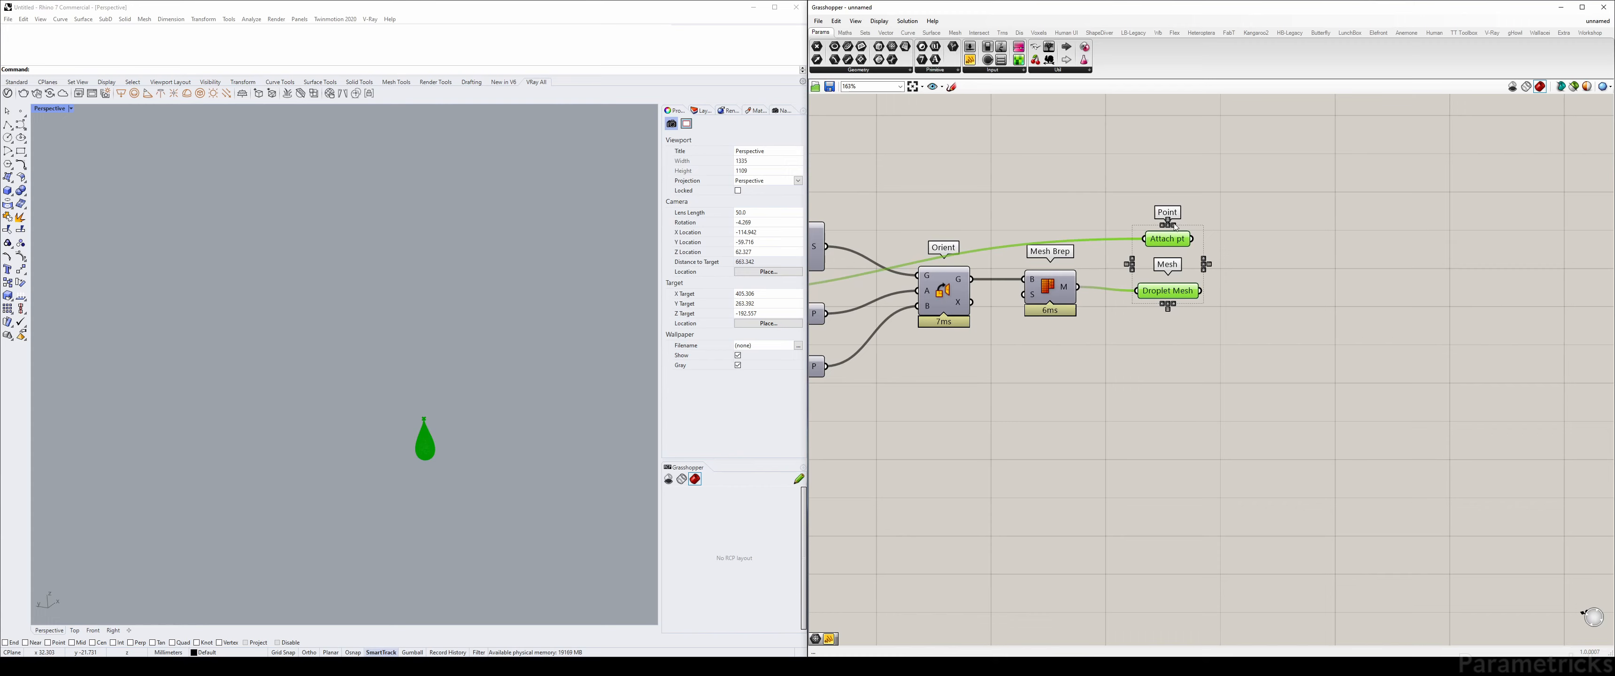
left_click(1245, 200)
left_click_drag(1244, 200, 1178, 292)
left_click(1174, 227)
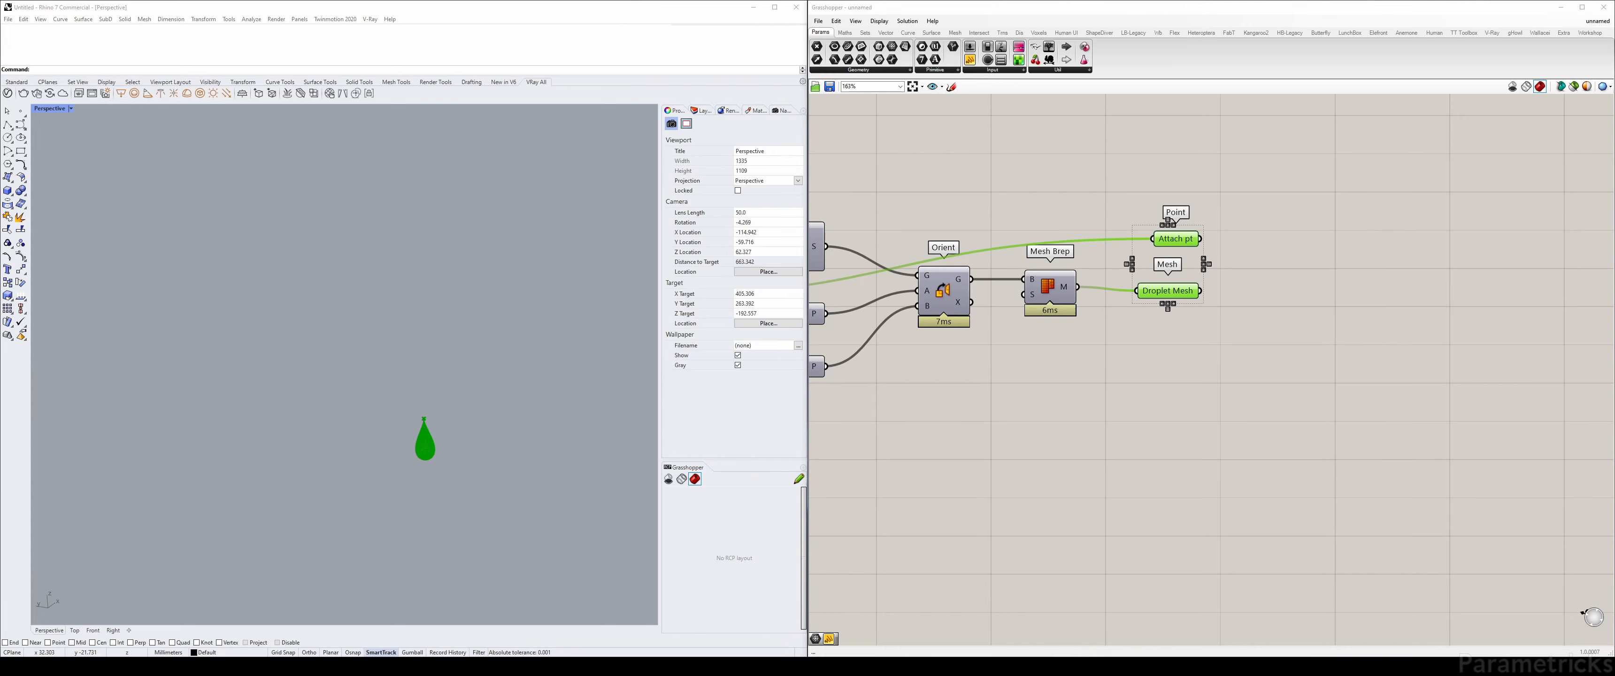
Align the left edge of the Width slider with the Steps and Height sliders at the start of the definition
scroll(1004, 181, "down", 3)
left_click(1095, 146)
scroll(1095, 146, "up", 1)
right_click_drag(1095, 159, 1151, 190)
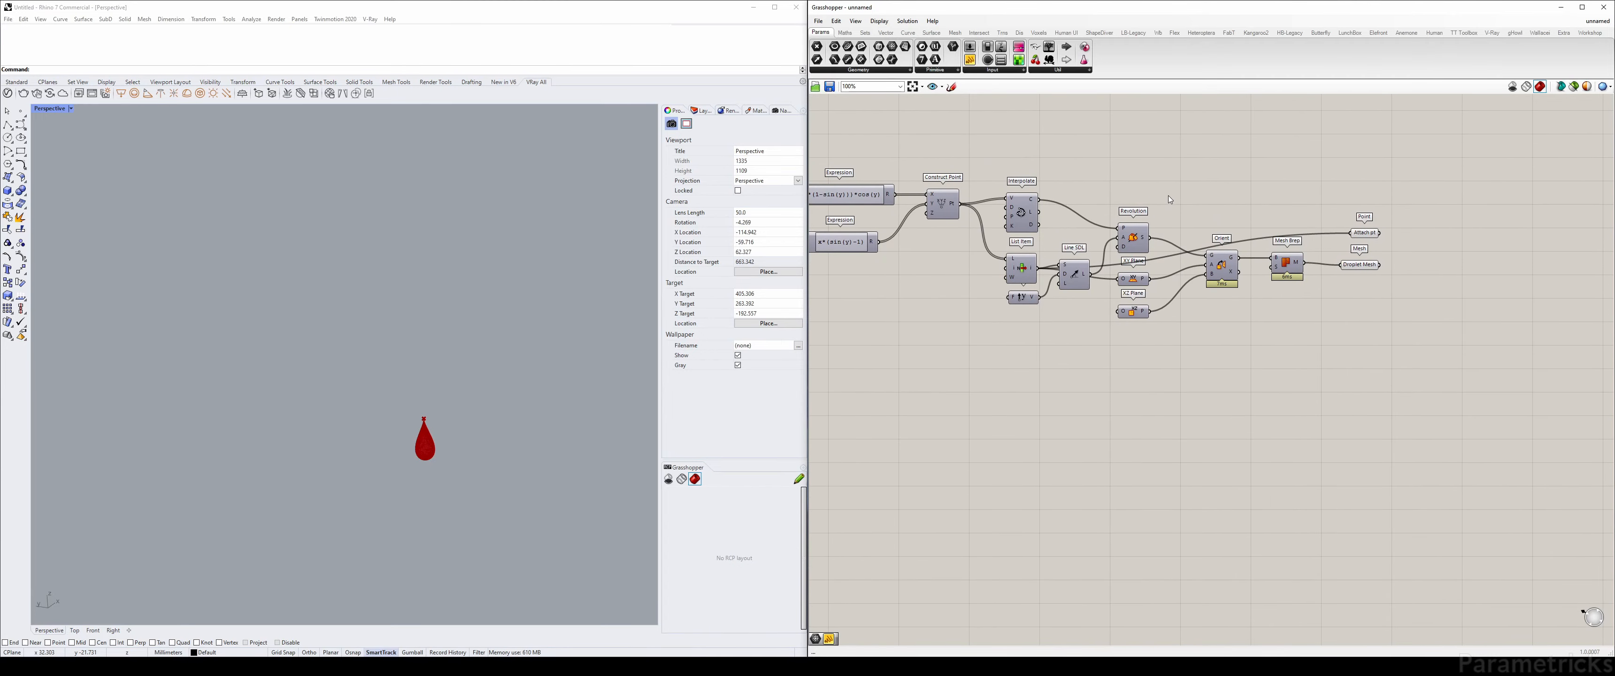
right_click_drag(810, 271, 1102, 248)
left_click_drag(876, 160, 870, 160)
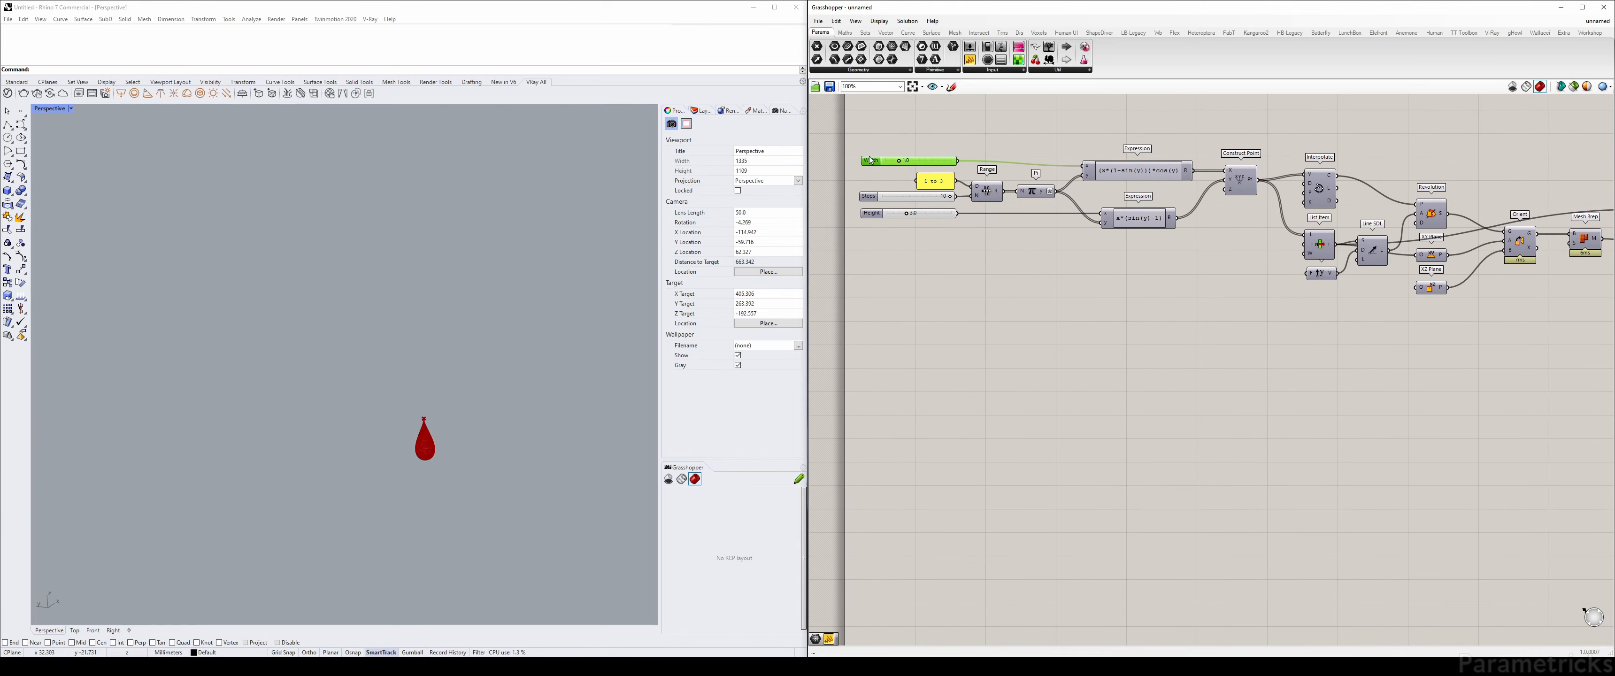
left_click_drag(888, 267, 864, 183)
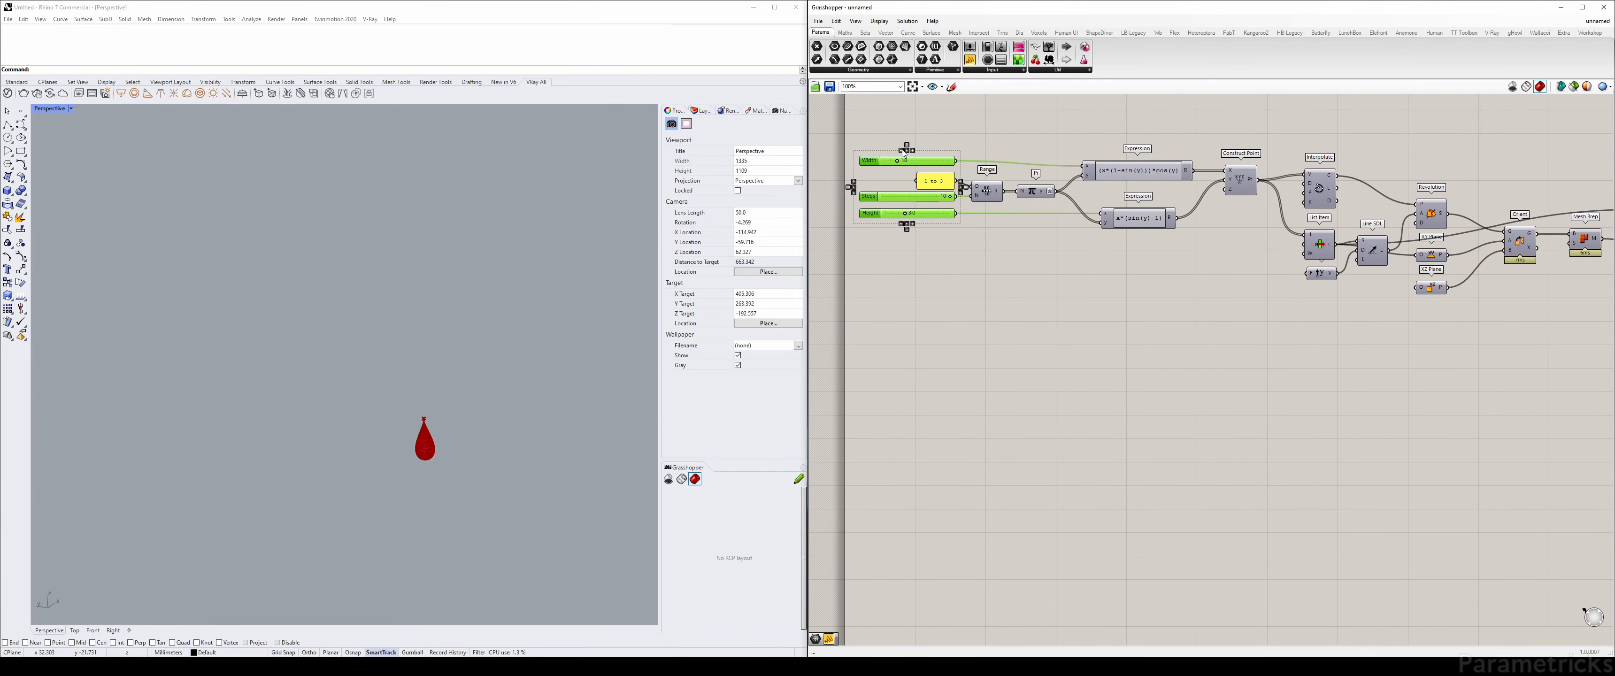
left_click(980, 254)
Add a number slider ranging from 0.5 to 3 below the Height slider
scroll(968, 261, "up", 3)
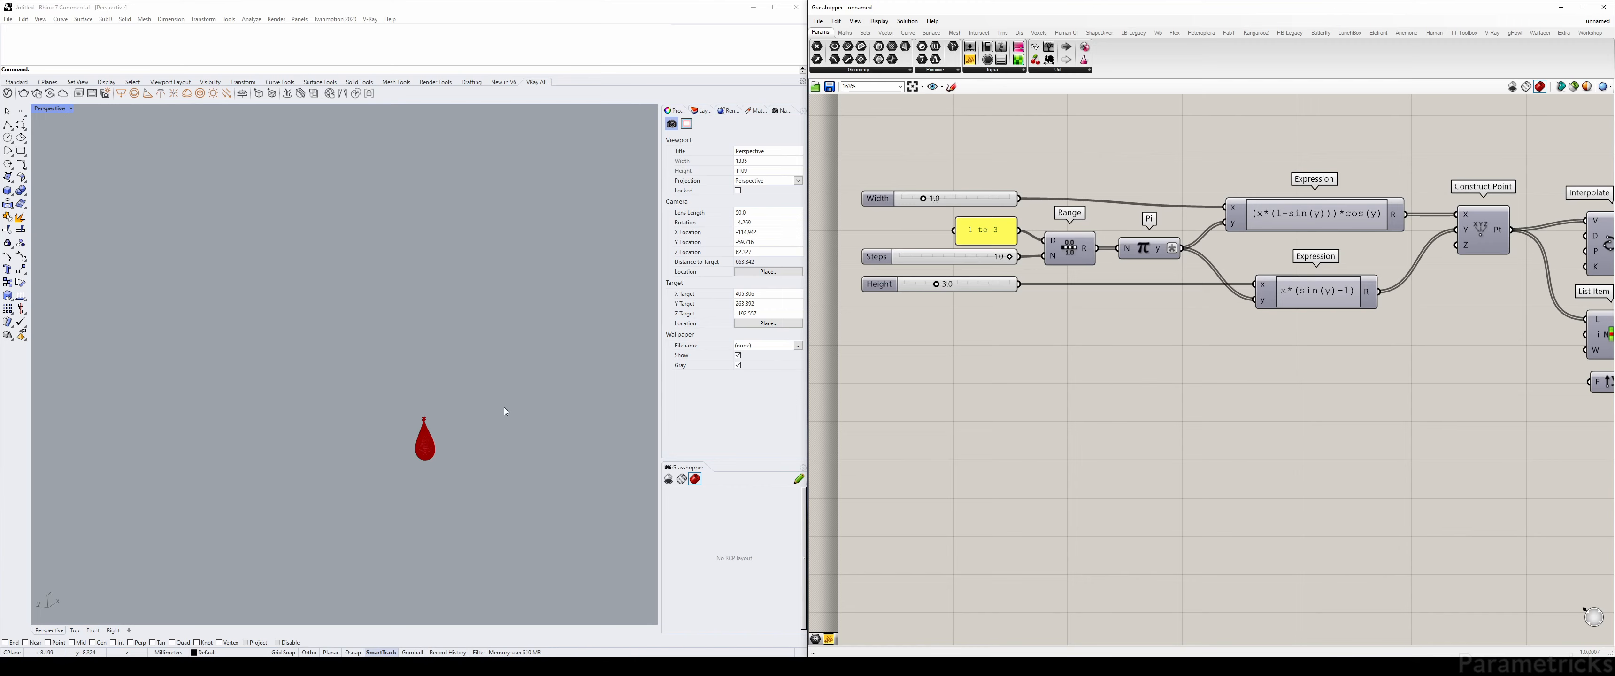
right_click_drag(507, 399, 510, 394)
scroll(510, 394, "up", 2)
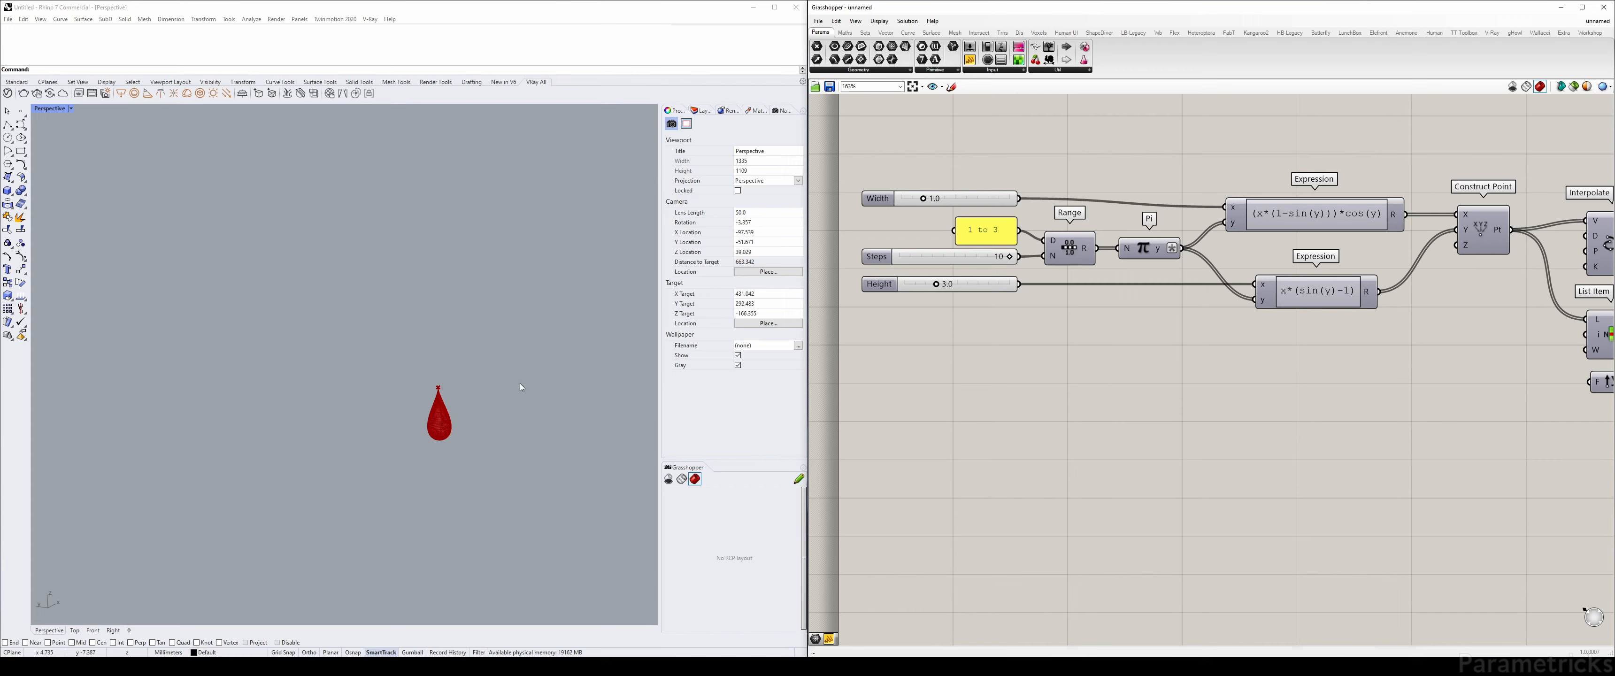
right_click_drag(520, 384, 523, 380)
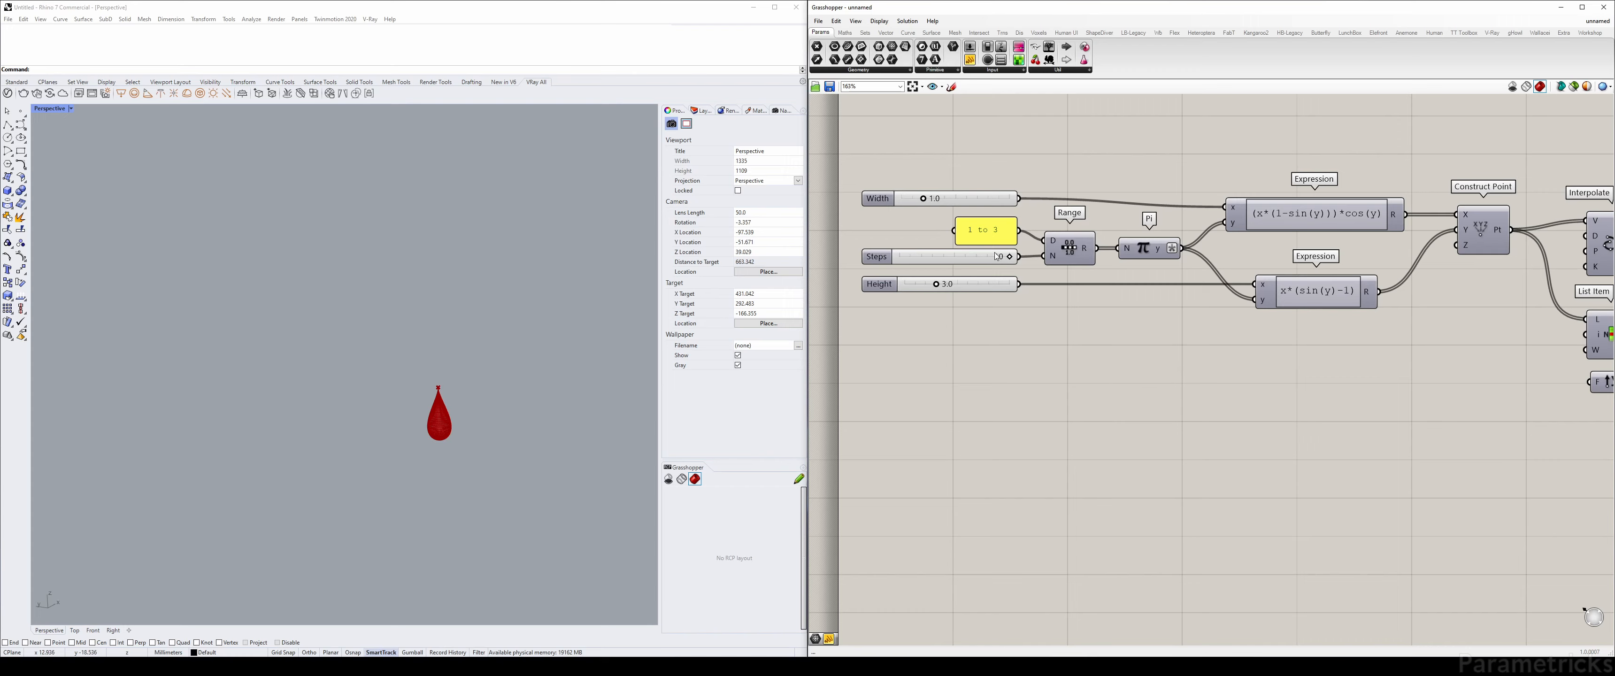
double_click(996, 368)
type("1")
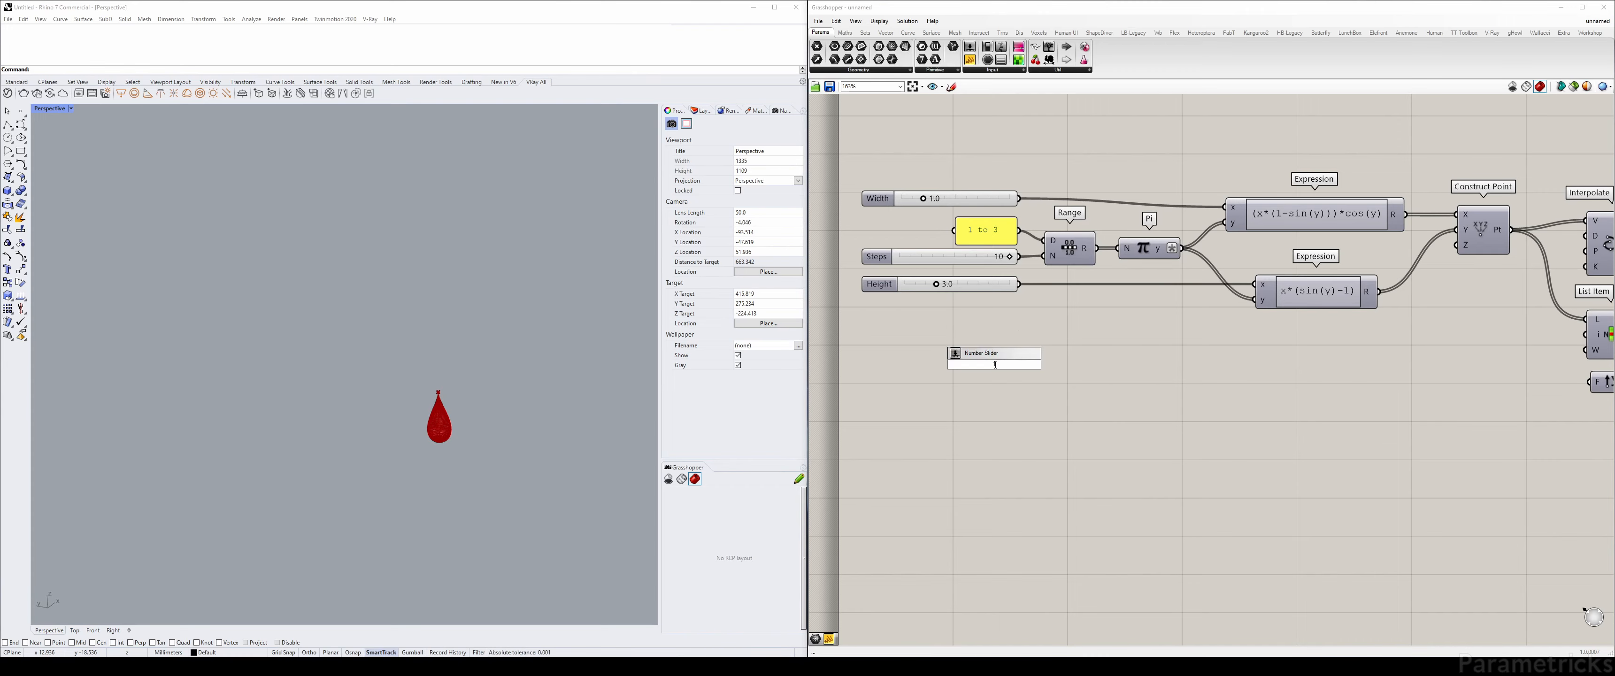
key("BackSpace")
type("0.5<3")
key("Return")
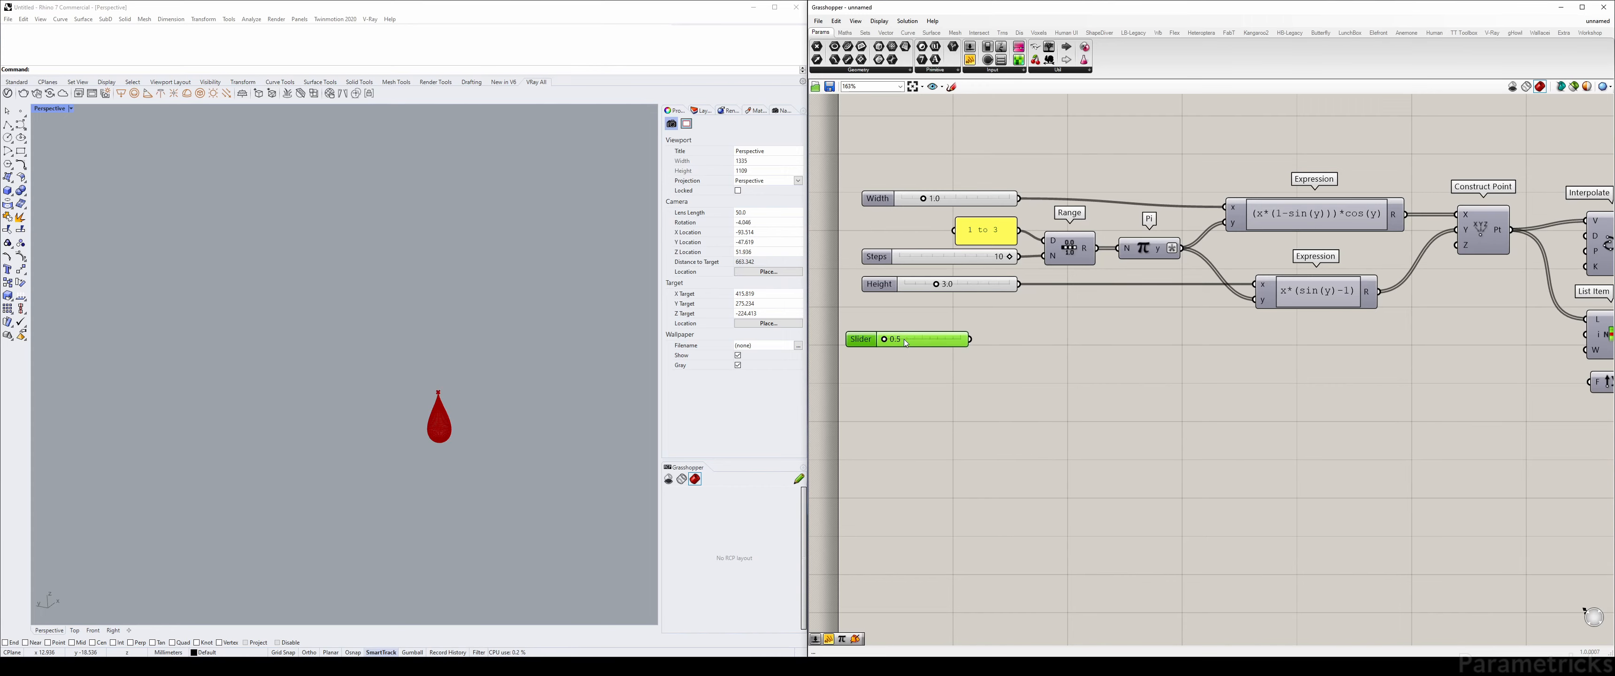
Rename the new slider "Scale" and shift it roughly in line with the sliders above
right_click(894, 345)
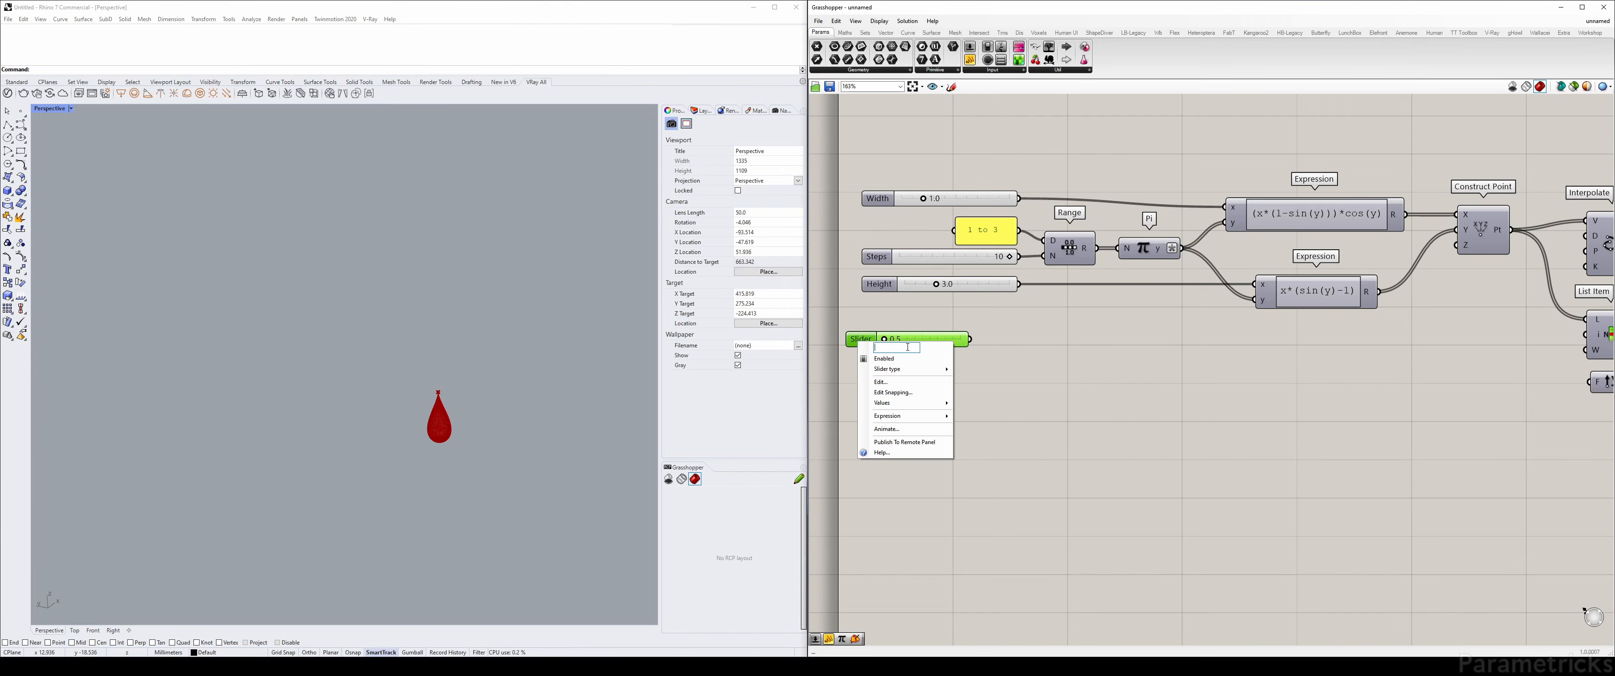
type("Scale")
key("Return")
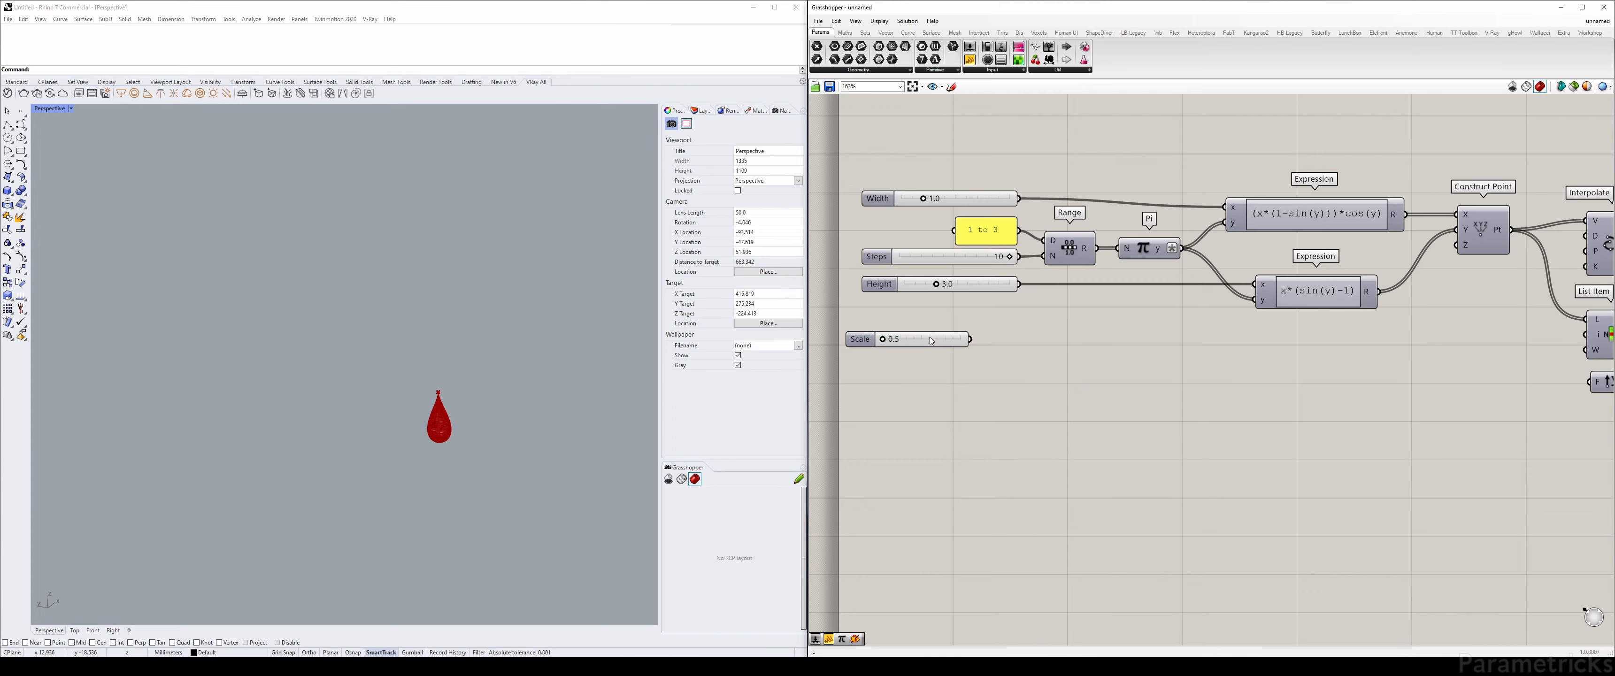
left_click_drag(860, 339, 886, 341)
Add a Scale component beside the Scale slider and connect the slider to its factor input F
double_click(1067, 343)
type("sclae")
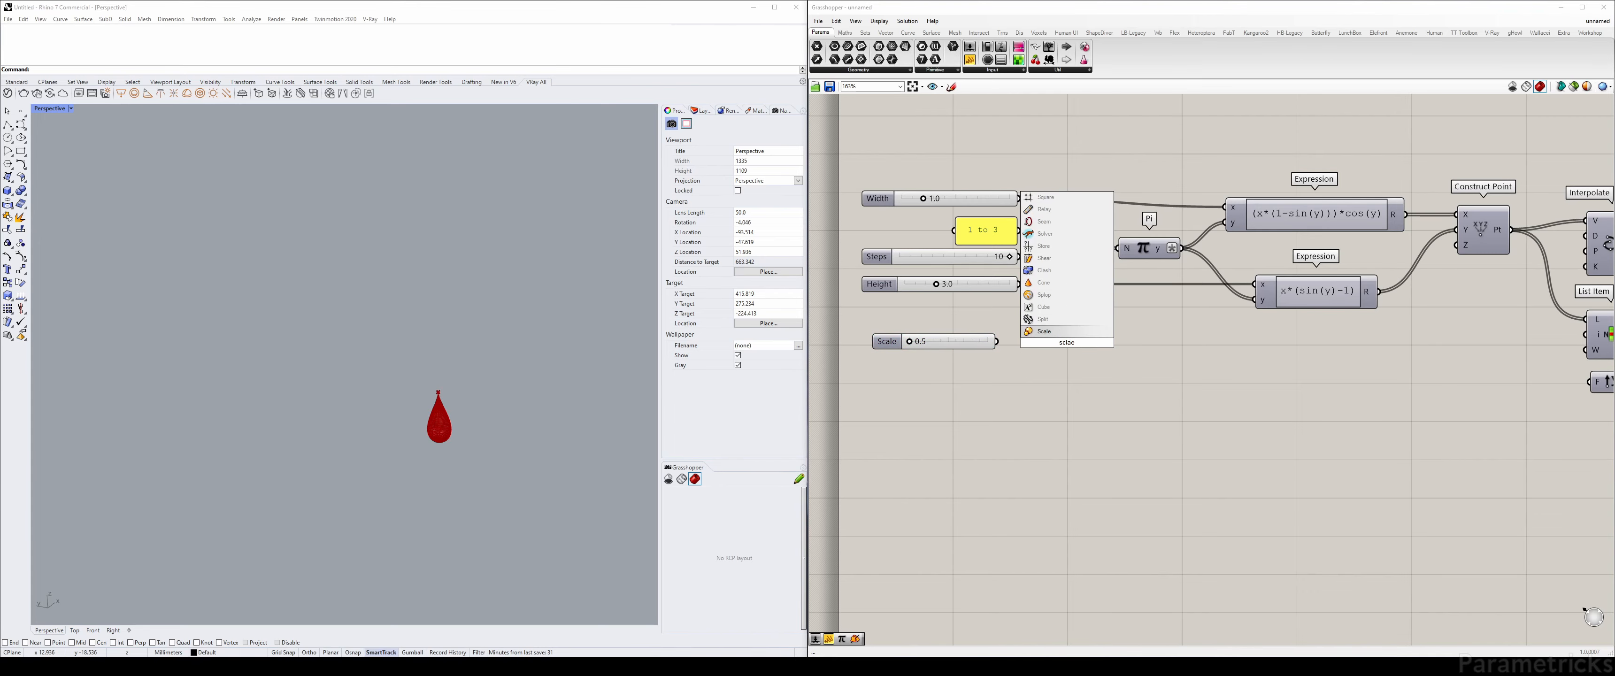
key("Return")
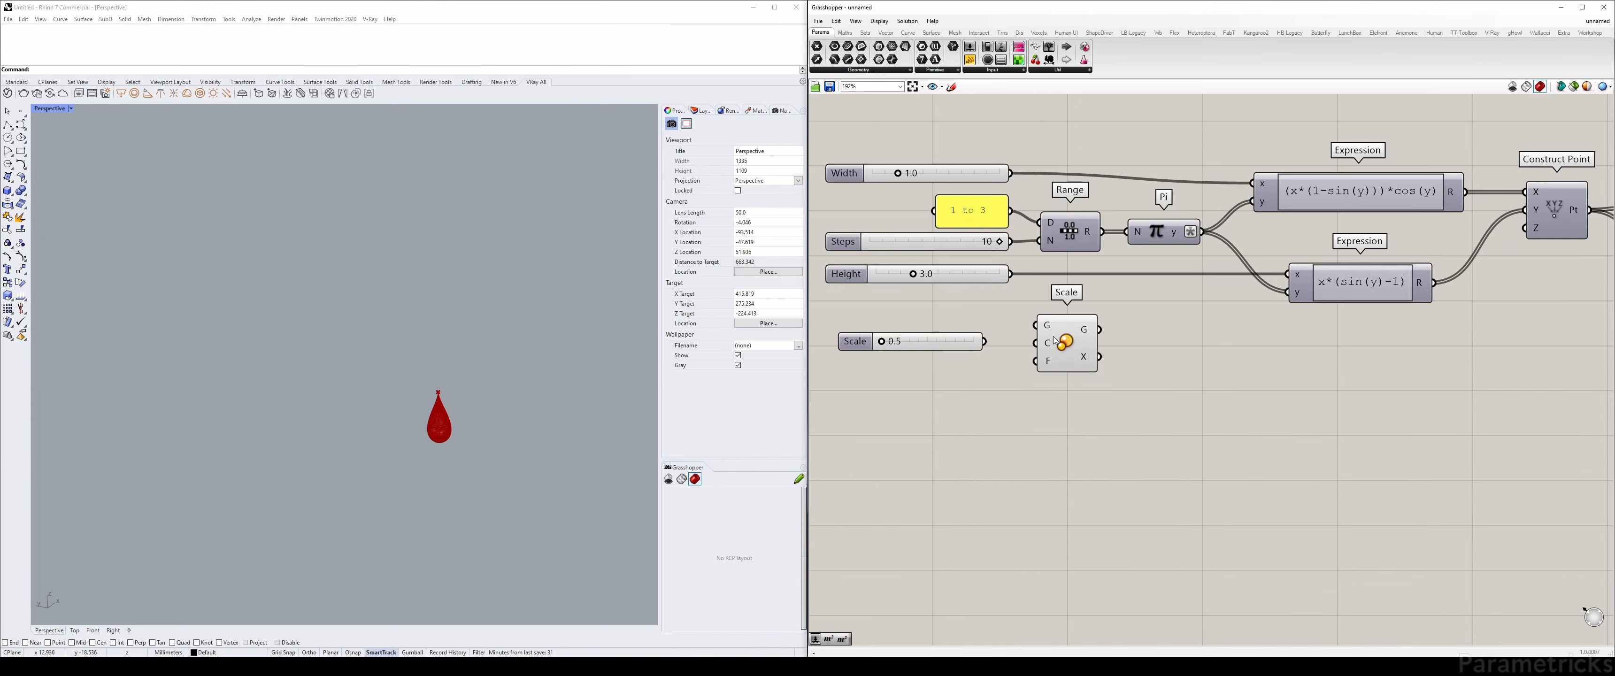
scroll(1068, 341, "up", 1)
left_click_drag(984, 341, 1437, 395)
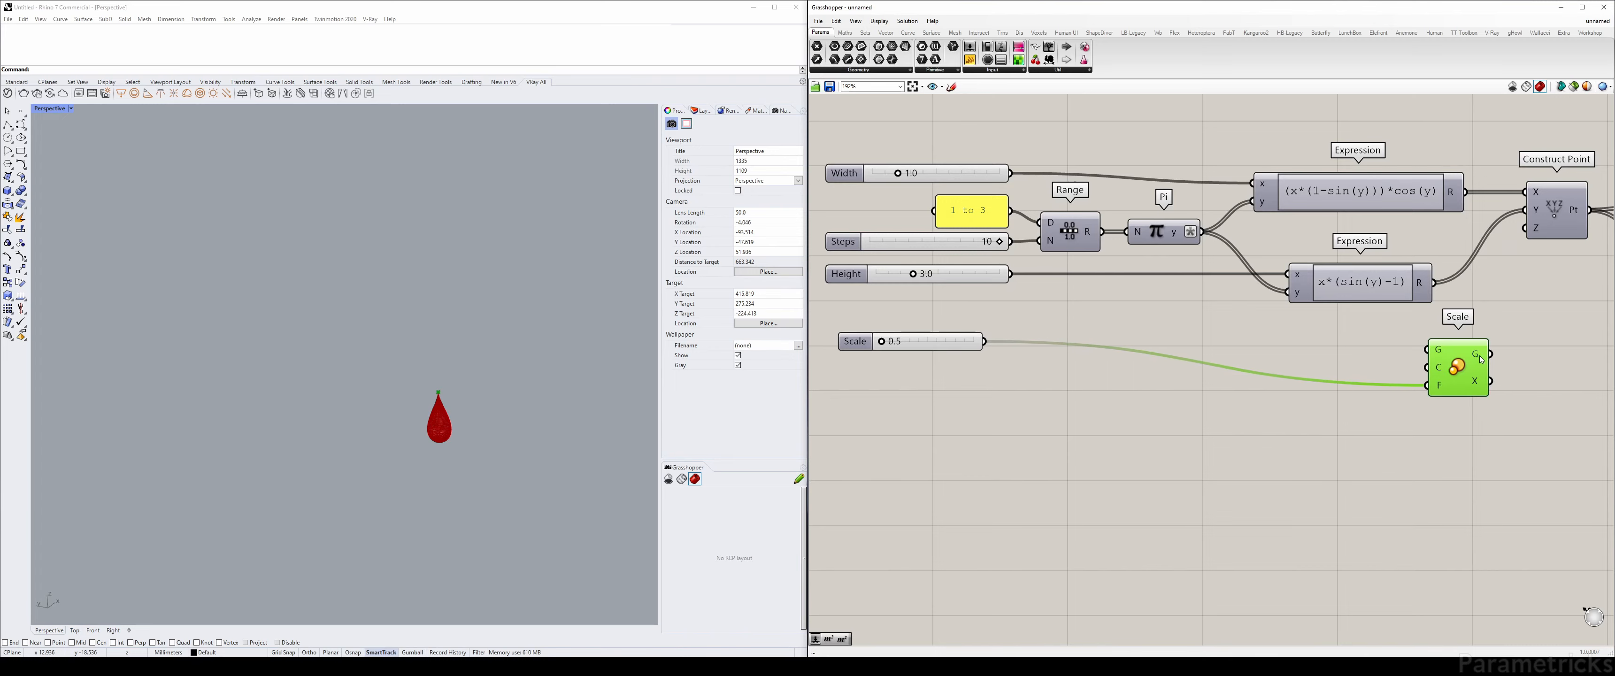
Move the Scale component along the definition to just beneath the Orient component
scroll(1437, 396, "down", 3)
right_click_drag(1438, 395, 1015, 358)
left_click_drag(1000, 351, 1390, 378)
right_click_drag(1389, 378, 1003, 366)
scroll(1004, 365, "up", 3)
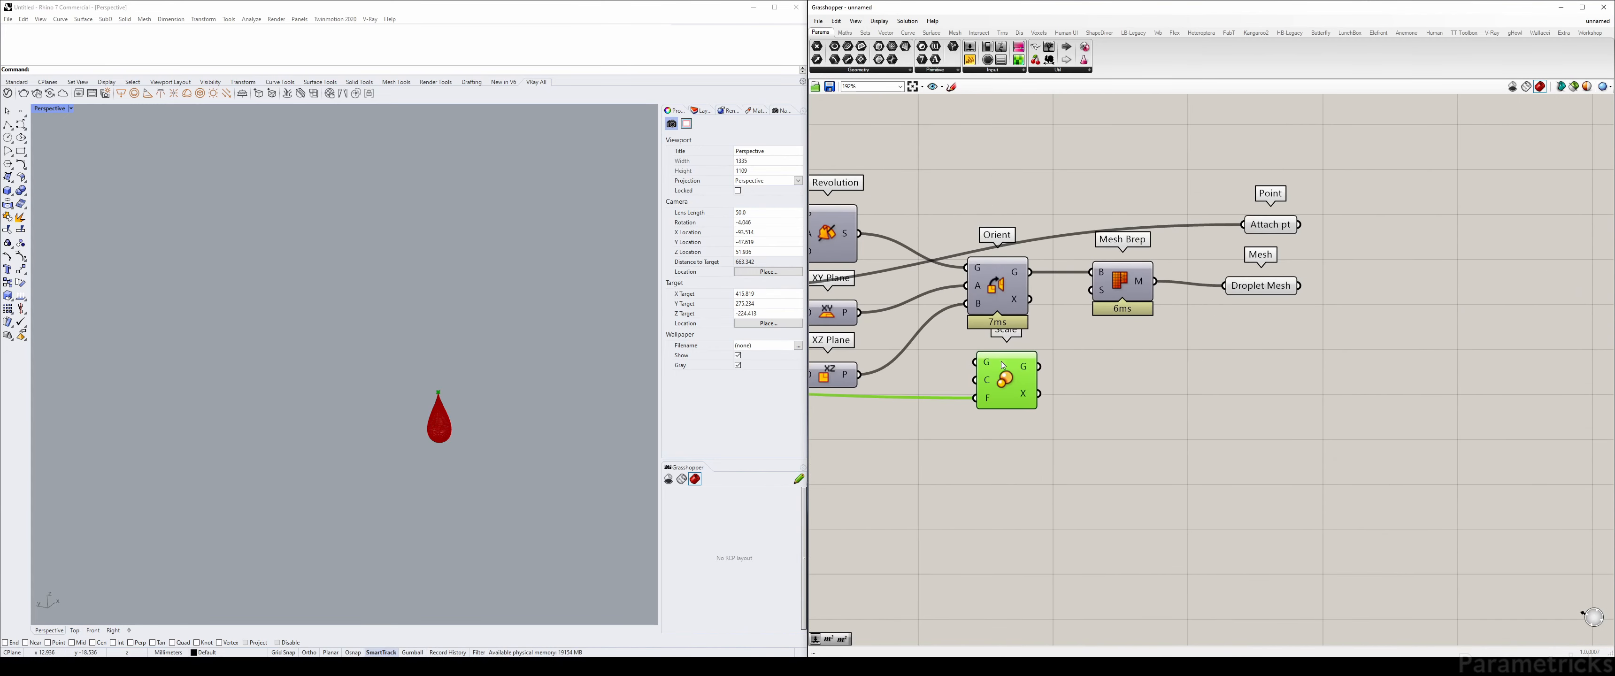
Spread out Mesh Brep, Attach pt, Droplet Mesh and Orient, and place the Scale component between Orient and Mesh Brep
left_click_drag(1321, 166, 1260, 274)
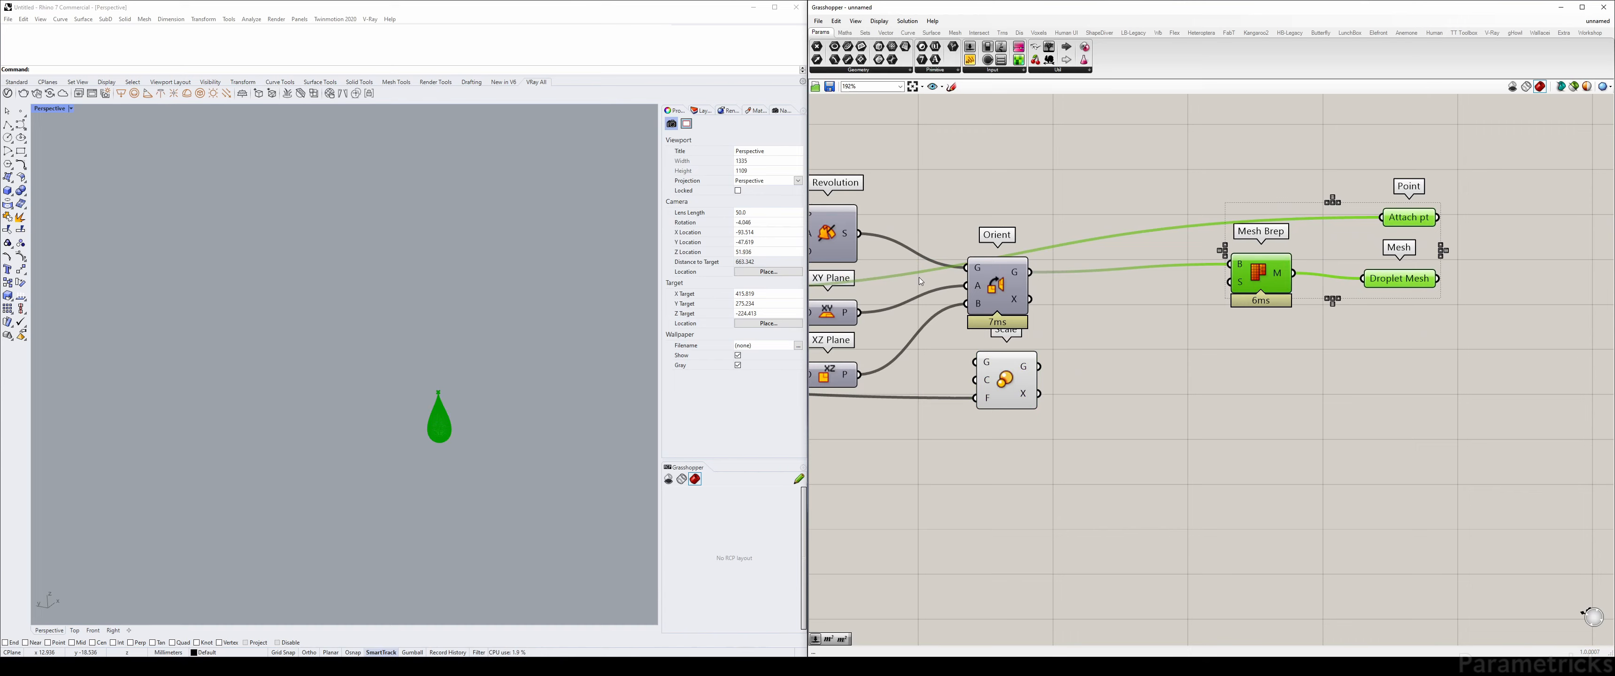
left_click_drag(1000, 286, 970, 290)
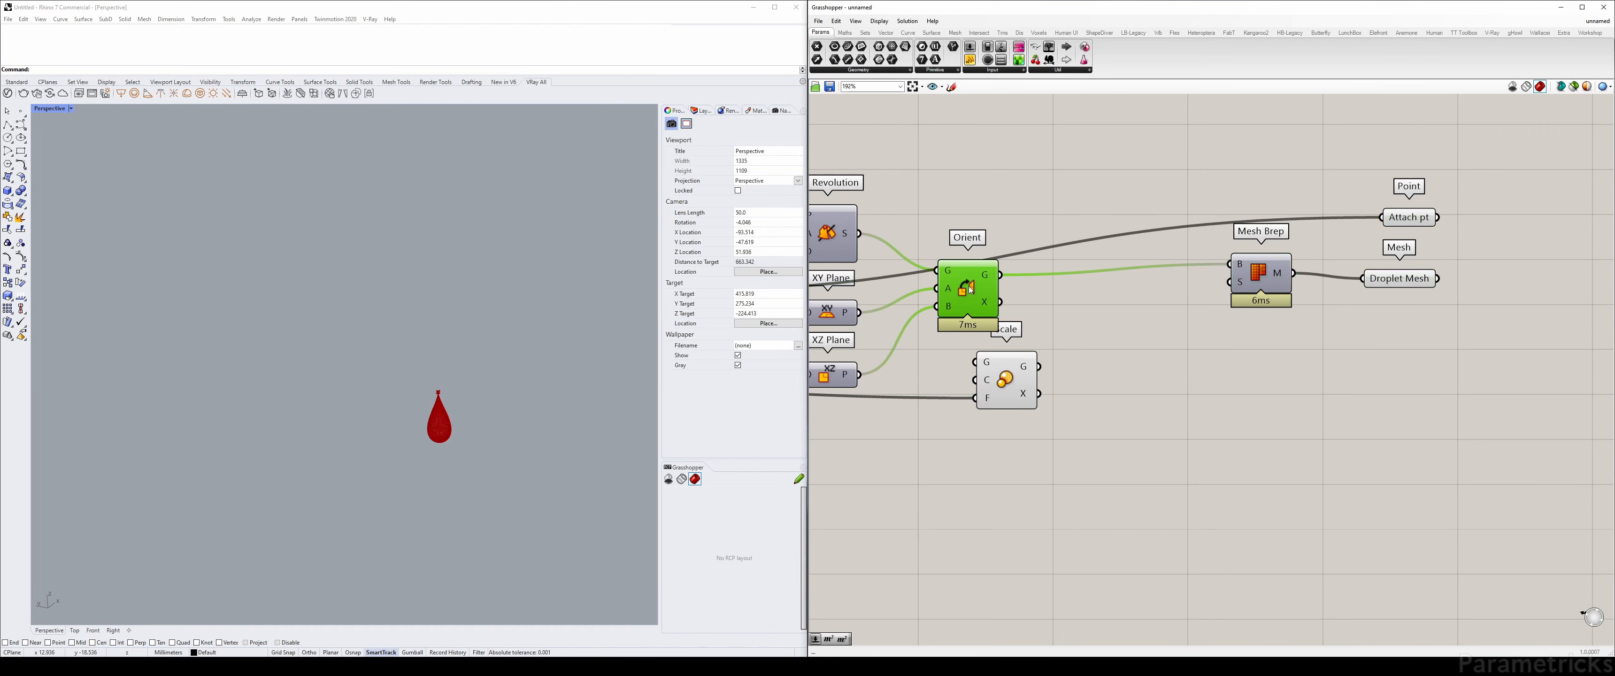
left_click_drag(1005, 379, 1084, 378)
right_click_drag(971, 281, 1058, 292)
left_click(1078, 378)
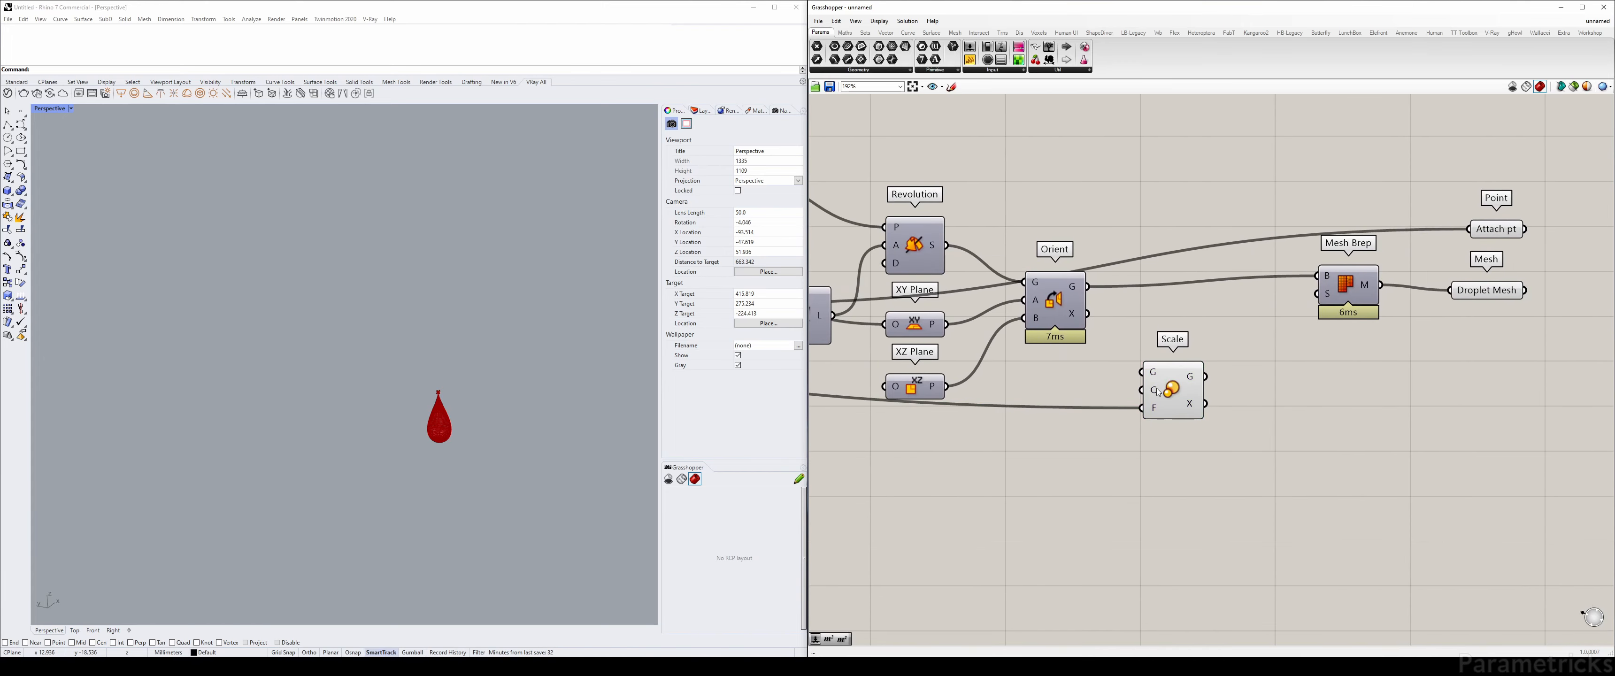
Connect Orient's geometry output to the Scale component's G input and the List Item output to its centre input C
left_click_drag(1088, 286, 1142, 372)
right_click_drag(1129, 387, 1207, 388)
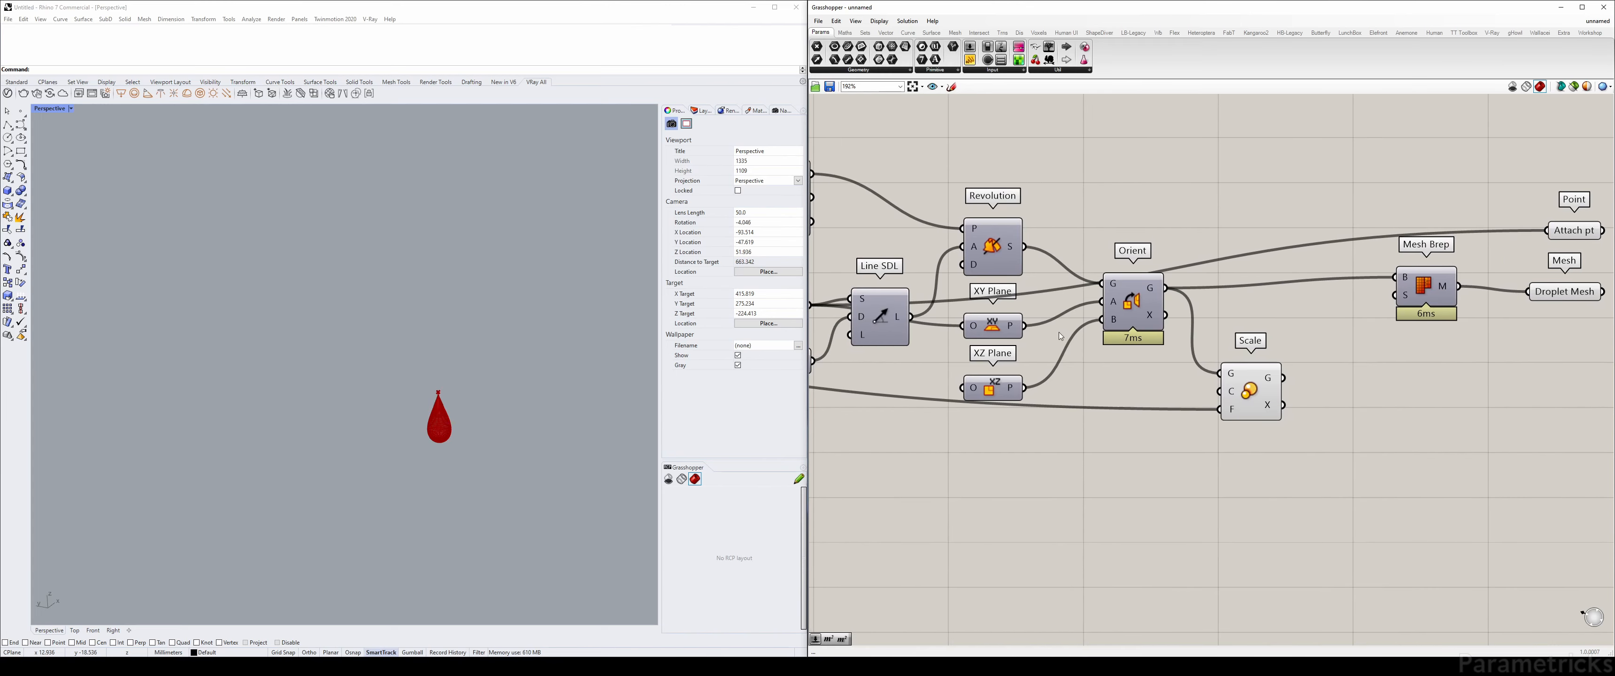
scroll(1044, 321, "down", 2)
right_click_drag(1045, 321, 1248, 307)
scroll(1247, 307, "up", 1)
left_click(968, 286)
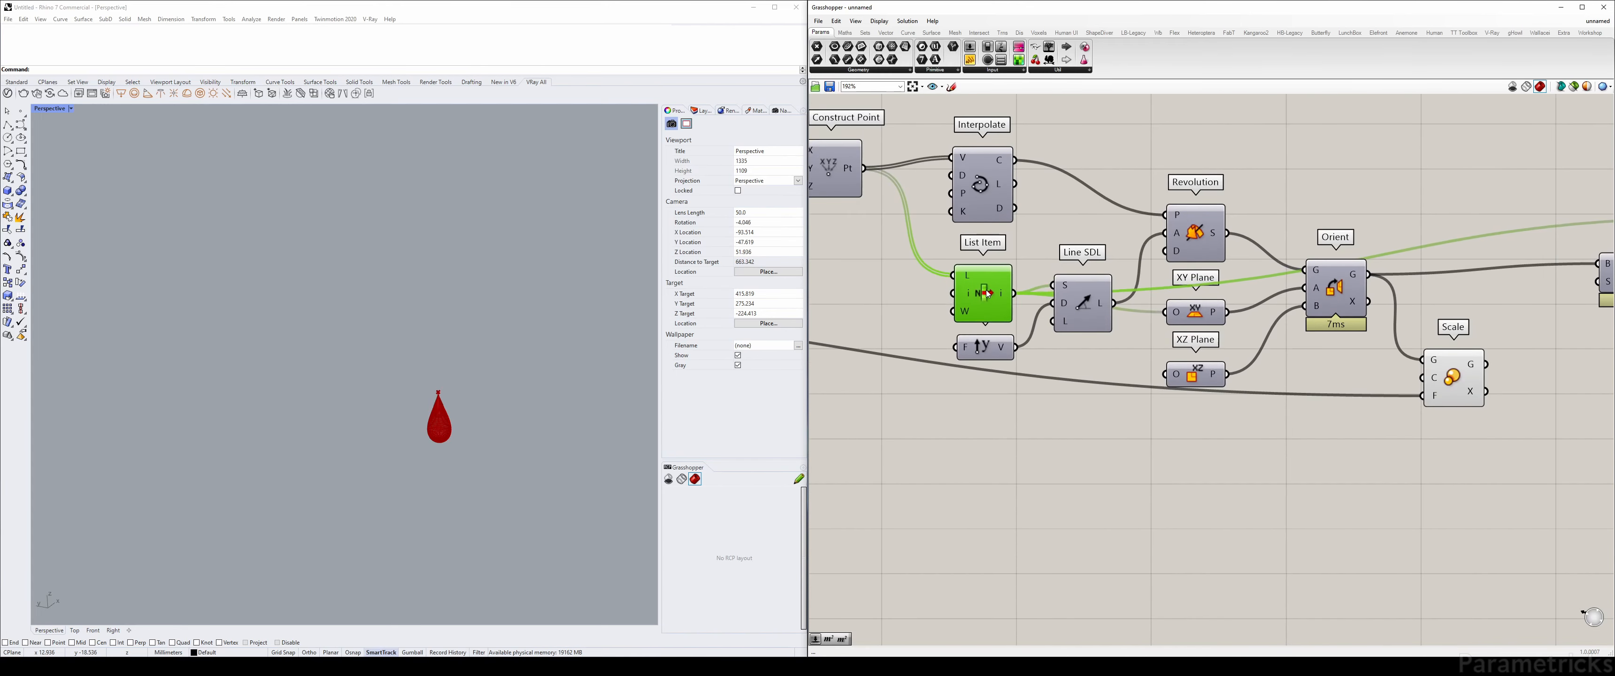
left_click_drag(969, 285, 1426, 378)
right_click_drag(1428, 379, 1194, 353)
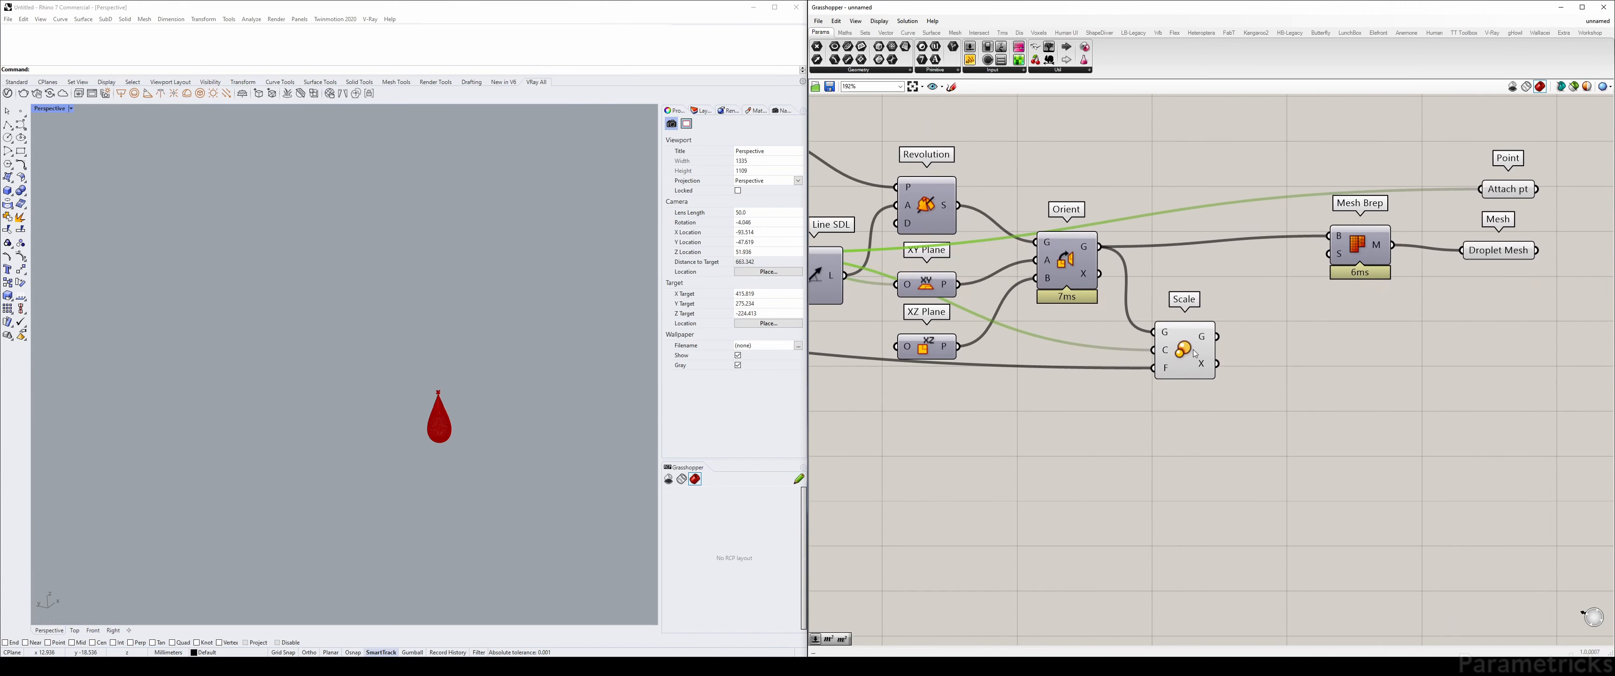
left_click(1194, 352)
scroll(426, 414, "down", 3)
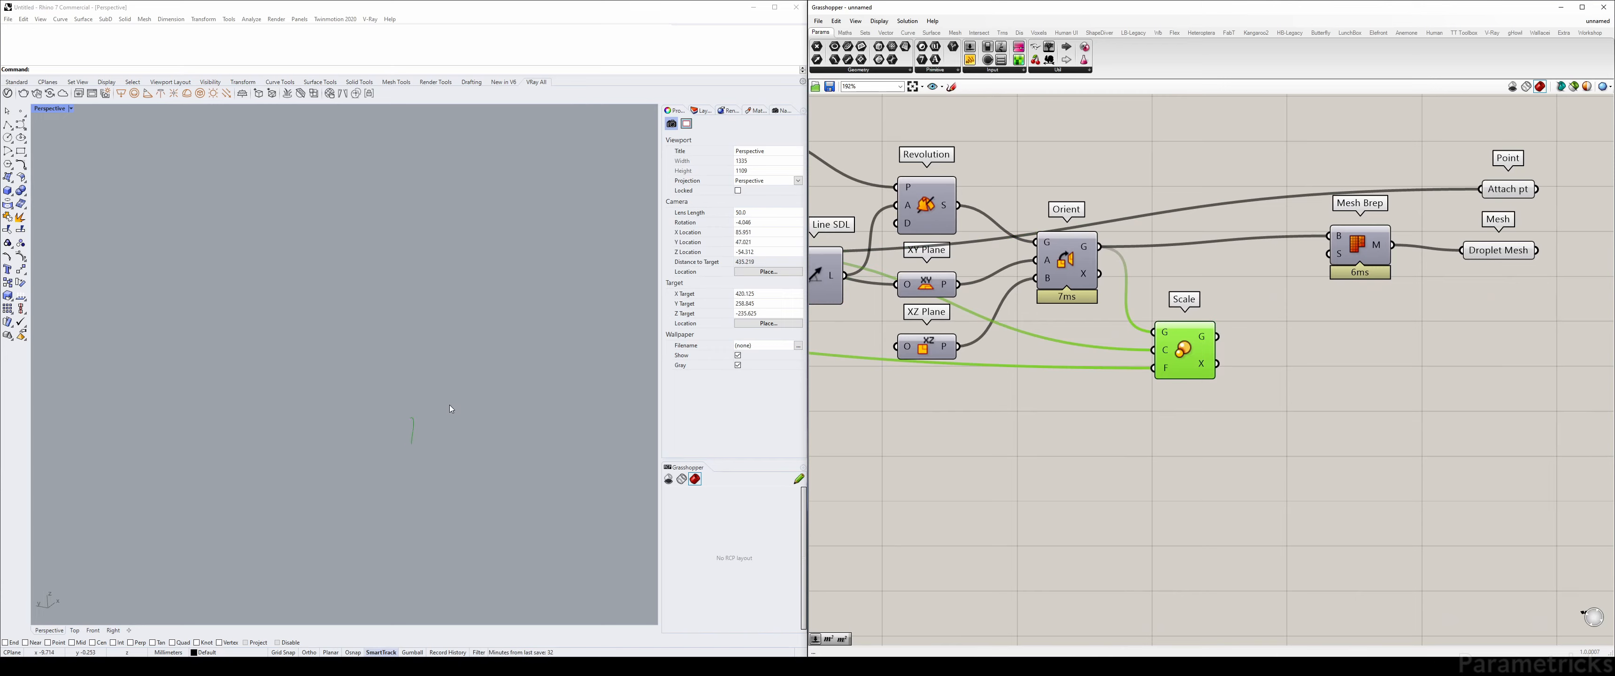
Place the Scale slider directly beneath the Height slider and set its value to 1.0
middle_click(1179, 344)
left_click(1198, 364)
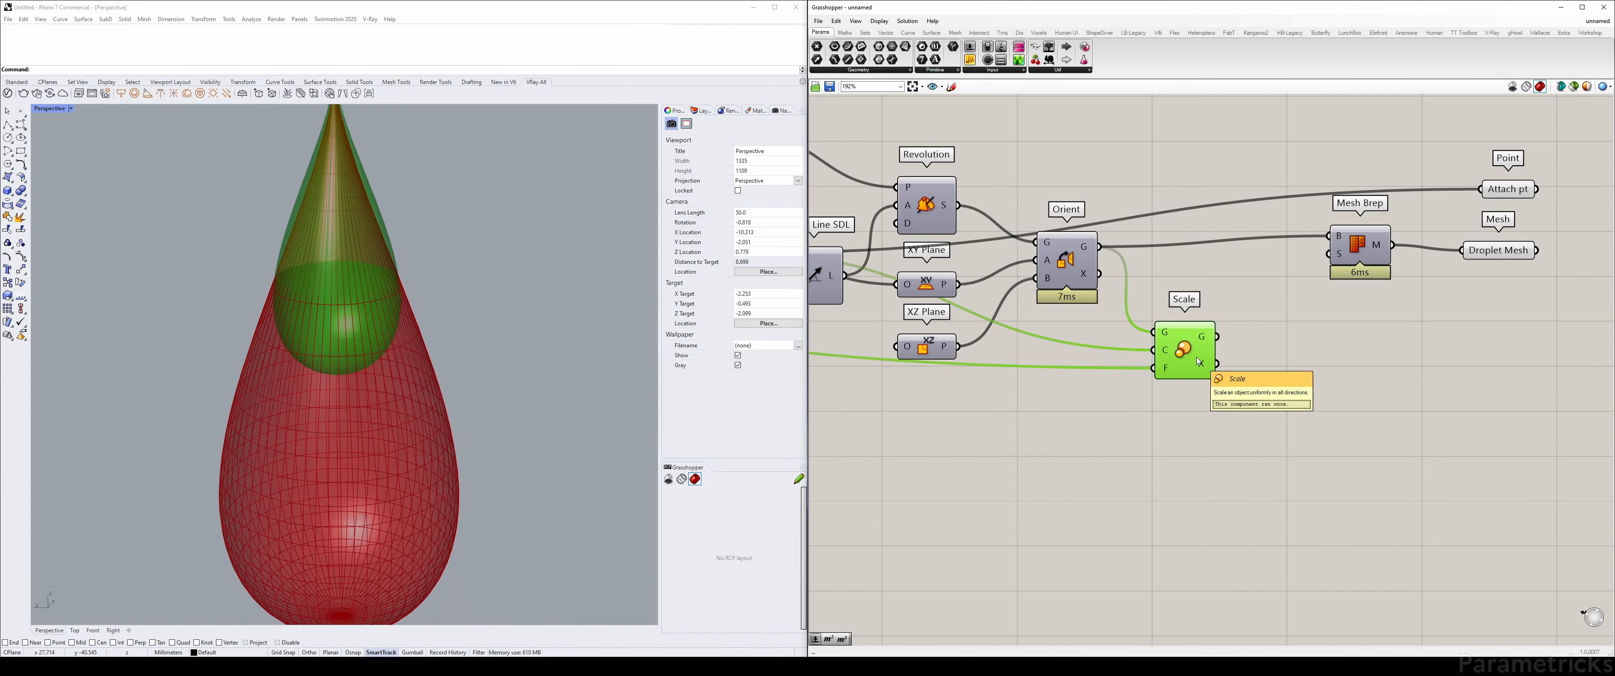
scroll(1072, 373, "down", 3)
right_click_drag(1002, 378, 1363, 350)
scroll(816, 286, "up", 3)
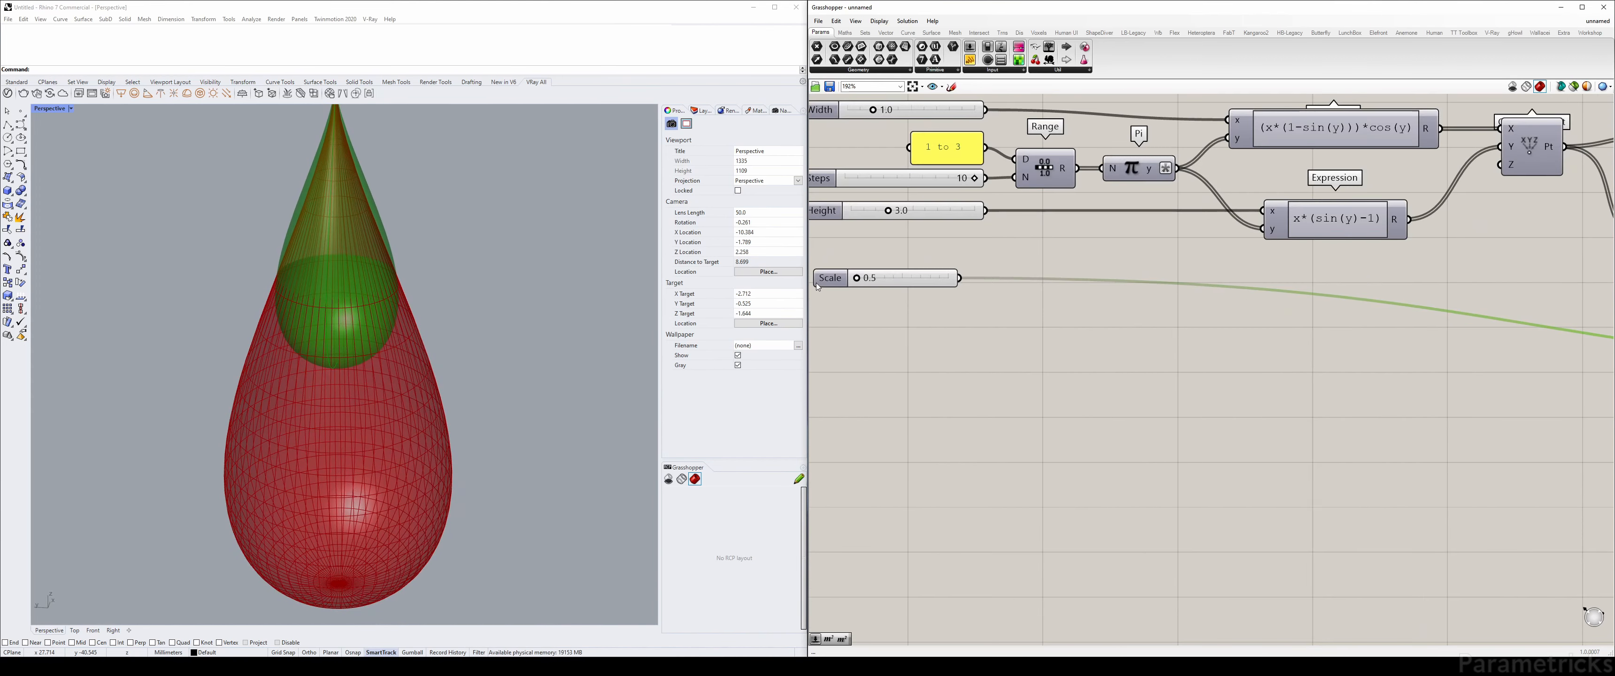
scroll(1179, 282, "down", 3)
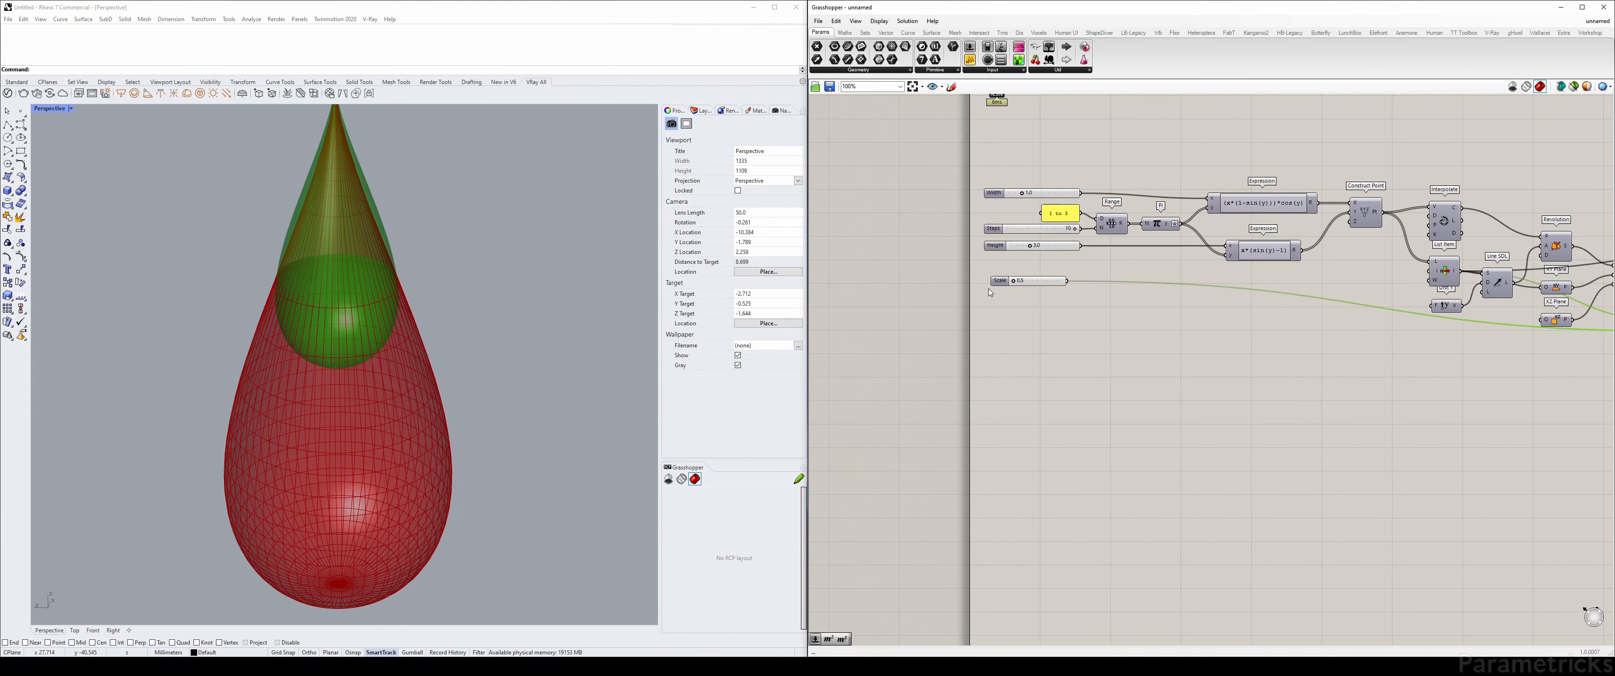
left_click_drag(1015, 284, 1018, 269)
double_click(1035, 269)
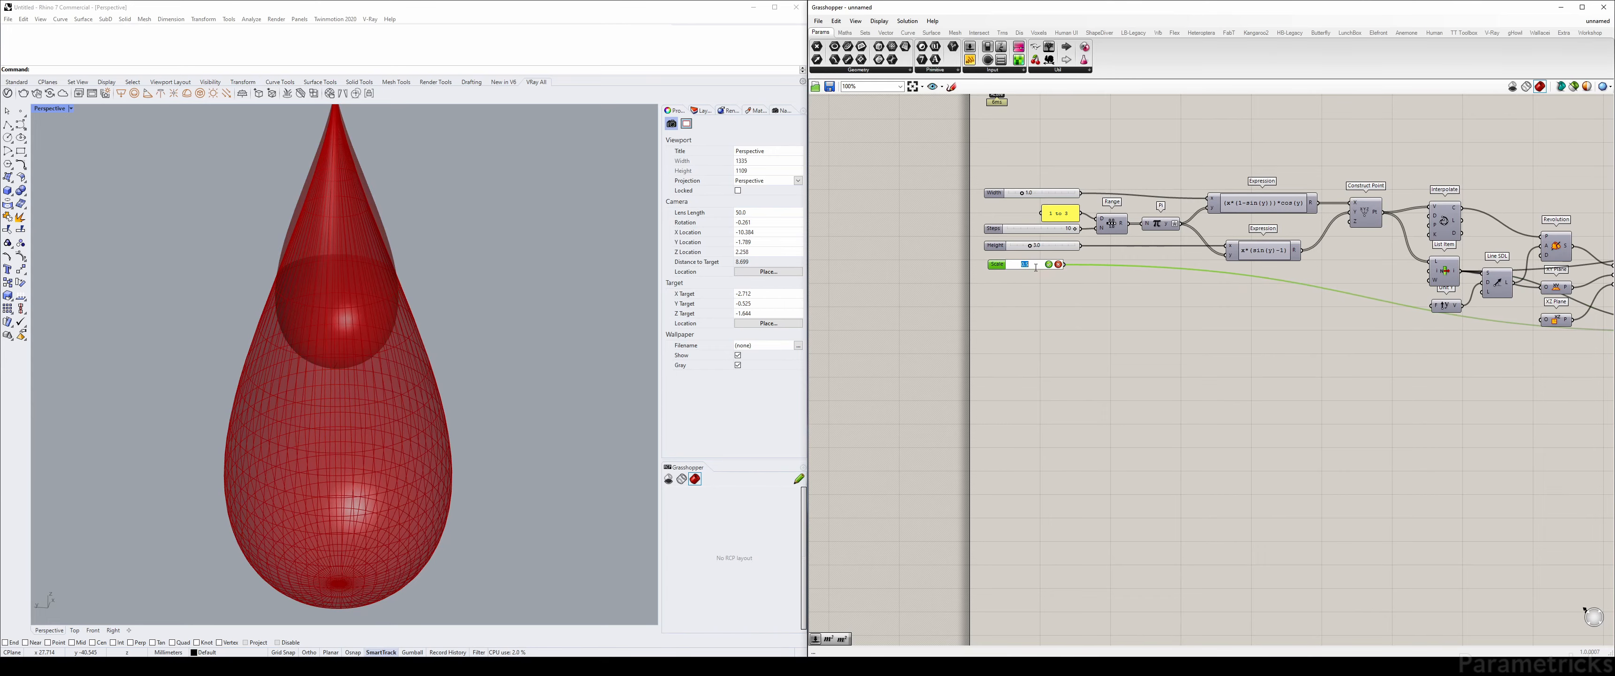
key("Return")
Feed the Scale component's geometry into Mesh Brep and place Scale in the row just after Orient
scroll(1401, 261, "down", 3)
scroll(1555, 300, "up", 3)
right_click_drag(1555, 300, 1114, 390)
scroll(1115, 393, "up", 1)
left_click_drag(1094, 371, 1102, 330)
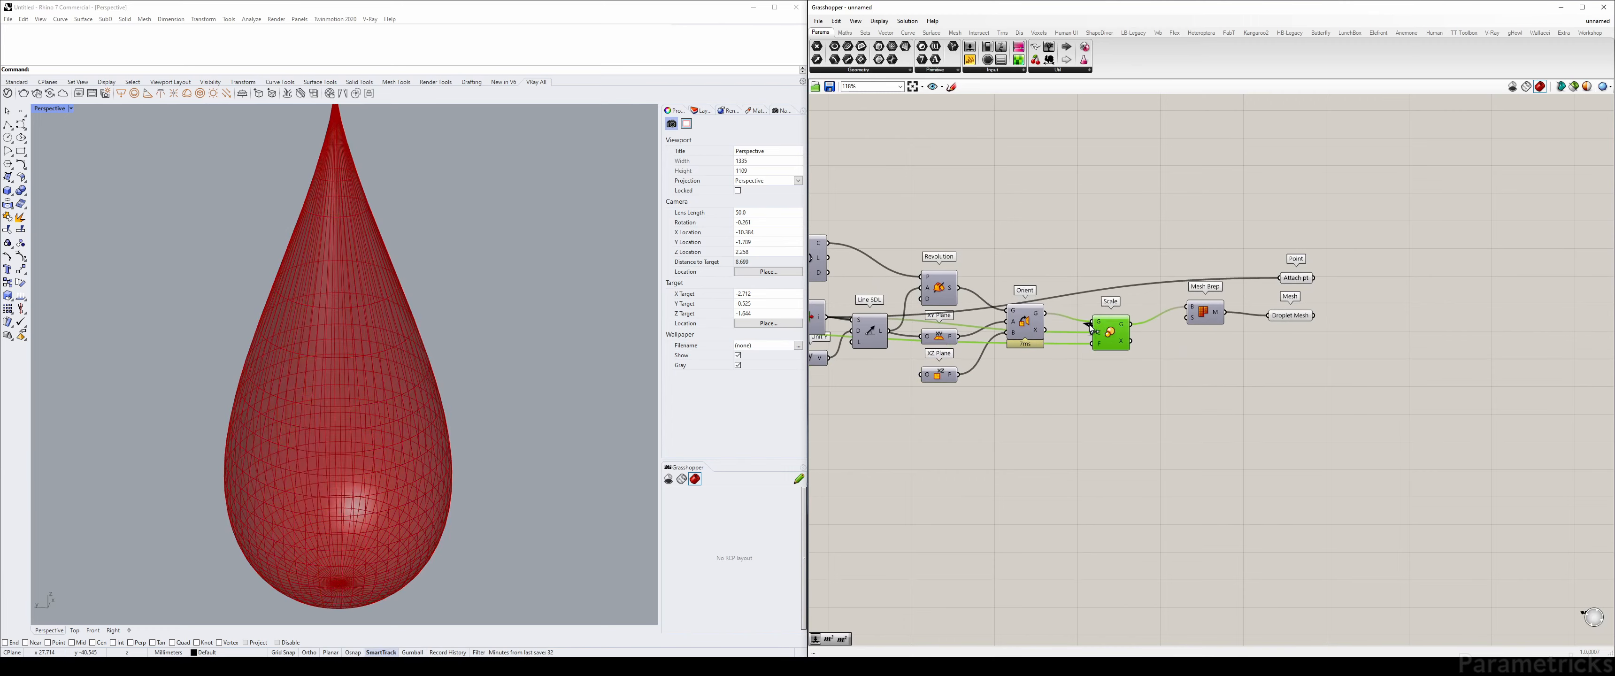
Move Mesh Brep next to Scale and bring the Attach pt and Droplet Mesh parameters closer to it
left_click_drag(1203, 312, 1164, 324)
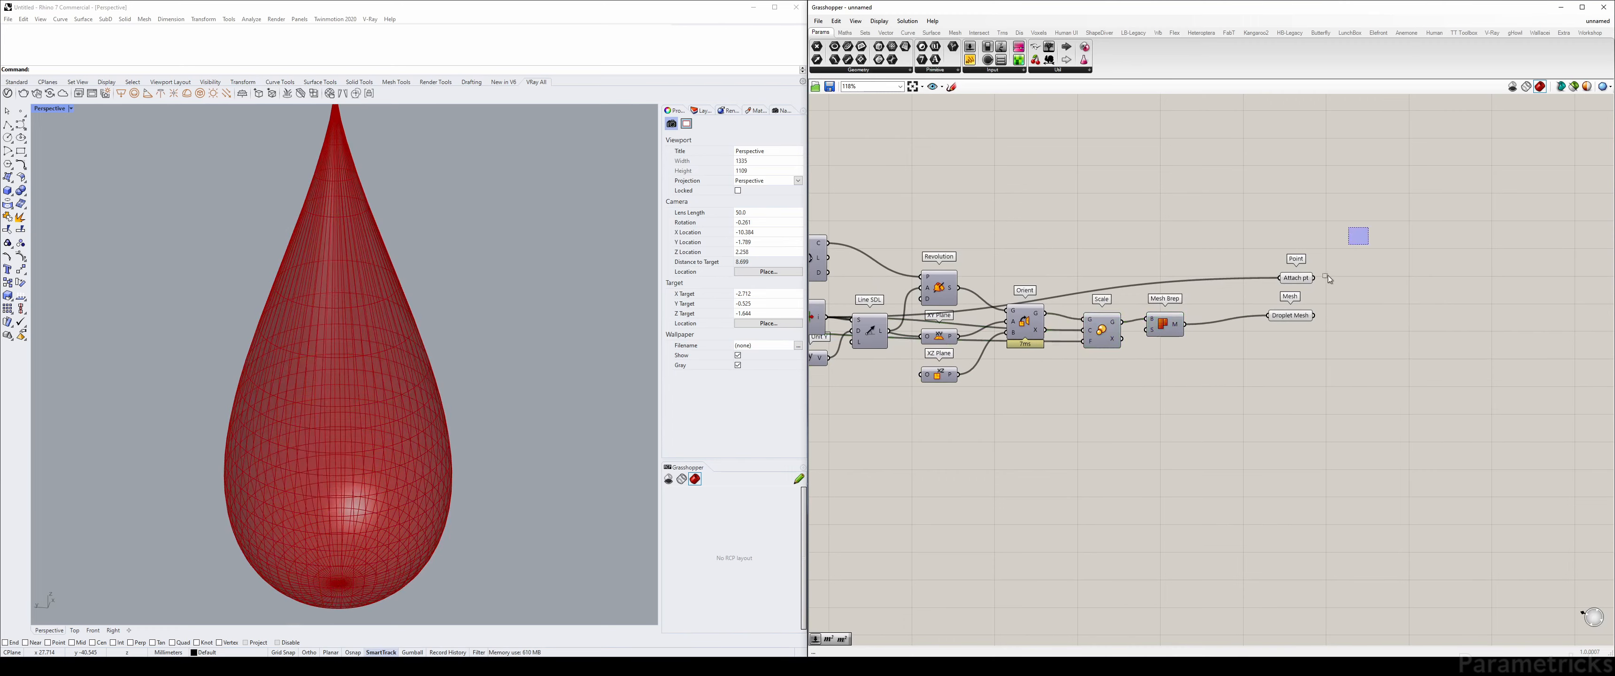
left_click_drag(1348, 235, 1232, 318)
left_click(1303, 313)
scroll(1303, 313, "down", 4)
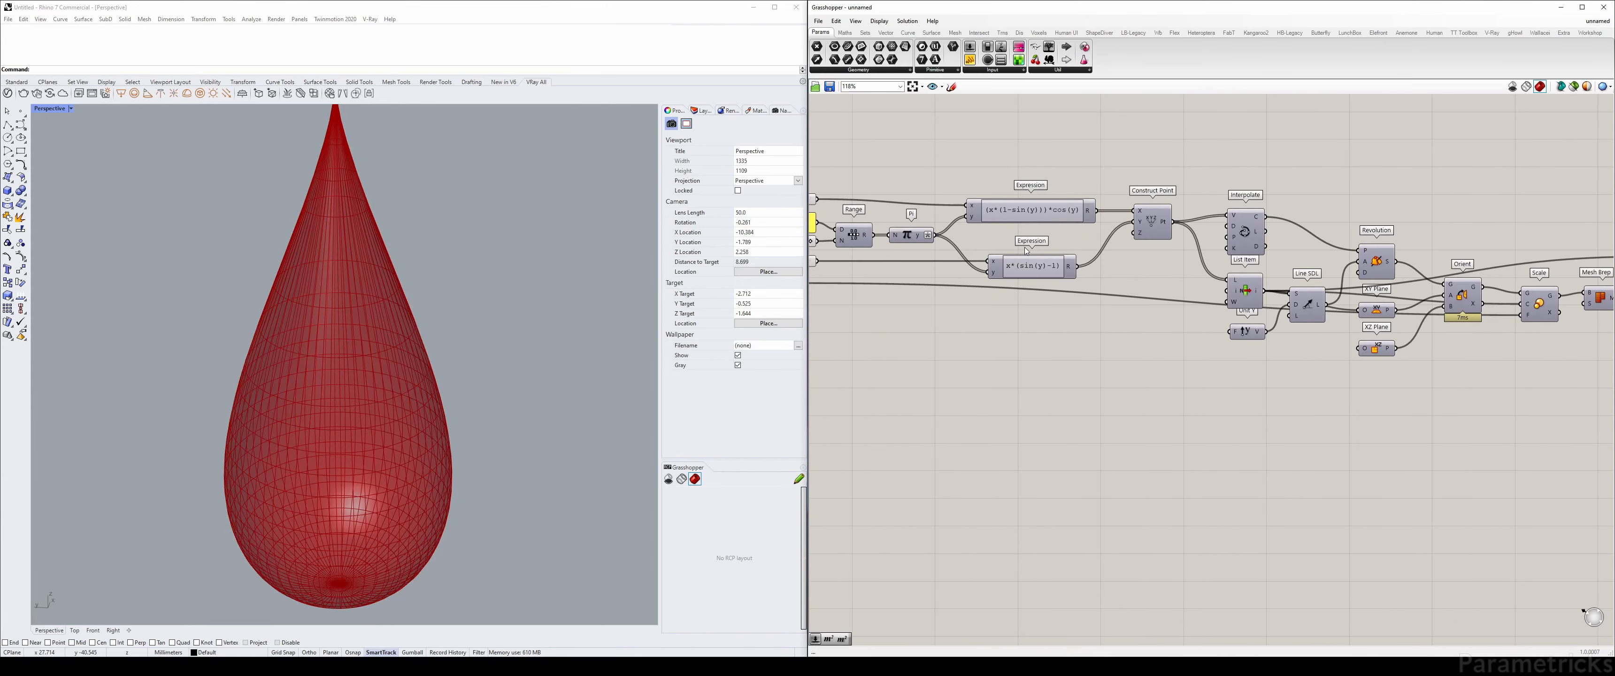
Add a Scribble to the canvas above the droplet's sliders
scroll(1159, 259, "up", 2)
double_click(1089, 225)
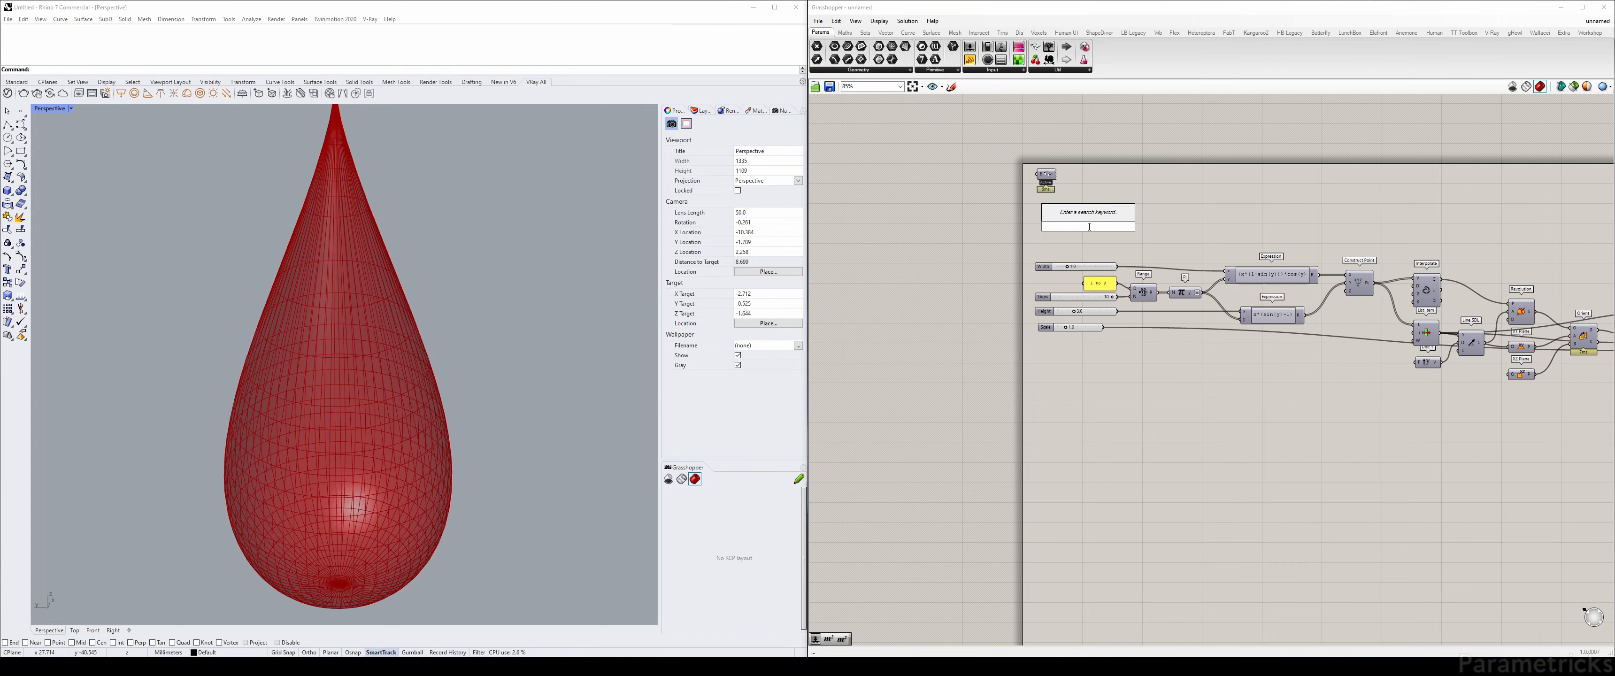
type("scri")
left_click(1068, 202)
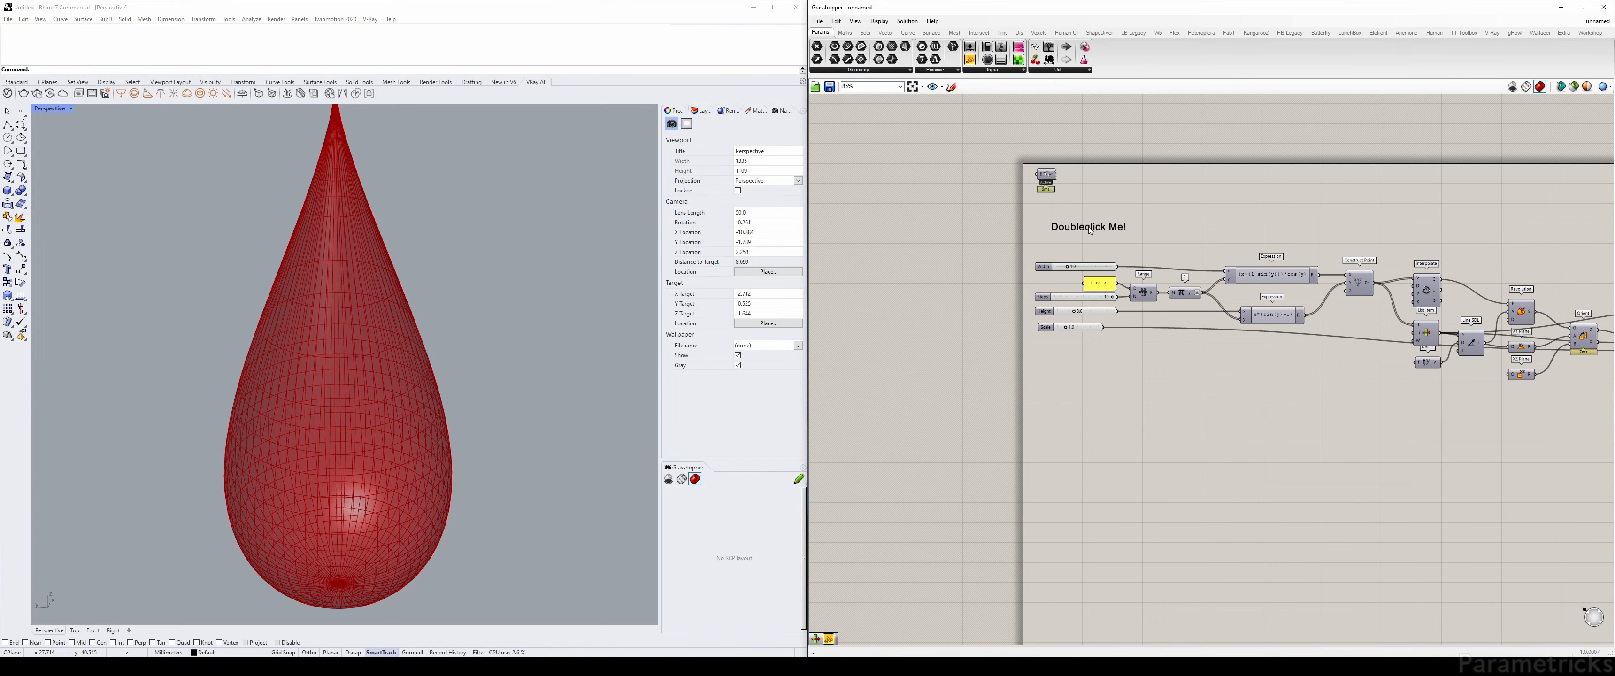
Change the Scribble's text to "Droplet model"
scroll(1087, 227, "up", 3)
double_click(1091, 229)
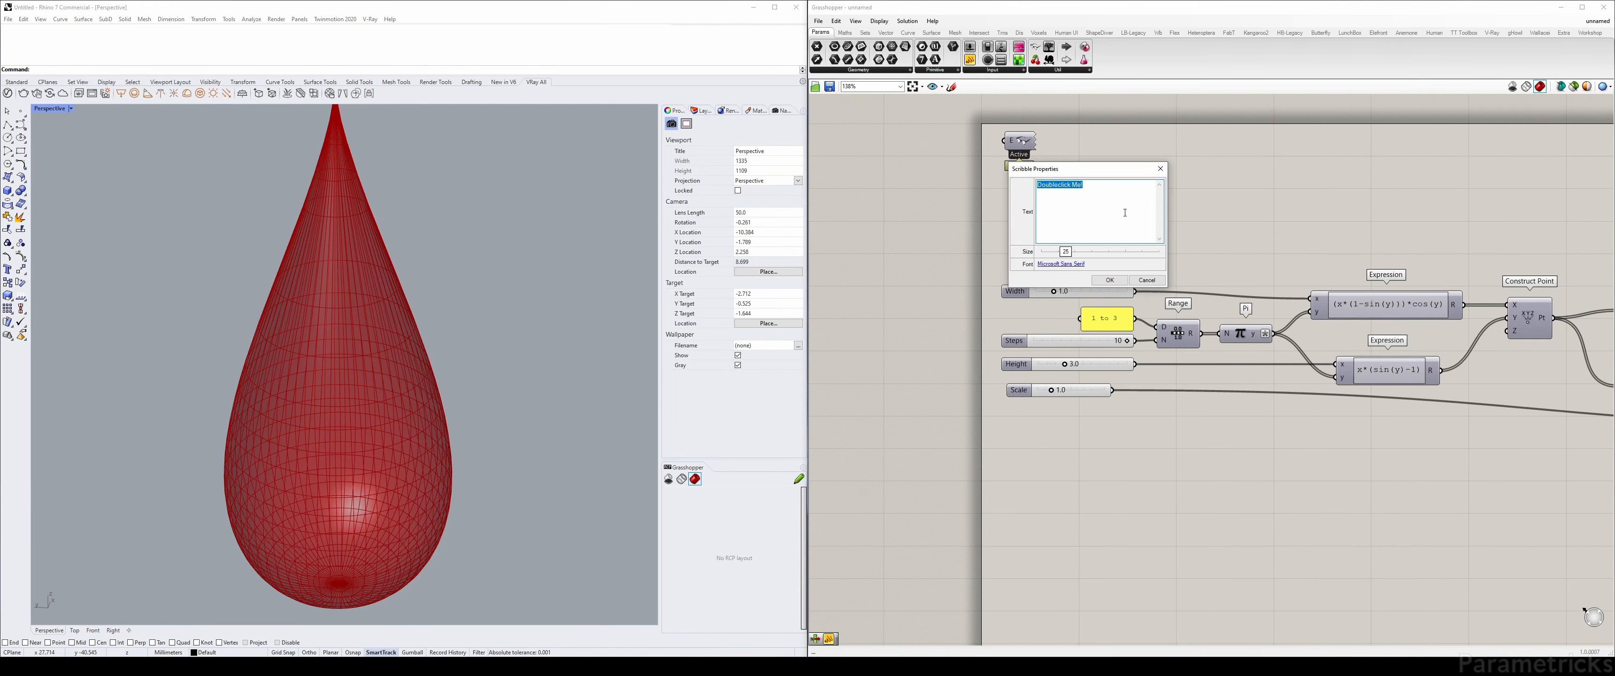
type("Drop")
type("let Me")
type("pde;")
key("BackSpace")
key("BackSpace")
key("BackSpace")
type("mod")
left_click(1109, 280)
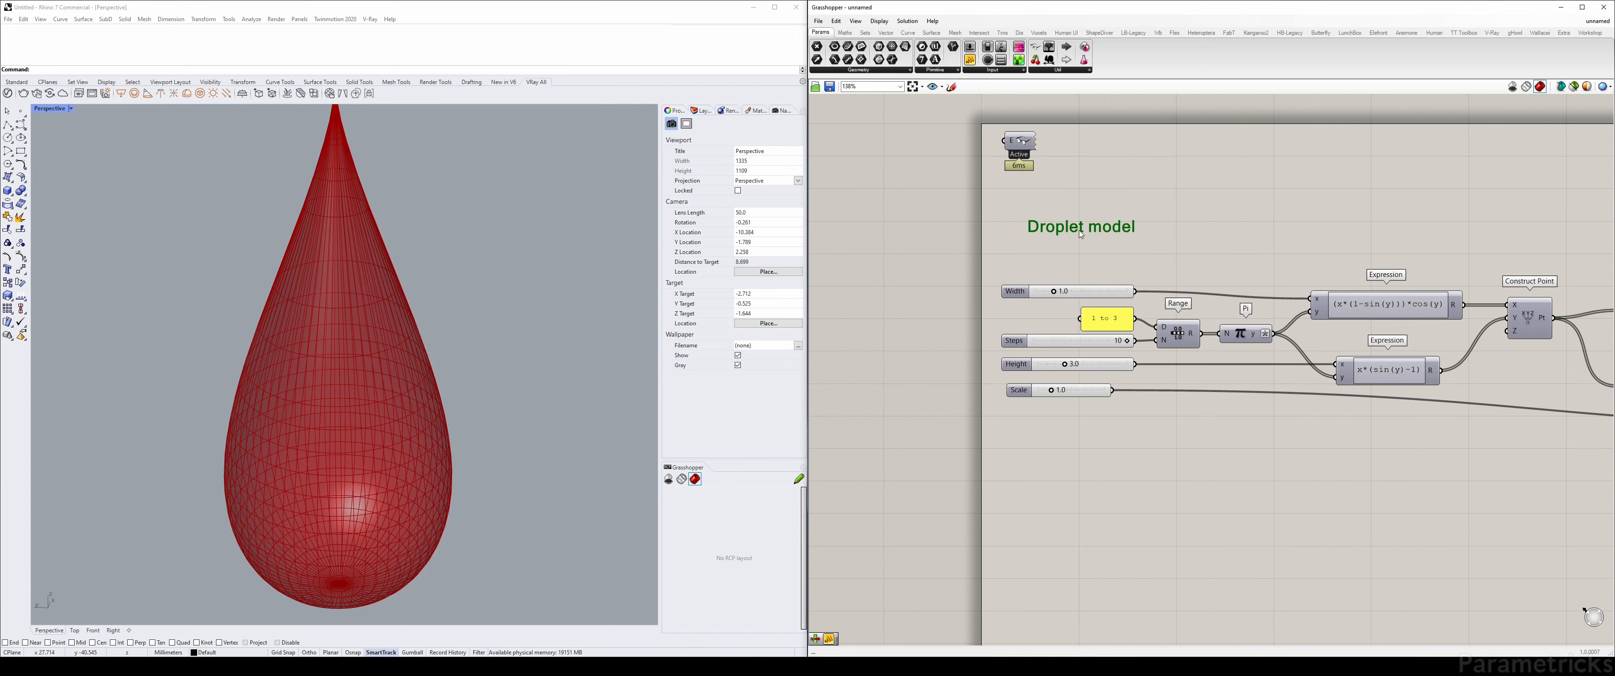
Enlarge the text size of the "Droplet model" Scribble so it serves as a large heading
double_click(1056, 225)
left_click_drag(1056, 258, 1100, 265)
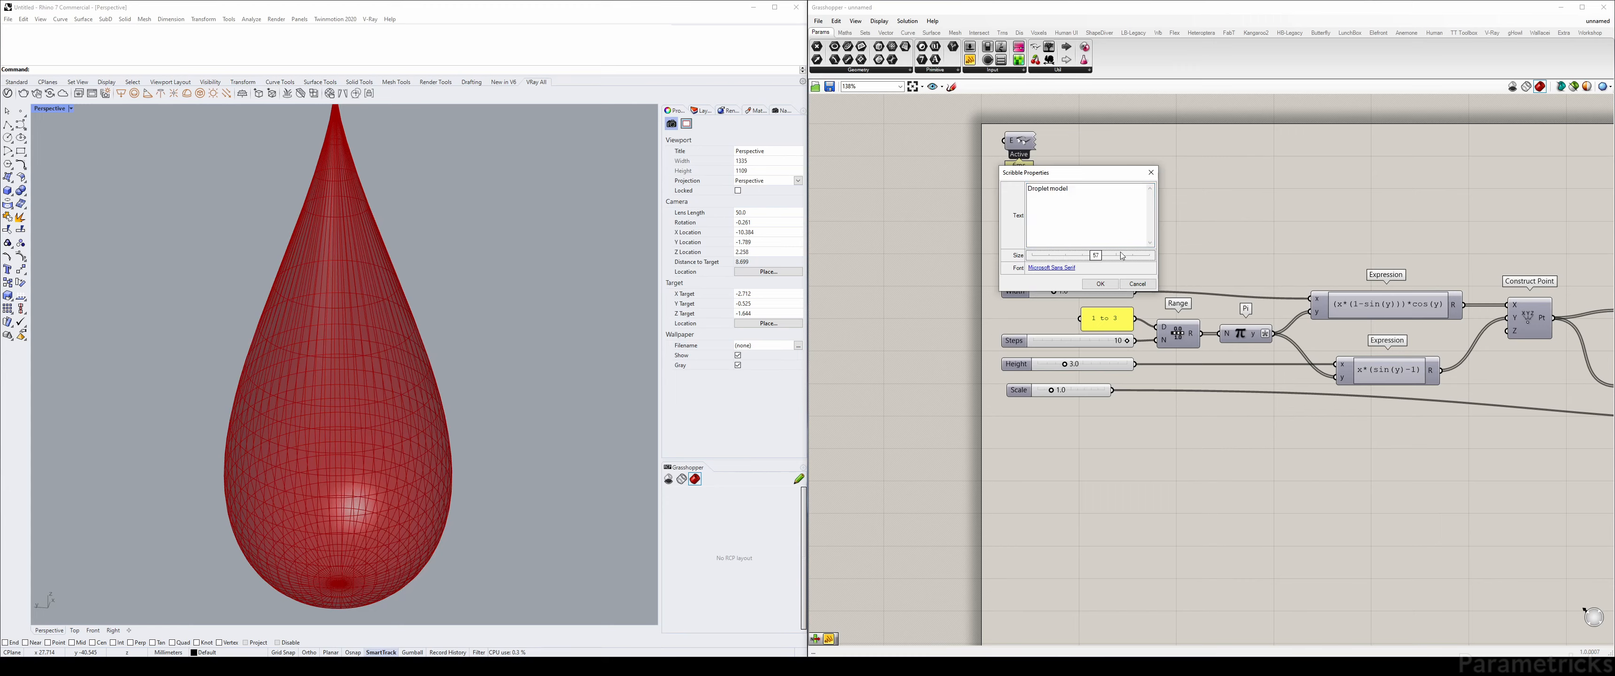
double_click(1122, 256)
key("Return")
key("Return")
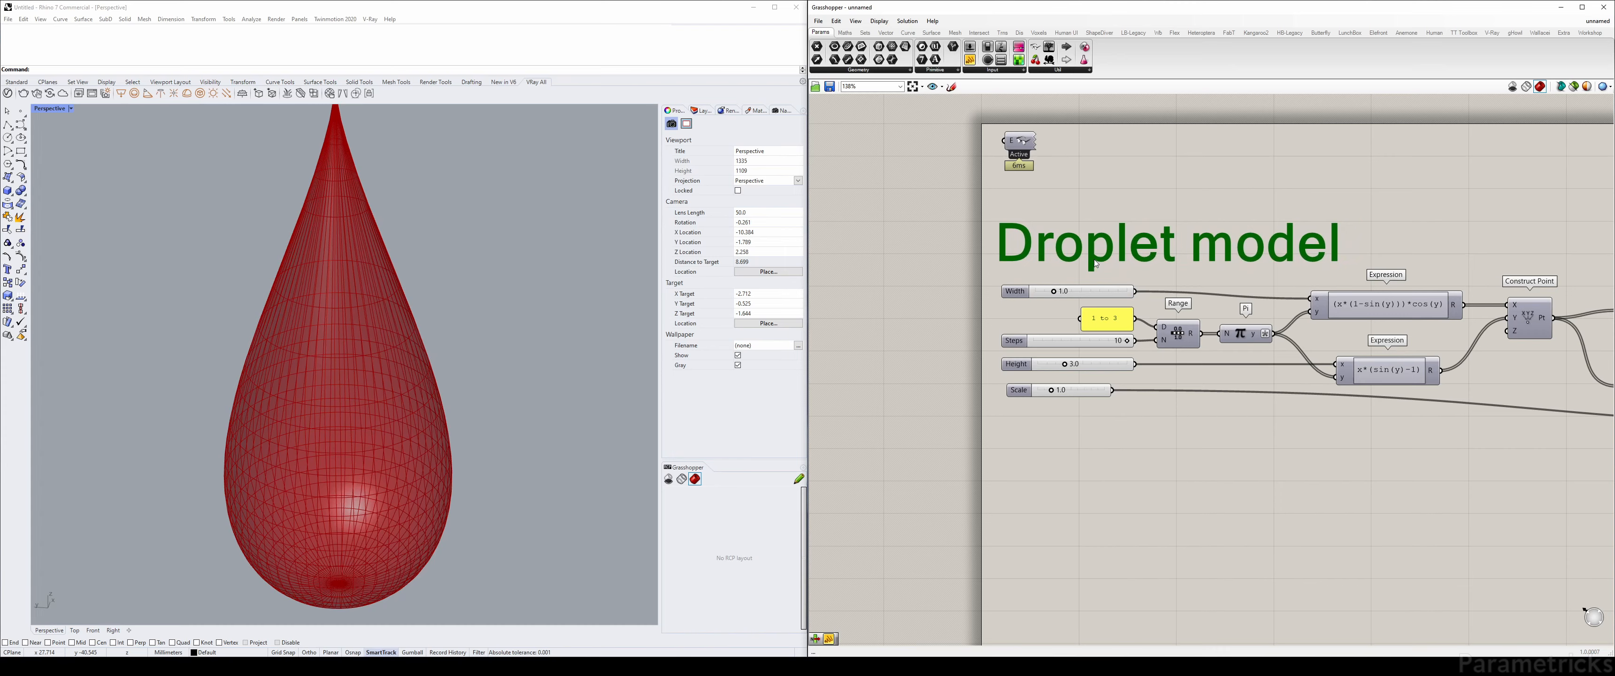
Shift the Orient component slightly closer to the Scale component
scroll(1120, 261, "down", 5)
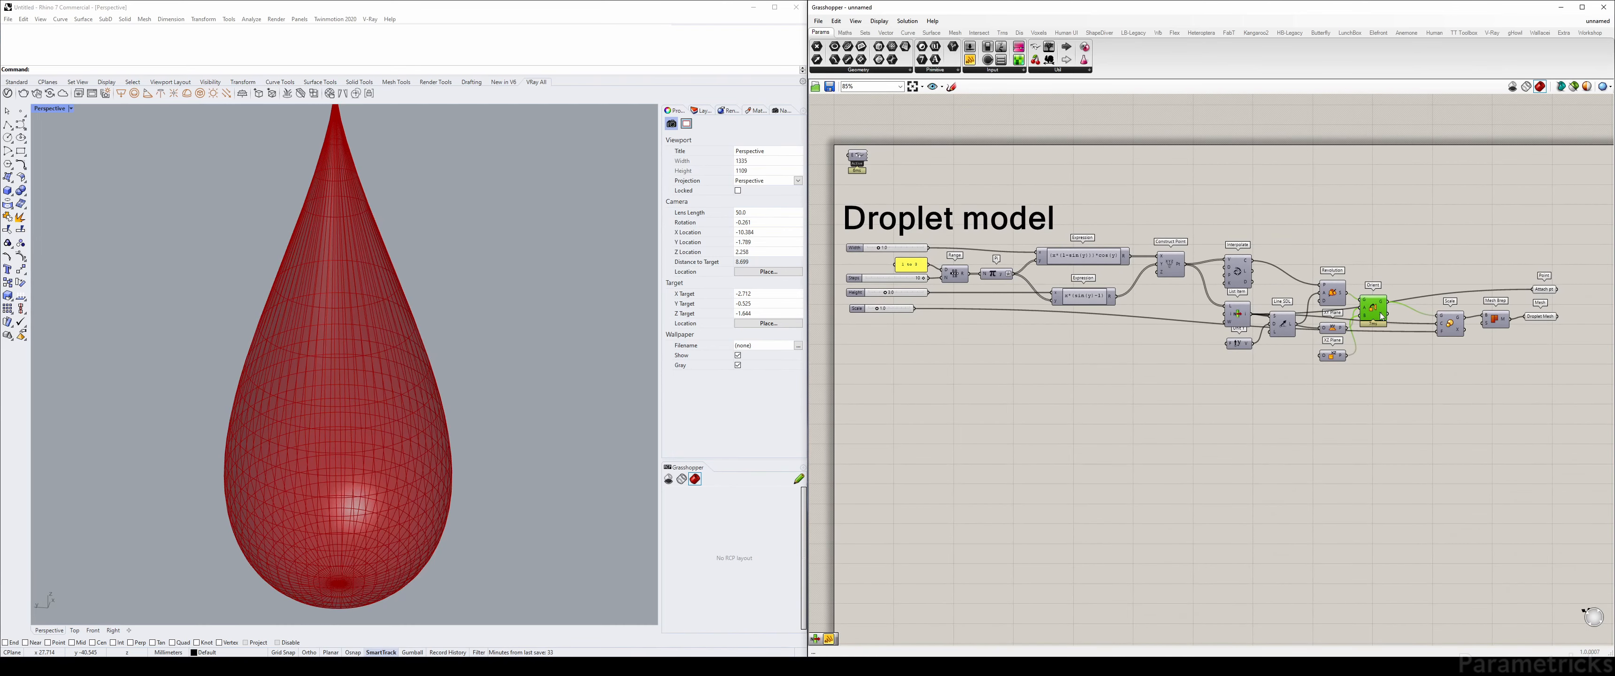
left_click_drag(1365, 306, 1381, 314)
double_click(925, 388)
type("scri")
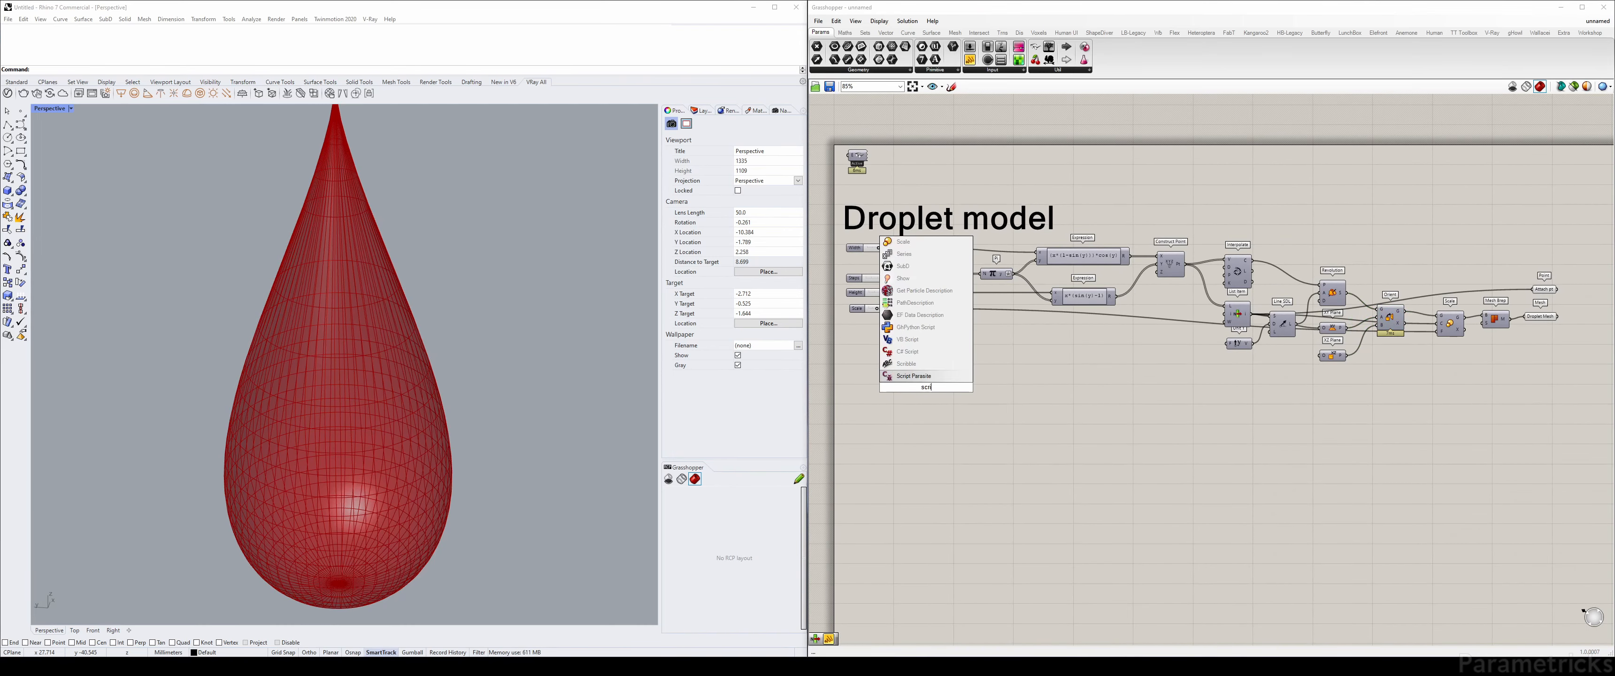
scroll(1181, 326, "down", 4)
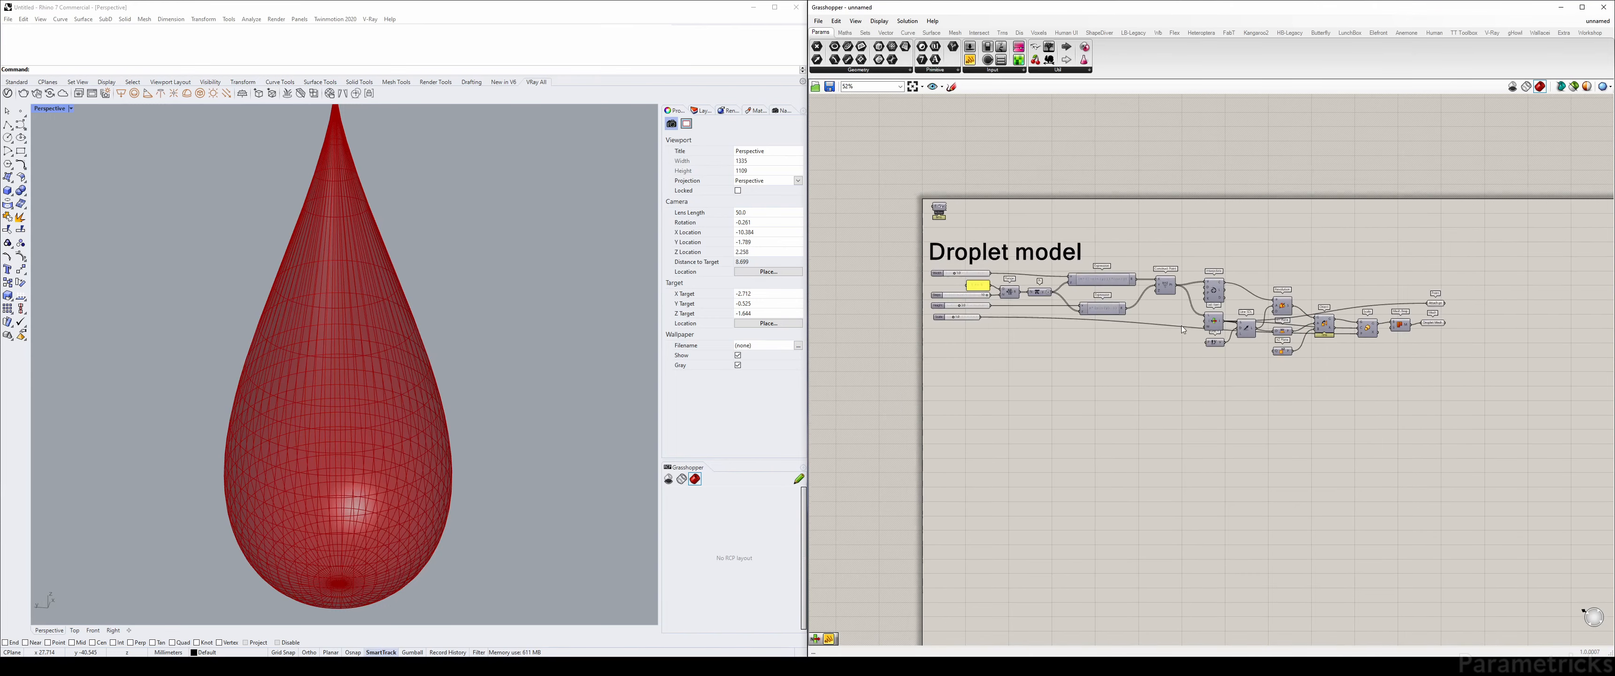
Group the "Droplet model" heading together with all the sliders and components of the droplet definition
left_click_drag(1443, 394, 985, 260)
key("ctrl+g")
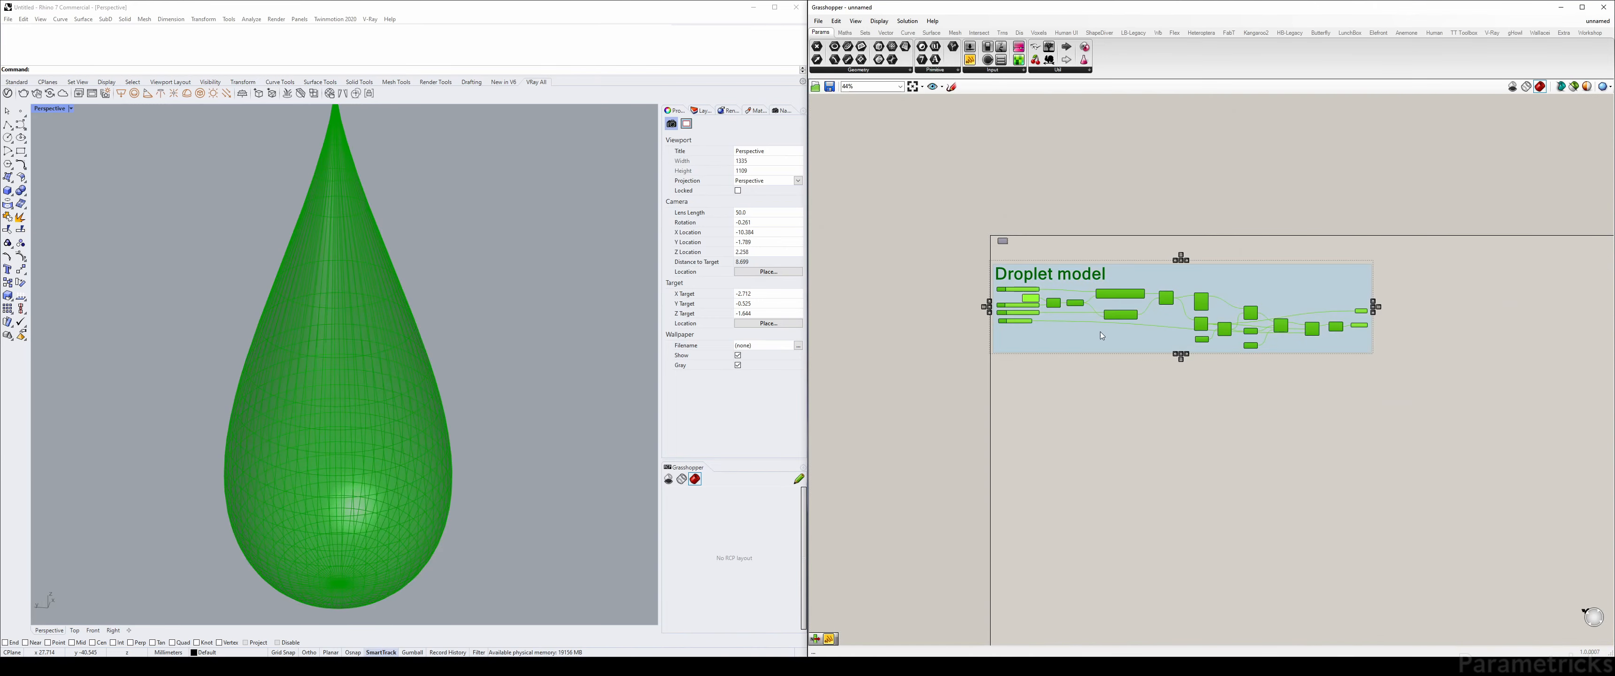
left_click(1065, 321)
left_click(1101, 378)
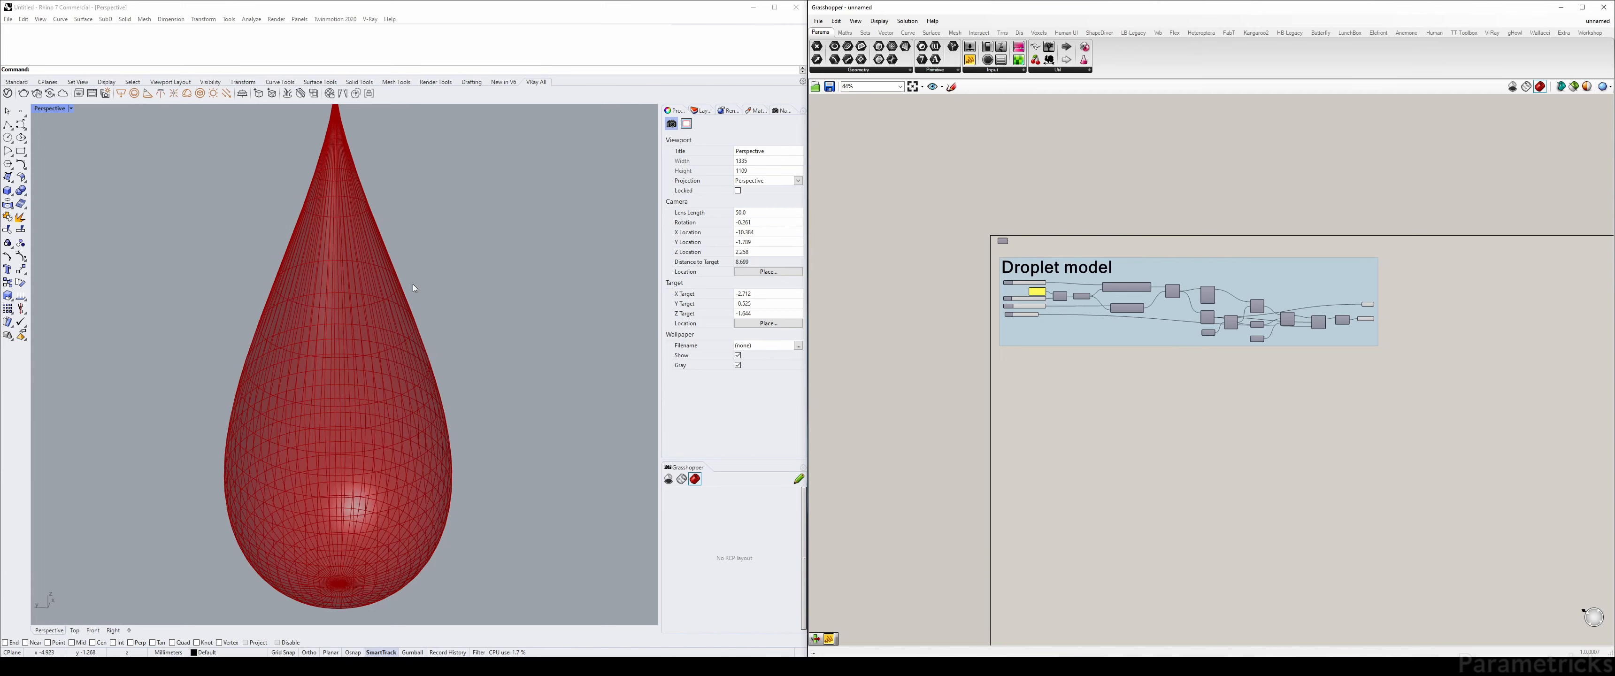
right_click_drag(1152, 300, 1053, 305)
scroll(983, 306, "up", 2)
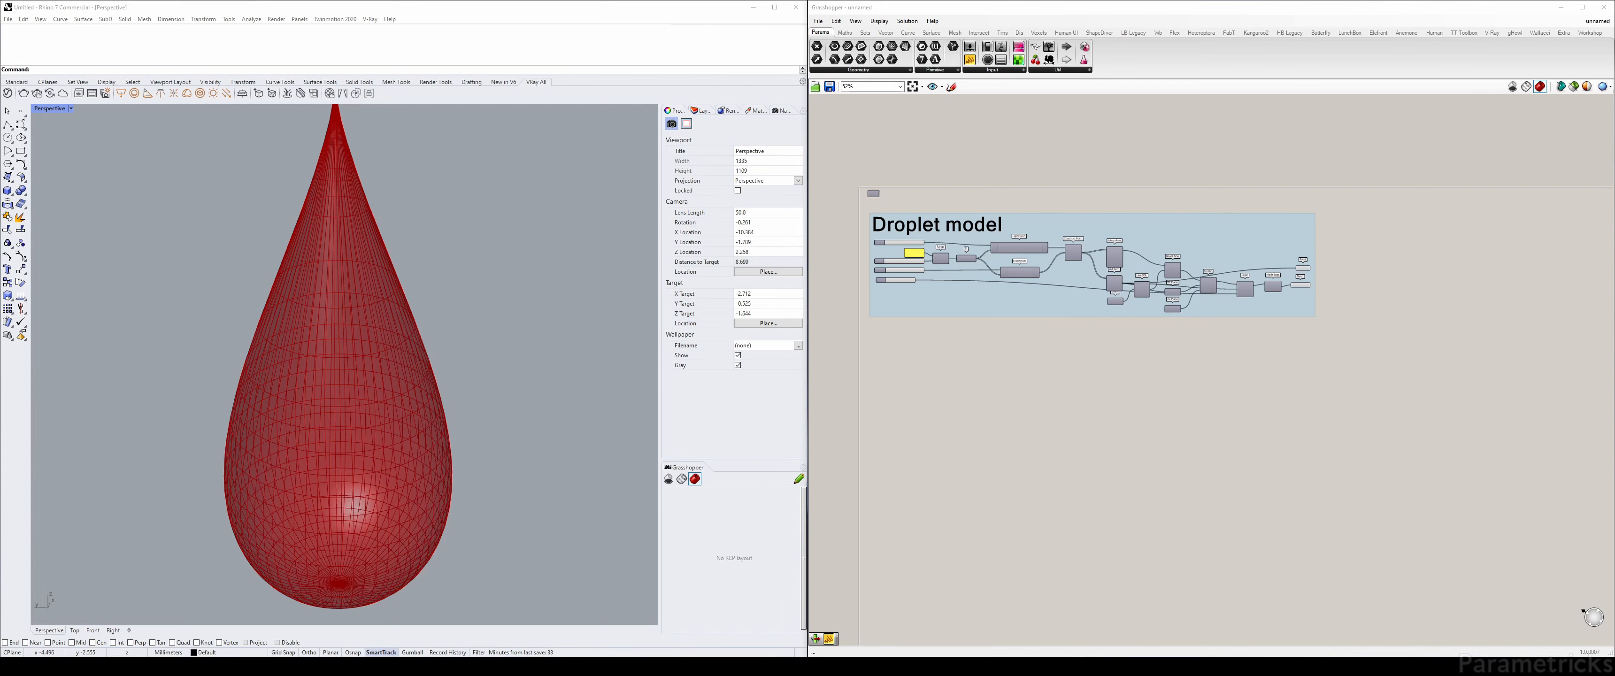
scroll(1119, 338, "up", 2)
right_click_drag(1129, 331, 1226, 336)
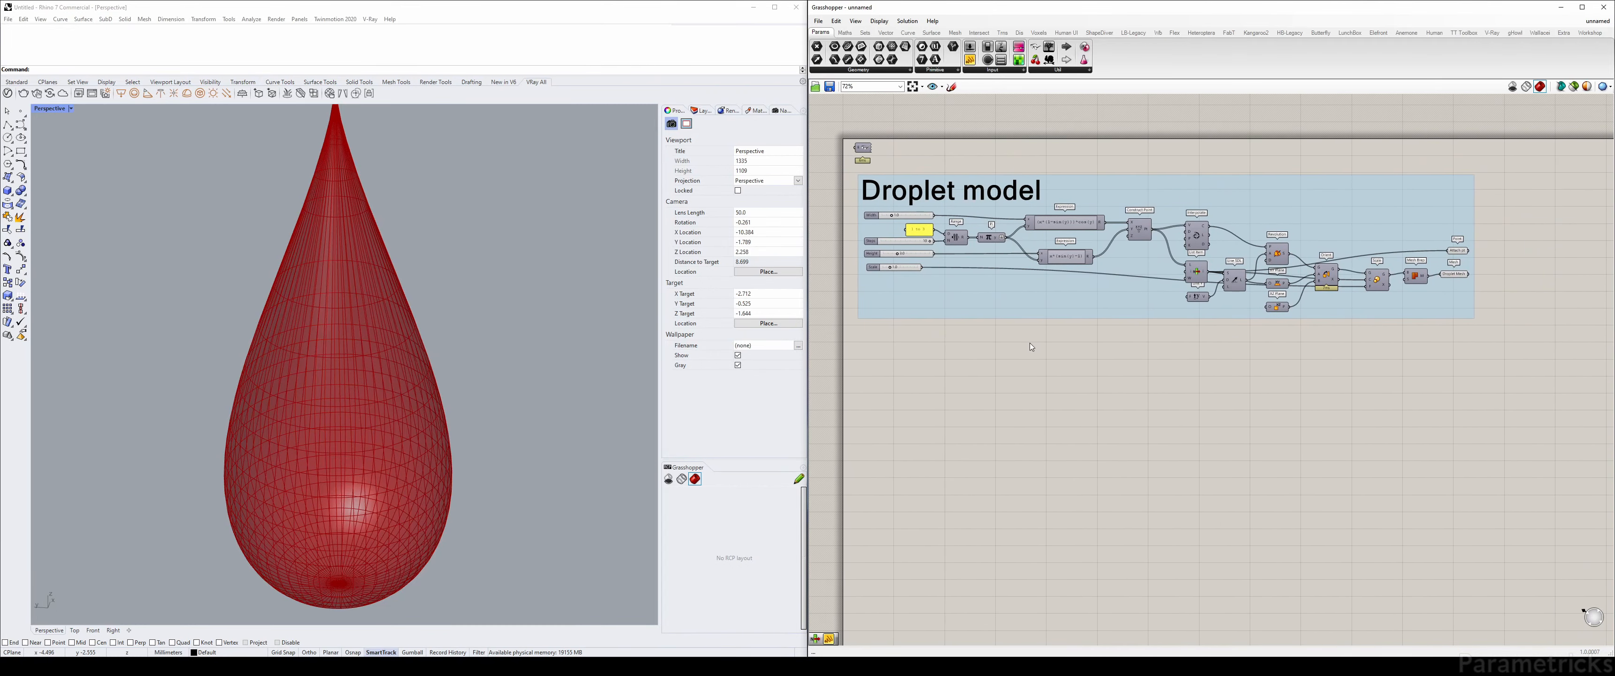
scroll(1244, 327, "up", 2)
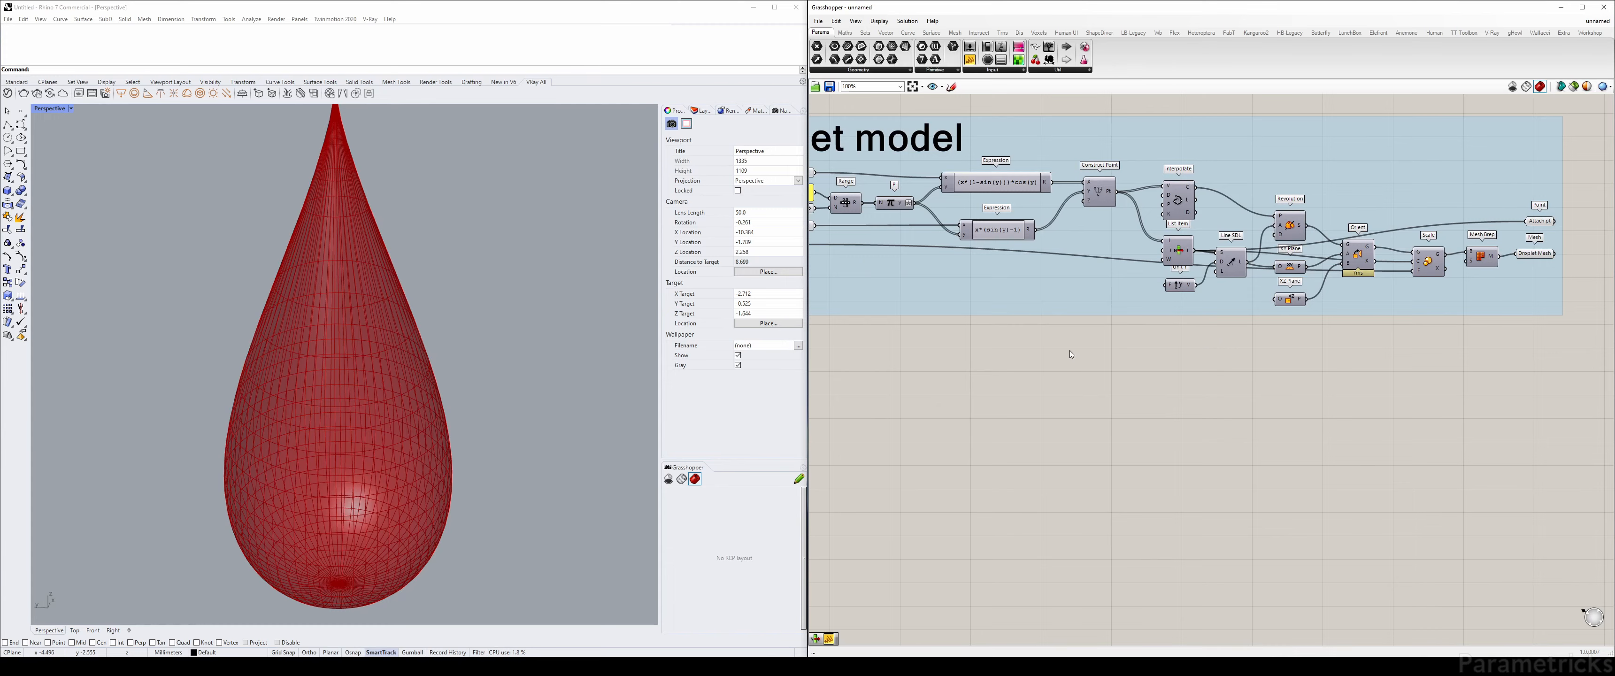
right_click_drag(1084, 342, 1115, 362)
scroll(1176, 361, "down", 1)
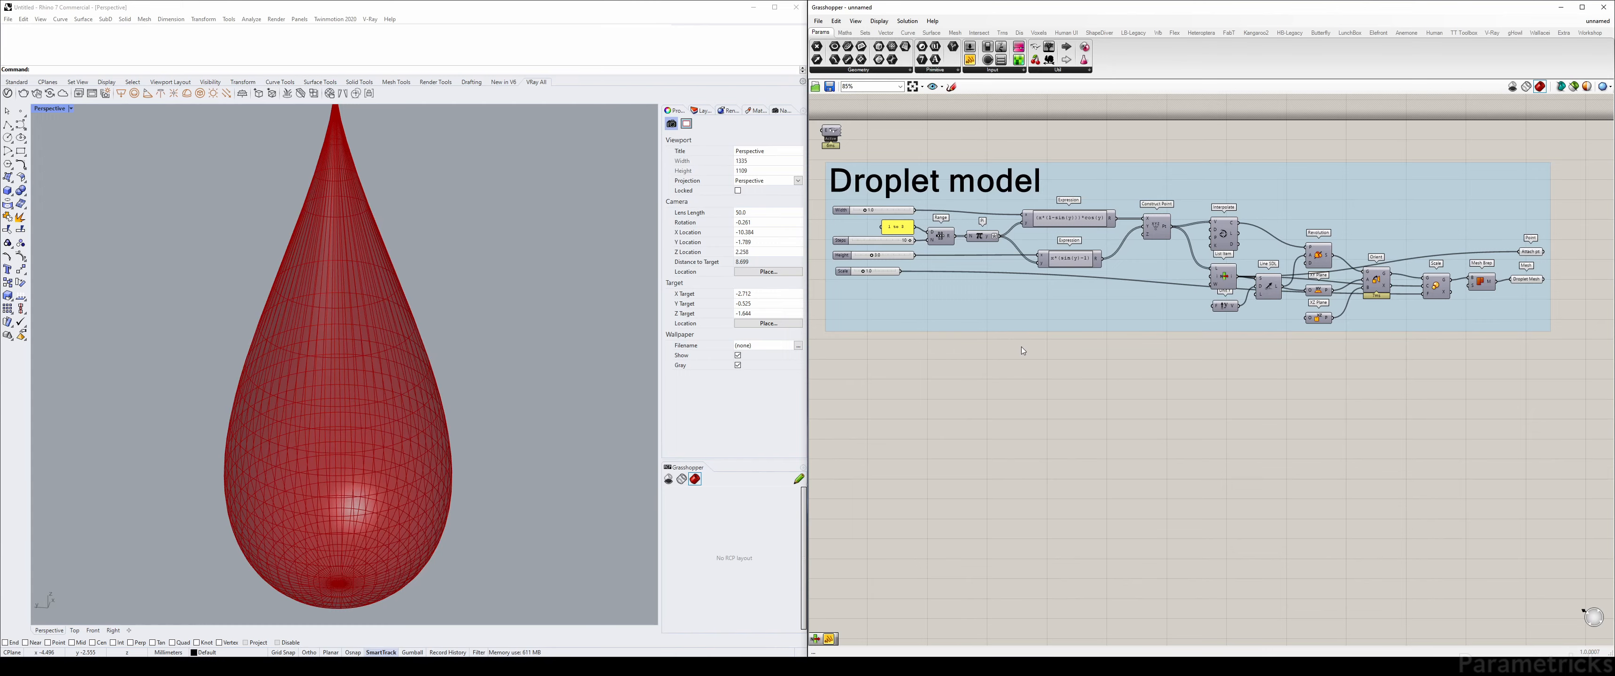
scroll(508, 249, "down", 8)
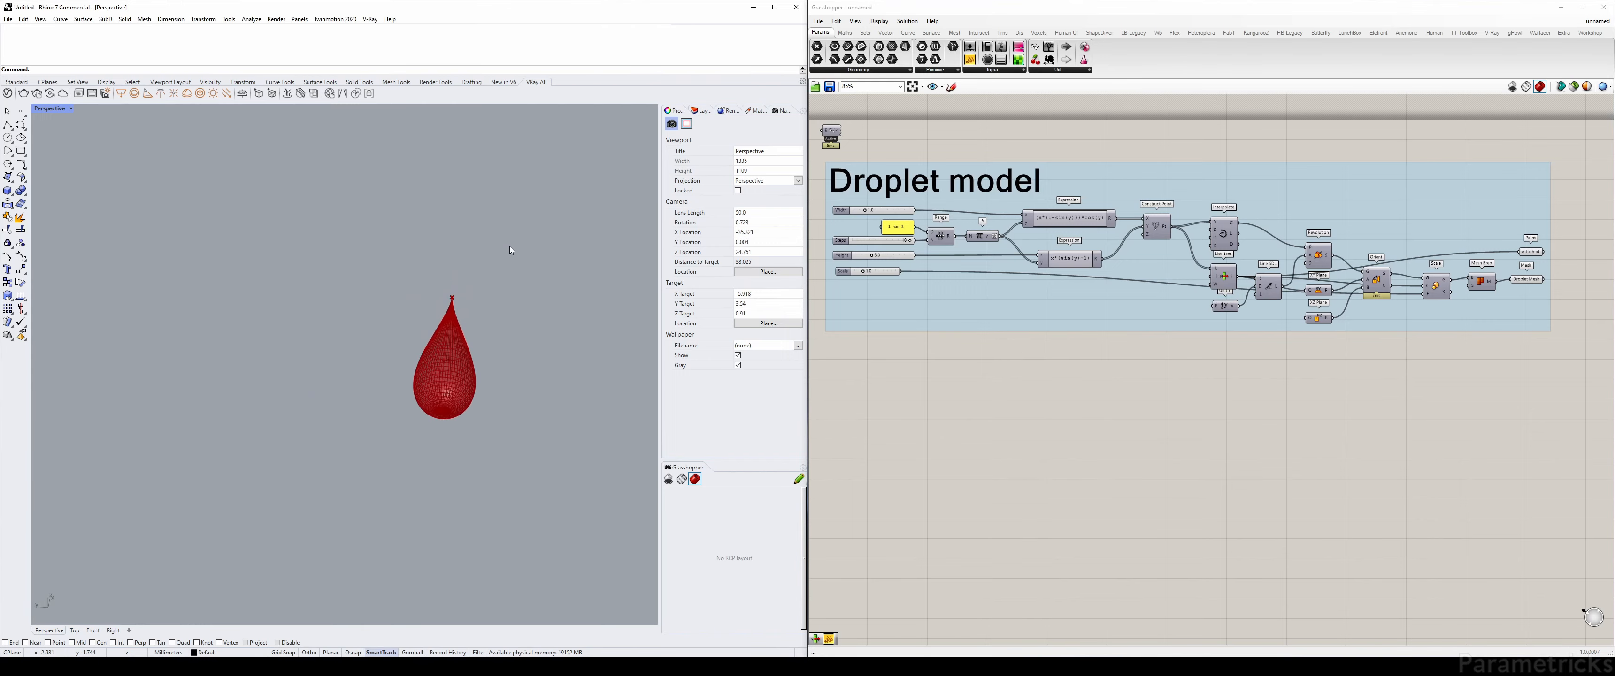
Add a Rectangle component in the empty canvas area below the Droplet model group
mouse_move(1187, 368)
right_mouse_down()
mouse_move(1161, 373)
mouse_move(1198, 364)
right_mouse_up()
double_click(1169, 403)
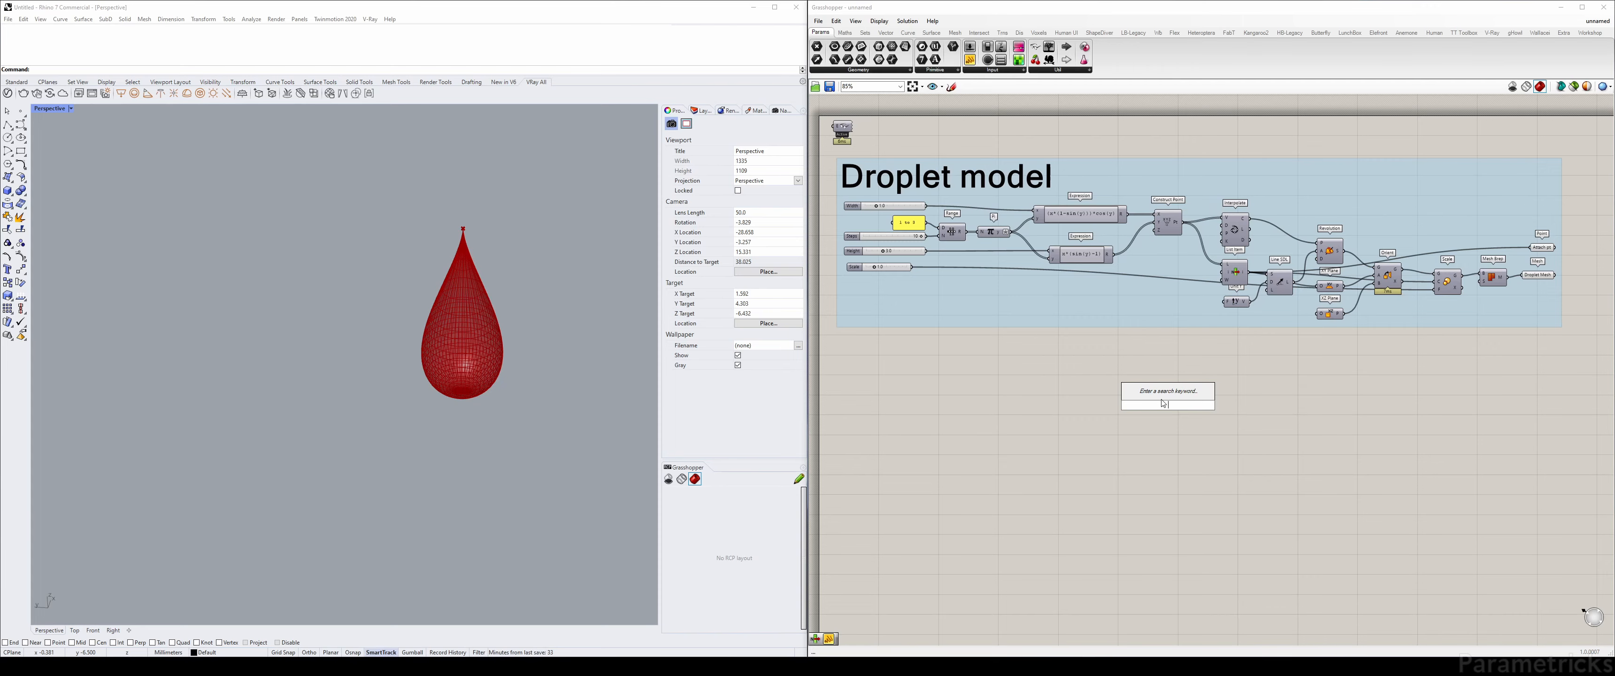
type("rec")
key("Return")
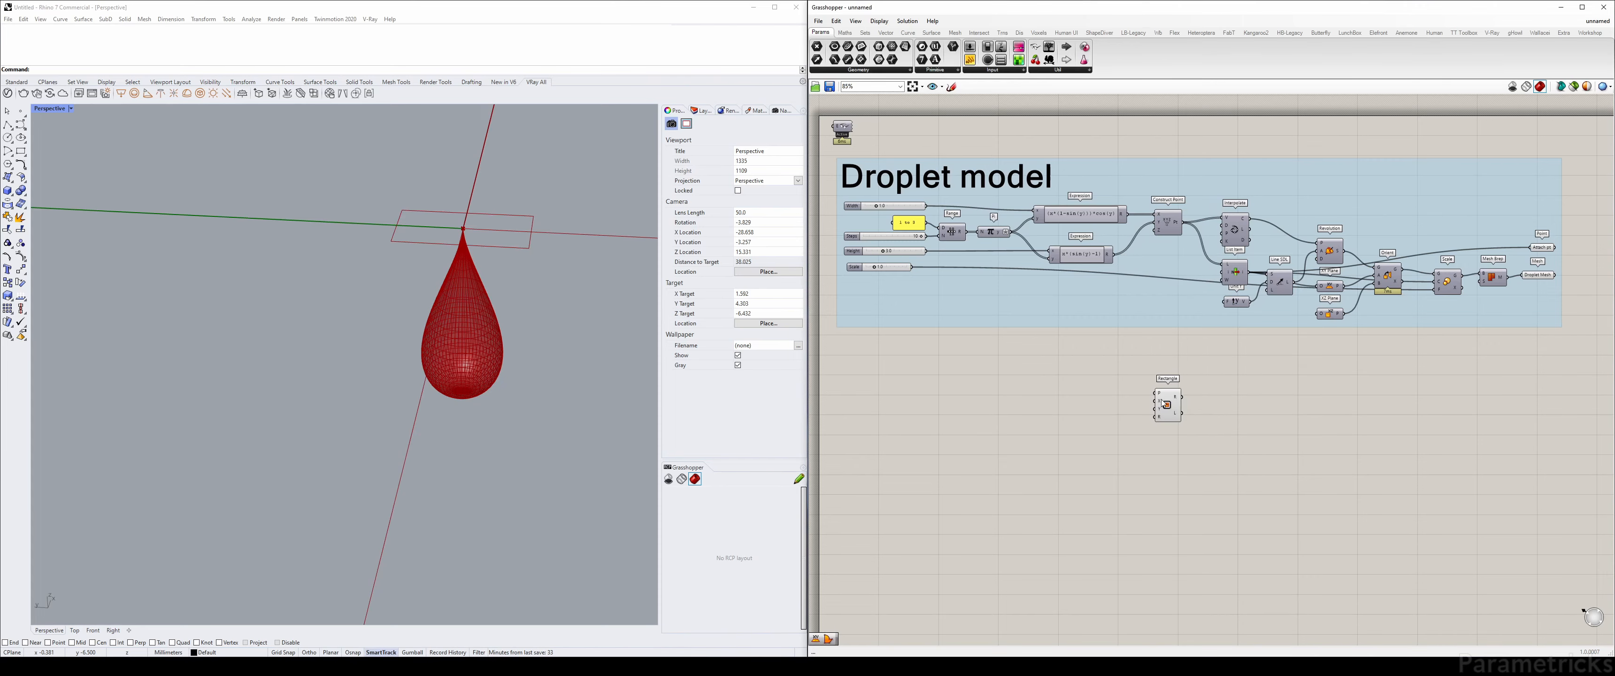
scroll(1038, 346, "up", 3)
left_click_drag(1037, 346, 1140, 379)
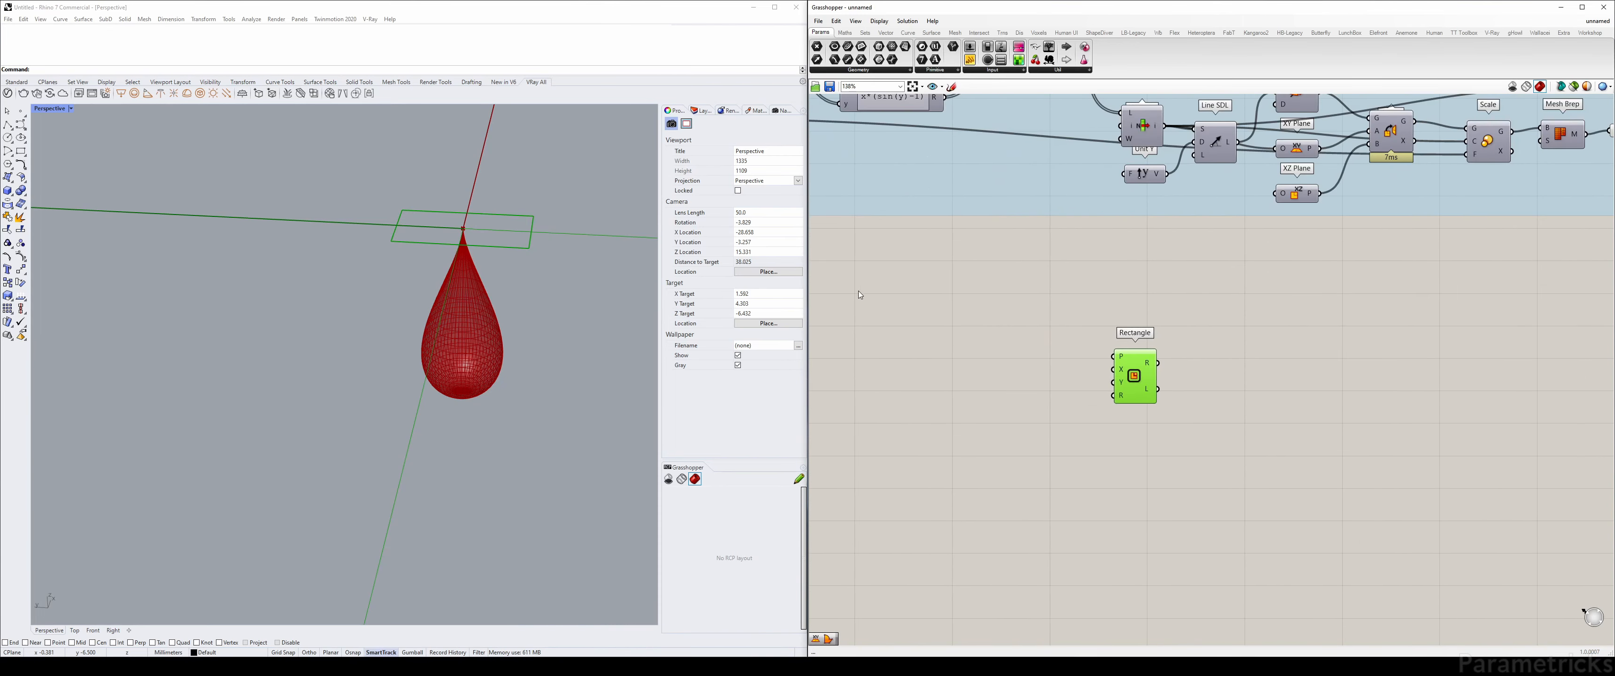
right_click_drag(1261, 256, 988, 326)
right_click_drag(1160, 267, 1355, 216)
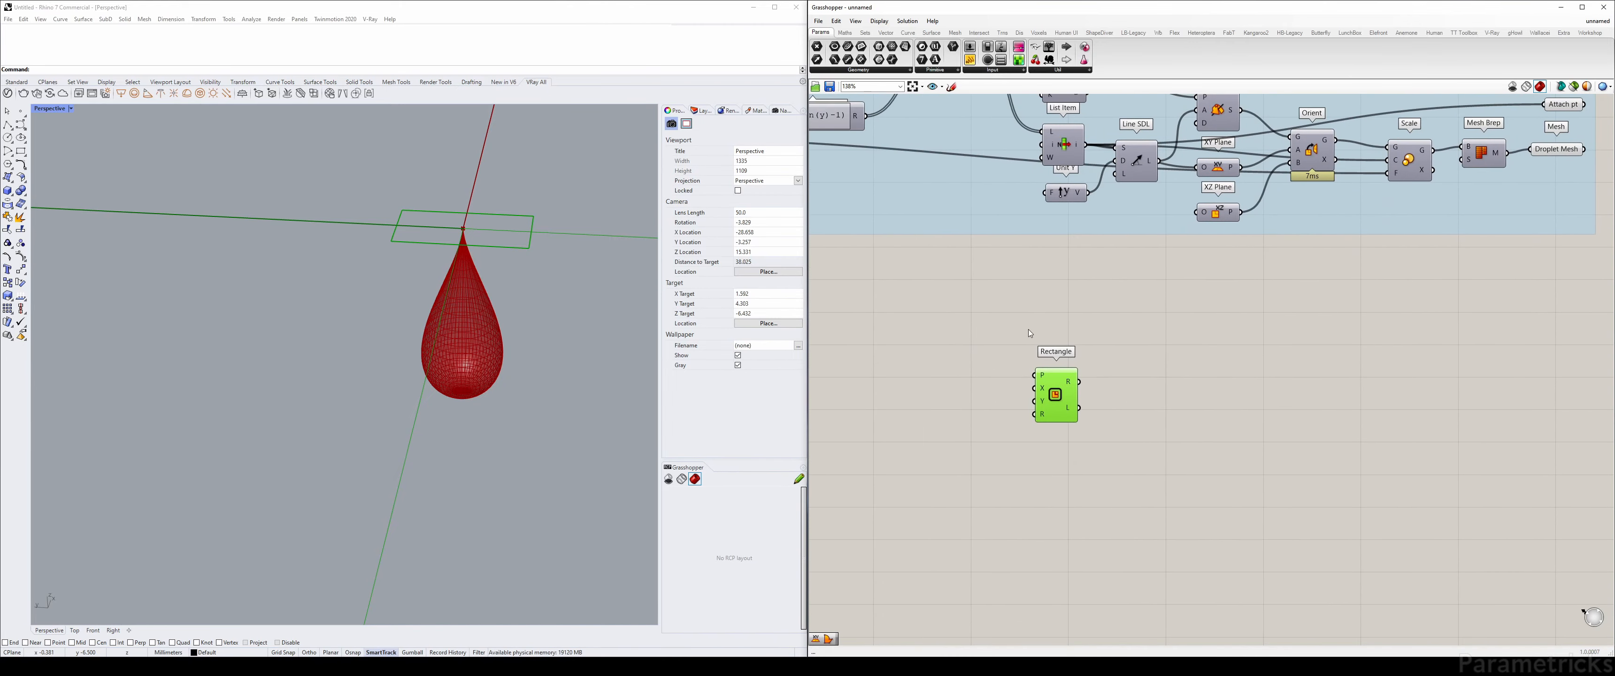
right_click_drag(959, 330, 1026, 303)
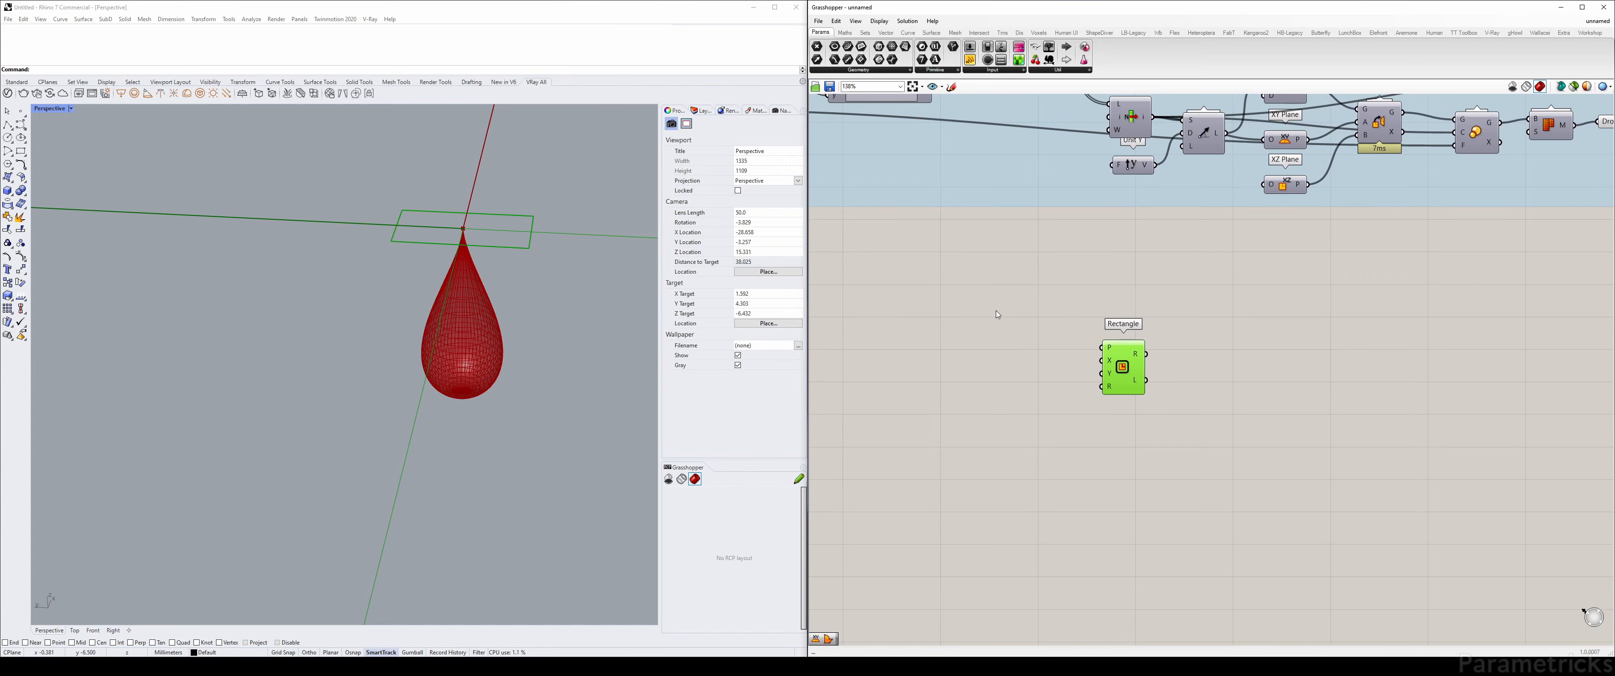
double_click(934, 368)
left_click(592, 336)
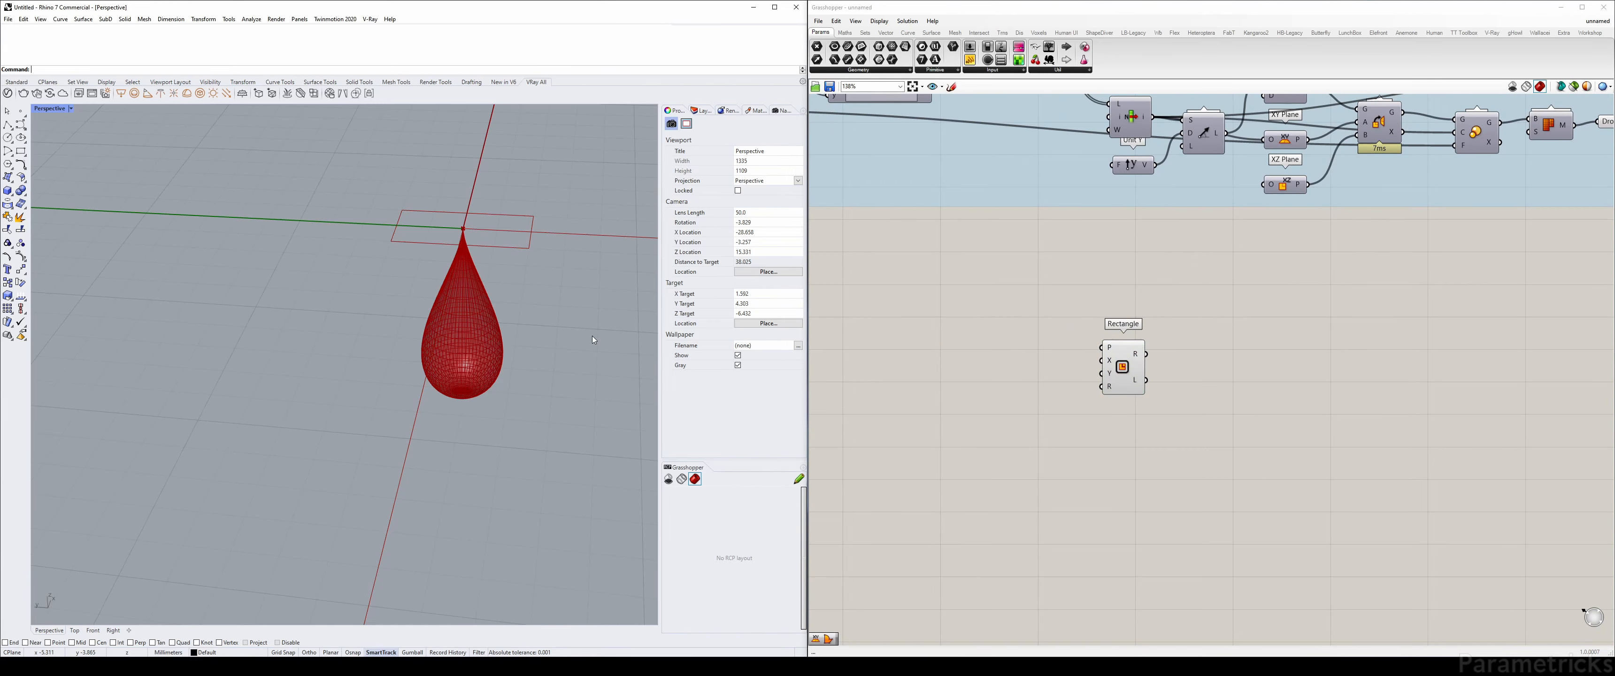
scroll(592, 335, "down", 5)
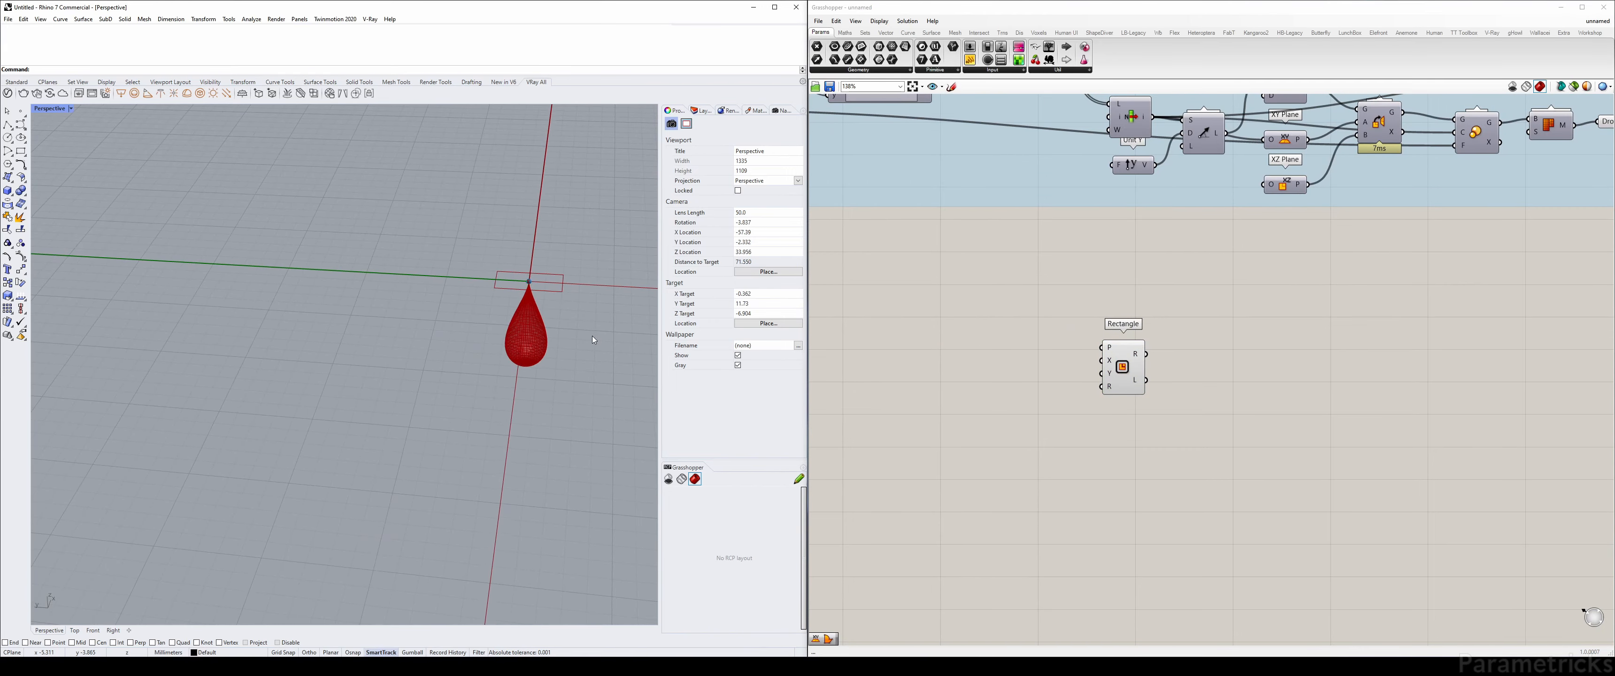
Add a Construct Domain component in front of the Rectangle component's inputs
double_click(973, 370)
type("domain")
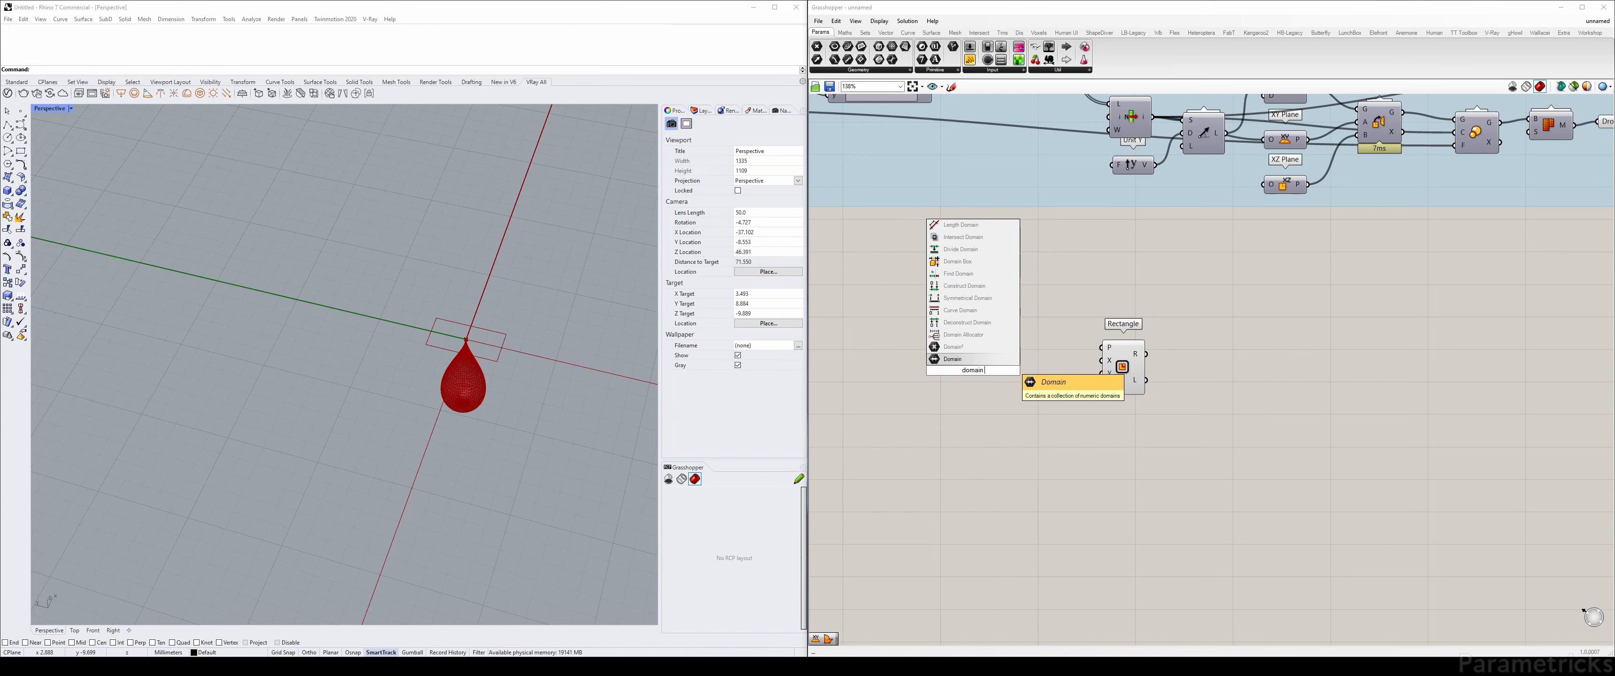
type(" con")
left_click(964, 346)
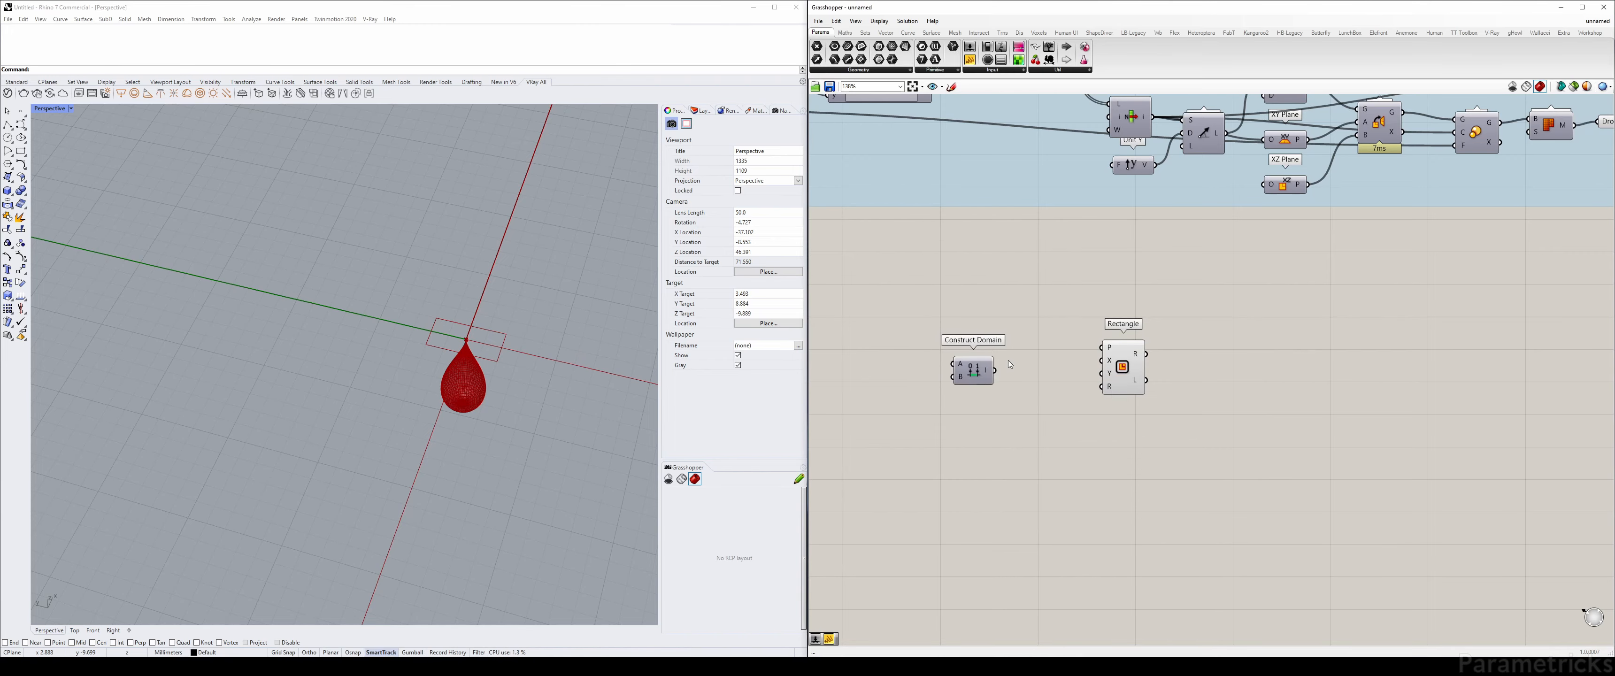
Add a number slider with the value 50 in front of the Construct Domain inputs
scroll(1004, 360, "up", 4)
left_click_drag(940, 364, 1033, 364)
right_click_drag(1033, 364, 1211, 336)
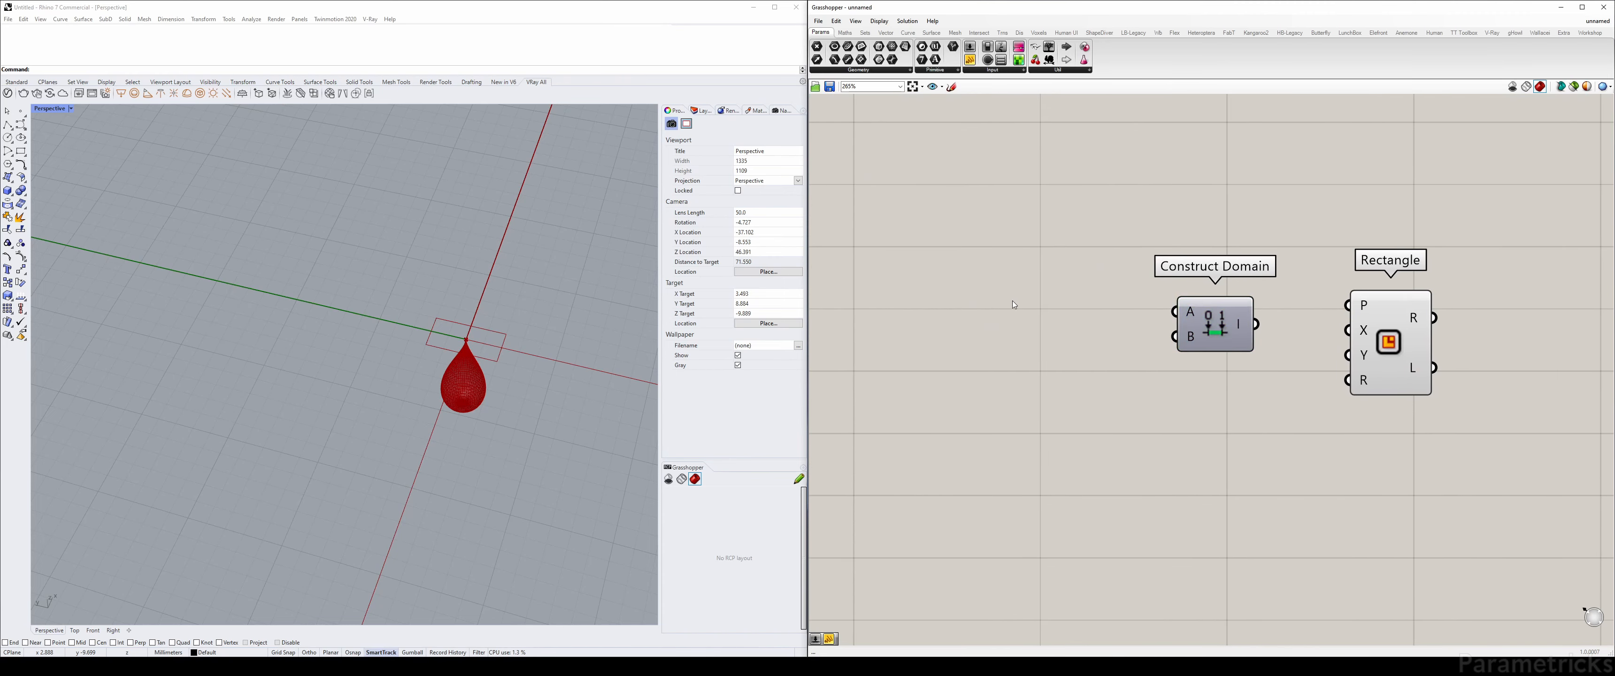
double_click(1013, 293)
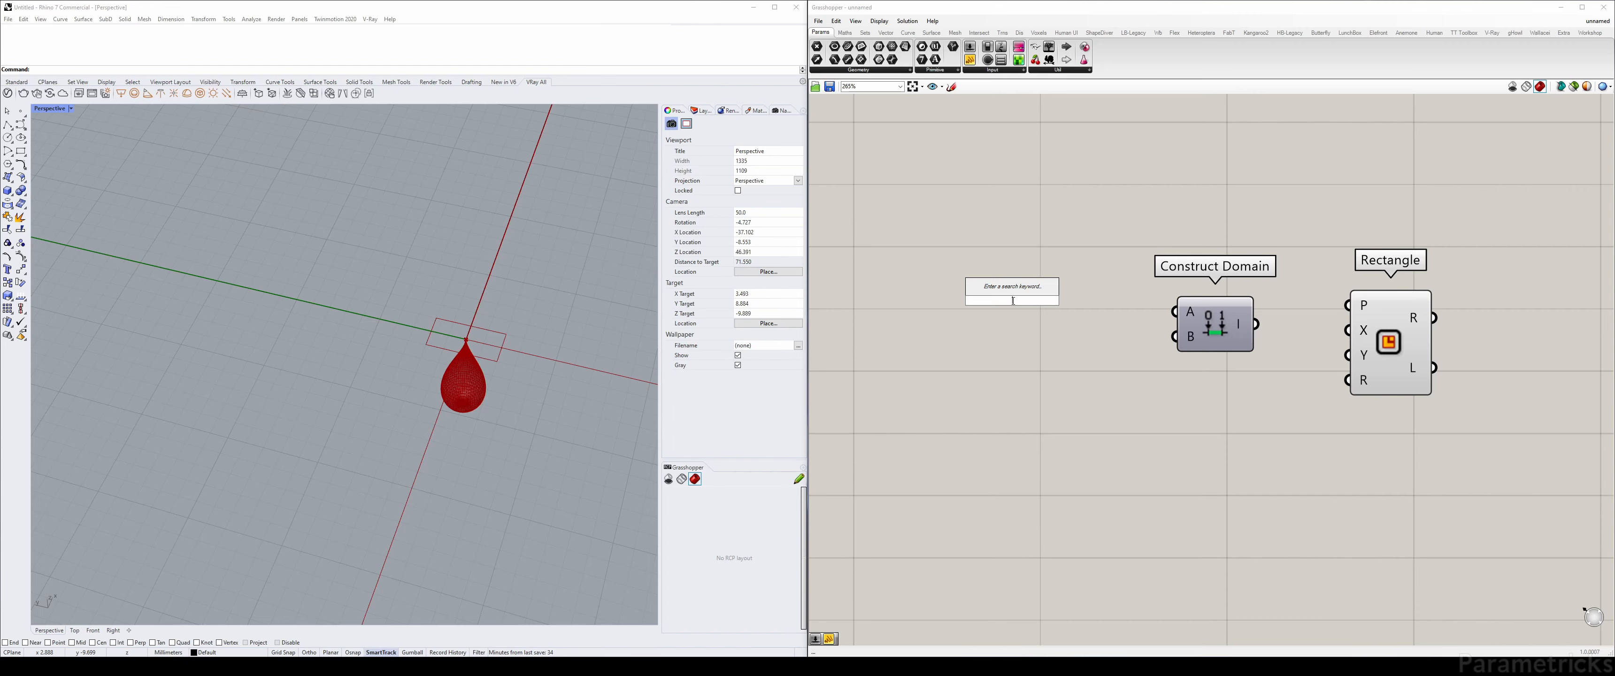
type("50")
key("Return")
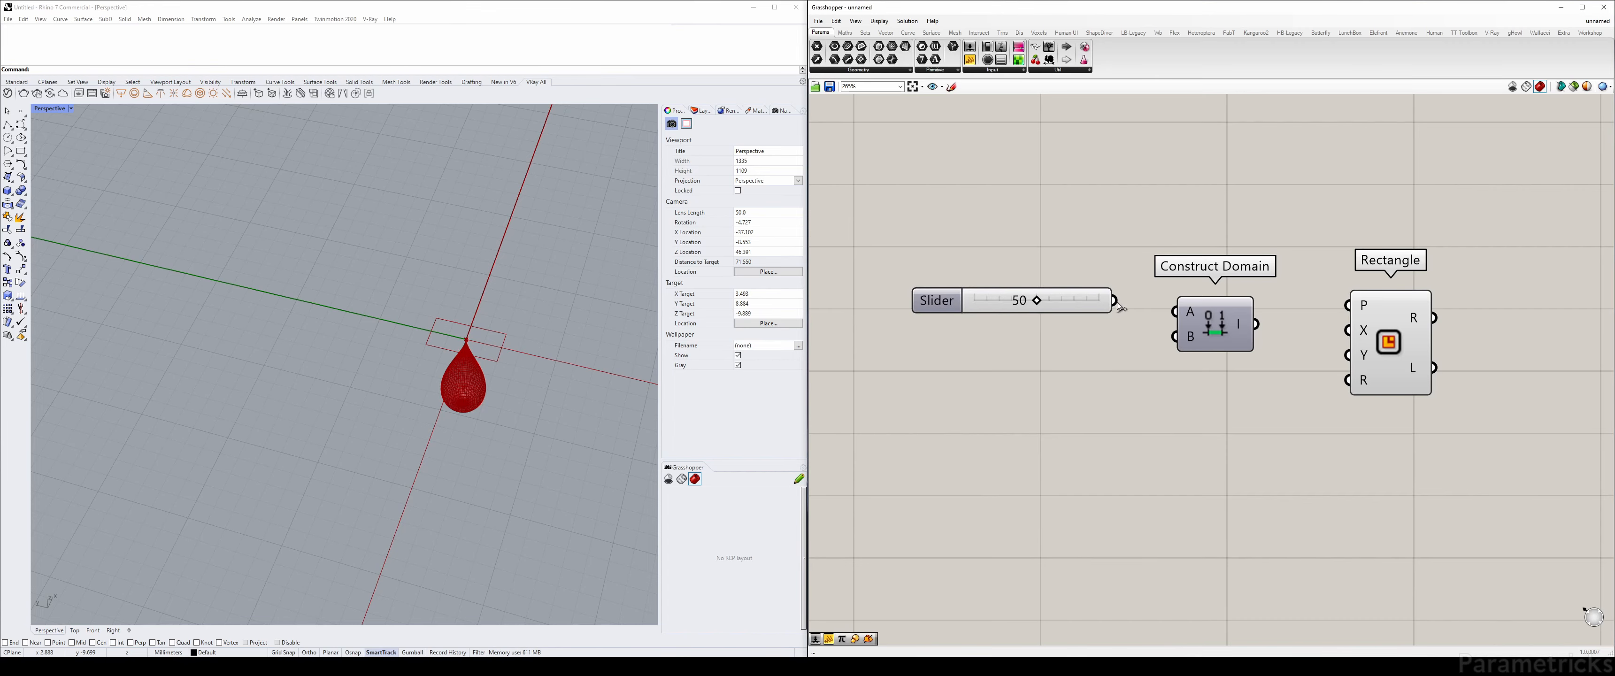
Connect the 50 slider to both inputs of Construct Domain and negate the A input with an expression
left_click_drag(1157, 301, 1174, 313)
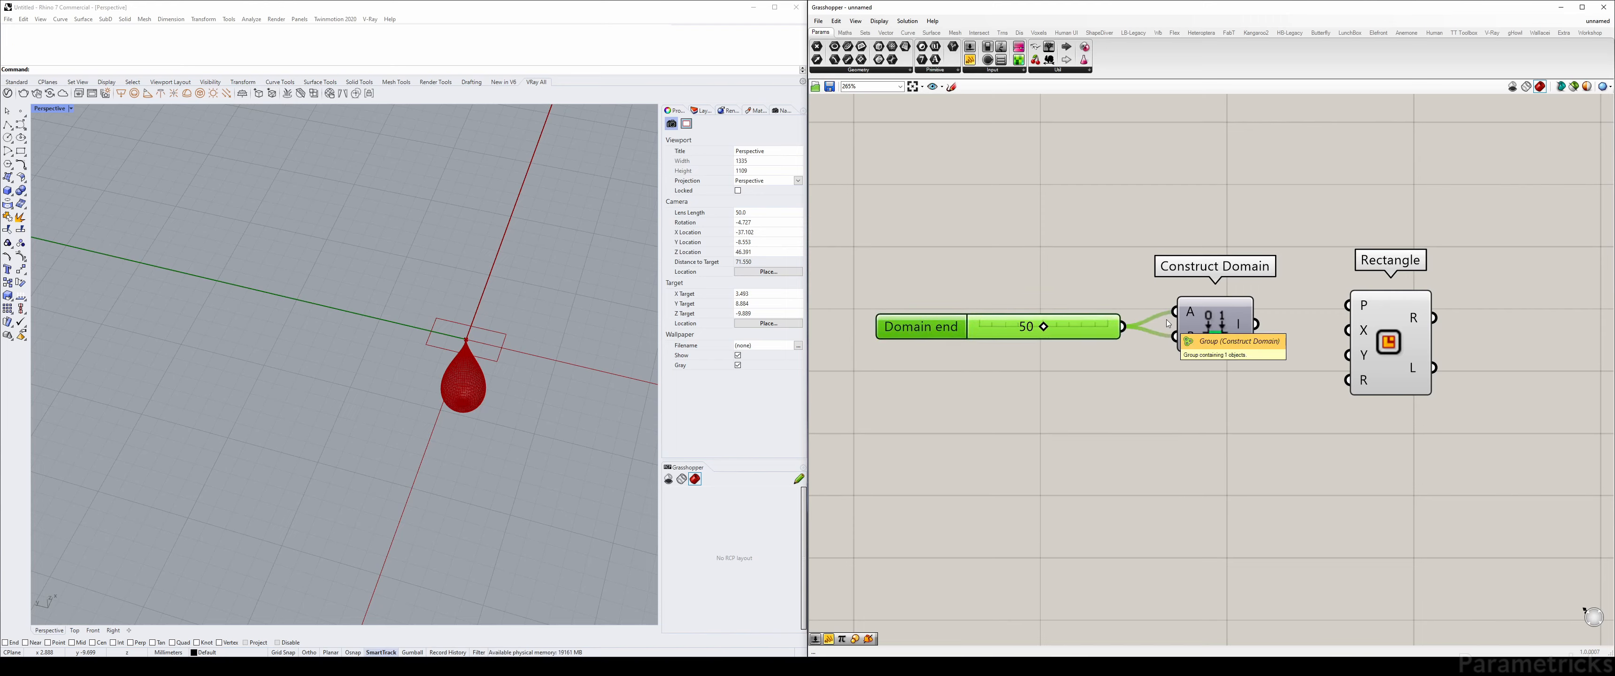
right_click(1188, 311)
mouse_move(1240, 403)
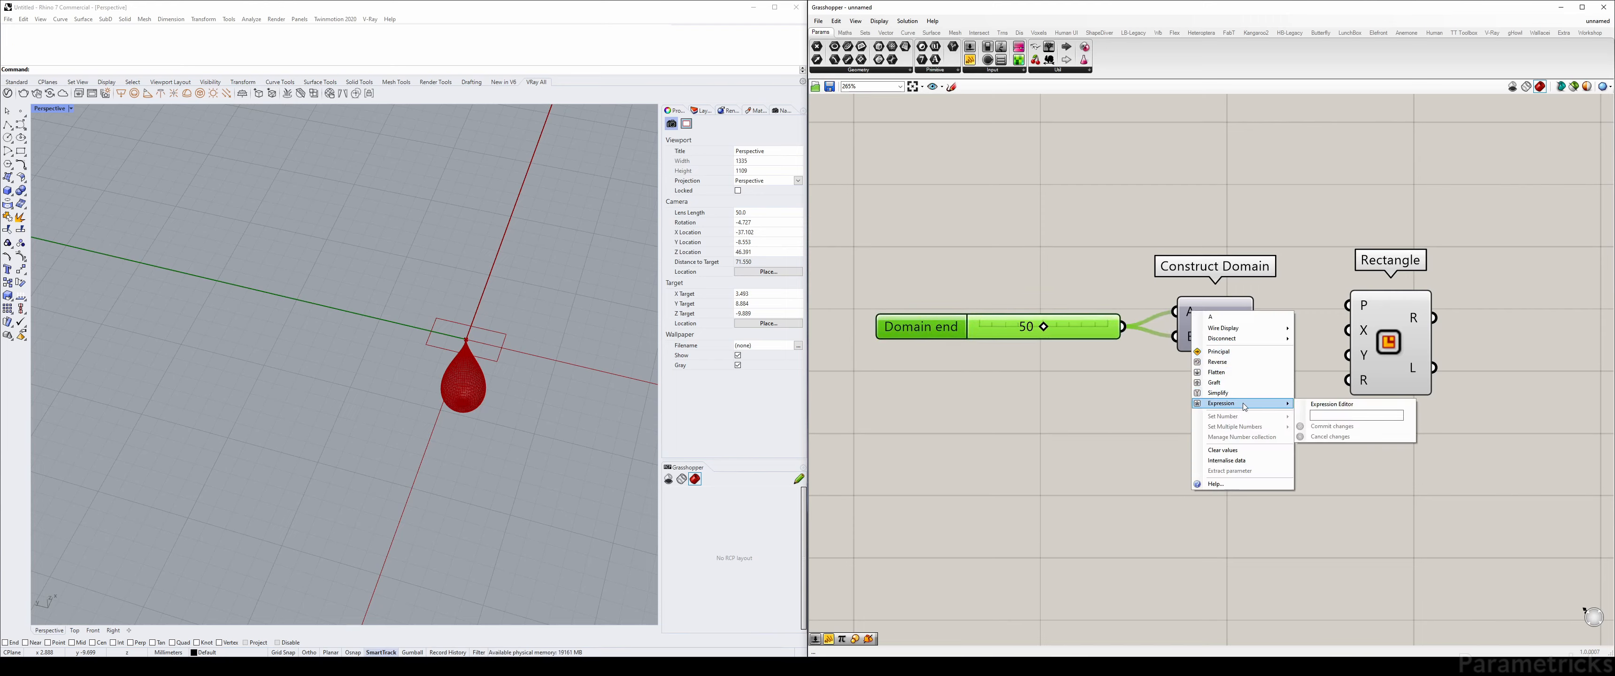
left_click(1324, 412)
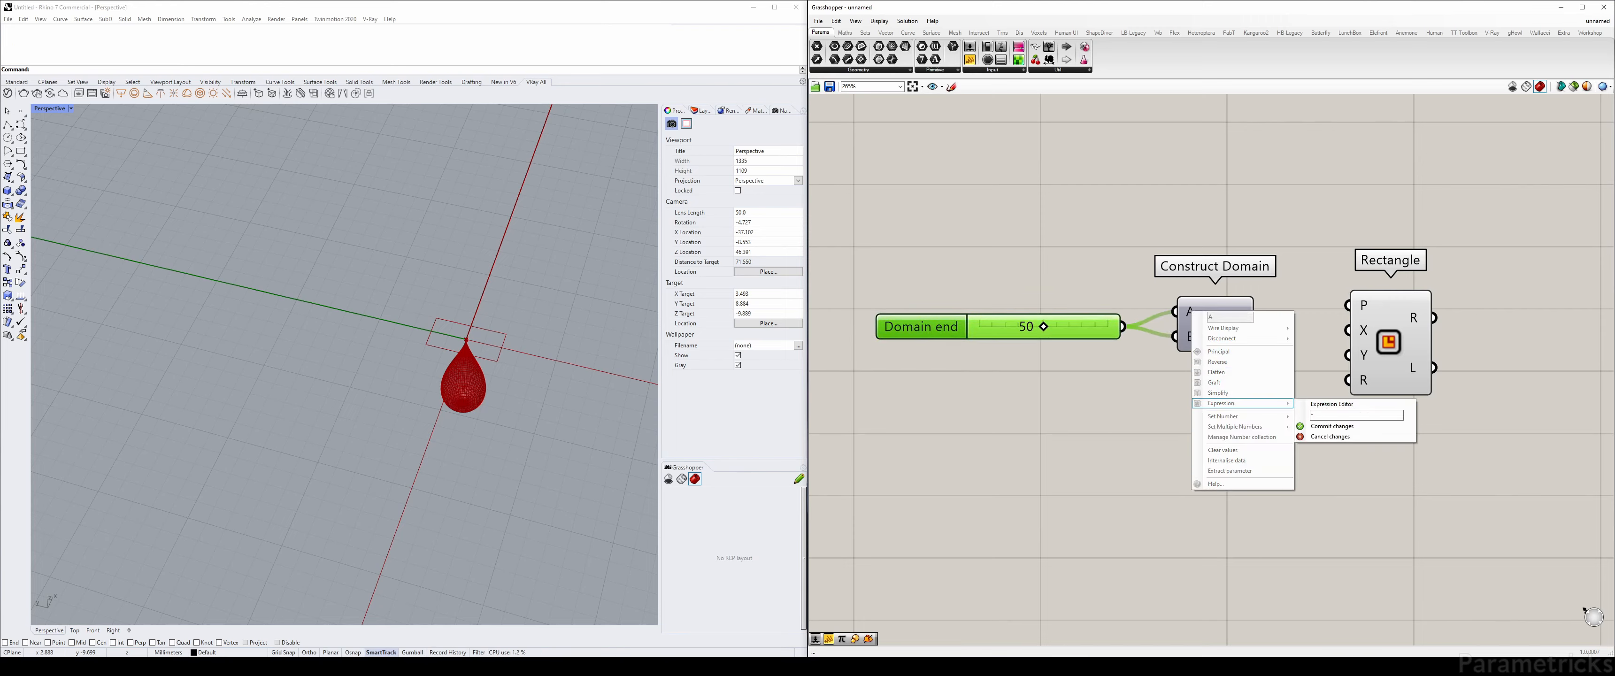
left_click(1330, 426)
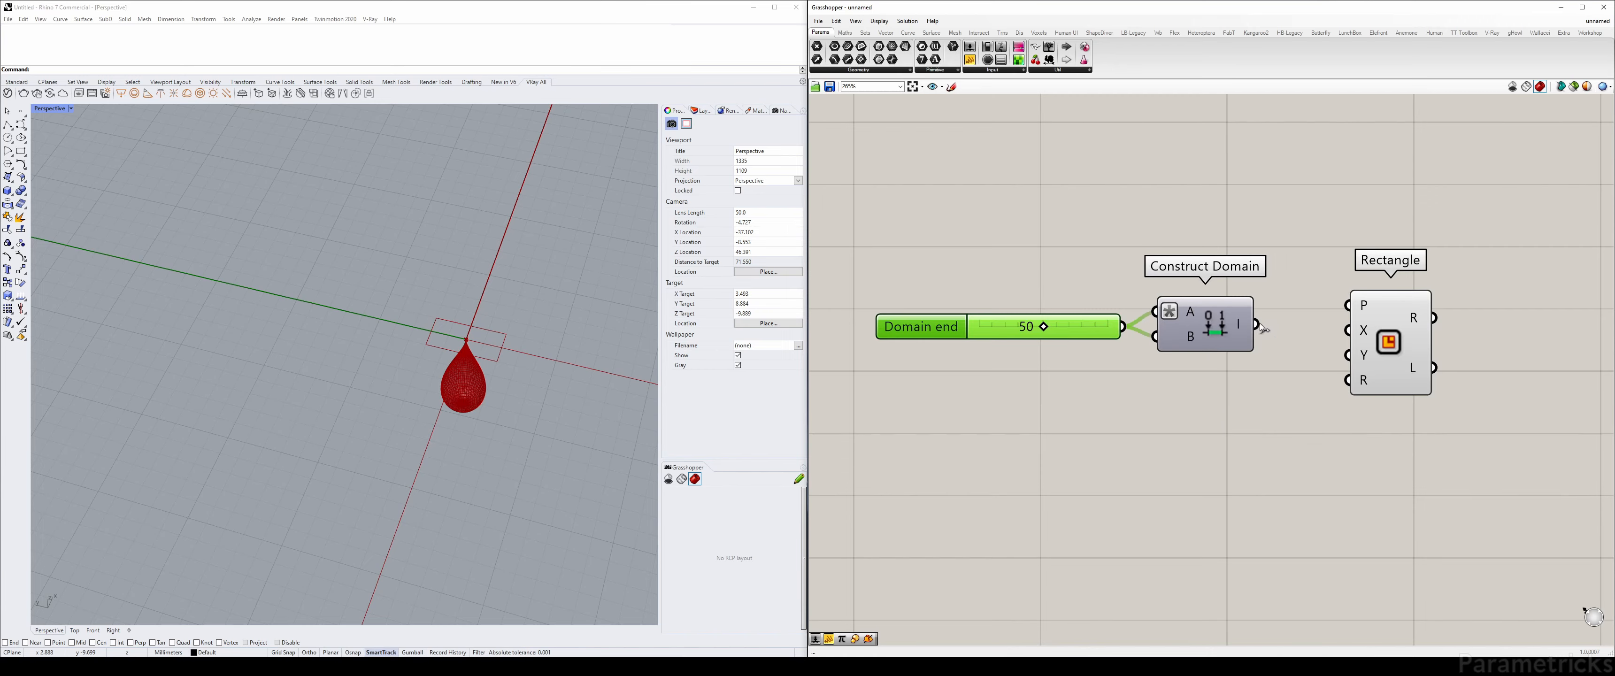
Connect the Construct Domain output to the Rectangle's X and Y size inputs
left_click_drag(1256, 324, 1348, 330)
left_click_drag(1210, 332, 1234, 332)
scroll(473, 298, "down", 10)
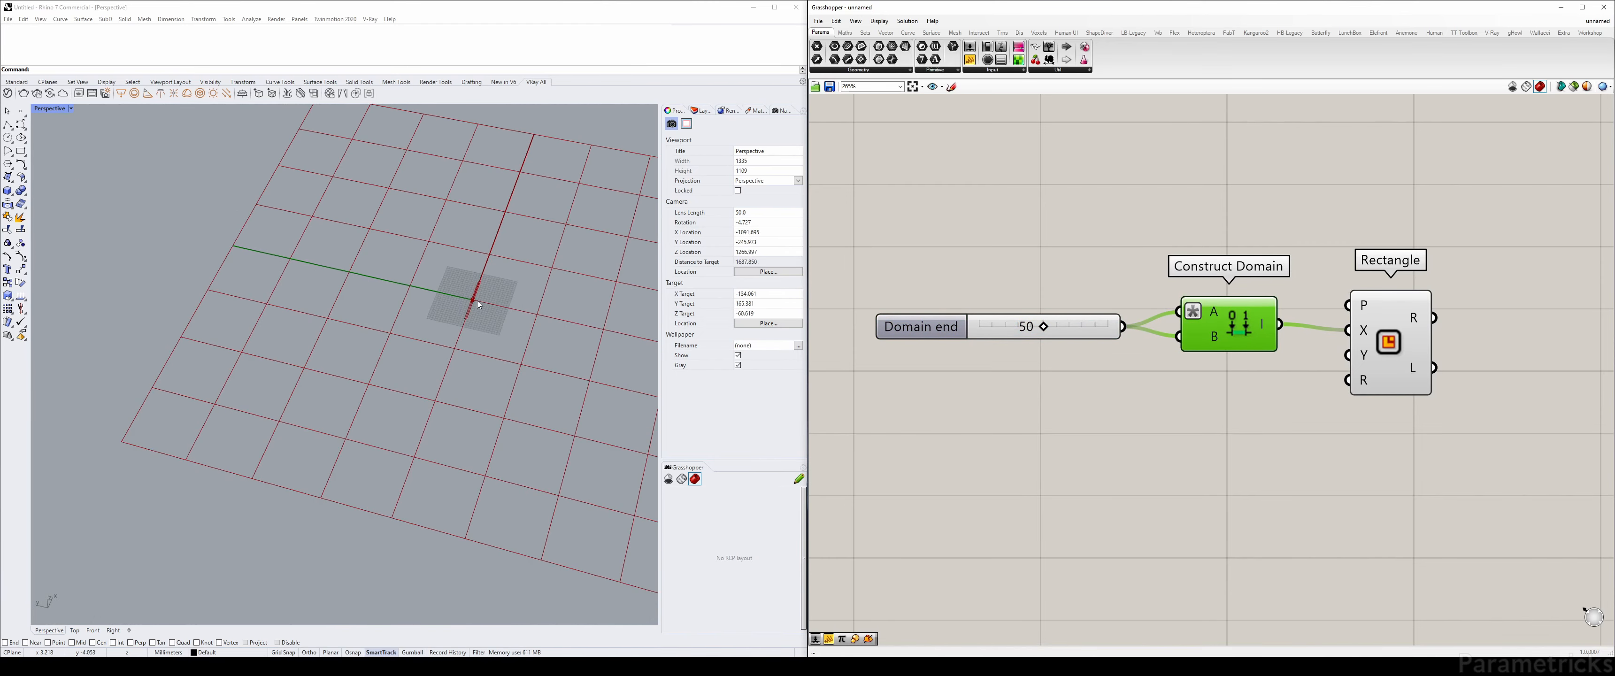
scroll(477, 301, "up", 5)
left_click(1391, 342)
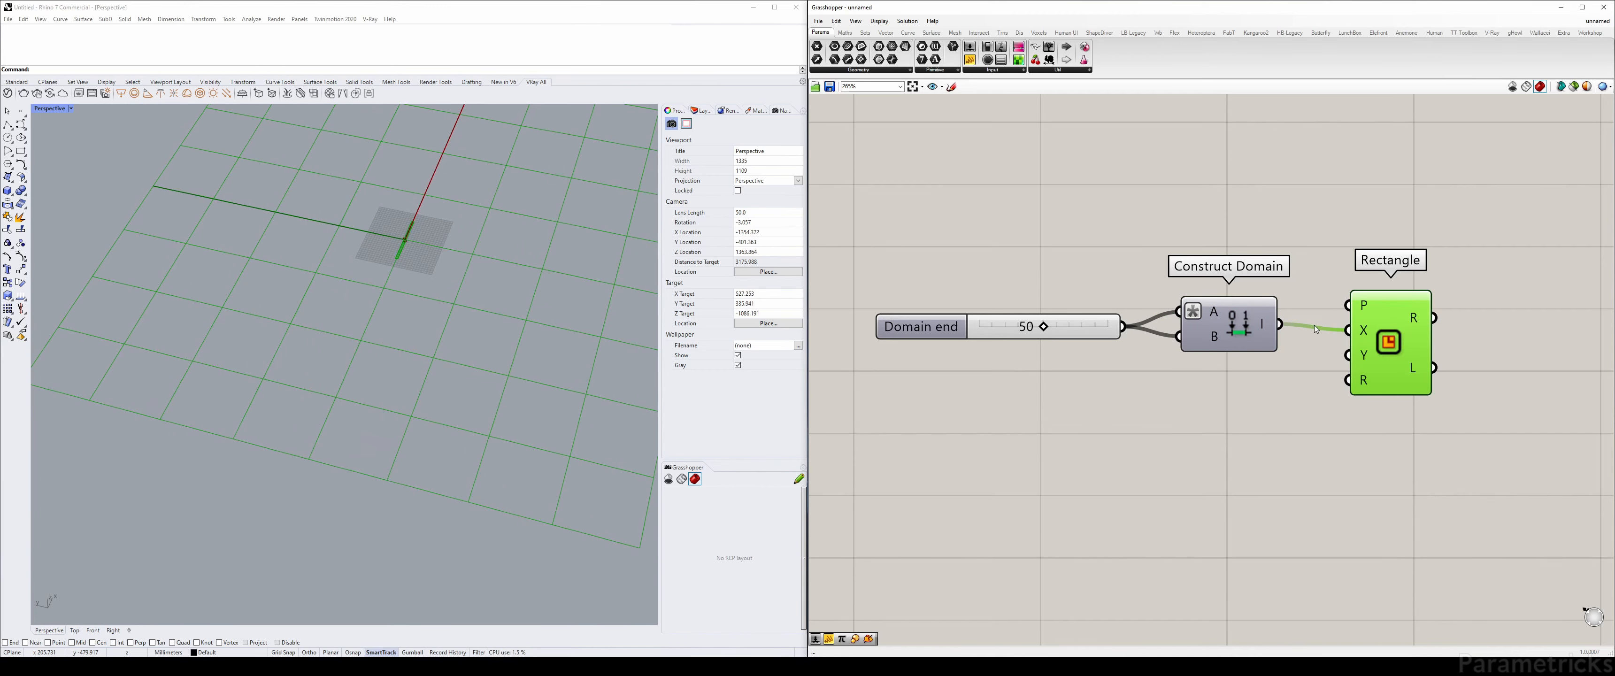
left_click_drag(1280, 325, 1348, 355)
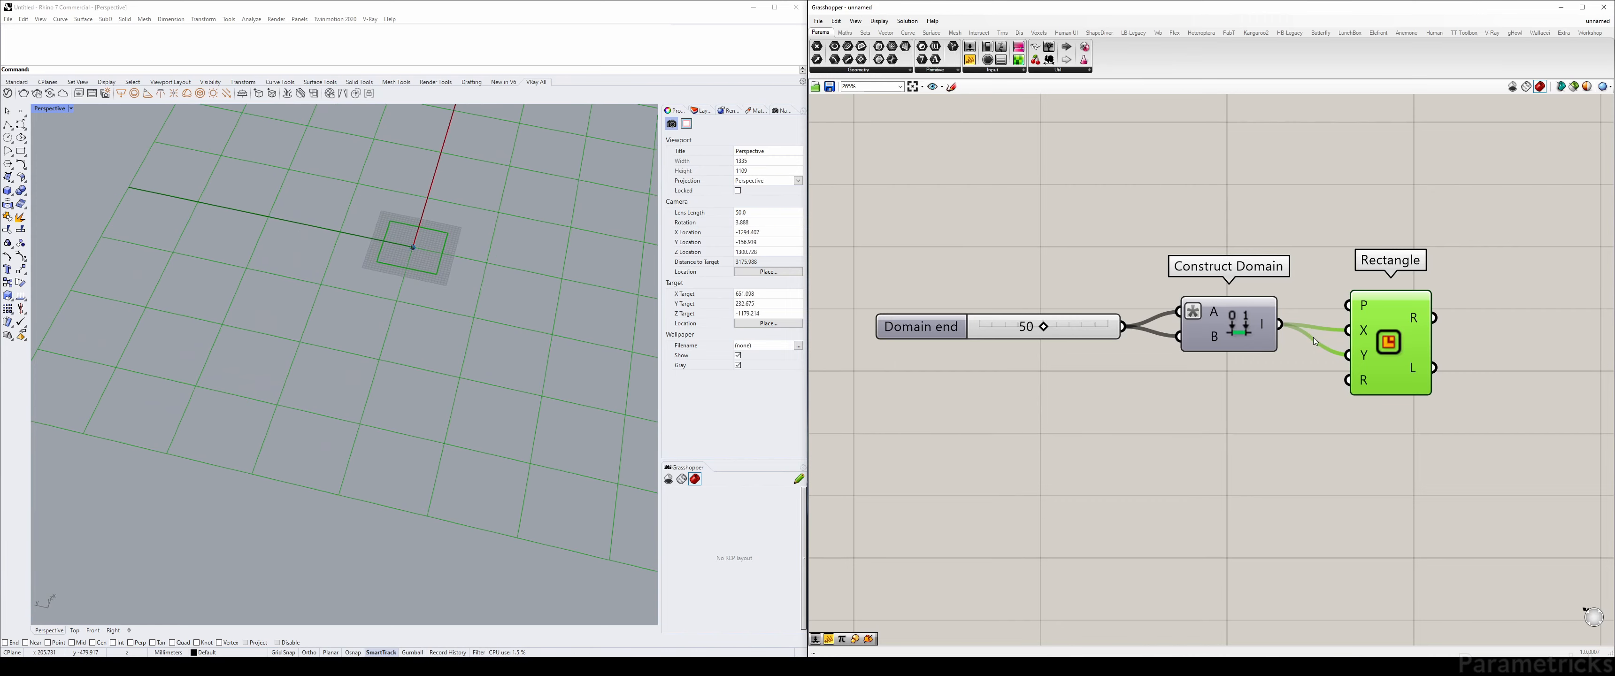
left_click(1198, 225)
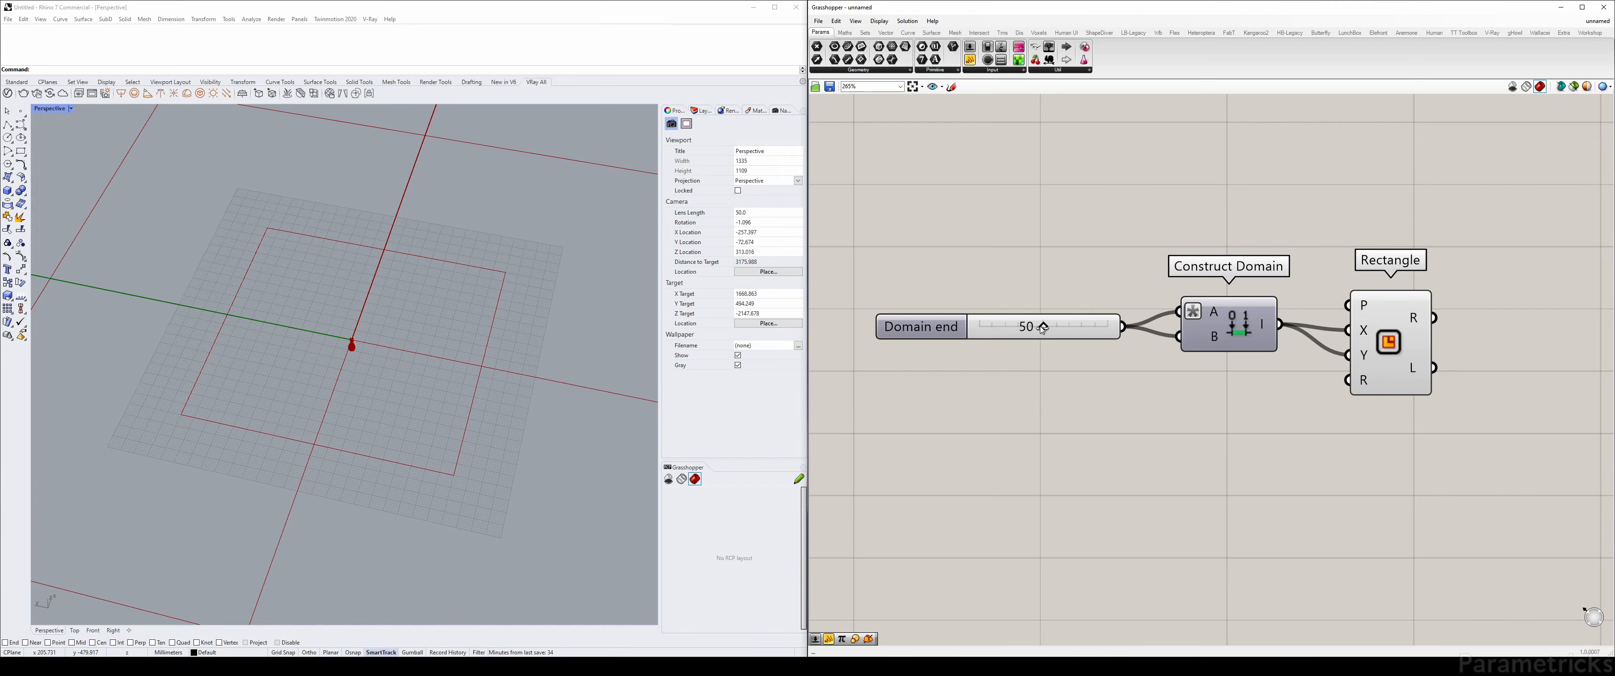
Set the Domain end slider to 4 and compare the rectangle with the droplet in the Perspective and Front views
left_click_drag(1043, 327, 984, 327)
scroll(434, 377, "up", 3)
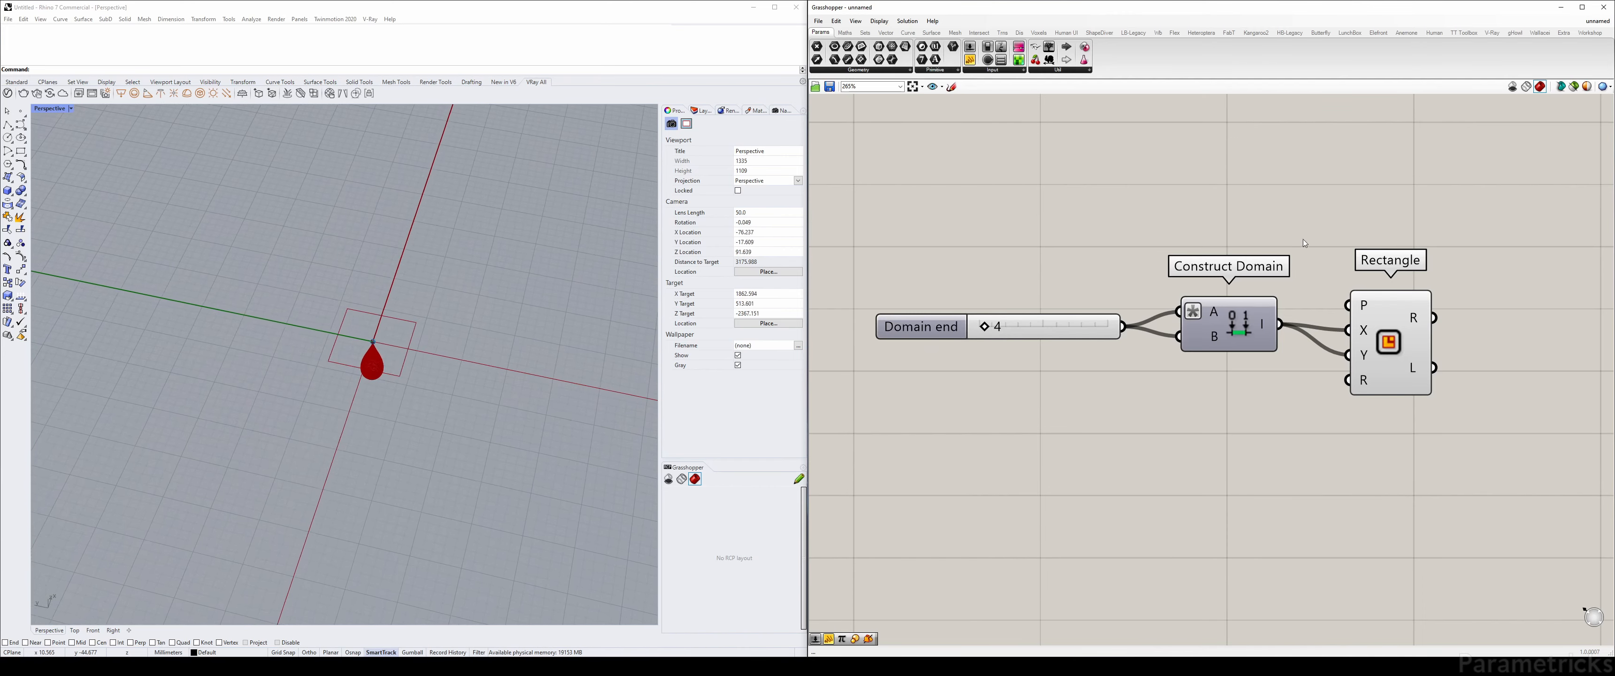
right_click_drag(1303, 238, 1129, 226)
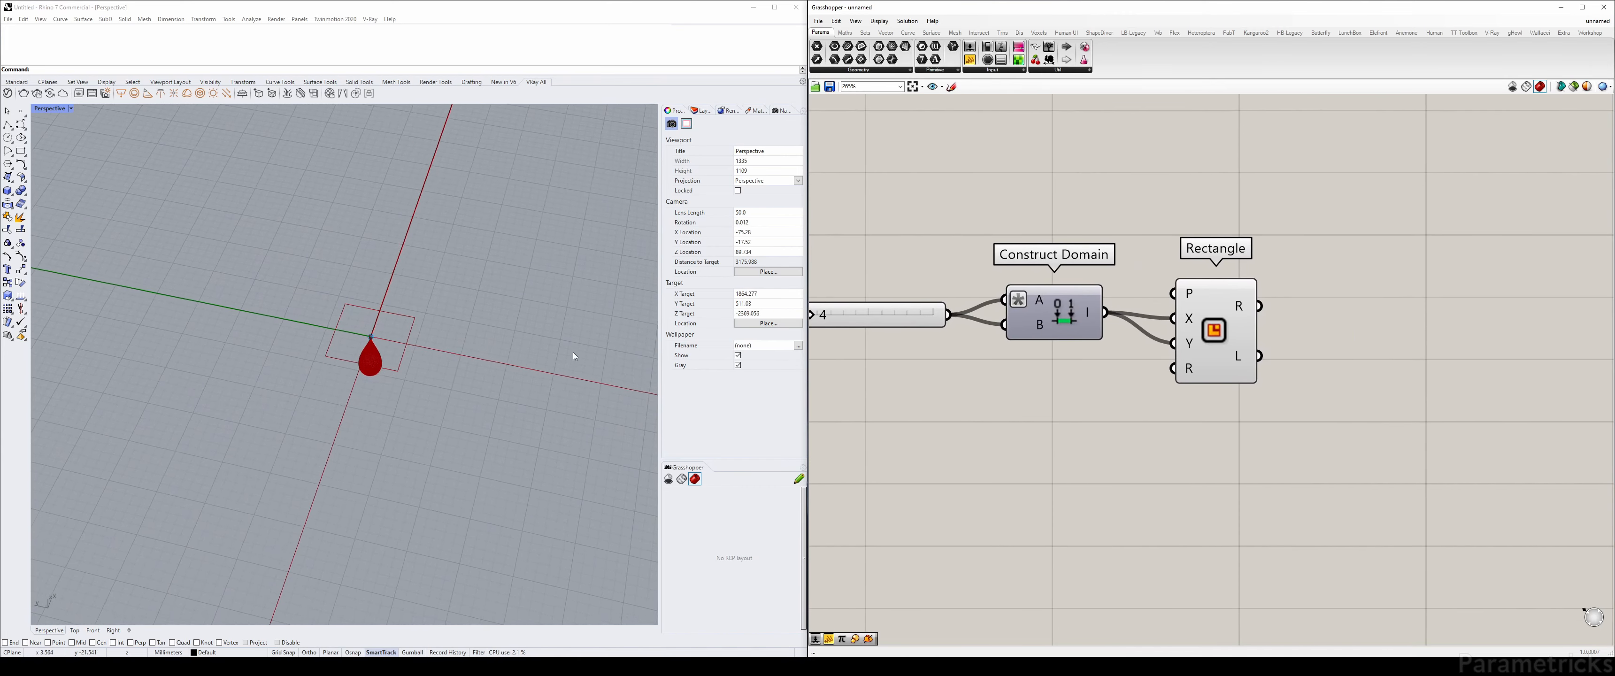
right_click_drag(573, 351, 577, 350)
scroll(1004, 223, "down", 6)
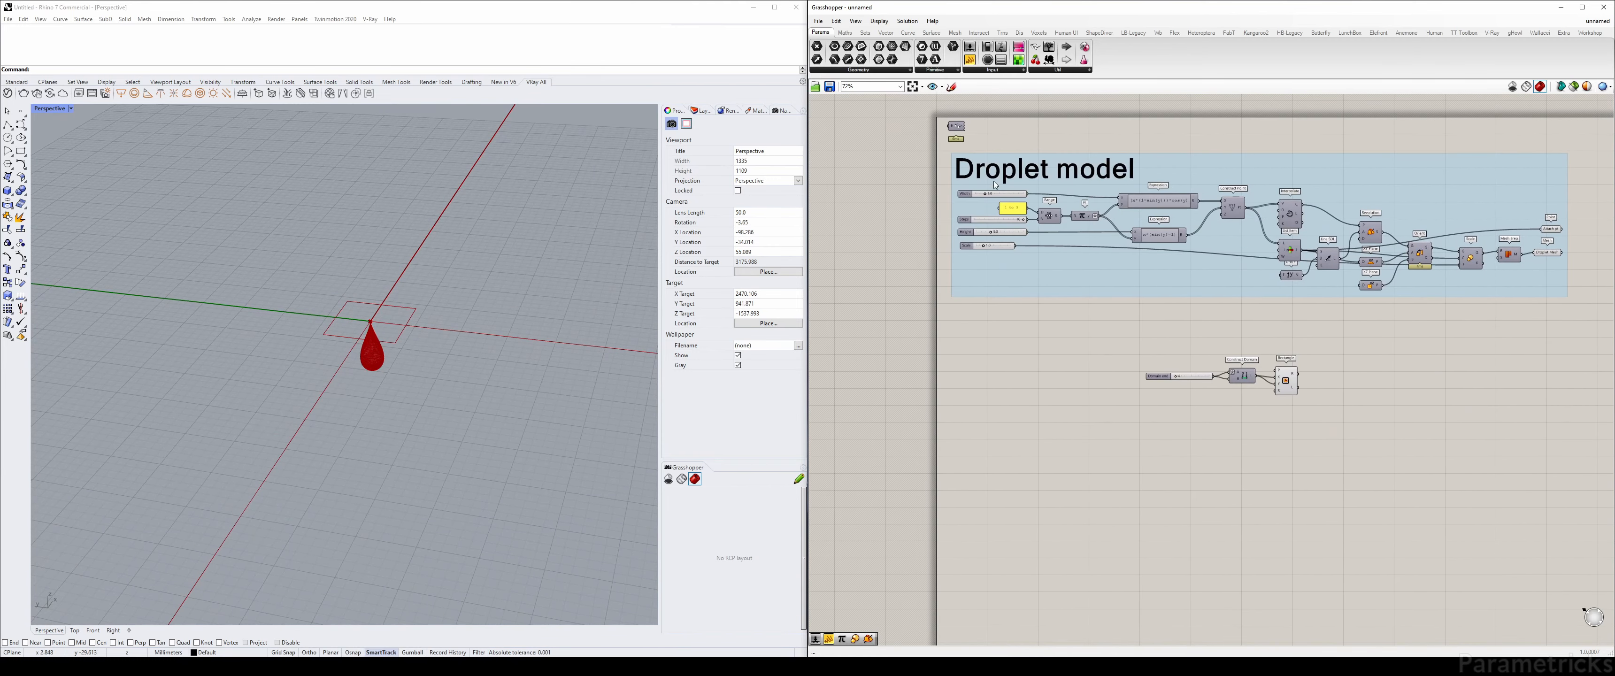
scroll(996, 182, "up", 3)
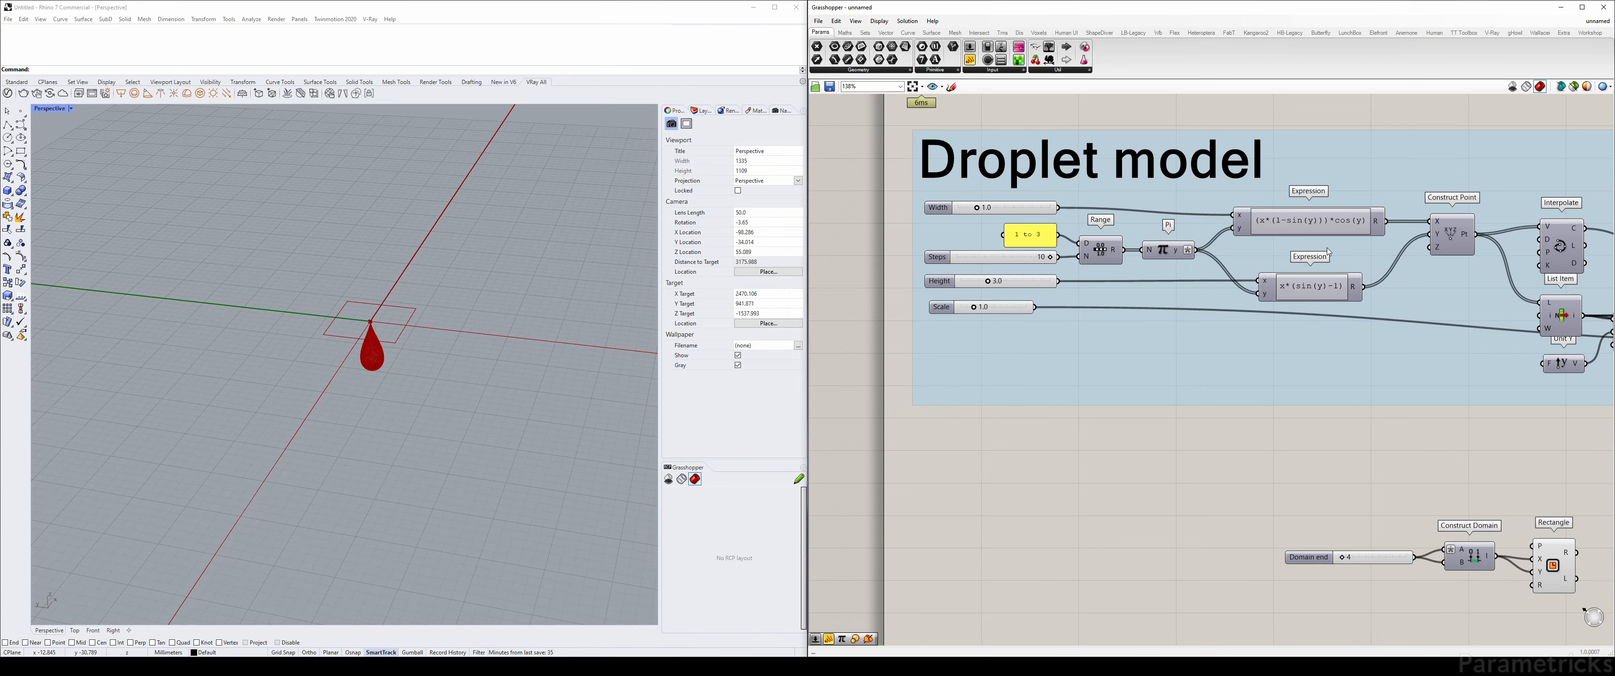
right_click_drag(1327, 247, 1100, 282)
double_click(50, 108)
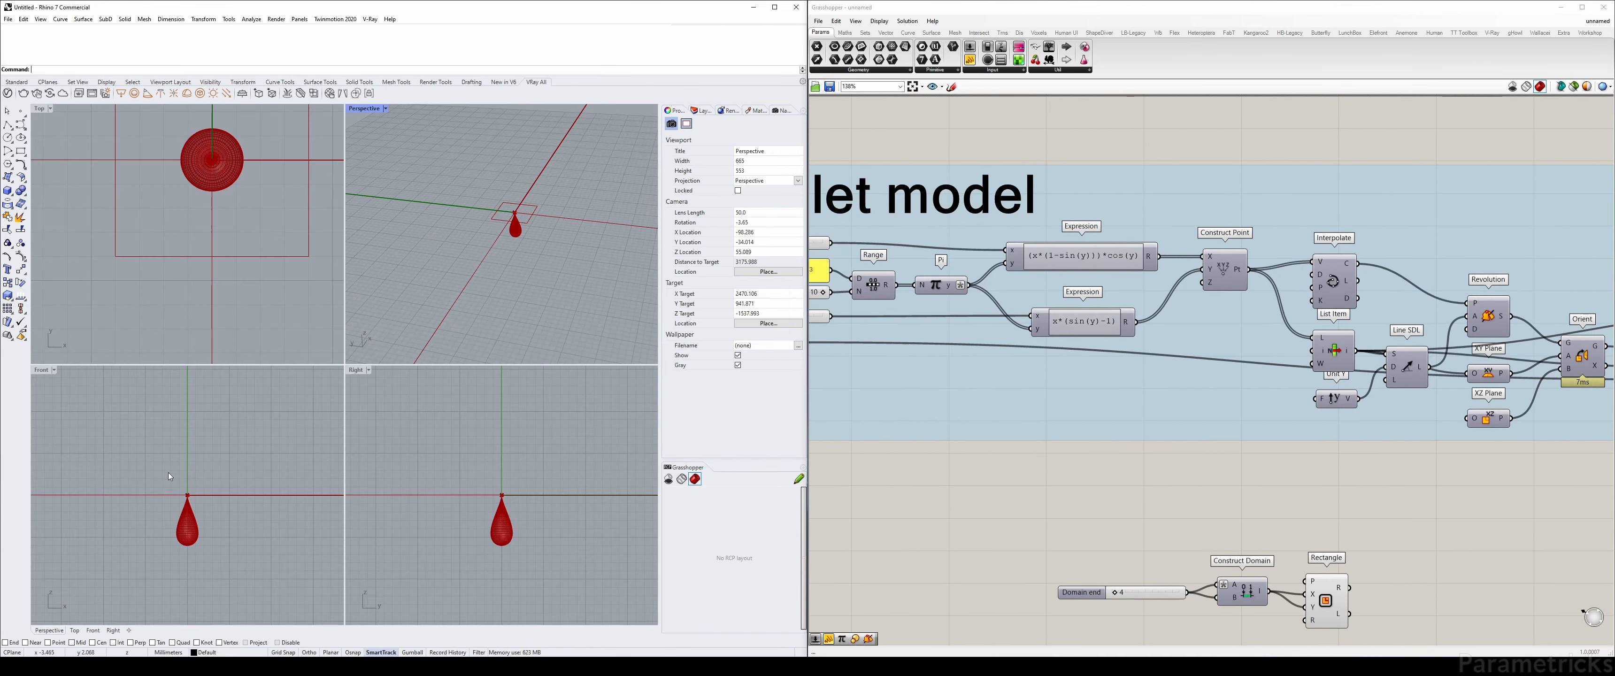
scroll(168, 472, "up", 3)
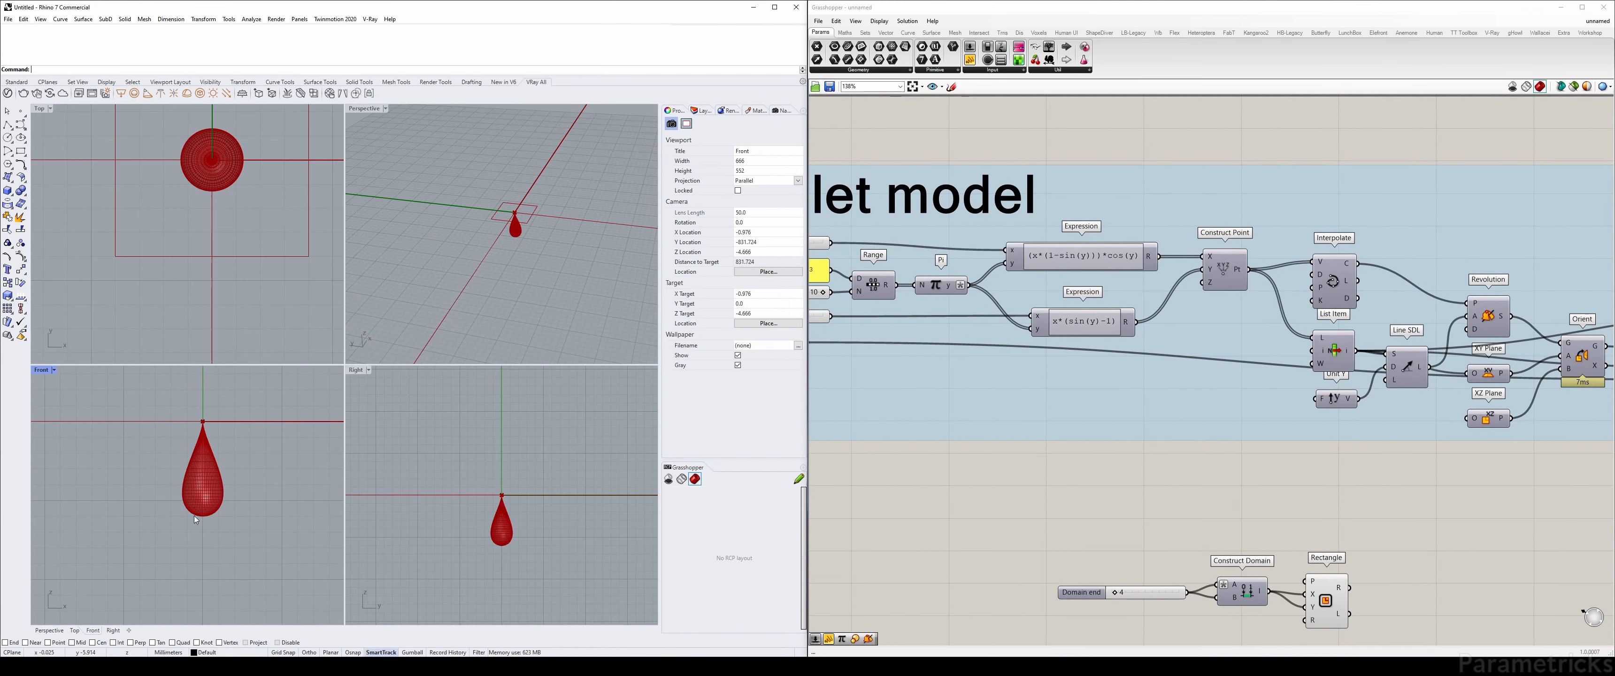
double_click(371, 112)
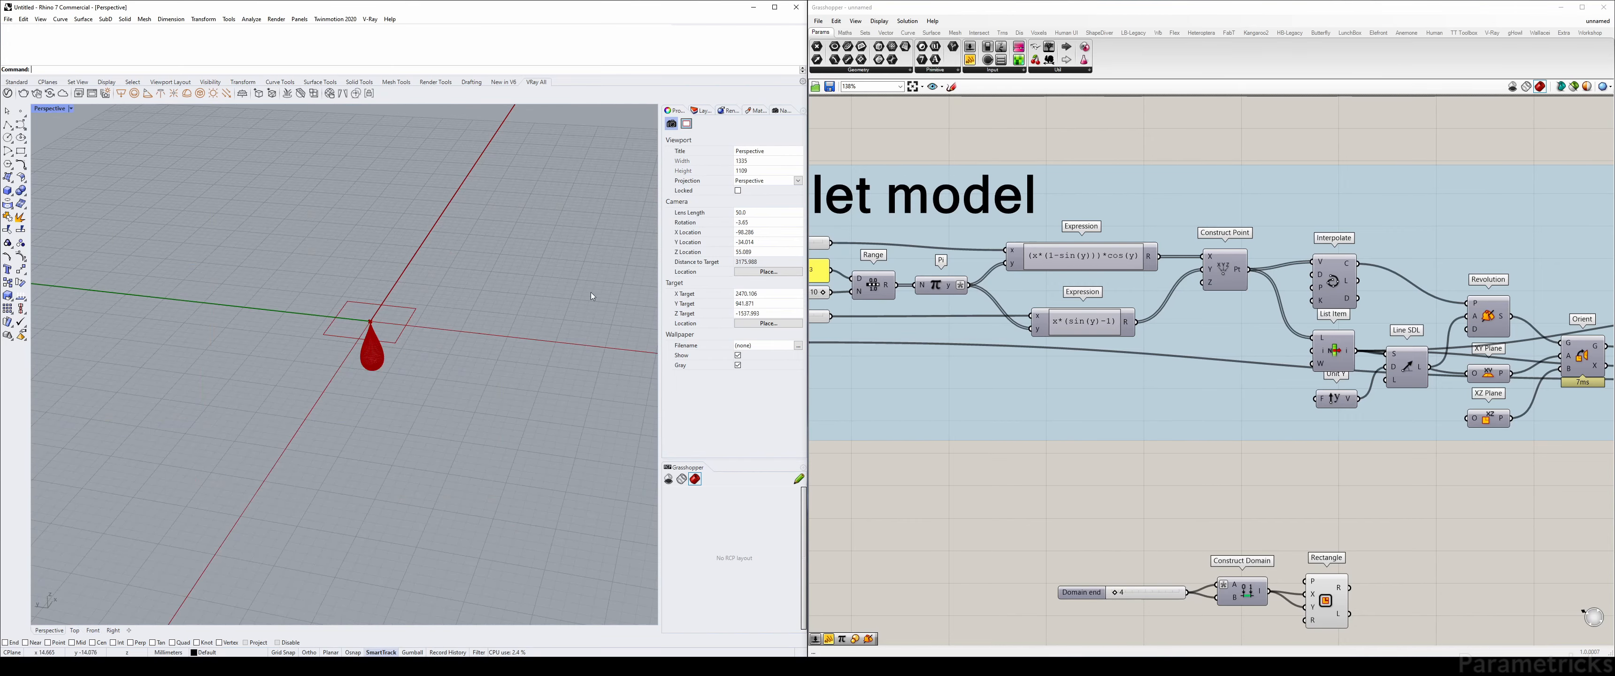
Set the Domain end slider to 5 and highlight the rectangle to check its size around the droplet
right_click_drag(1247, 536, 1069, 323)
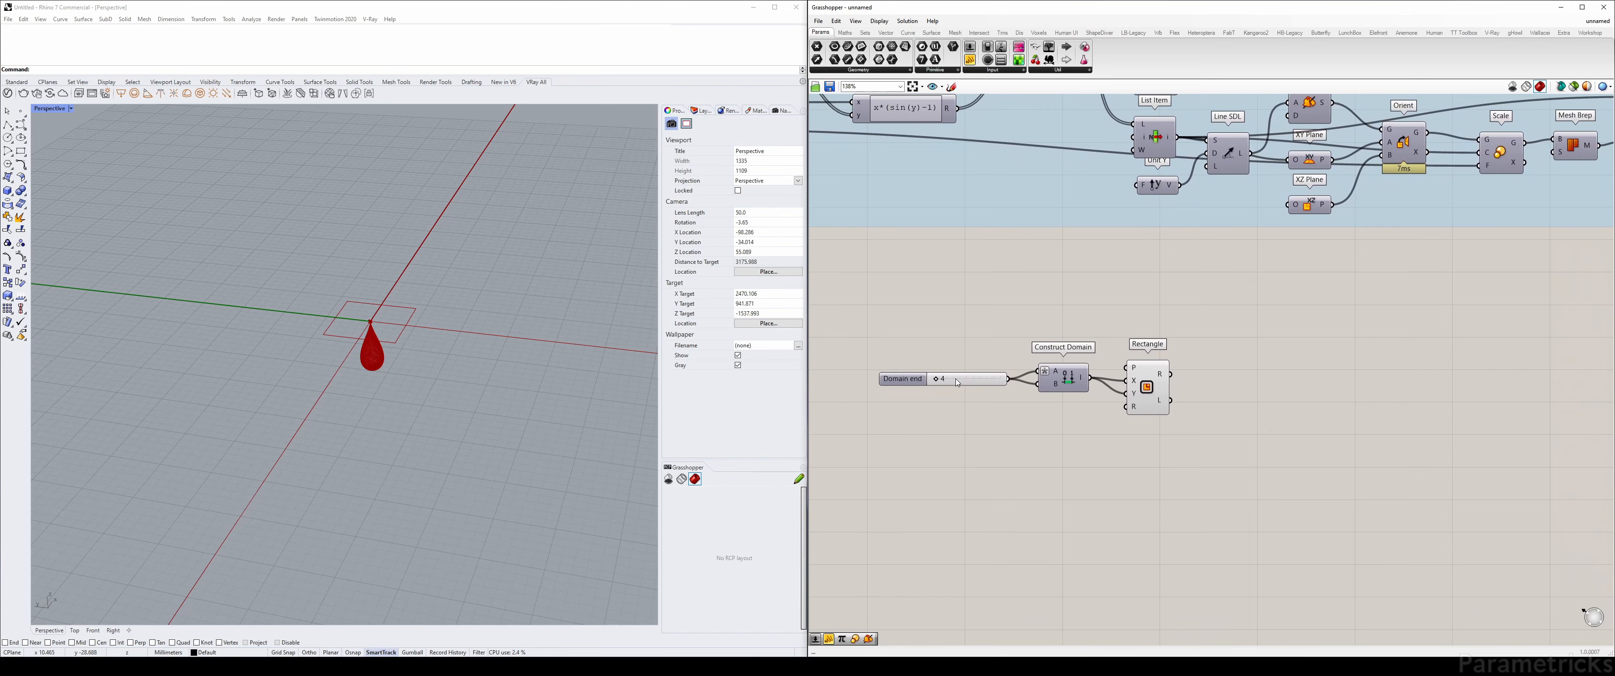
double_click(978, 378)
type("5")
key("Return")
left_click(1147, 396)
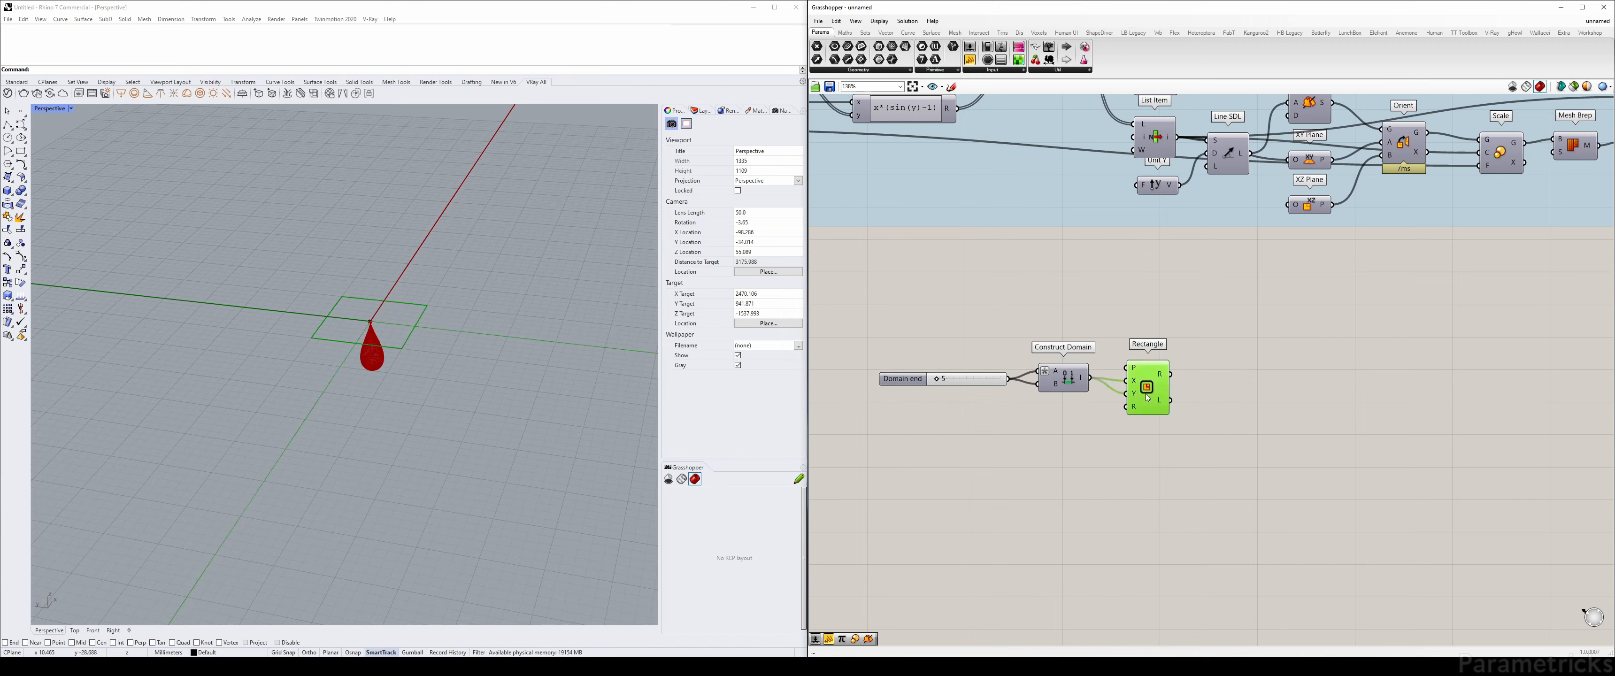
left_click(1264, 322)
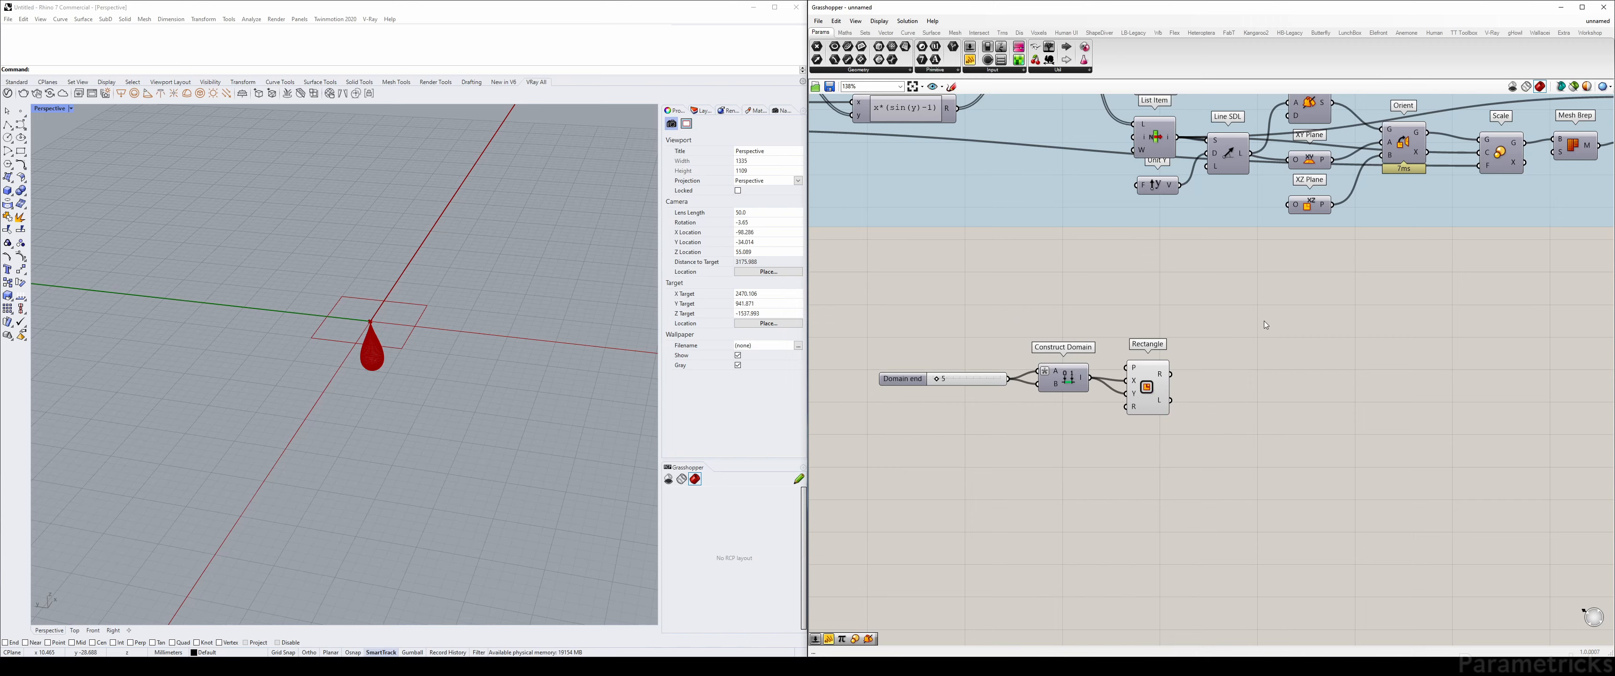
Add an Offset Curve component after the Rectangle and connect the rectangle output to its curve input
double_click(1260, 325)
type("offset")
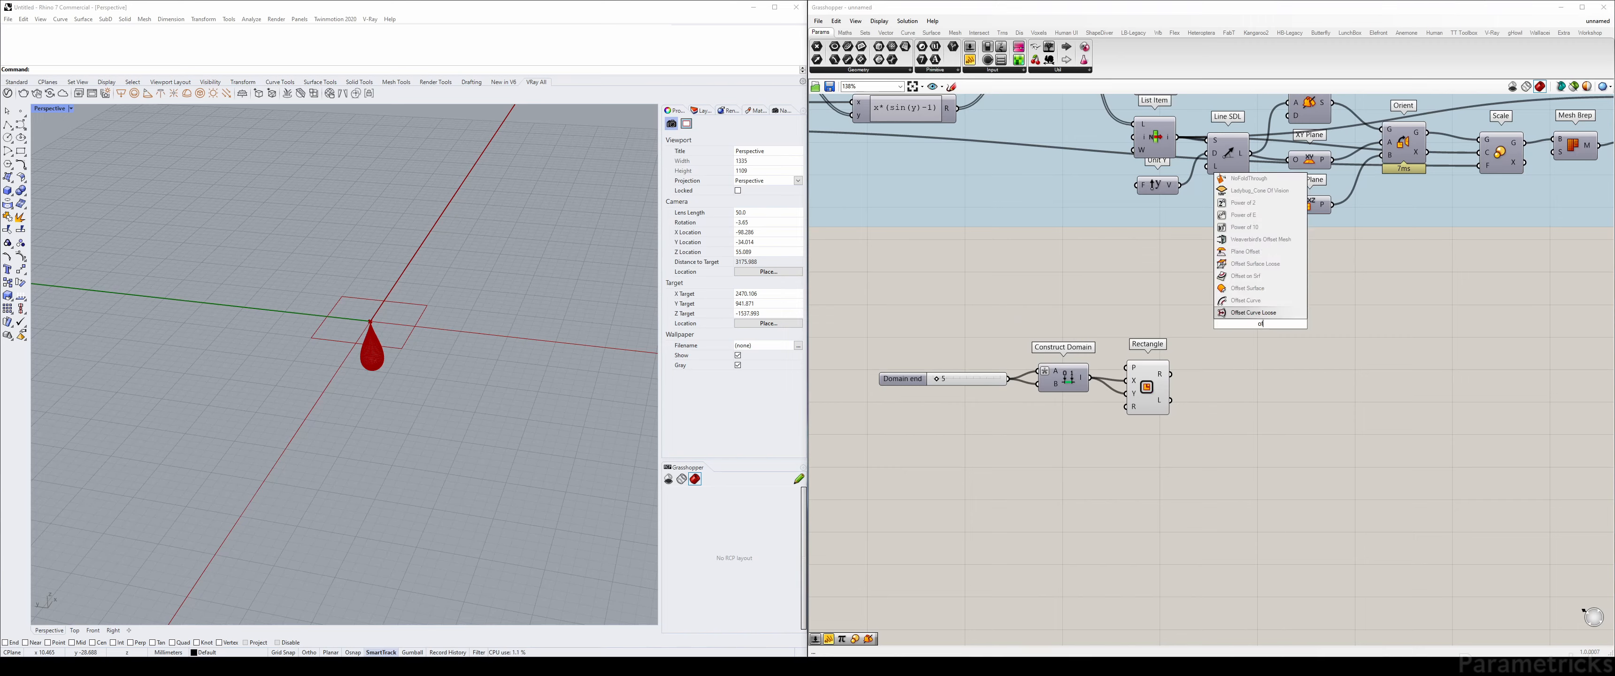
key("Return")
scroll(1244, 375, "up", 2)
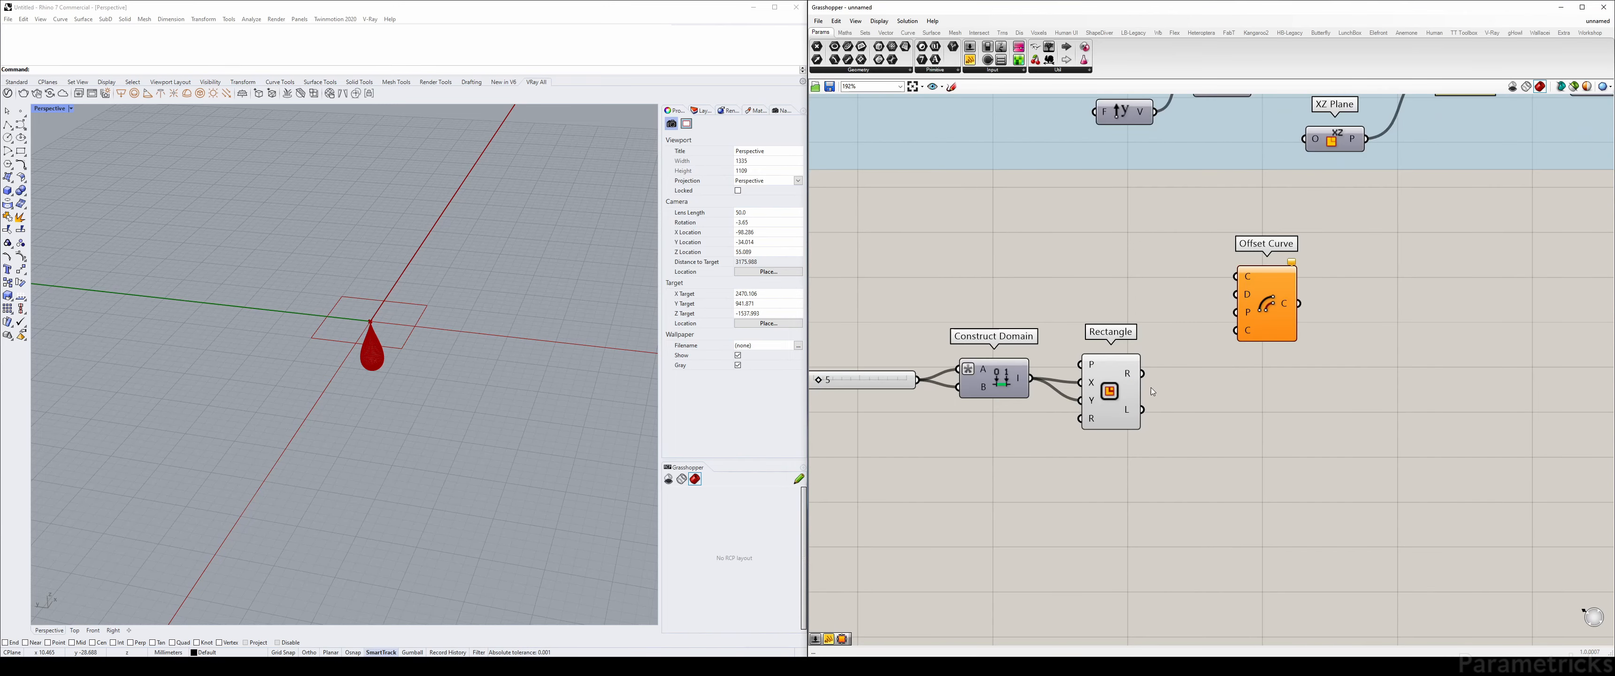
left_click_drag(1142, 374, 1270, 390)
right_click_drag(1108, 436, 1176, 411)
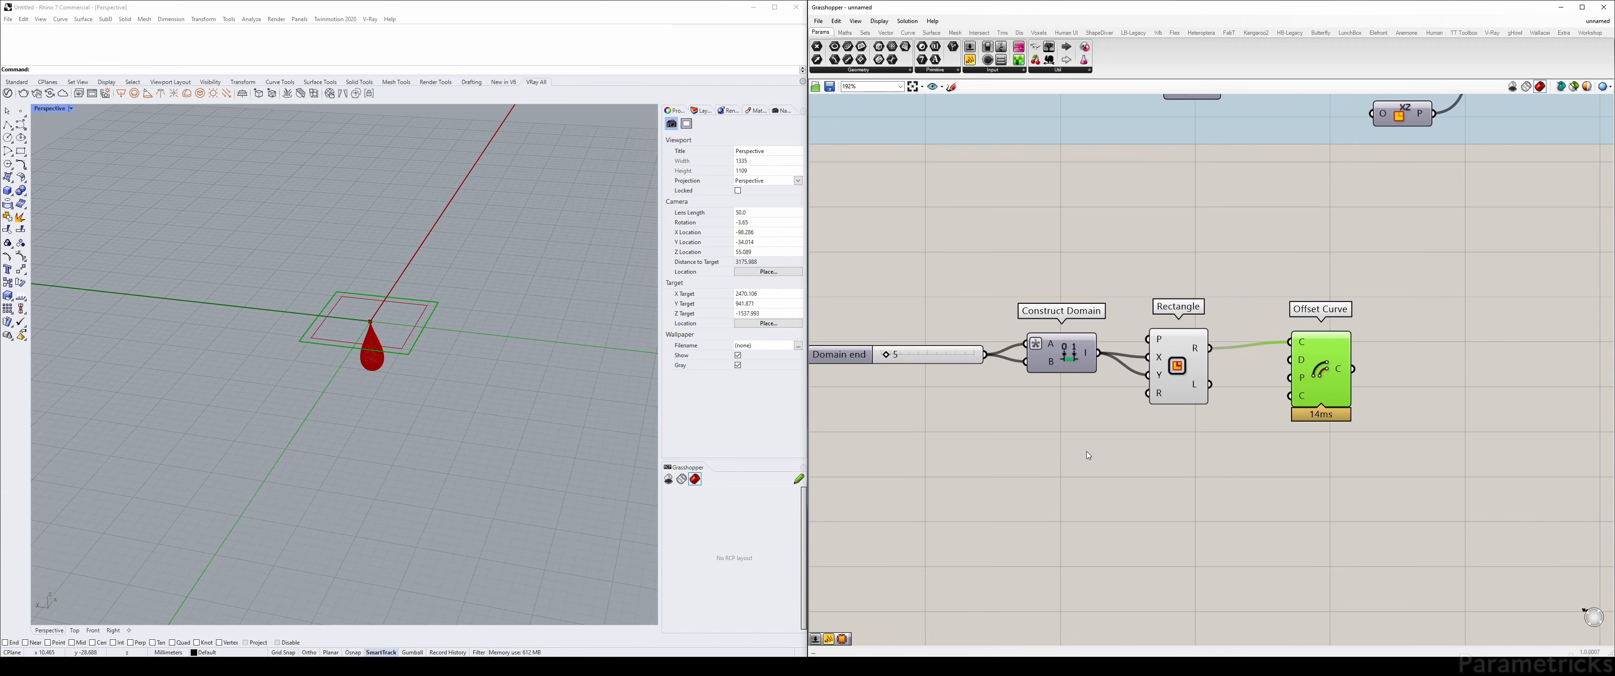
Add a number slider ranging from 1.0 to 2.0 and connect it to the Offset Curve's distance input
double_click(1063, 448)
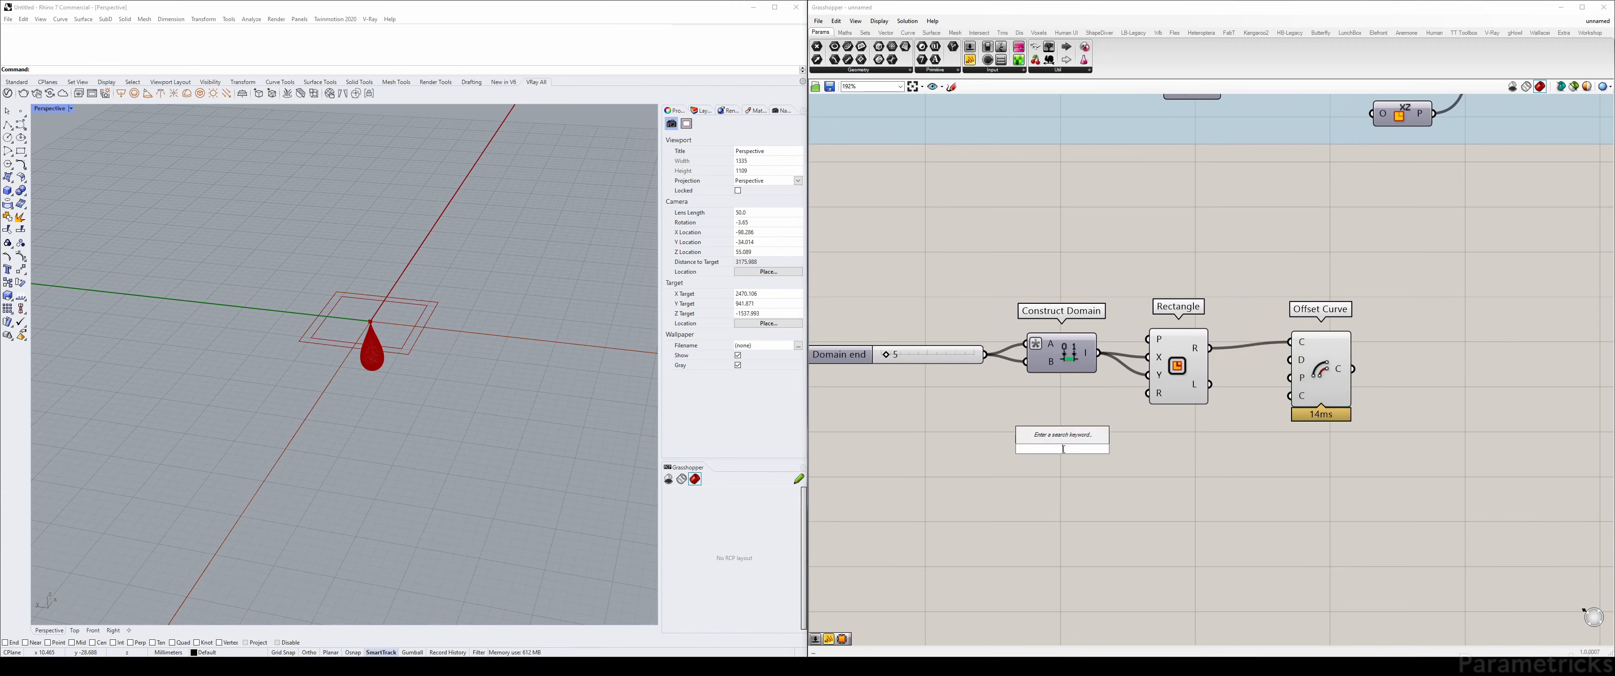
type("1.0<2.0")
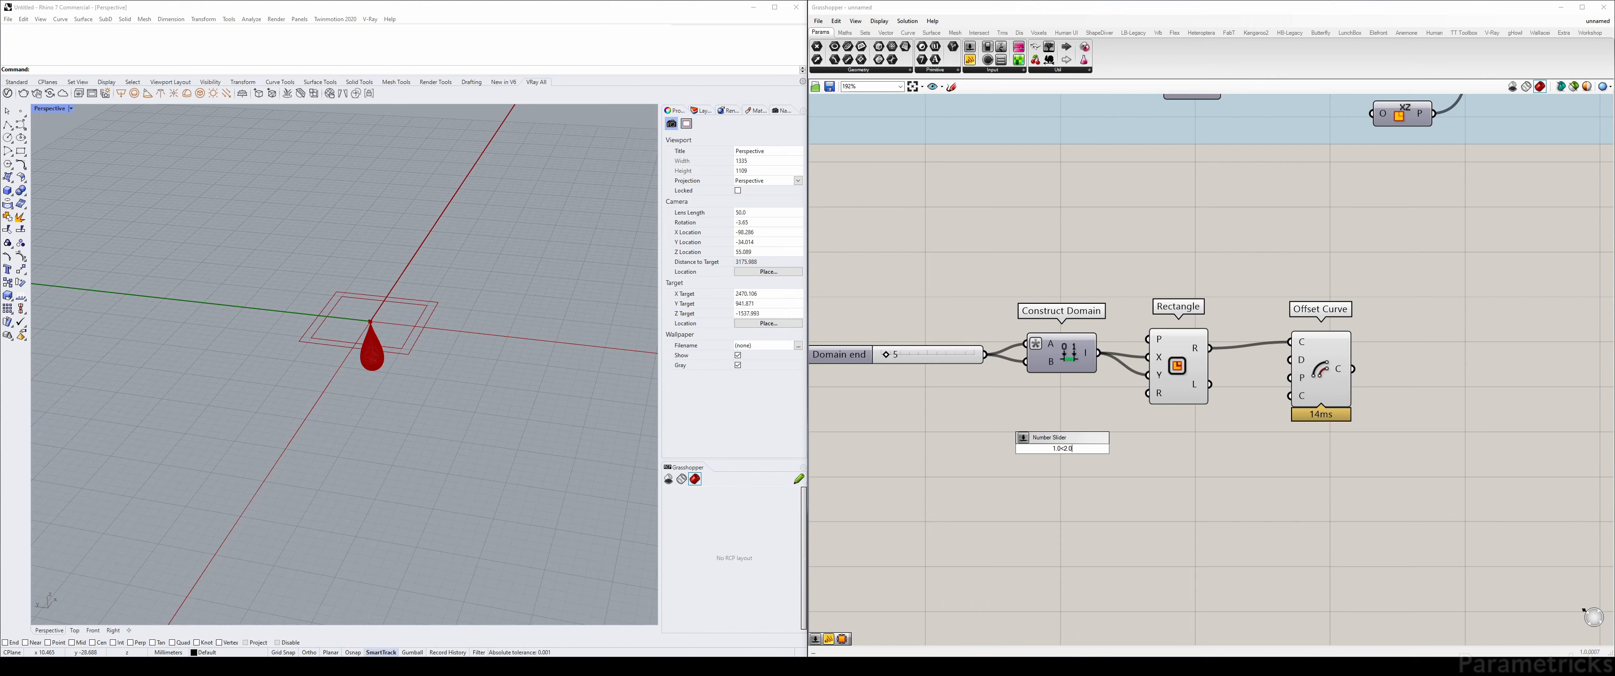
key("Return")
left_click_drag(1010, 451, 961, 390)
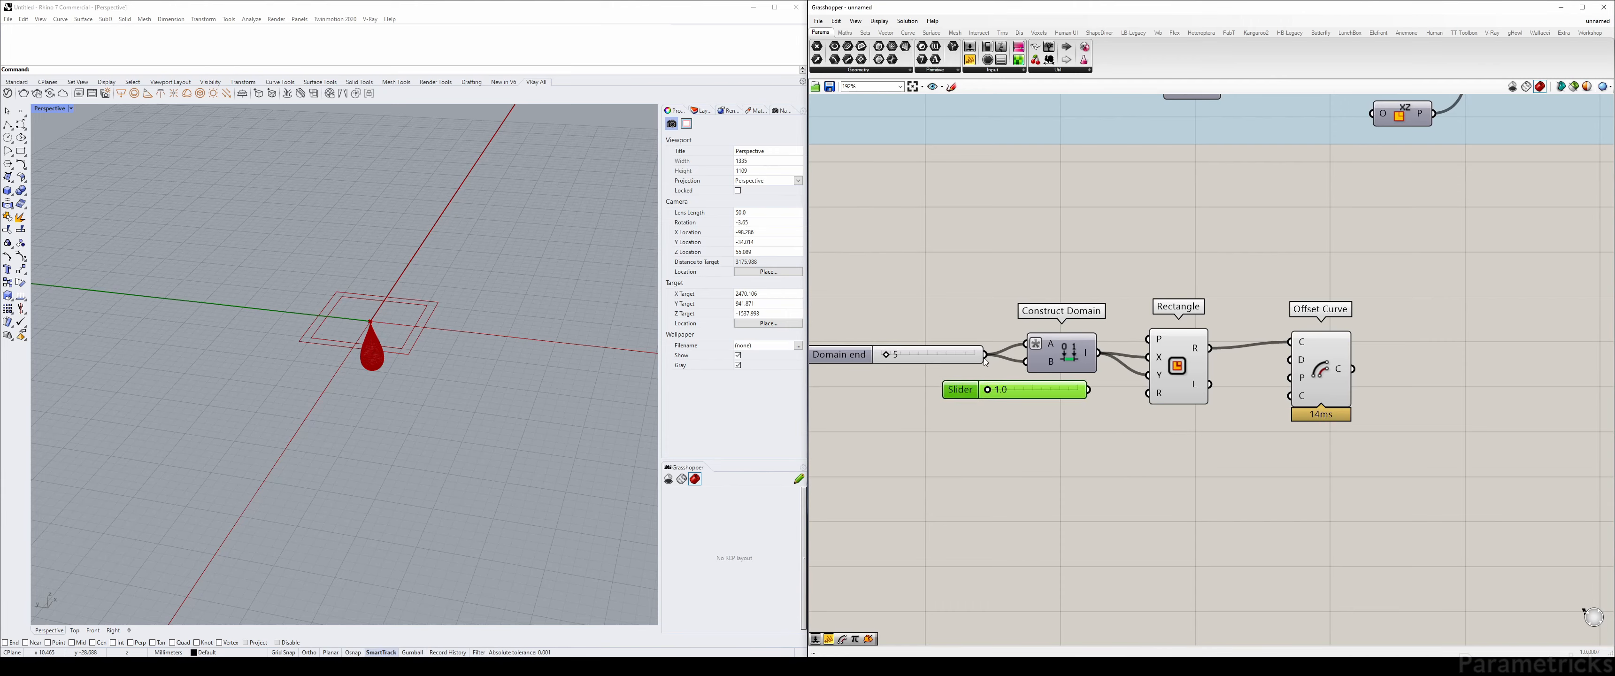
left_click_drag(1085, 389, 1290, 359)
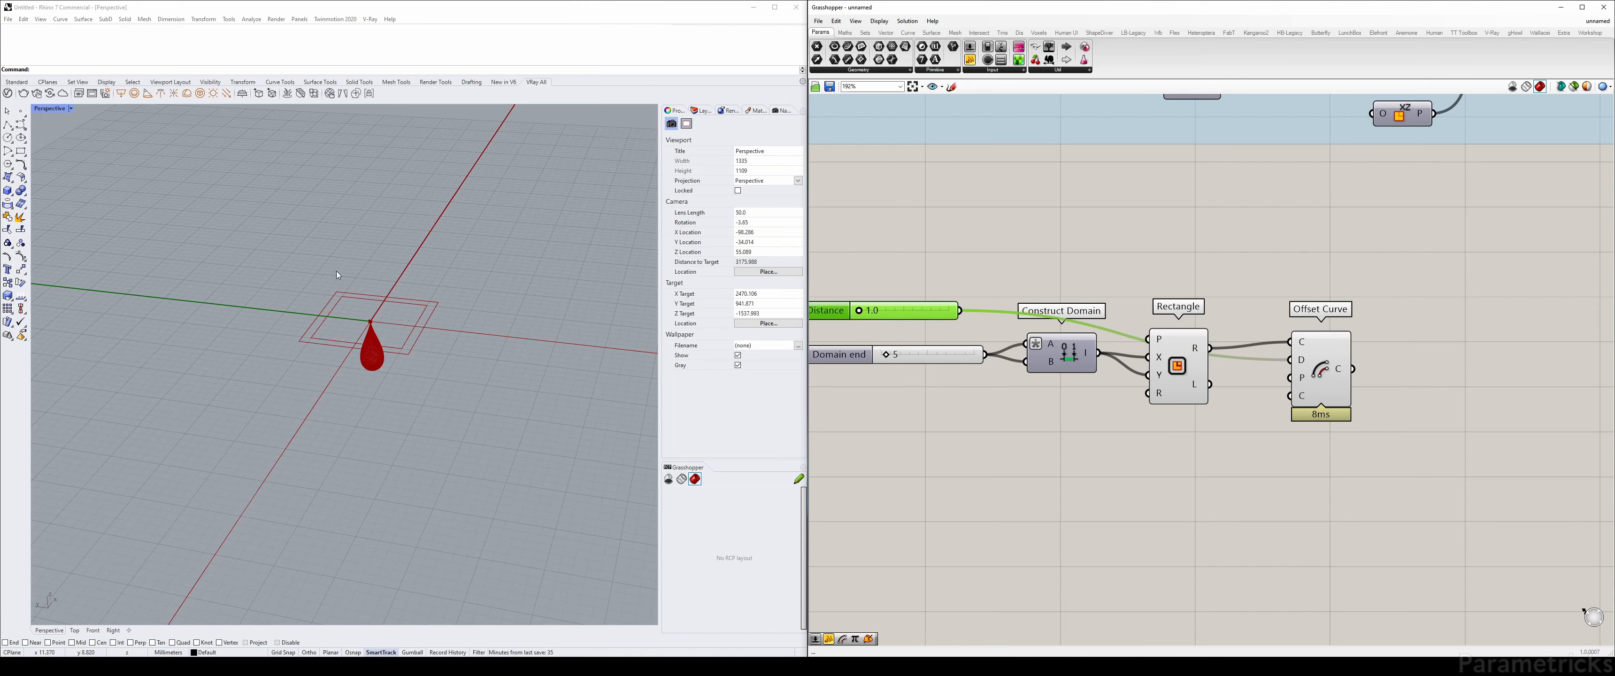
Compare the rectangle and its offset in the Top view and set the Domain end slider to 15
left_click(1329, 374)
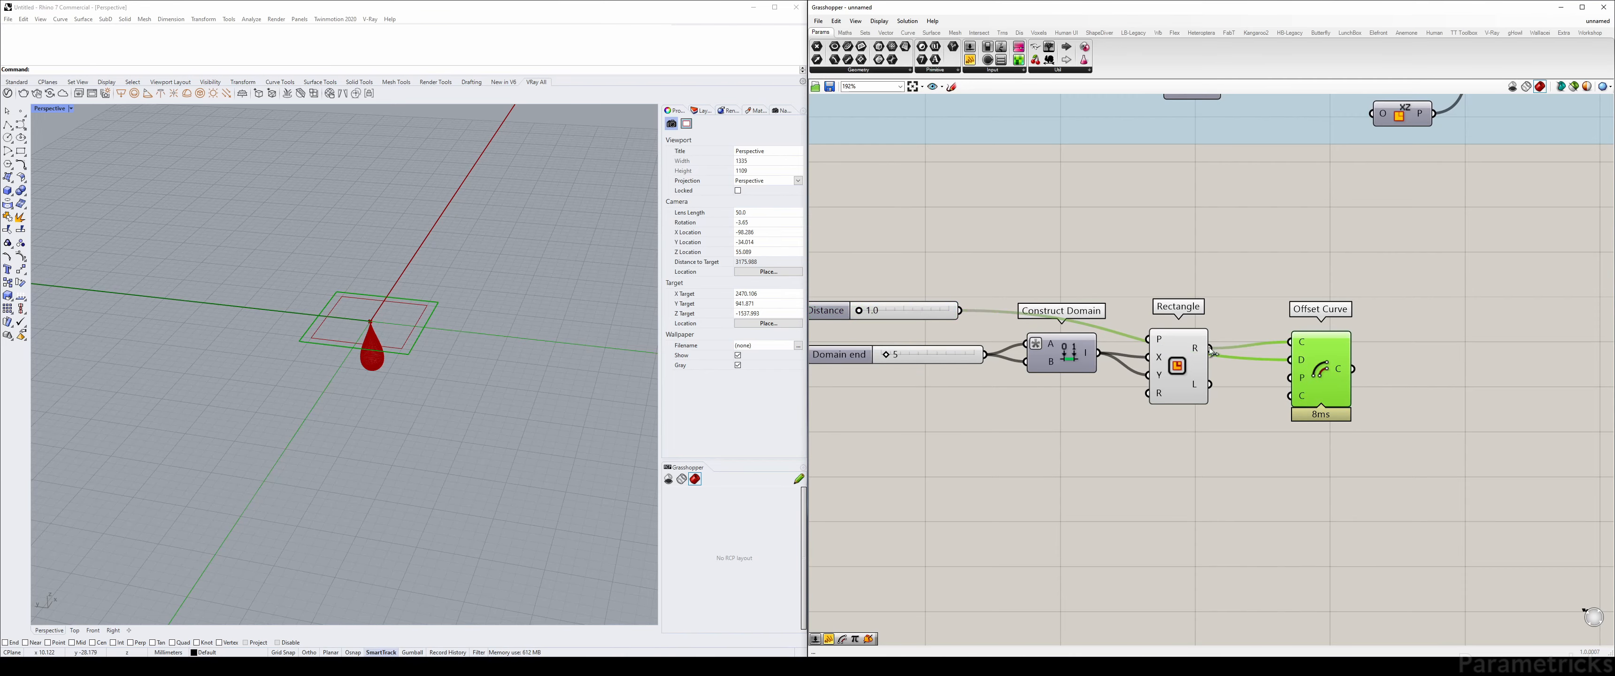
left_click(1153, 348)
double_click(49, 109)
double_click(39, 108)
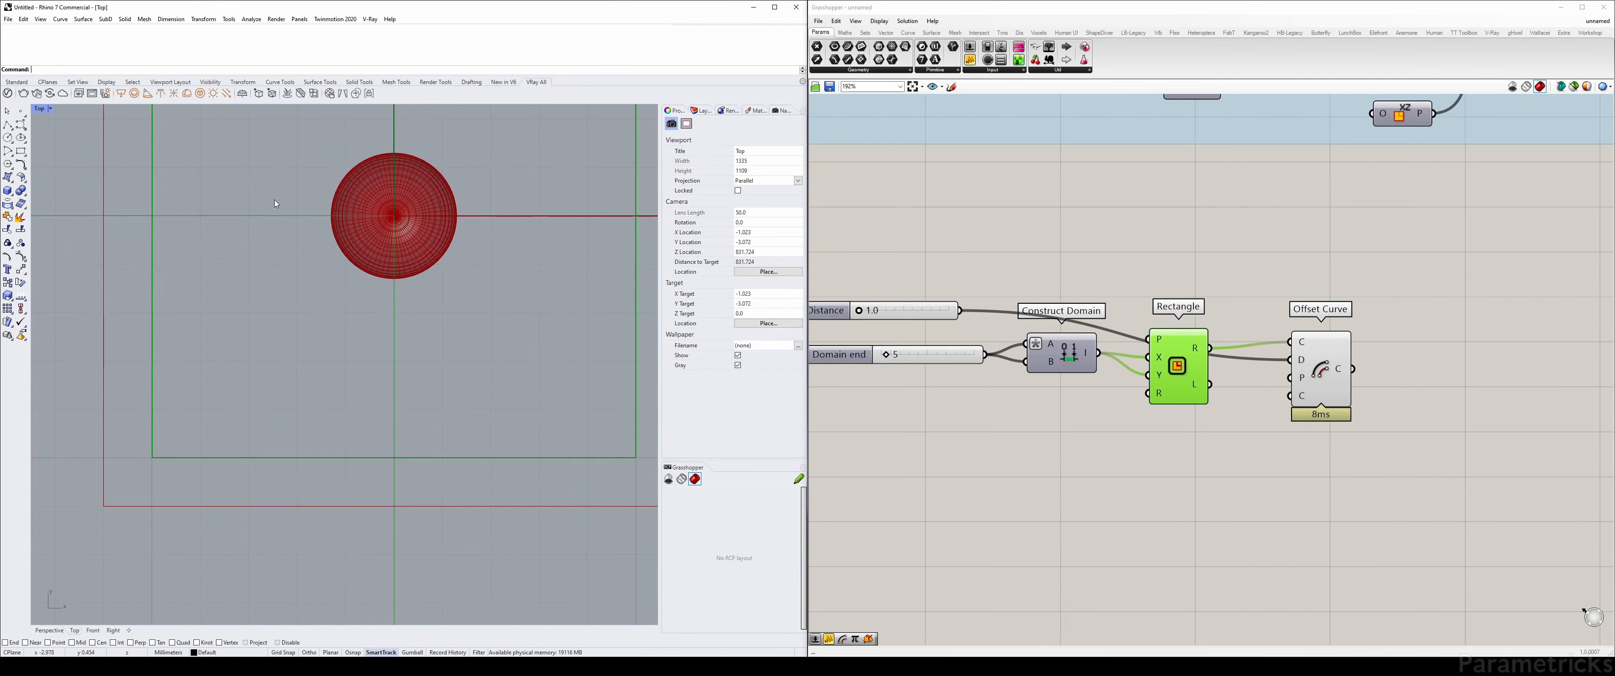
scroll(471, 211, "down", 4)
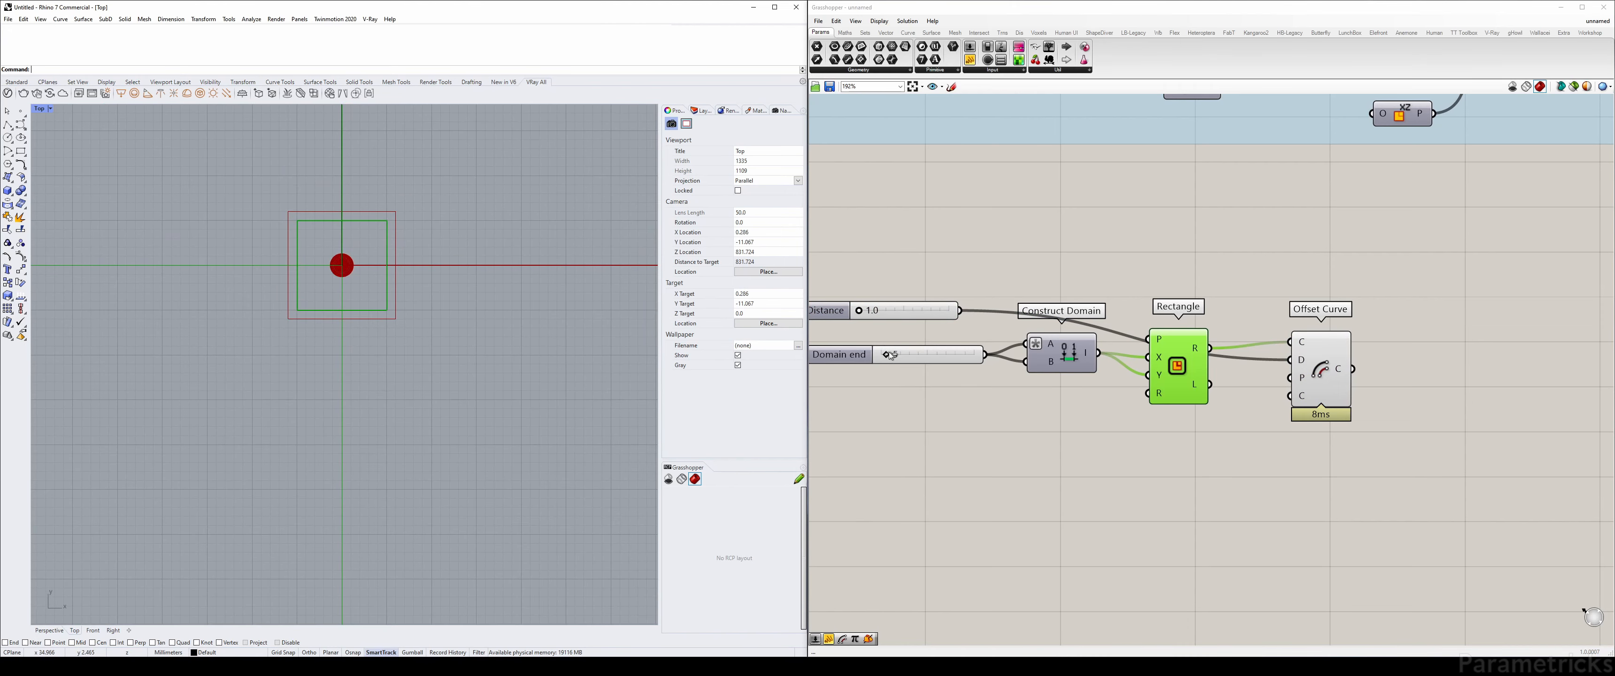
left_click_drag(886, 355, 899, 355)
scroll(370, 229, "down", 5)
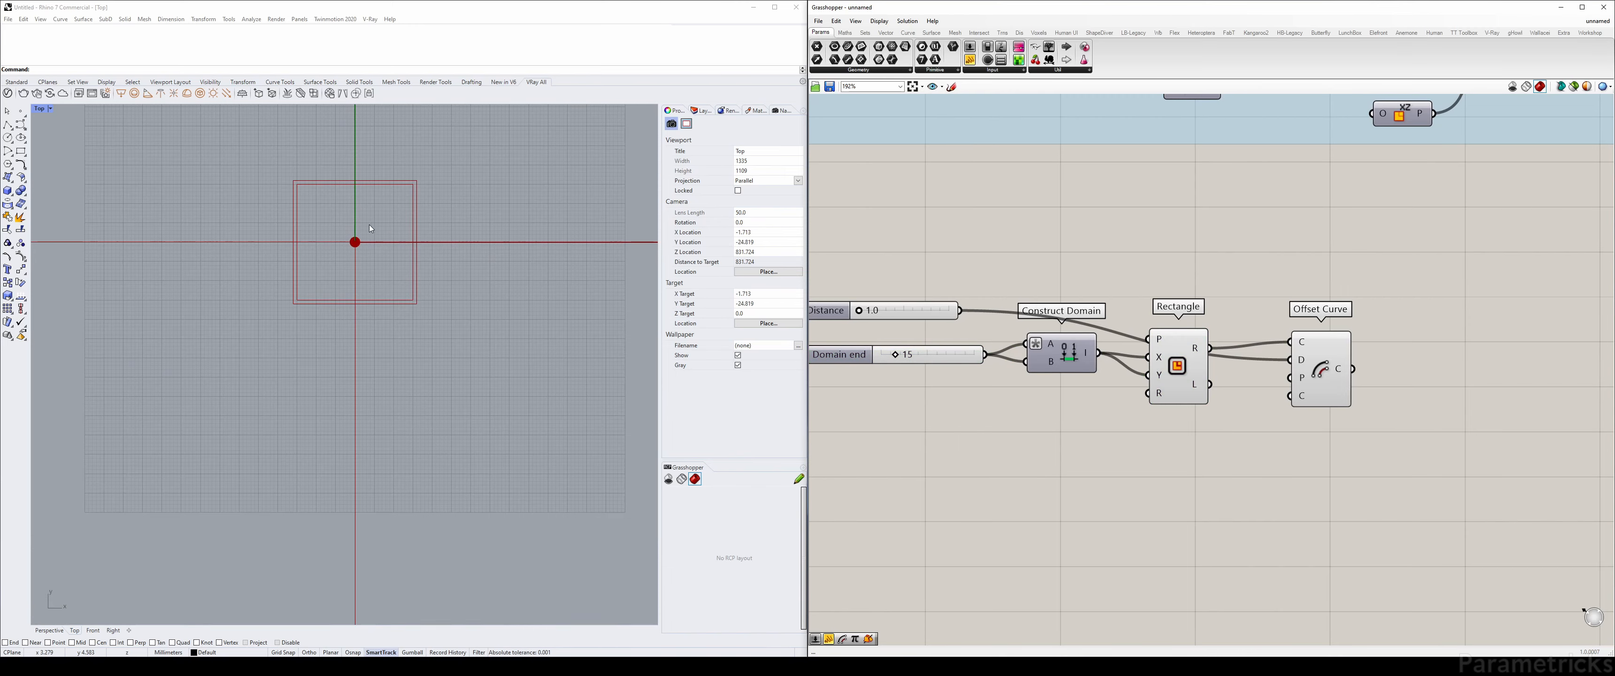
right_click_drag(370, 229, 371, 257)
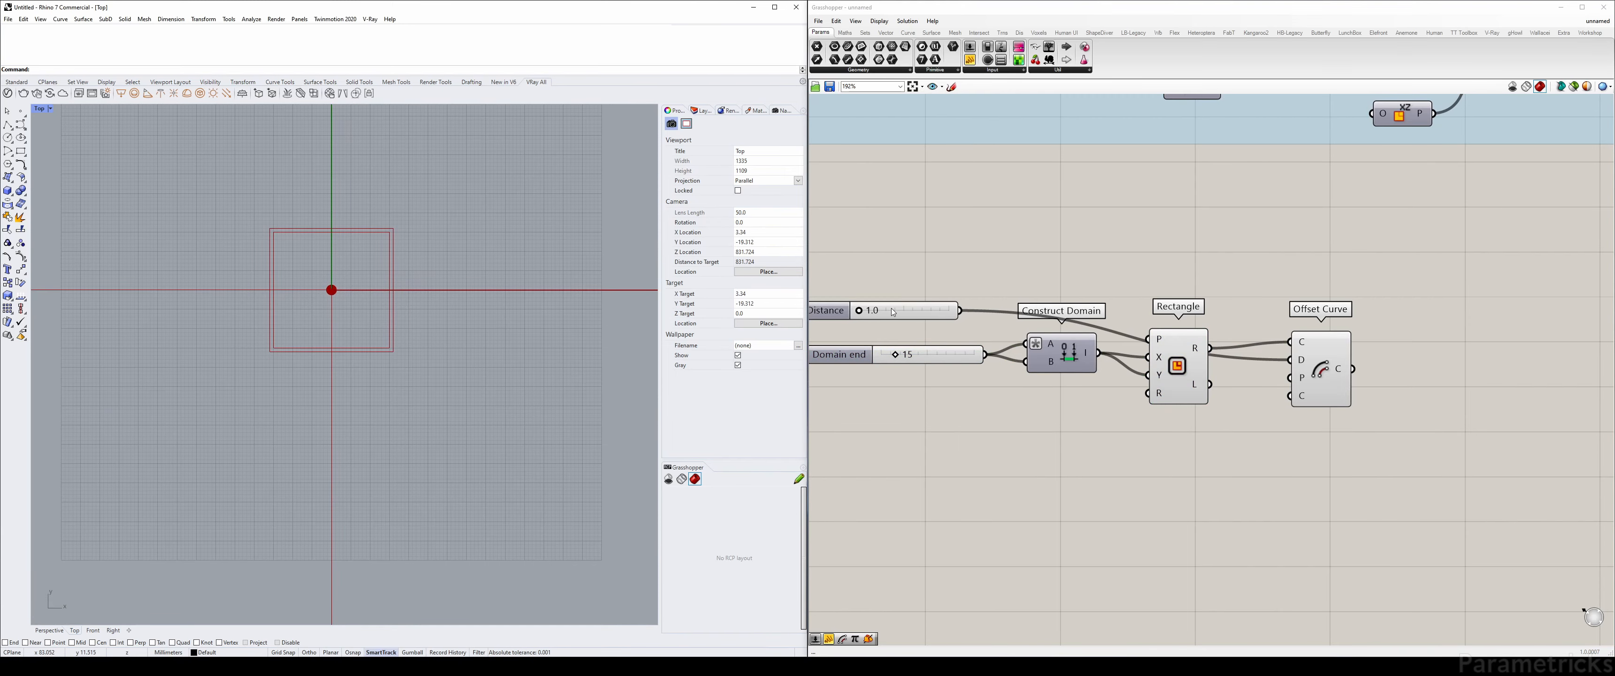
Place the Distance slider directly above the Domain end slider, lining up their start edges
right_click_drag(1045, 280, 1155, 264)
left_click_drag(935, 294, 941, 305)
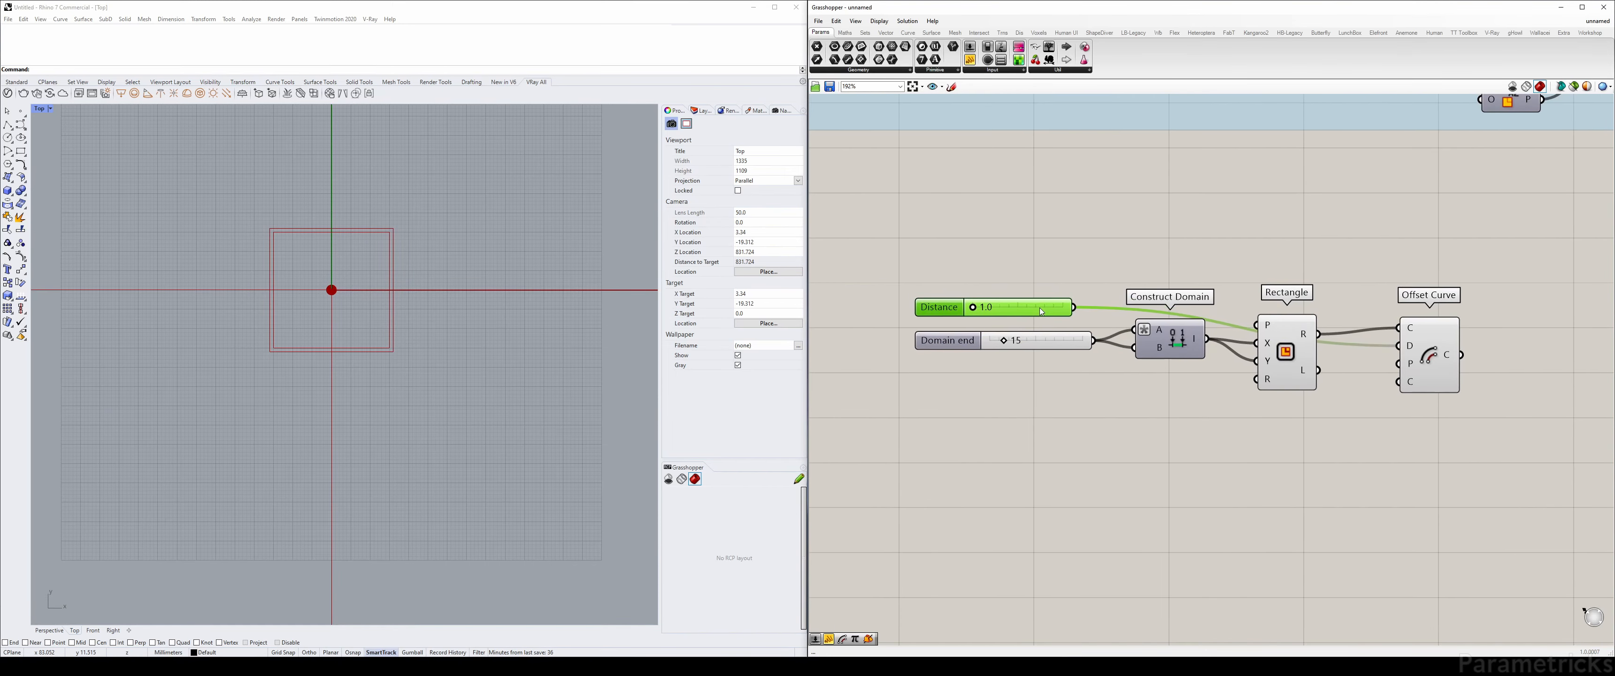
right_click_drag(1212, 214, 1025, 211)
left_click(1025, 211)
right_click_drag(921, 287, 1065, 272)
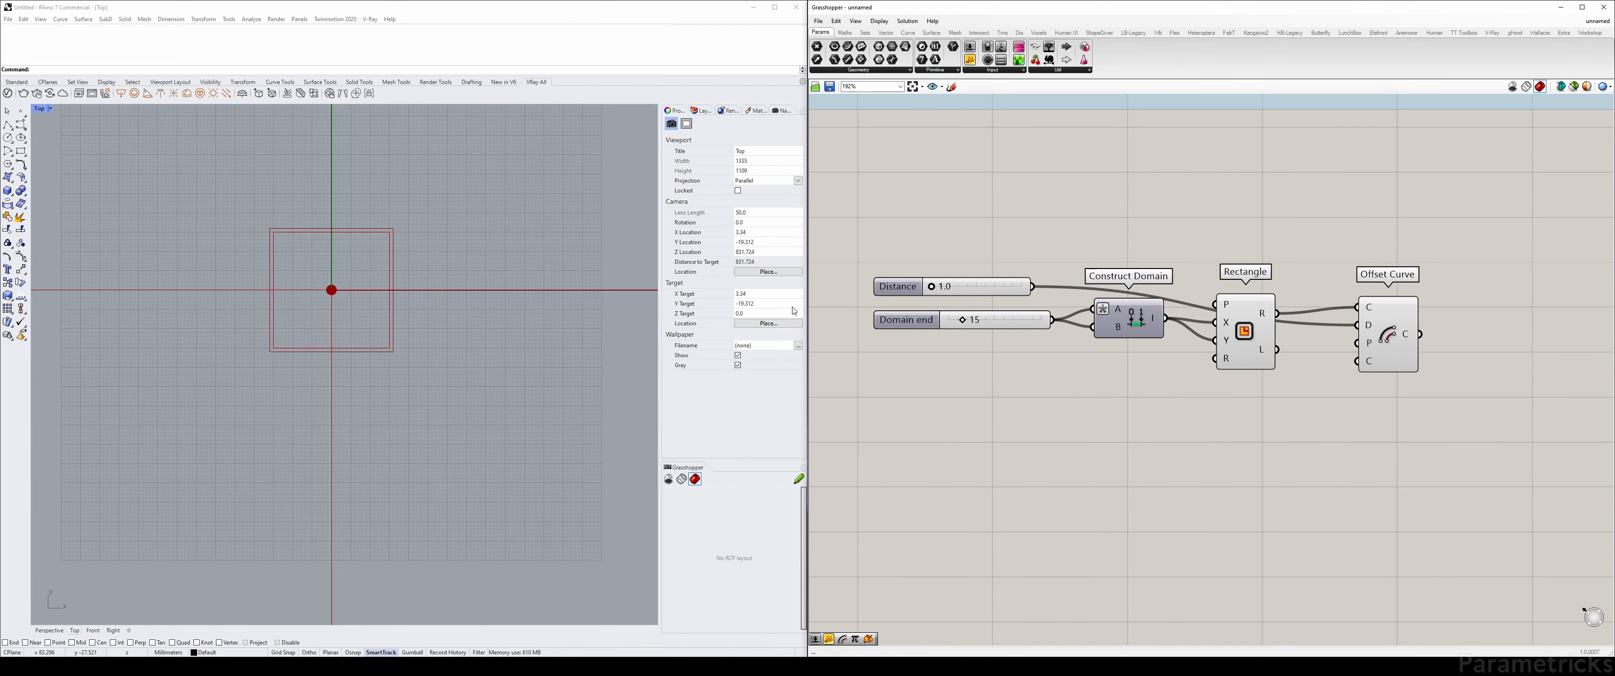
right_click_drag(951, 267, 1223, 395)
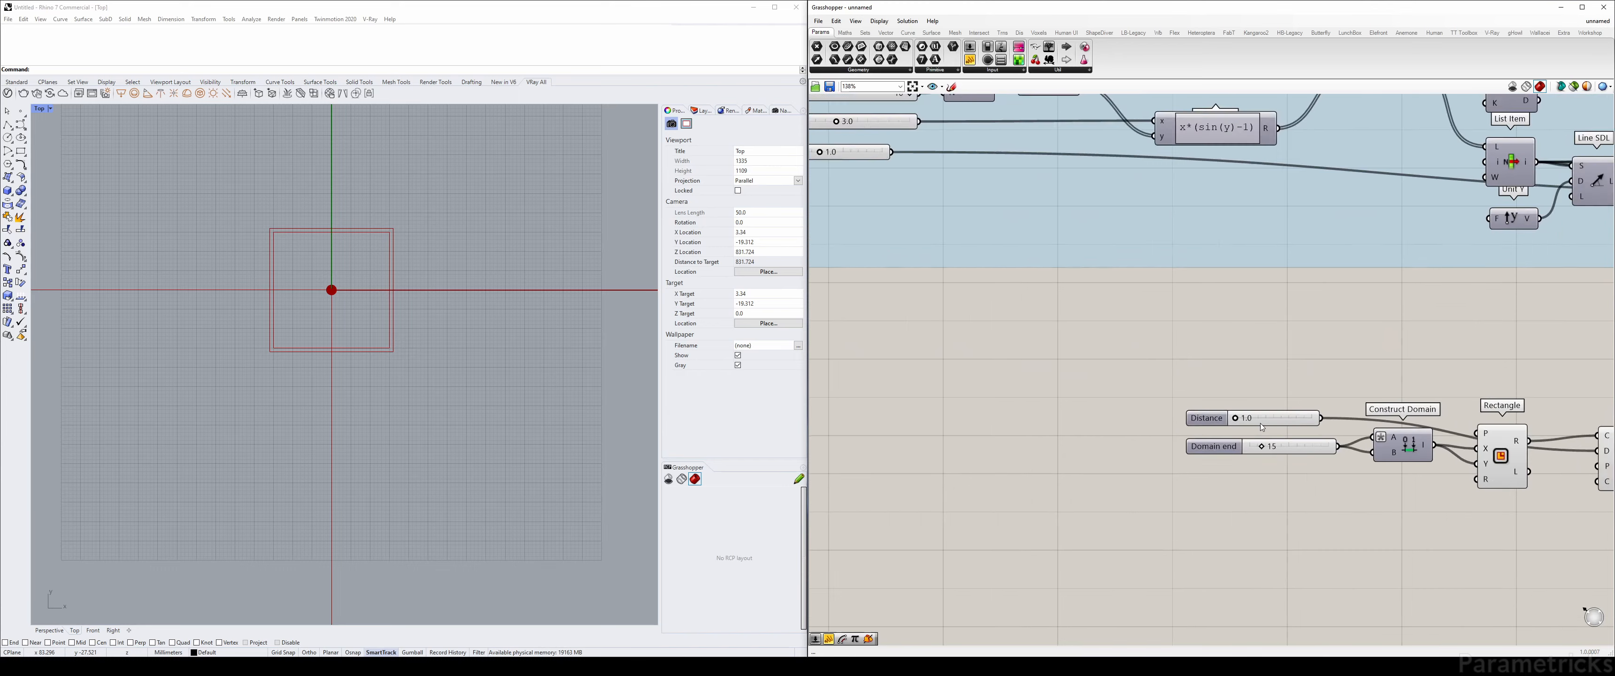
scroll(1114, 359, "down", 3)
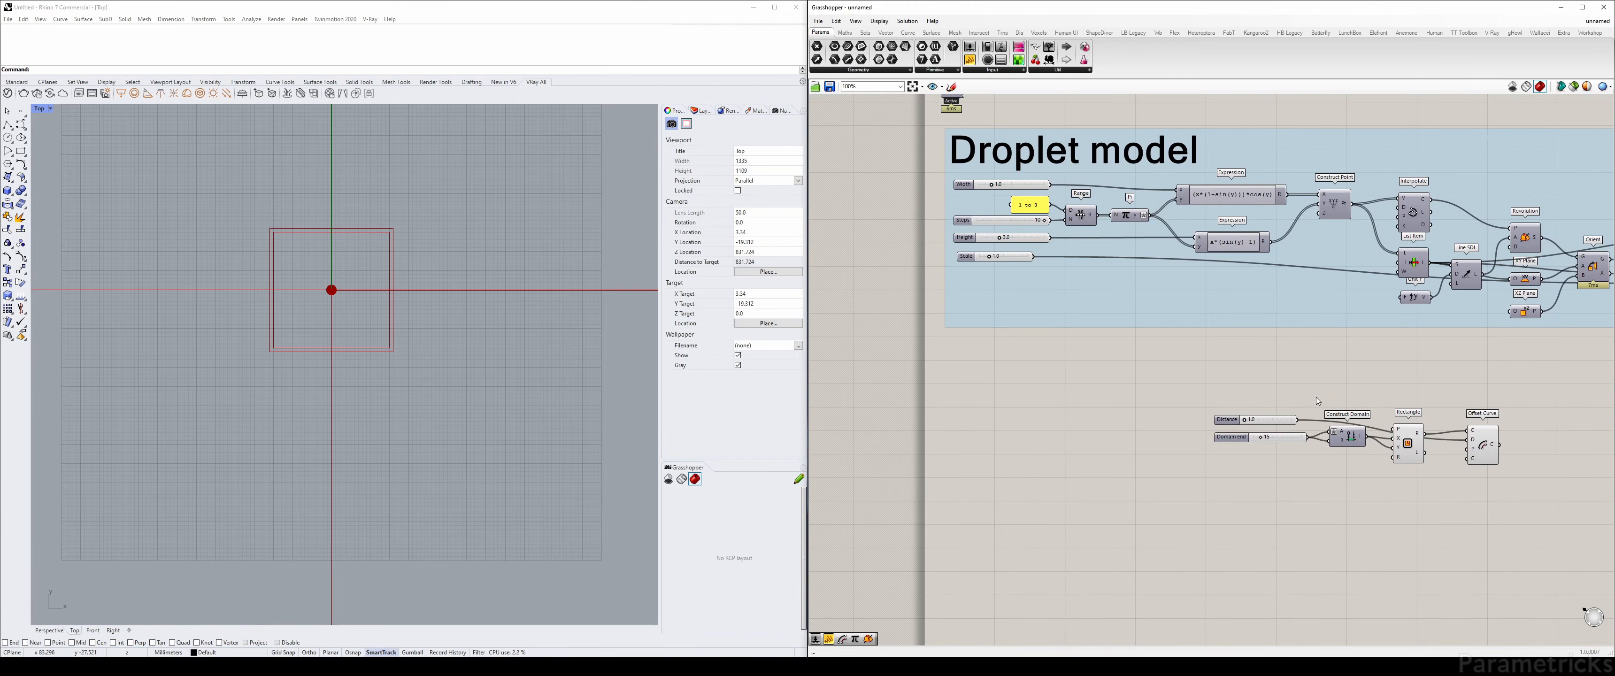
scroll(1062, 367, "up", 3)
scroll(1056, 360, "up", 3)
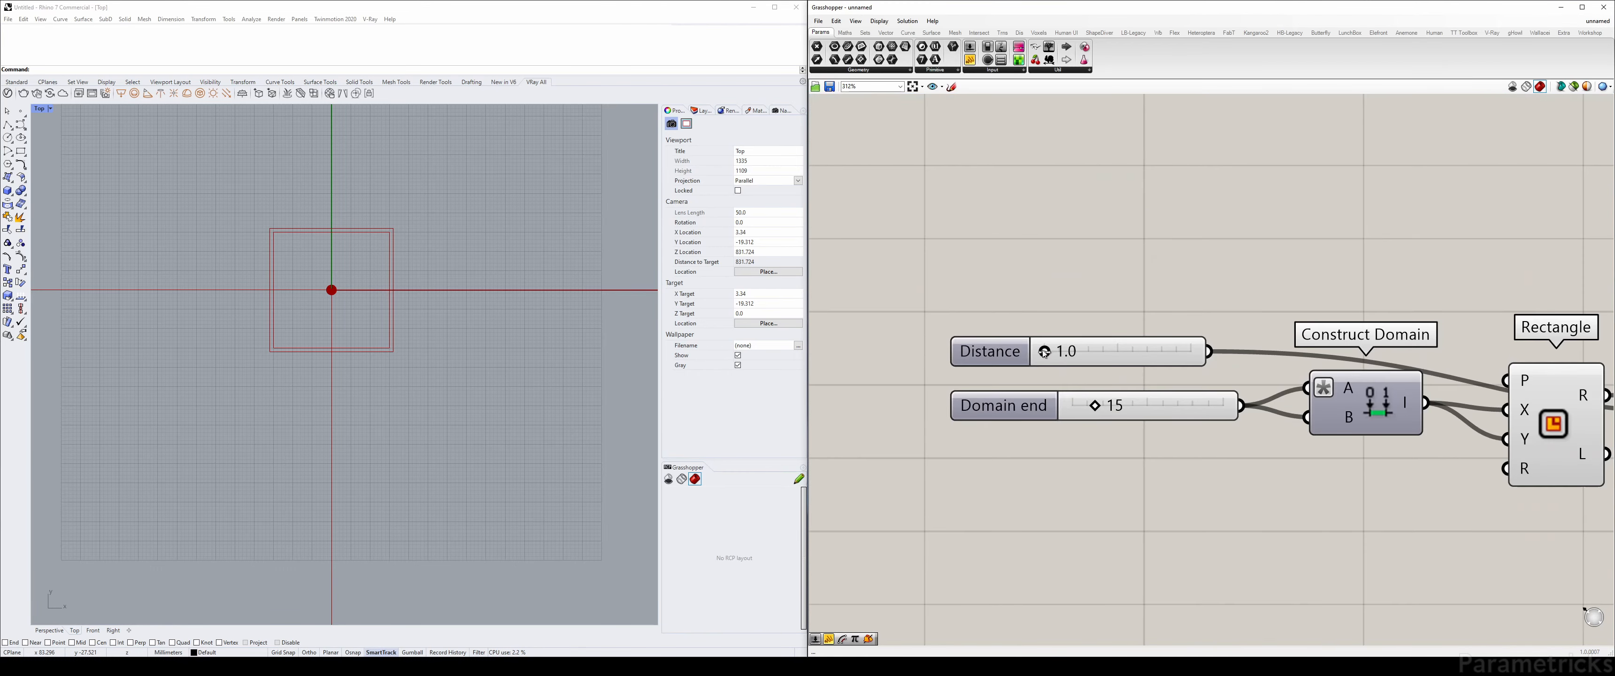
Lower the Distance slider's minimum to 0.2 so that its value becomes 0.2
double_click(1009, 355)
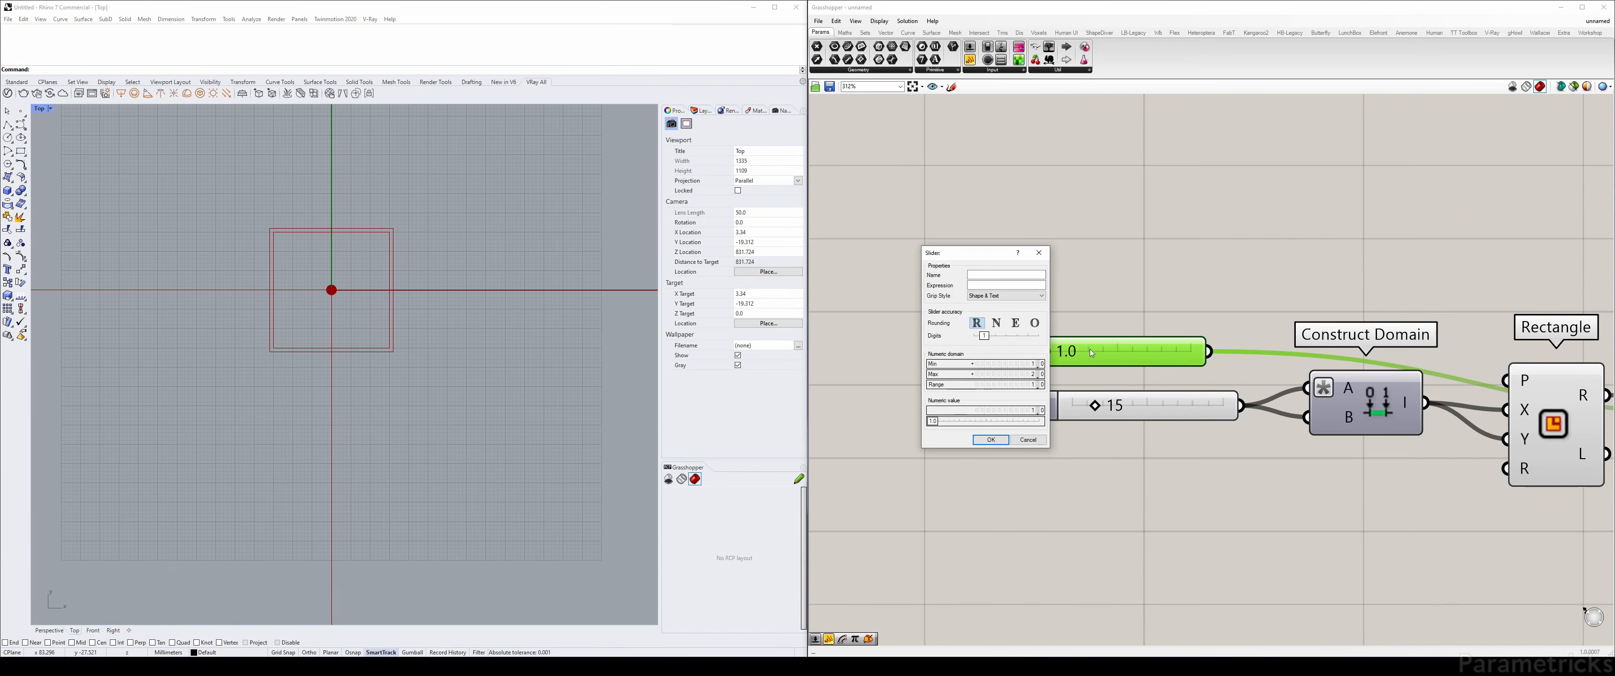
double_click(1013, 366)
type("0.")
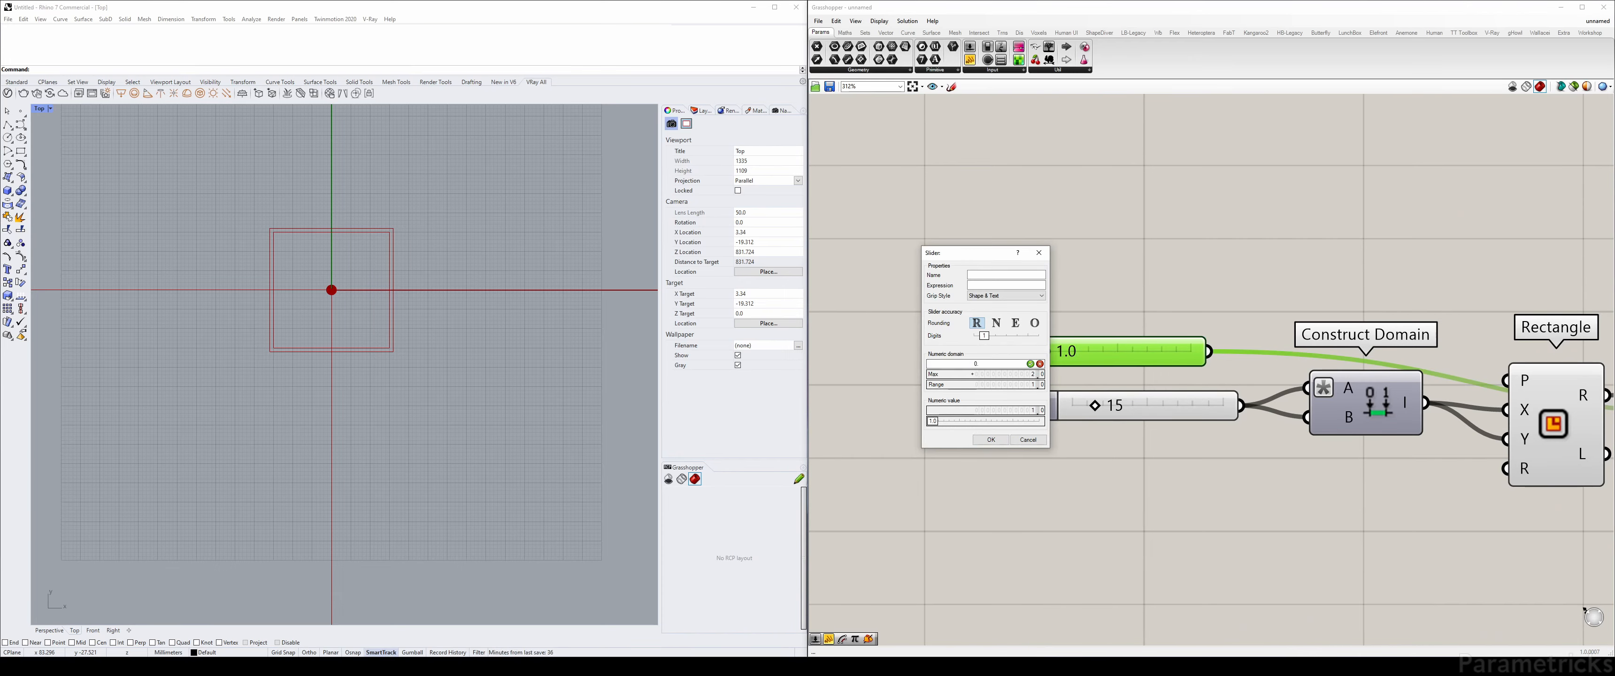
type("2")
key("Return")
left_click(991, 440)
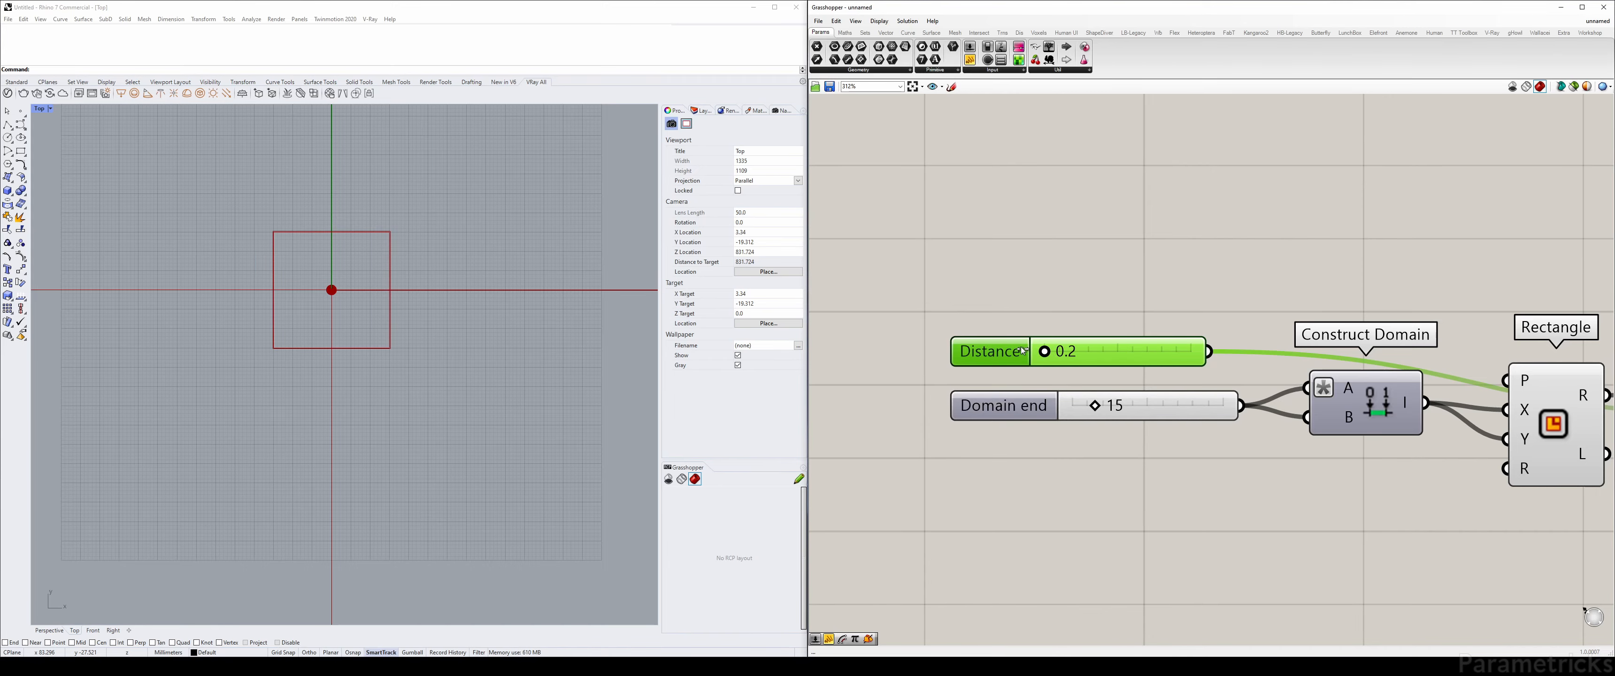
Set the Scale slider in the Droplet model group to 3.0
scroll(996, 243, "down", 5)
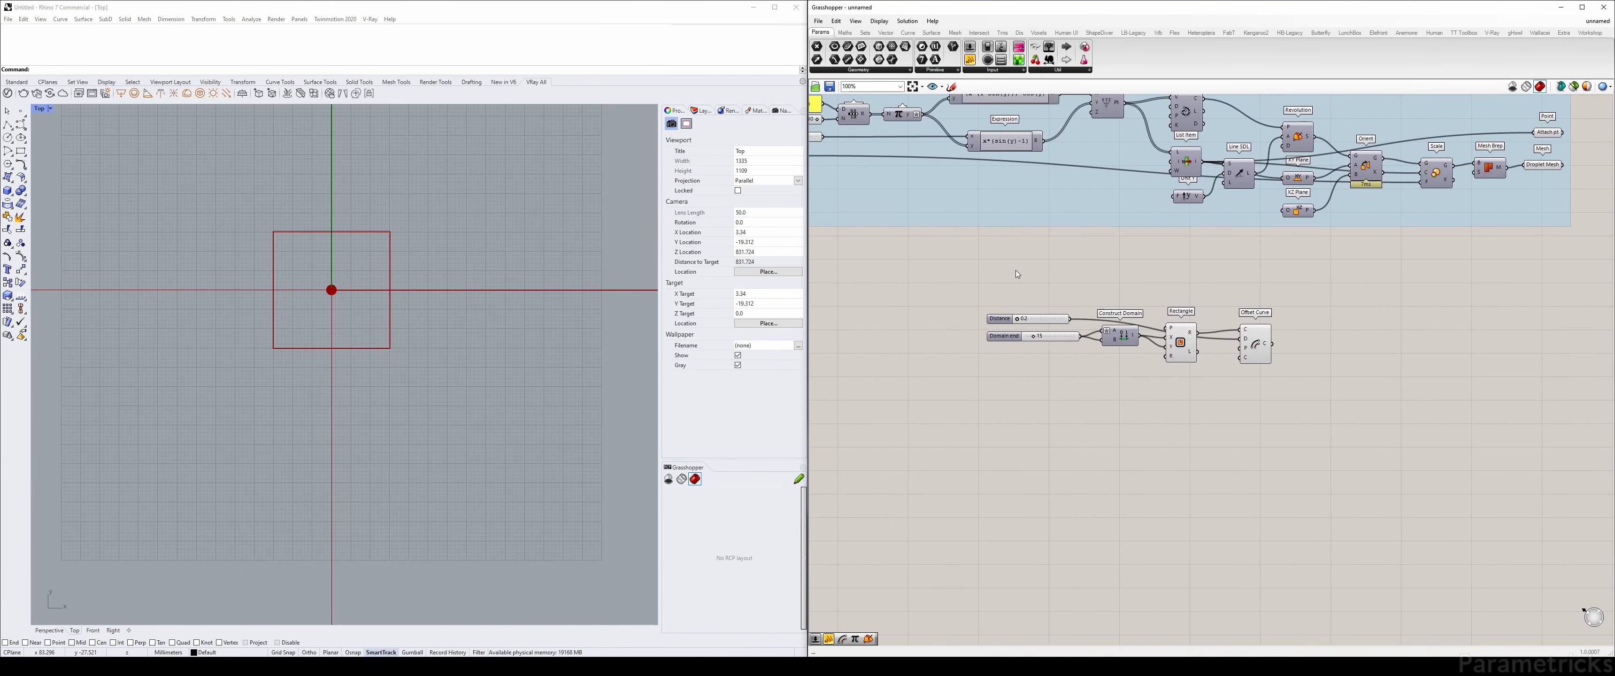
scroll(1067, 283, "up", 3)
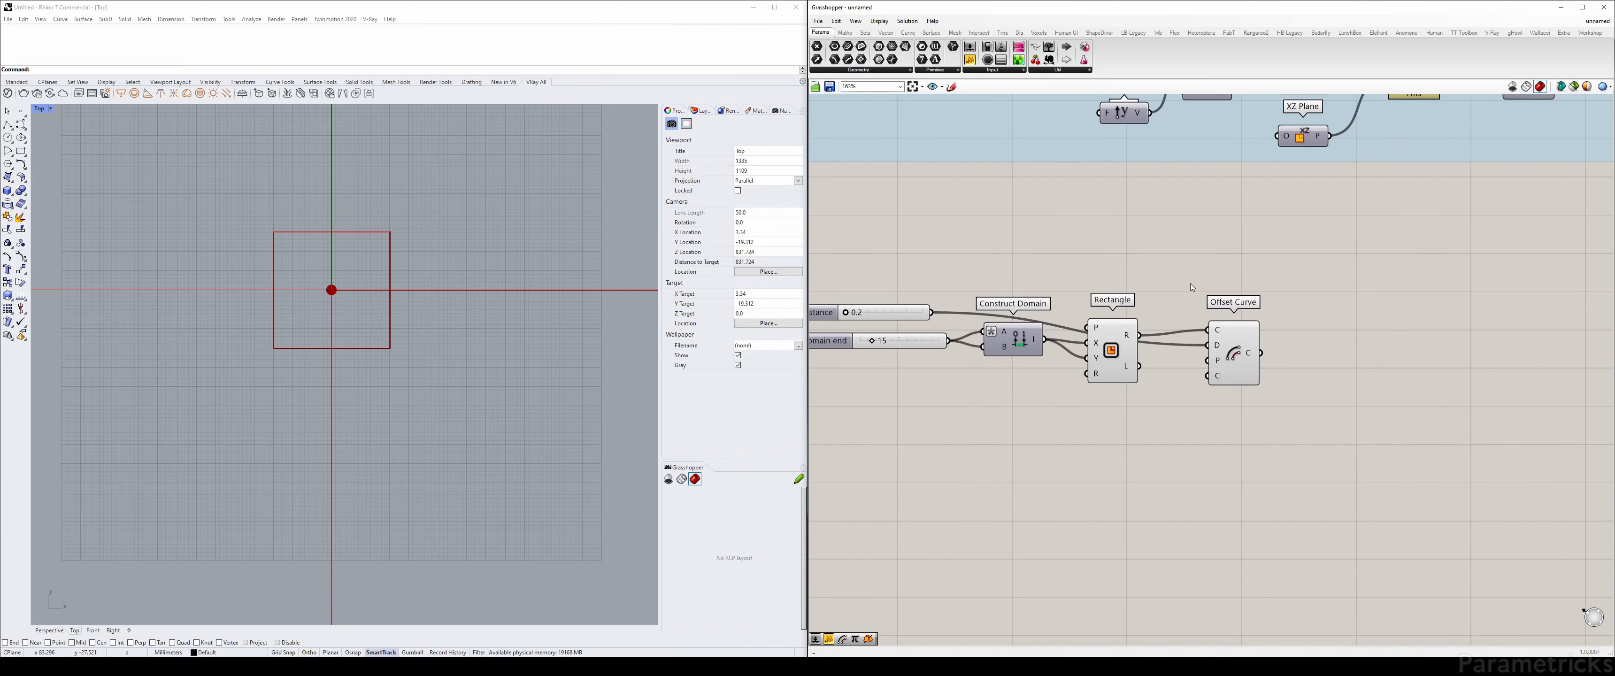
right_click_drag(1034, 190, 1258, 221)
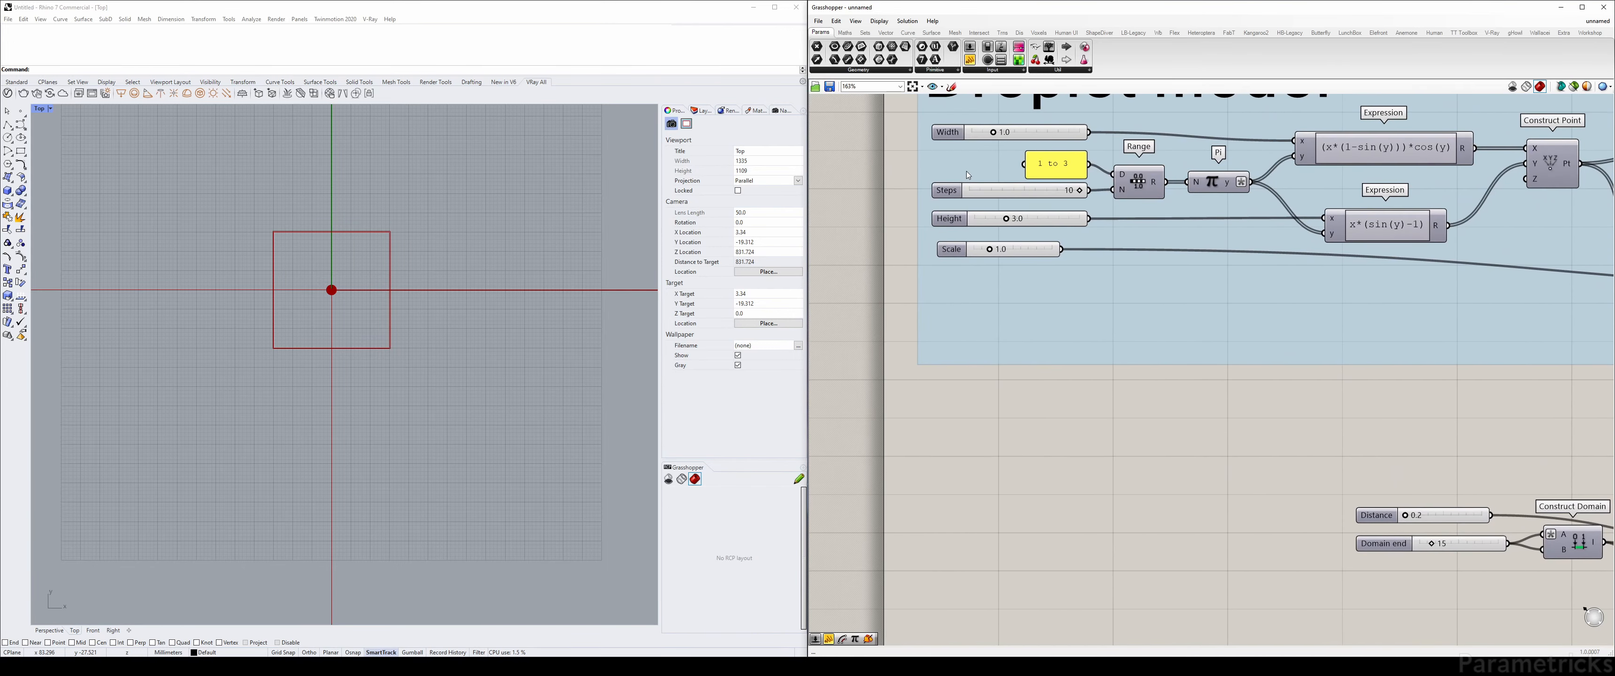
right_click_drag(966, 170, 970, 239)
left_click_drag(1008, 320, 1064, 320)
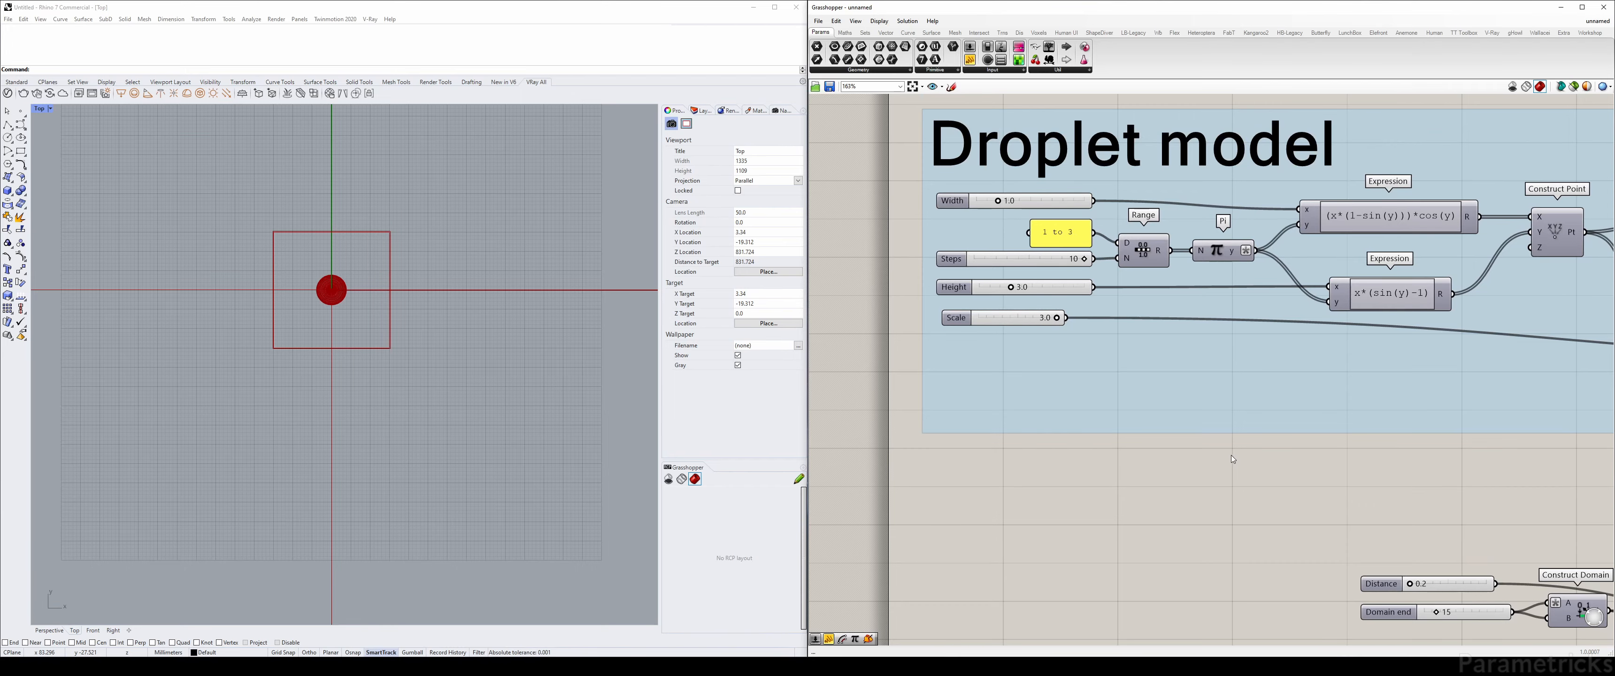
Move the Offset Curve component closer to the Rectangle and switch the model view from Top to Perspective
right_click_drag(1411, 477, 1125, 280)
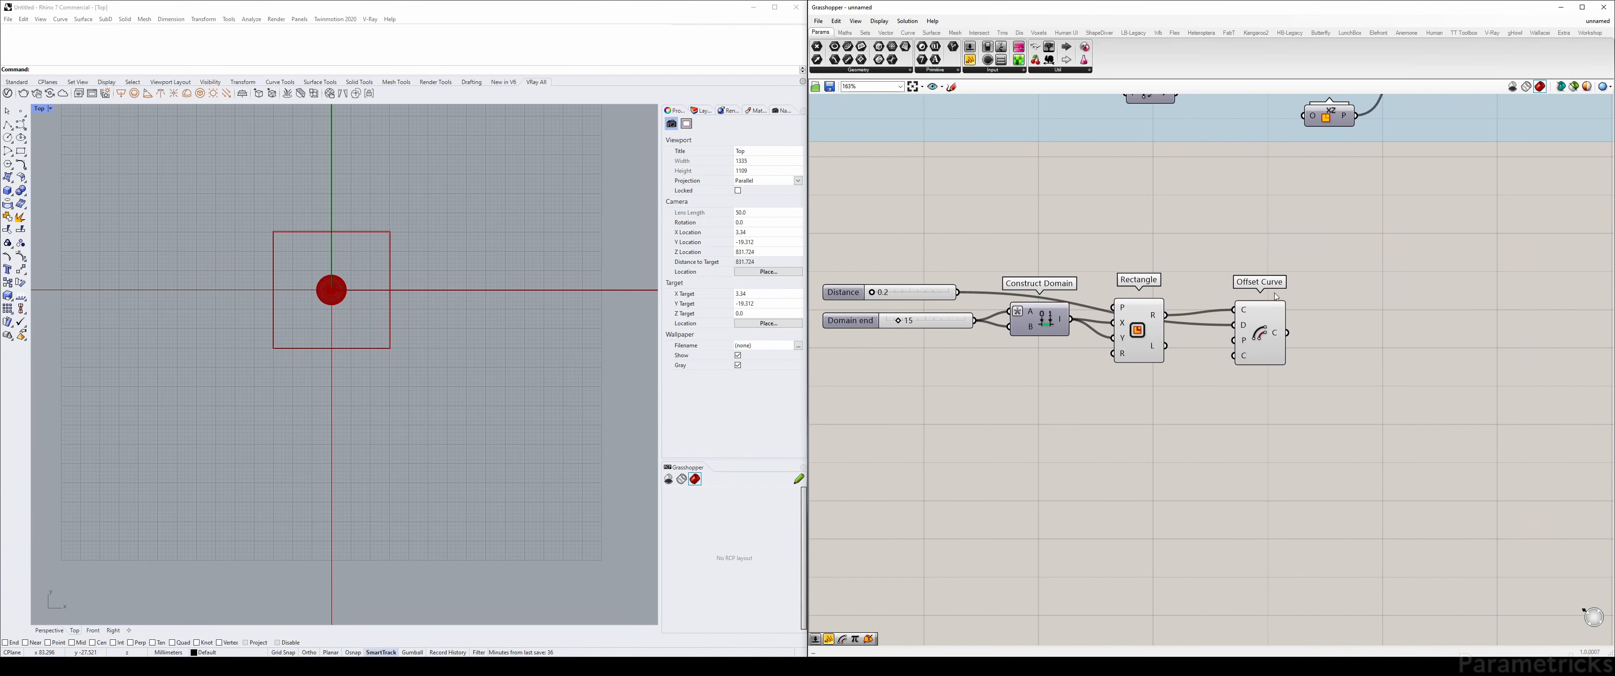
left_click_drag(1267, 332, 1245, 313)
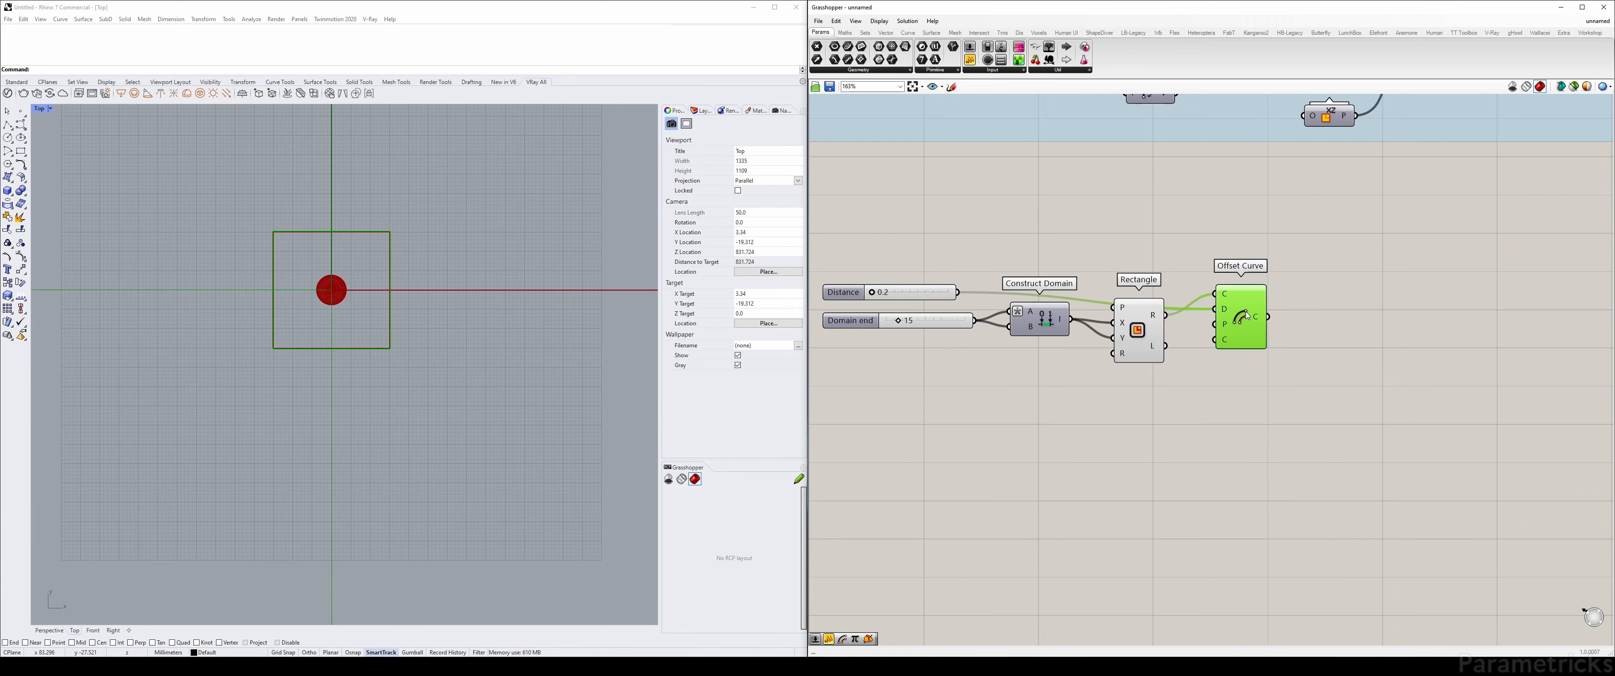
mouse_move(1336, 293)
right_mouse_down()
mouse_move(1265, 268)
mouse_move(1328, 290)
right_mouse_up()
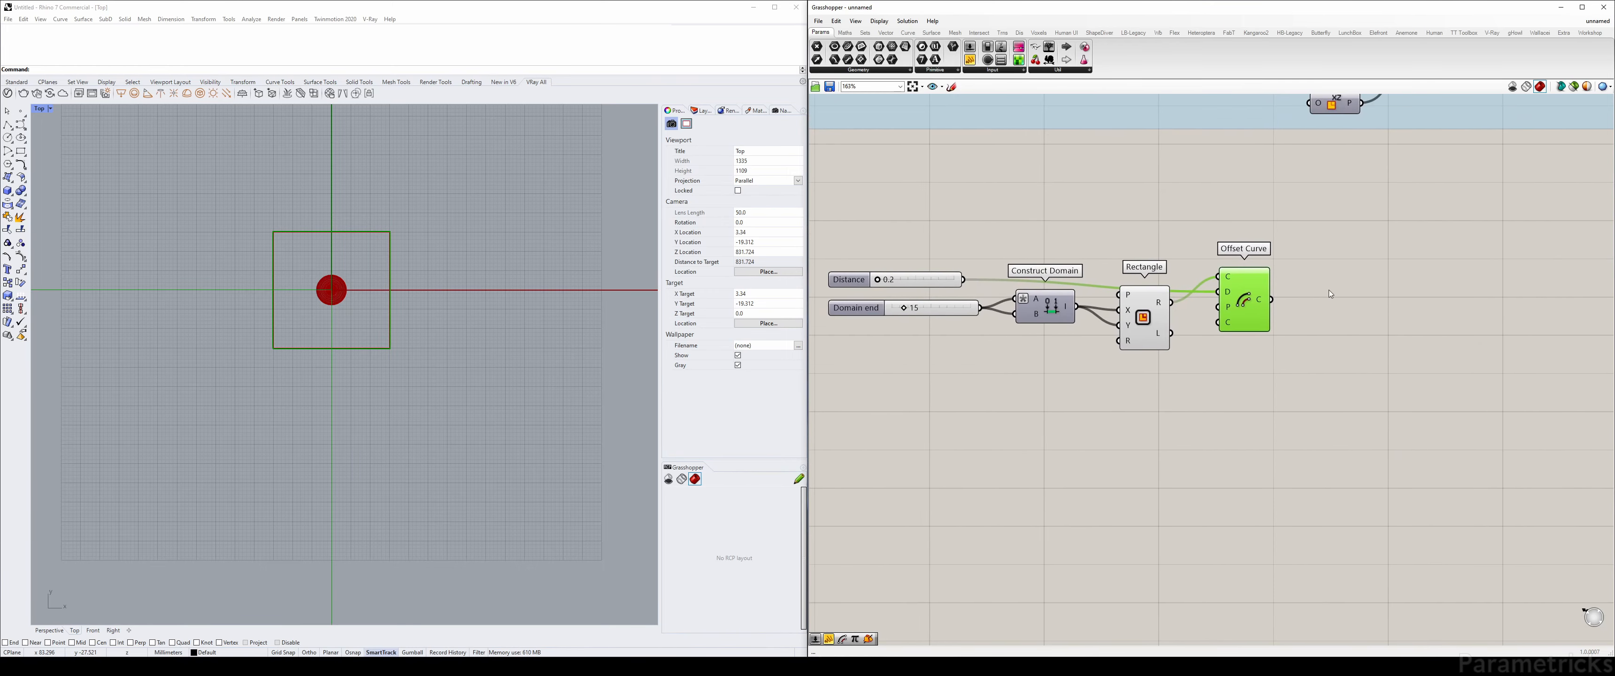
left_click(1334, 288)
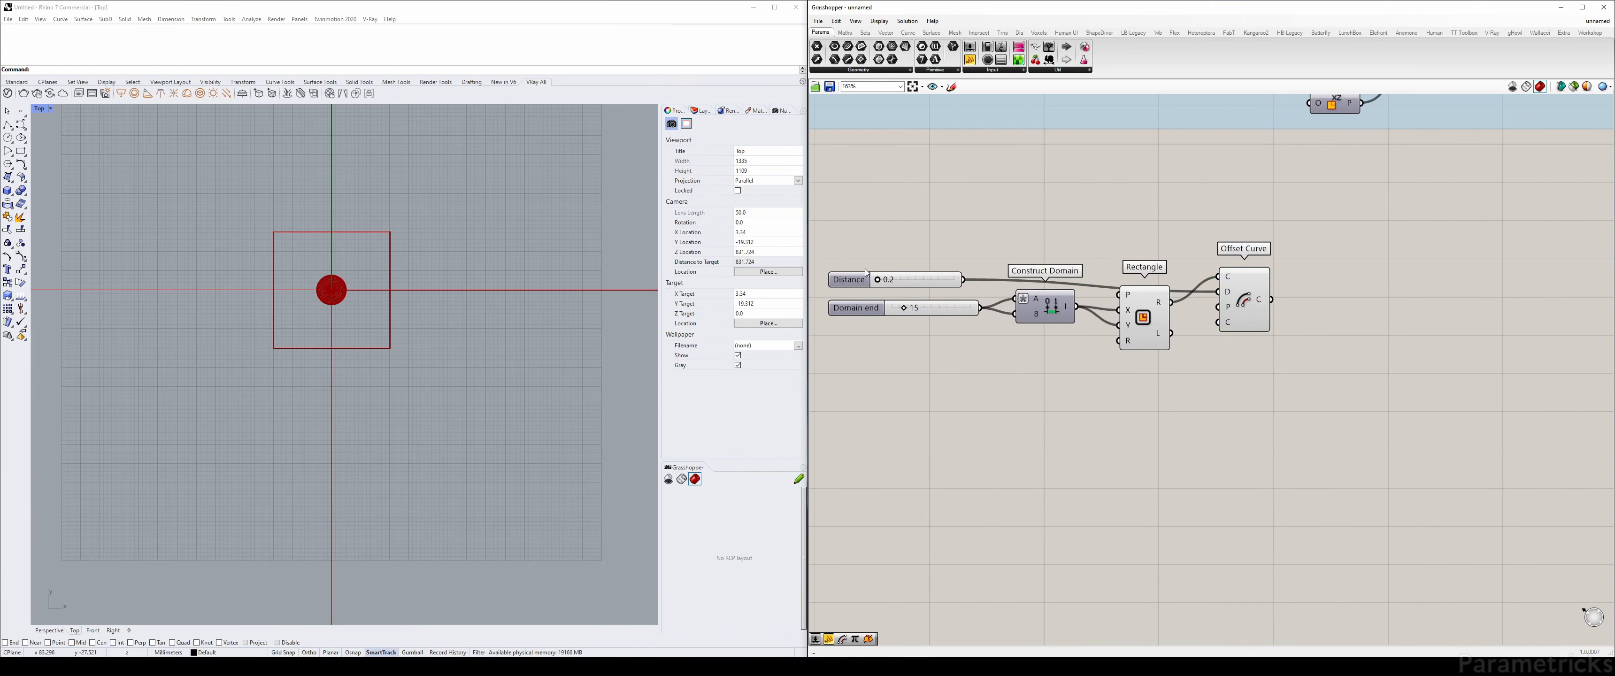
double_click(39, 109)
double_click(381, 110)
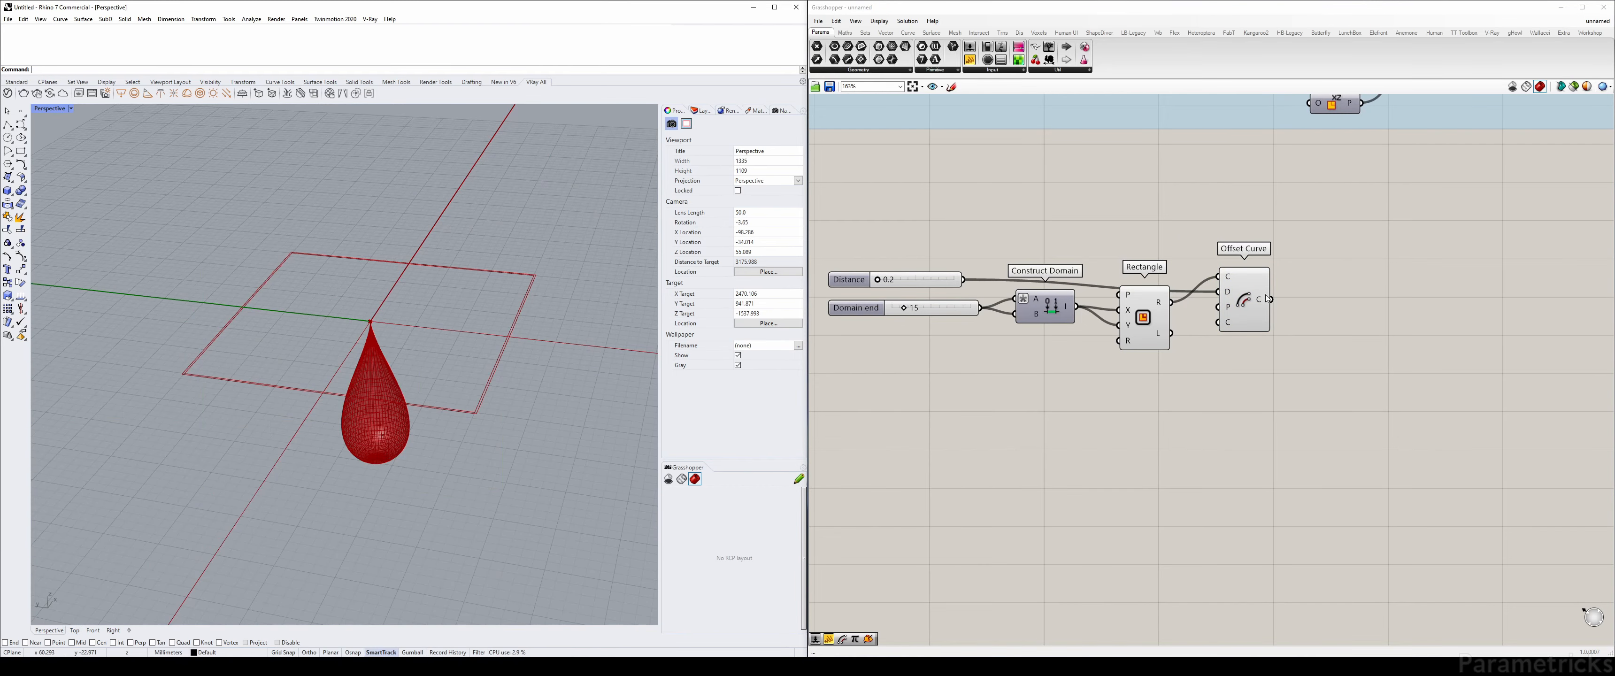
Add a Boundary Surfaces component after the Offset Curve and move the Offset Curve higher on the canvas
double_click(1345, 304)
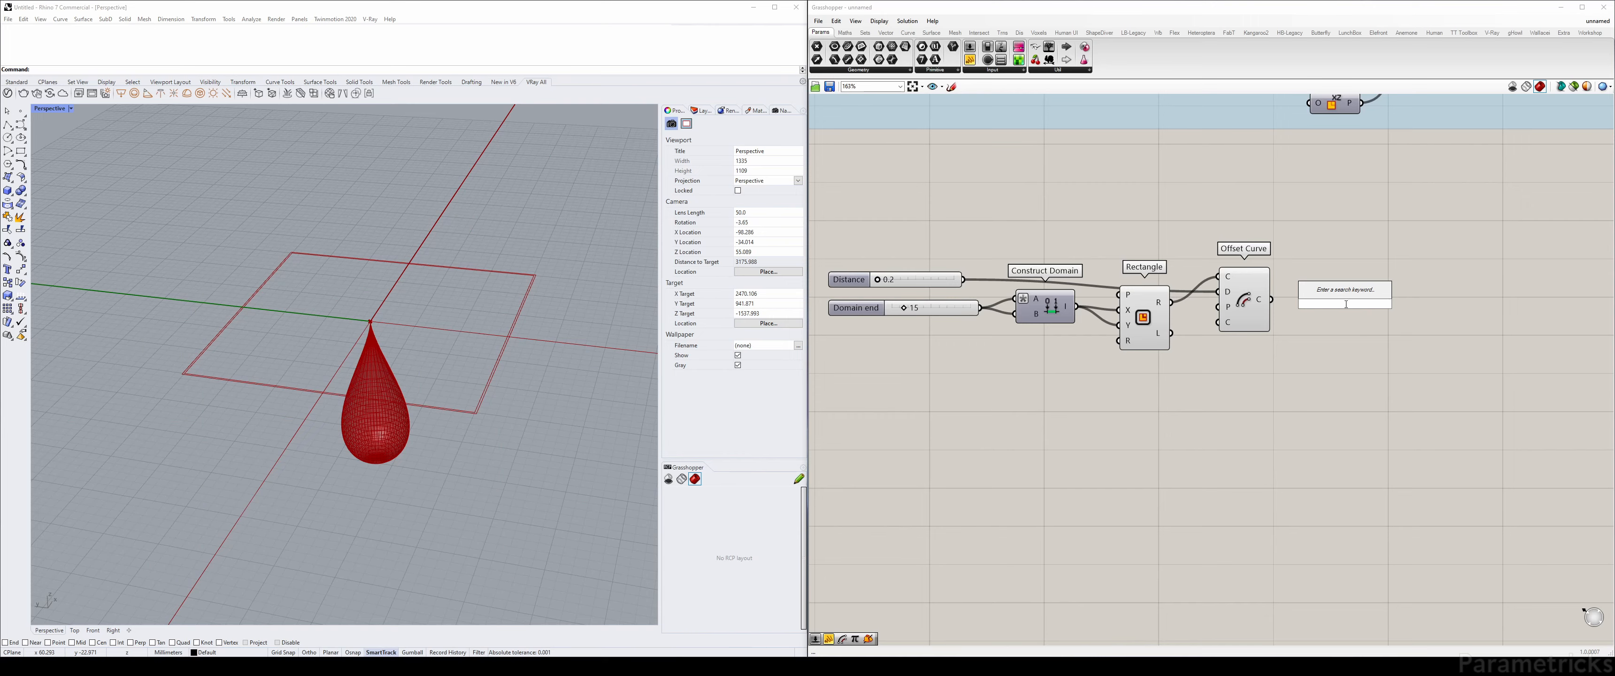
type("bound")
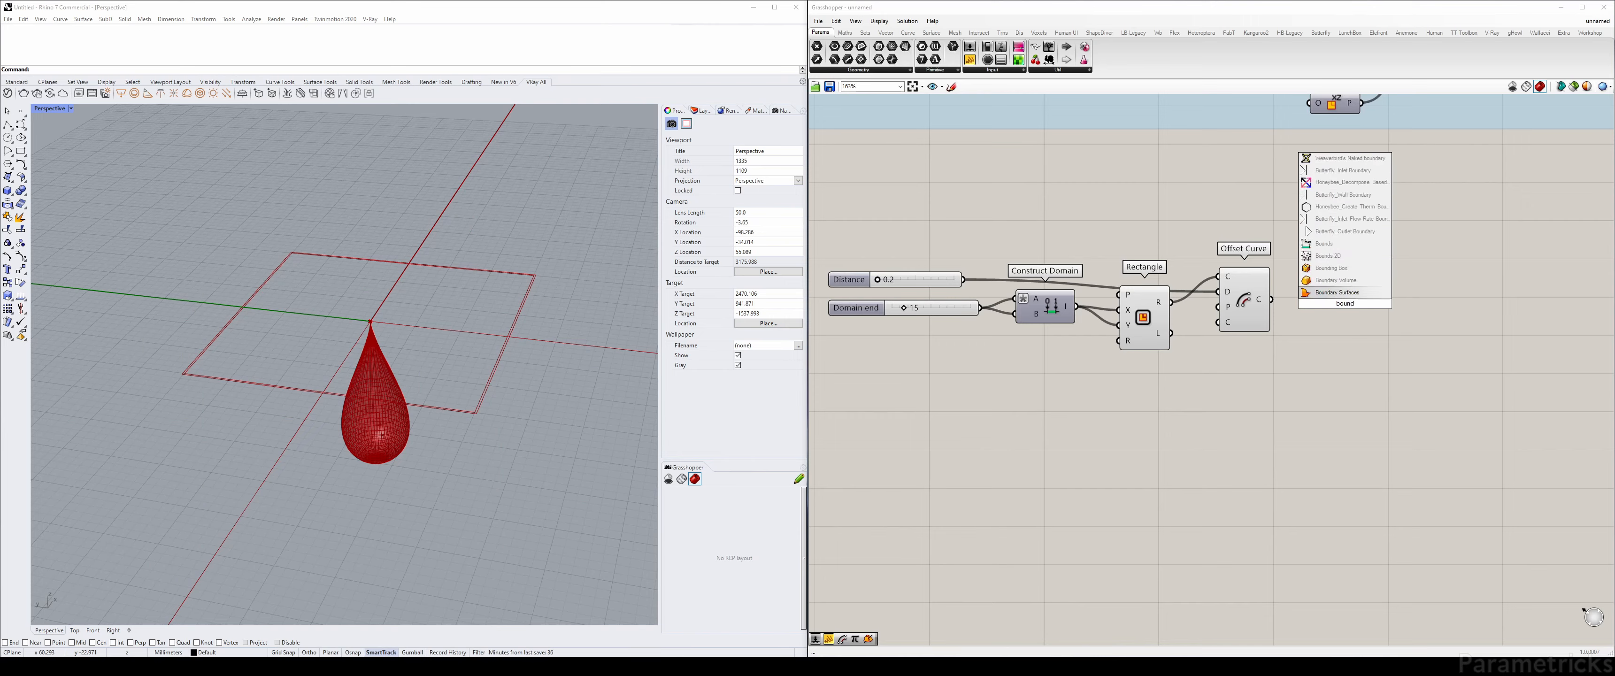
left_click(1305, 290)
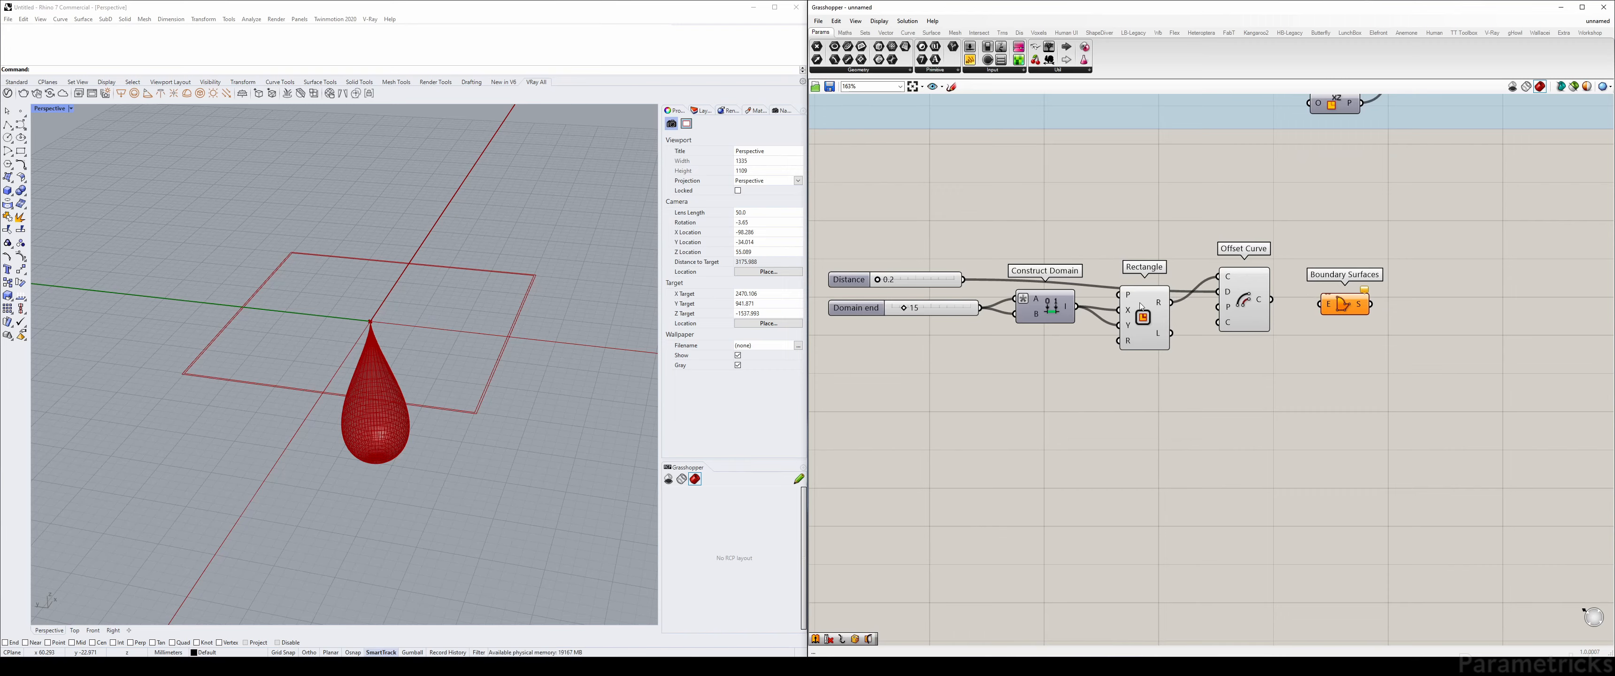
left_click(1227, 304)
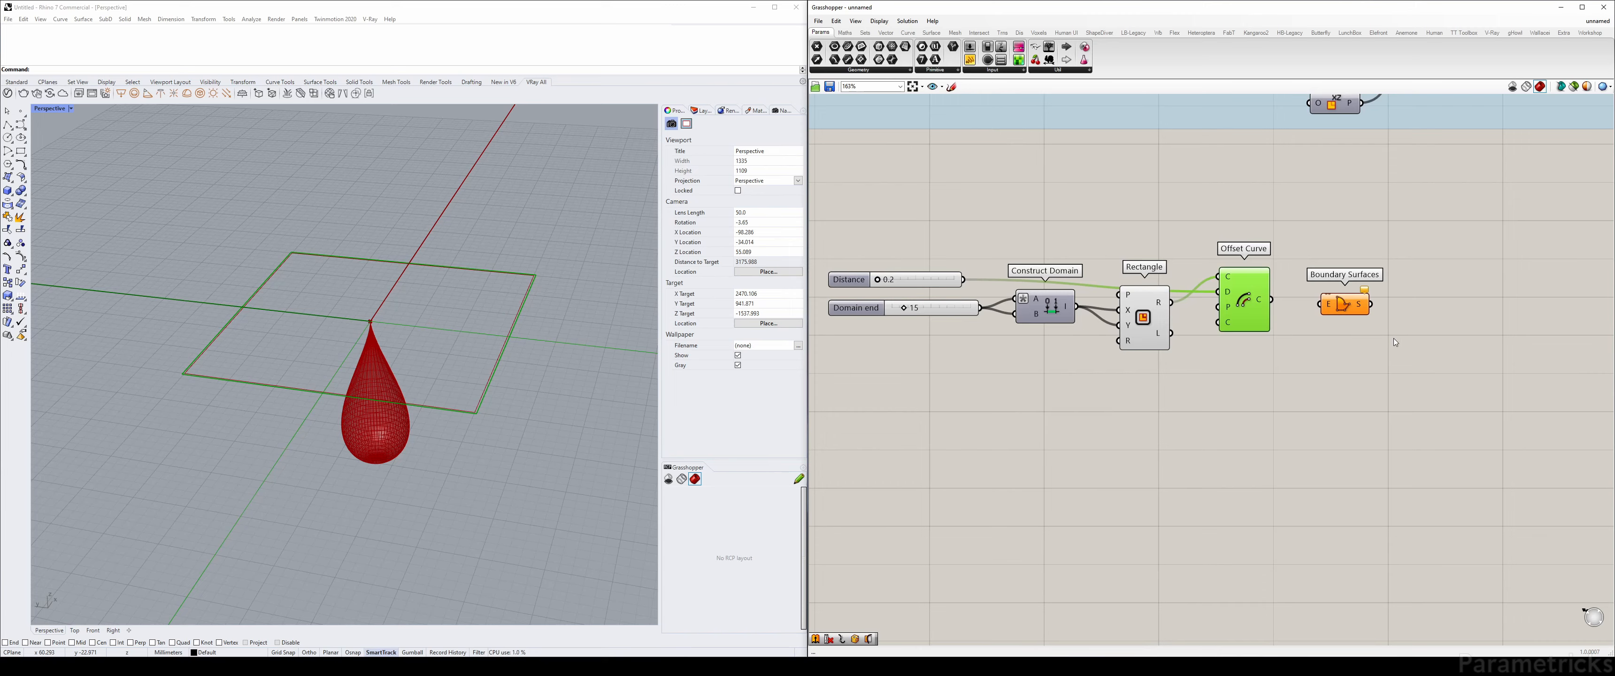
left_click_drag(1250, 297, 1248, 252)
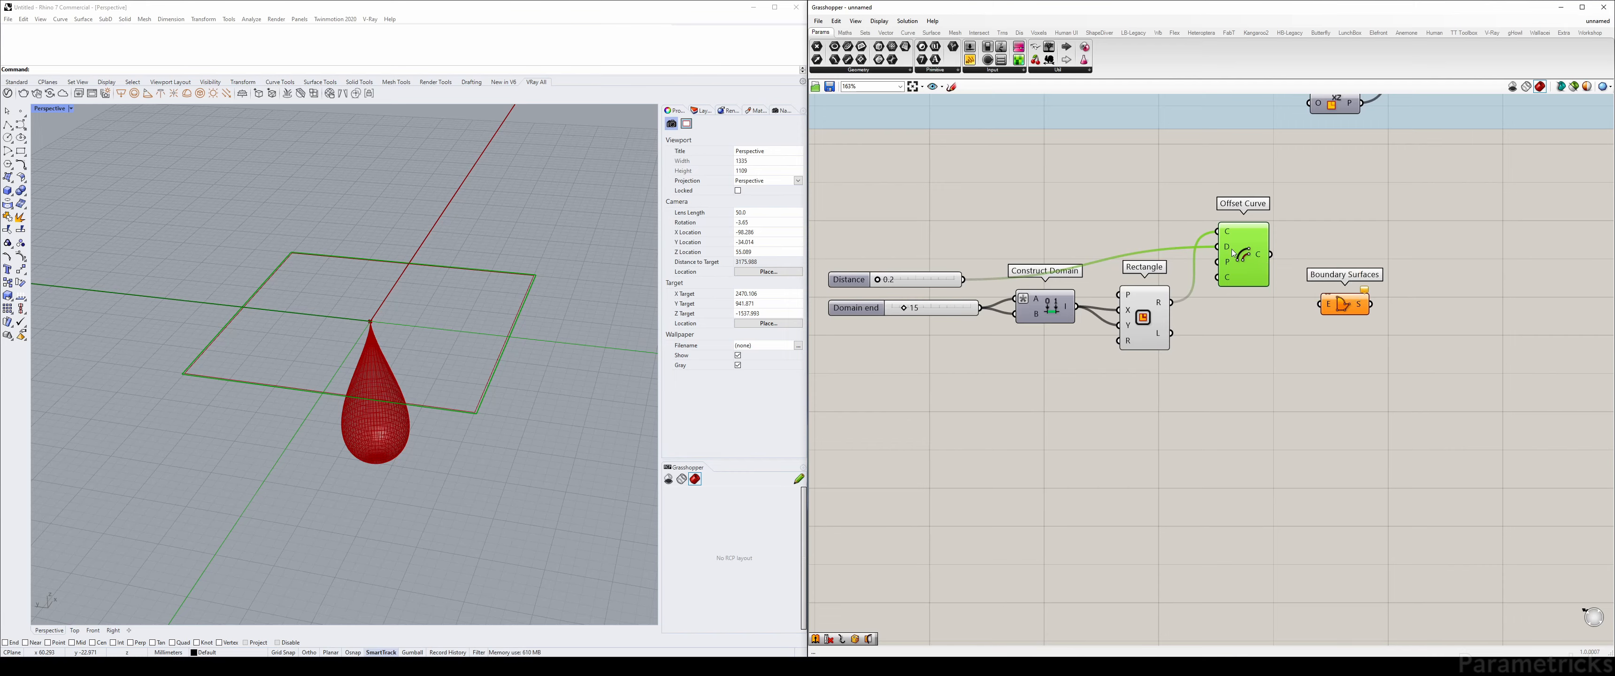
Delete the Offset Curve and Boundary Surfaces components together with the Distance slider
left_click_drag(1384, 336, 1252, 242)
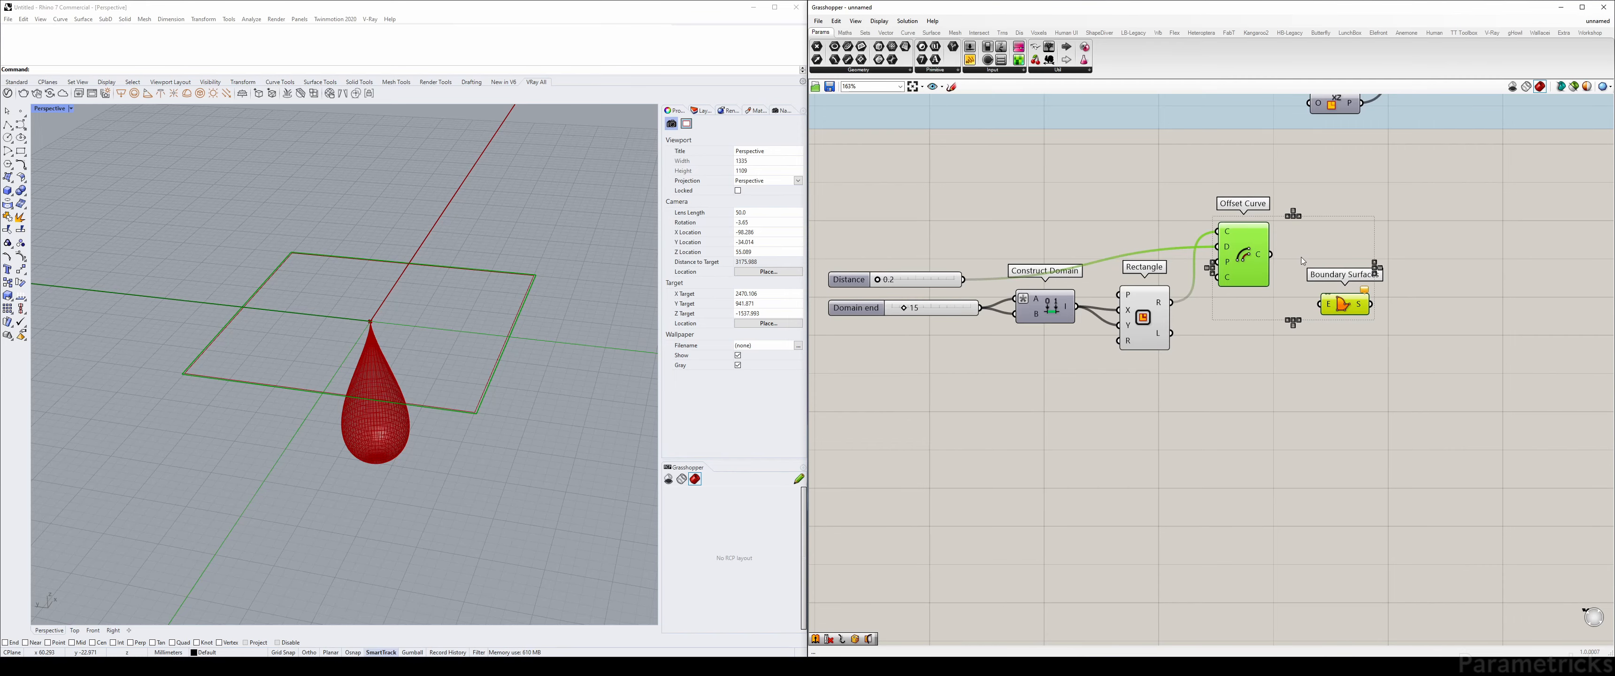
key("Delete")
left_click(908, 279)
key("Delete")
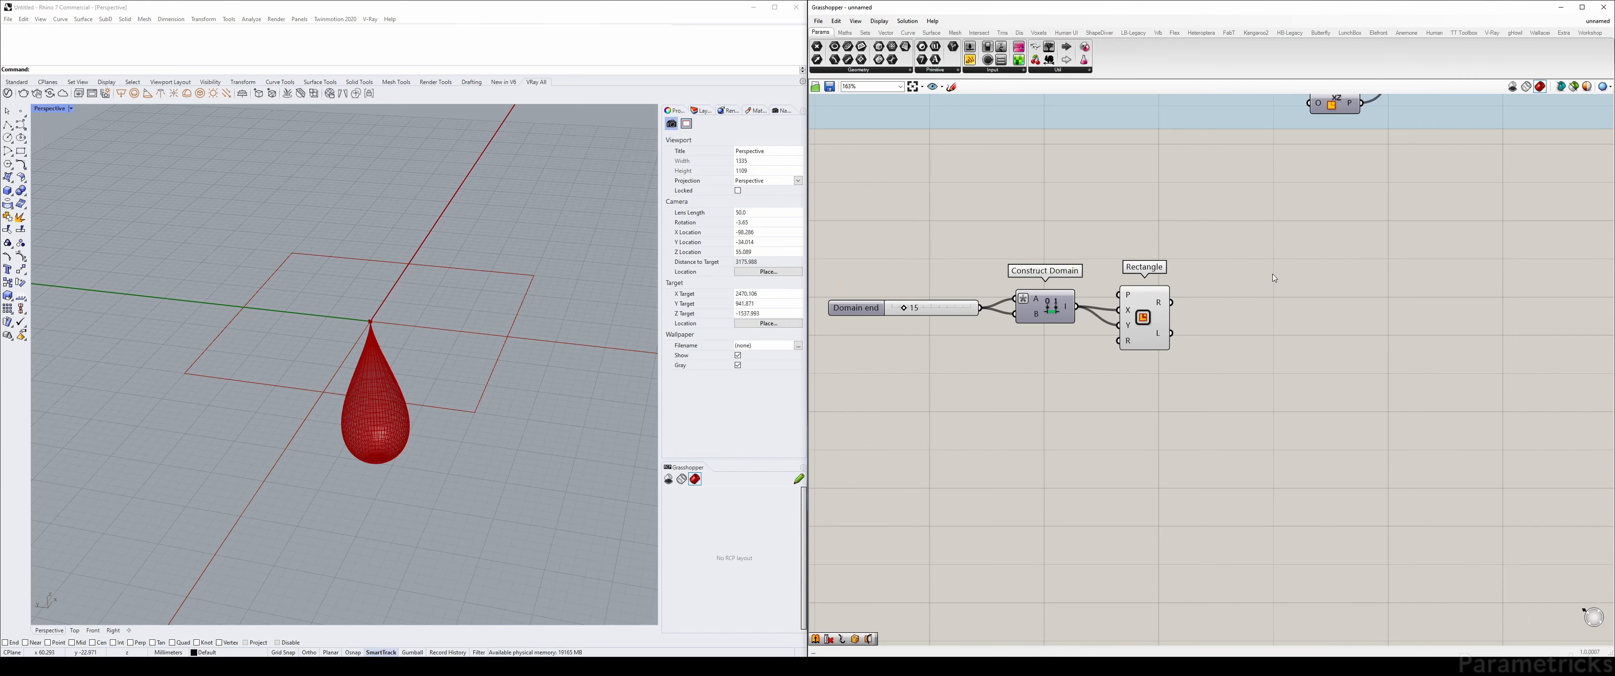
double_click(1241, 273)
type("extr")
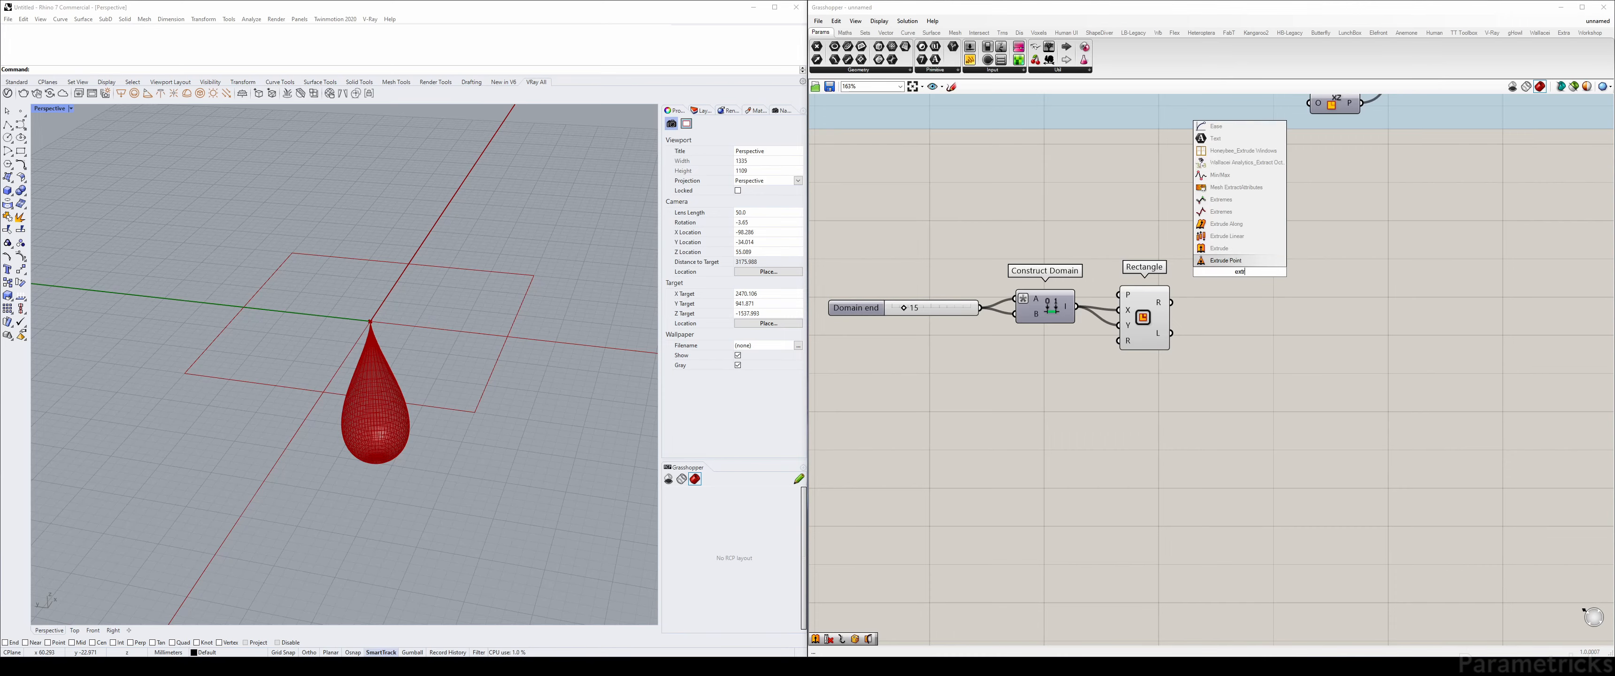
key("Return")
key("ctrl+z")
Add an Extrude component after the Rectangle and connect the rectangle output to its base input
double_click(1241, 272)
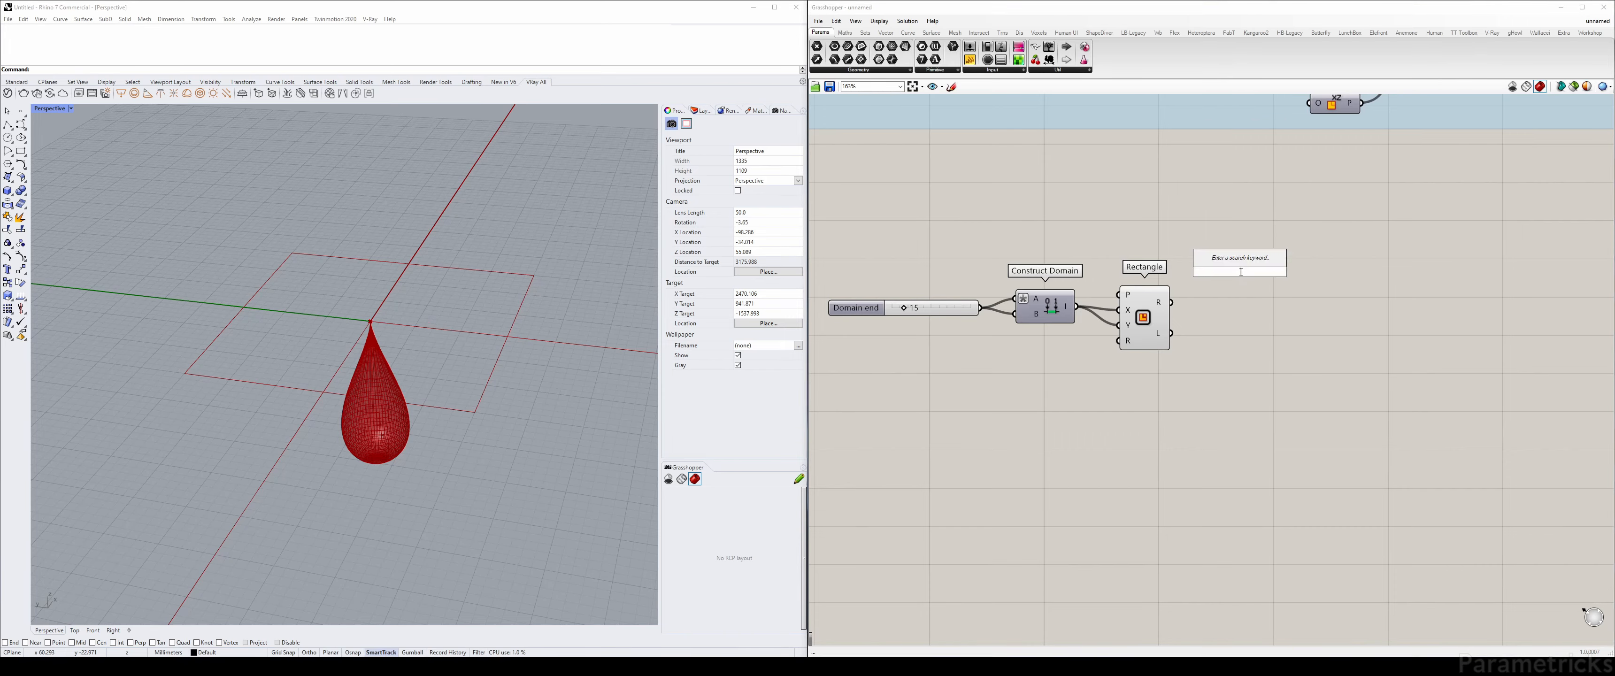
type("extrude")
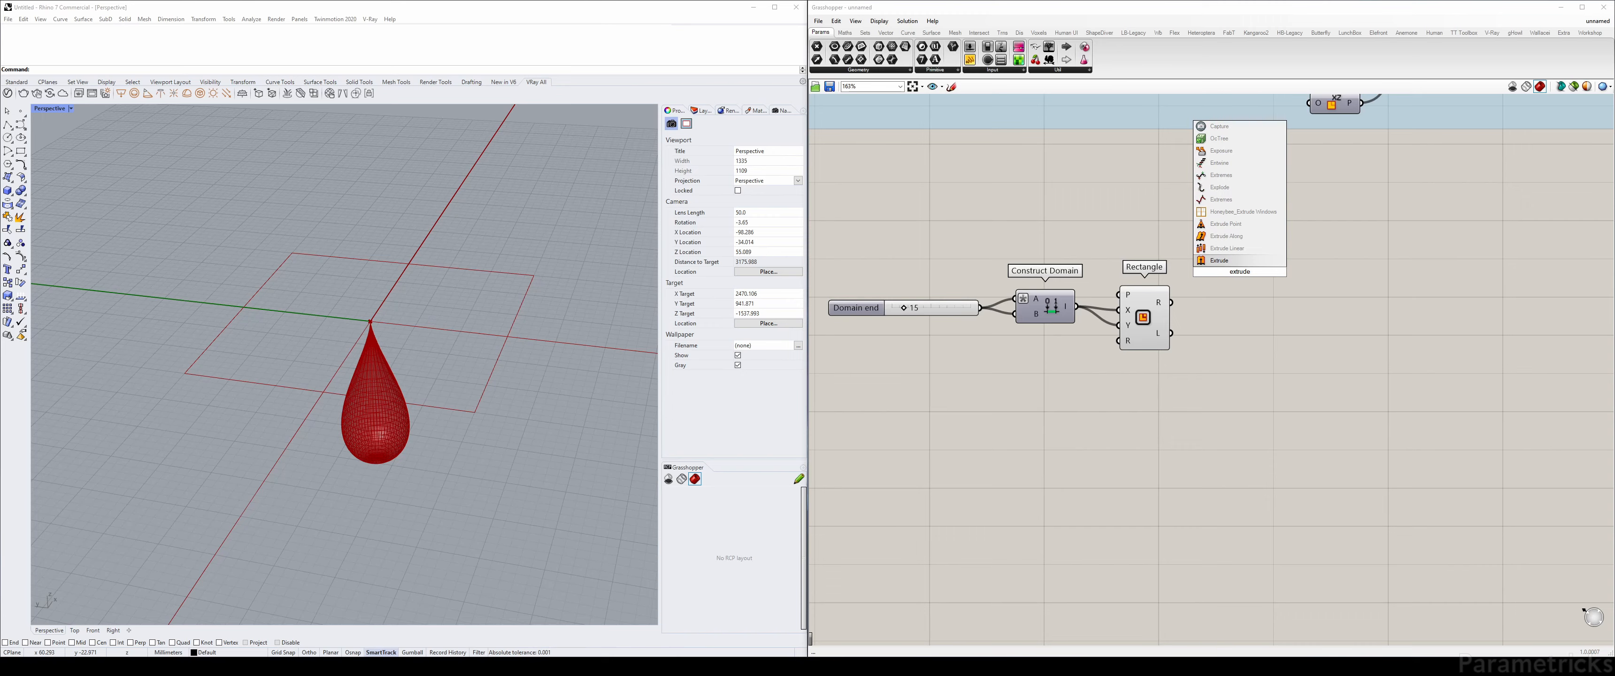
key("Return")
left_click_drag(1171, 302, 1256, 343)
Add a Unit Z component below the Rectangle and connect it to the Extrude's direction input
double_click(1071, 411)
type("z")
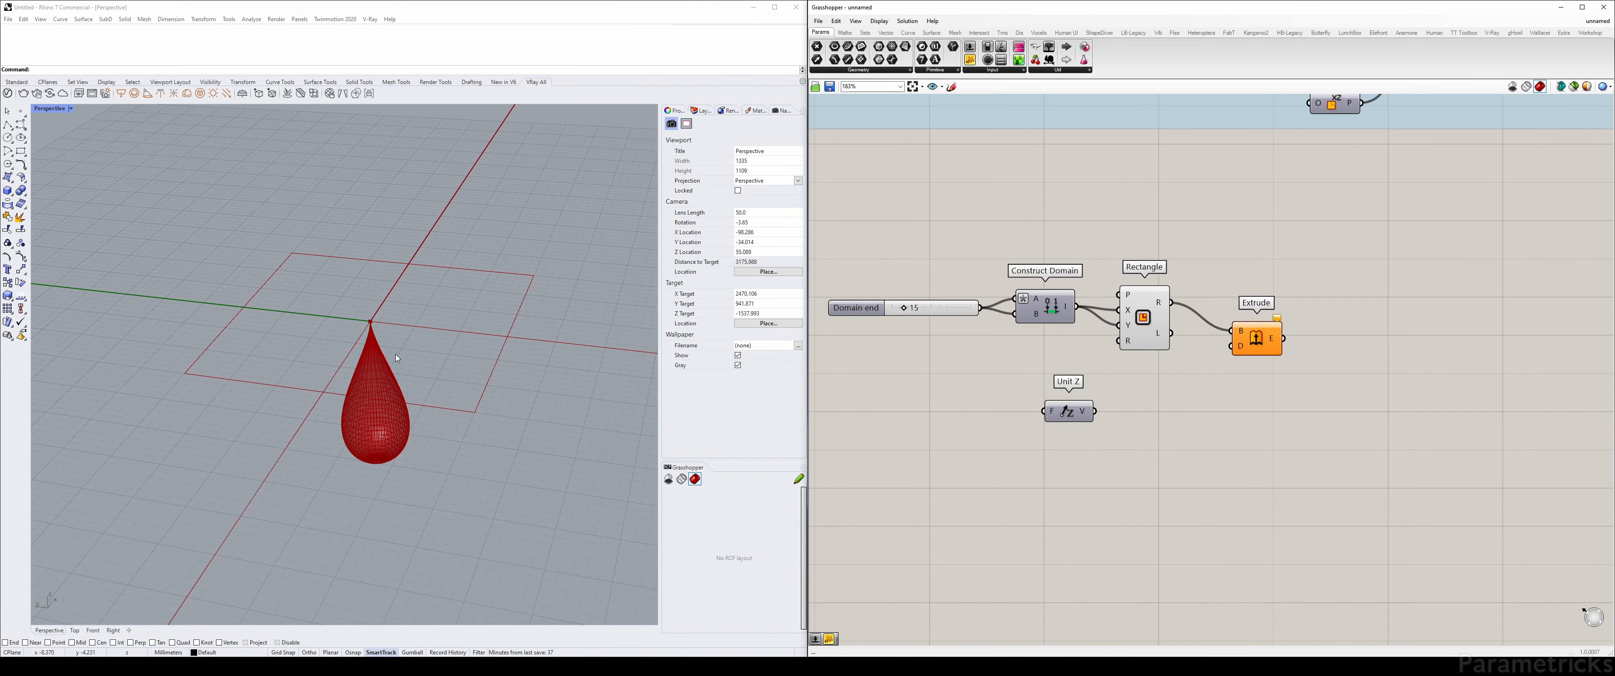
left_click_drag(1095, 412, 1144, 389)
Add a number slider with the value 100 and connect it to the Unit Z factor input
left_click(993, 394)
double_click(993, 394)
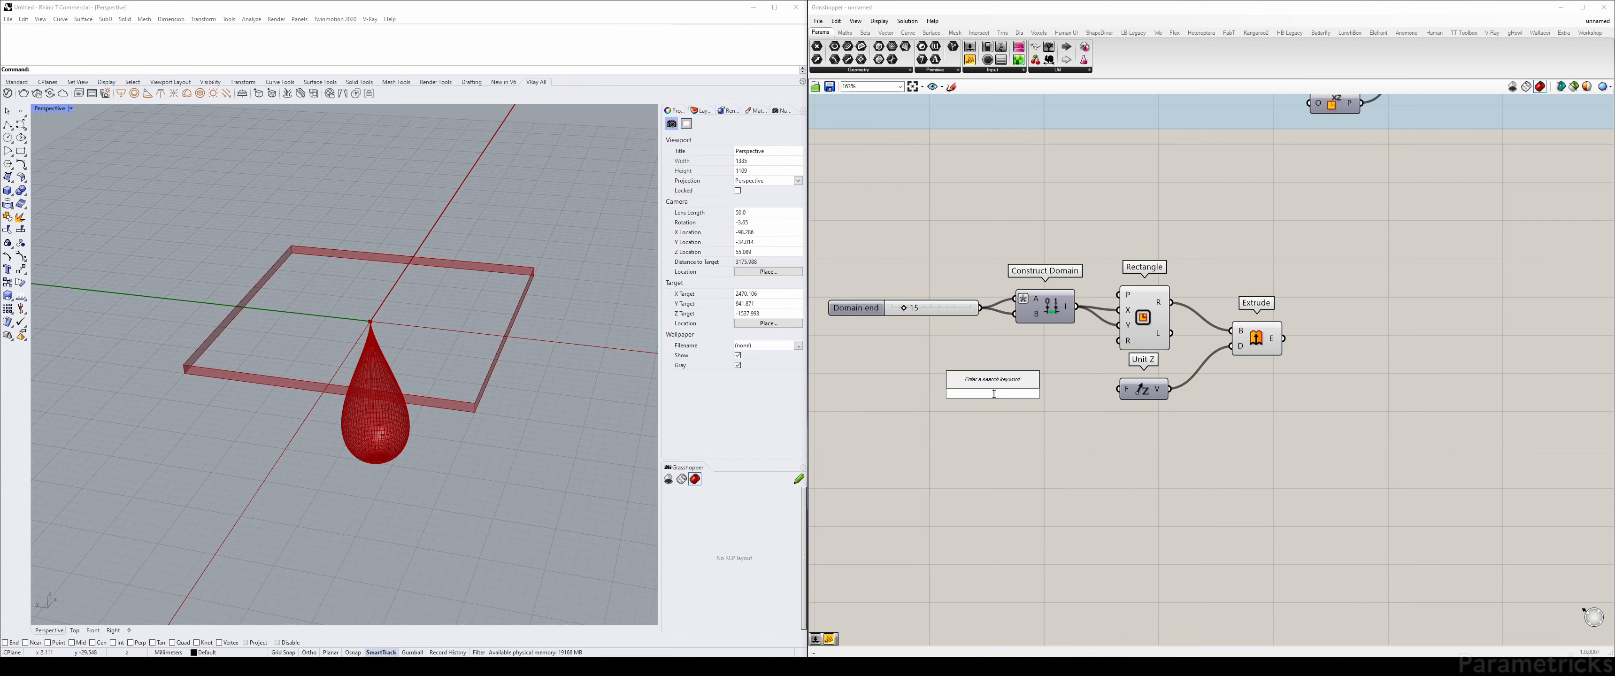
type("100<50")
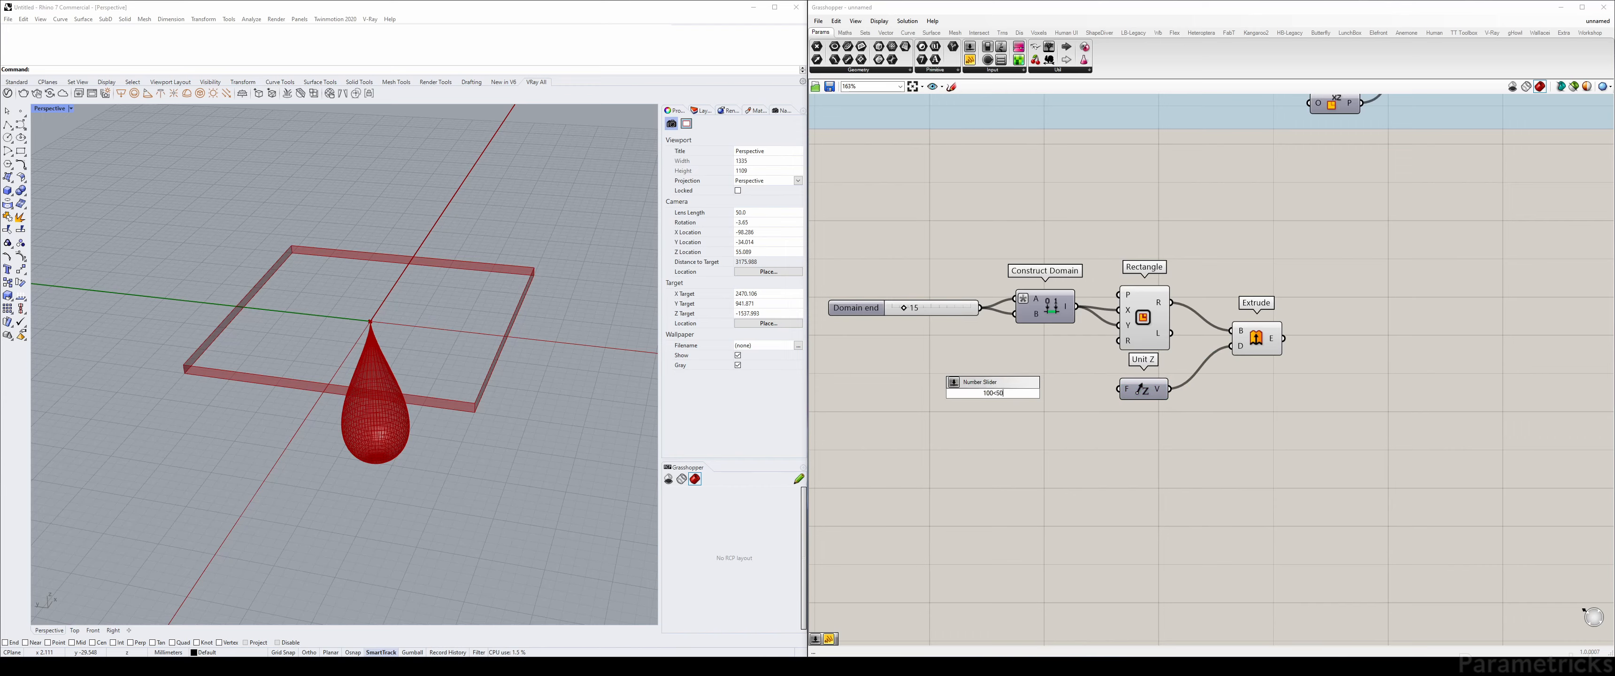
key("Return")
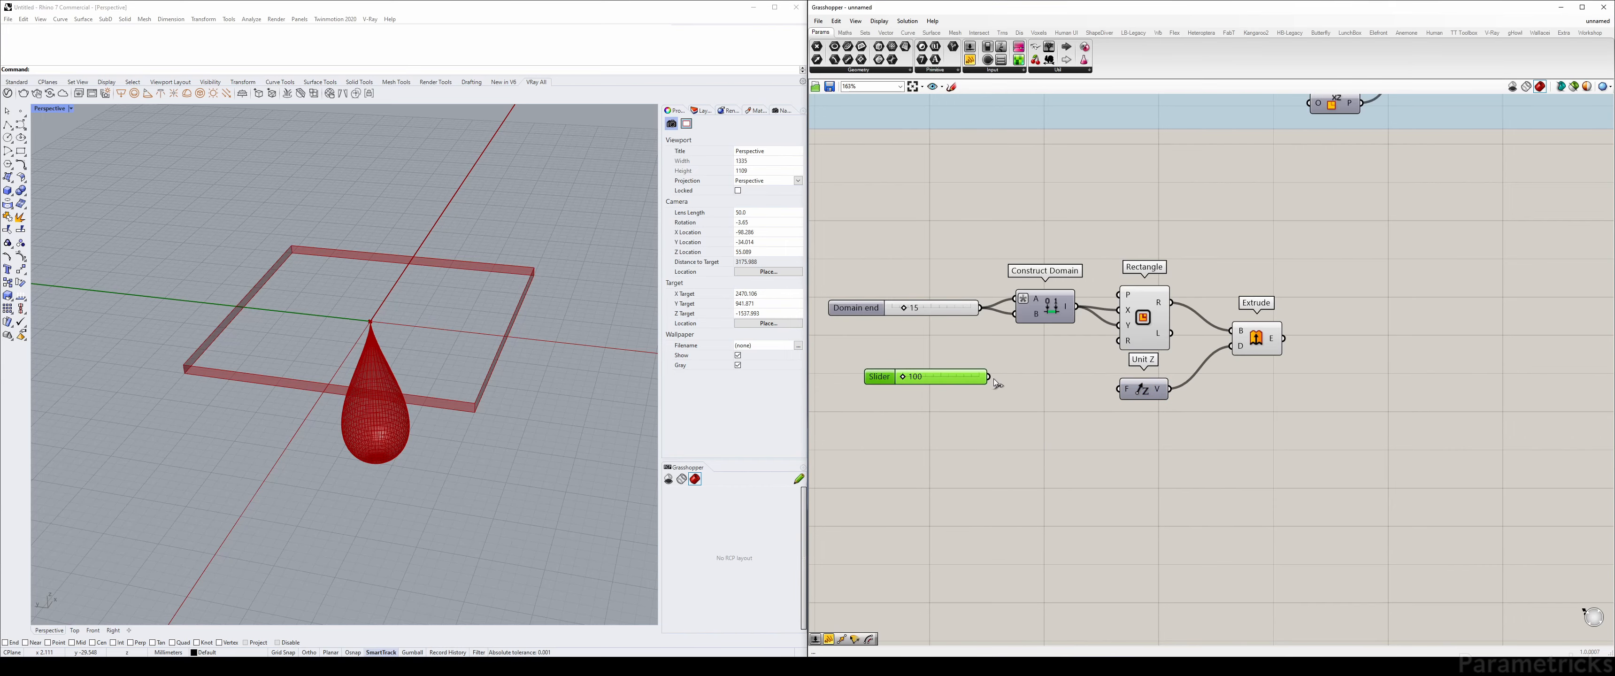
left_click_drag(993, 378, 1119, 389)
Give the Unit Z factor input an expression that reverses its sign, directing the extrusion downwards
right_click(1126, 389)
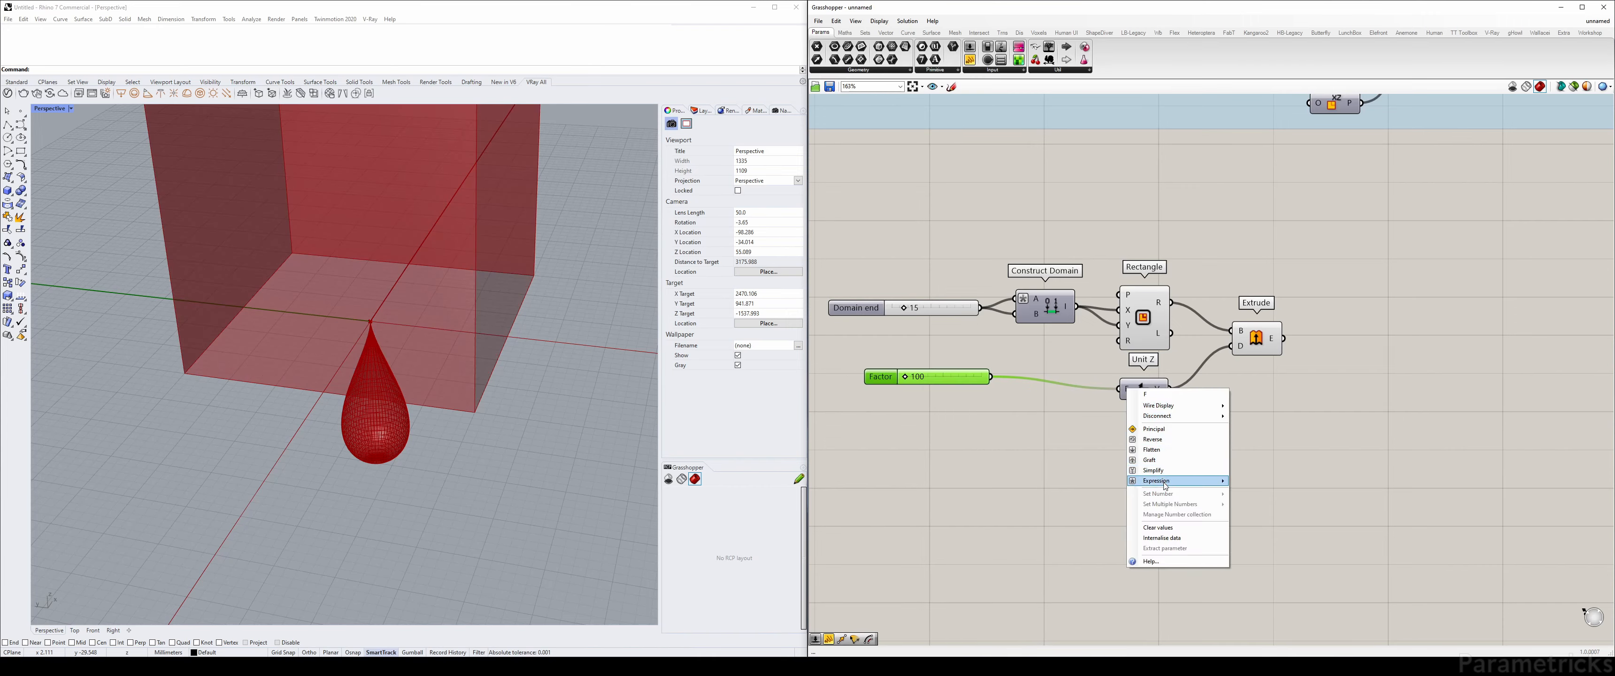
mouse_move(1165, 485)
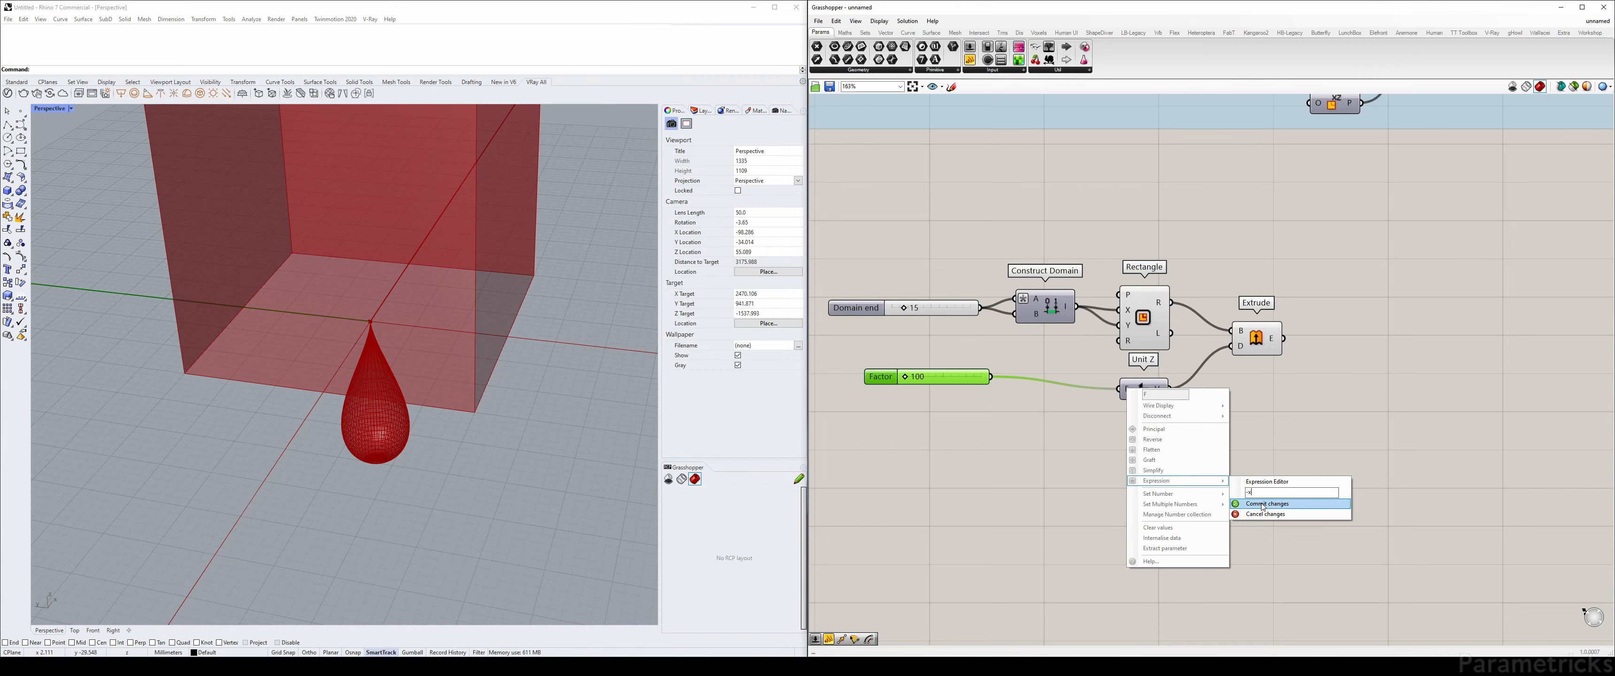
left_click(1267, 503)
scroll(451, 349, "down", 5)
scroll(526, 346, "up", 4)
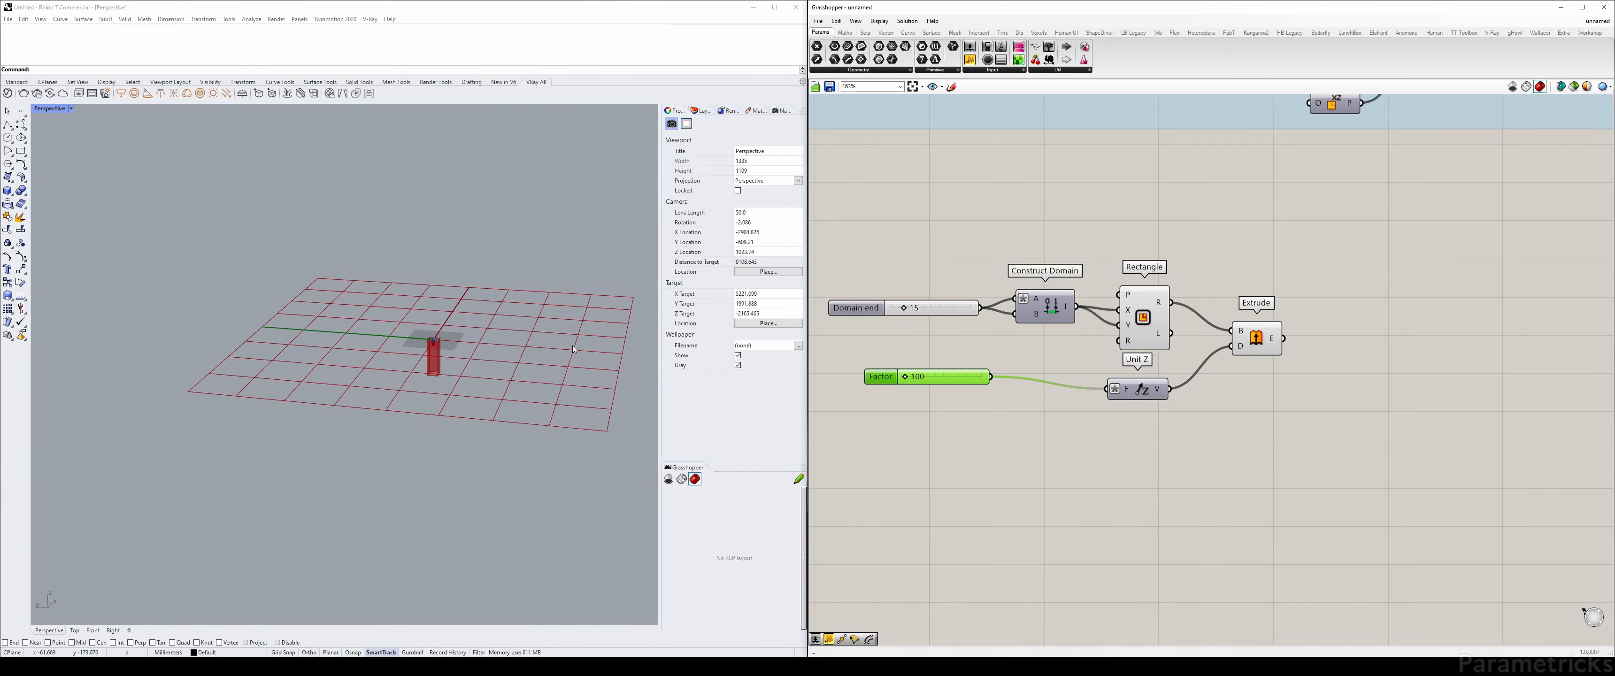
Add a Discontinuity component above the Extrude and connect the rectangle output to its curve input
left_click(1151, 319)
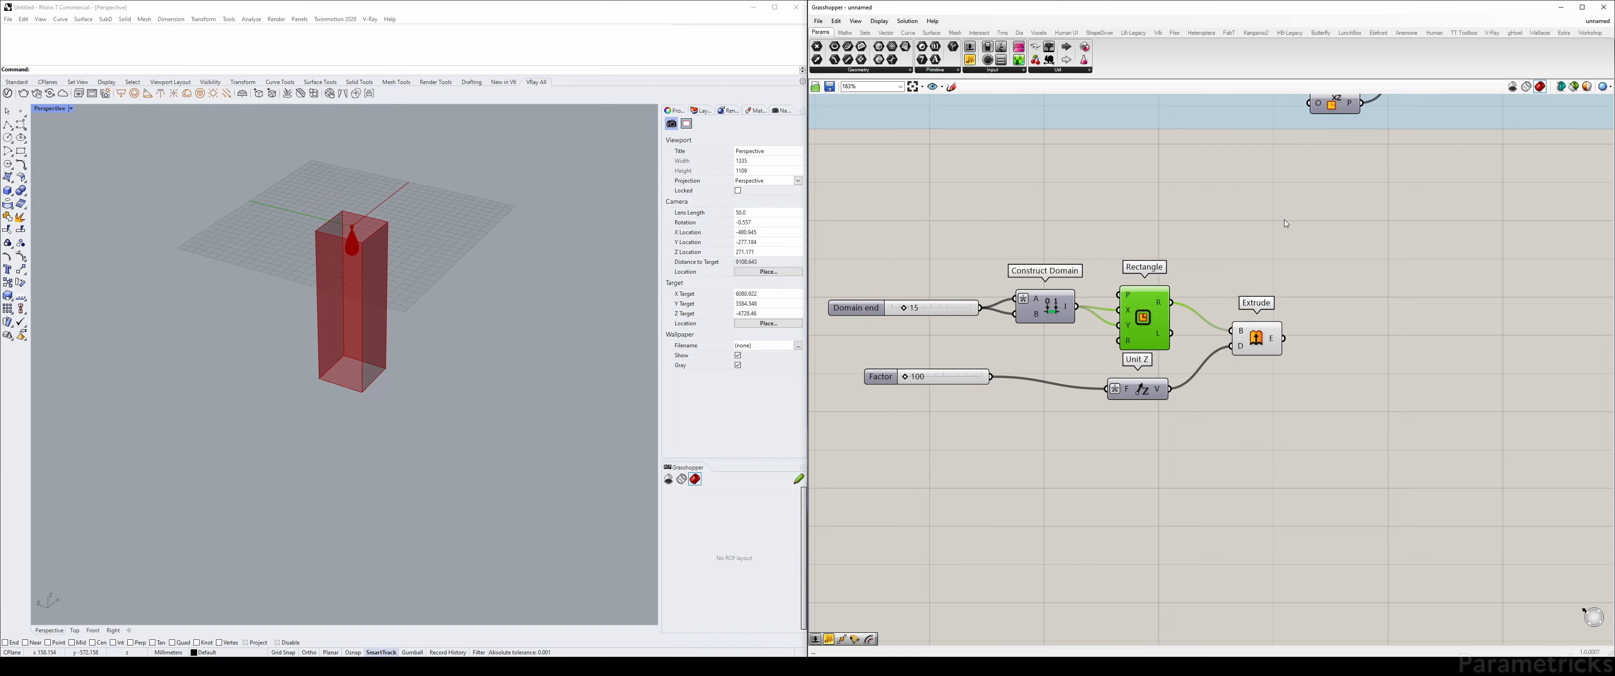
right_click_drag(1226, 223, 1189, 228)
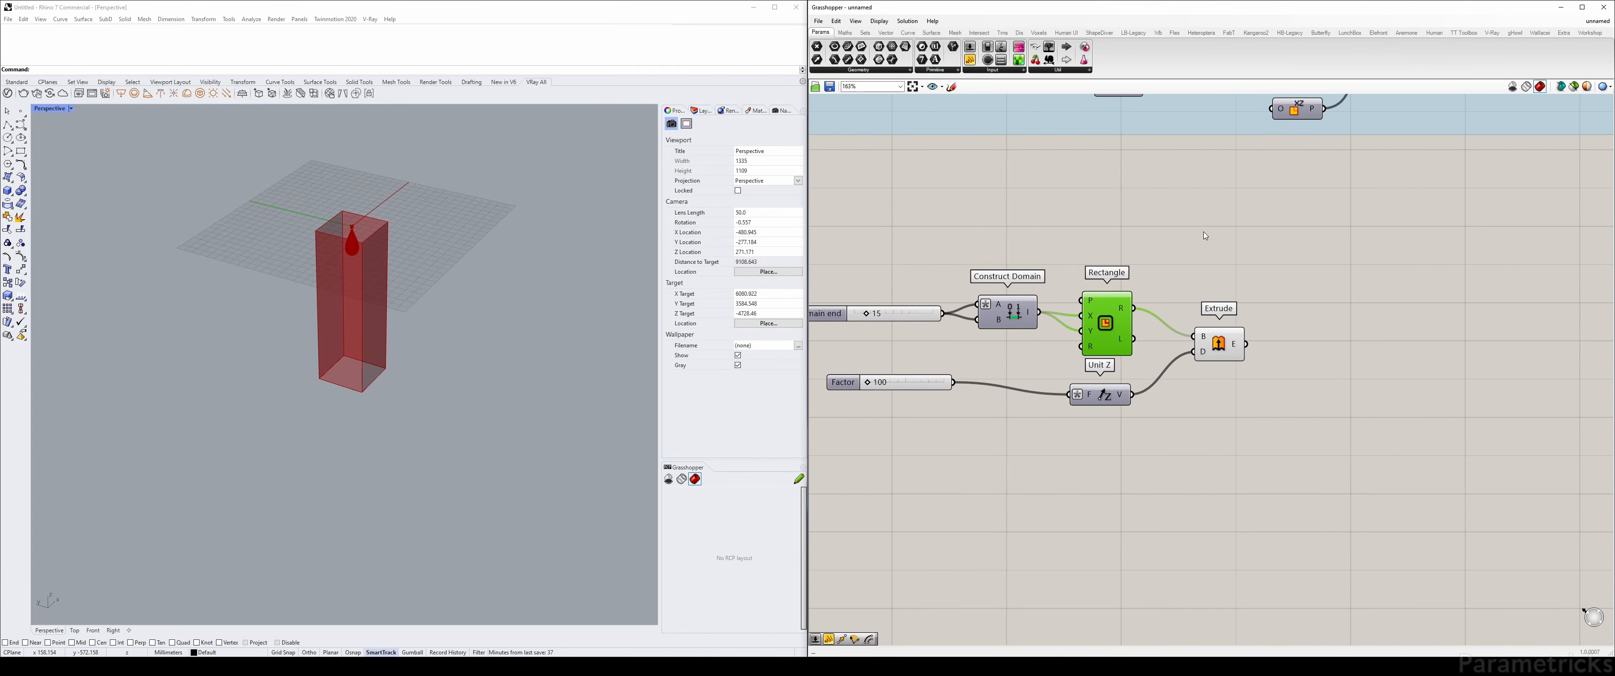
left_click(1209, 238)
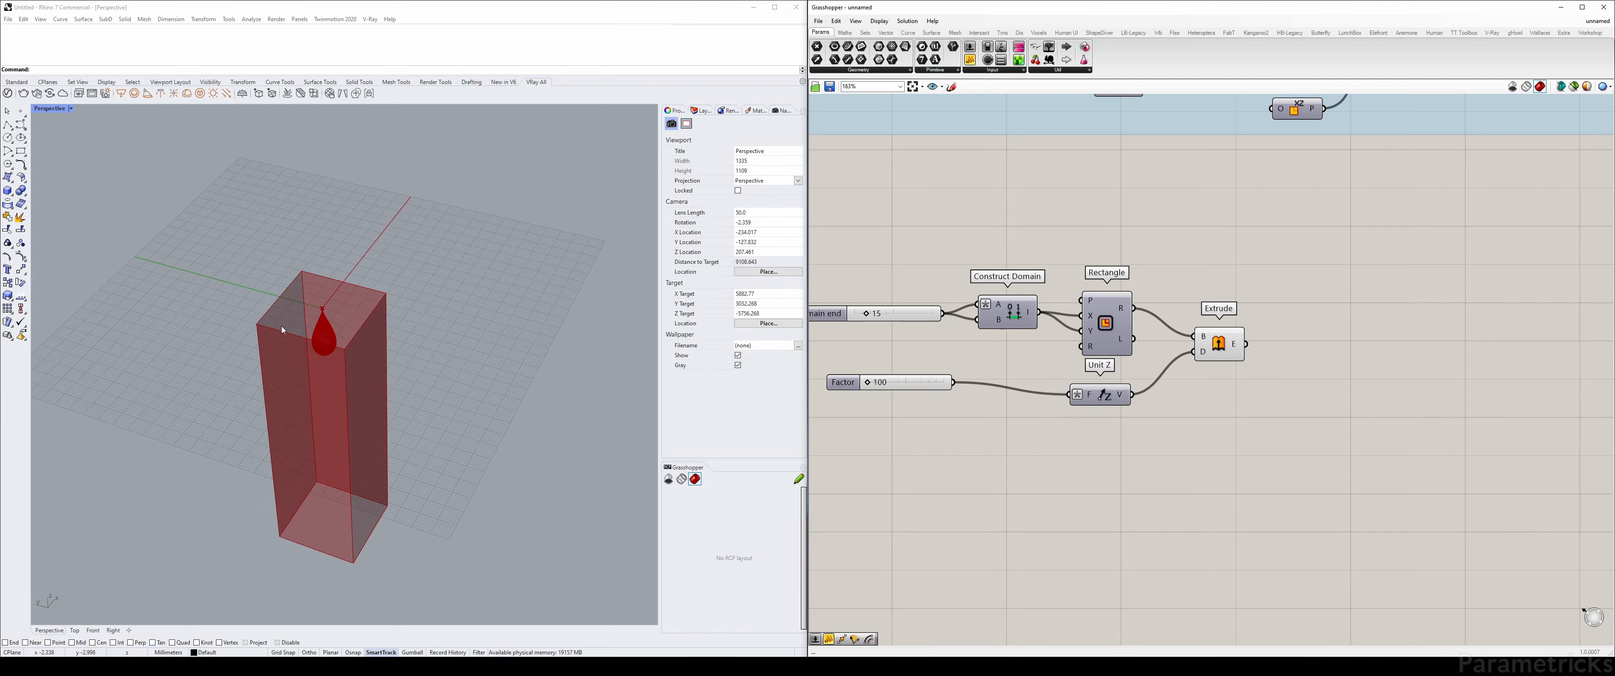
double_click(1277, 229)
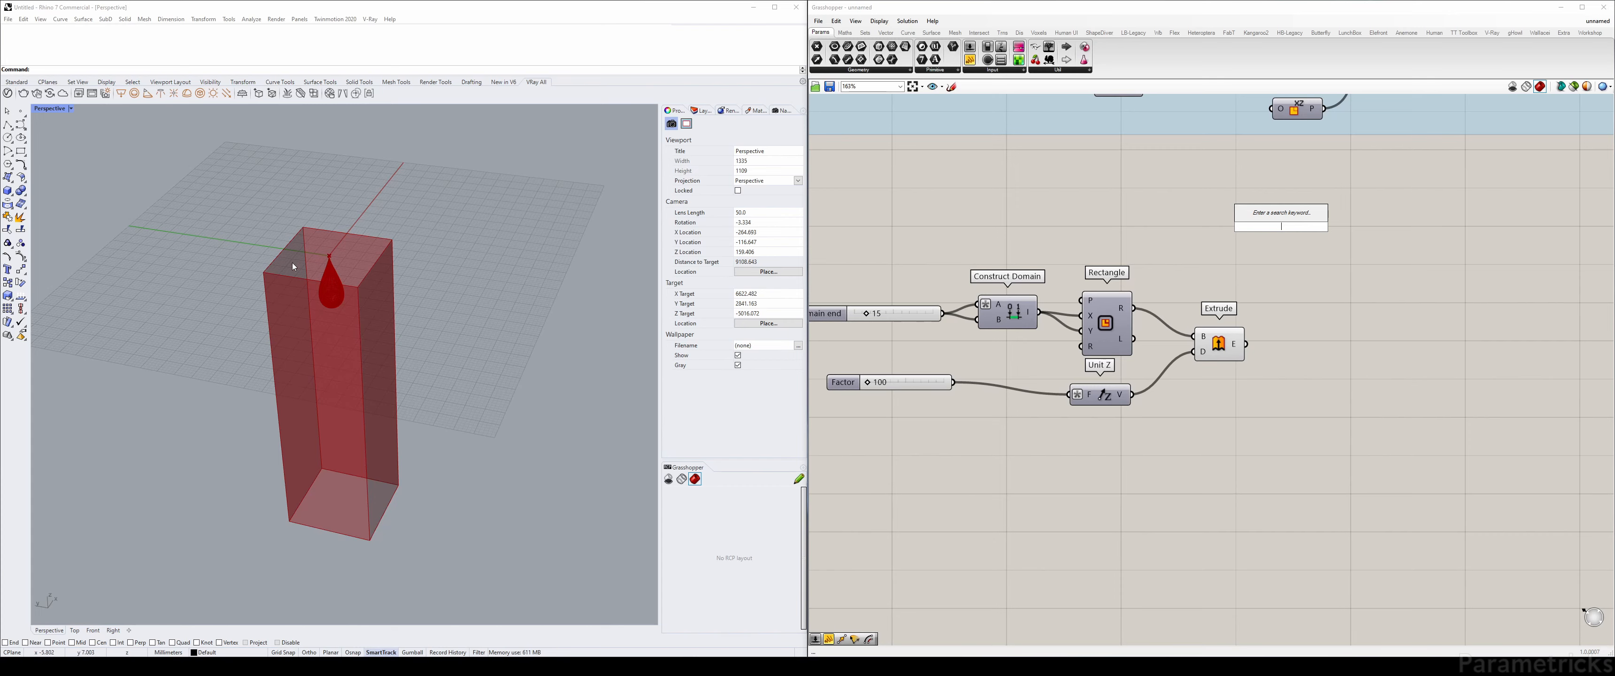
double_click(1232, 256)
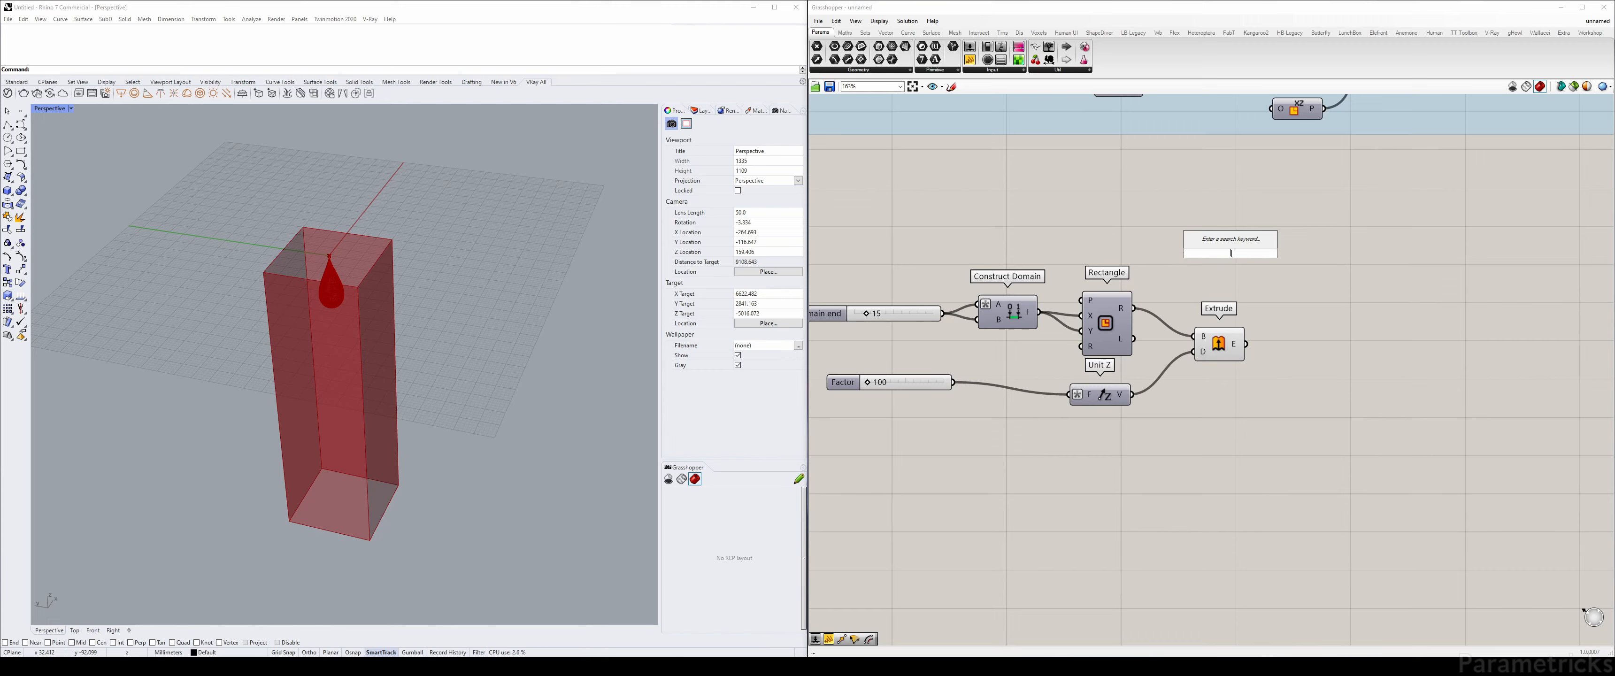
type("discon")
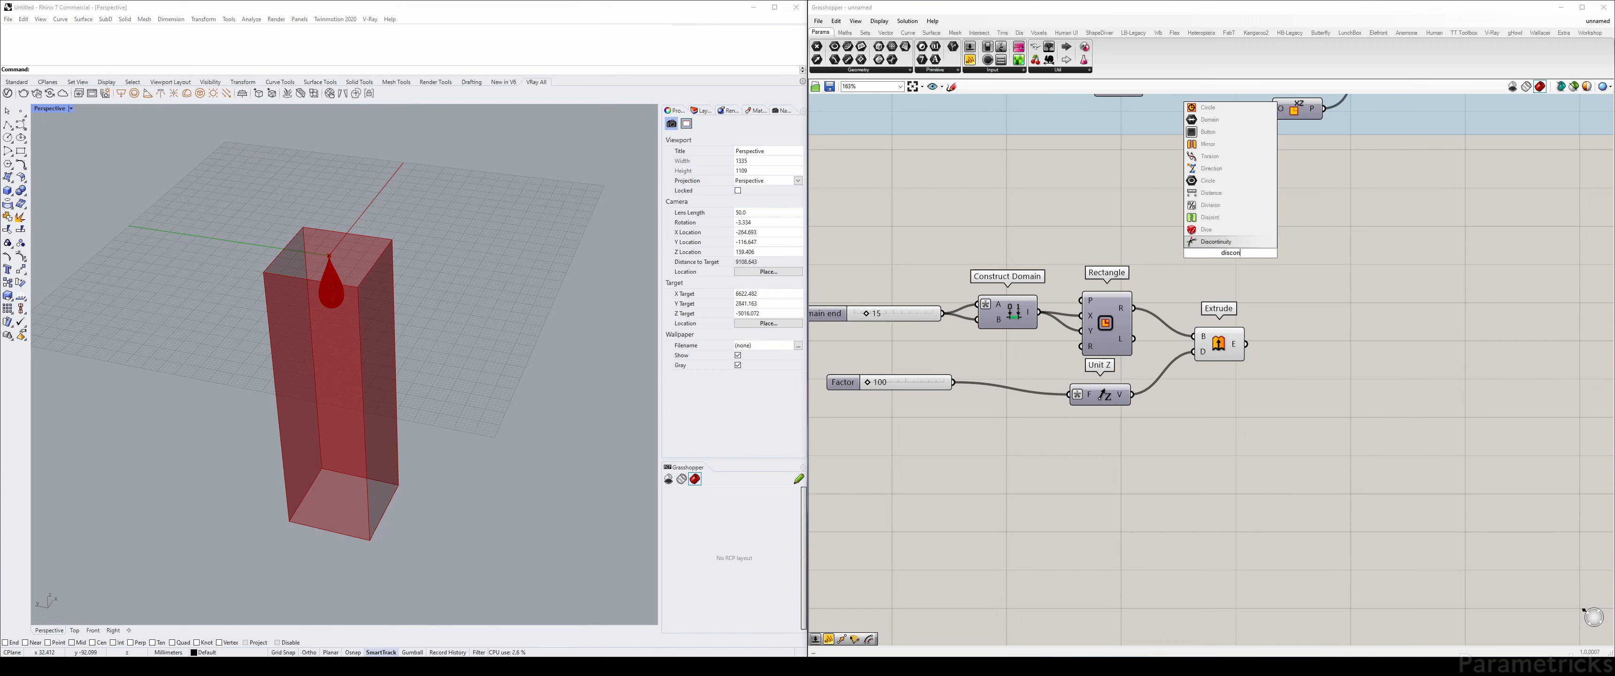
key("Return")
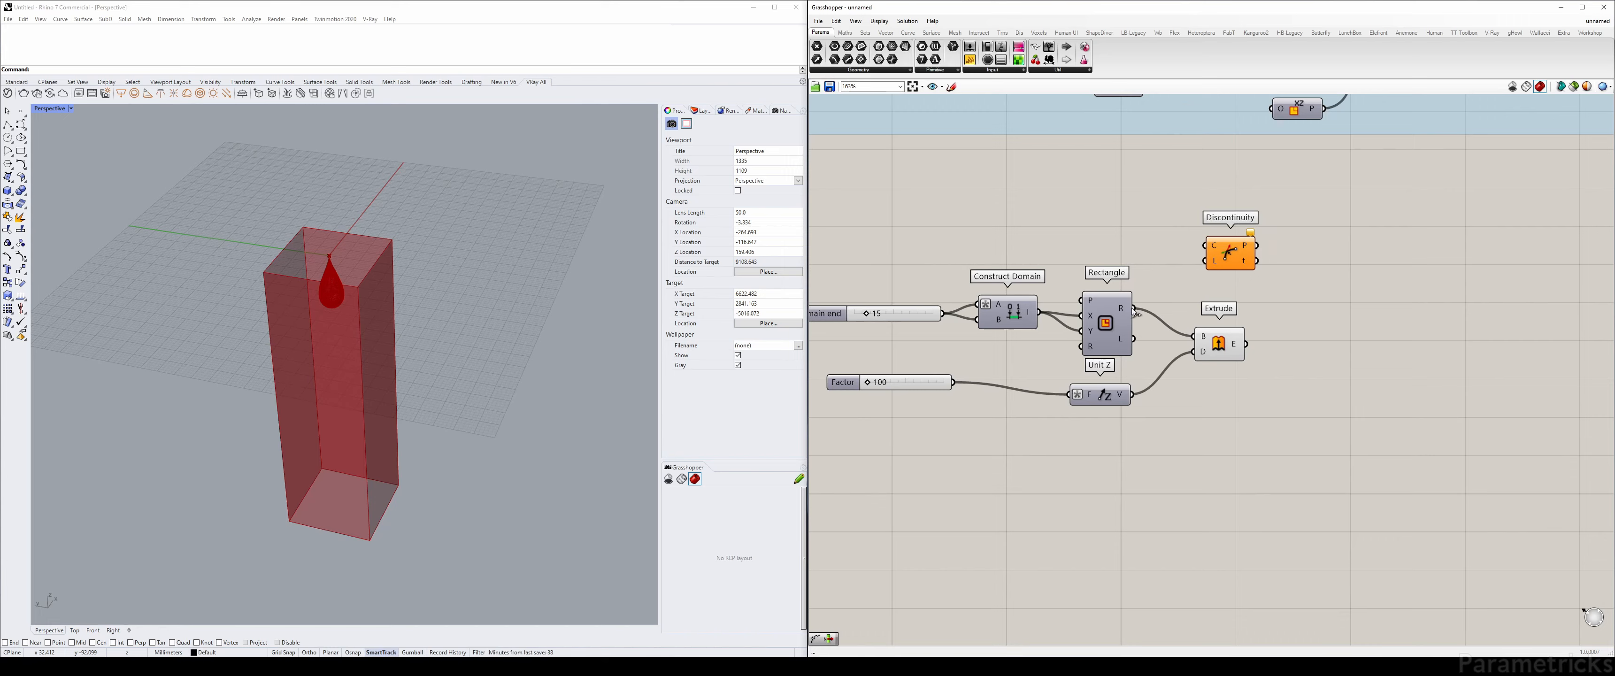
left_click_drag(1133, 308, 1204, 245)
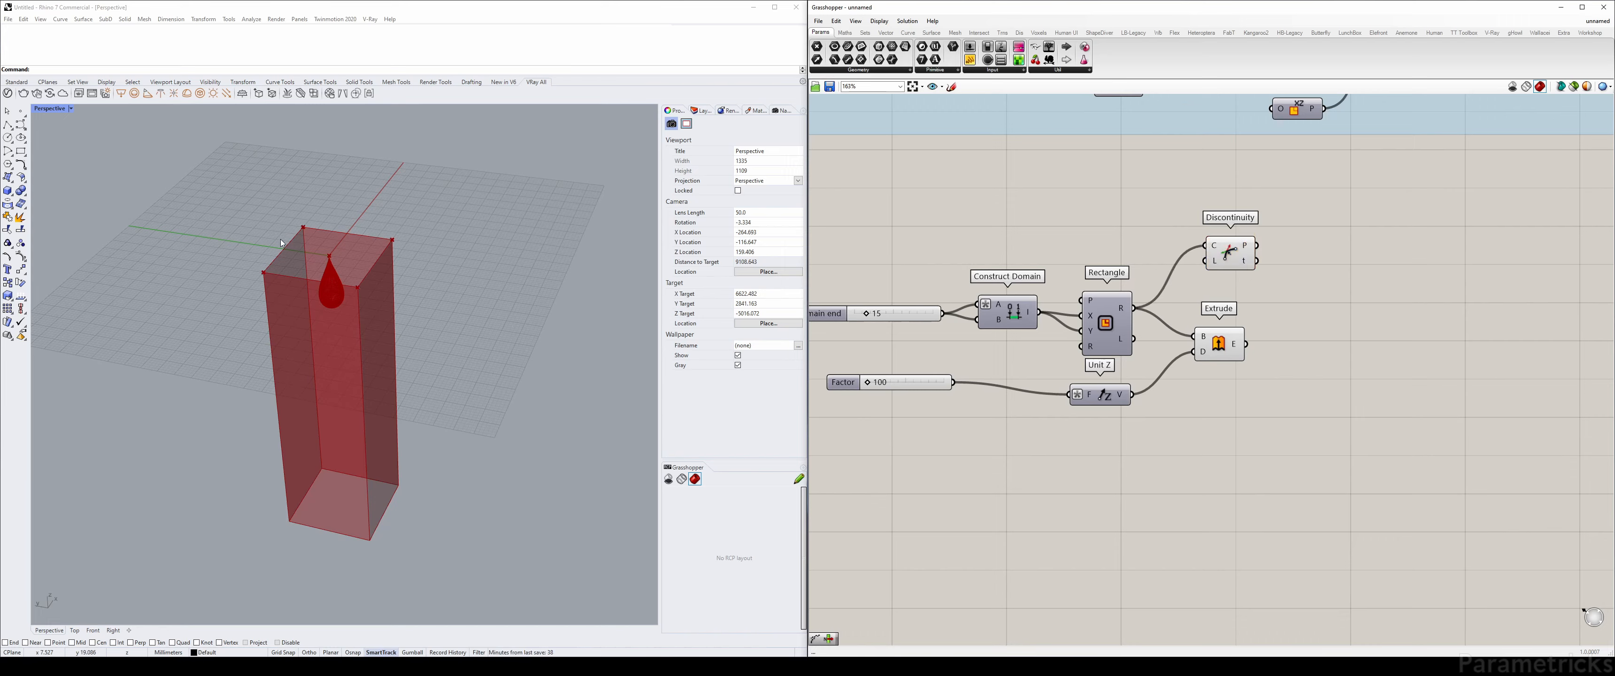
left_click(1228, 252)
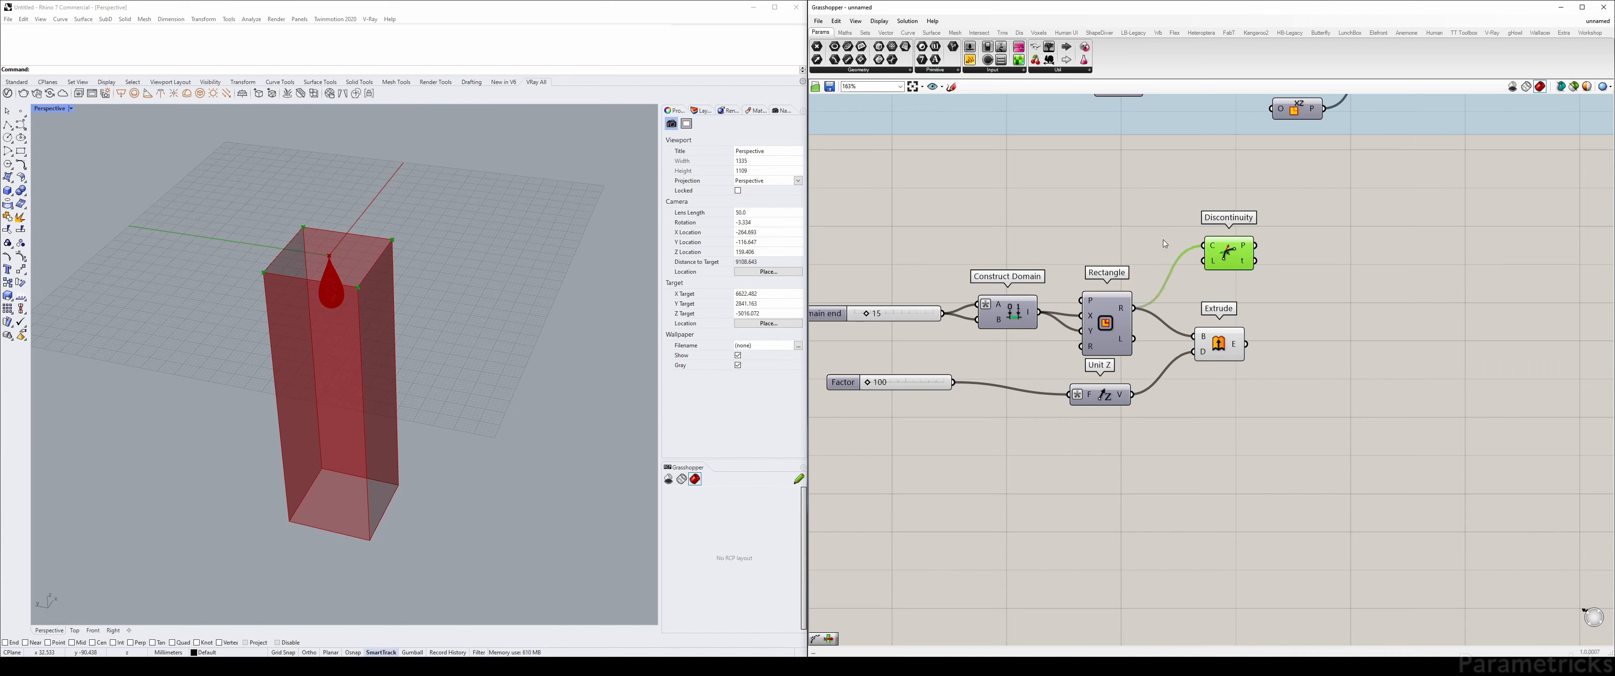
Add an Area component above the Discontinuity and connect the rectangle output to its geometry input
double_click(1062, 212)
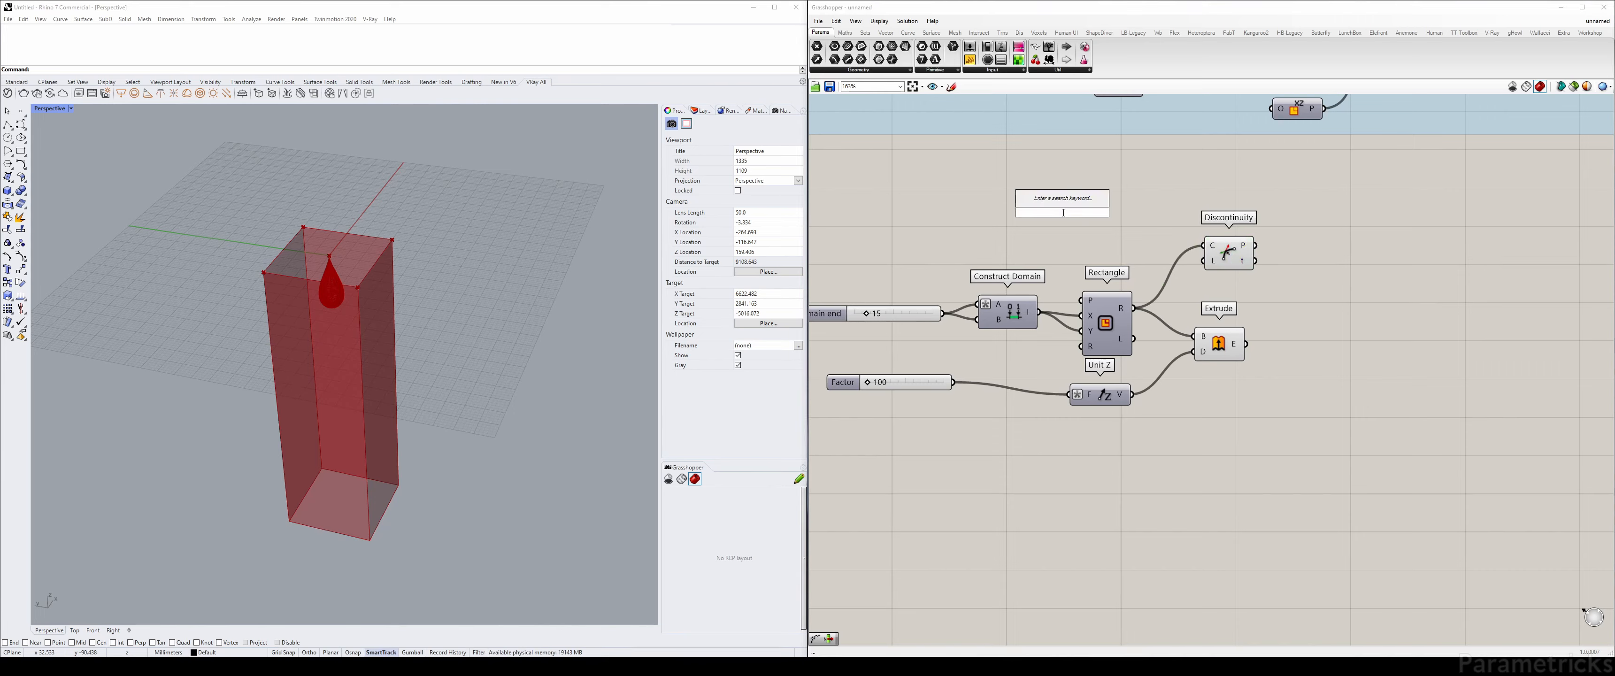
type("area")
key("Return")
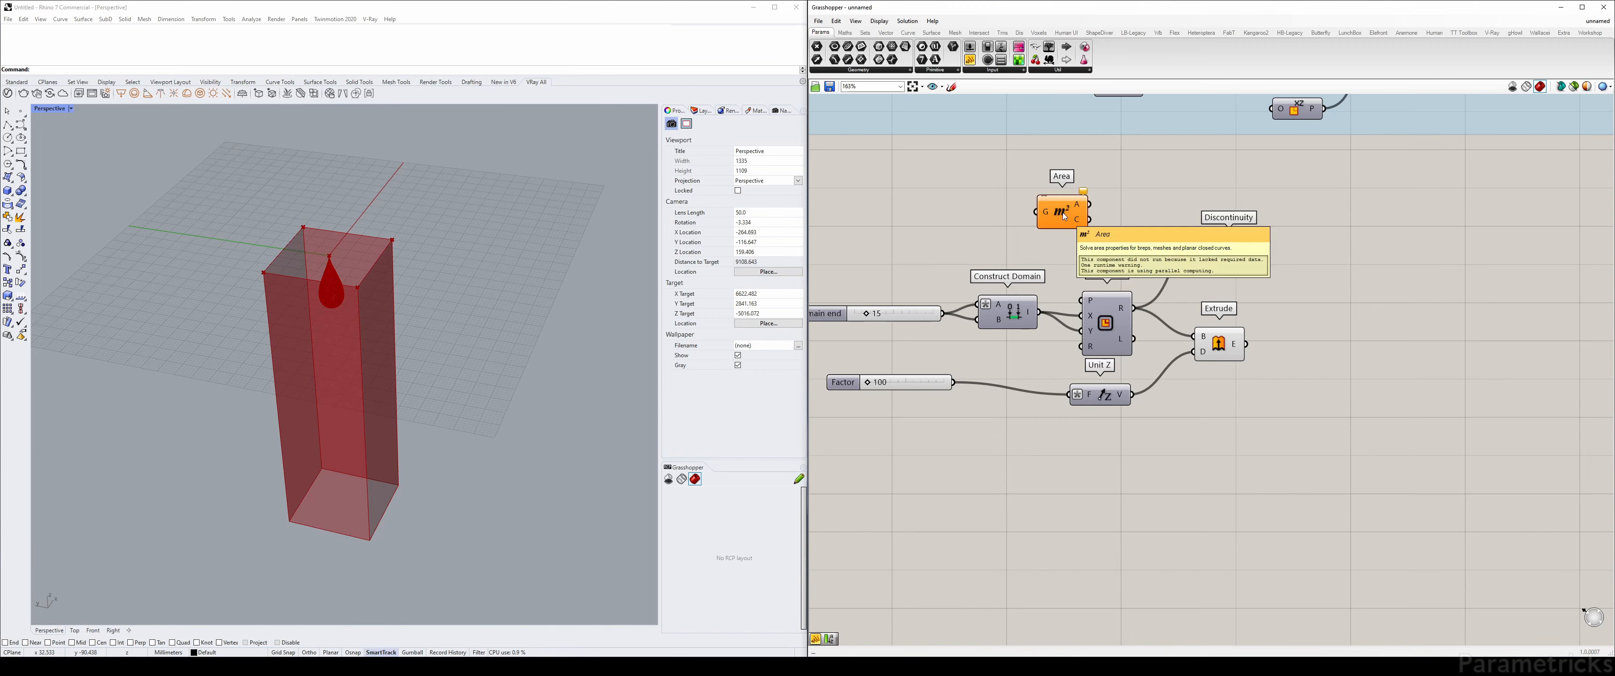
left_click_drag(1046, 208, 1254, 202)
left_click_drag(1134, 308, 1228, 194)
Arrange the Area, Discontinuity and Extrude components in an evenly spaced column after the Rectangle
left_click_drag(1228, 253, 1230, 270)
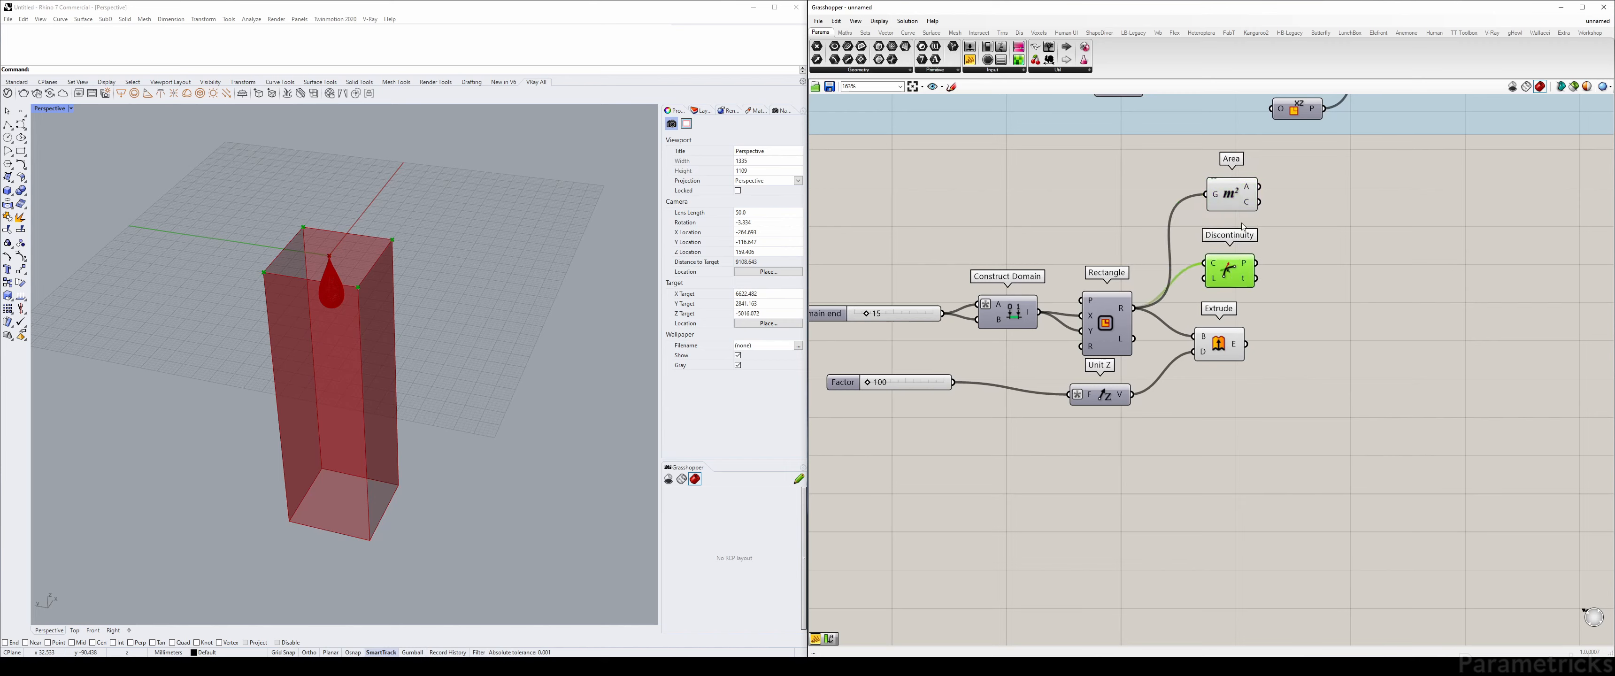
left_click_drag(1231, 194, 1224, 211)
left_click_drag(1219, 344, 1240, 354)
left_click_drag(1229, 273, 1229, 284)
left_click_drag(1225, 210, 1230, 221)
left_click_drag(1241, 353, 1237, 365)
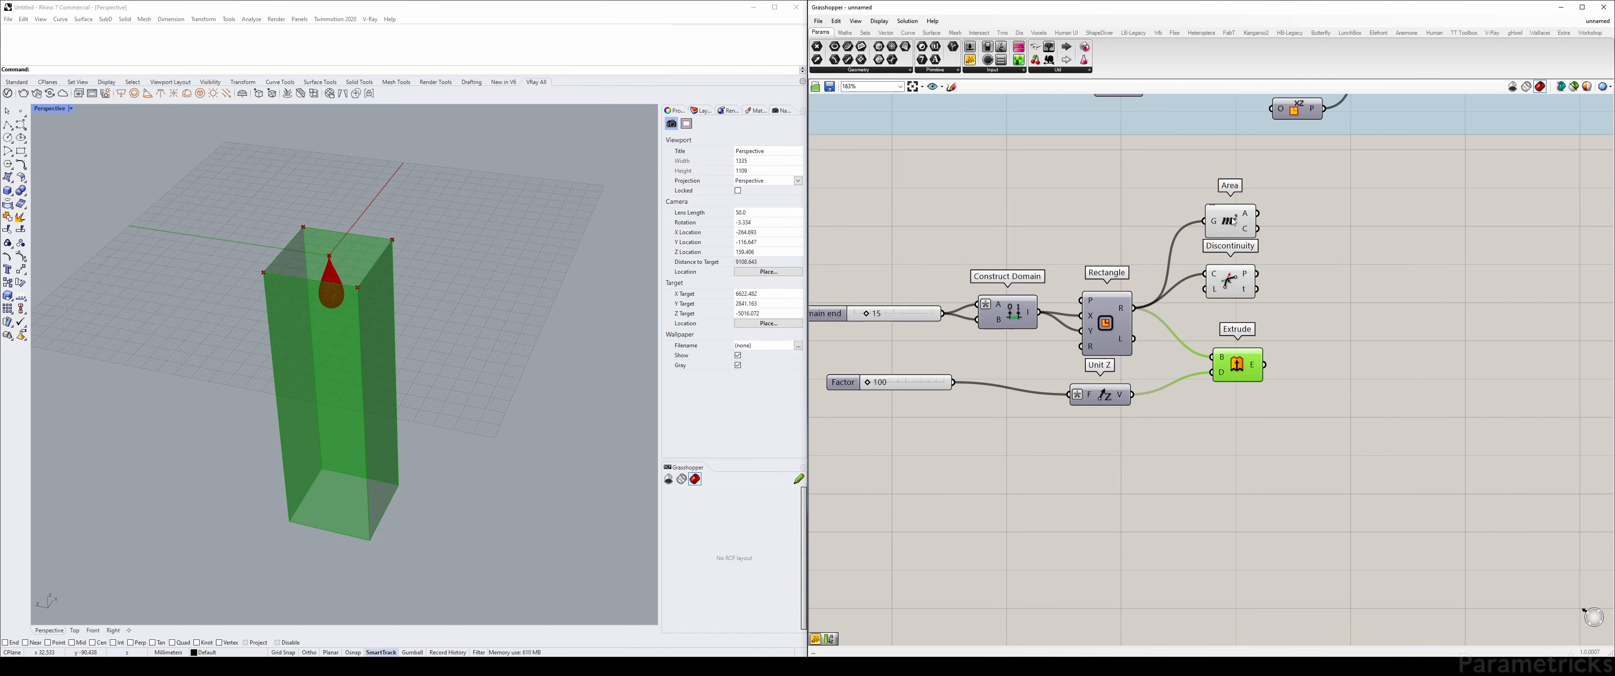
left_click_drag(1229, 221, 1229, 218)
right_click_drag(1327, 220, 1224, 234)
left_click(1224, 234)
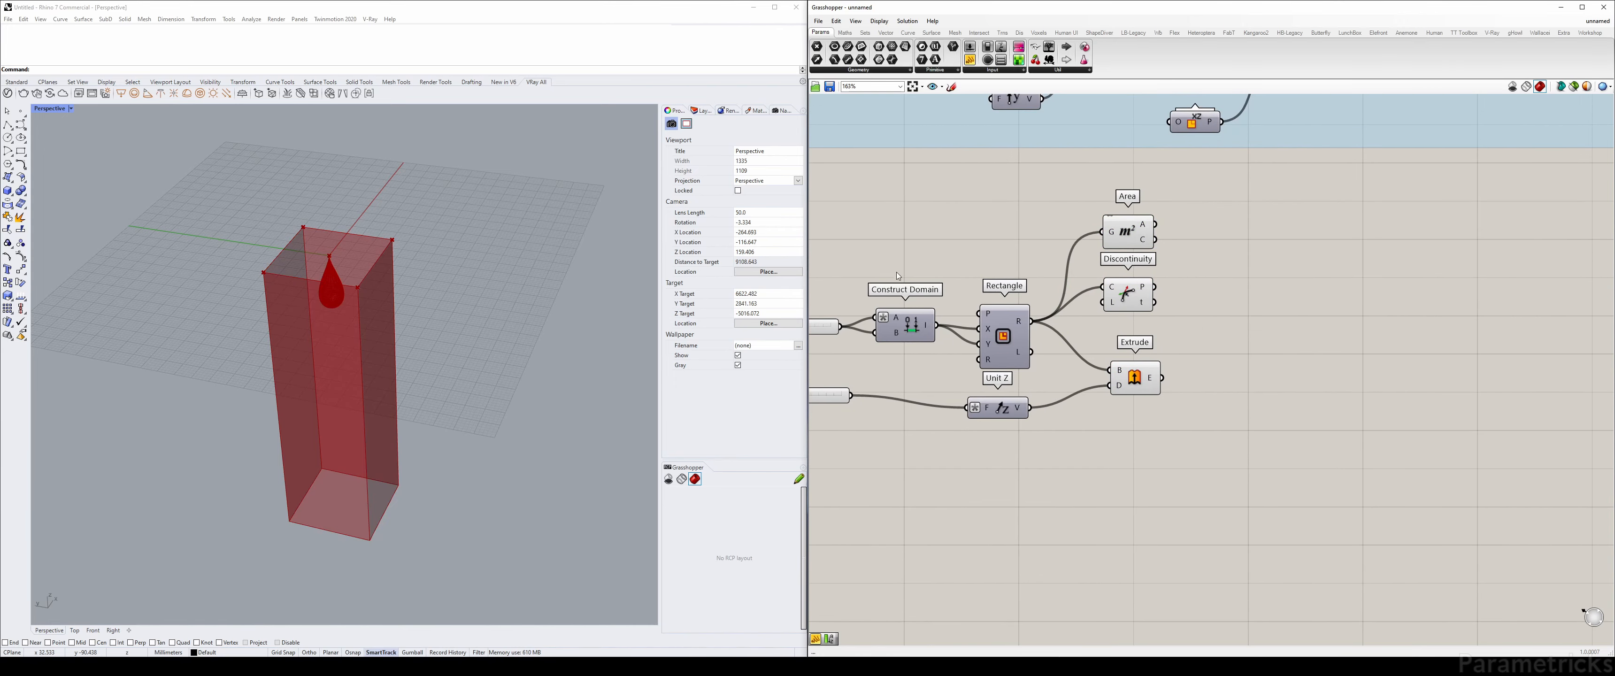
right_click_drag(815, 332, 939, 321)
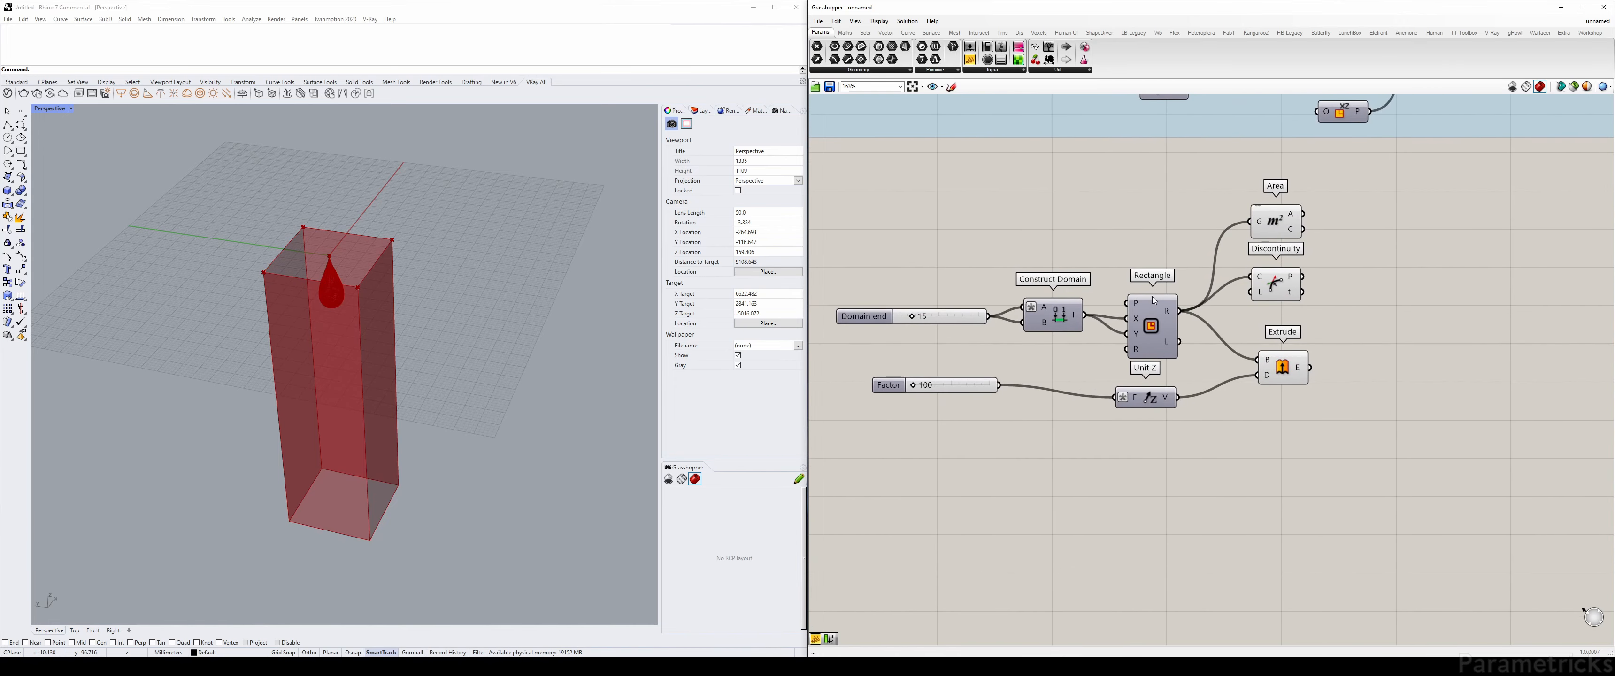
mouse_move(1137, 307)
right_click_drag(1269, 243, 1142, 265)
left_click_drag(1142, 267, 1138, 261)
left_click_drag(1032, 334, 1039, 325)
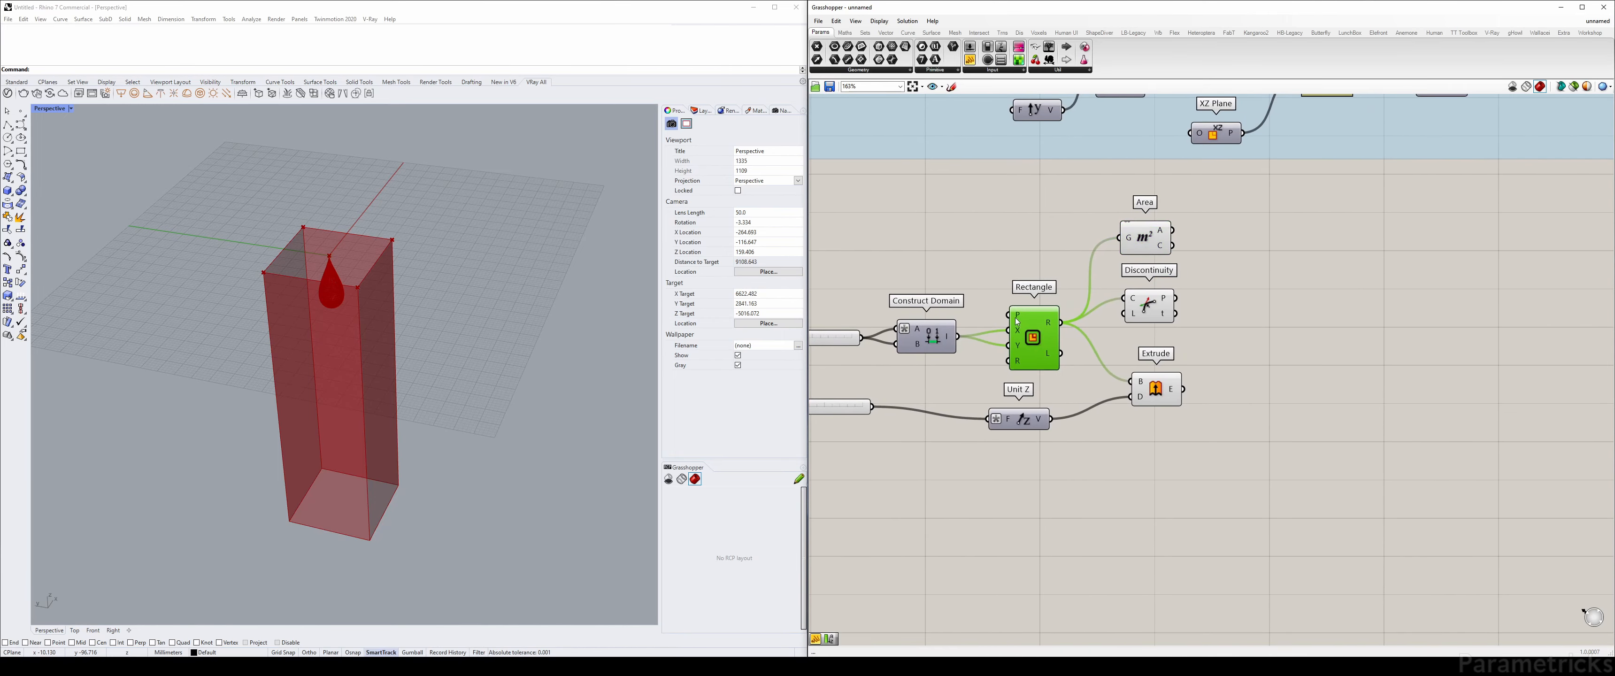
left_click(1148, 249)
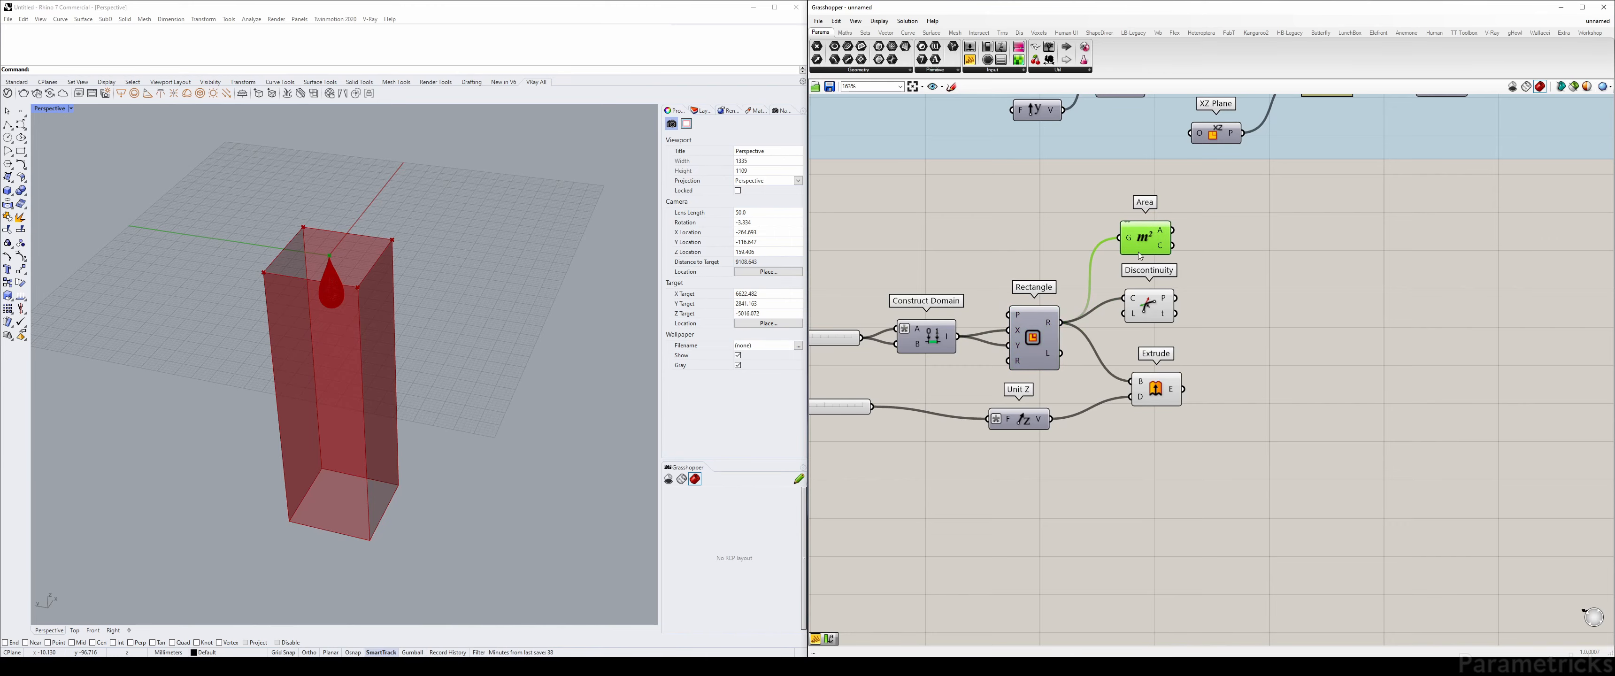
Add a two-point Line component after the Area and Discontinuity components
right_click_drag(1254, 277, 1169, 285)
left_click(1169, 285)
double_click(1170, 286)
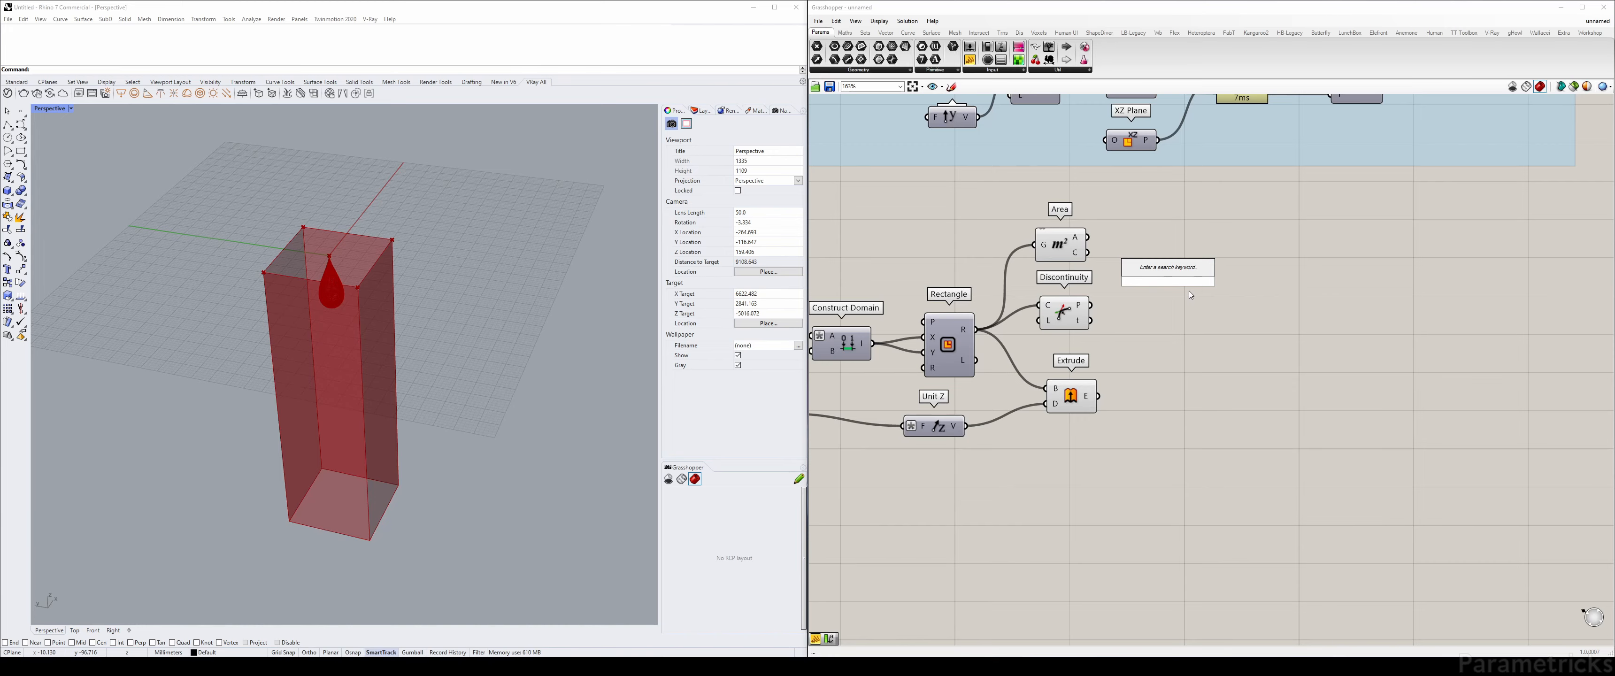
type("line")
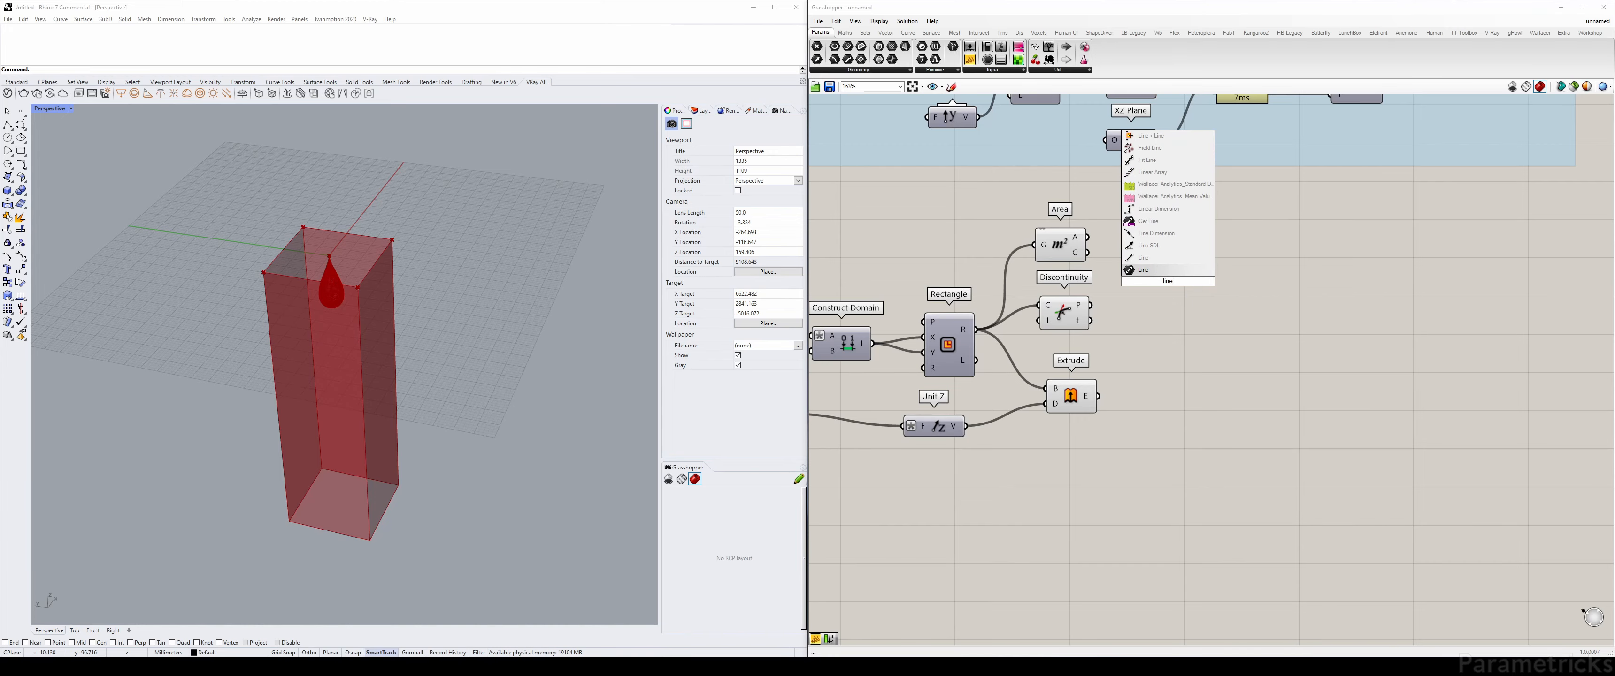
left_click(1142, 257)
scroll(1159, 276, "up", 2)
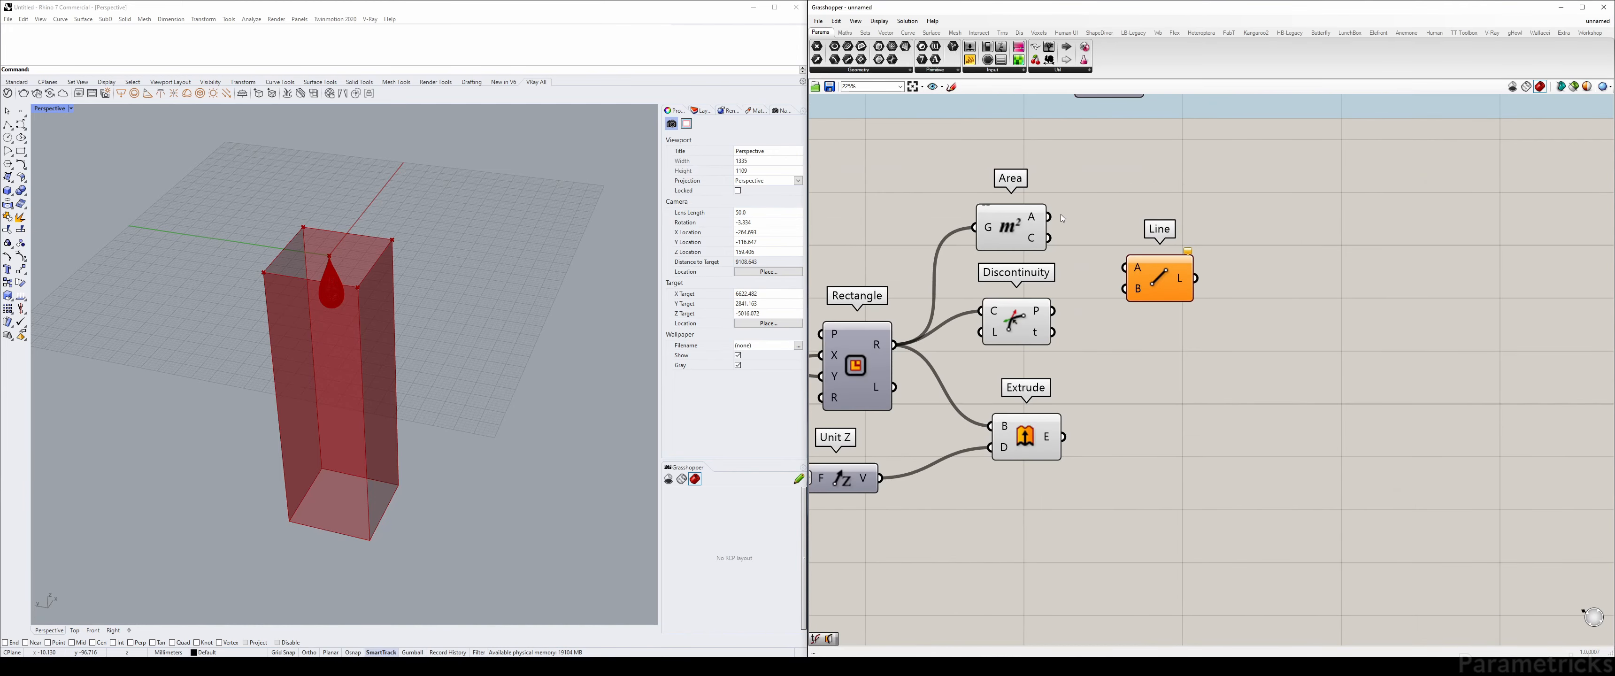
Connect the Area centroid to the Line's start input and the Discontinuity points to its end input
left_click_drag(1049, 238, 1126, 268)
left_click_drag(1053, 310, 1129, 289)
left_click(1163, 287)
right_click_drag(1266, 282, 1134, 247)
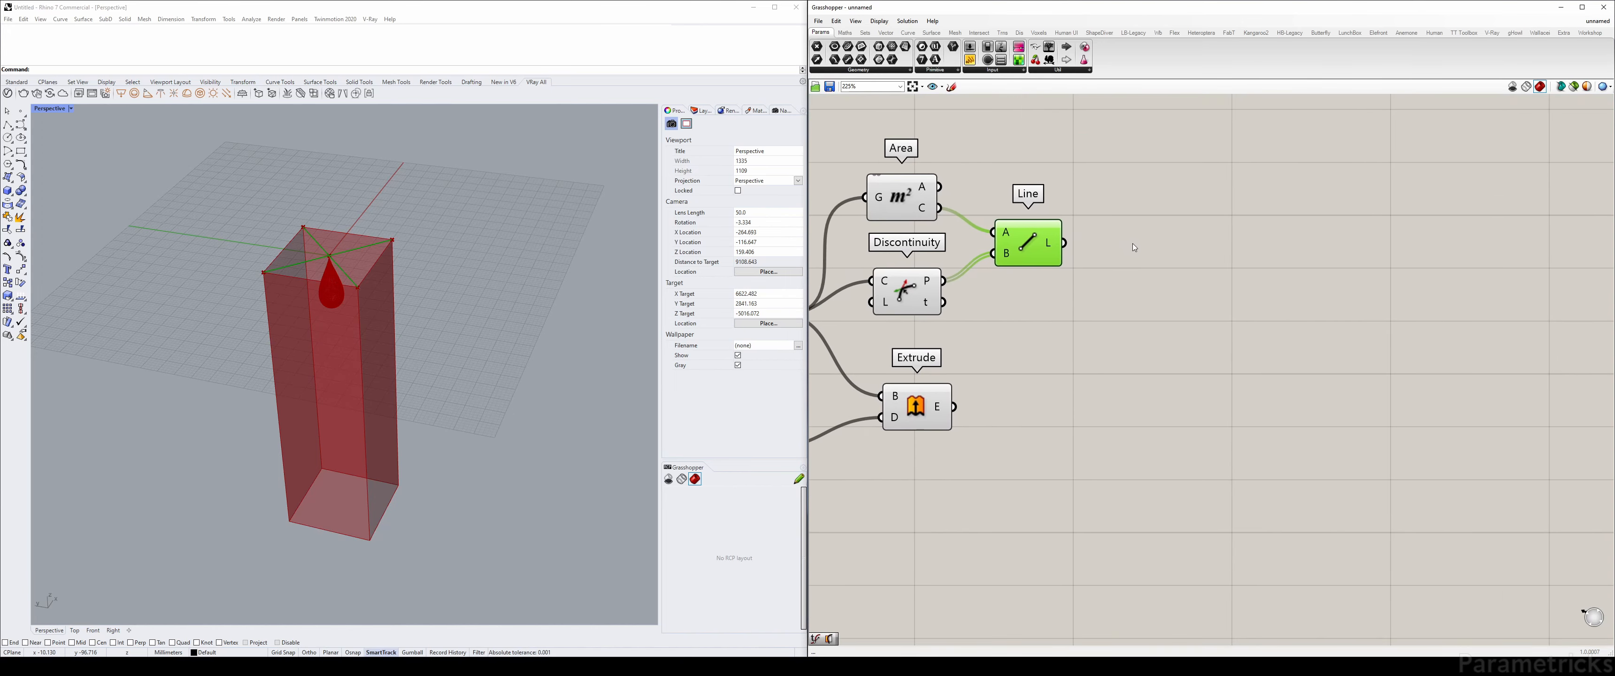
left_click(1153, 259)
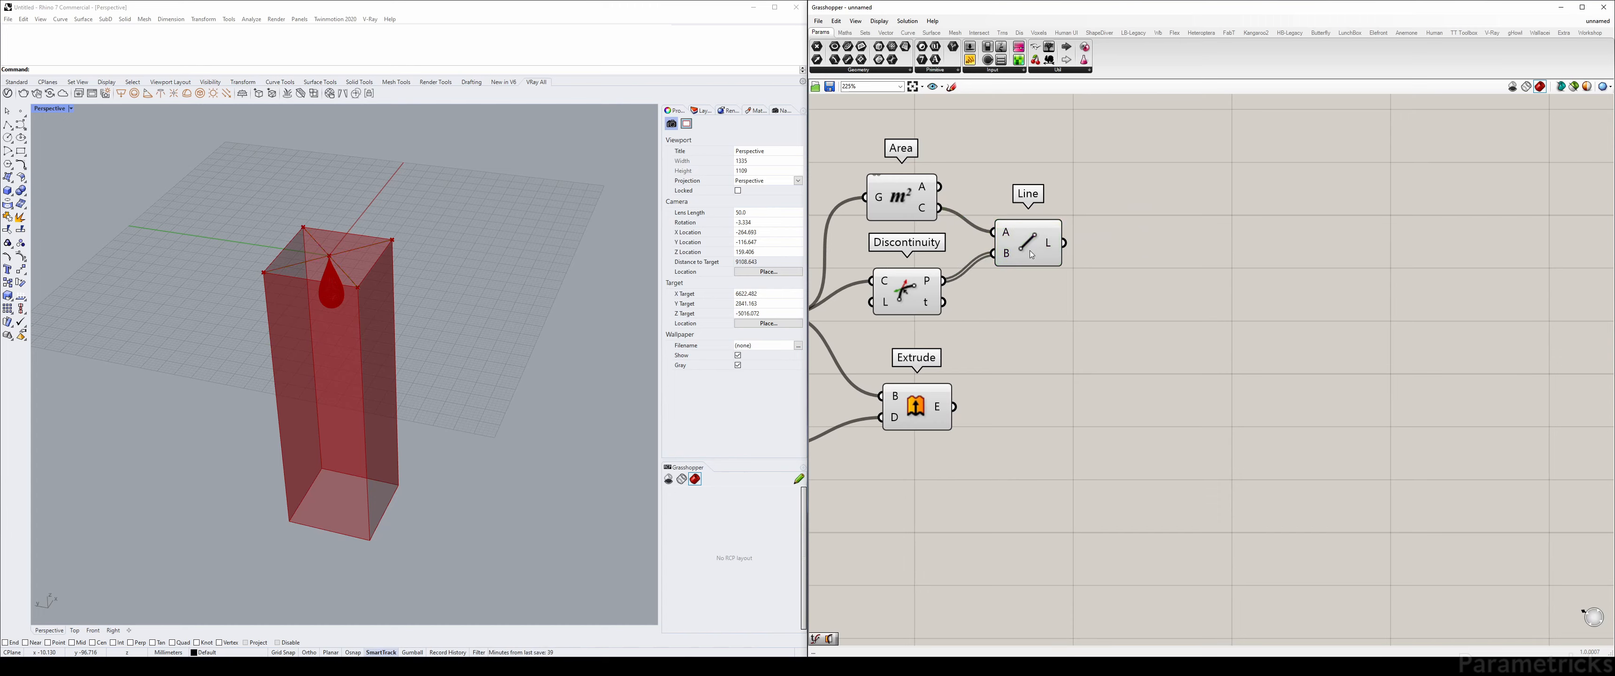
left_click(1026, 247)
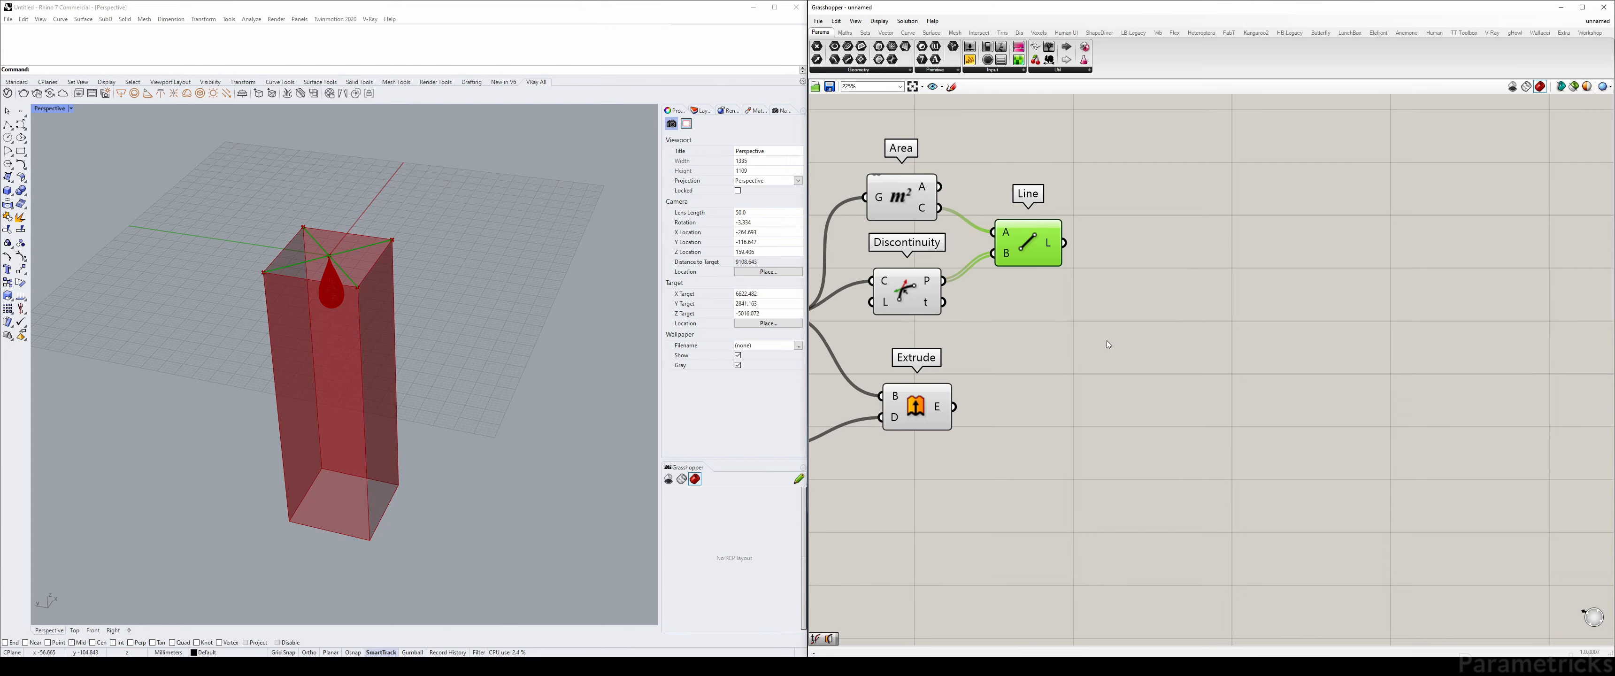
Add a Move component after the Line and connect the line output to its geometry input
double_click(1041, 341)
type("move")
key("Return")
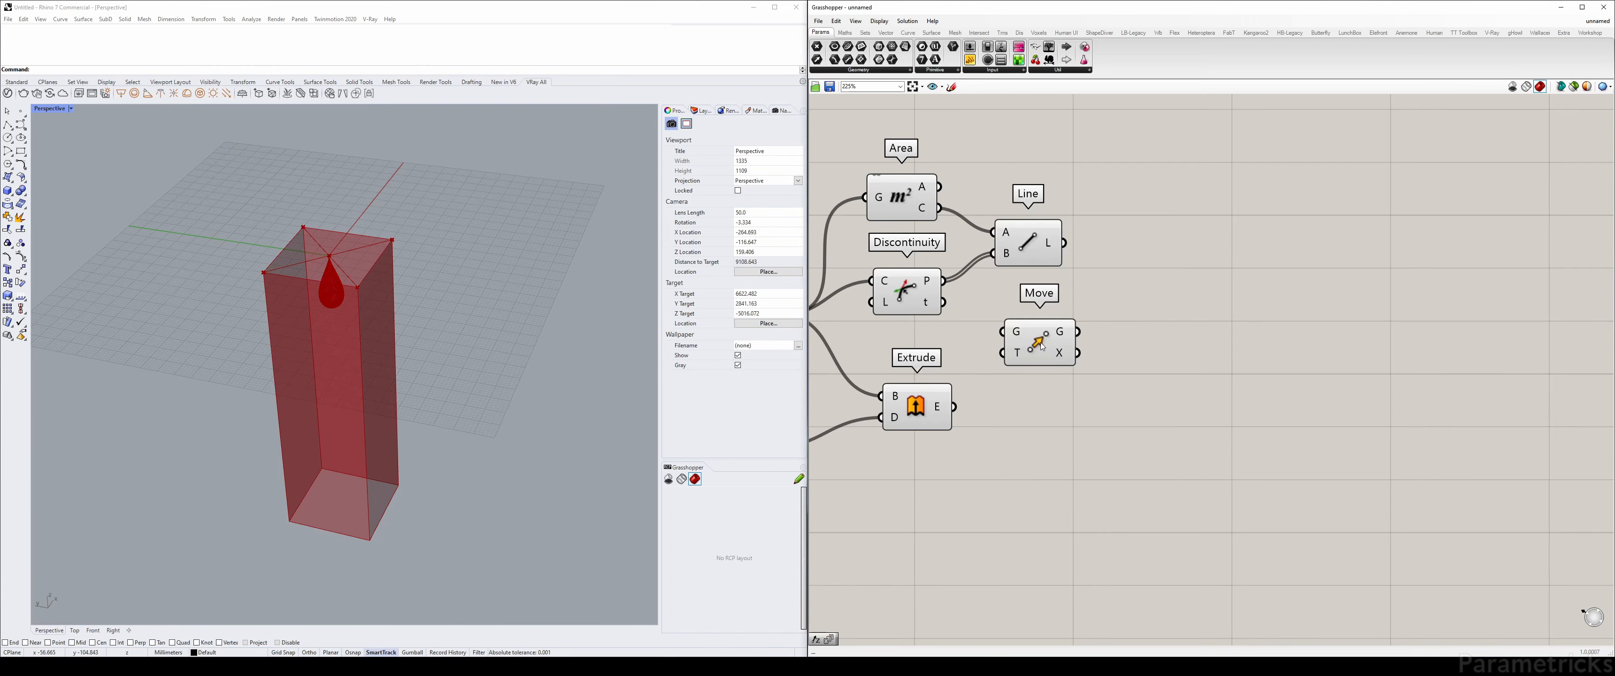
mouse_move(1064, 243)
left_mouse_down()
mouse_move(1003, 331)
mouse_move(1145, 305)
left_mouse_up()
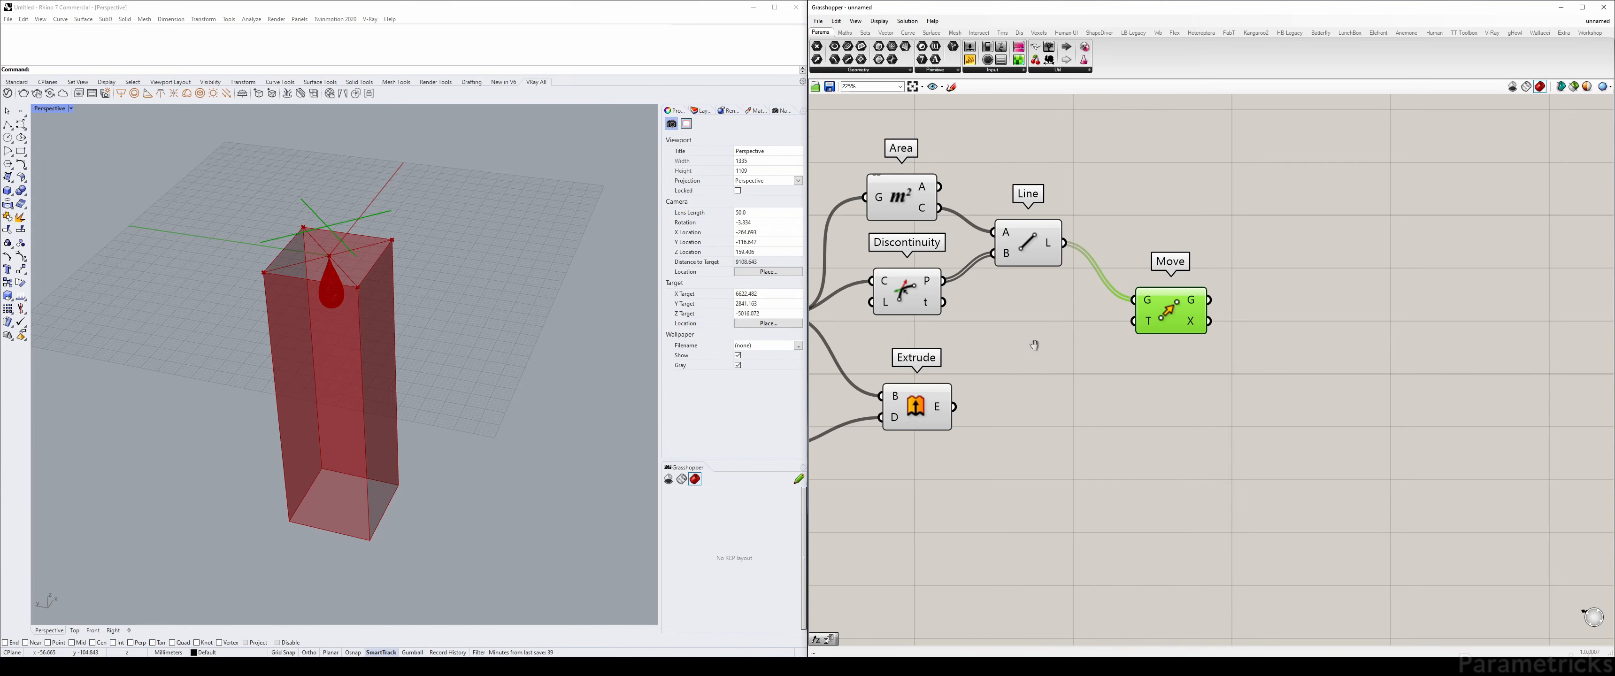
Connect the Unit Z vector output to the Move's motion input, shifting the lines to the extrusion's base
right_click_drag(809, 420, 932, 391)
scroll(932, 391, "down", 3)
left_click_drag(1178, 321, 914, 411)
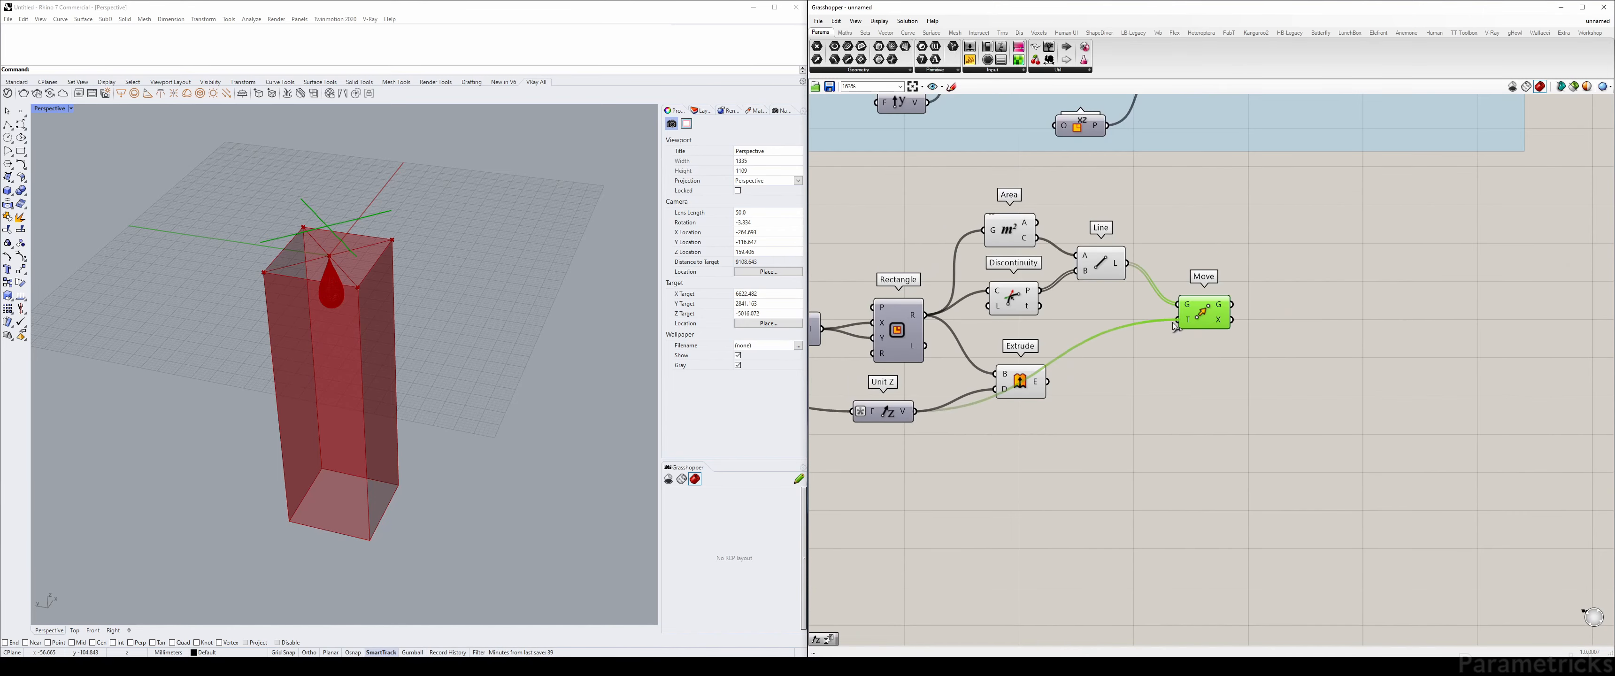
right_click_drag(940, 376, 1084, 336)
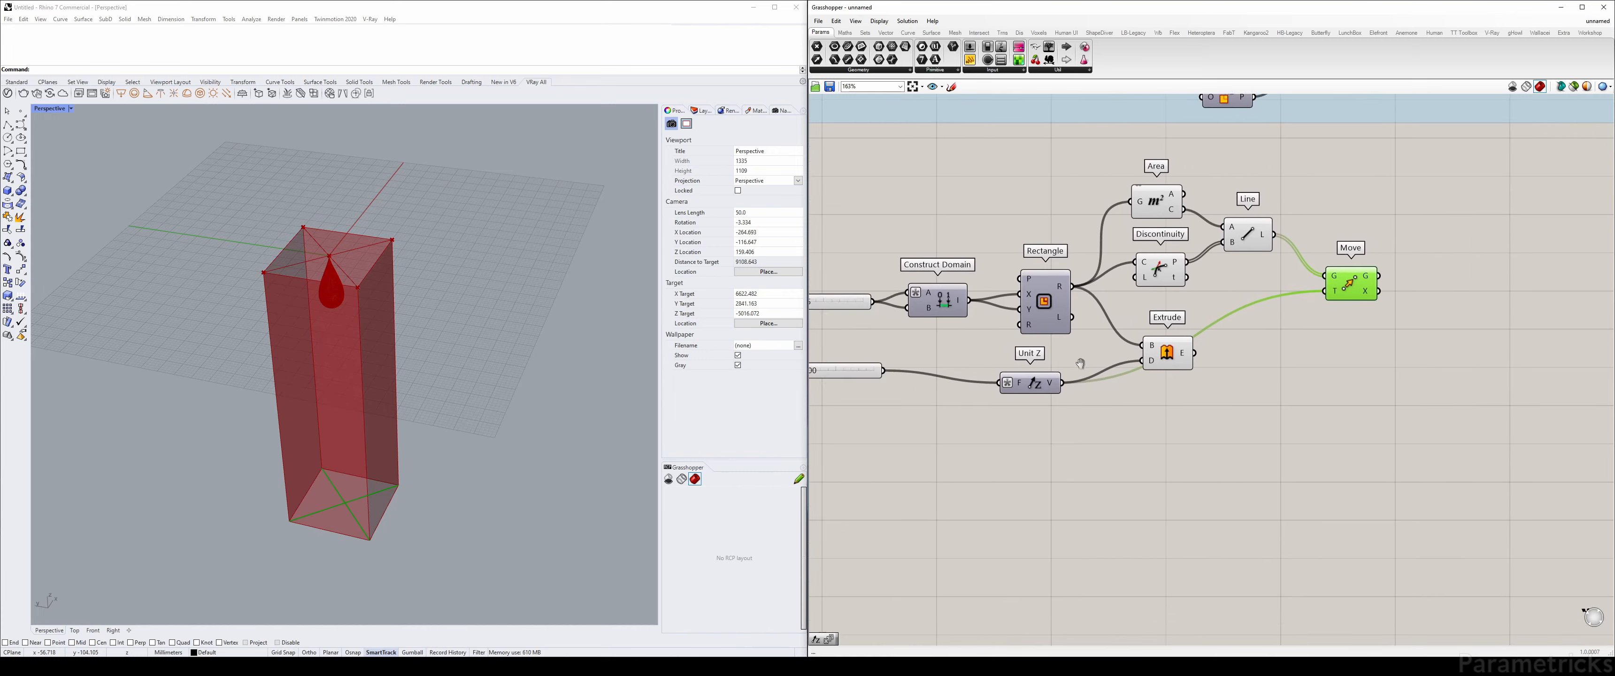
Add a Mesh Brep component on the empty canvas after the Move
right_click_drag(1483, 195, 1135, 276)
left_click(1065, 277)
double_click(1118, 276)
type("mesh")
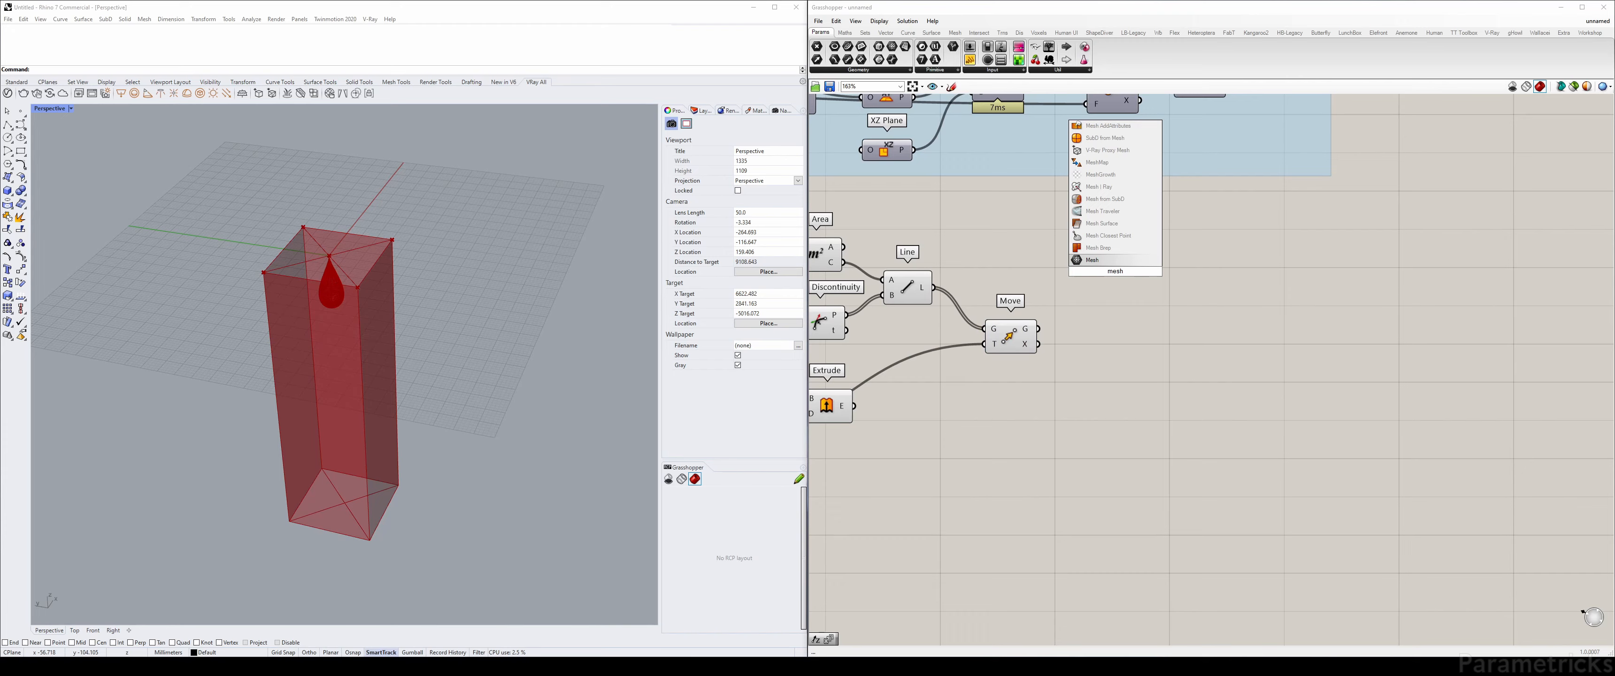
key("Up")
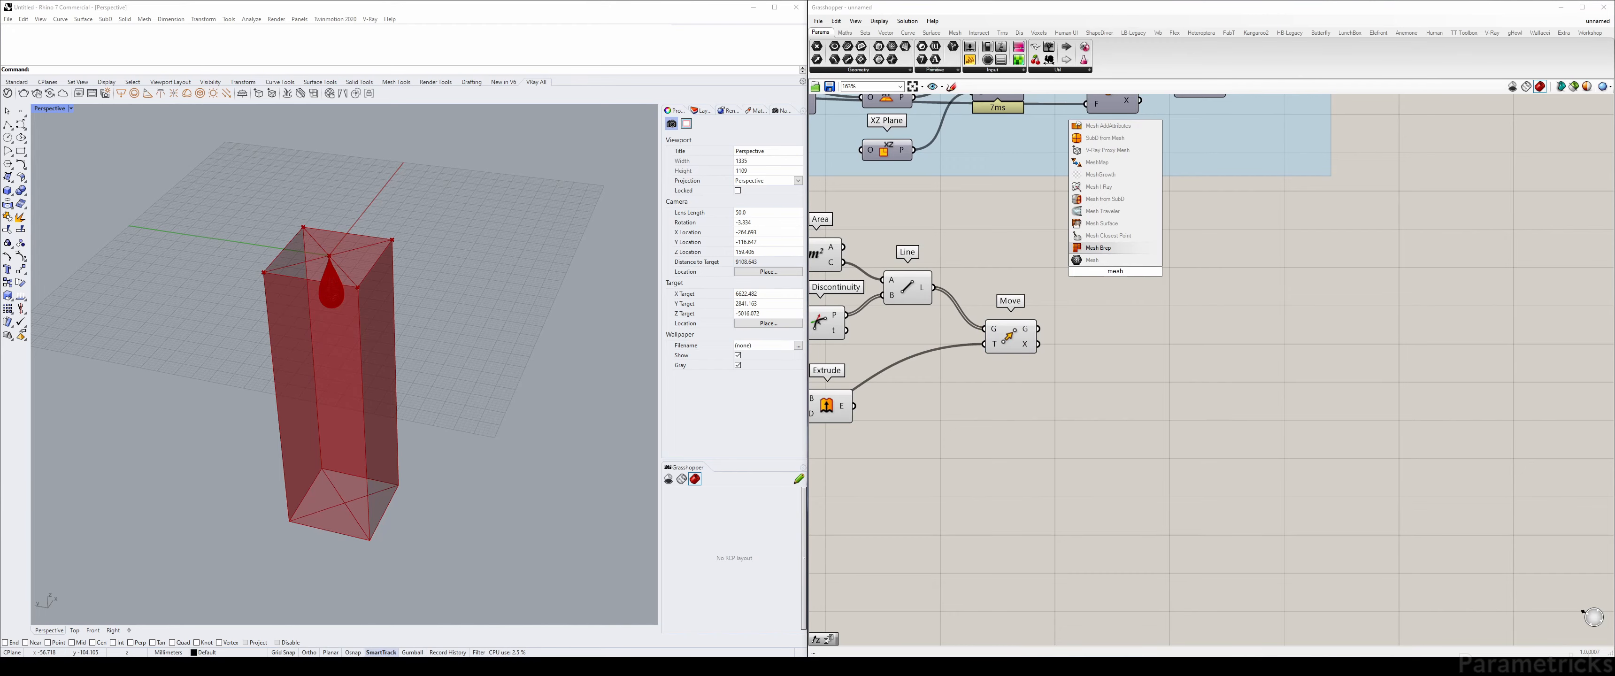
key("Up")
key("Up")
key("Down")
key("Down")
key("Return")
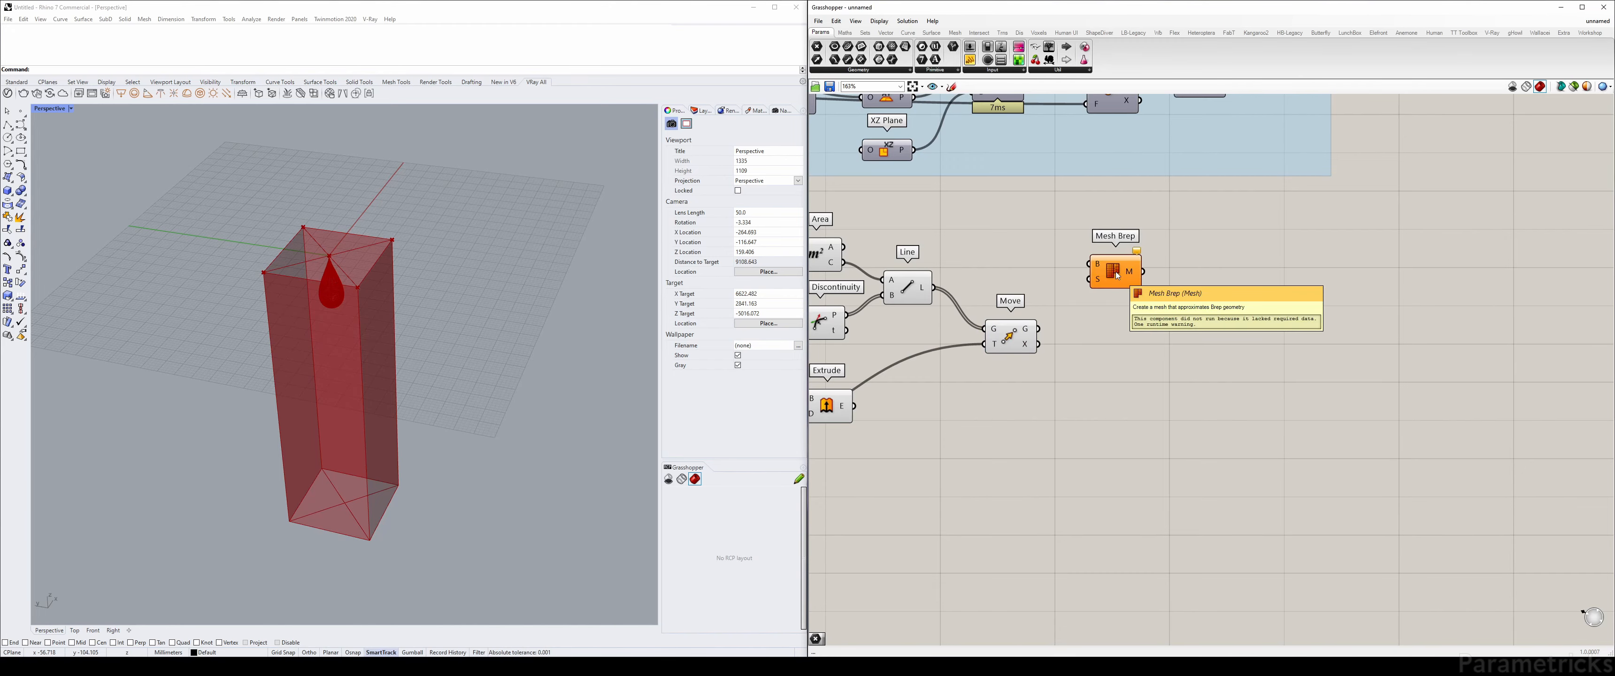
Connect the Extrude output to the Mesh Brep's brep input and place Mesh Brep level with the Extrude
right_click_drag(835, 330, 893, 329)
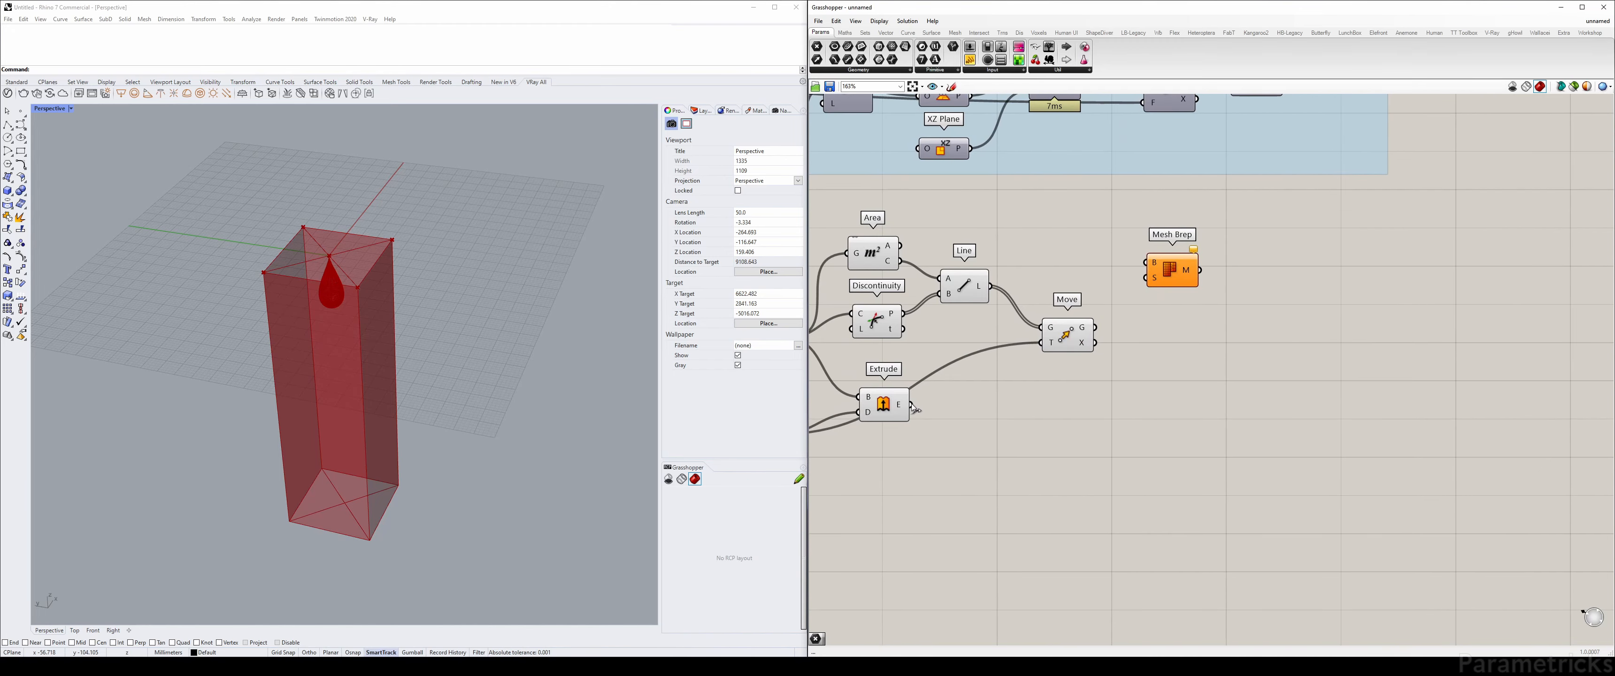
left_click_drag(910, 404, 877, 386)
left_click(1003, 427)
Turn off the preview of the Extrude, Discontinuity and Area components
left_click(873, 392)
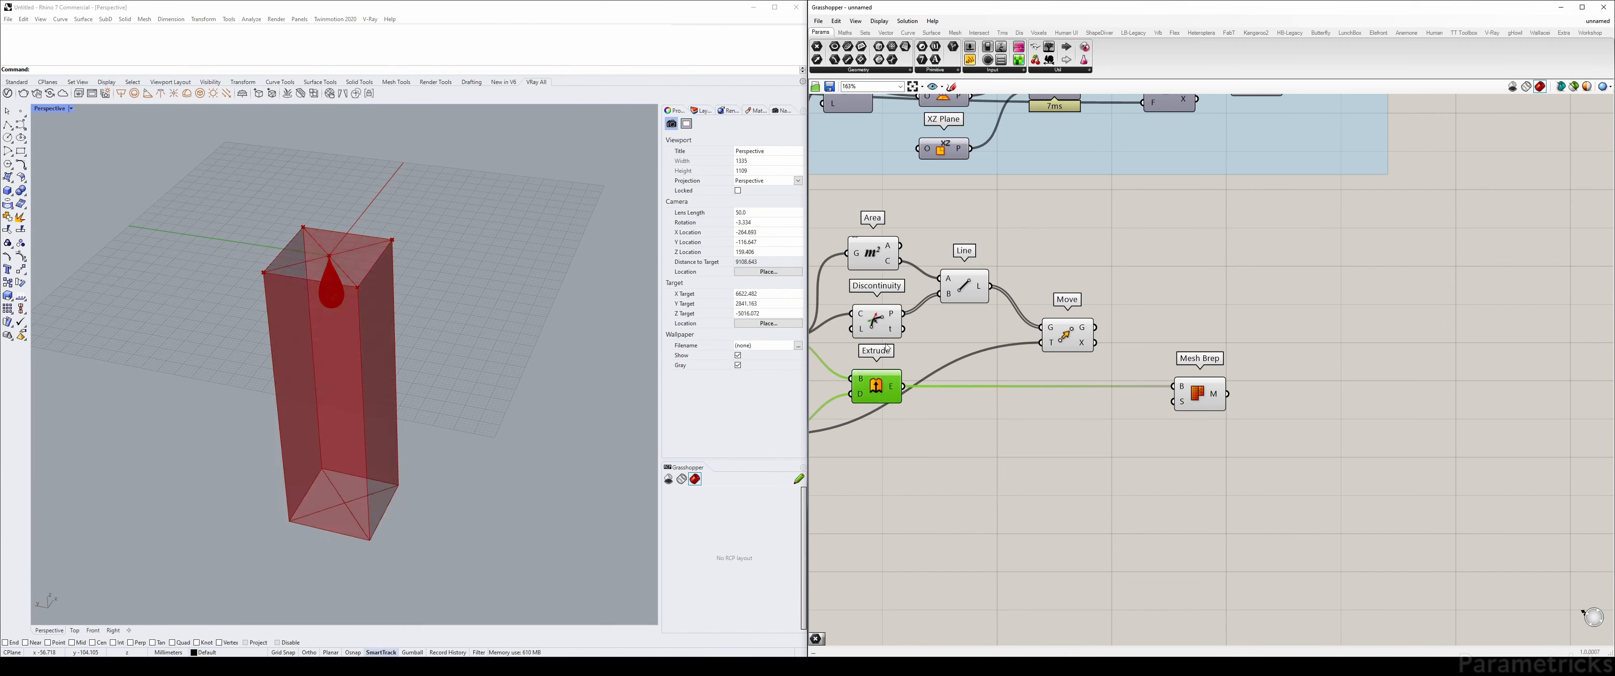
left_click(876, 321)
left_click(873, 254)
left_click(969, 287)
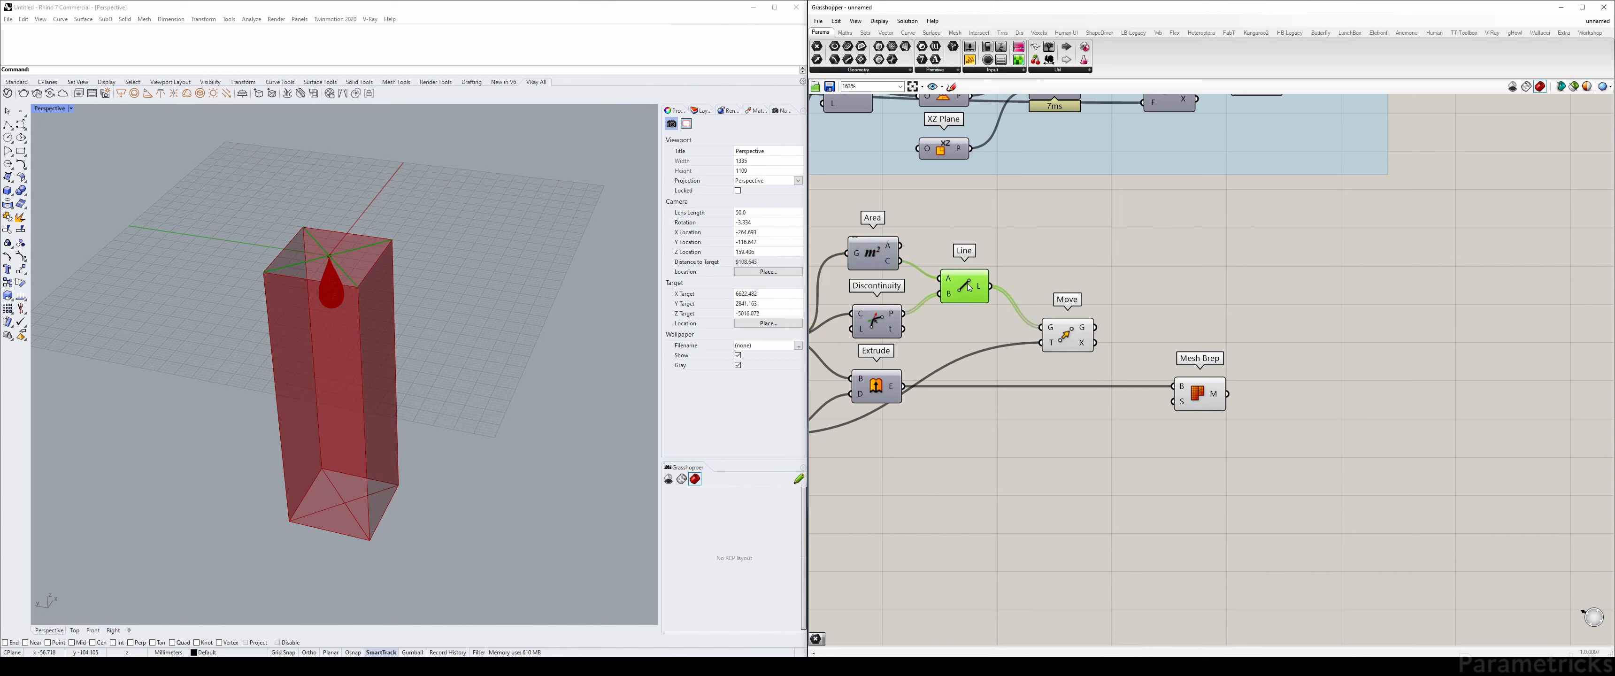
left_click(1137, 214)
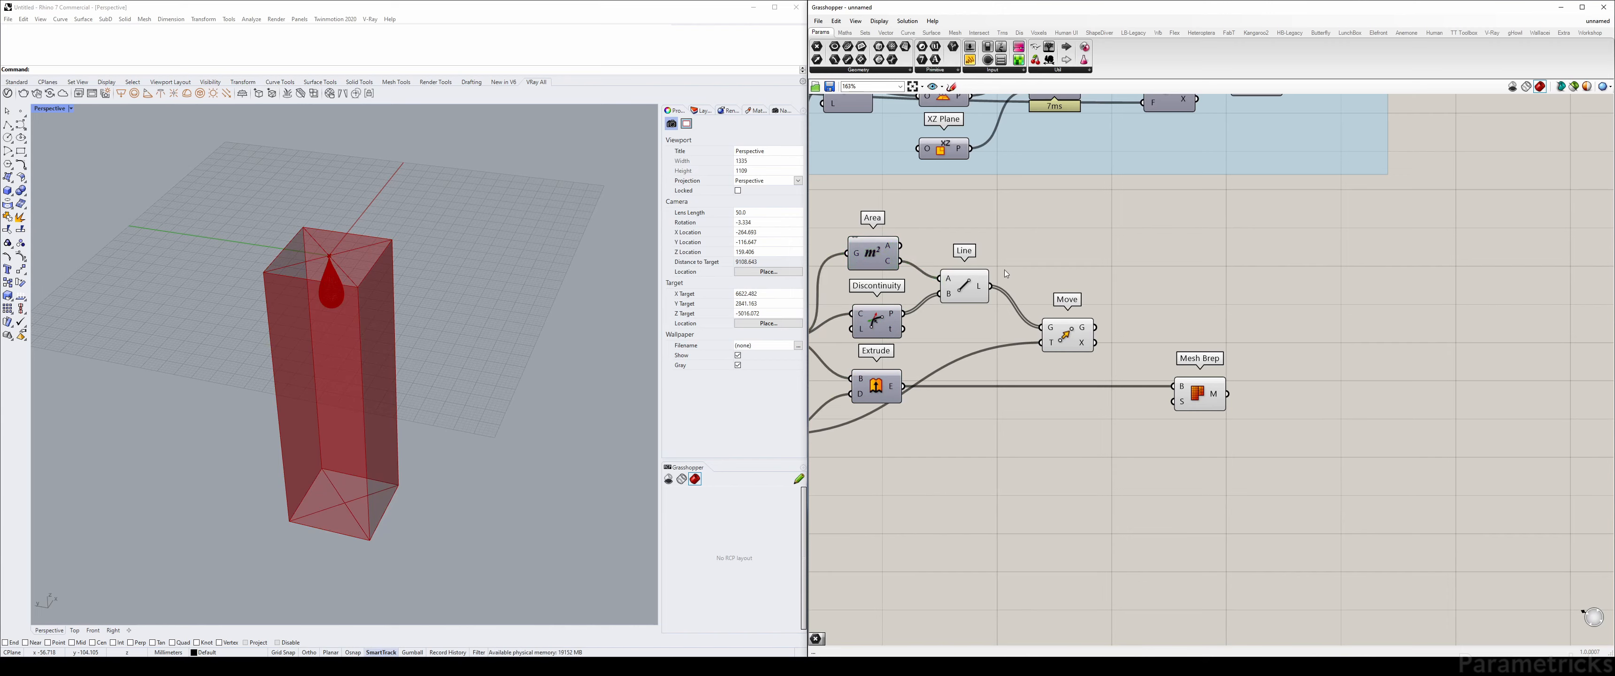
Add a Mesh Pipe component and place it above the Mesh Brep component
left_click(966, 285)
left_click(1067, 336)
double_click(1104, 237)
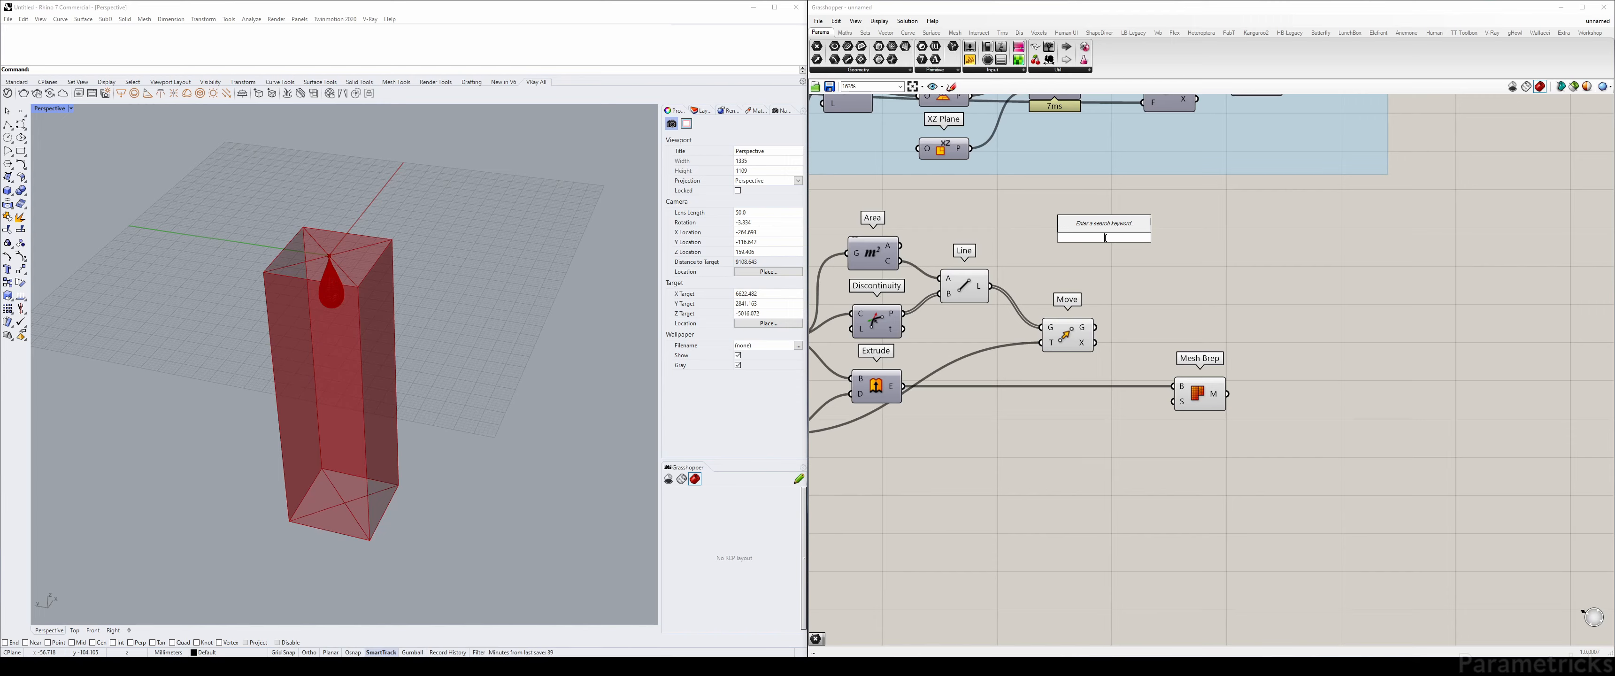
type("mesh pipe")
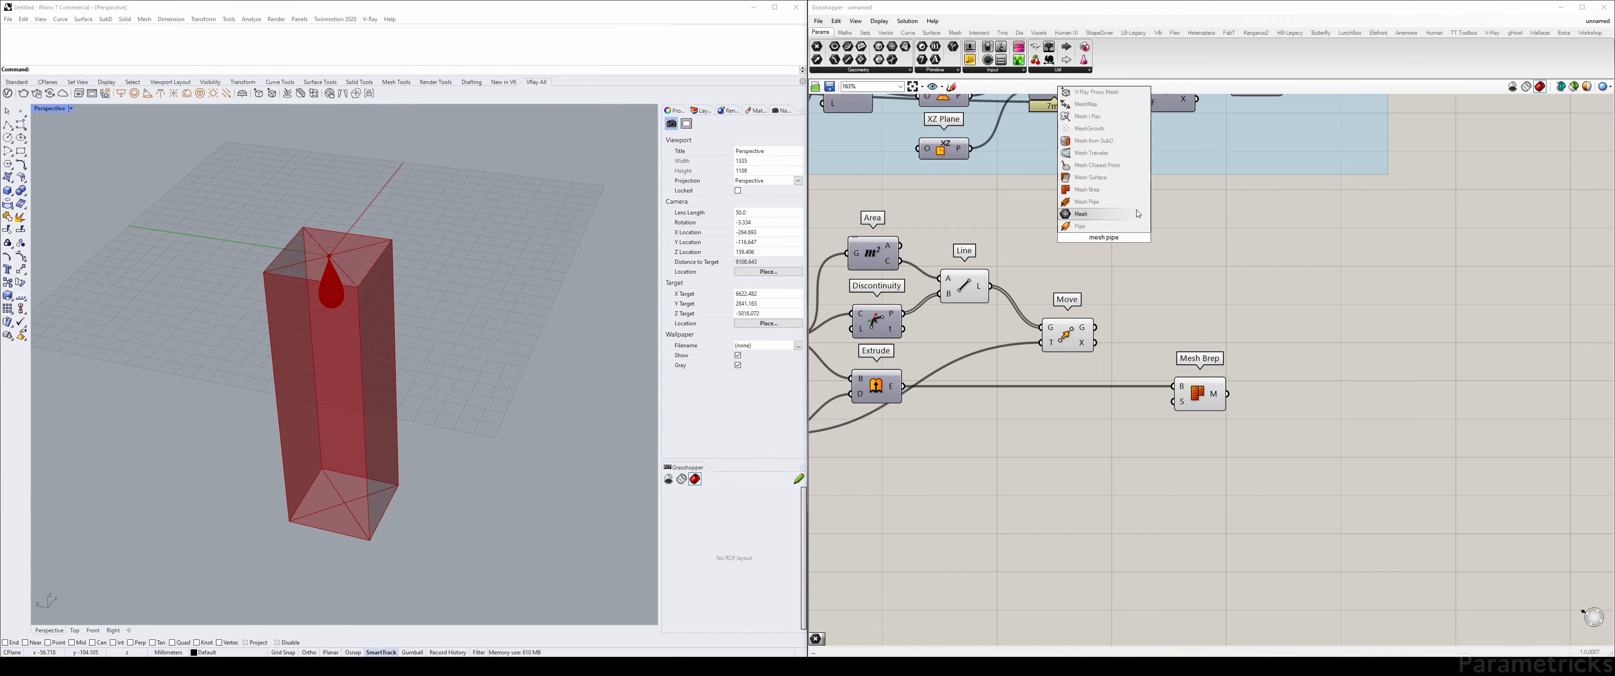
left_click(1097, 209)
left_click_drag(1094, 223, 1184, 257)
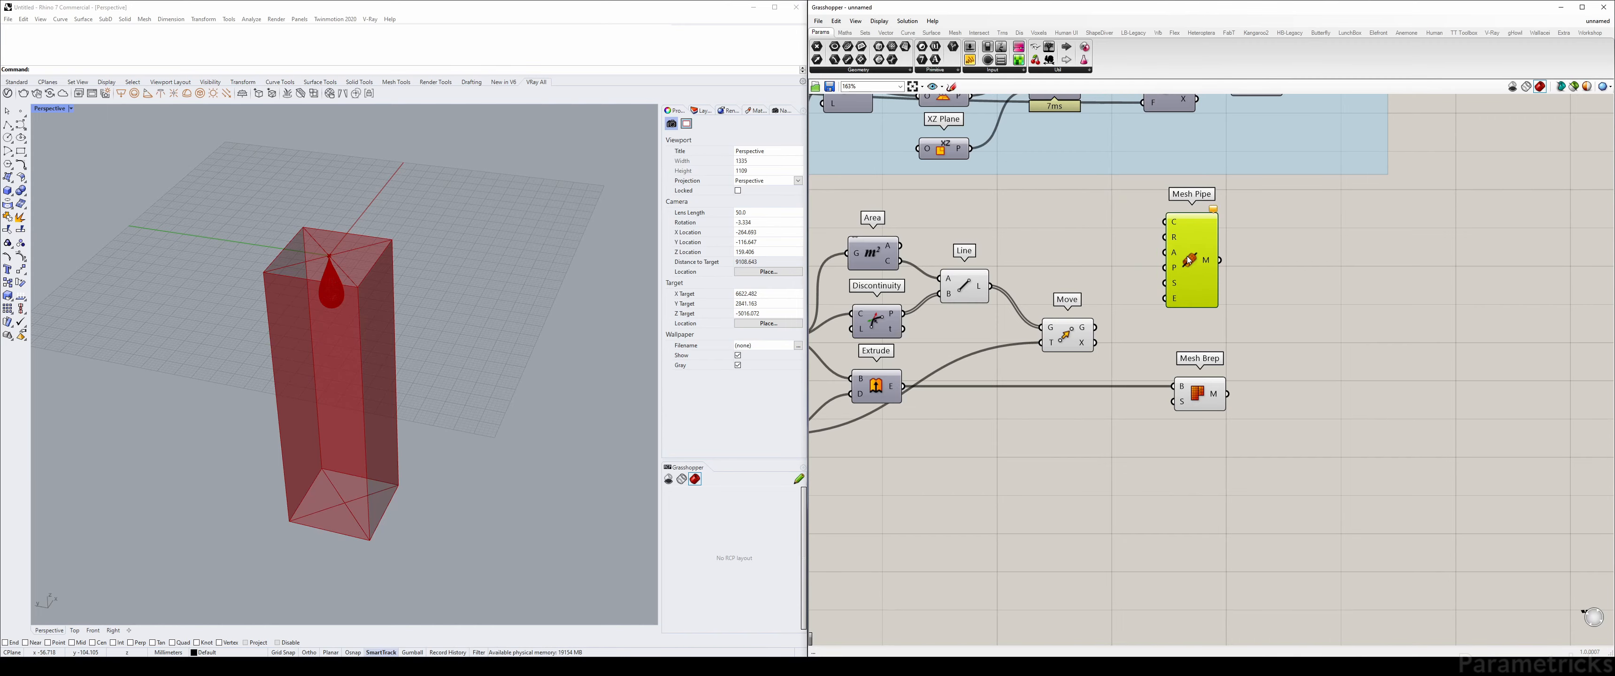
Look up where the Mesh Pipe component sits among the Mesh primitive components
right_click(1185, 255)
left_click(1142, 252)
left_click(1194, 265, "ctrl+alt")
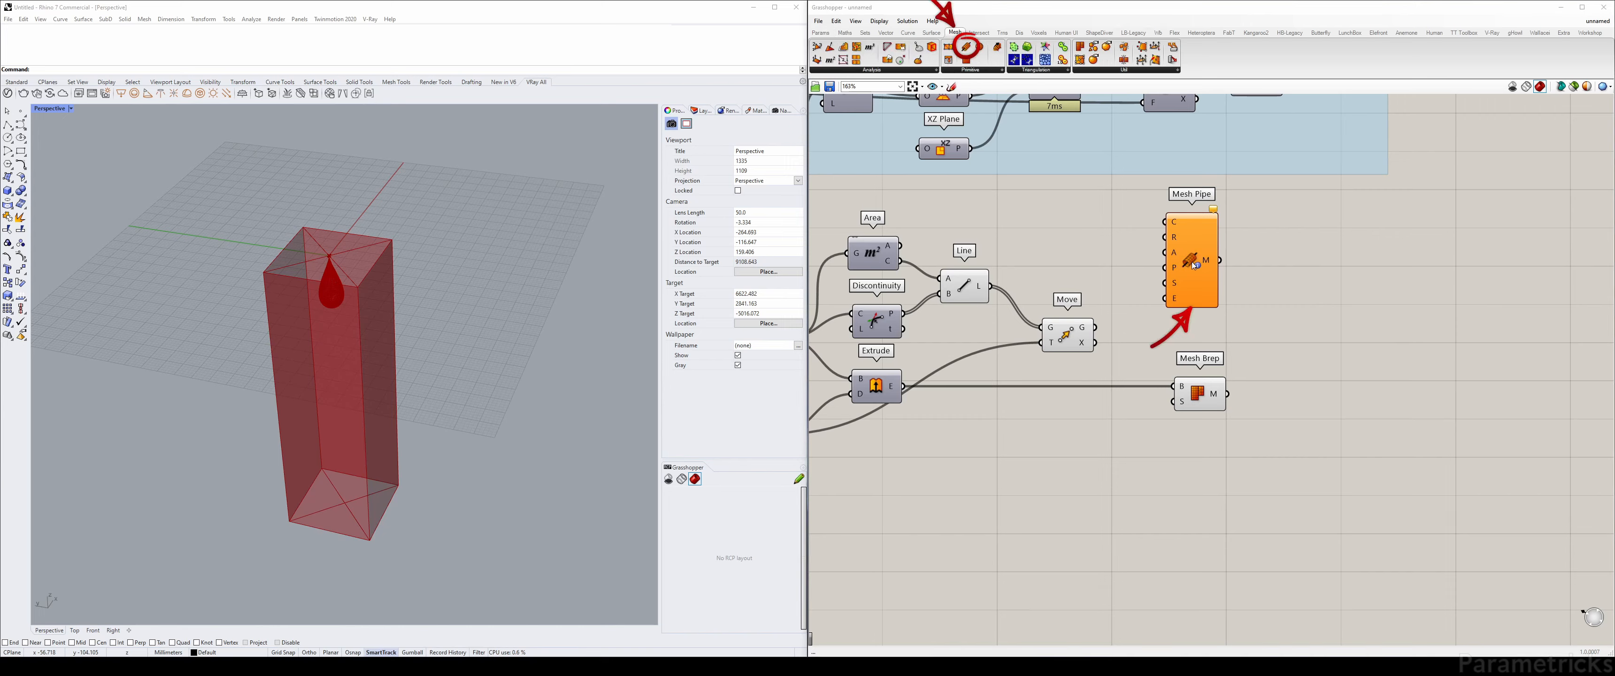
left_click(982, 71)
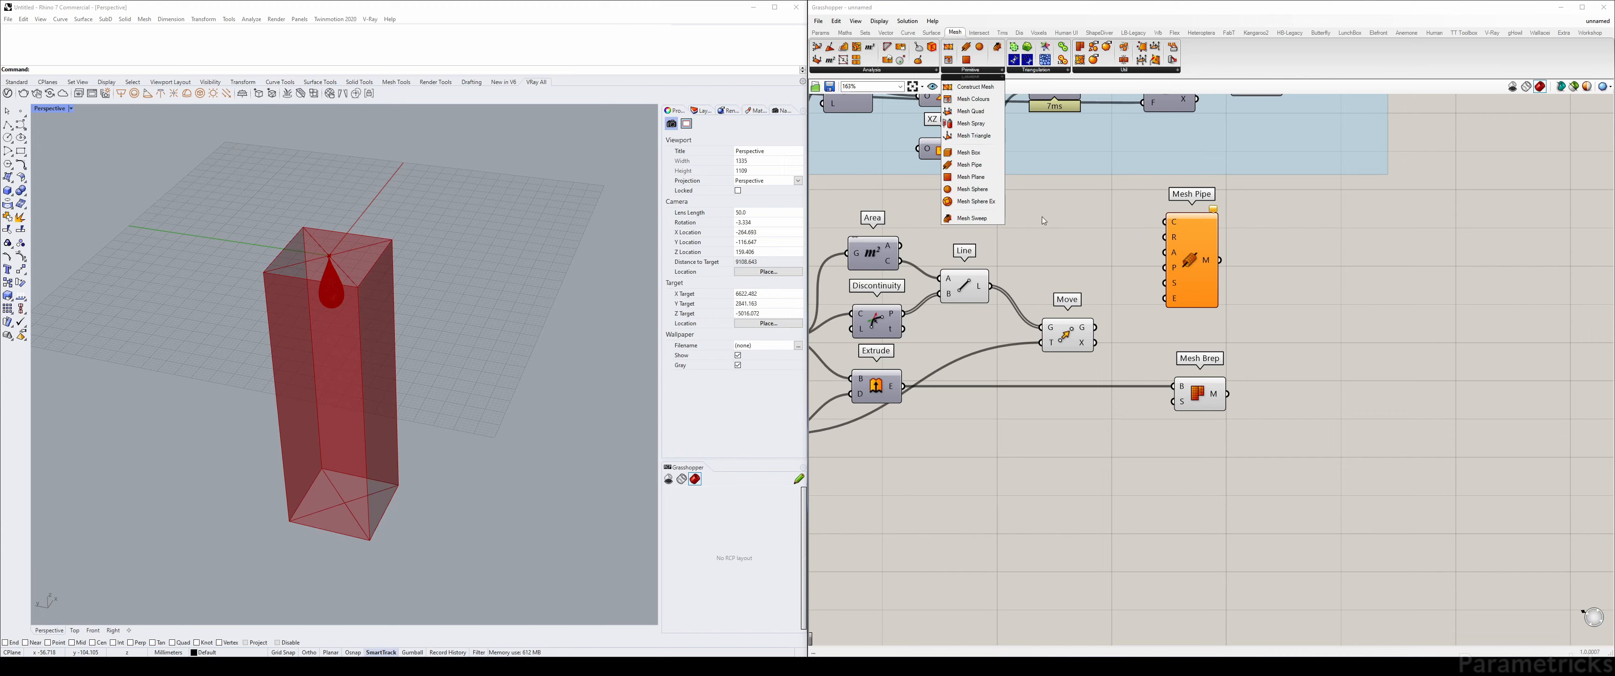
left_click(1084, 233)
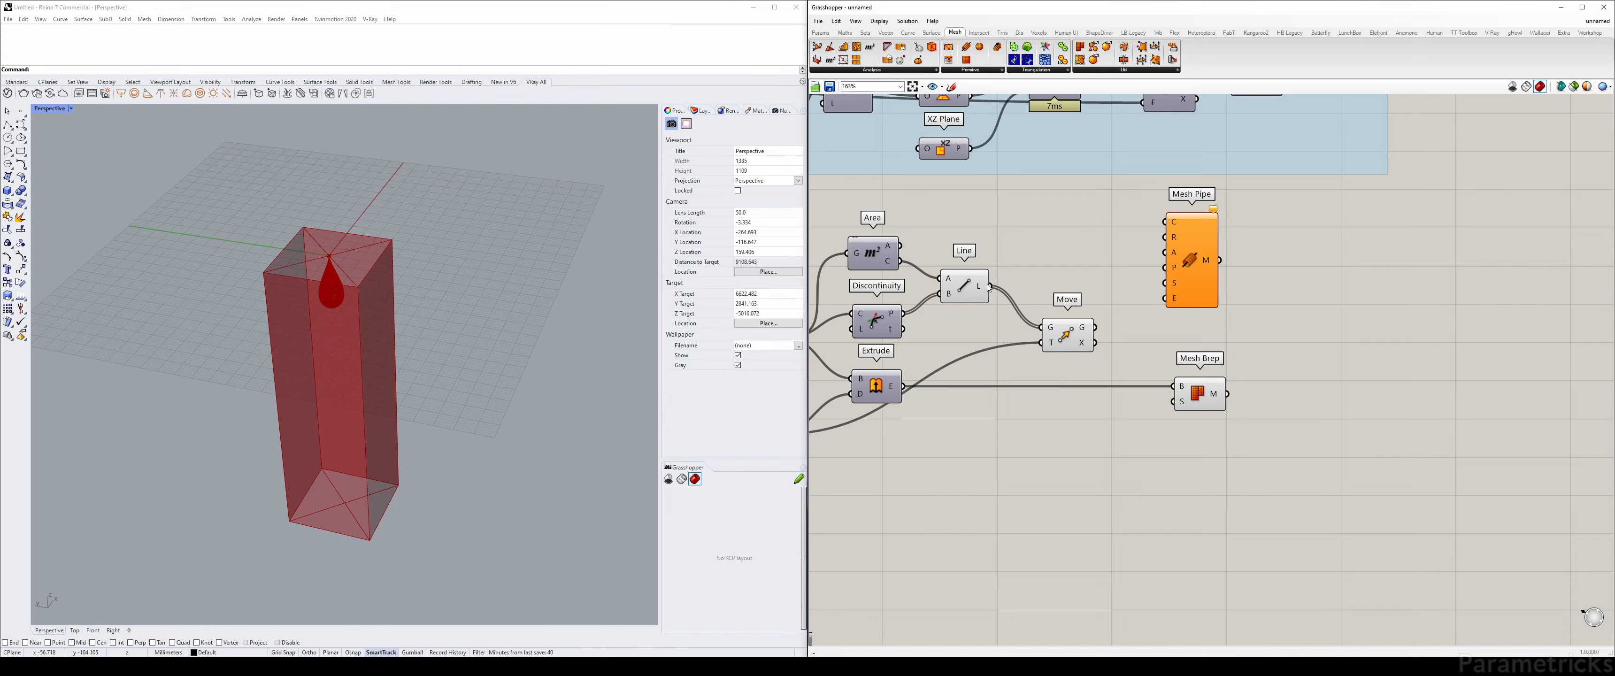
Connect the Line output and the Move geometry output to Mesh Pipe's curve input and shift Mesh Pipe aside
left_click_drag(989, 287, 1165, 222)
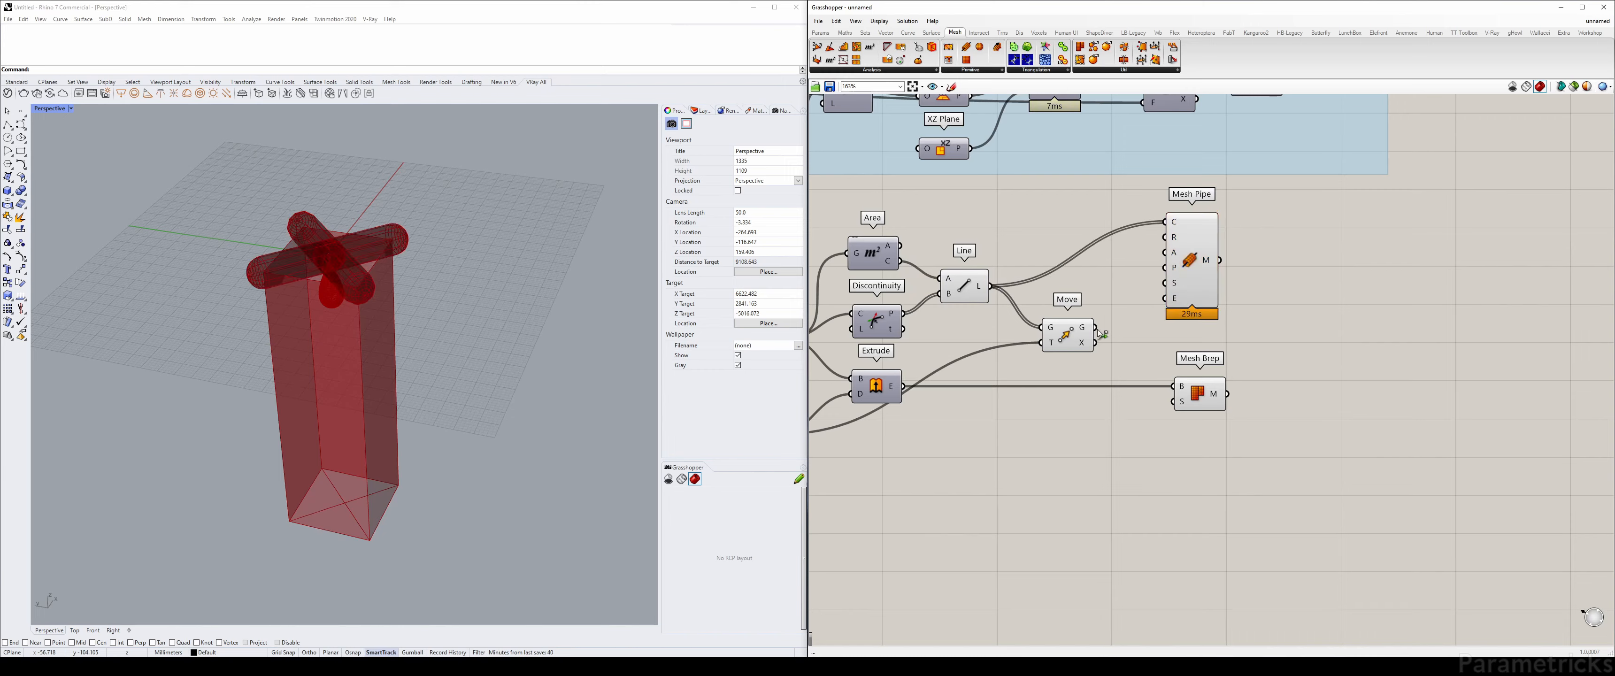
left_click_drag(1097, 329, 1164, 222, "shift")
left_click_drag(1191, 276, 1241, 284)
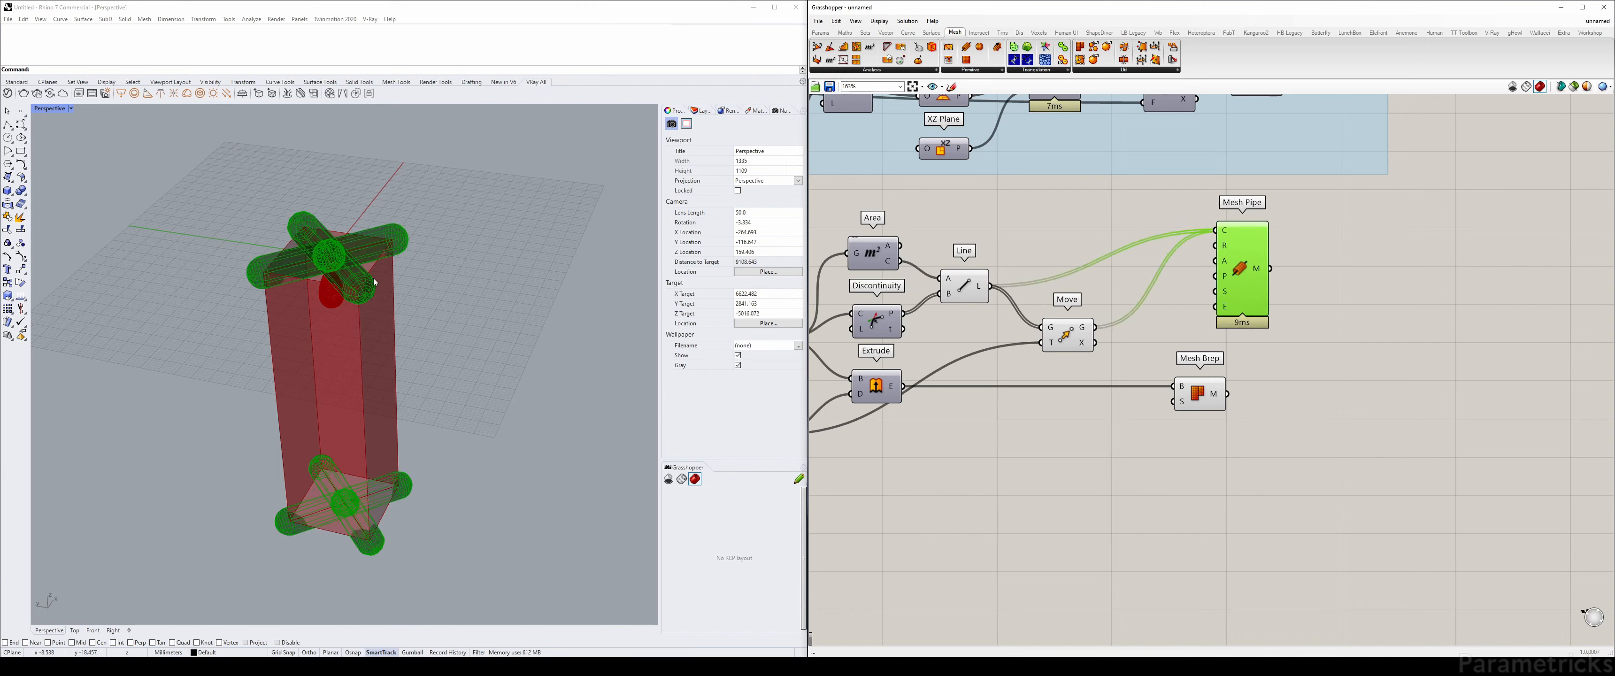
Add a number slider with the value 0.01 and connect it to Mesh Pipe's radius input
double_click(1023, 223)
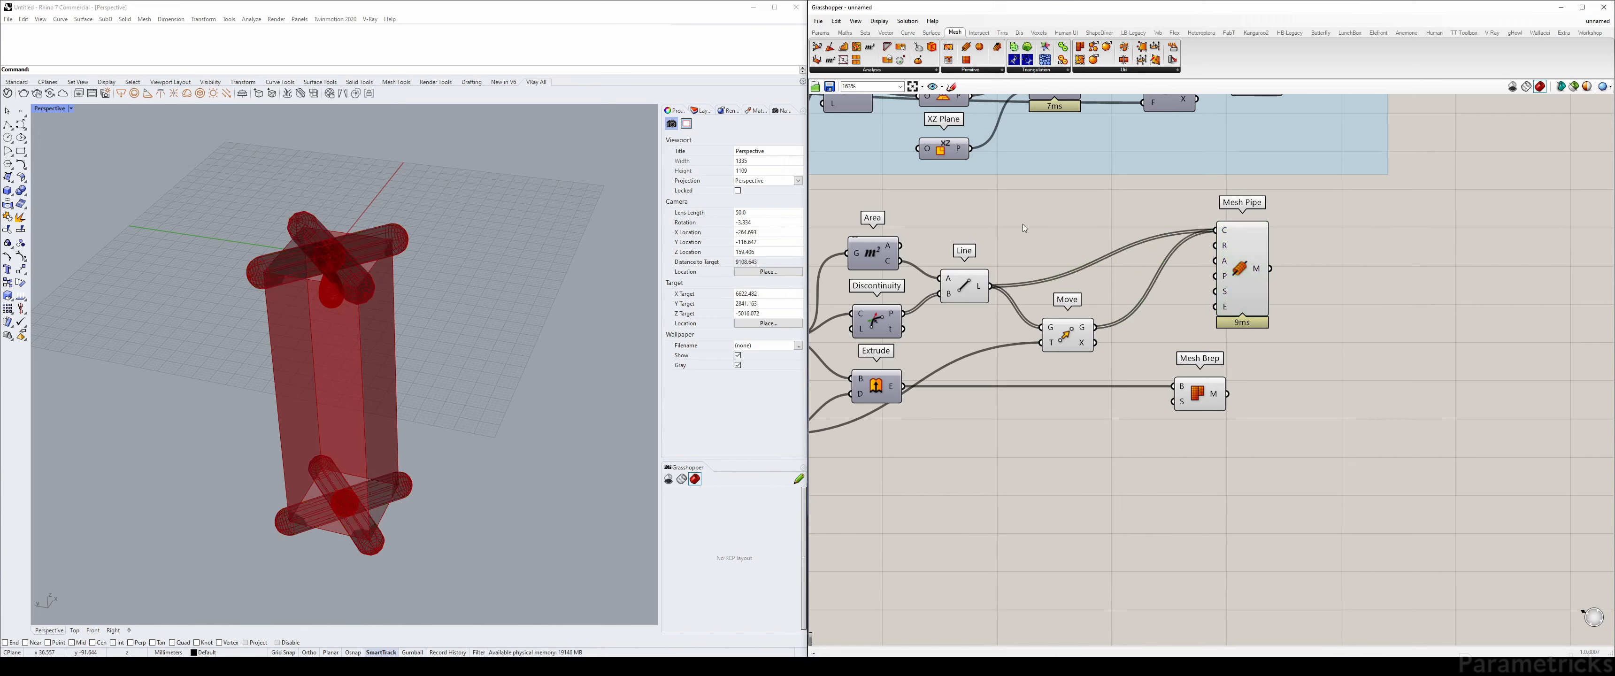
type("0")
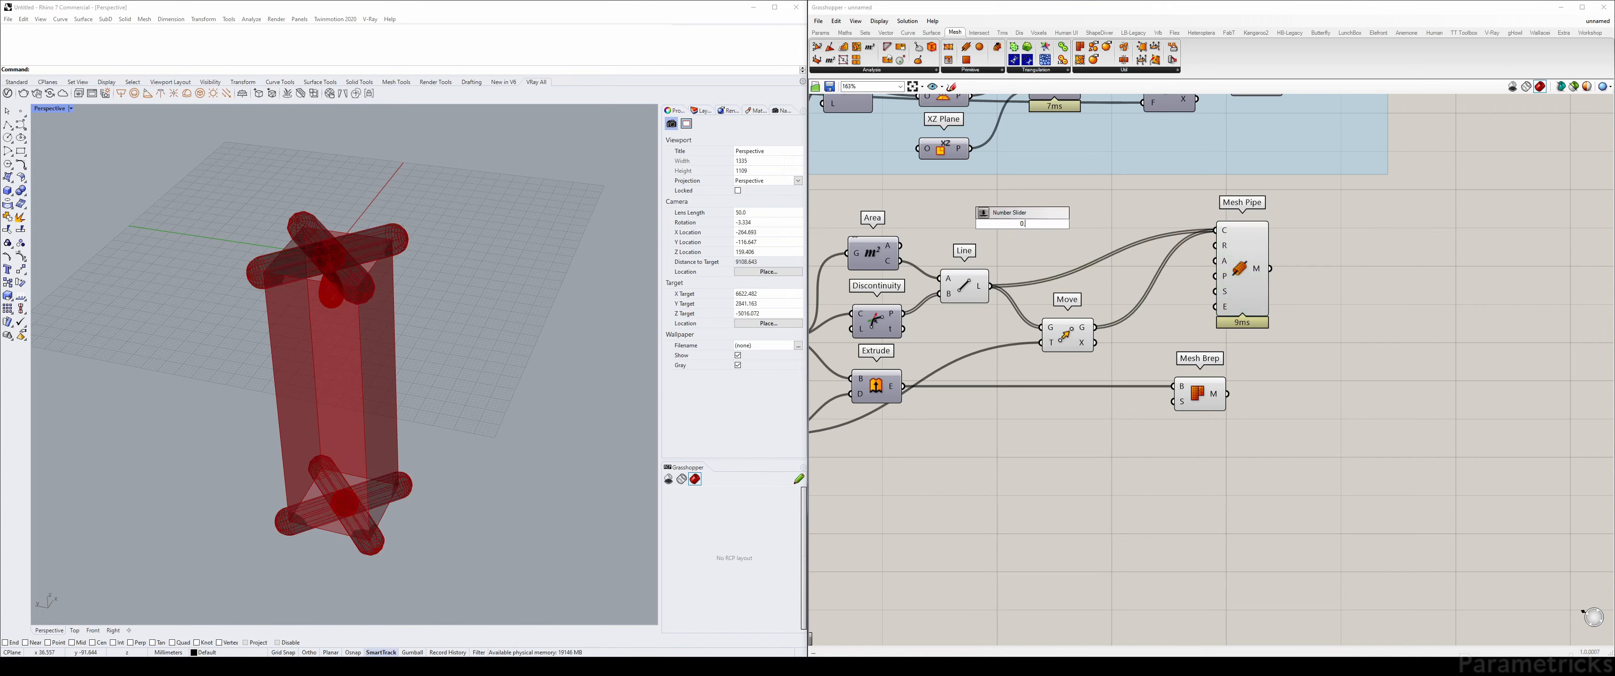
type(".01<0")
key("Return")
left_click_drag(1077, 228, 902, 201)
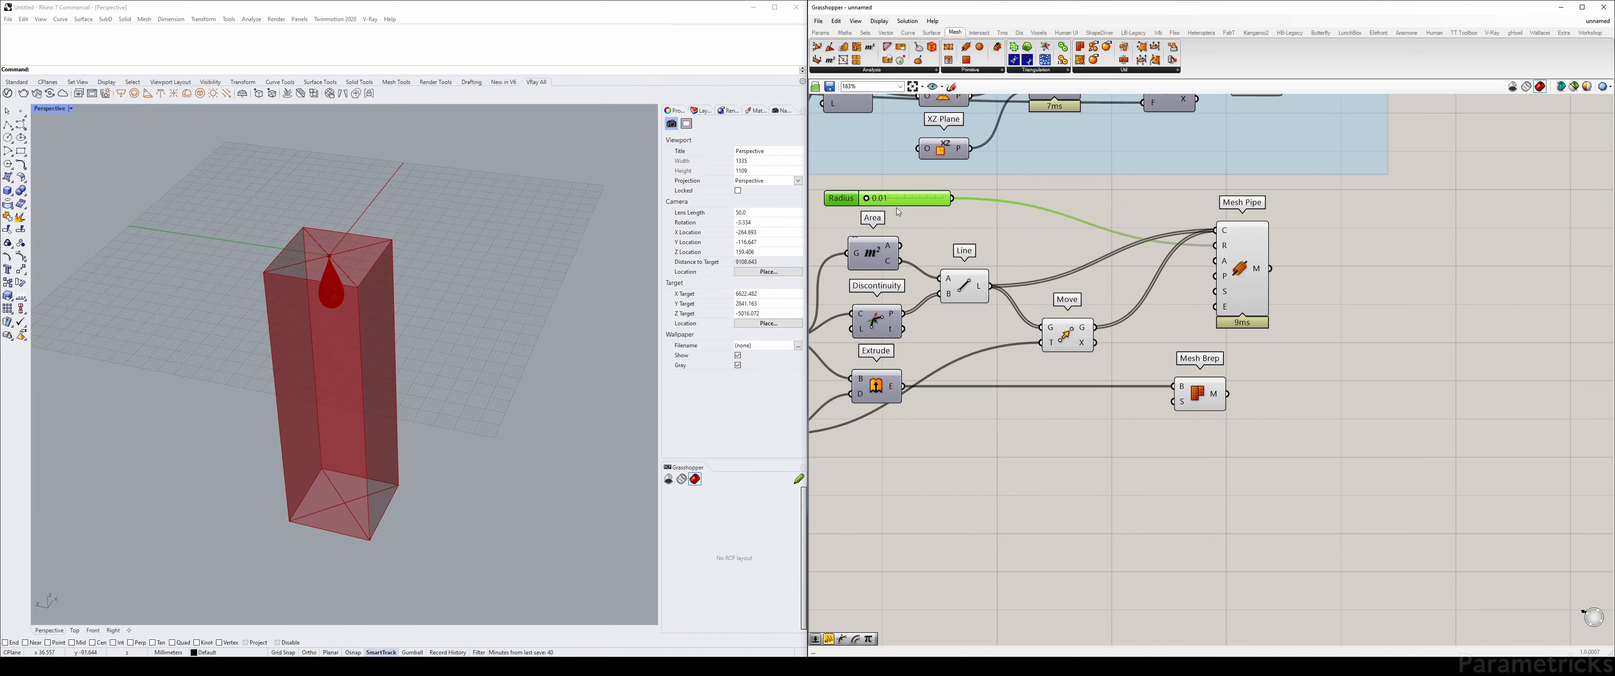
Move the Radius slider over to the other sliders at the start of the lamp definition
right_click_drag(906, 202, 1166, 210)
left_click_drag(1171, 210, 889, 270)
right_click_drag(889, 270, 1061, 261)
left_click_drag(1061, 261, 927, 286)
Check the pipes on the model and set the Radius slider to 0.10
scroll(260, 265, "up", 2)
scroll(338, 286, "down", 5)
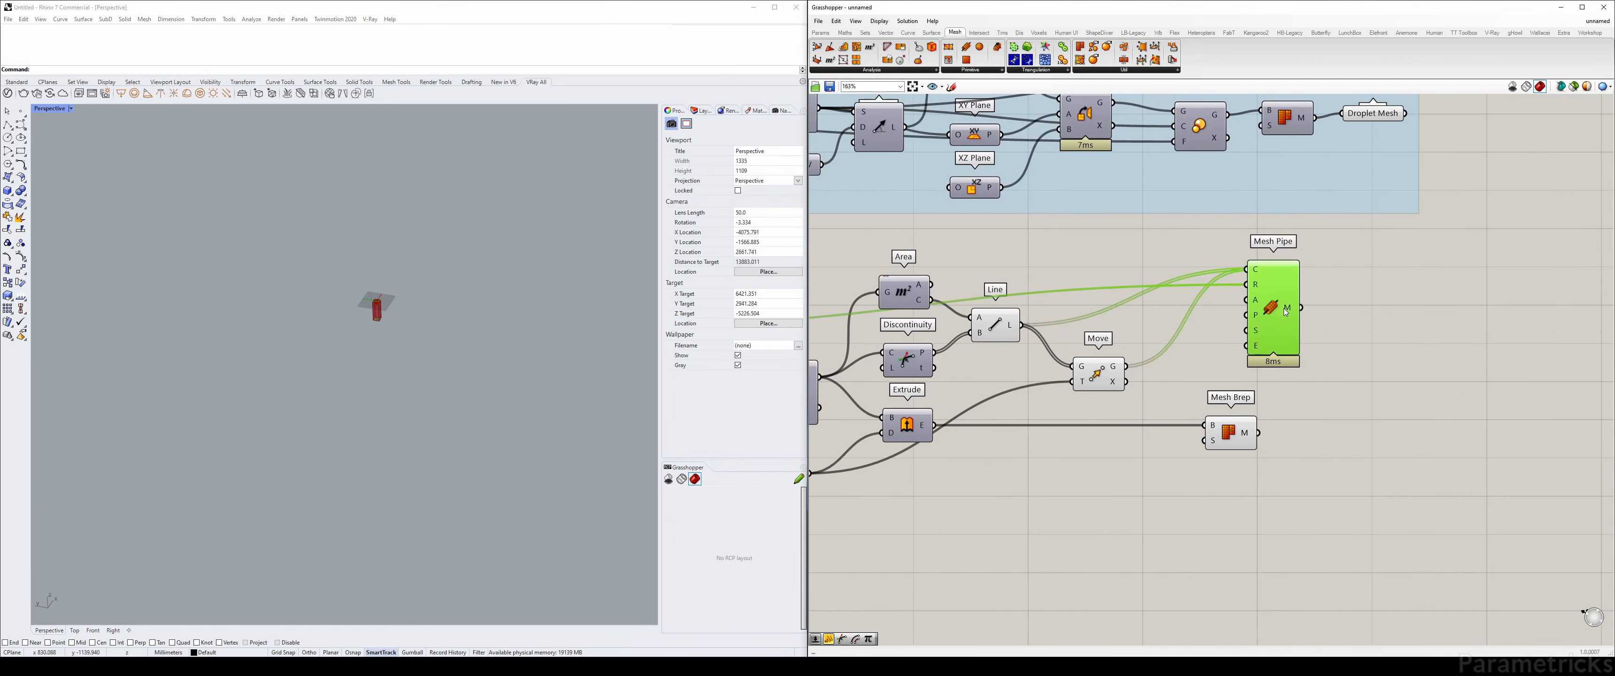
left_click(1279, 313)
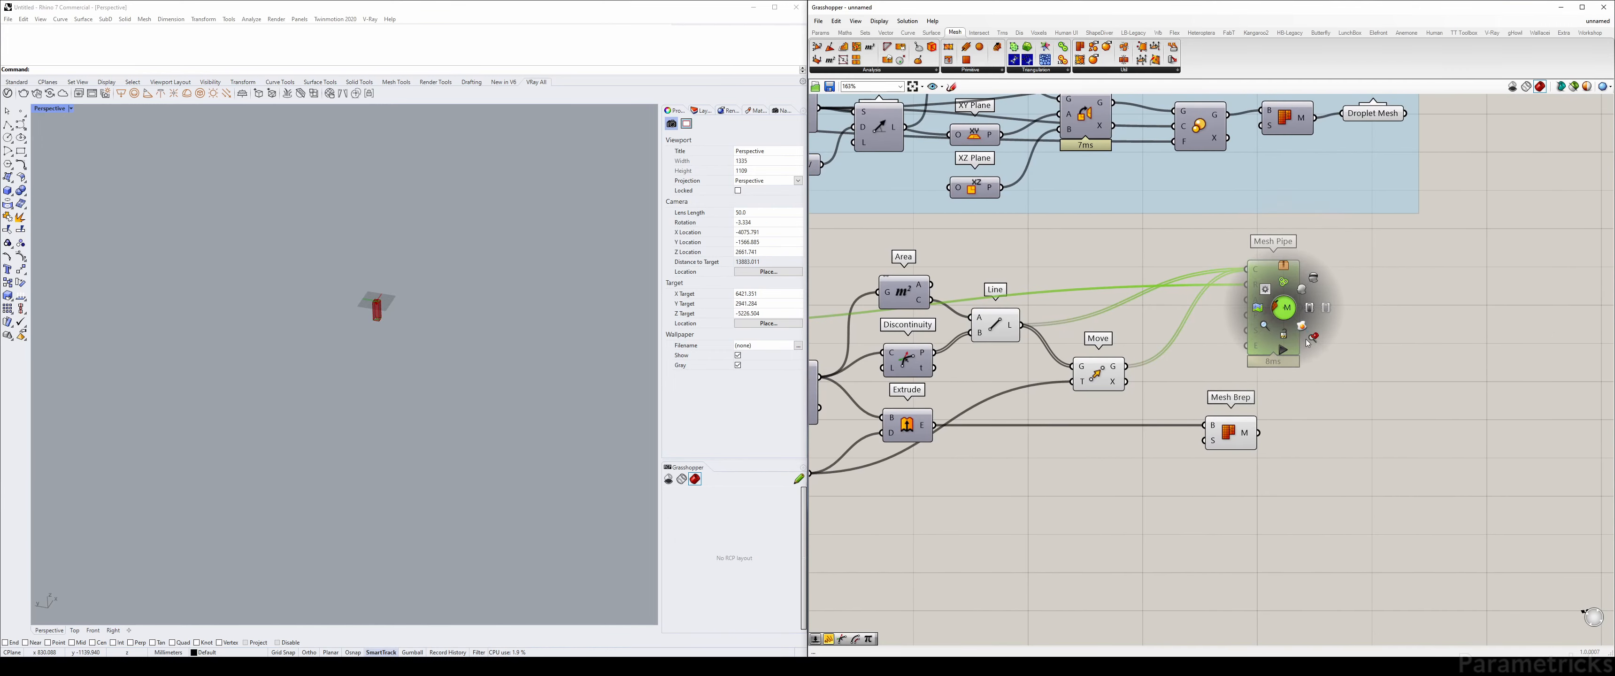
left_click(1374, 310)
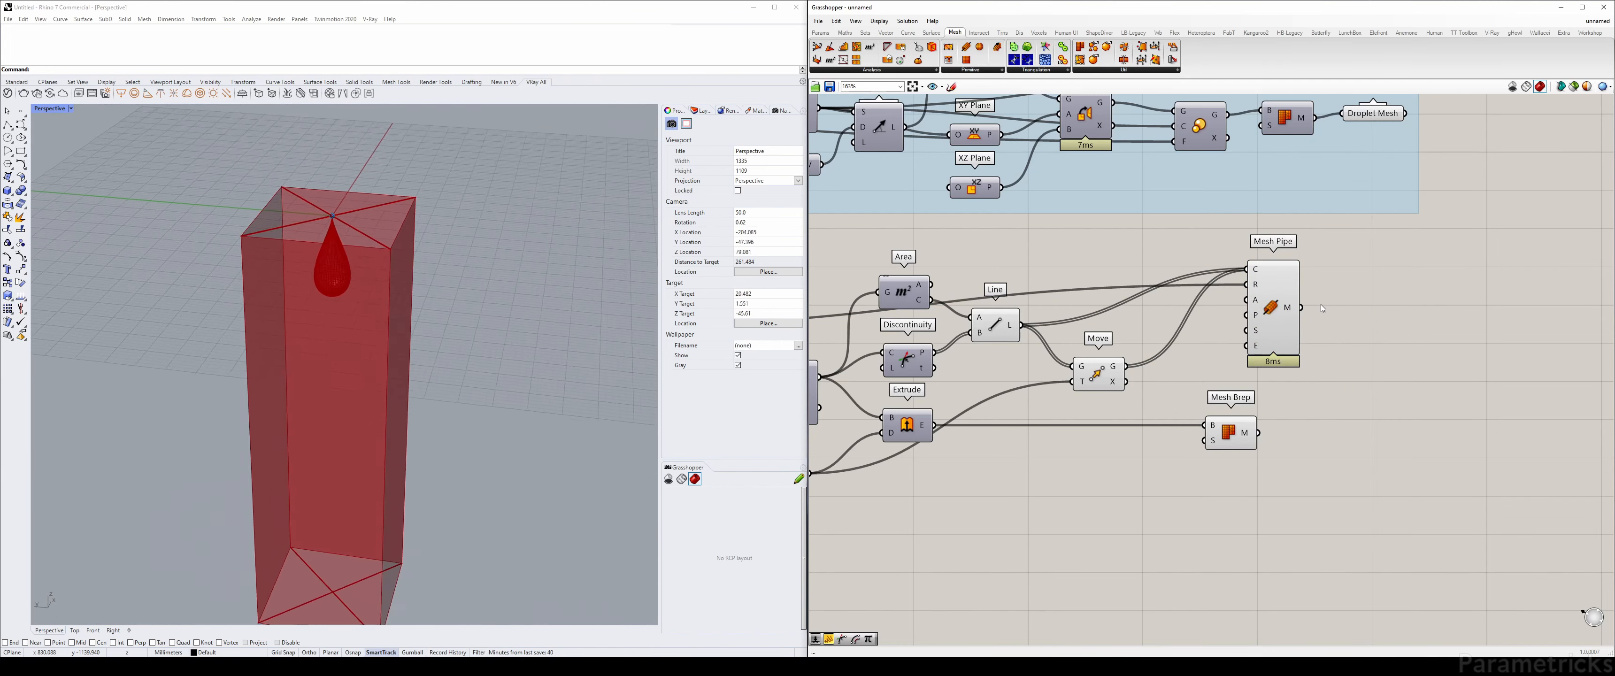
right_click_drag(1020, 244, 1317, 225)
double_click(846, 306)
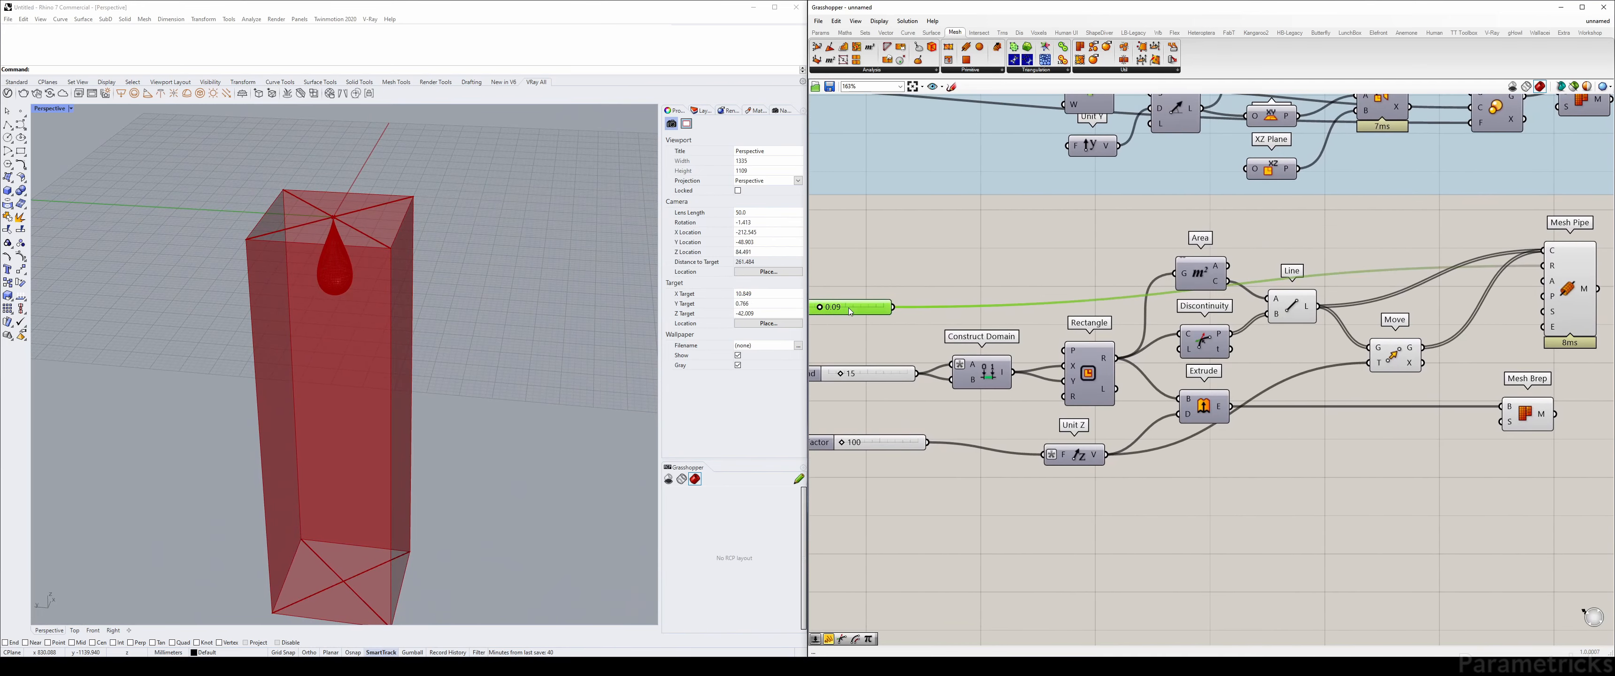
left_click(846, 305)
key("BackSpace")
key("BackSpace")
type("1")
key("Return")
left_click(1036, 269)
Move the Mesh Pipe component so it lines up above Mesh Brep
right_click_drag(1578, 279, 1088, 303)
left_click(1087, 303)
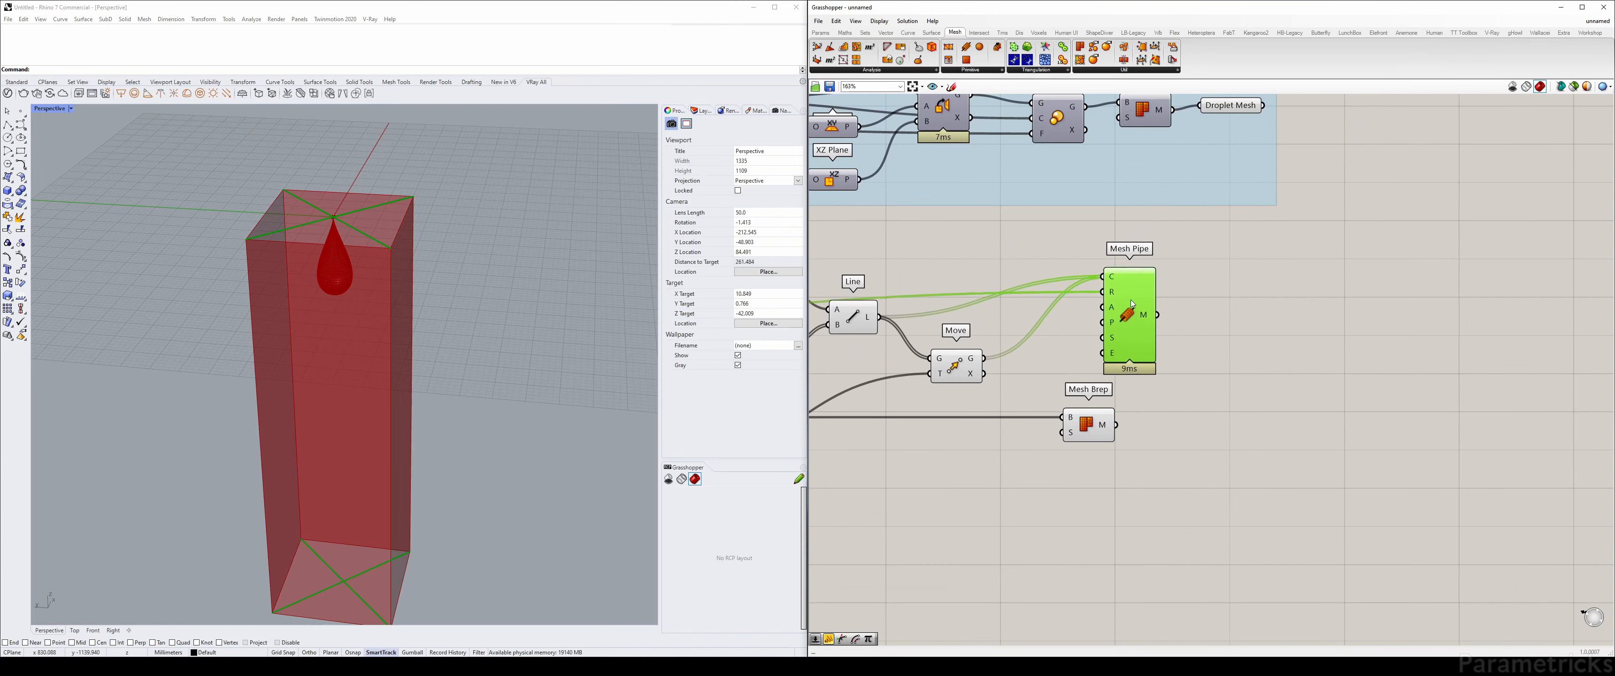
left_click_drag(1087, 303, 1091, 303)
Add a Mesh Join component after Mesh Pipe and flatten its mesh input
double_click(1263, 293)
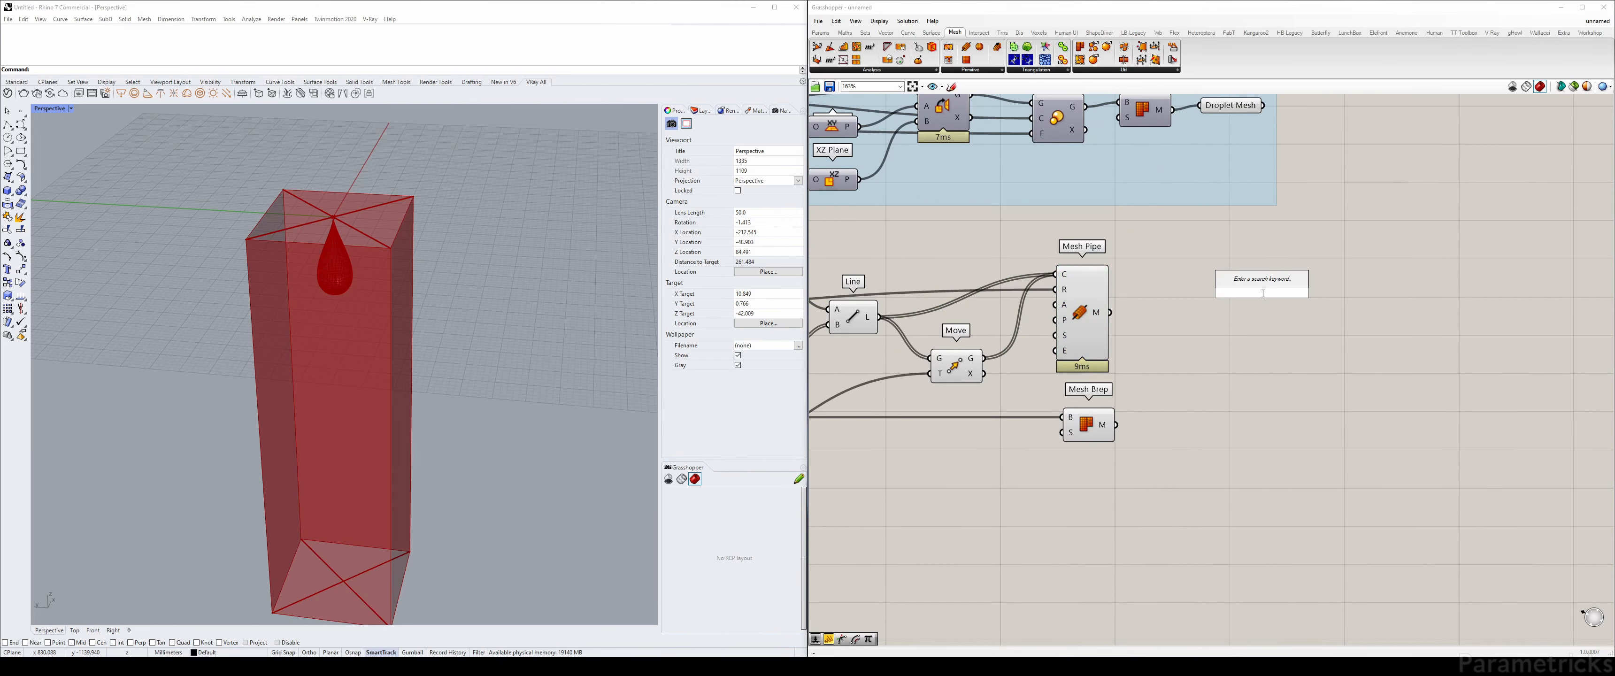
type("mesh")
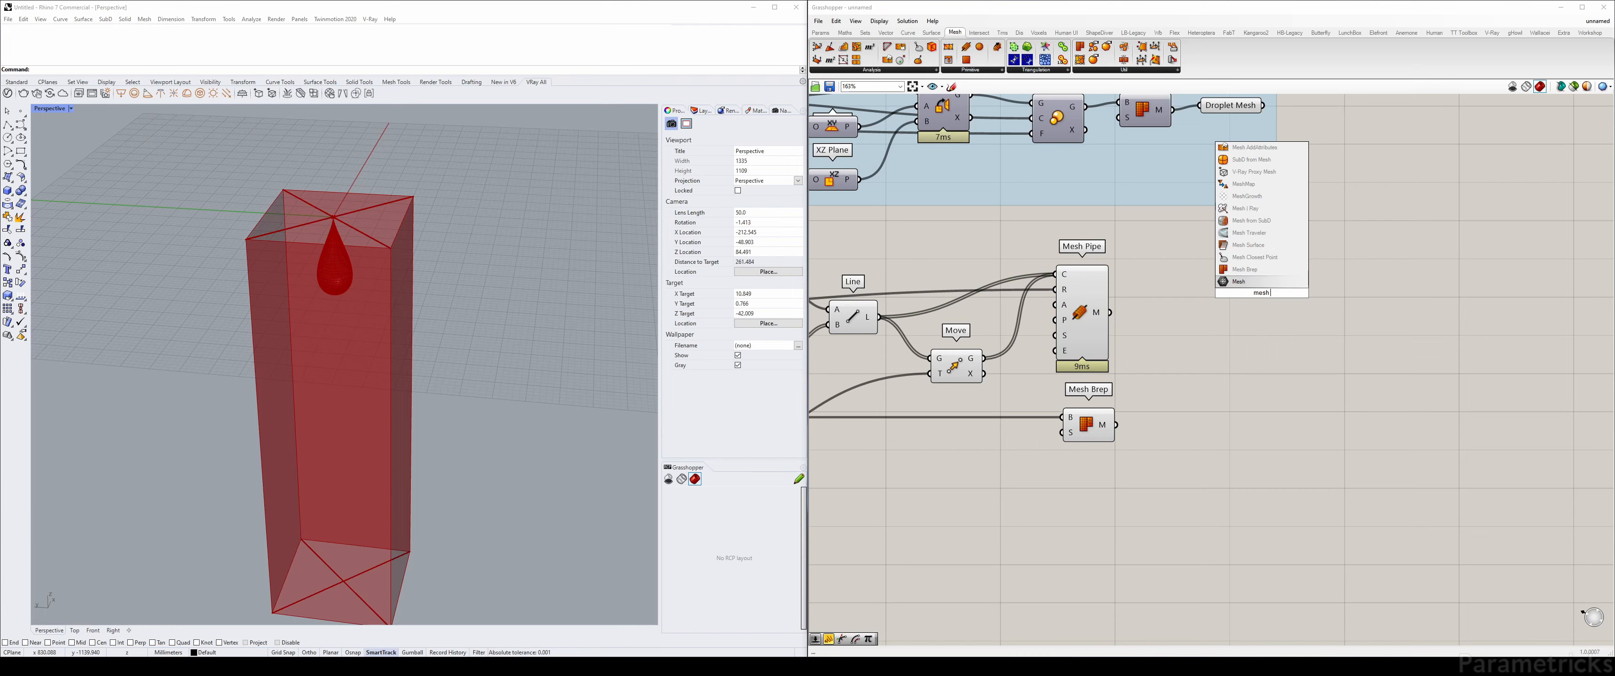
type(" join")
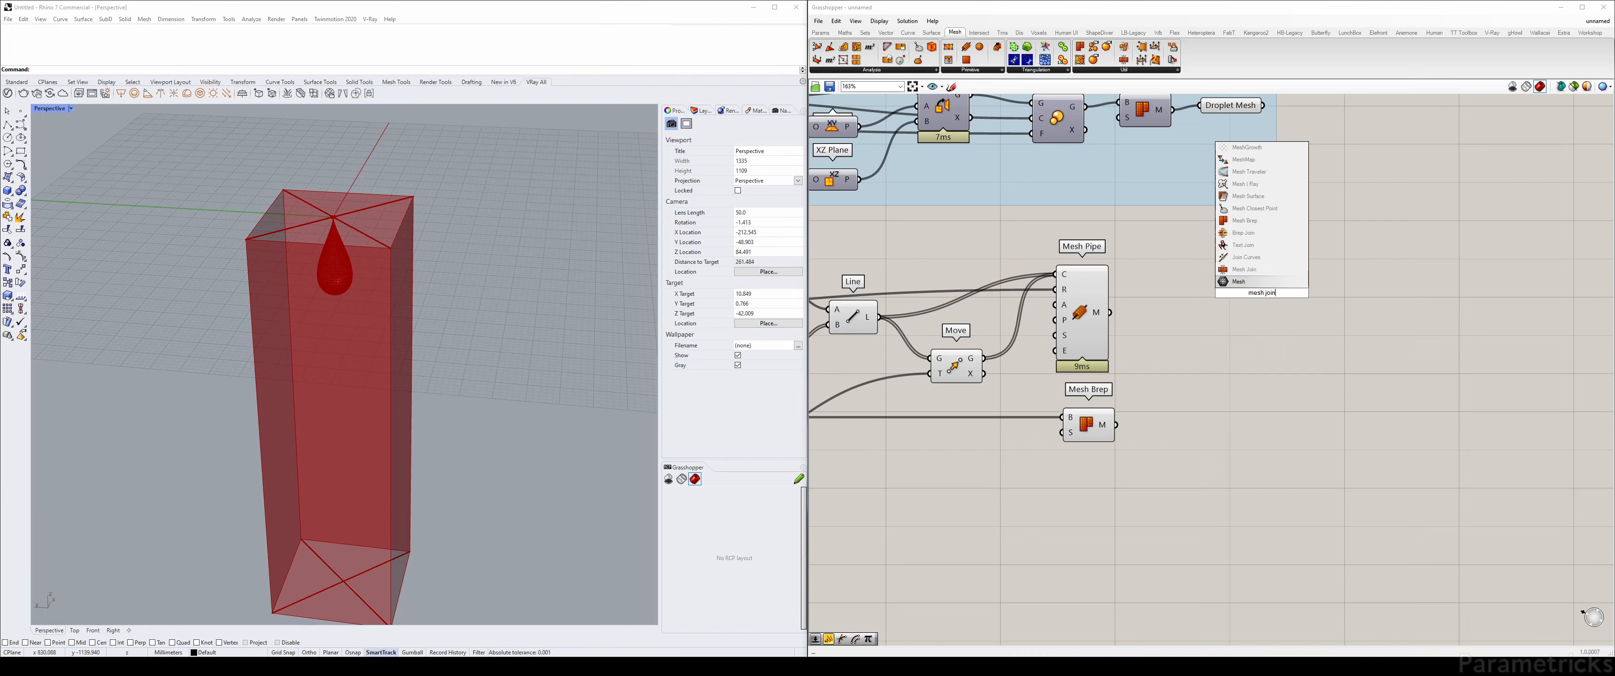
left_click(1243, 269)
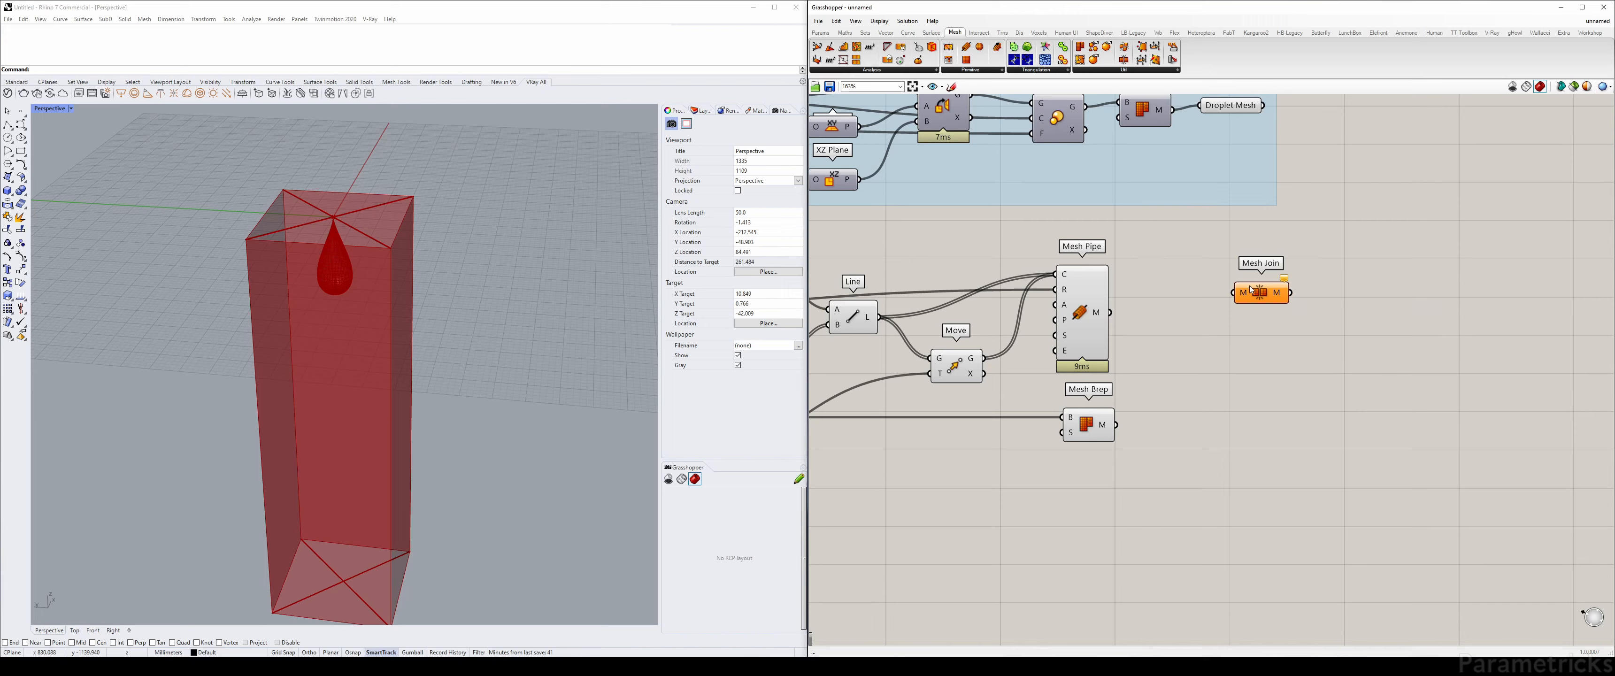
right_click(1244, 294)
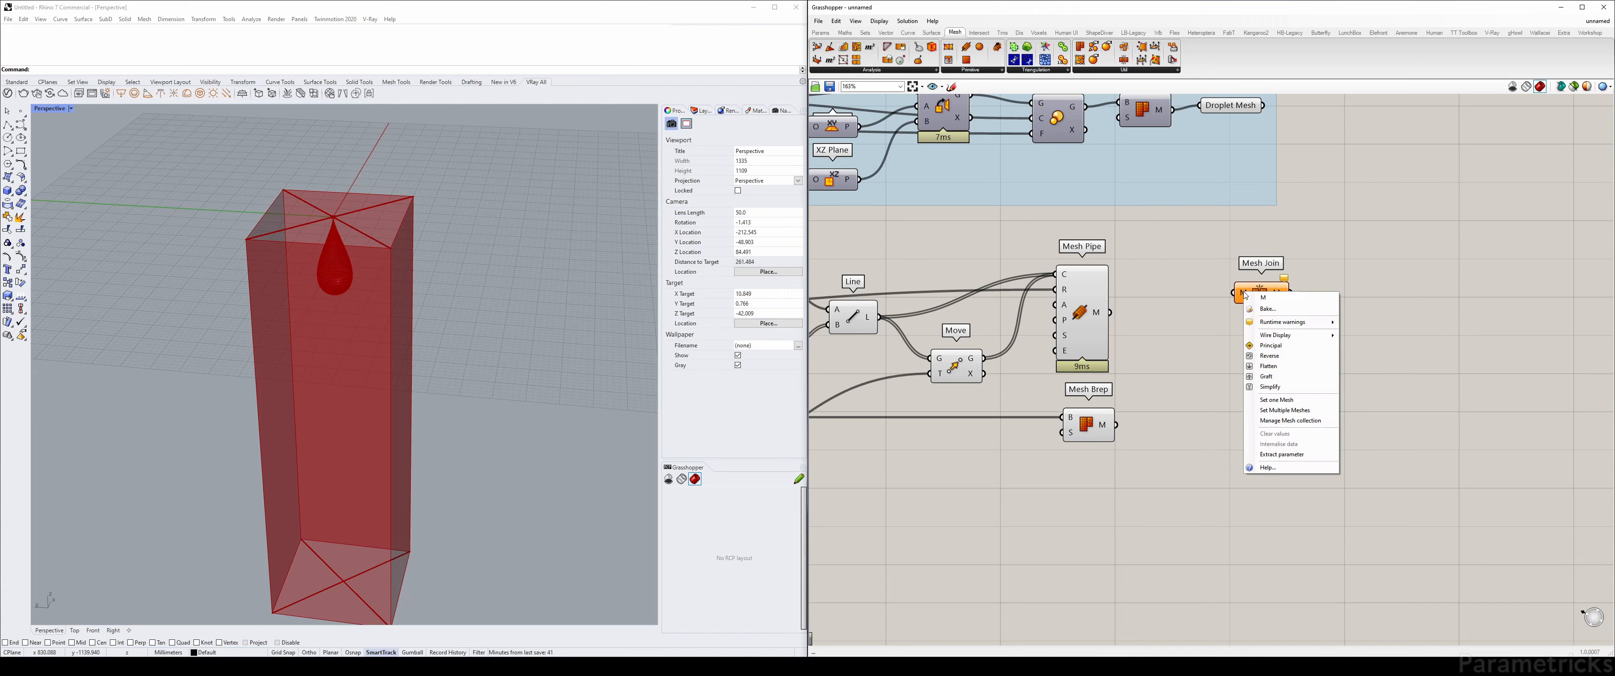
left_click(1285, 372)
Connect the Mesh Pipe and Mesh Brep outputs to Mesh Join and place Mesh Join level between the two
left_click_drag(1112, 314, 1221, 293)
left_click_drag(1115, 424, 1221, 295, "shift")
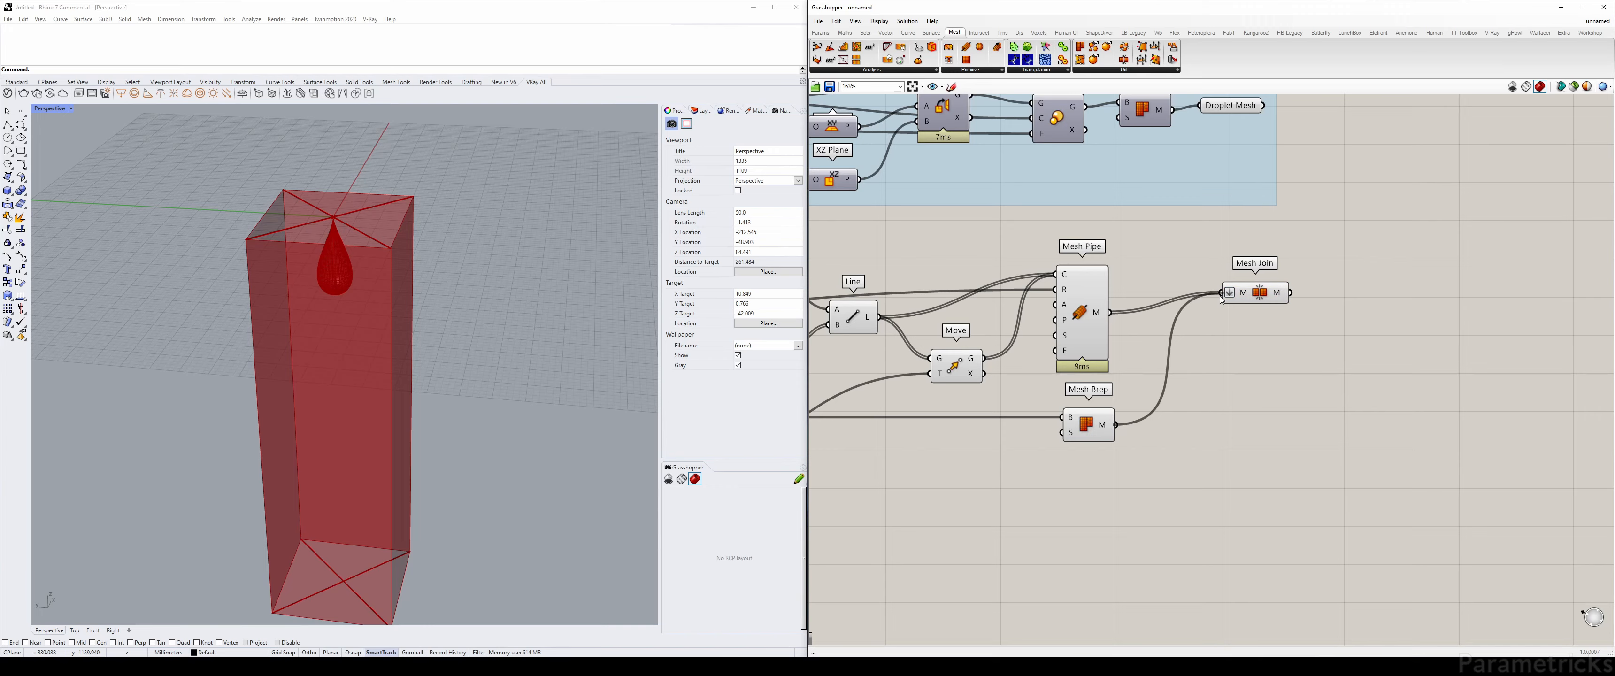
left_click(1278, 296)
right_click_drag(1279, 295, 1026, 289)
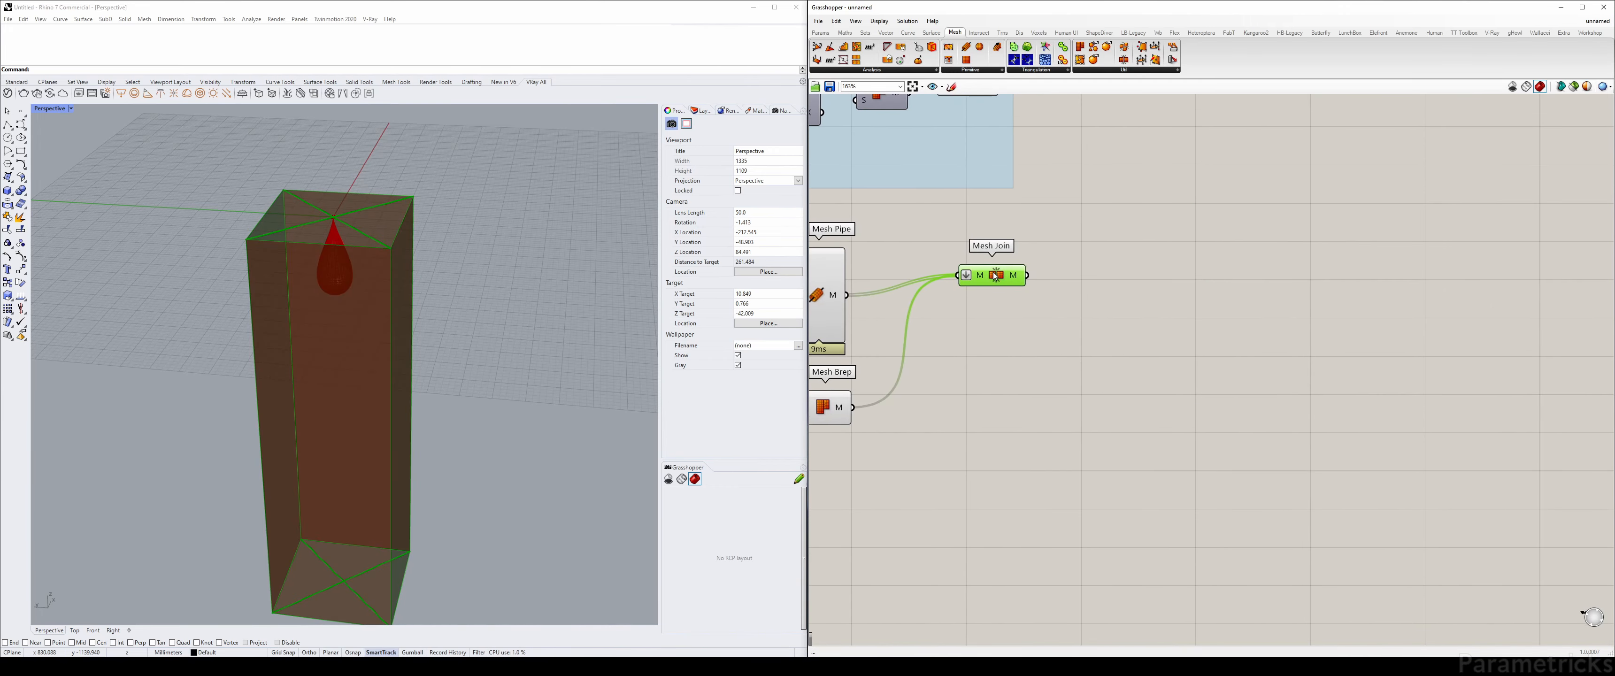
mouse_move(1135, 290)
right_mouse_down()
mouse_move(1041, 267)
mouse_move(1153, 290)
right_mouse_up()
left_click_drag(1153, 290, 1132, 353)
left_click(1228, 336)
scroll(1270, 332, "down", 3)
scroll(1116, 188, "up", 3)
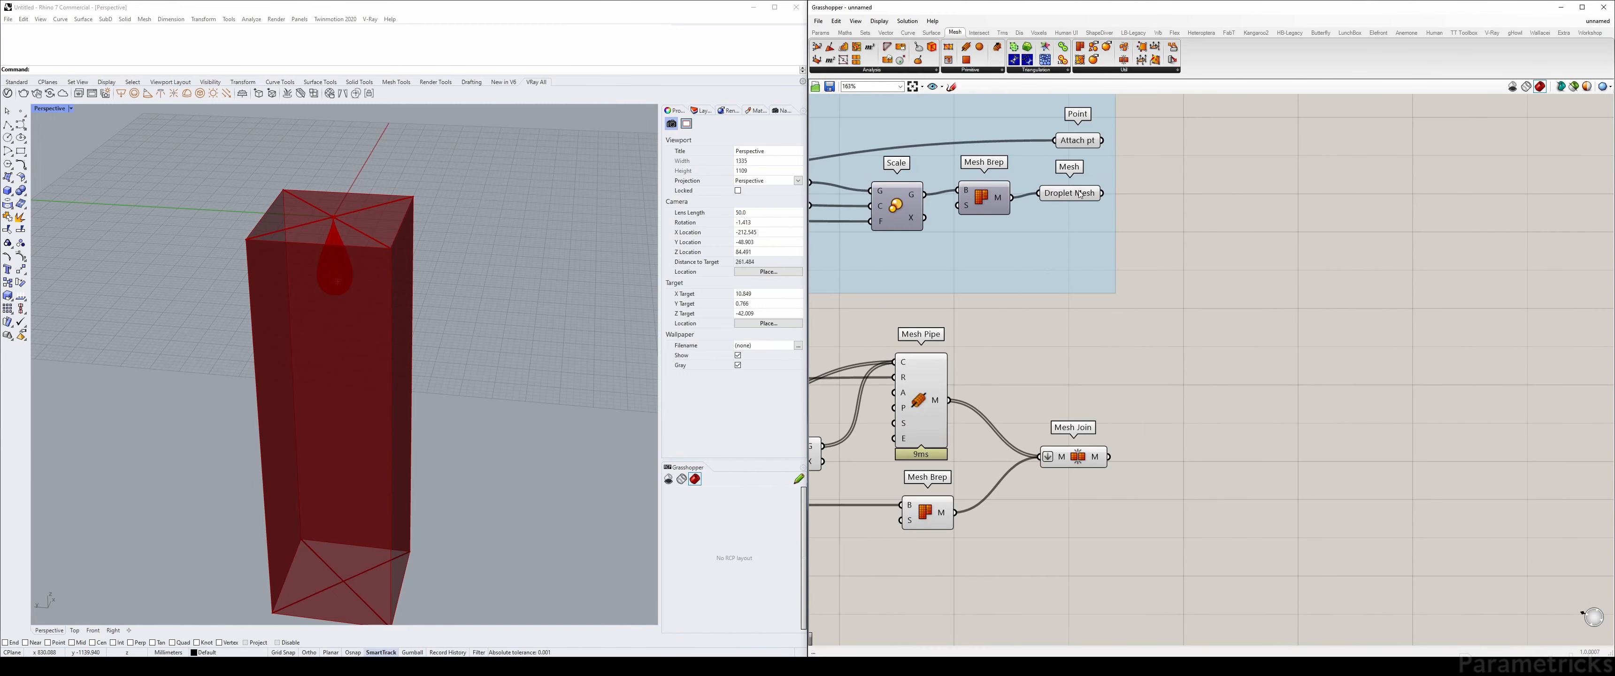
Add a Mesh parameter and connect the Mesh Join output to it
right_click_drag(1128, 406, 1156, 276)
double_click(1155, 286)
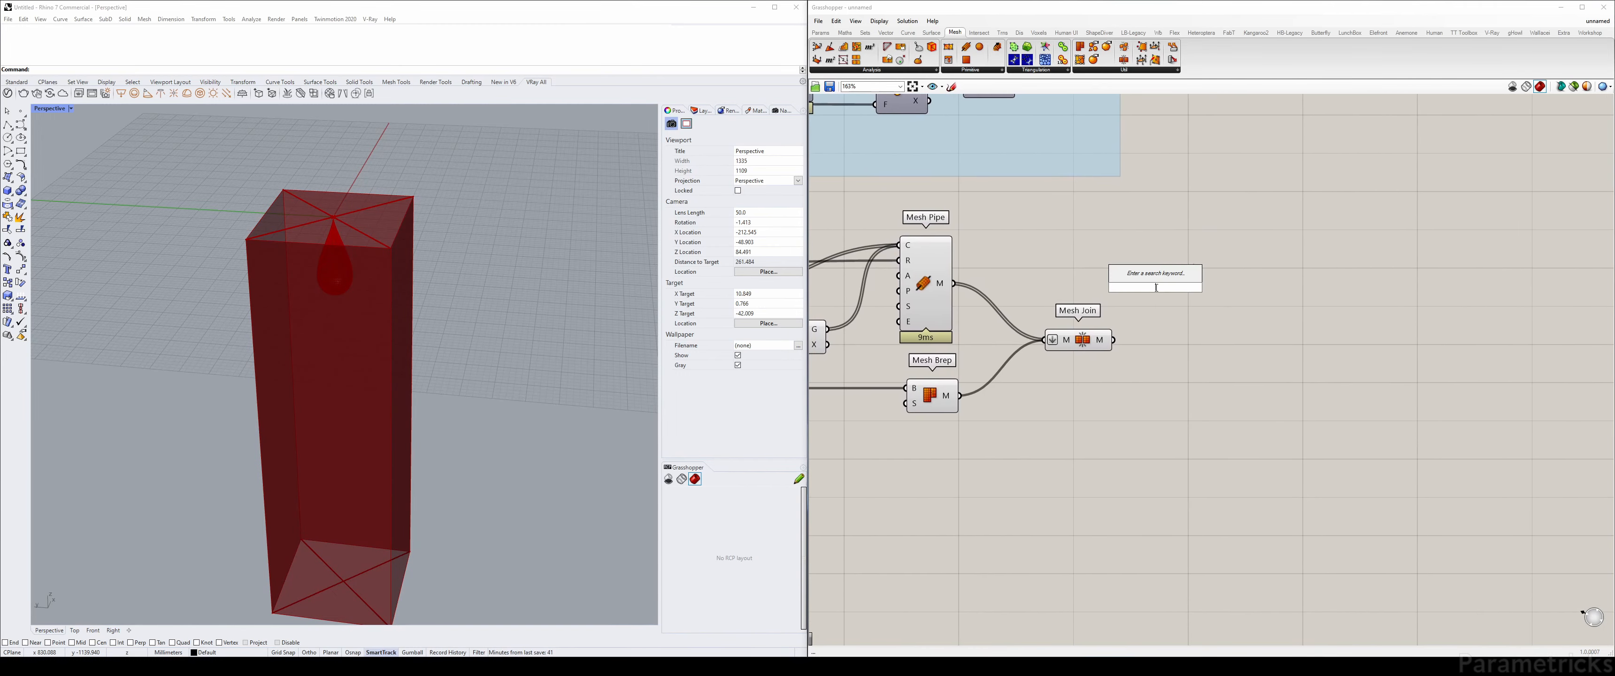
type("mesh")
key("Return")
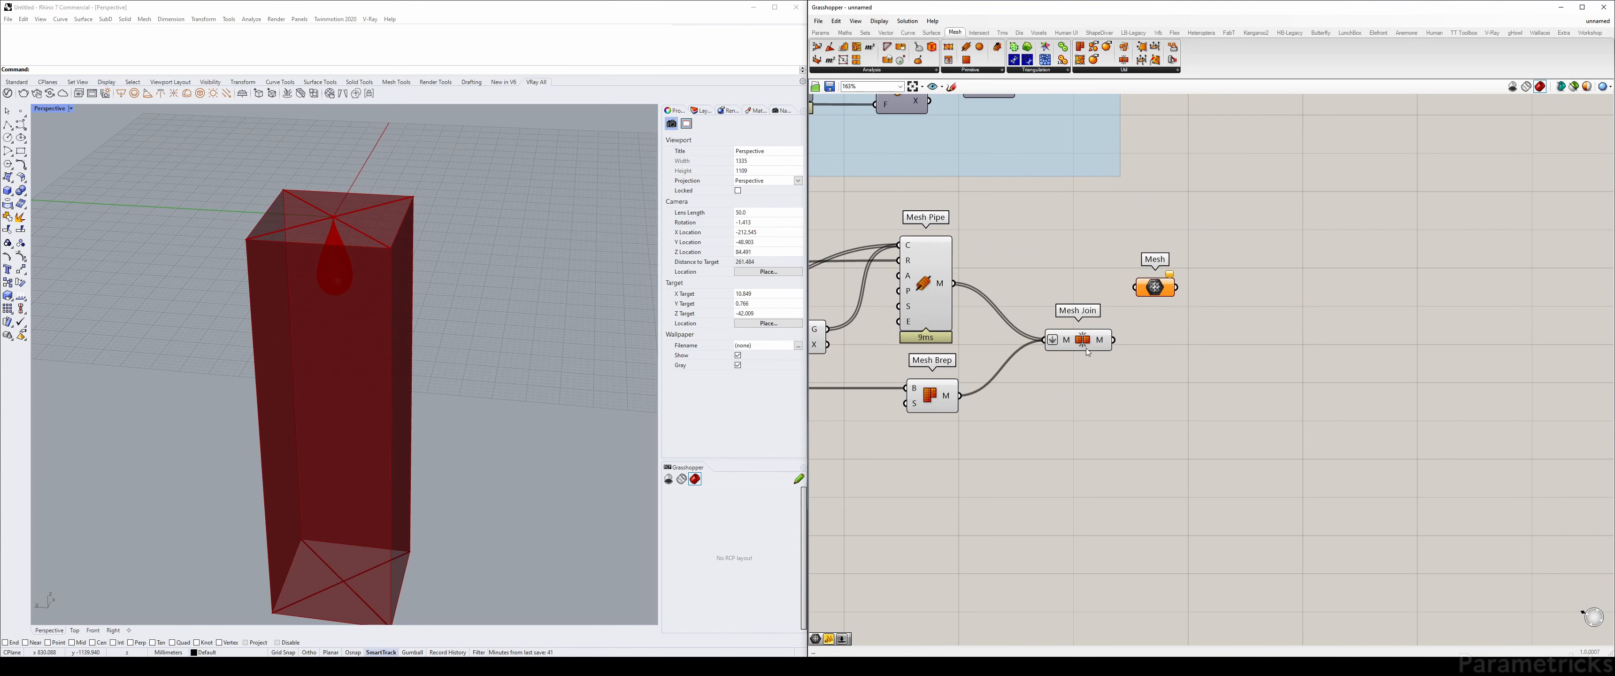
left_click_drag(1114, 340, 1162, 336)
Name the Mesh parameter after Mesh Join "Lamp model"
right_click(1161, 336)
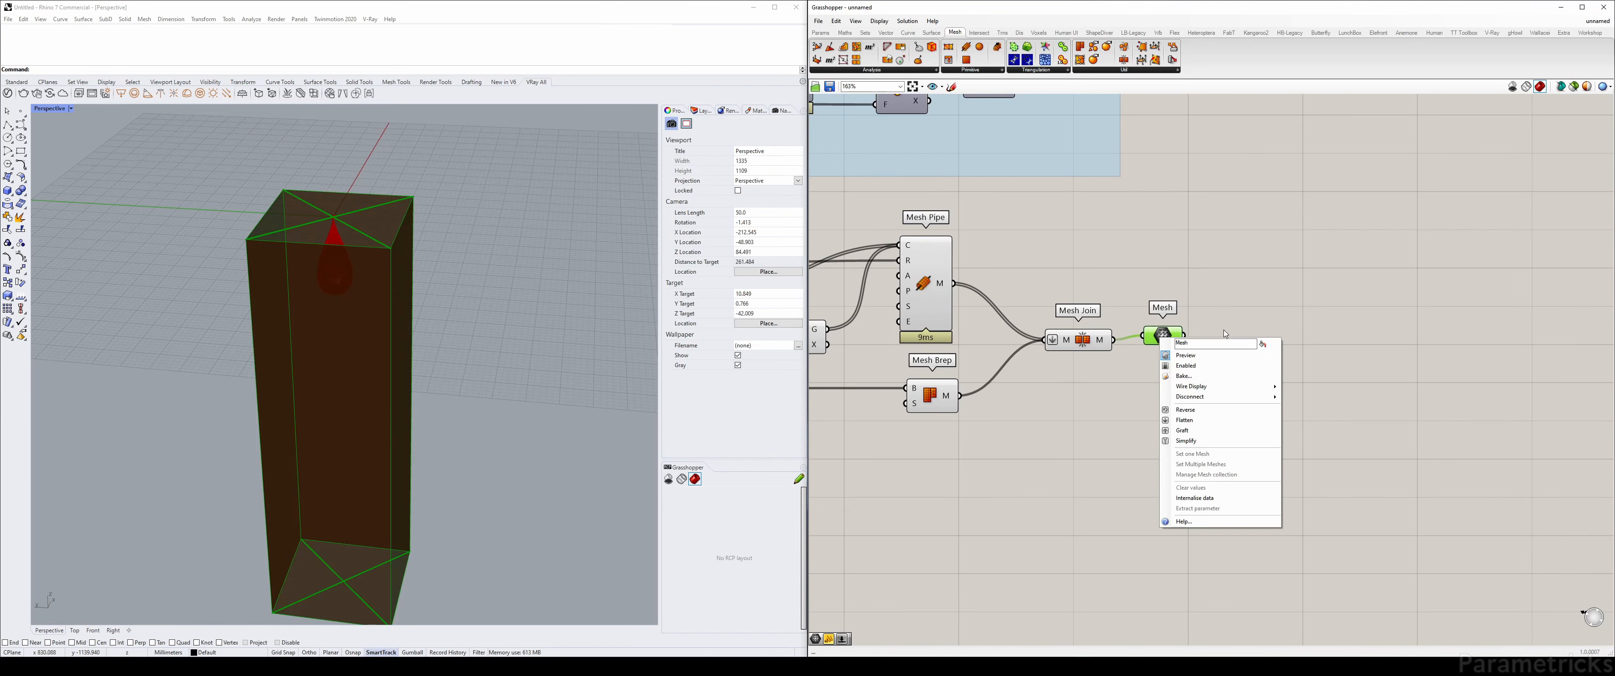
type("Lamp model")
left_click(1263, 301)
right_click_drag(1106, 302, 1147, 307)
Change the Mesh parameter's name to "Lamp mesh"
right_click(1144, 387)
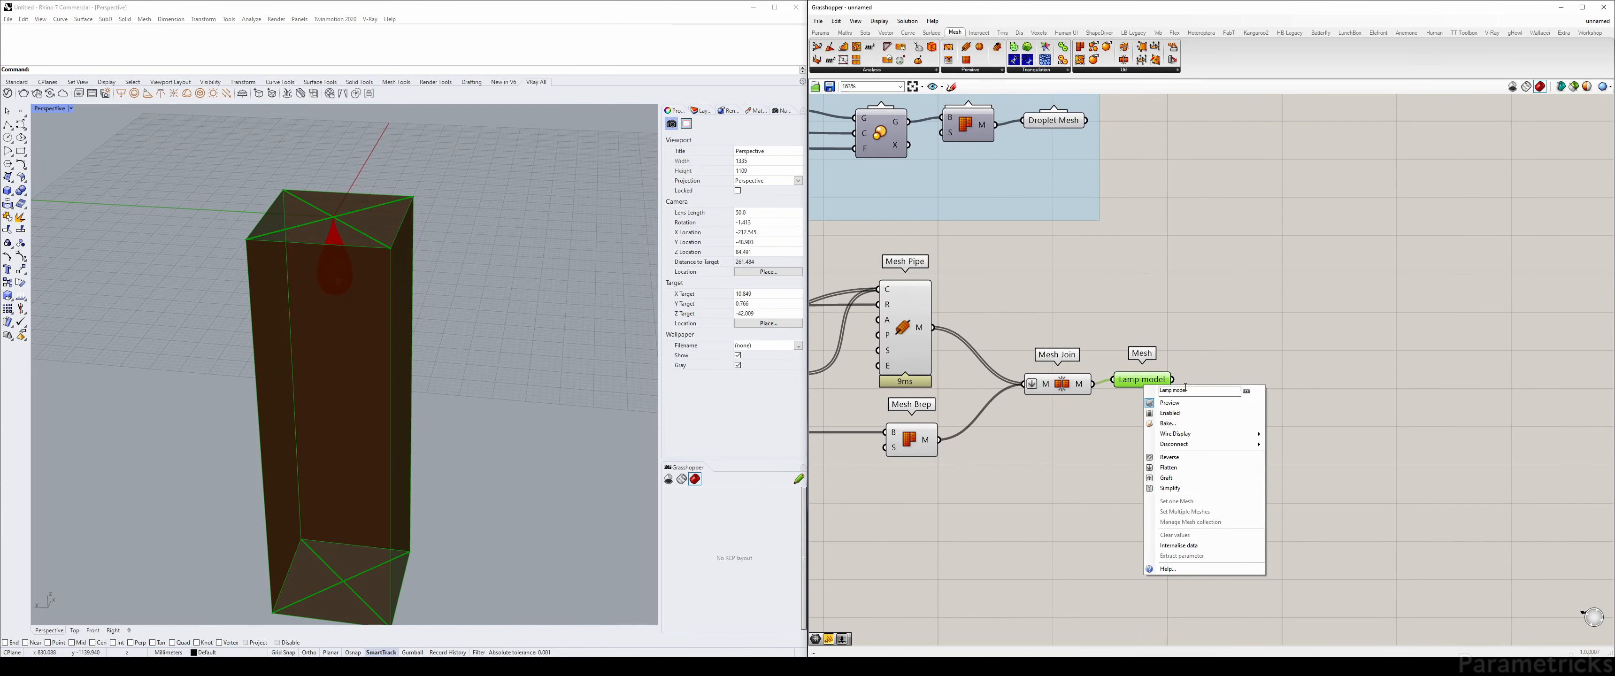
double_click(1178, 390)
type("mesh")
key("Return")
left_click(1331, 312)
Move all the lamp components slightly down from the droplet group and turn off their preview
scroll(1093, 406, "down", 5)
left_click_drag(1503, 385, 848, 214)
left_click_drag(1297, 258, 1290, 308)
middle_click(1289, 308)
left_click(1348, 266)
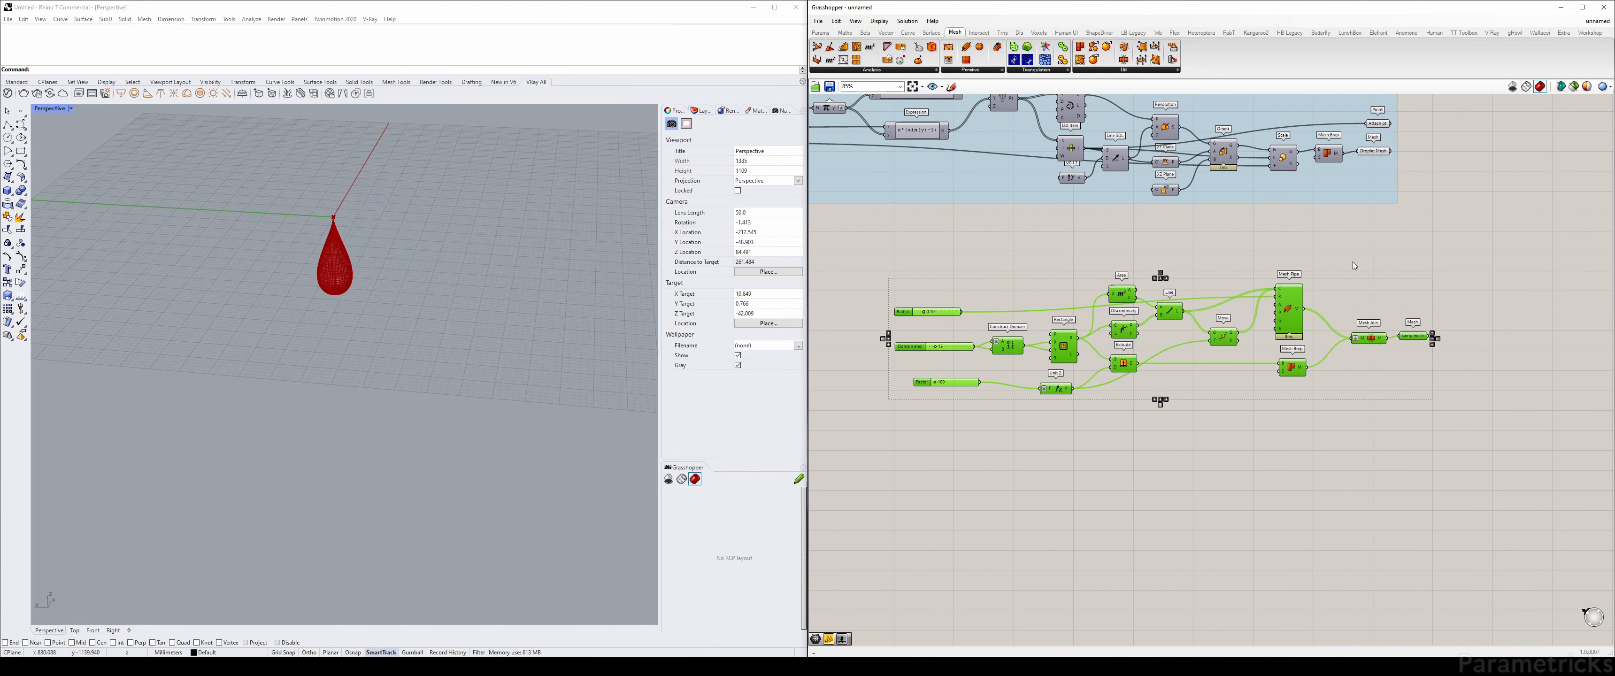
Turn the preview of the Lamp mesh parameter back on
right_click_drag(1361, 109, 1254, 158)
scroll(1106, 414, "up", 2)
left_click(839, 344)
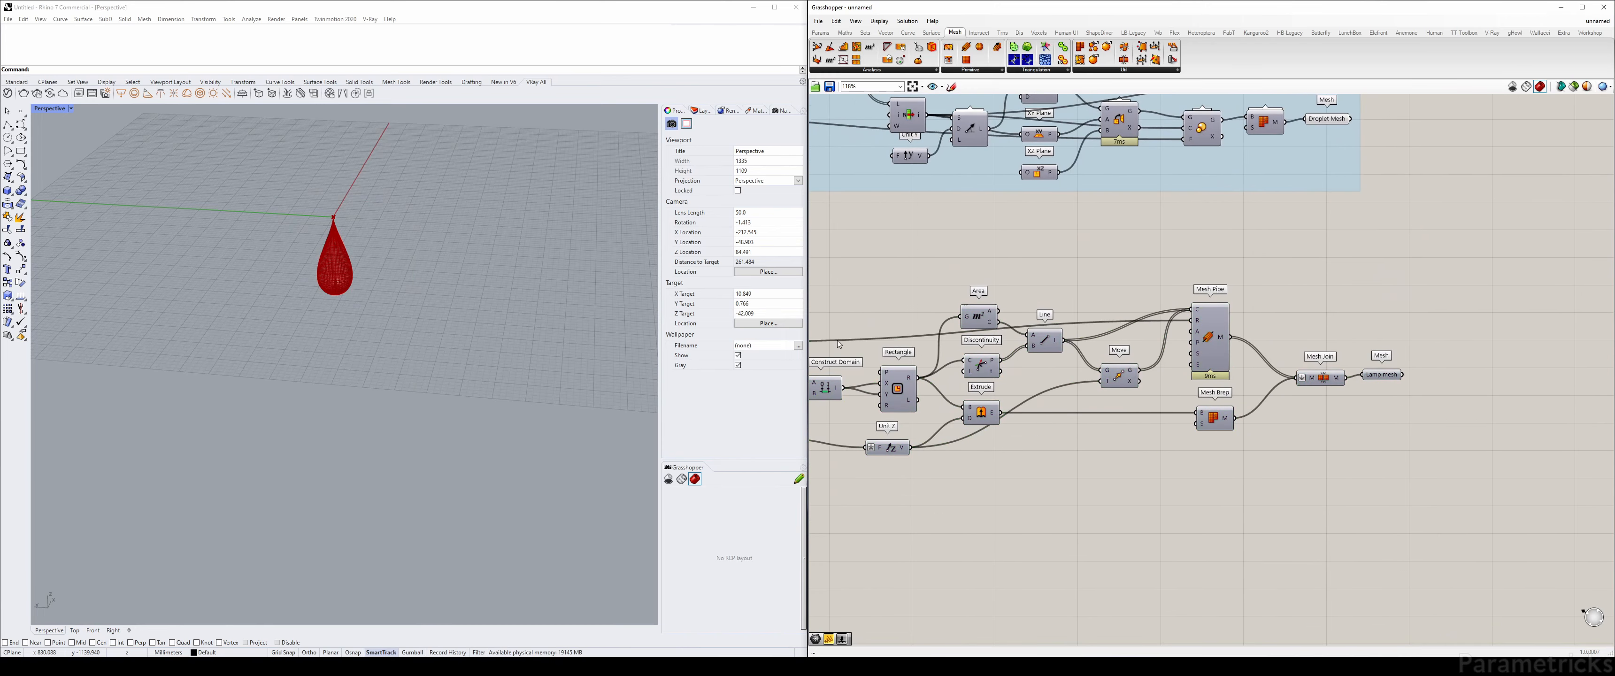
left_click(1384, 375)
key("ctrl+q")
left_click(1140, 261)
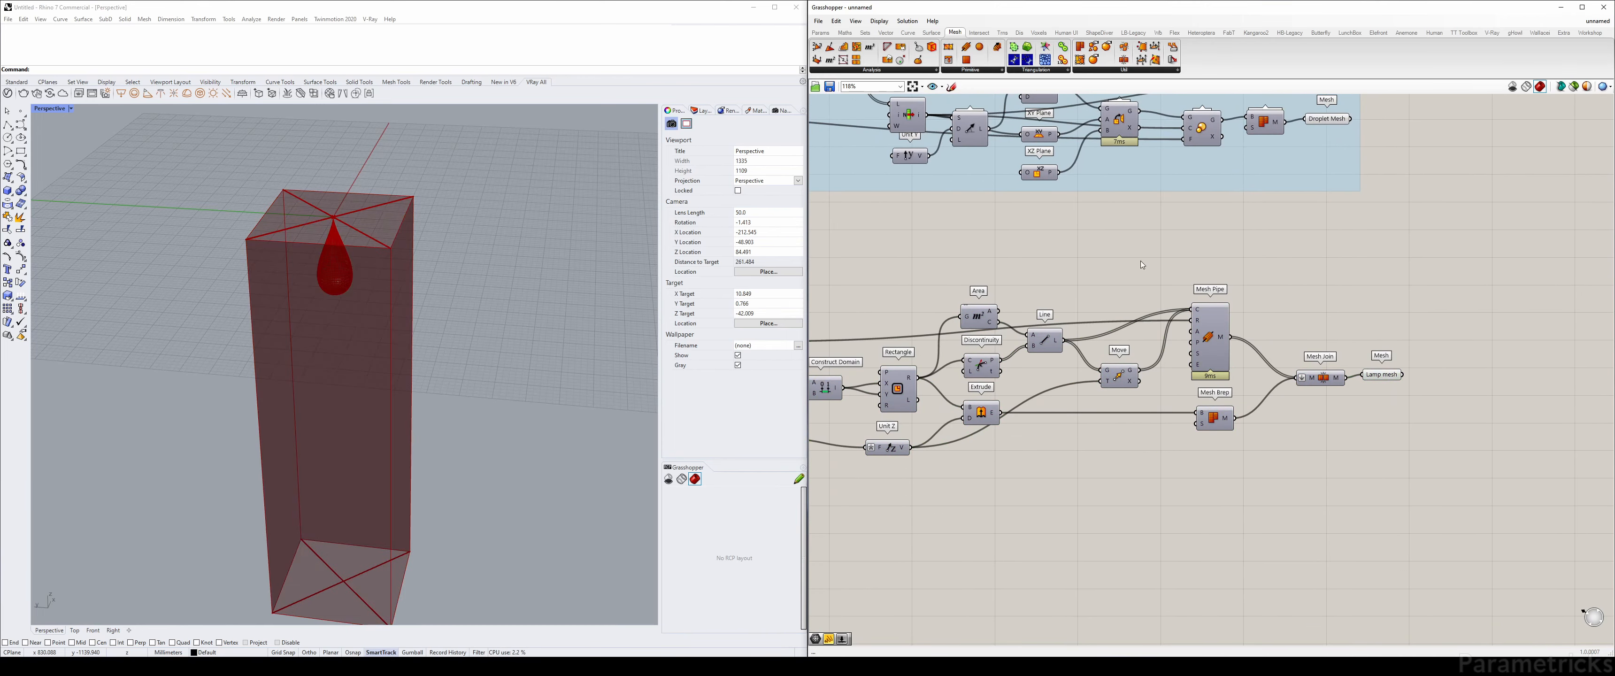
Add a Point parameter on the empty canvas between the droplet group and the lamp components
right_click_drag(944, 341, 1076, 344)
left_click(1194, 289)
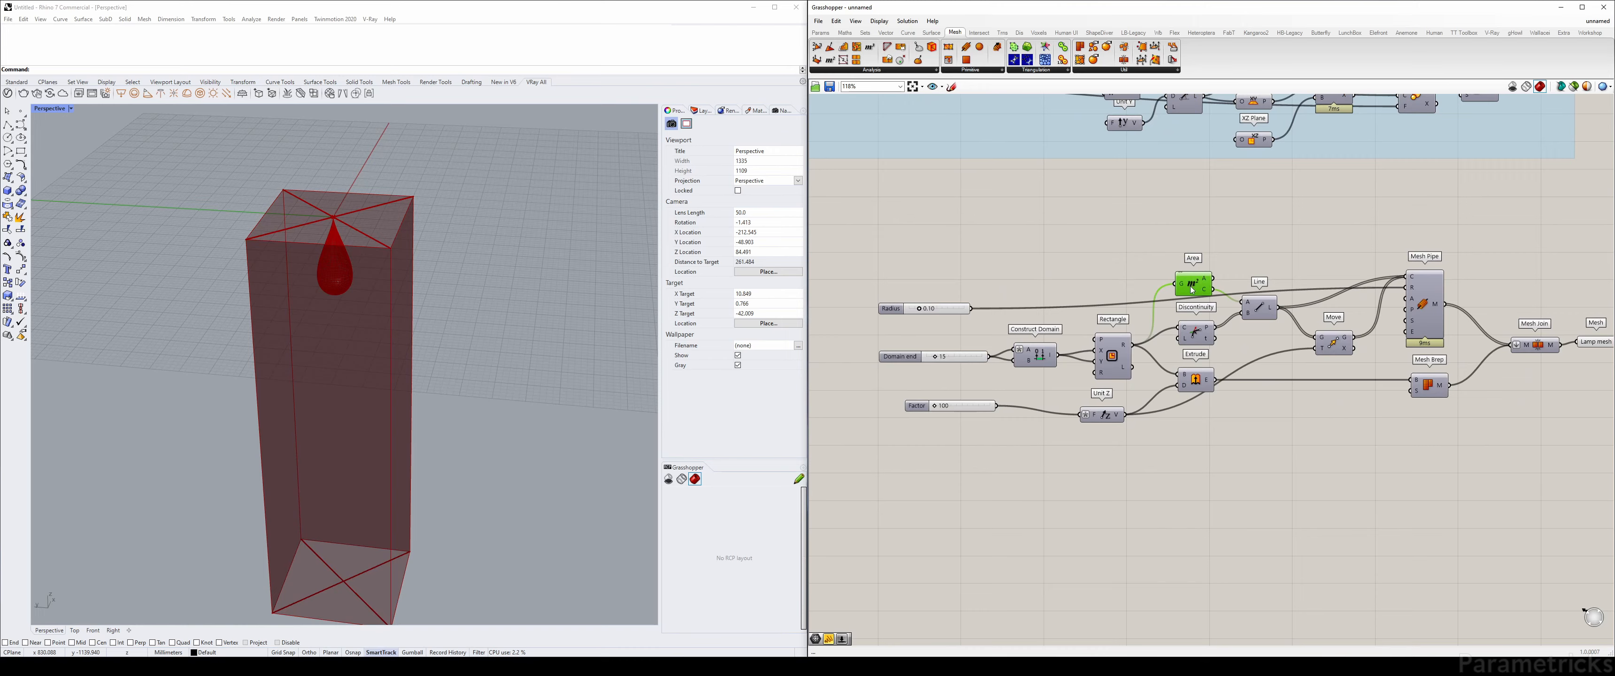
double_click(1280, 229)
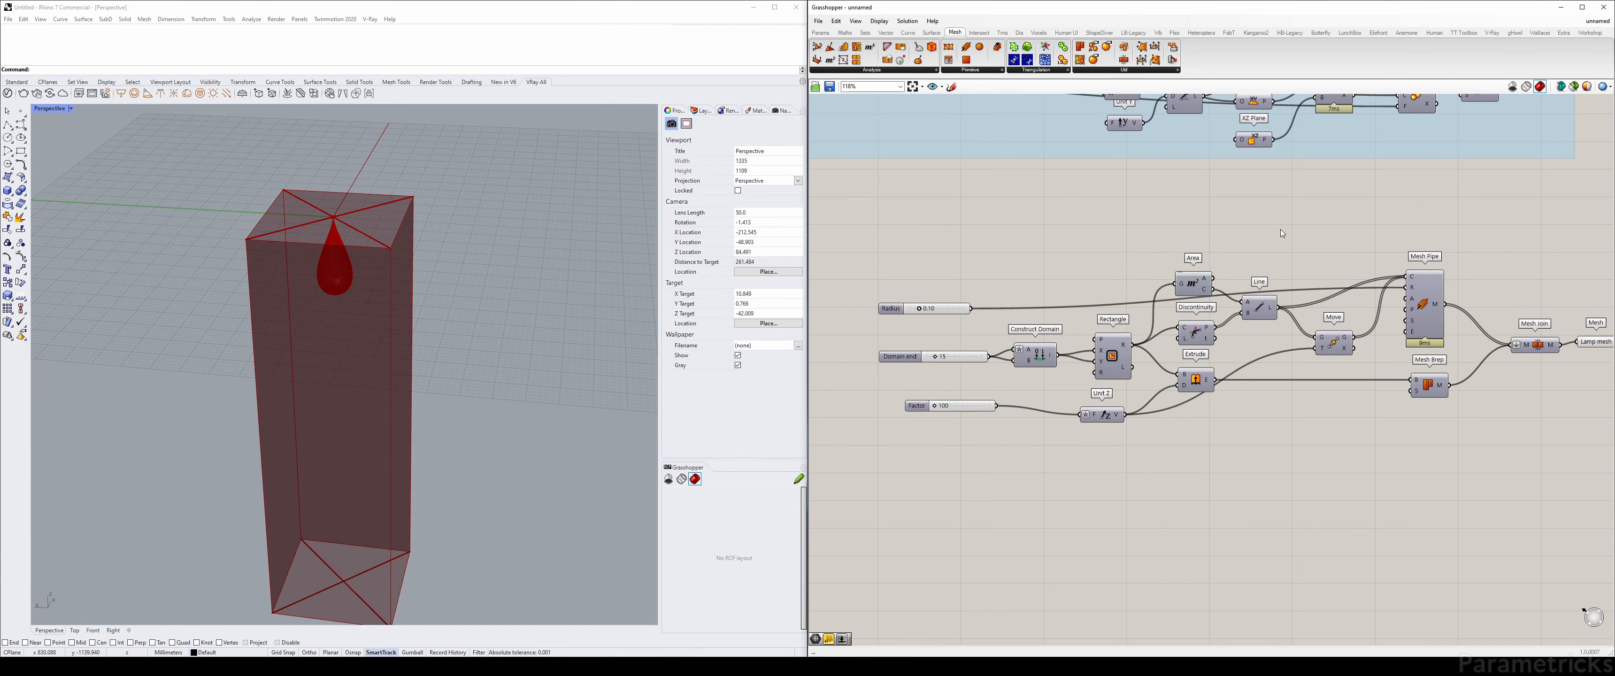
type("point")
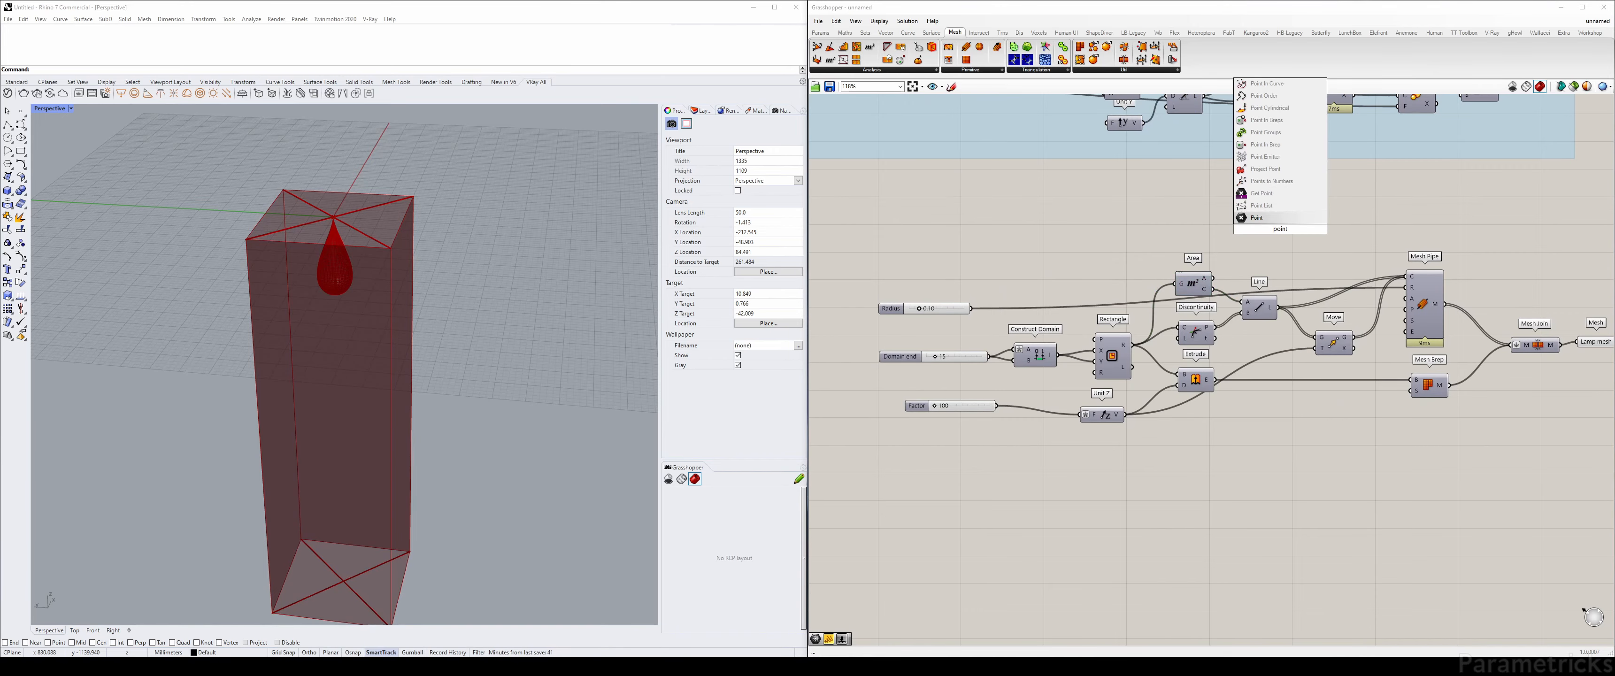
key("Return")
right_click_drag(1245, 239, 1032, 359)
scroll(1032, 358, "up", 3)
scroll(1010, 370, "down", 4)
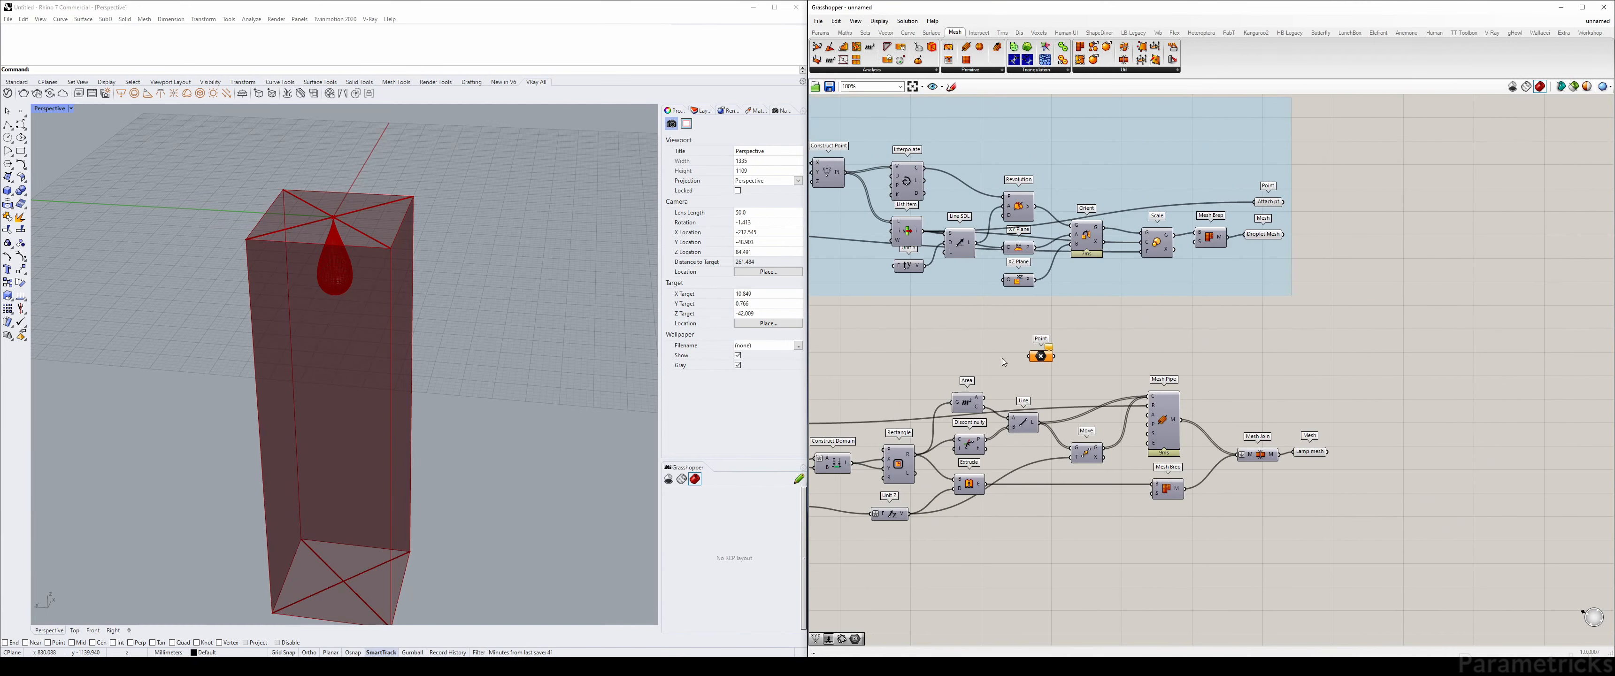
Undo adding the Point parameter, copy the droplet's Attach pt parameter above the Lamp mesh output, and wire the Area centroid into it
key("ctrl+z")
left_click_drag(1276, 203, 1275, 379, "alt")
left_click_drag(978, 407, 1300, 394)
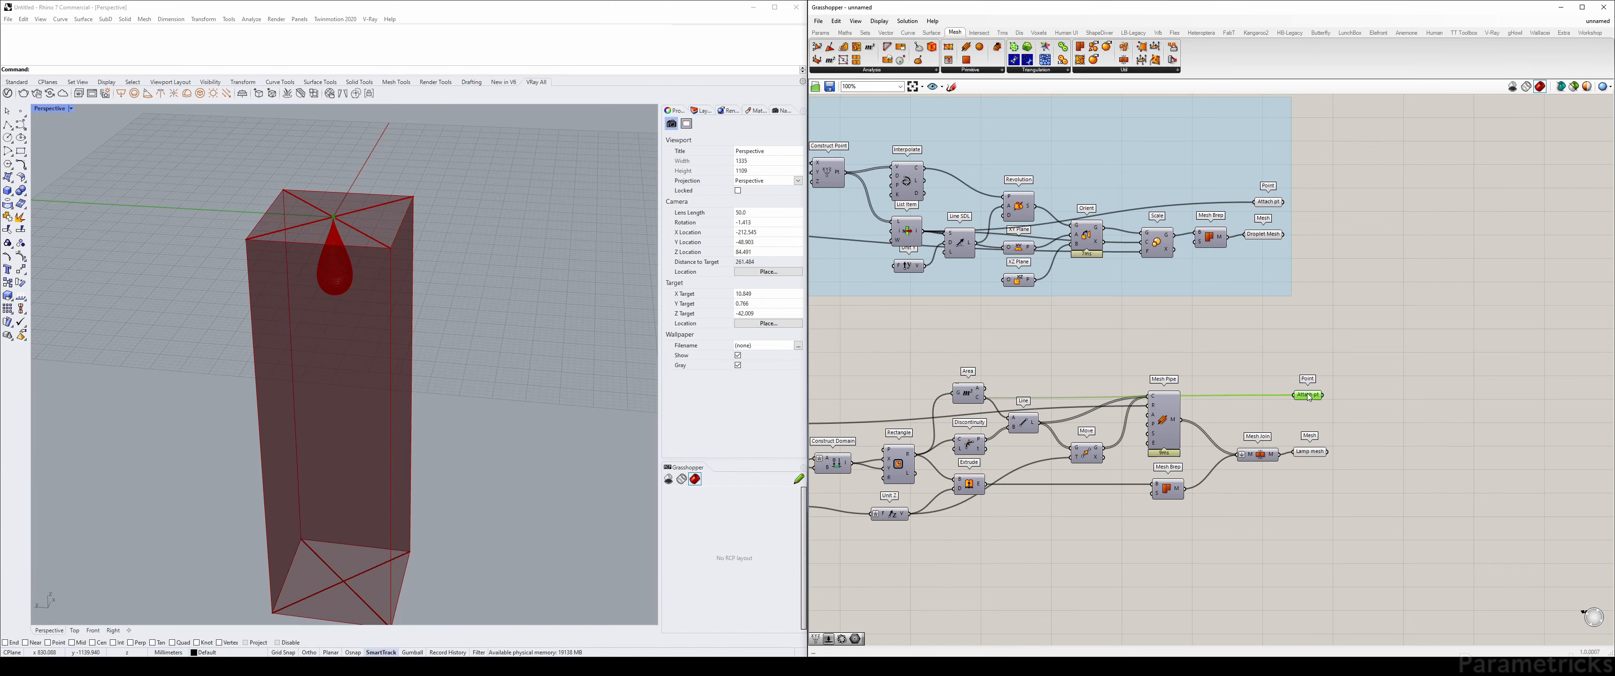
Move all the lamp components left so they line up below the Droplet model group
scroll(1338, 405, "down", 4)
left_click_drag(1426, 503, 870, 353)
left_click_drag(1245, 413, 1128, 427)
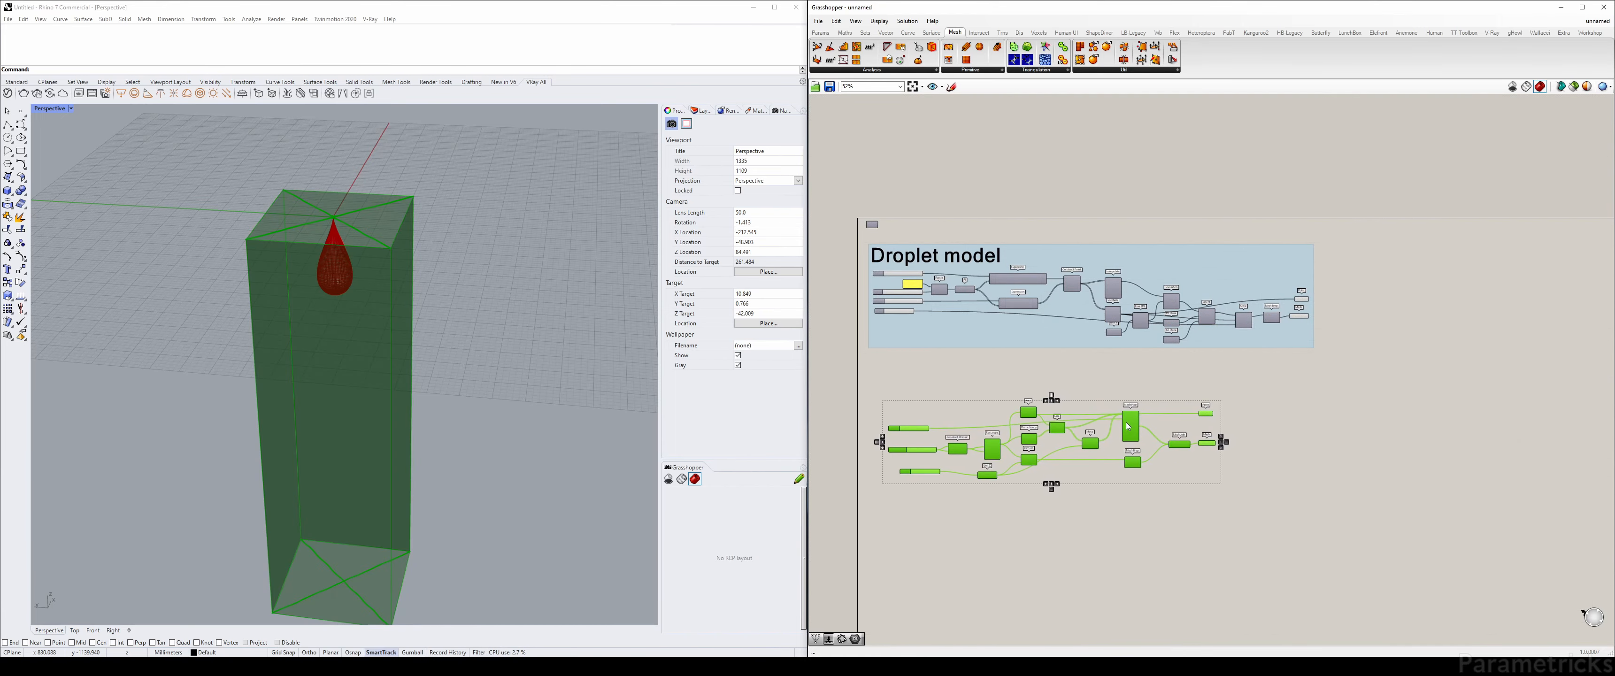
left_click(1053, 396)
Copy the "Droplet model" title above the lamp components and change its text to "Lamp model"
left_click(937, 255)
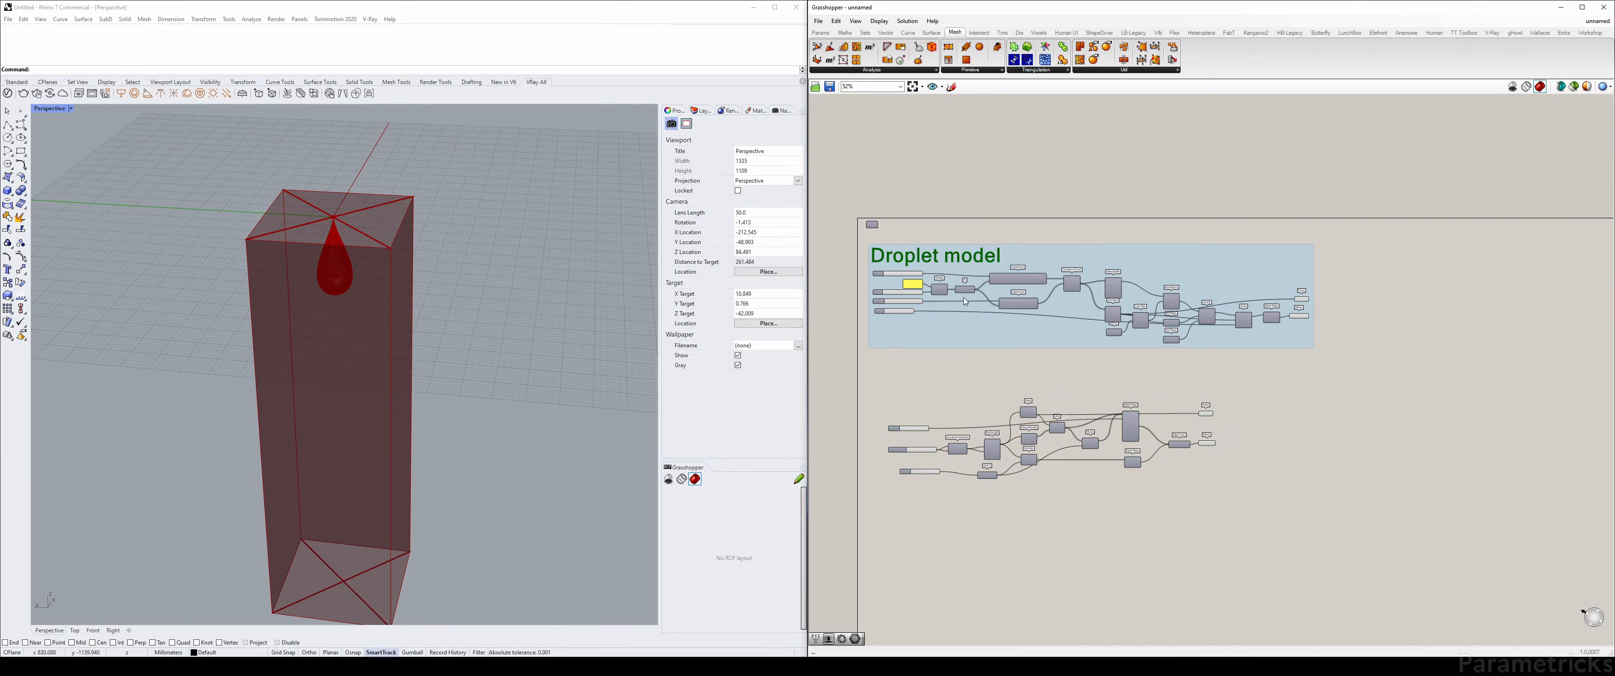
scroll(914, 400, "up", 3)
key("ctrl+c")
key("ctrl+v")
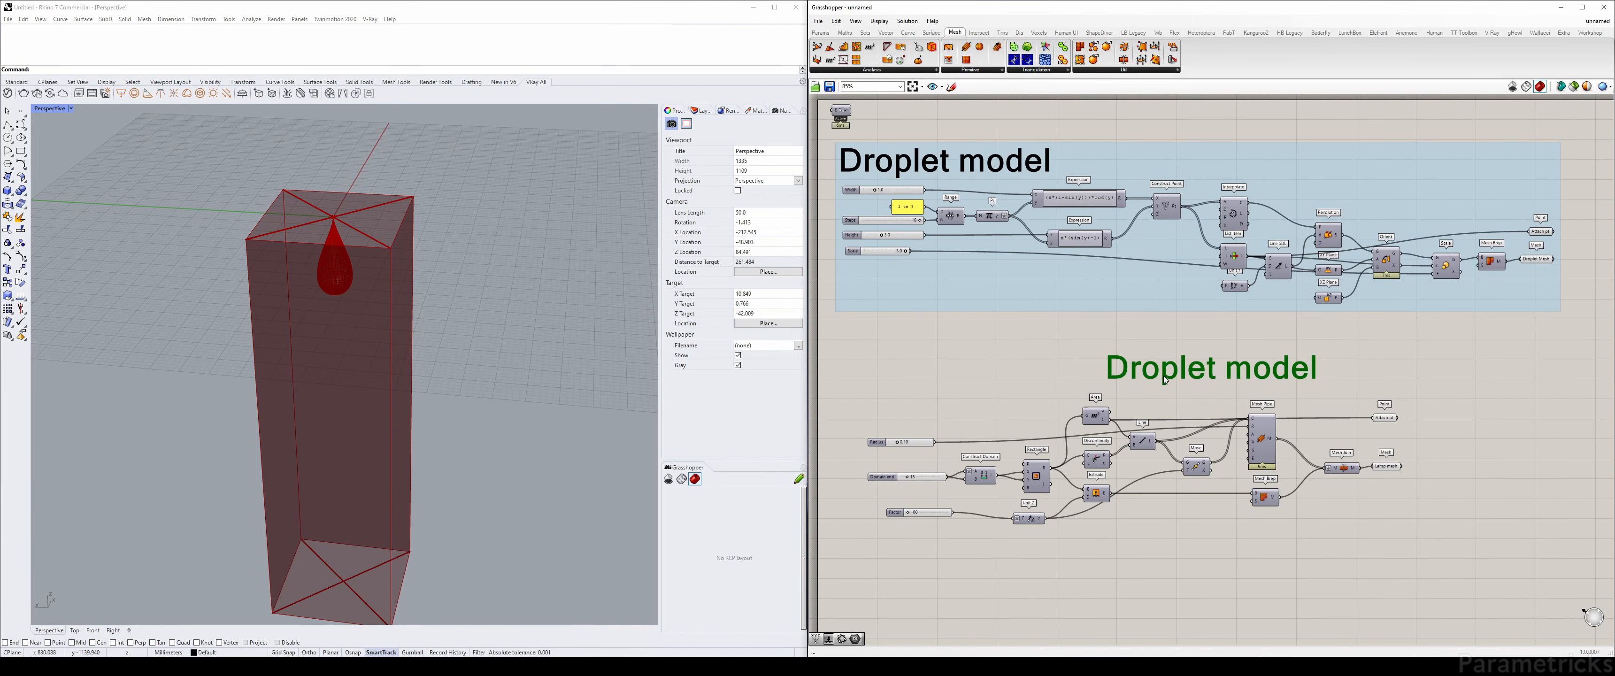
double_click(928, 392)
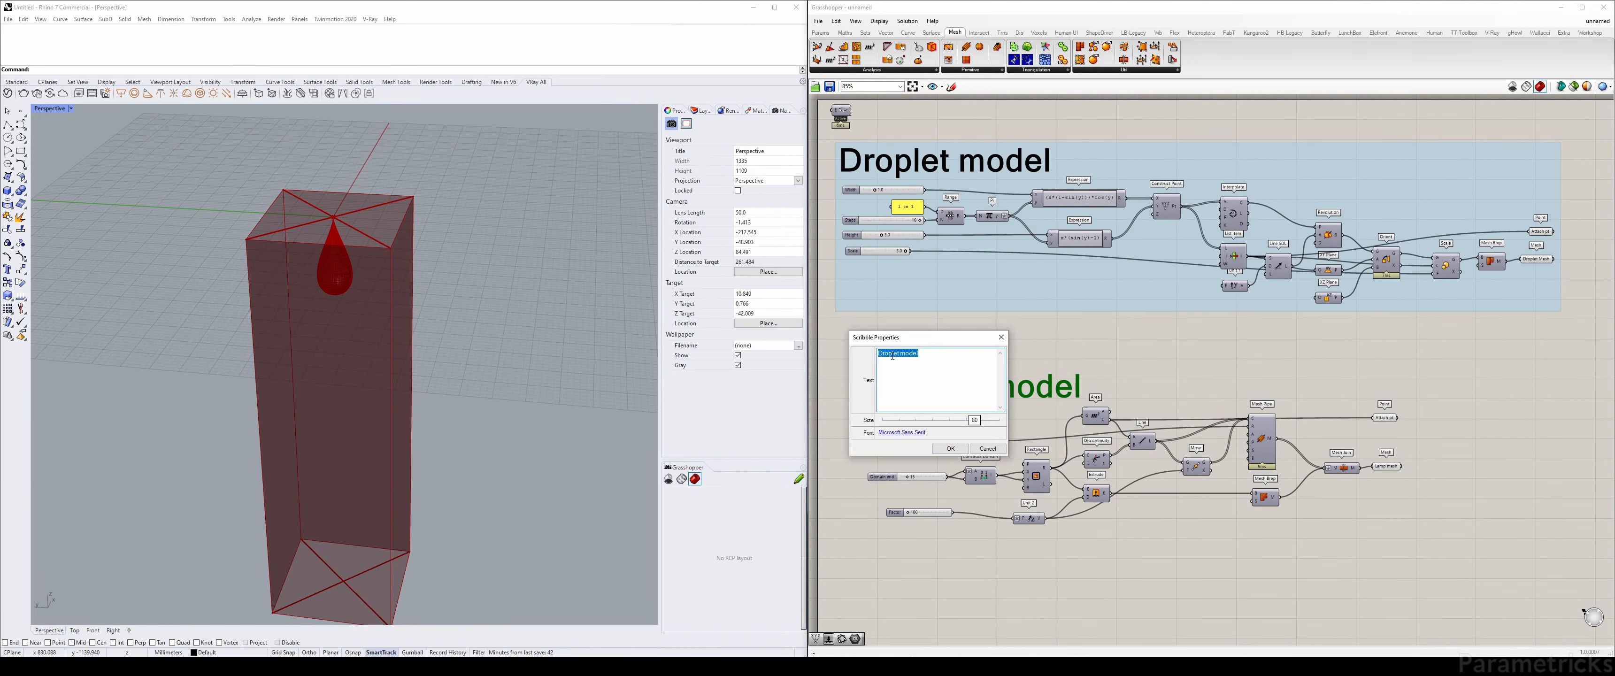
left_click(892, 355)
double_click(892, 355)
type("Lamp")
left_click(950, 448)
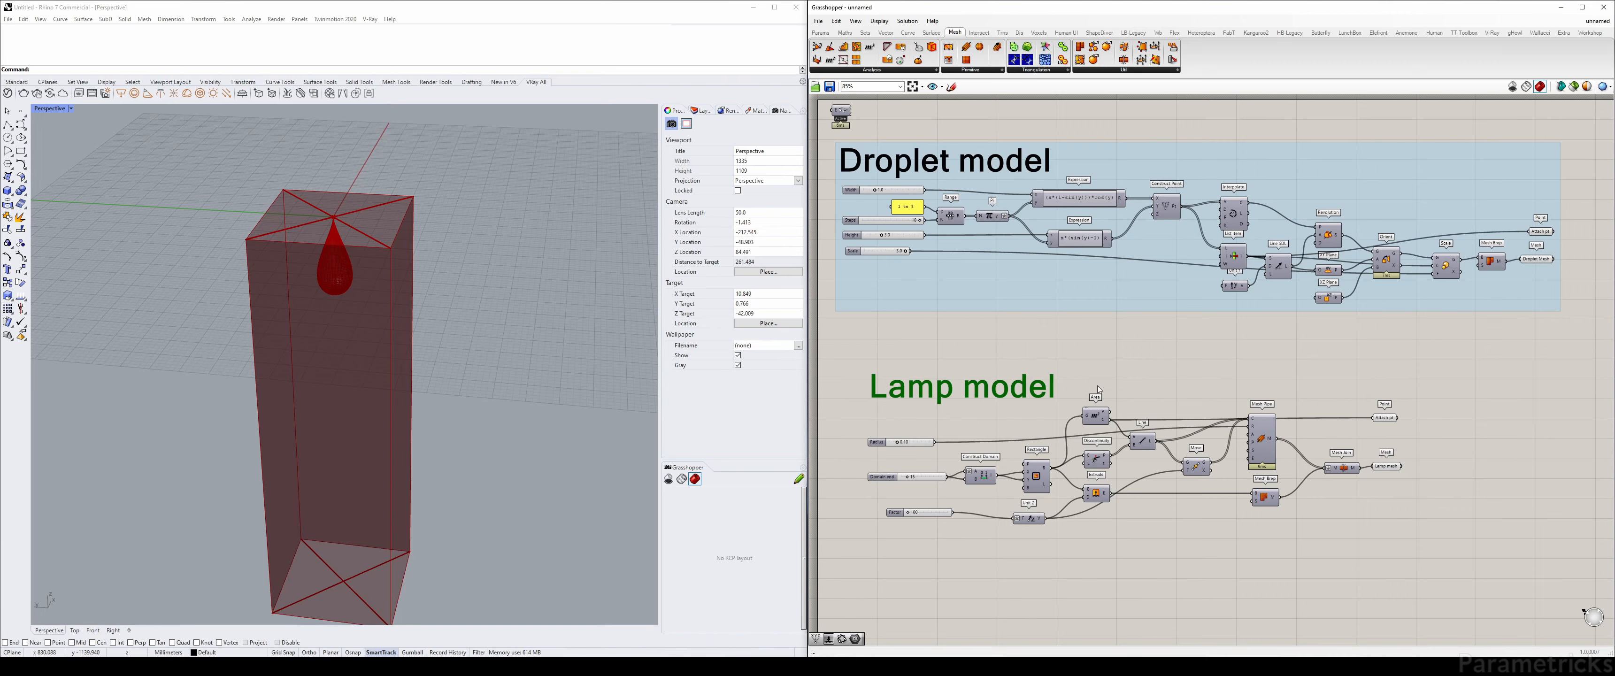
Group the lamp components with their title and align the group with the droplet group's left edge
left_click_drag(1459, 534, 811, 359)
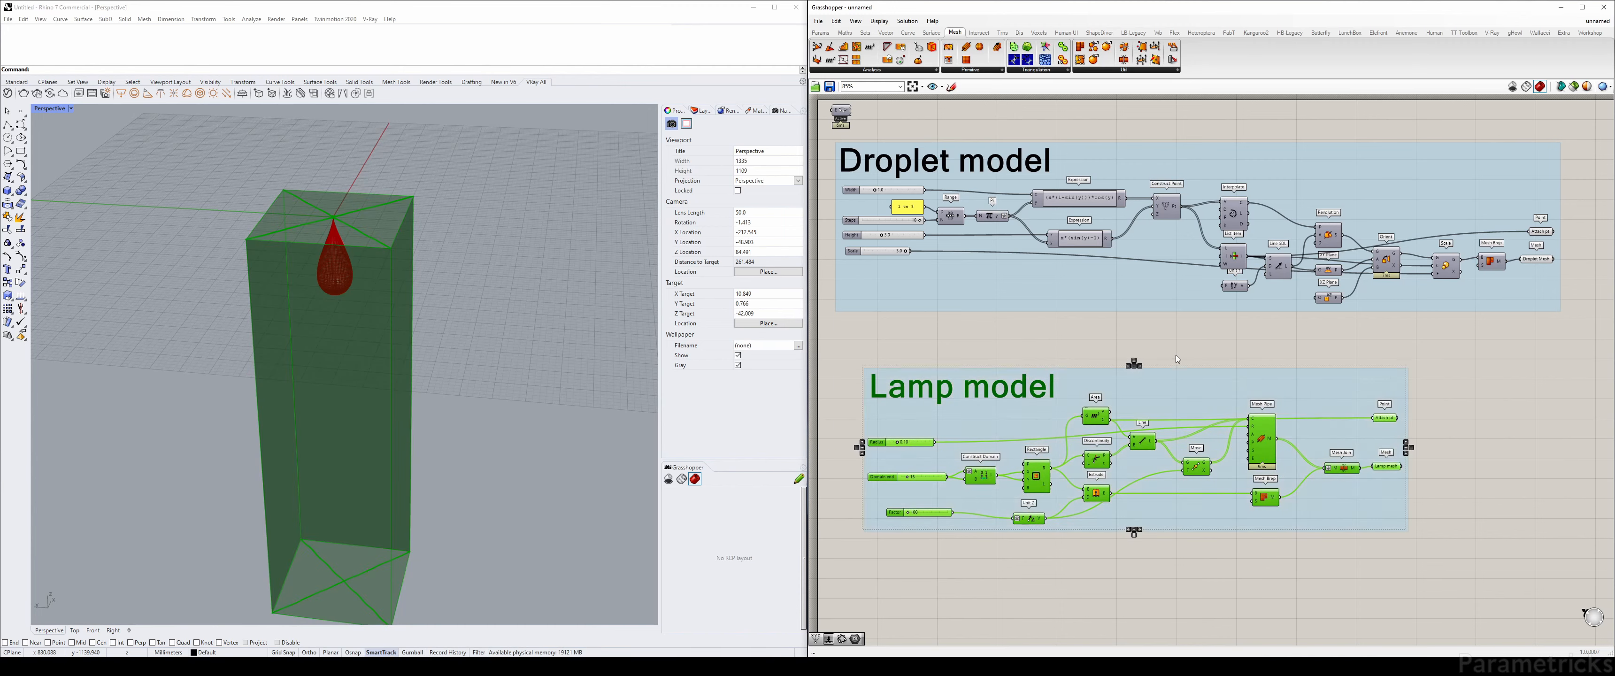
left_click_drag(1185, 384, 1161, 380)
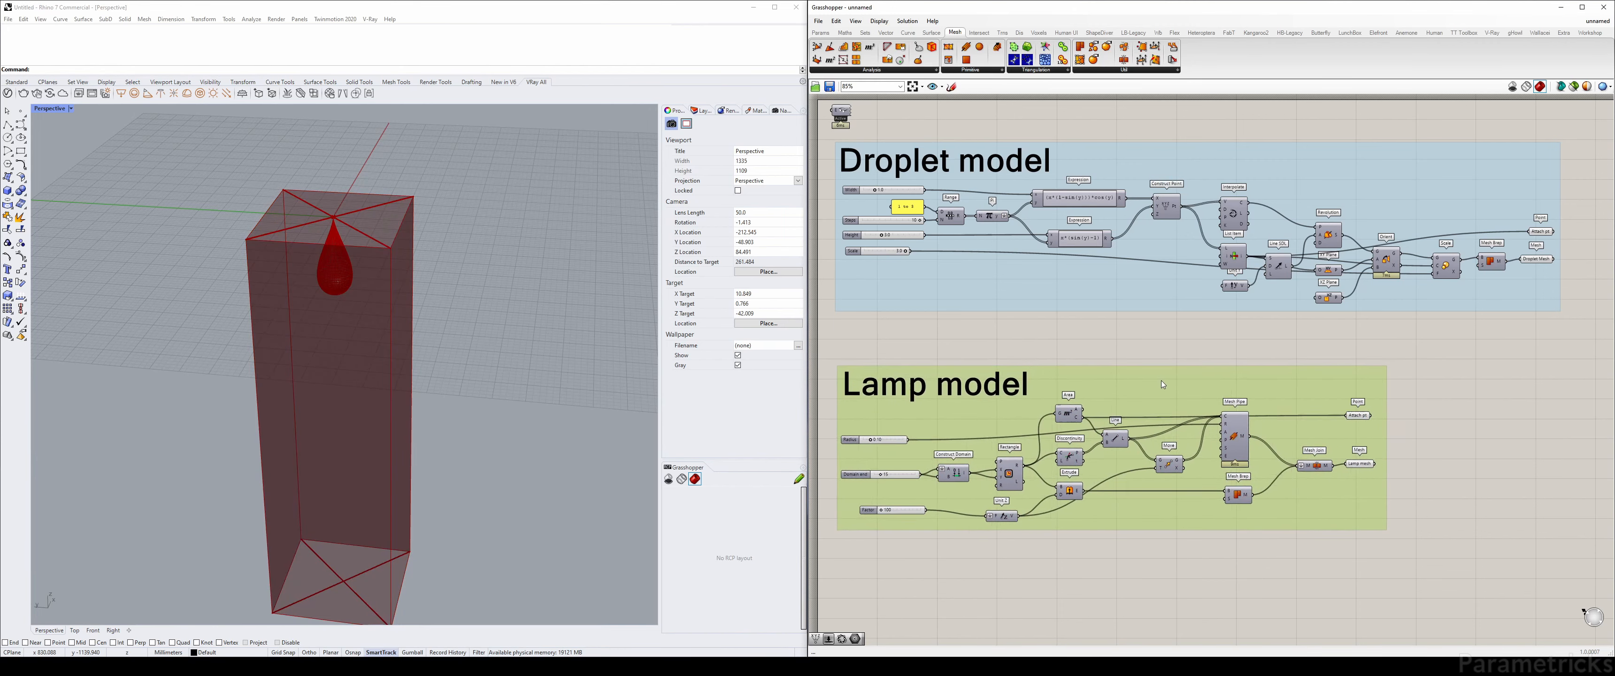
double_click(1157, 338)
right_click_drag(1373, 357, 1241, 349)
scroll(1224, 361, "down", 2)
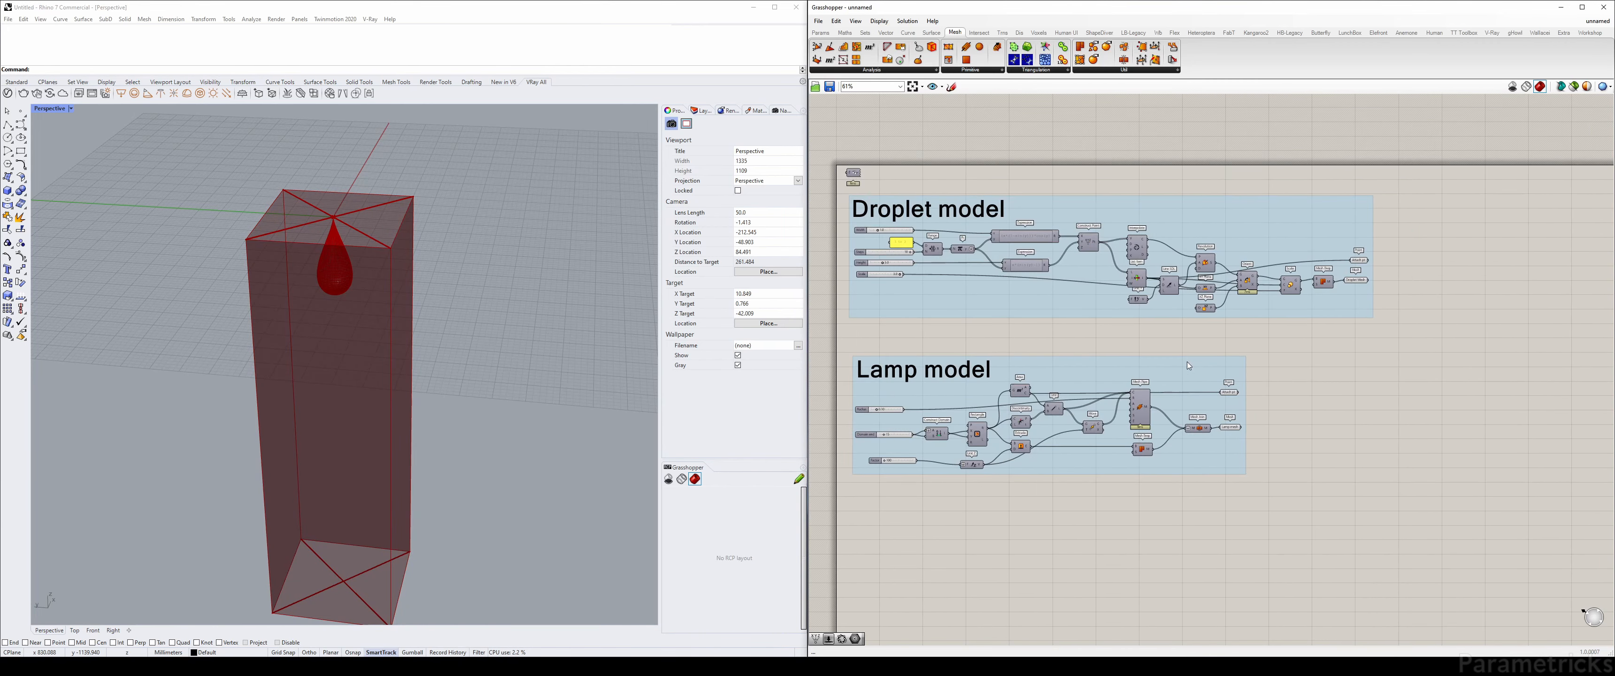
Add a Boolean Toggle on the empty canvas to the right of the two model groups
double_click(1400, 397)
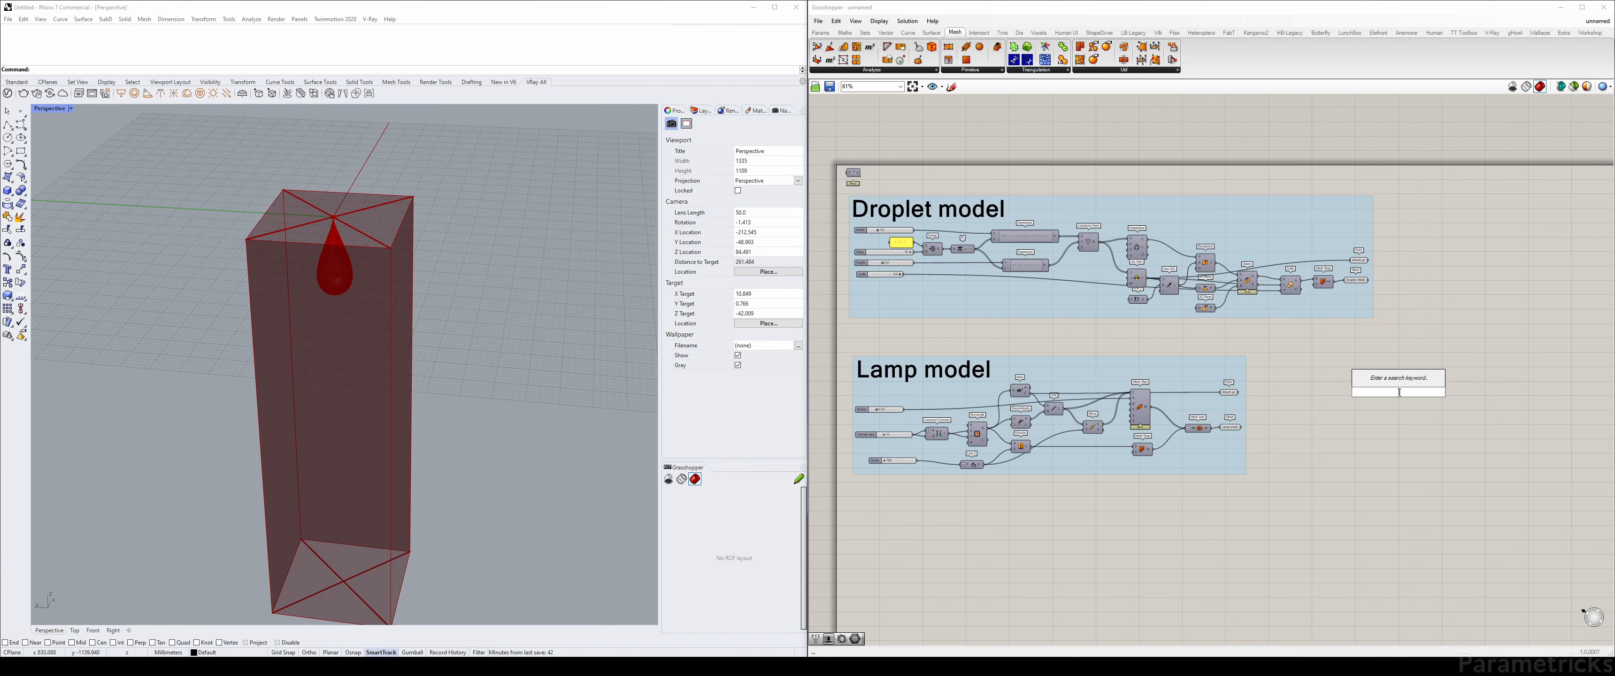
type("toggle")
key("Return")
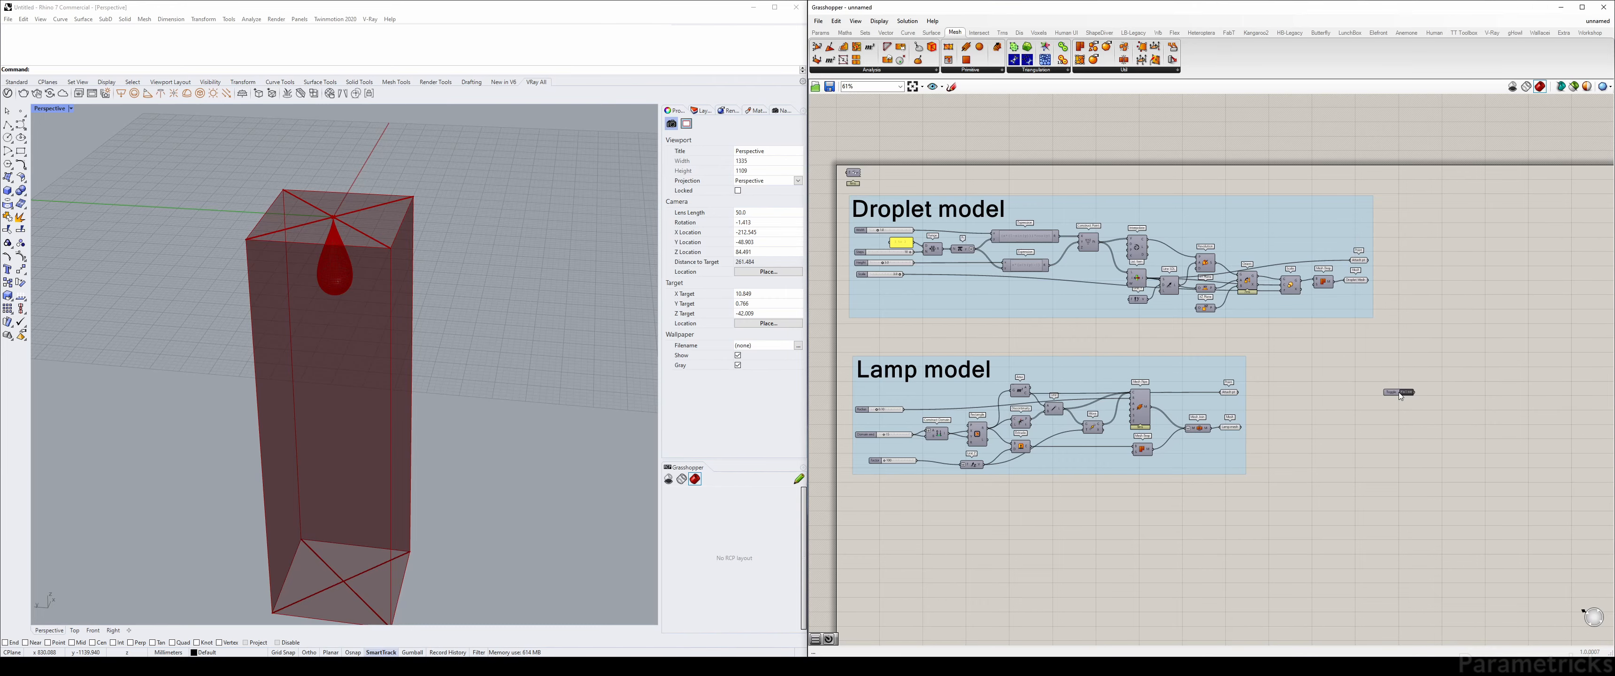
scroll(1399, 393, "up", 4)
left_click_drag(1400, 396, 1225, 335)
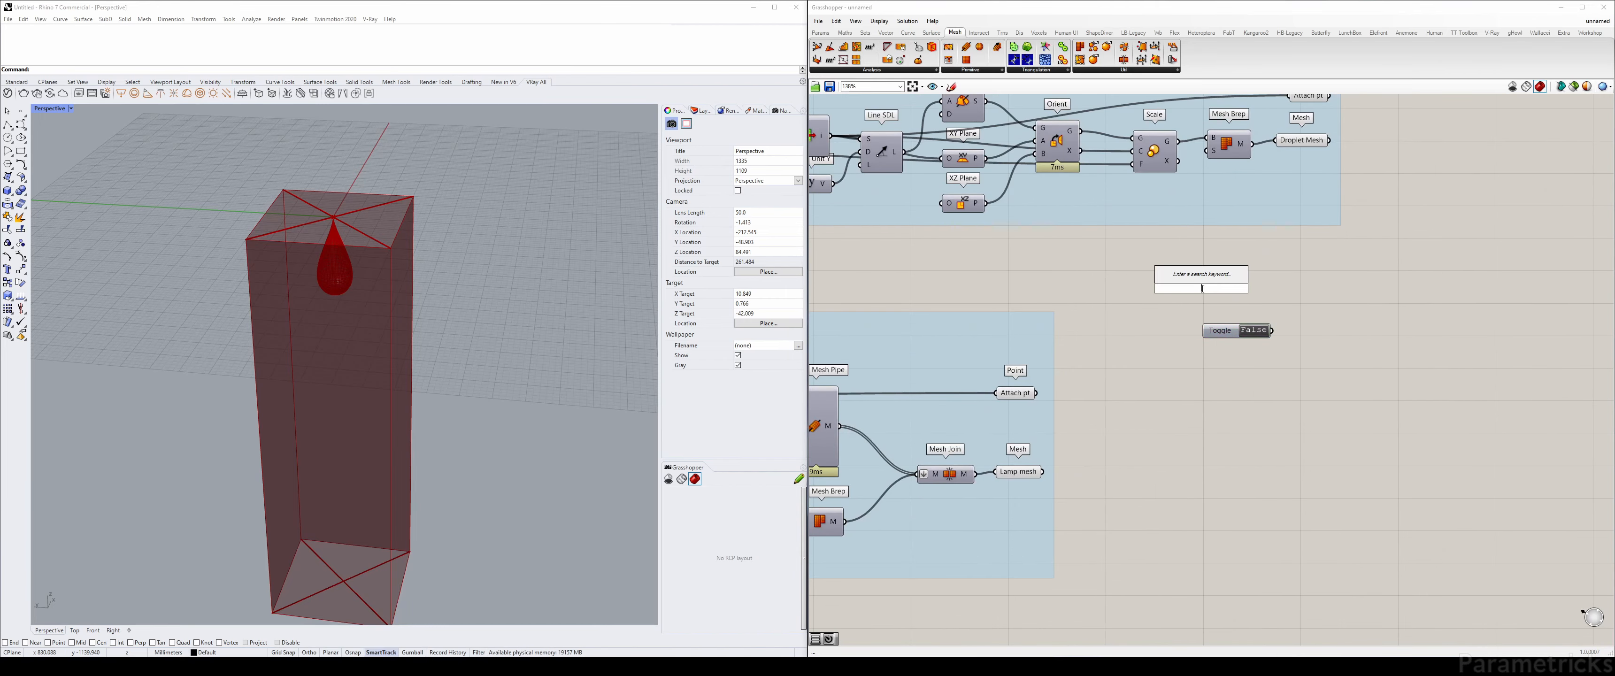
double_click(1201, 291)
type("value")
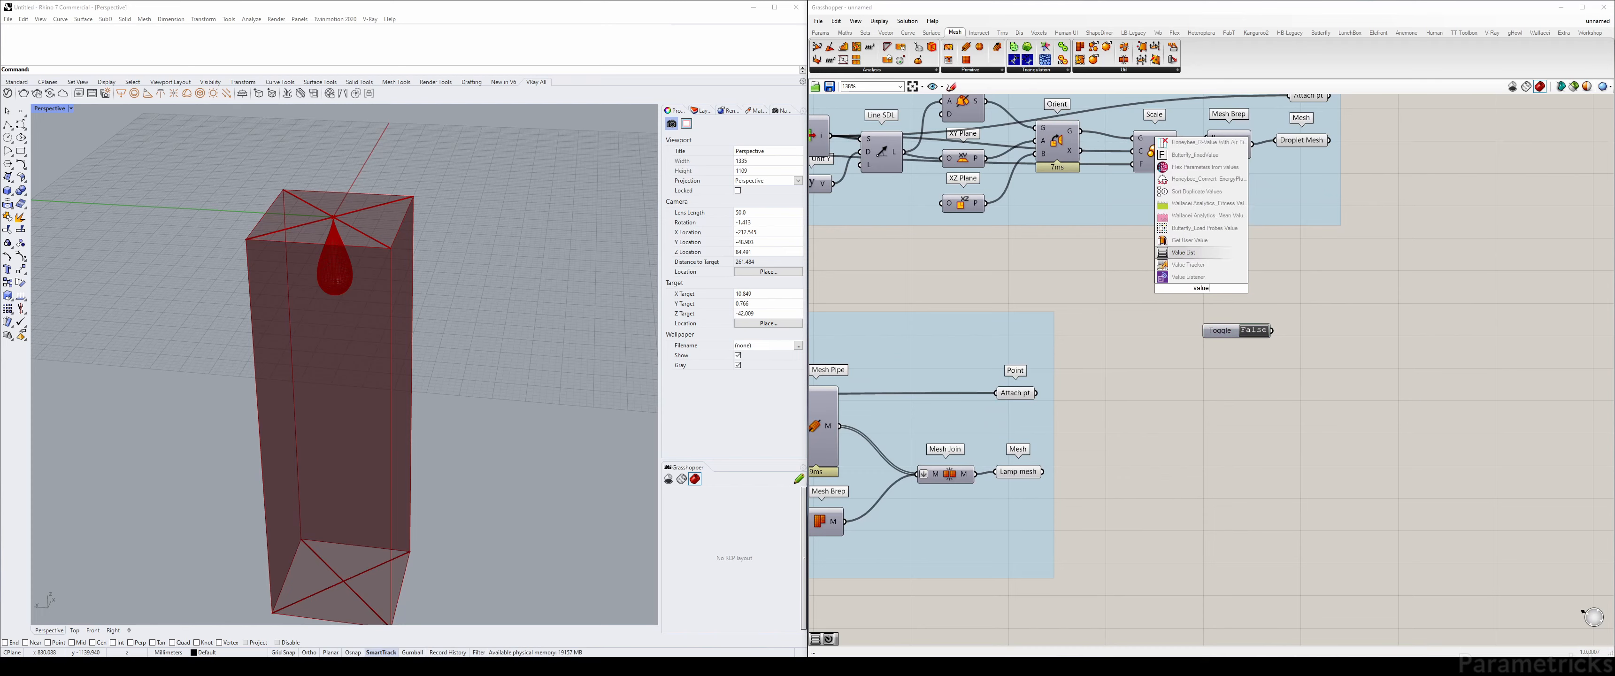
left_click(1184, 252)
right_click(1203, 288)
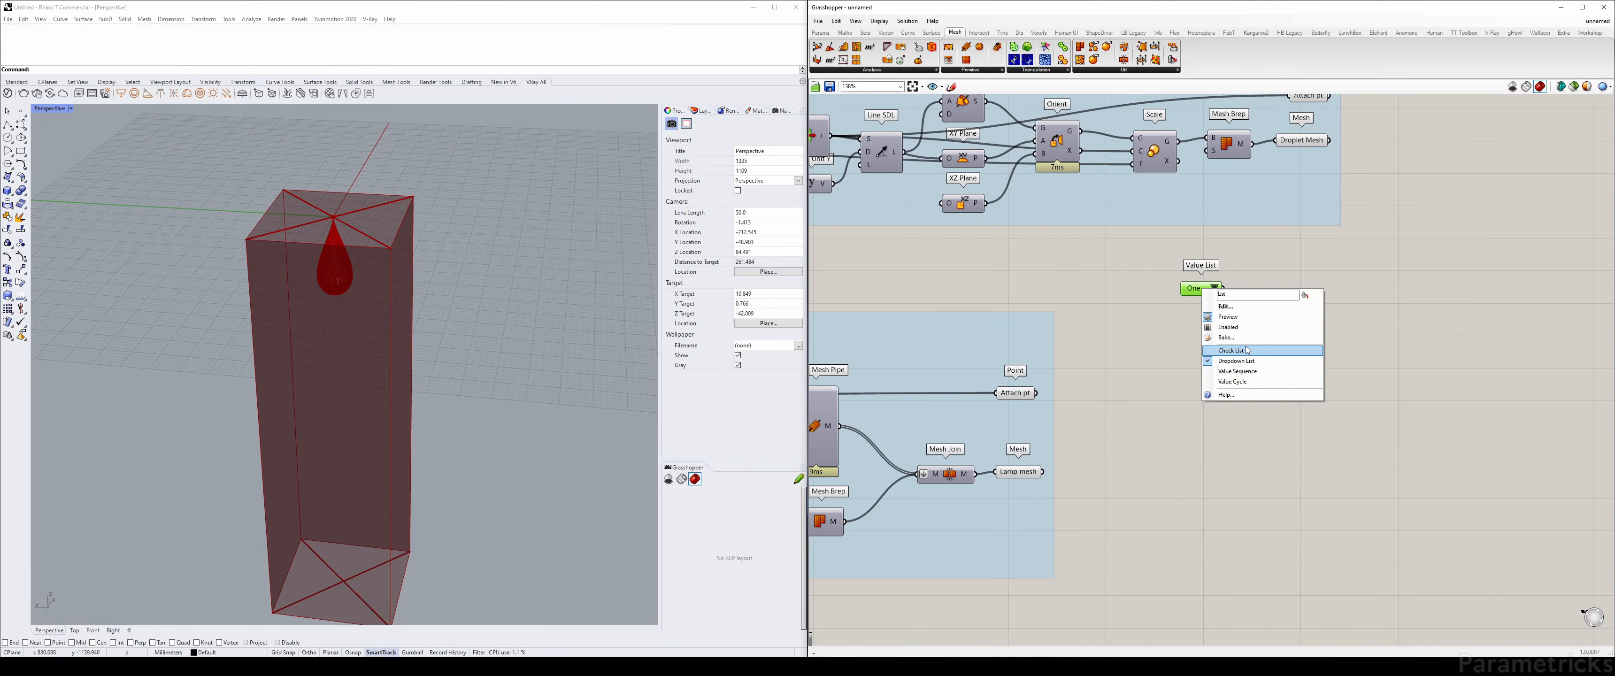
left_click(1254, 361)
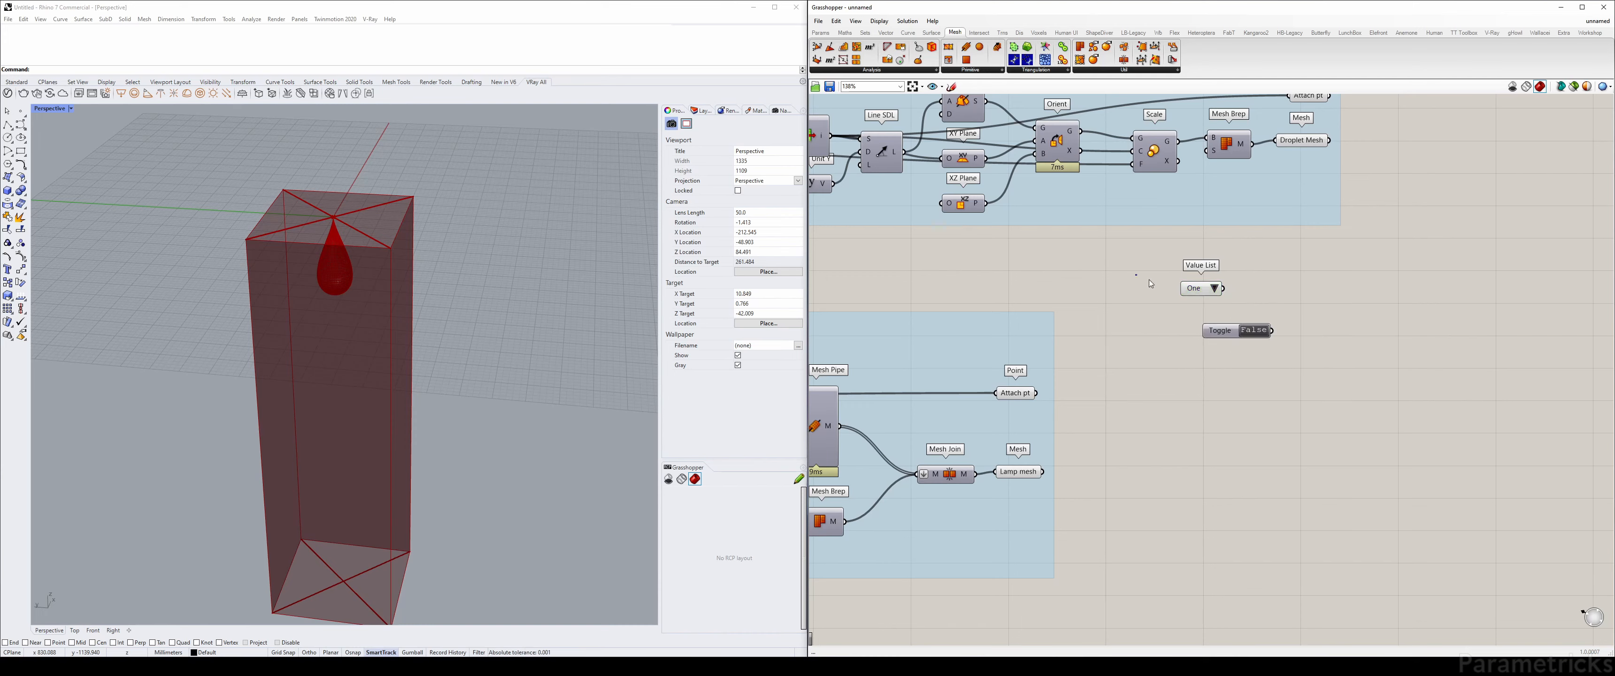
left_click(1215, 287)
left_click(1358, 277)
left_click(1194, 288)
key("Delete")
Move the Boolean Toggle closer to the model groups and switch it to True
left_click(1196, 328)
left_click_drag(1194, 327, 1137, 304)
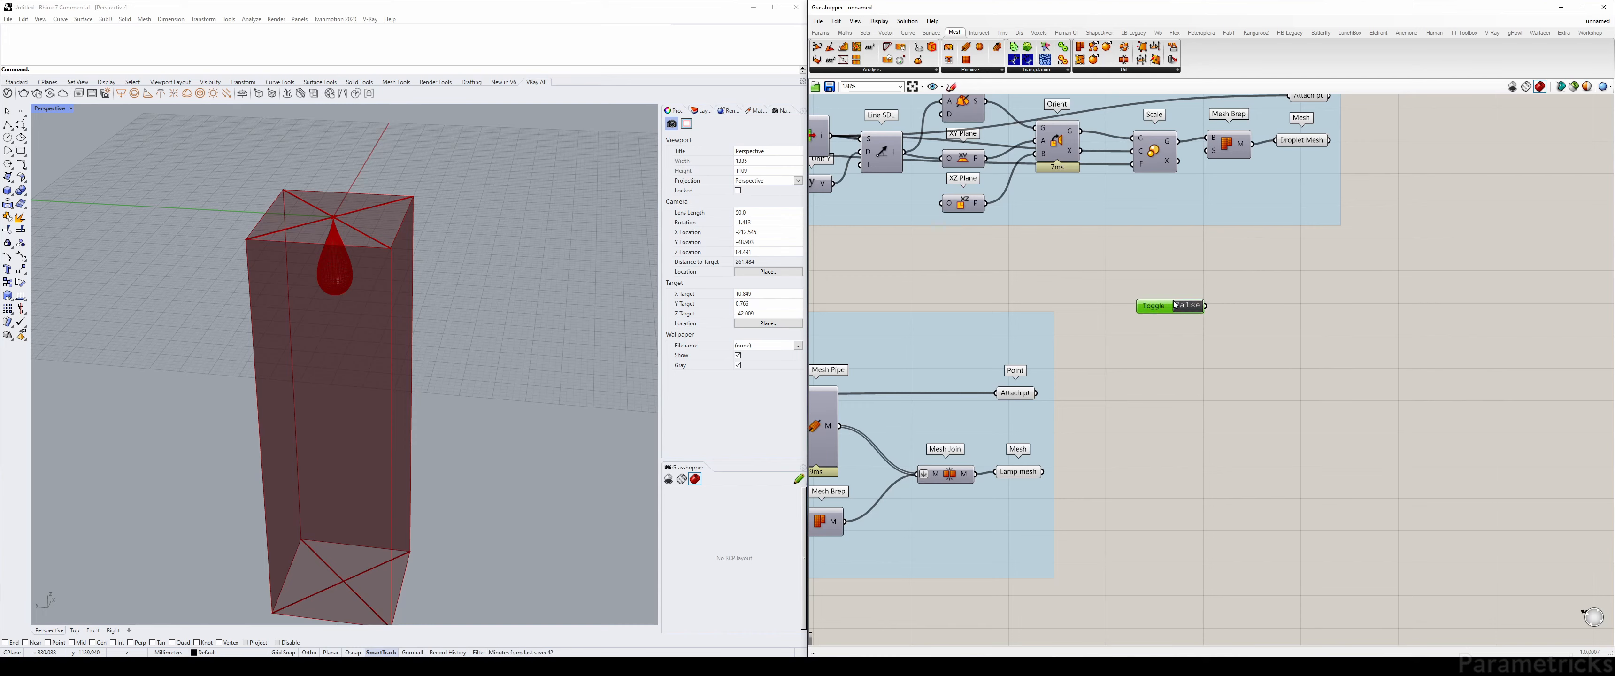
double_click(1191, 308)
Add a Stream Filter component to the right of the toggle
double_click(1306, 304)
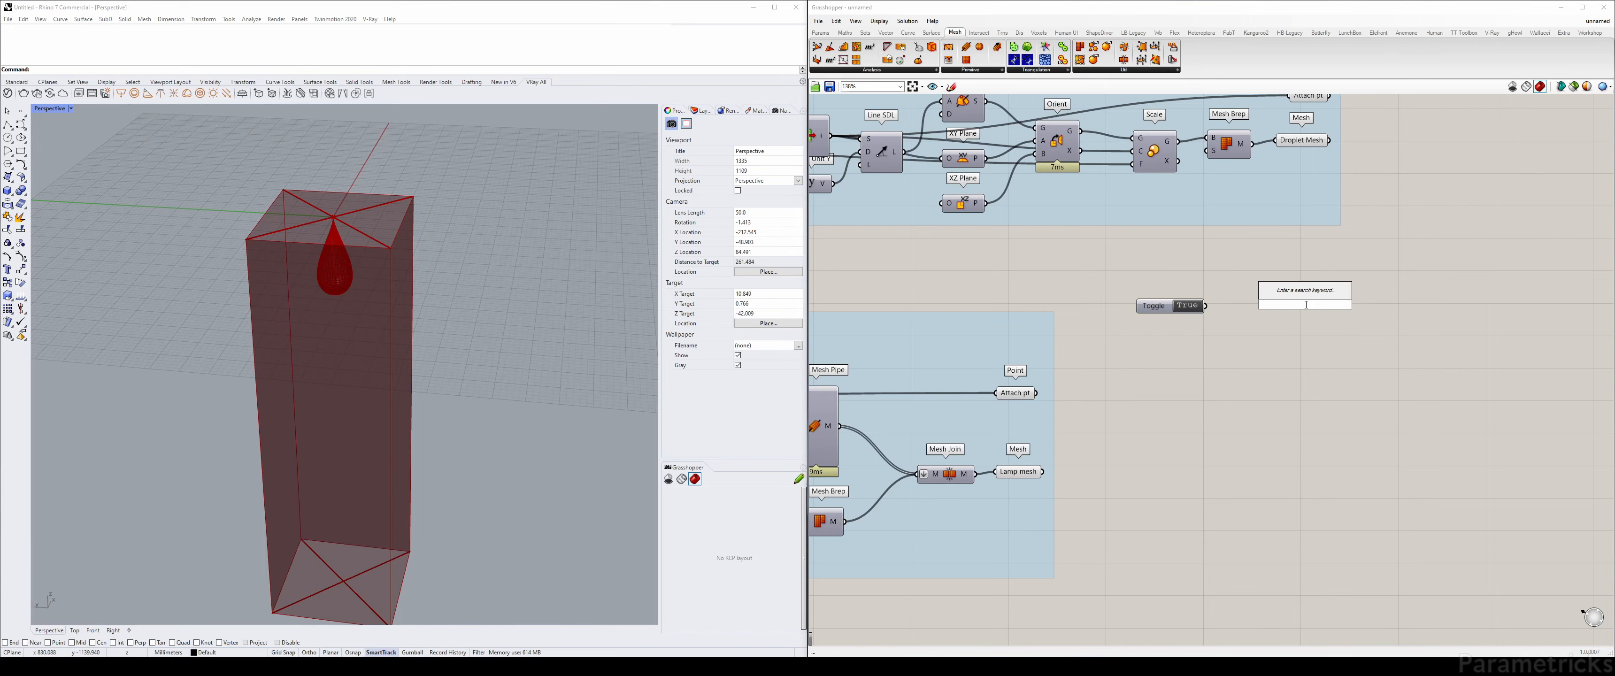
type("filter")
key("Return")
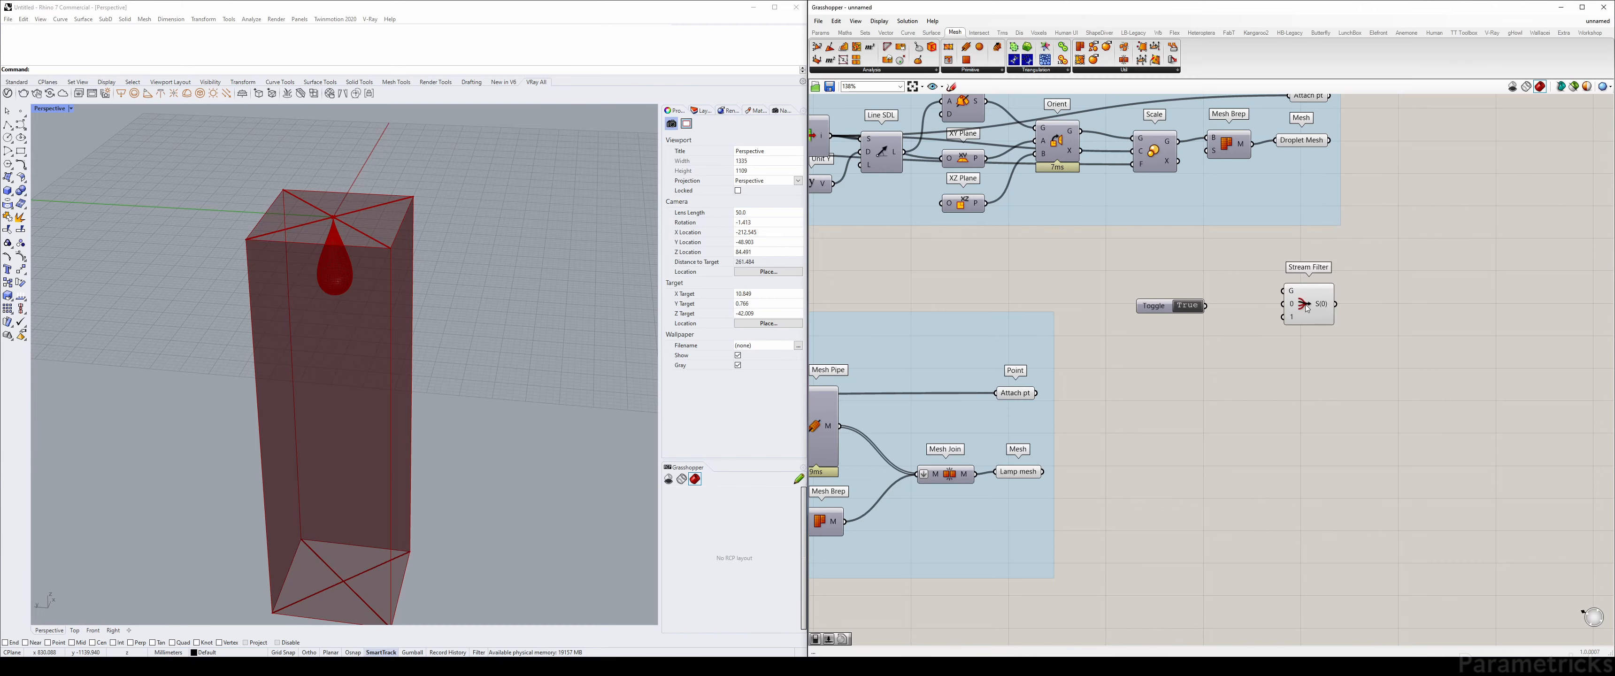
Try adding extra stream inputs to the Stream Filter and remove them again, leaving inputs 0 and 1
scroll(1315, 307, "up", 5)
left_click(1287, 348)
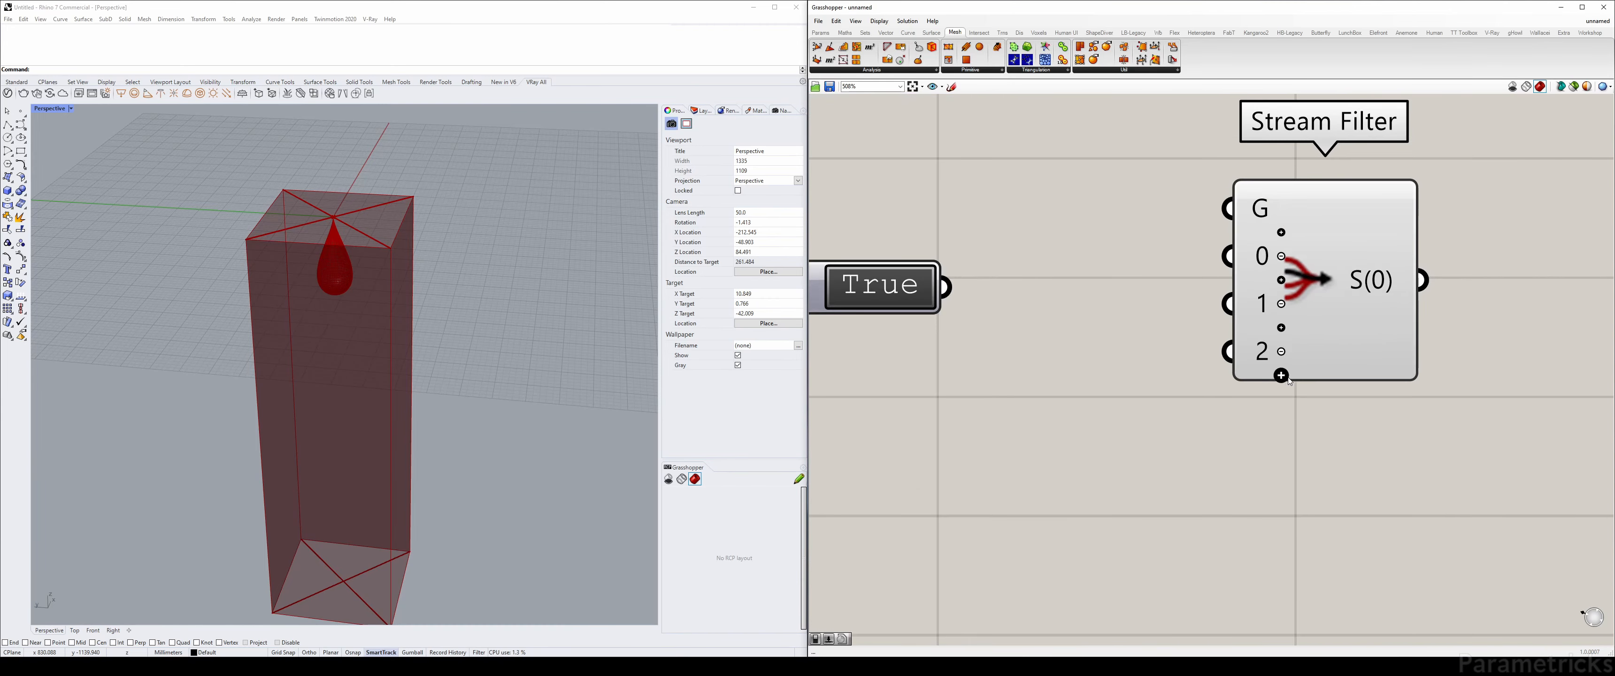
scroll(1288, 354, "up", 4)
left_click(1281, 376)
left_click(1280, 404)
scroll(1285, 386, "down", 4)
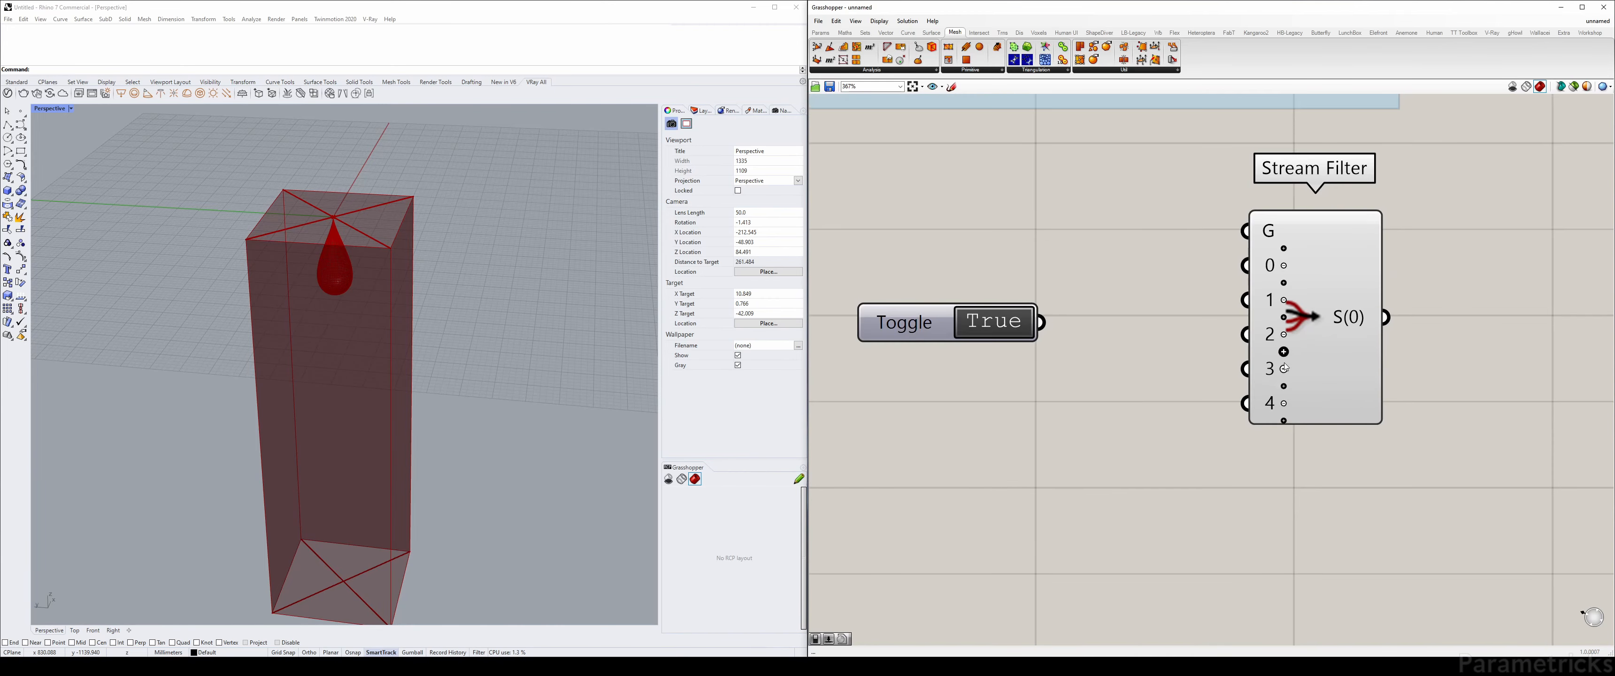
left_click(1284, 371)
left_click(1284, 384)
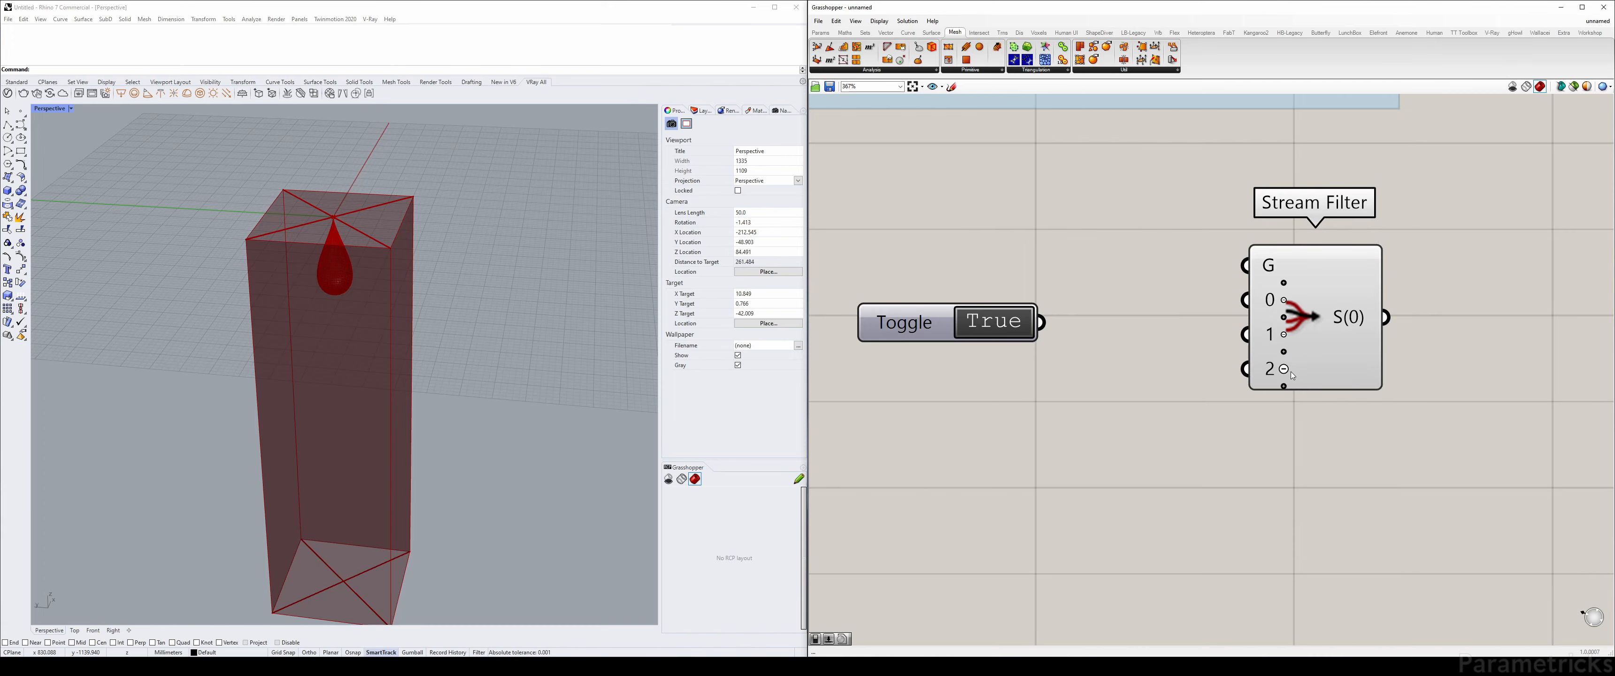
left_click(1283, 371)
Wire the toggle into the Stream Filter's gate input and line the toggle up with that input
scroll(1329, 312, "down", 1)
scroll(1327, 309, "down", 1)
left_click_drag(1133, 319, 1266, 294)
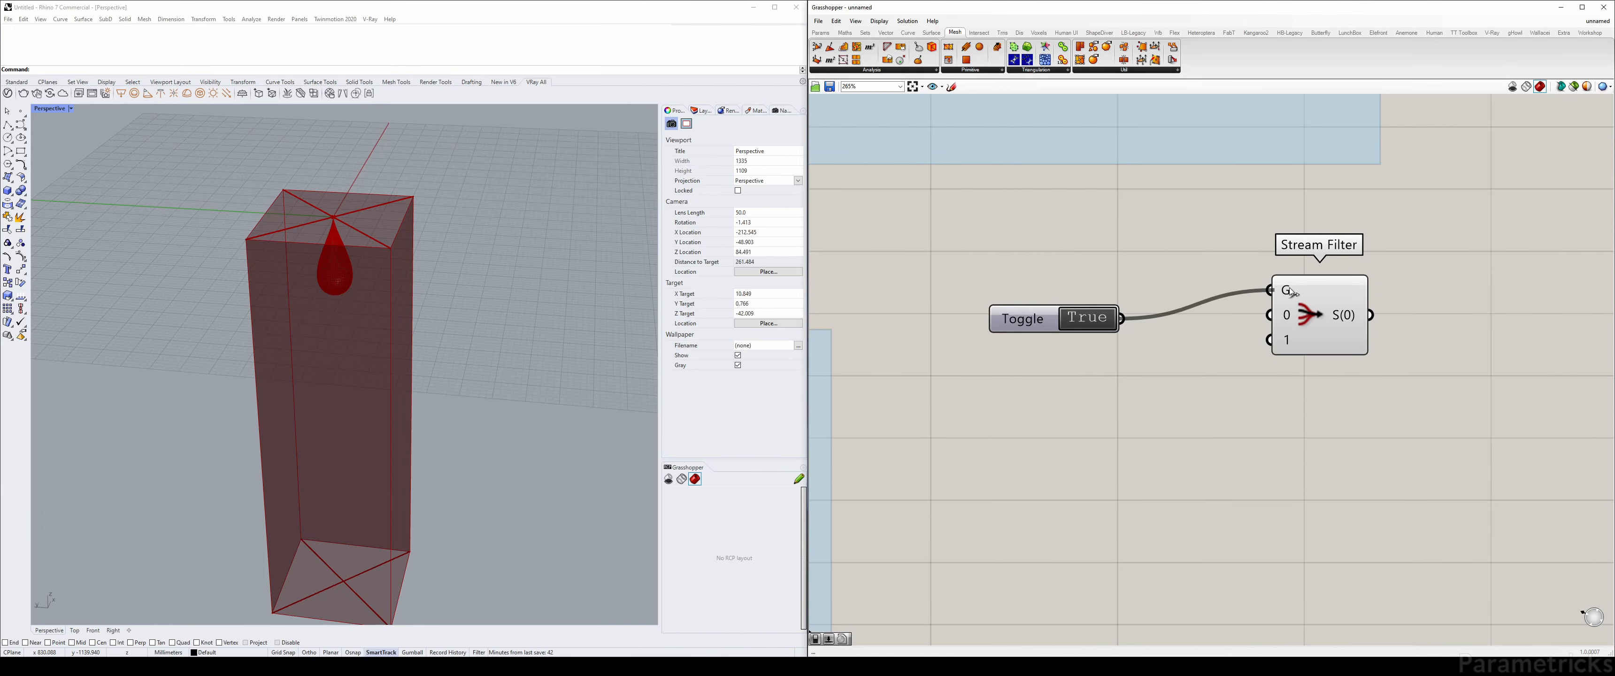
scroll(1149, 318, "down", 2)
left_click(1149, 318)
scroll(1260, 302, "up", 3)
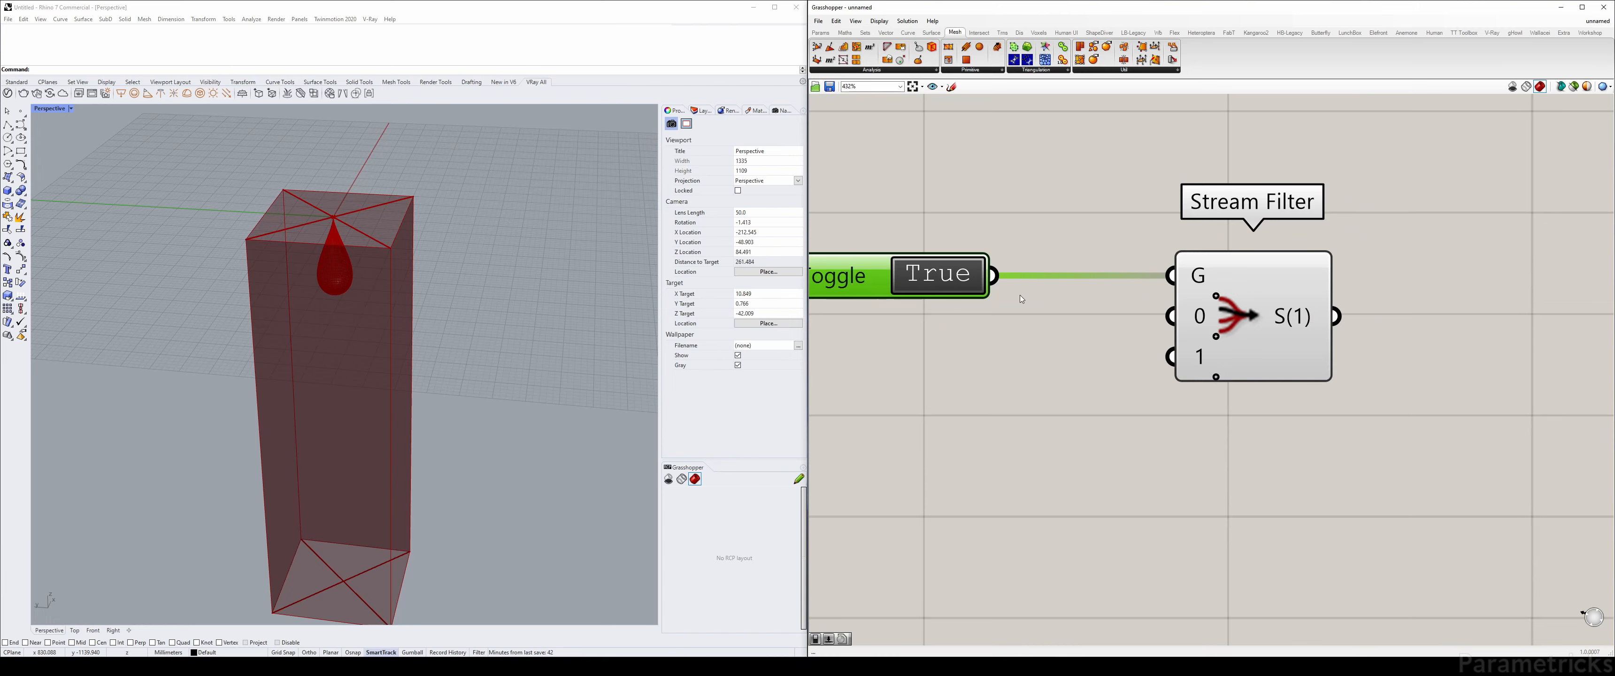
scroll(1019, 295, "down", 2)
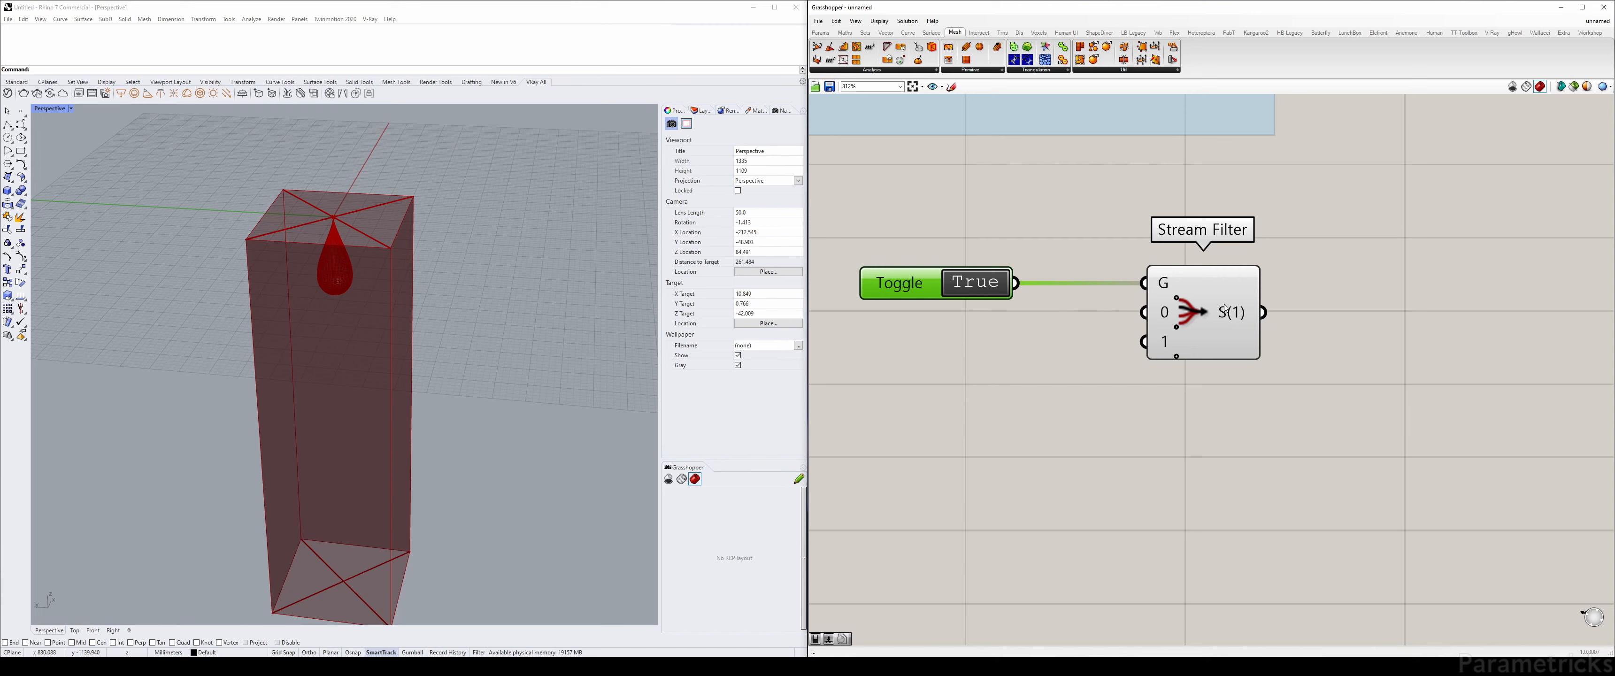
Switch the toggle to False and place a copy of the Stream Filter, gate wire included, below the original
double_click(1002, 291)
scroll(1227, 300, "down", 5)
left_click(1224, 314, "shift")
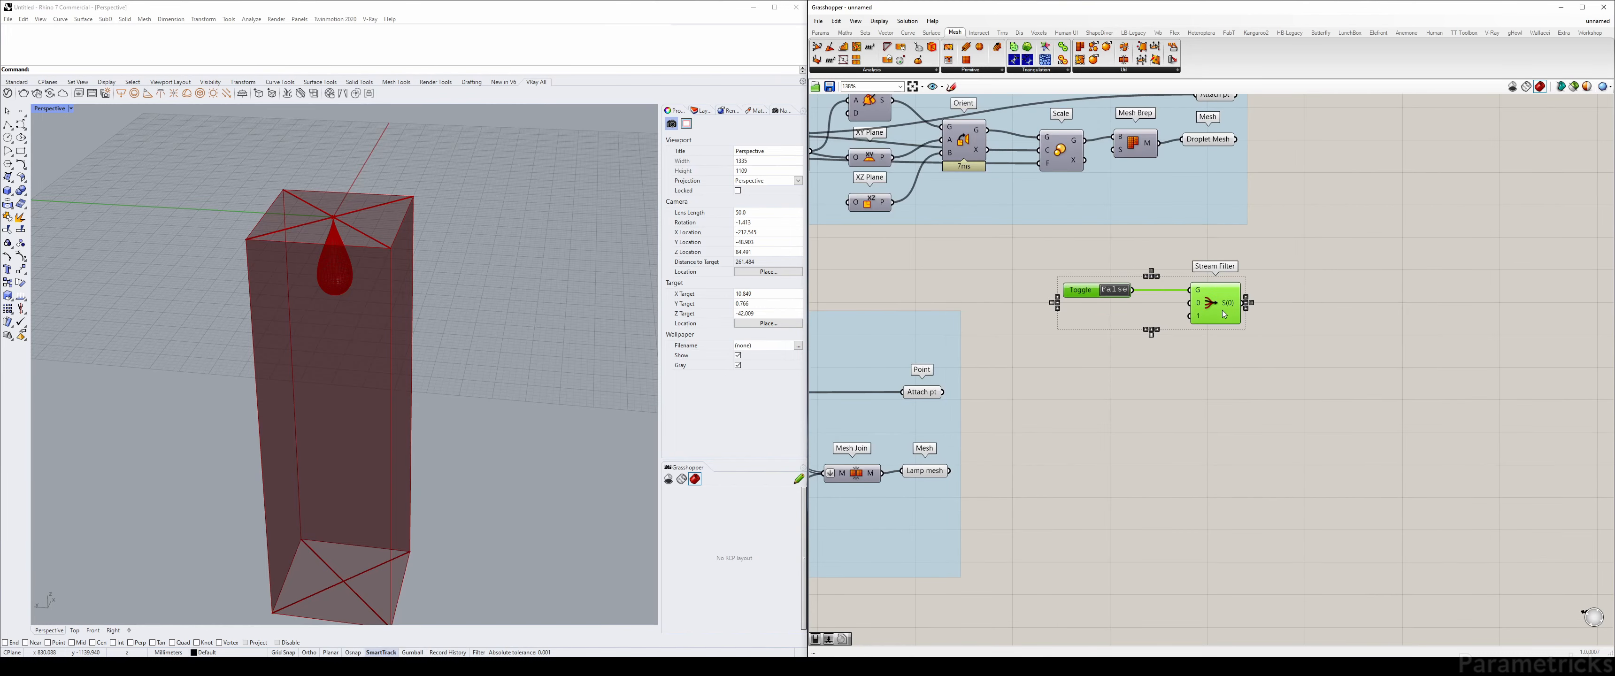
left_click(1247, 342)
left_click_drag(1215, 313, 1219, 370, "alt")
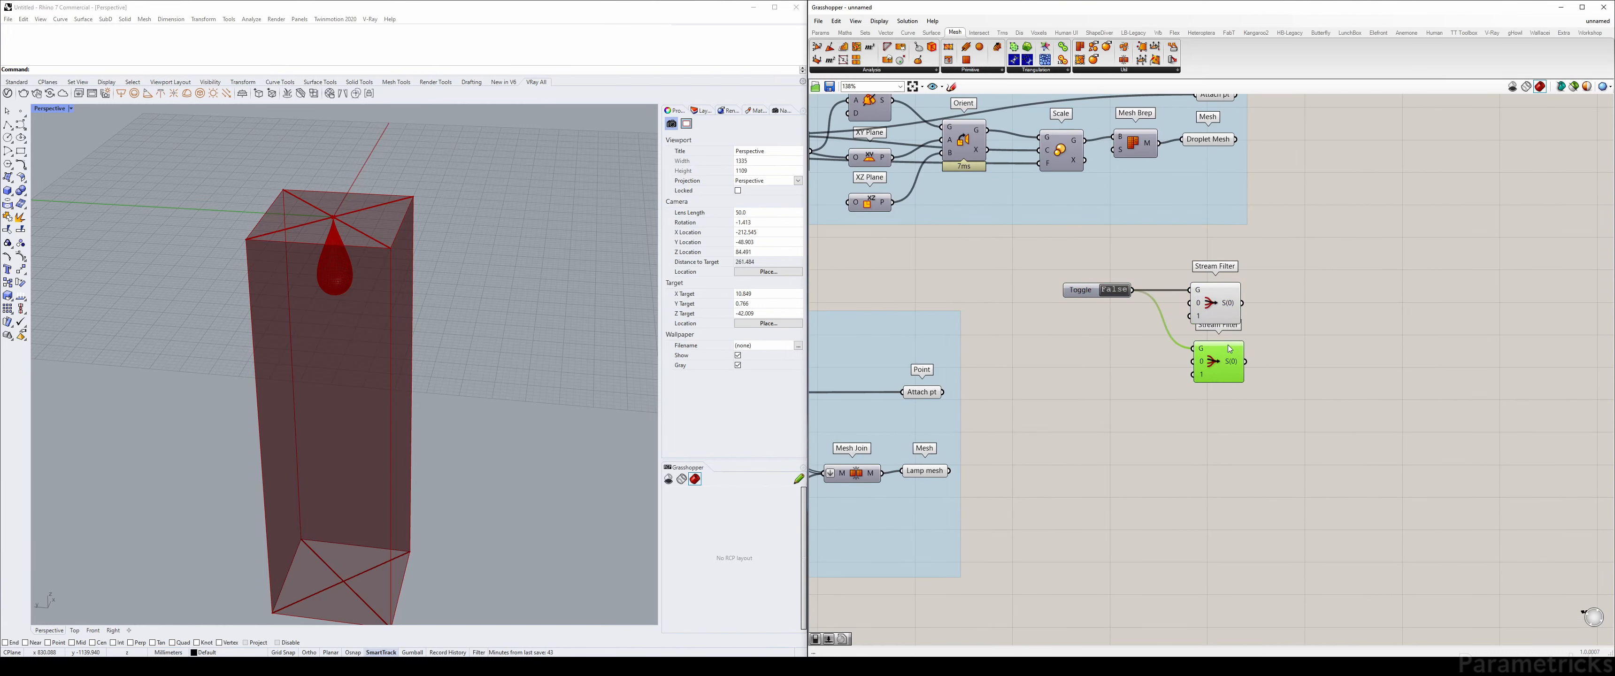
Space the two Stream Filters apart and move them together with the toggle farther right, clear of the droplet group
left_click(1318, 275)
scroll(1334, 270, "down", 1)
right_click_drag(1332, 266, 1166, 332)
left_click_drag(1067, 364, 1067, 349)
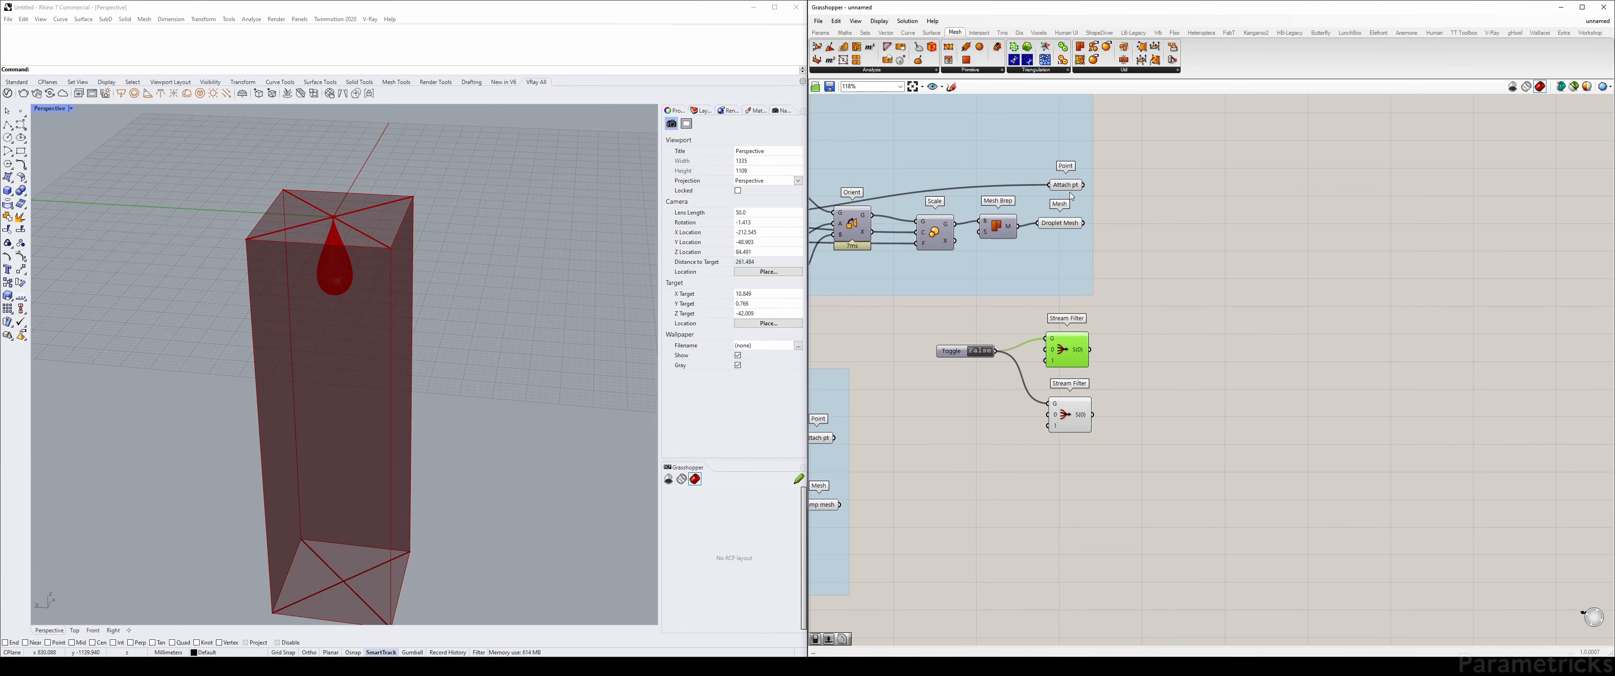
left_click_drag(1219, 445, 1075, 336)
left_click(1086, 194)
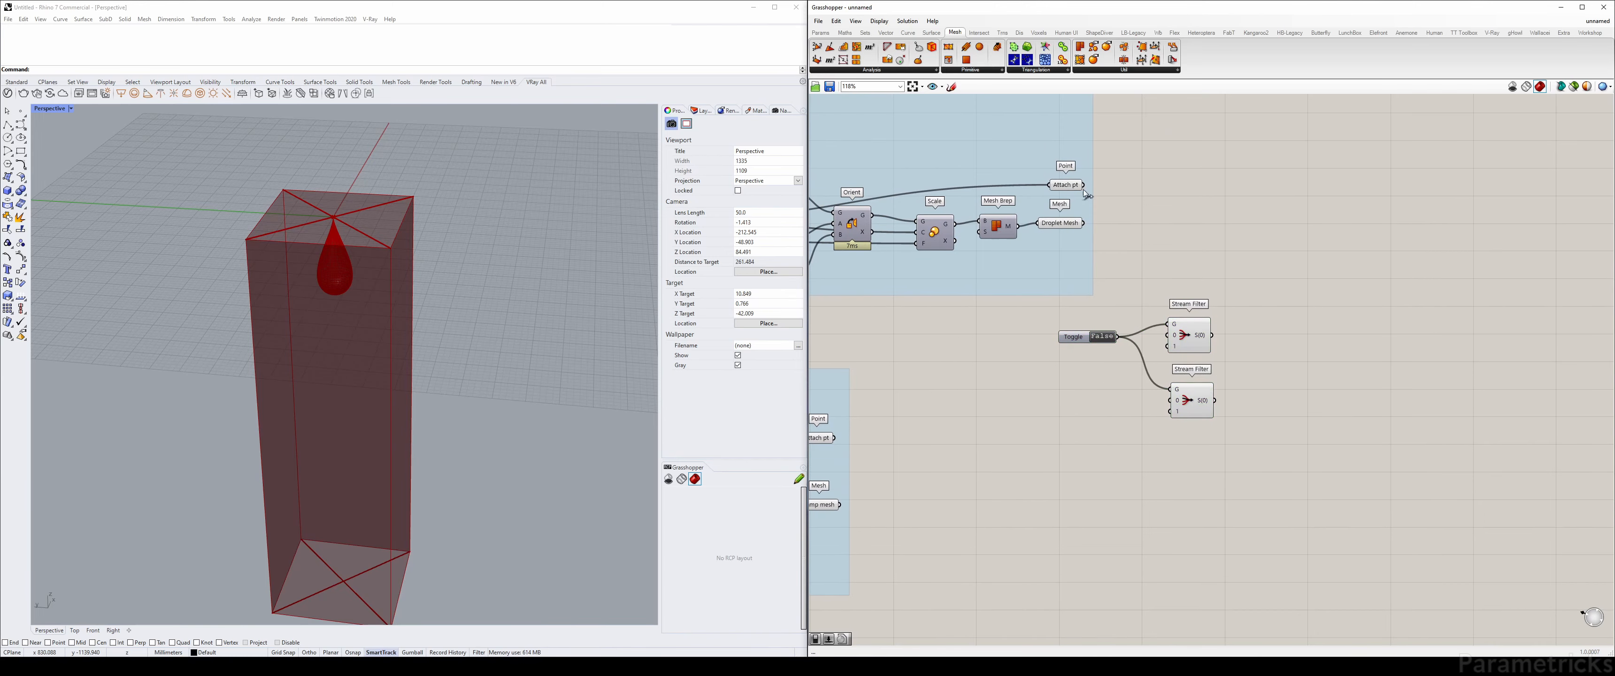
right_click_drag(979, 323, 1077, 292)
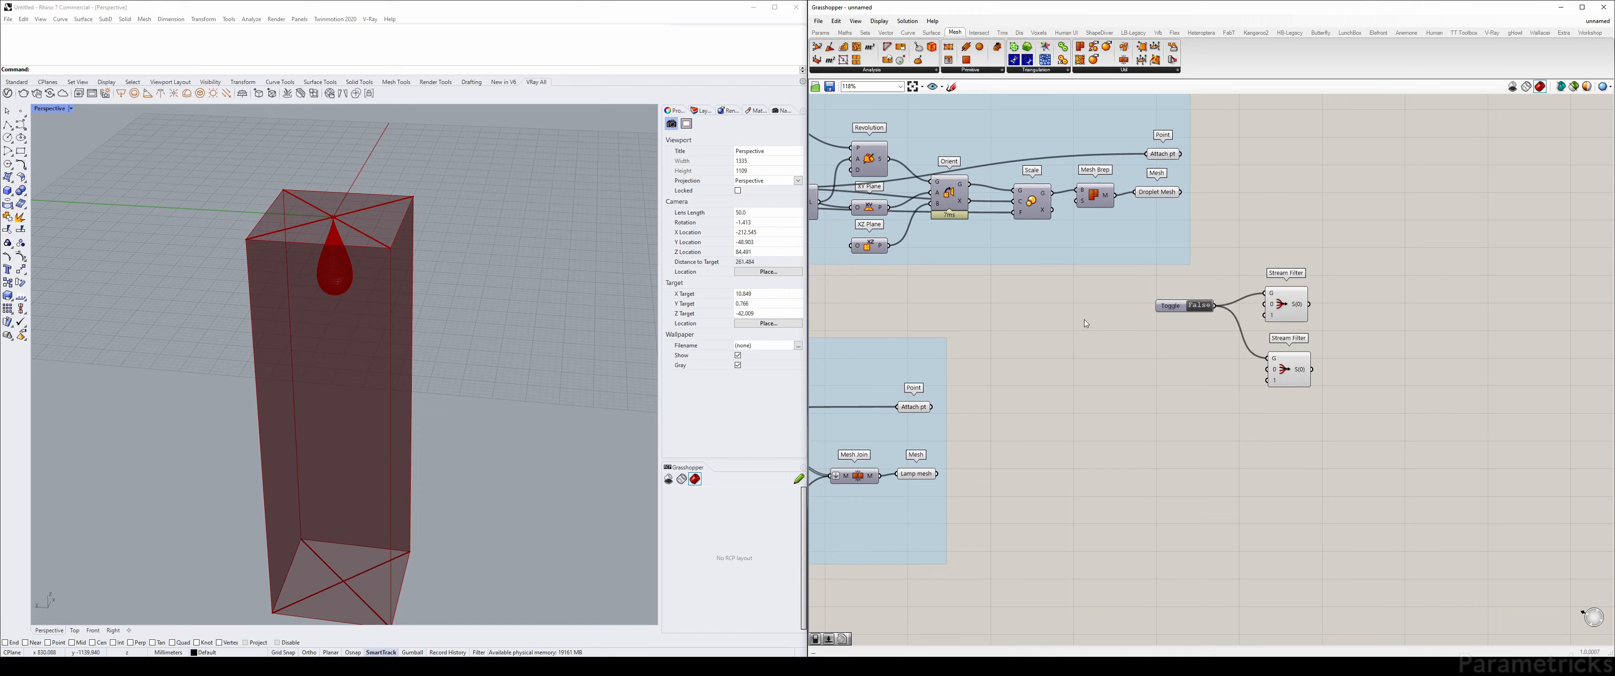
Wire the droplet and lamp attach points into inputs 0 and 1 of the upper Stream Filter, and their meshes likewise into the lower one
left_click_drag(1181, 154, 1156, 296)
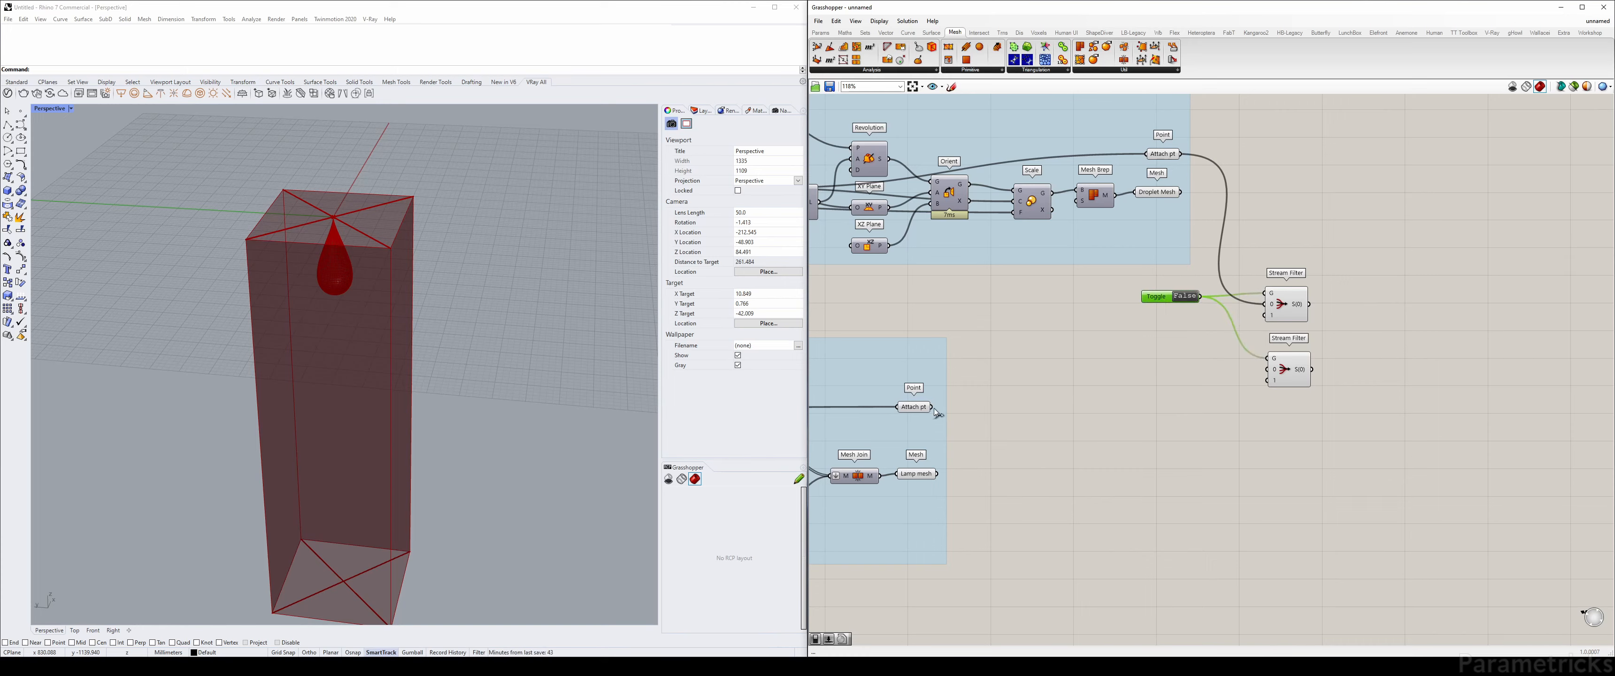
left_click_drag(932, 408, 1265, 316)
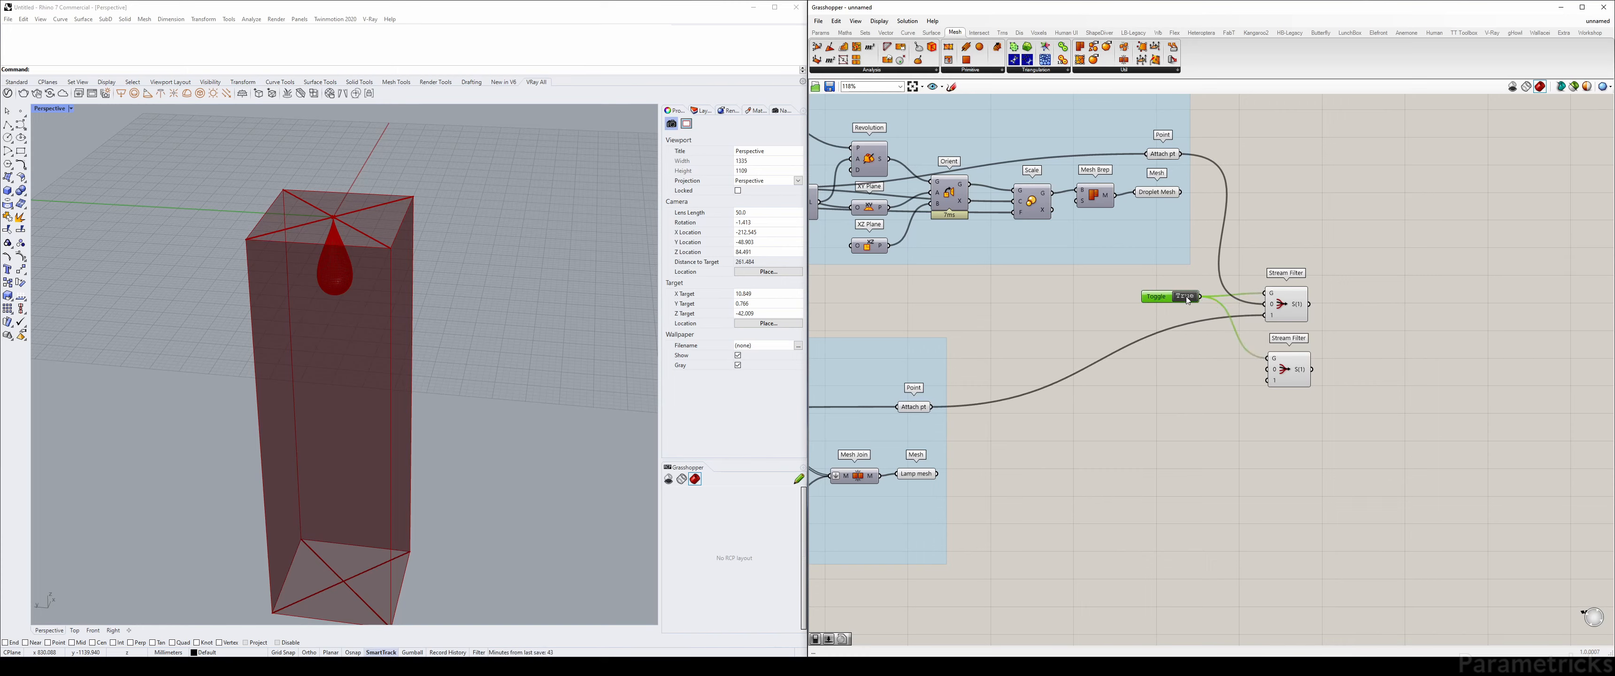
left_click_drag(1183, 193, 1267, 370)
left_click_drag(937, 474, 1265, 381)
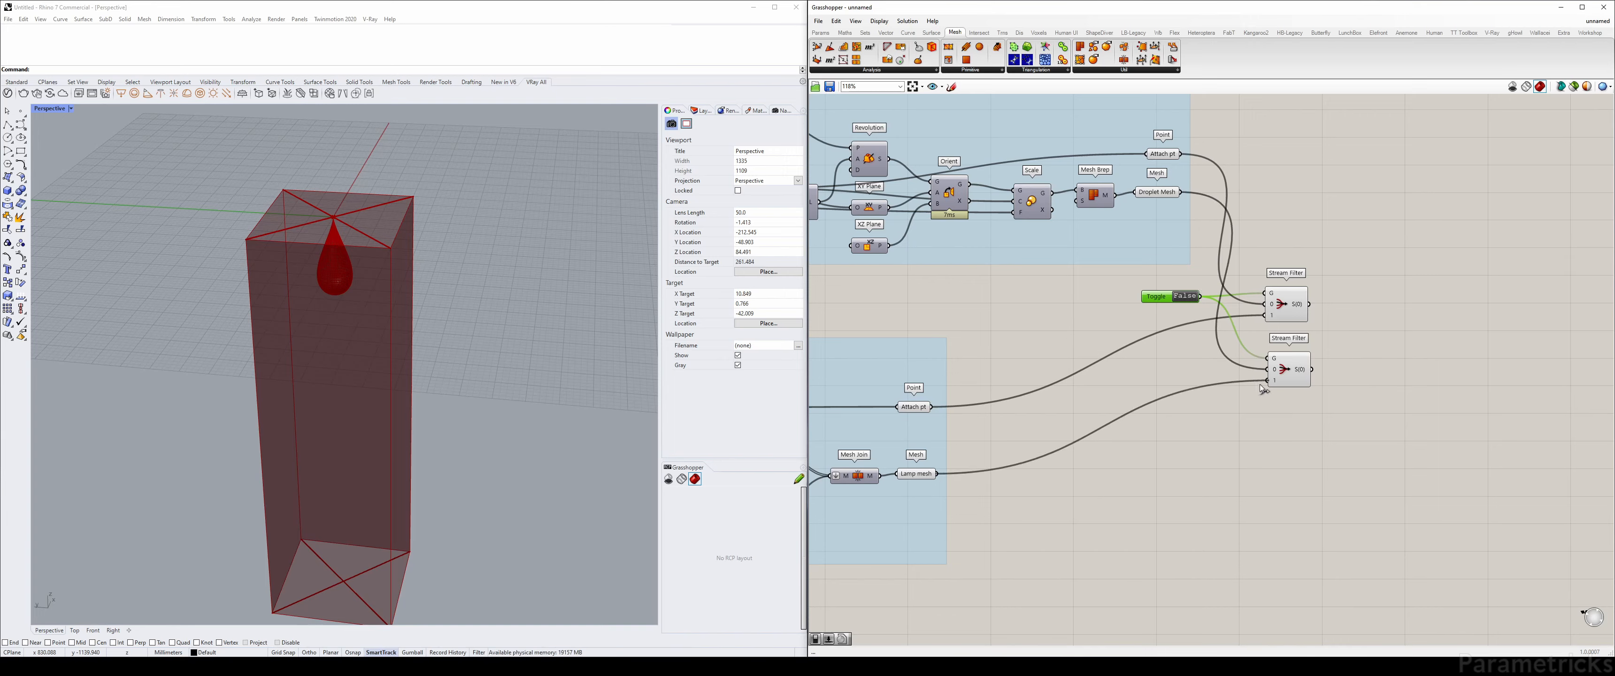
Move the lamp group right so its outputs line up below the droplet's, and reposition the toggle and both Stream Filters beside them
left_click_drag(1157, 296, 1114, 302)
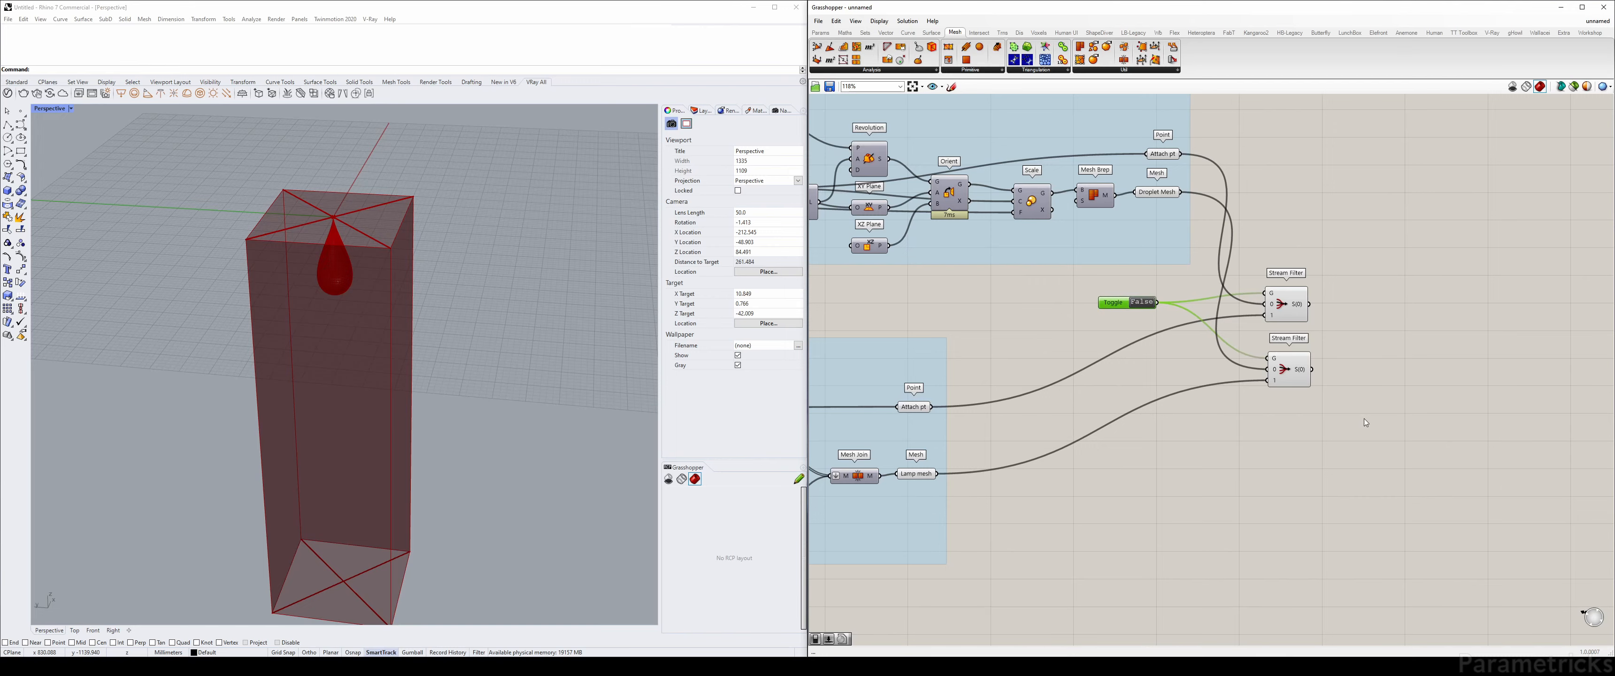
scroll(1248, 282, "down", 4)
left_click_drag(1028, 329, 1142, 328)
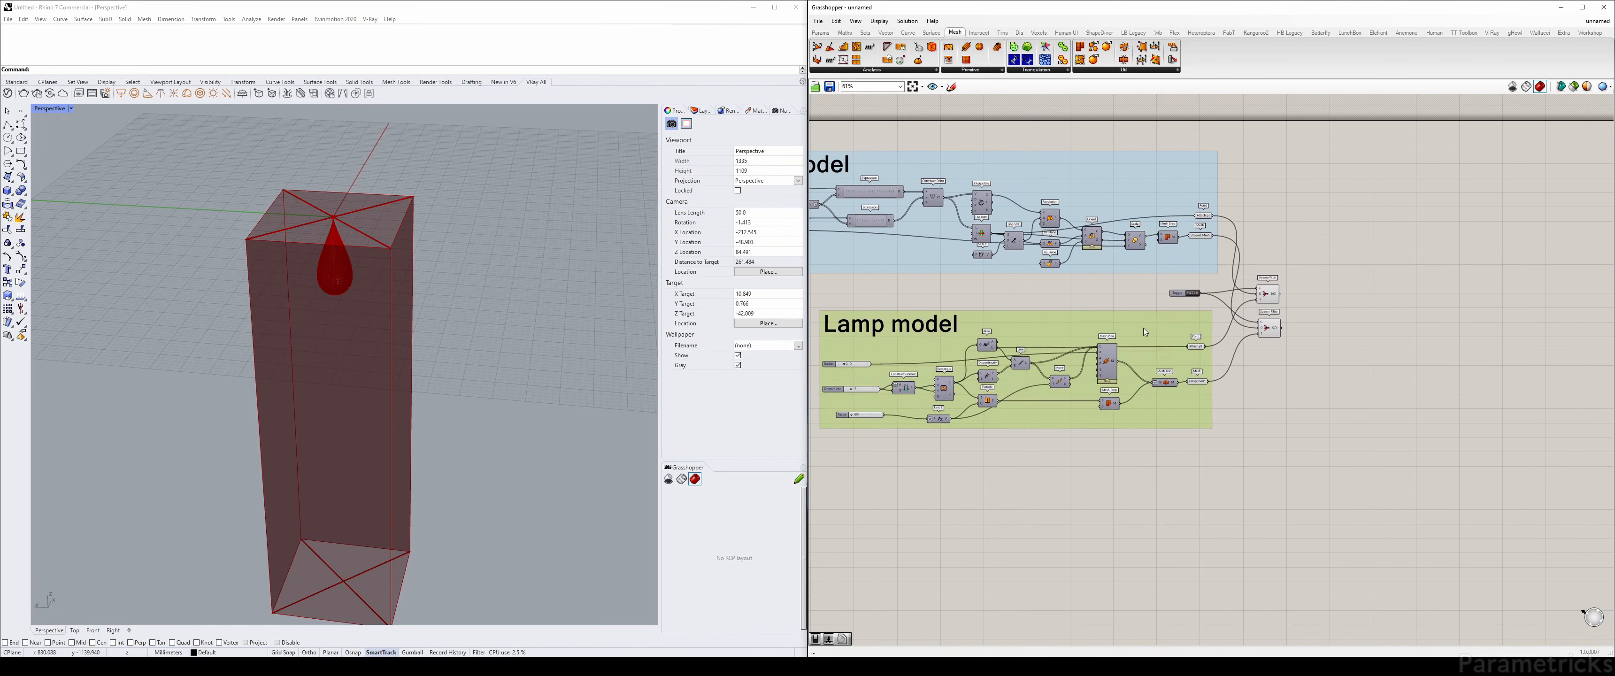
scroll(1304, 313, "up", 3)
left_click_drag(1253, 251, 1316, 207)
left_click_drag(1253, 342, 1314, 274)
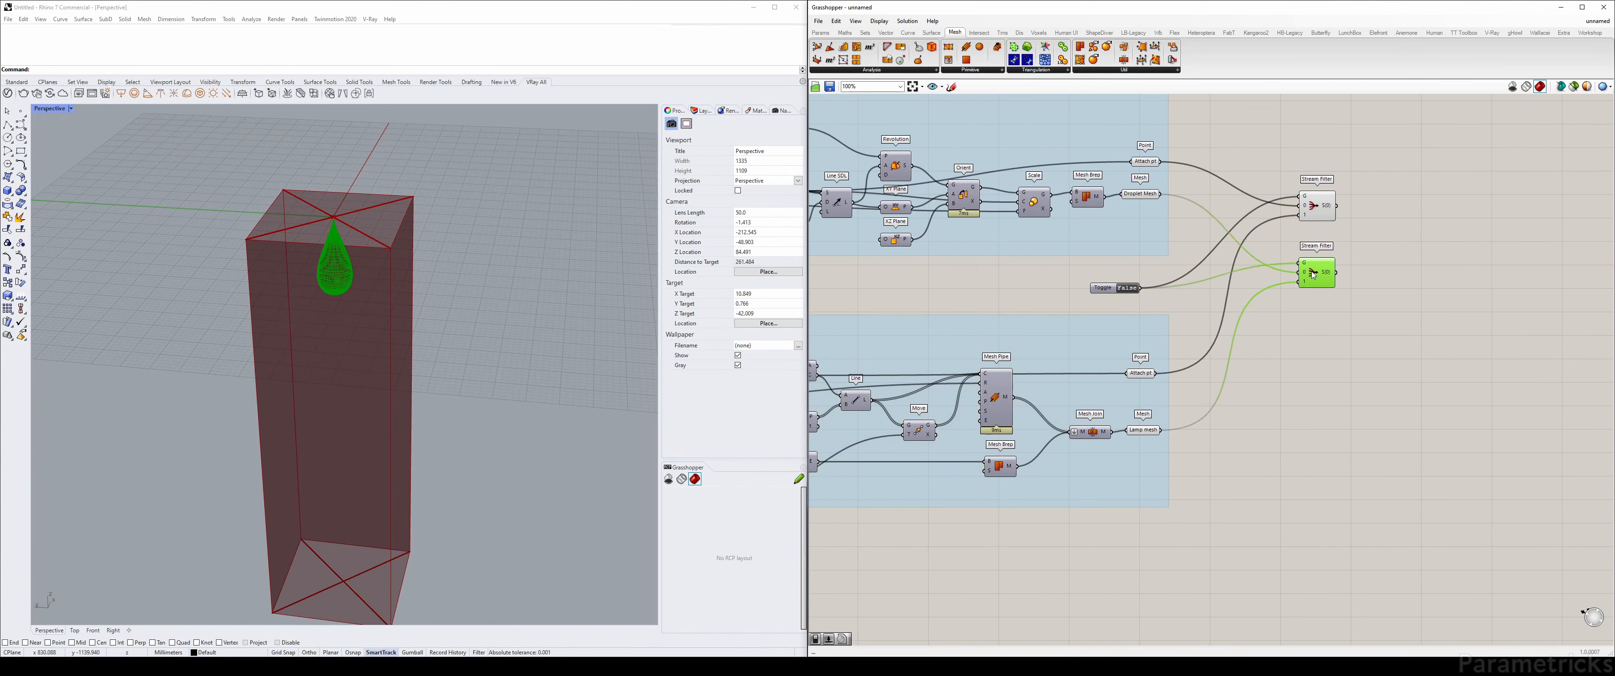
Move the toggle above the two Stream Filters, group all three together, and place the group beside the droplet group
left_click_drag(1128, 285, 1245, 154)
scroll(1111, 206, "down", 2)
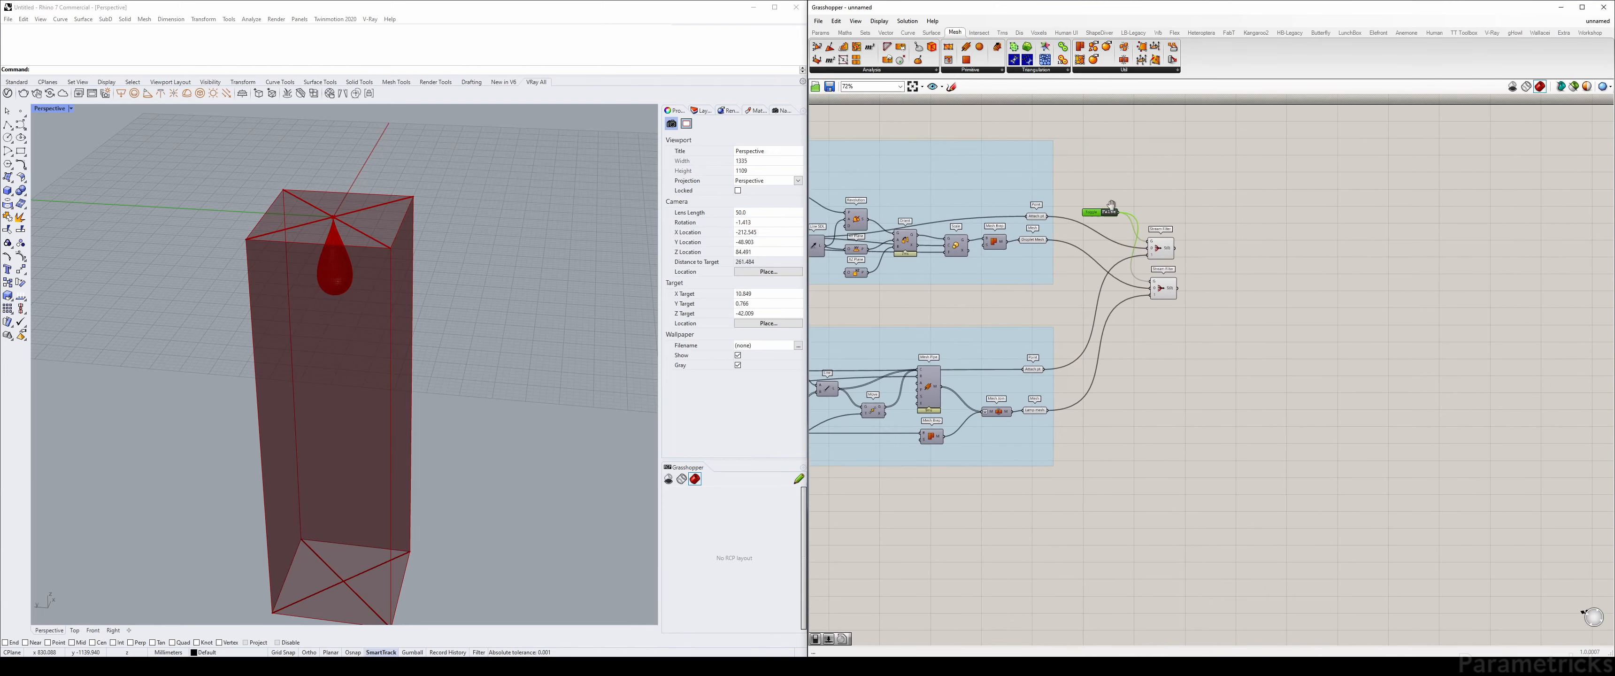
mouse_move(1106, 359)
left_mouse_down()
mouse_move(1272, 170)
mouse_move(1109, 354)
left_mouse_up()
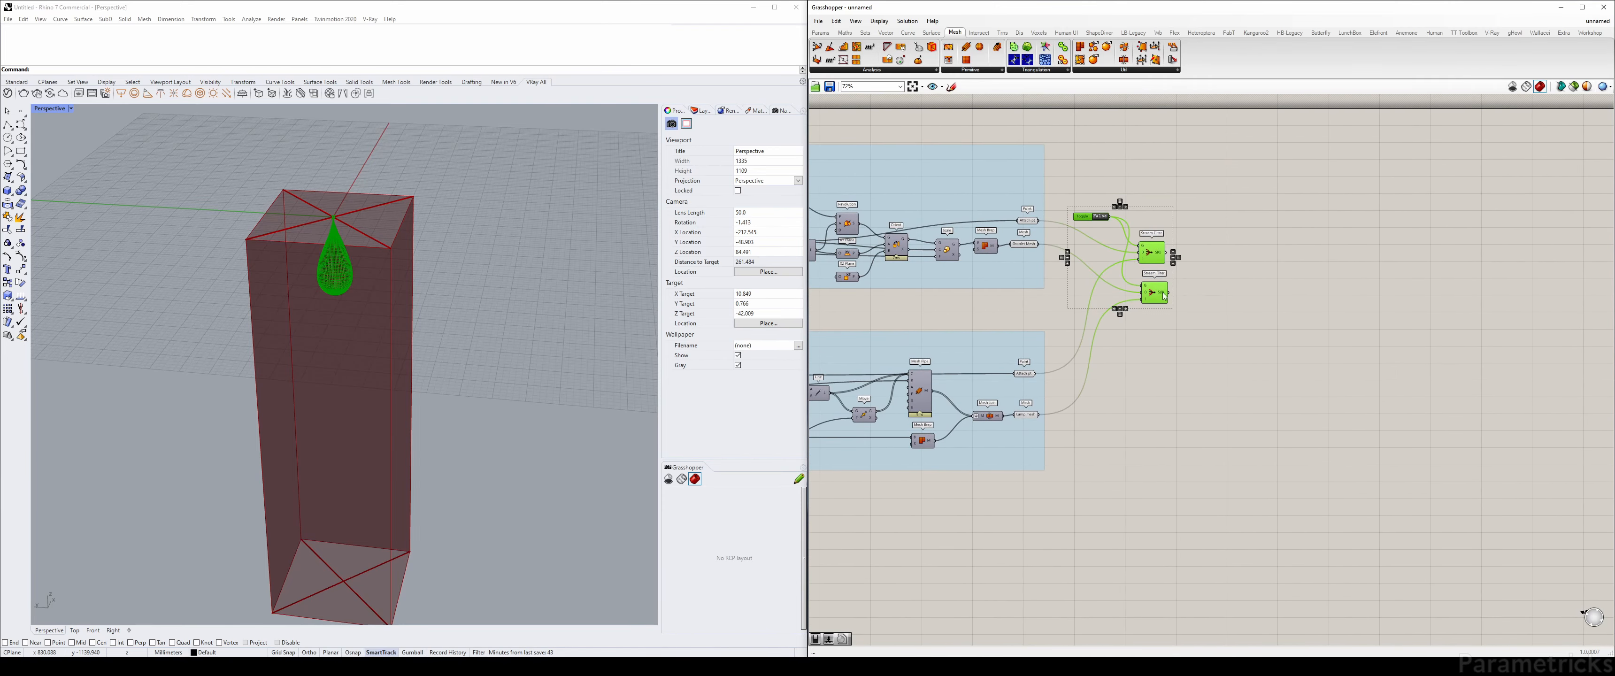
left_click_drag(1123, 217, 1187, 189)
right_click_drag(1043, 162, 1164, 176)
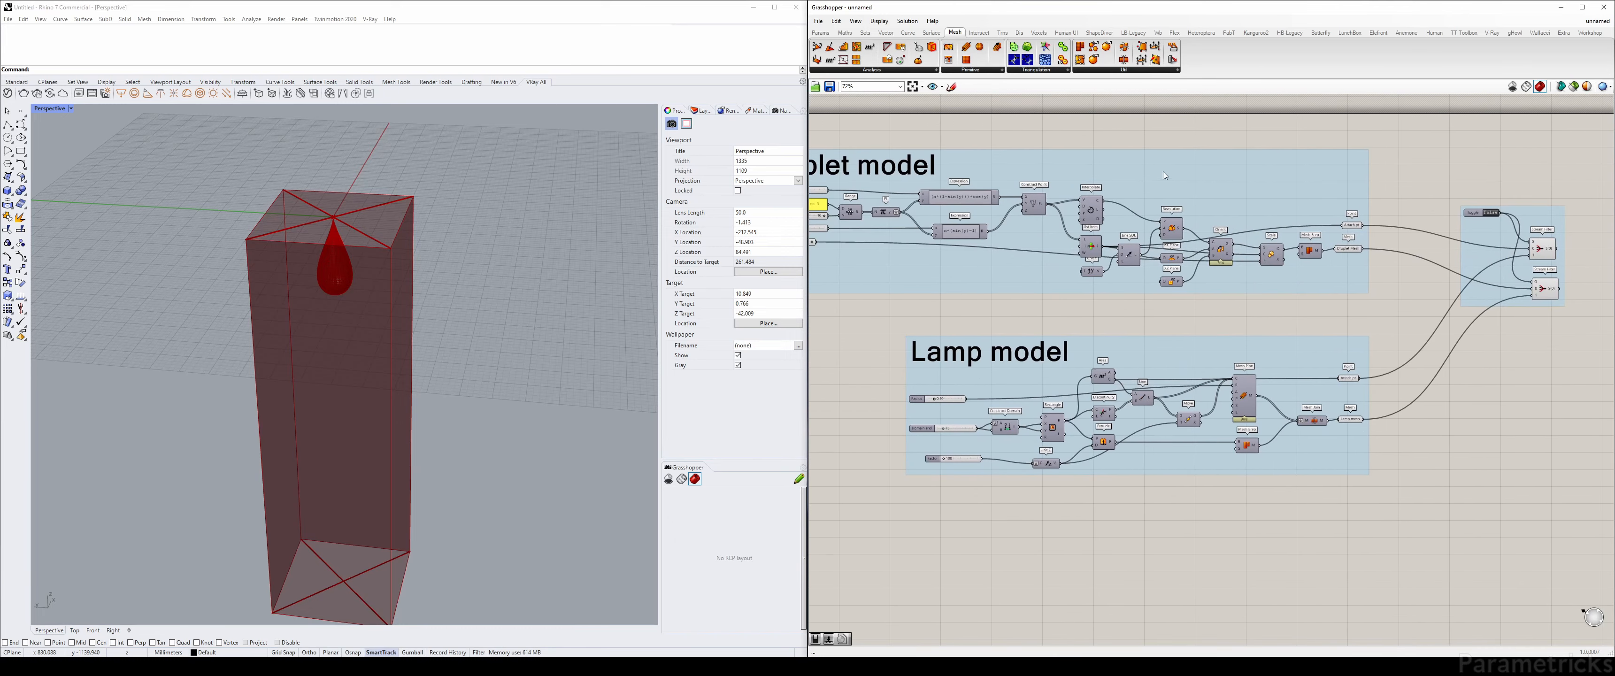
Copy the "Droplet model" title over to the new toggle group and change its text to "Model Selector"
left_click(936, 168)
scroll(1240, 178, "up", 3)
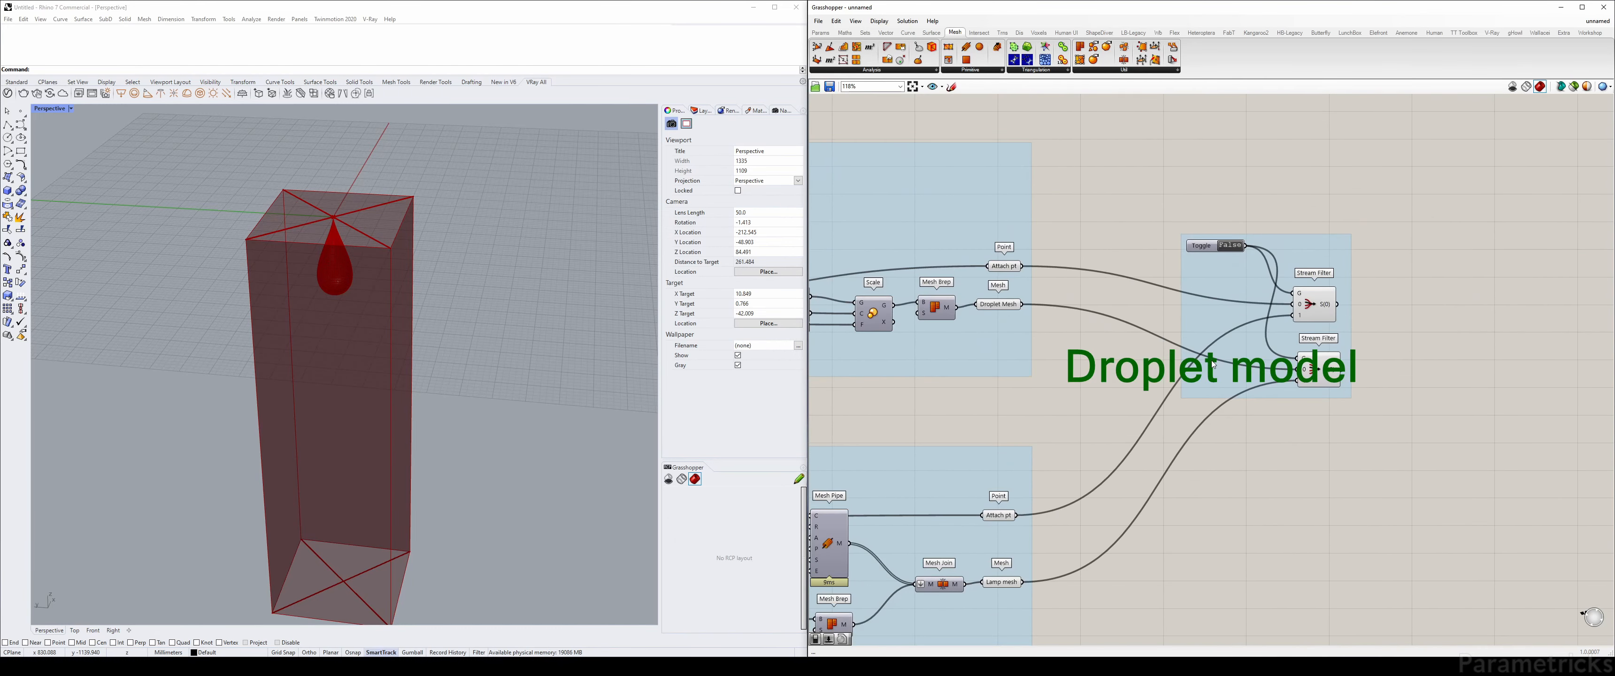
double_click(1213, 363)
key("ctrl+a")
type("Model")
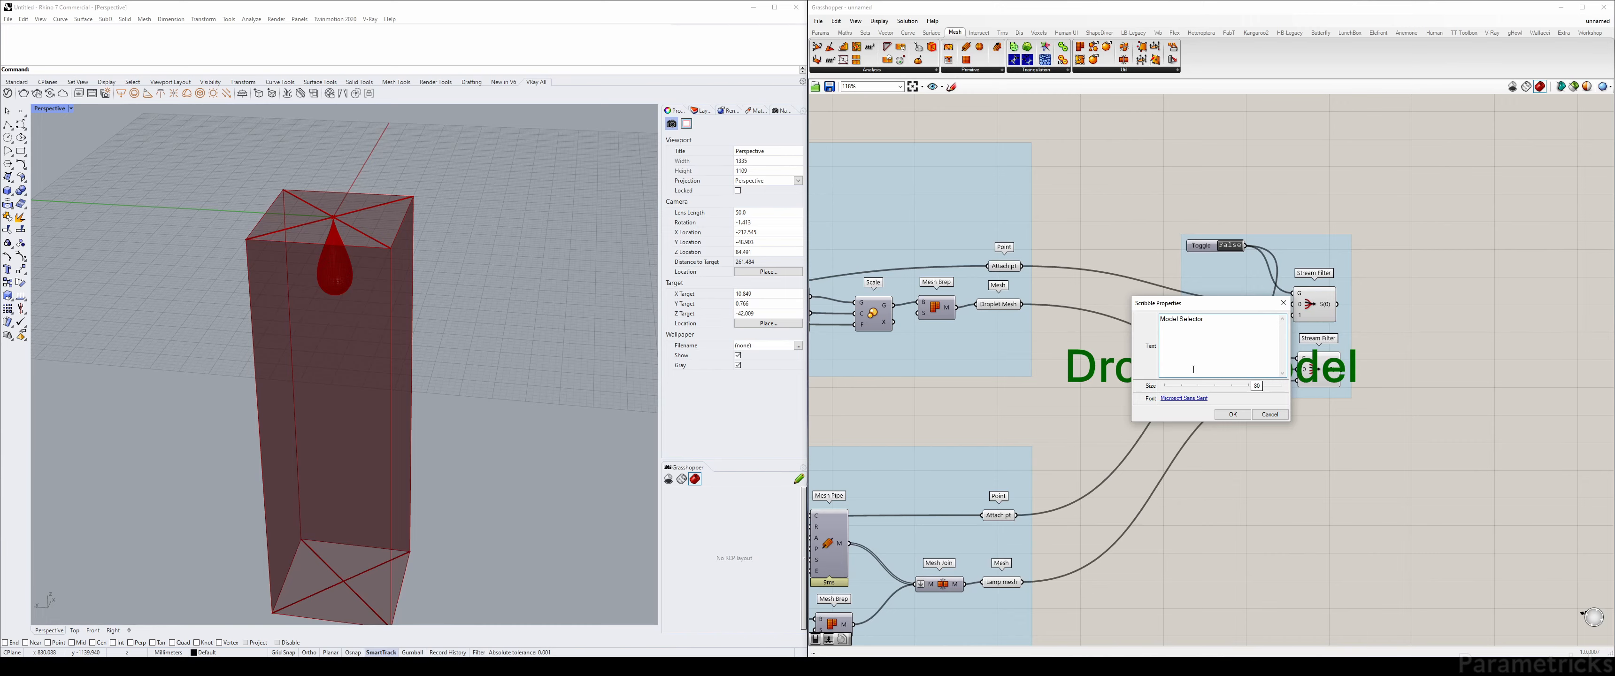
left_click(1233, 414)
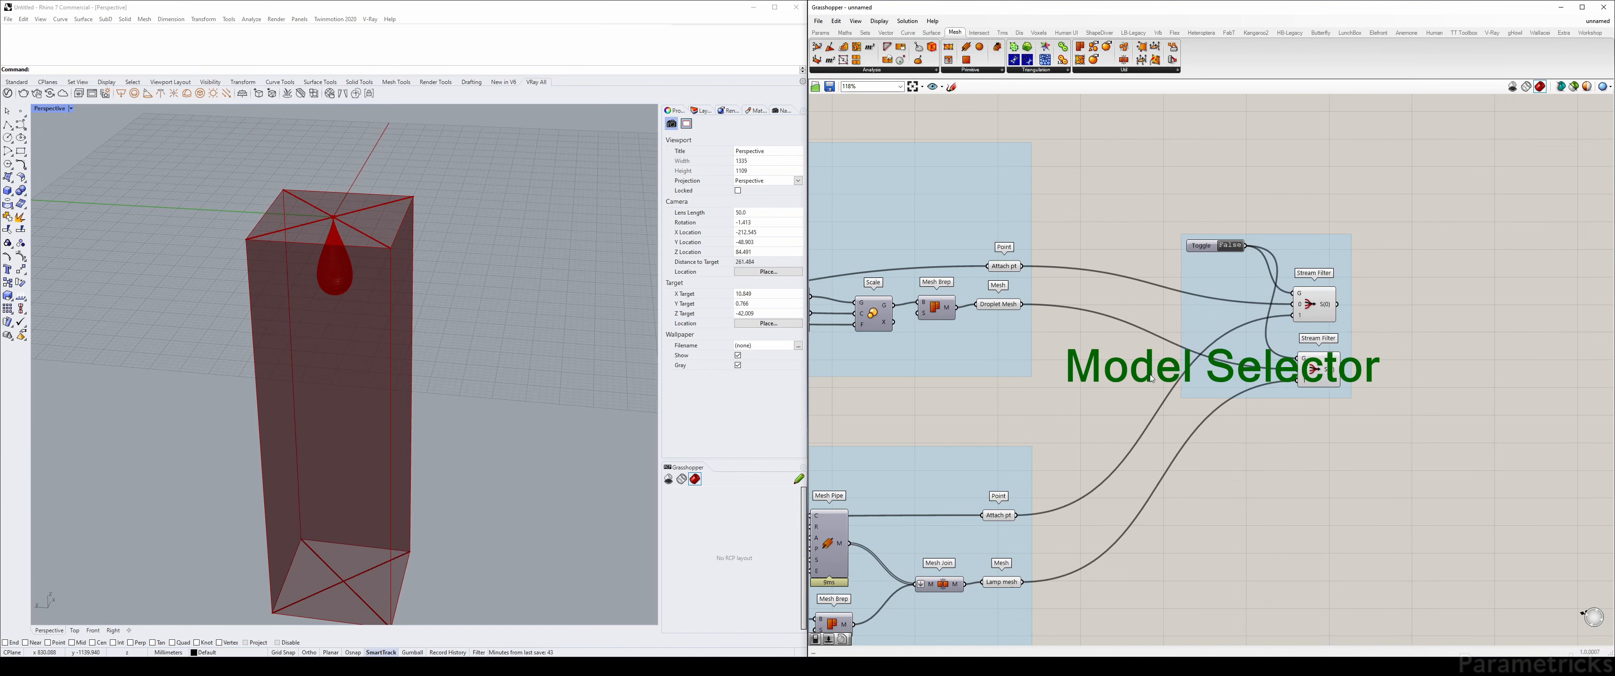
Place the "Model Selector" title above the toggle and add it to the Stream Filter group
left_click_drag(1220, 368, 1259, 173)
right_click(1207, 283)
left_click(1217, 362)
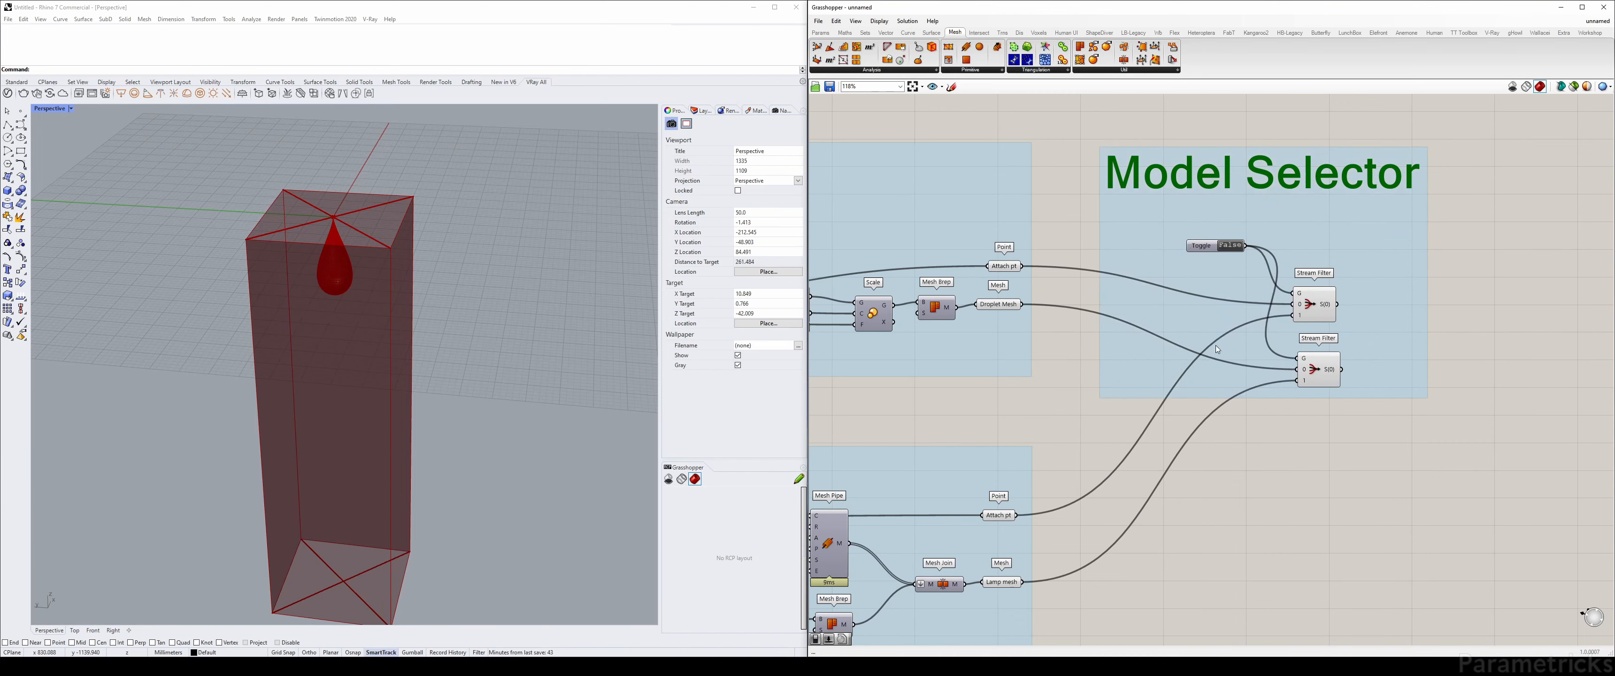
Nudge the Model Selector group into place beside the droplet group and shift the Lamp model group left beneath Droplet model
scroll(1120, 297, "down", 3)
left_click_drag(1123, 251, 1125, 249)
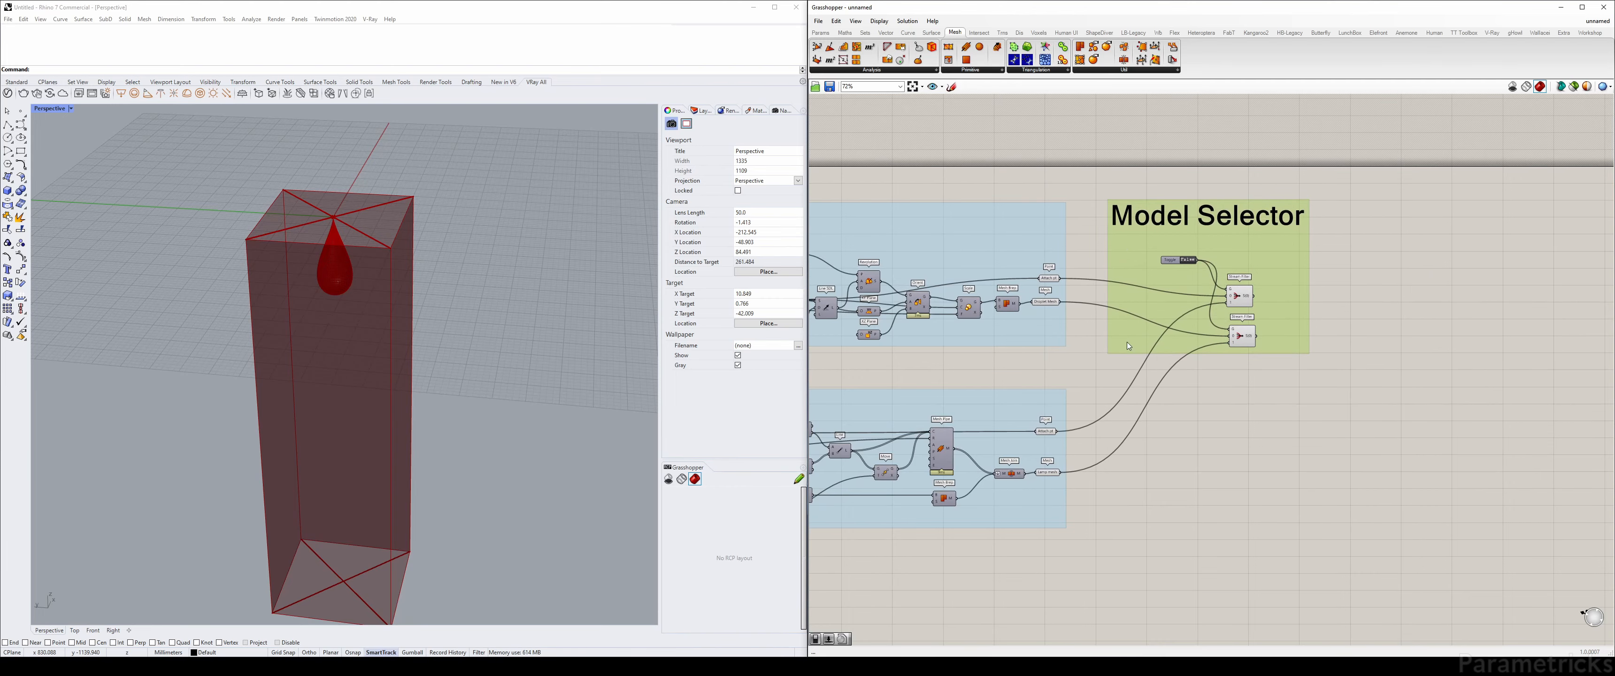
scroll(1072, 278, "up", 1)
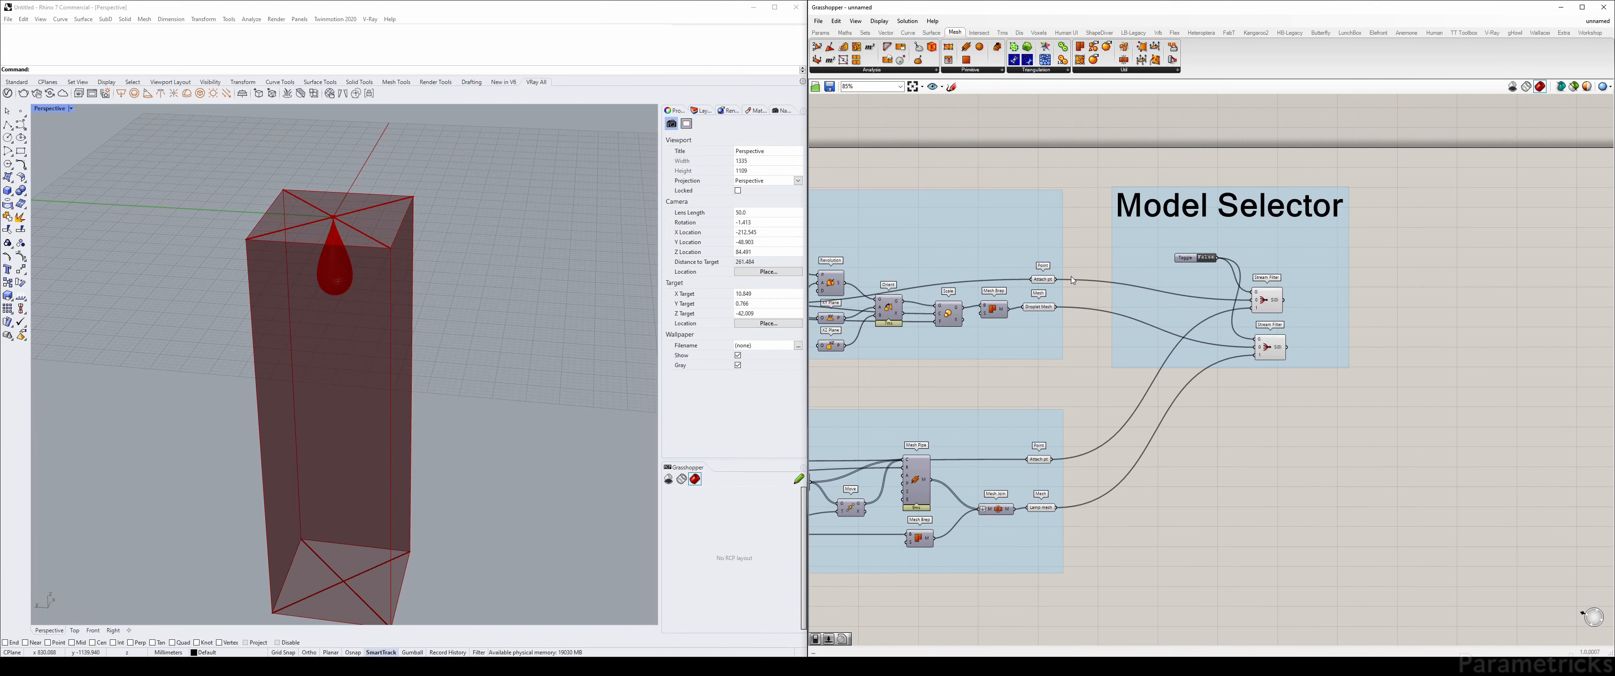
left_click(1044, 280)
left_click_drag(1045, 282, 1036, 280)
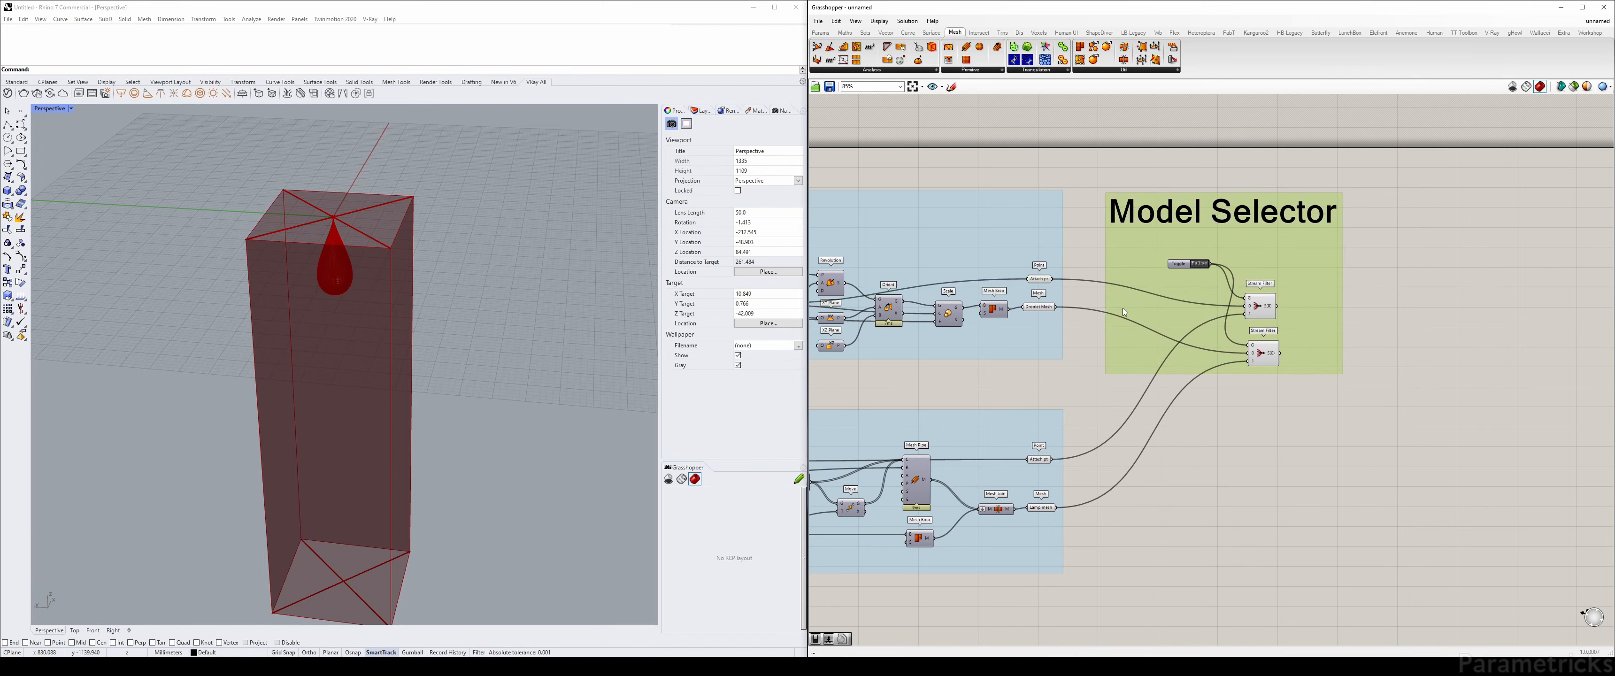
scroll(1122, 308, "down", 4)
left_click_drag(1291, 310, 1229, 299)
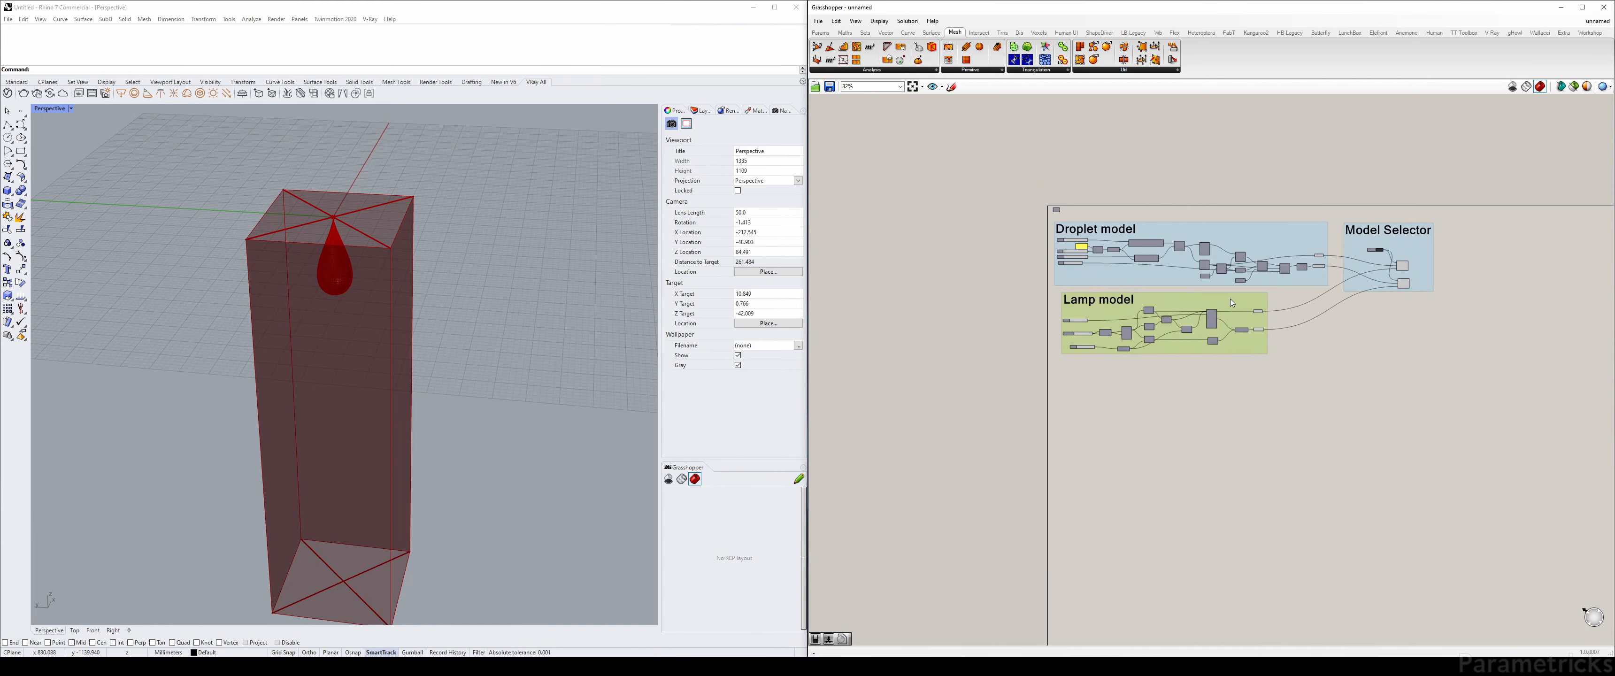
Rearrange the toggle and both Stream Filters within the Model Selector group, leaving a wider gap between the filters
scroll(1151, 272, "up", 4)
left_click_drag(1037, 254, 1056, 216)
left_click_drag(946, 211, 903, 192)
left_click_drag(1033, 207, 1025, 201)
left_click_drag(1017, 298, 1007, 276)
left_click_drag(1027, 204, 998, 207)
right_click_drag(946, 241, 1075, 226)
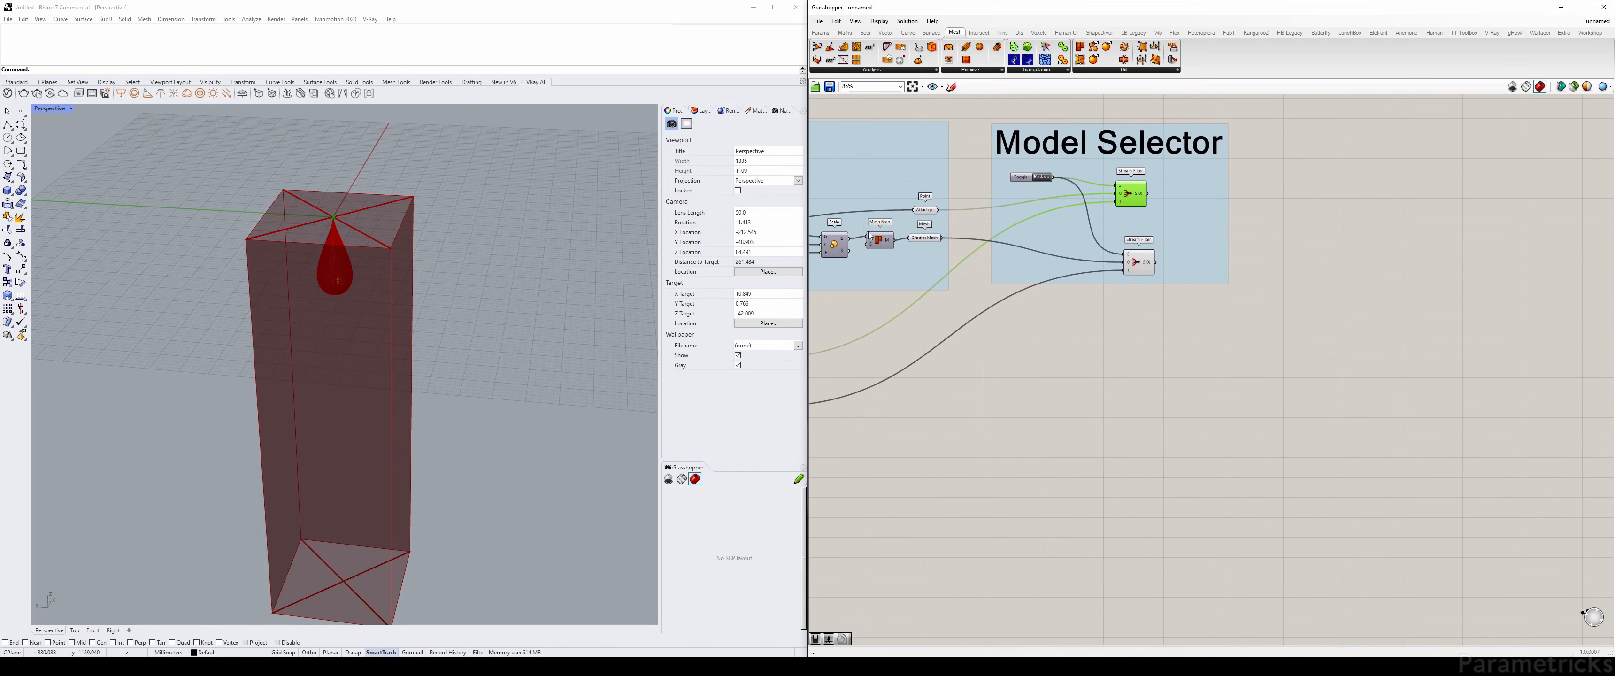
Copy the droplet group's Attach pt and Droplet Mesh parameters to the right of the Stream Filters
left_click(925, 211)
left_click(924, 237, "shift")
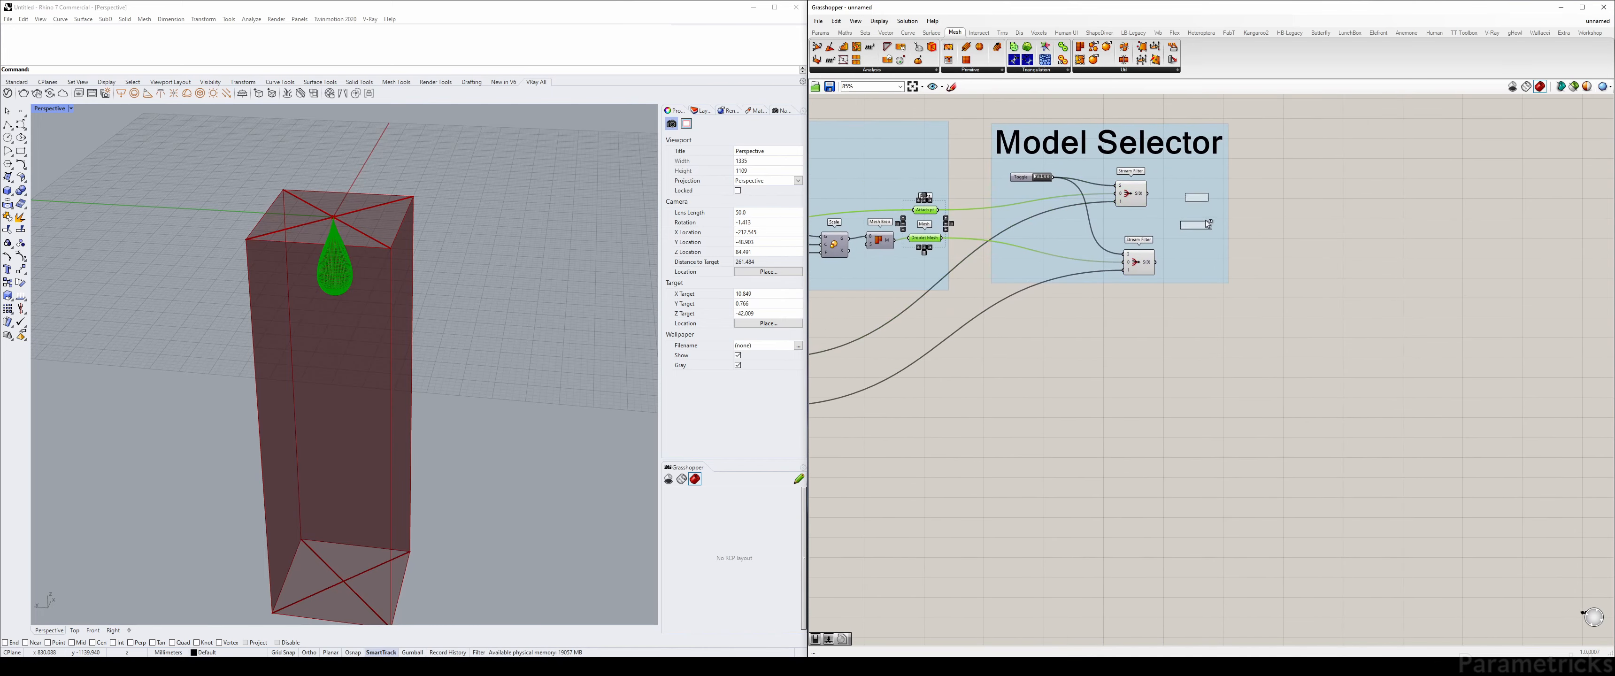
scroll(1217, 216, "up", 3)
left_click_drag(1208, 224, 1336, 246, "alt")
left_click(1309, 171)
left_click(1183, 193)
left_click(1186, 238, "shift")
left_click(1267, 263)
Wire the upper Stream Filter into the copied Attach pt and the lower into the copied mesh, renaming it "Mesh Model"
left_click_drag(1104, 179, 1313, 200)
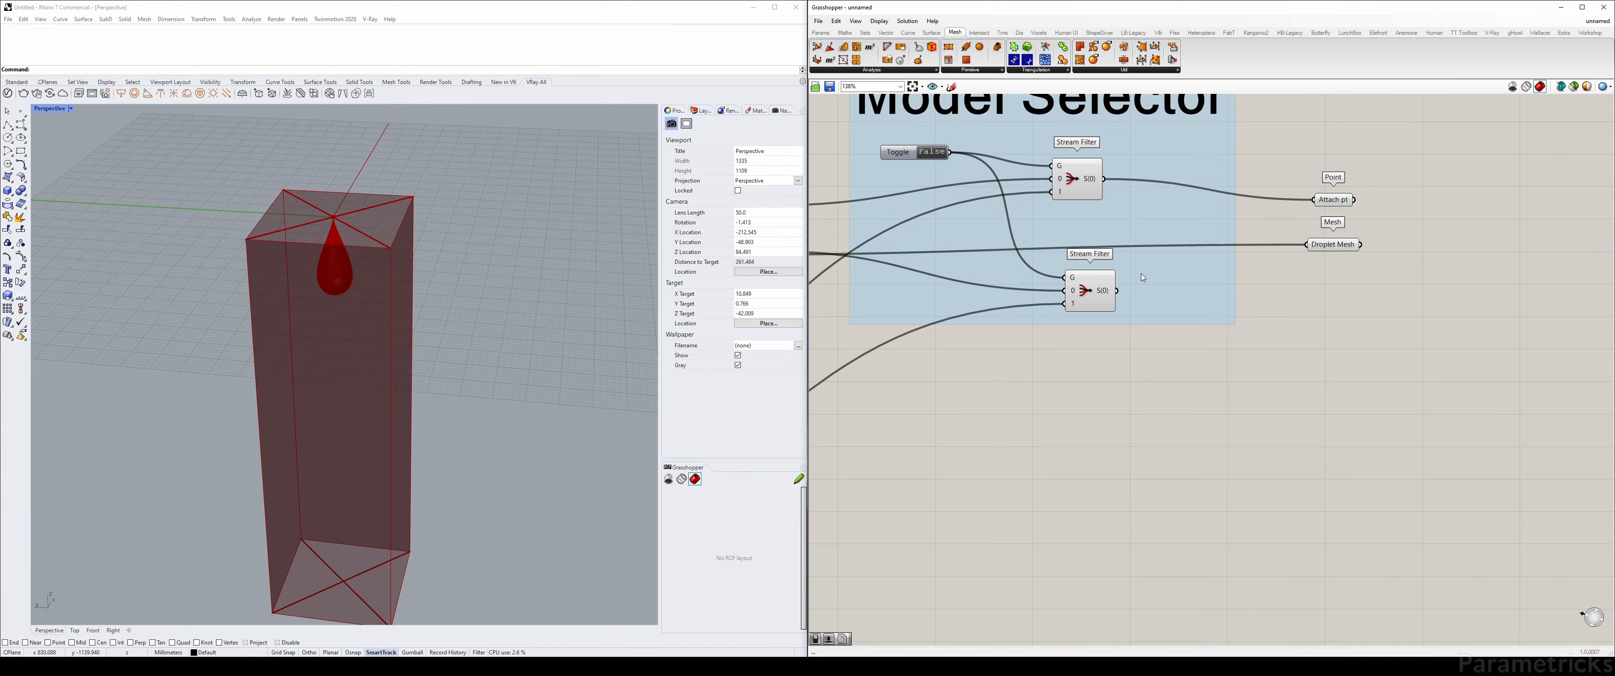
left_click_drag(1119, 290, 1308, 245)
right_click(1338, 247)
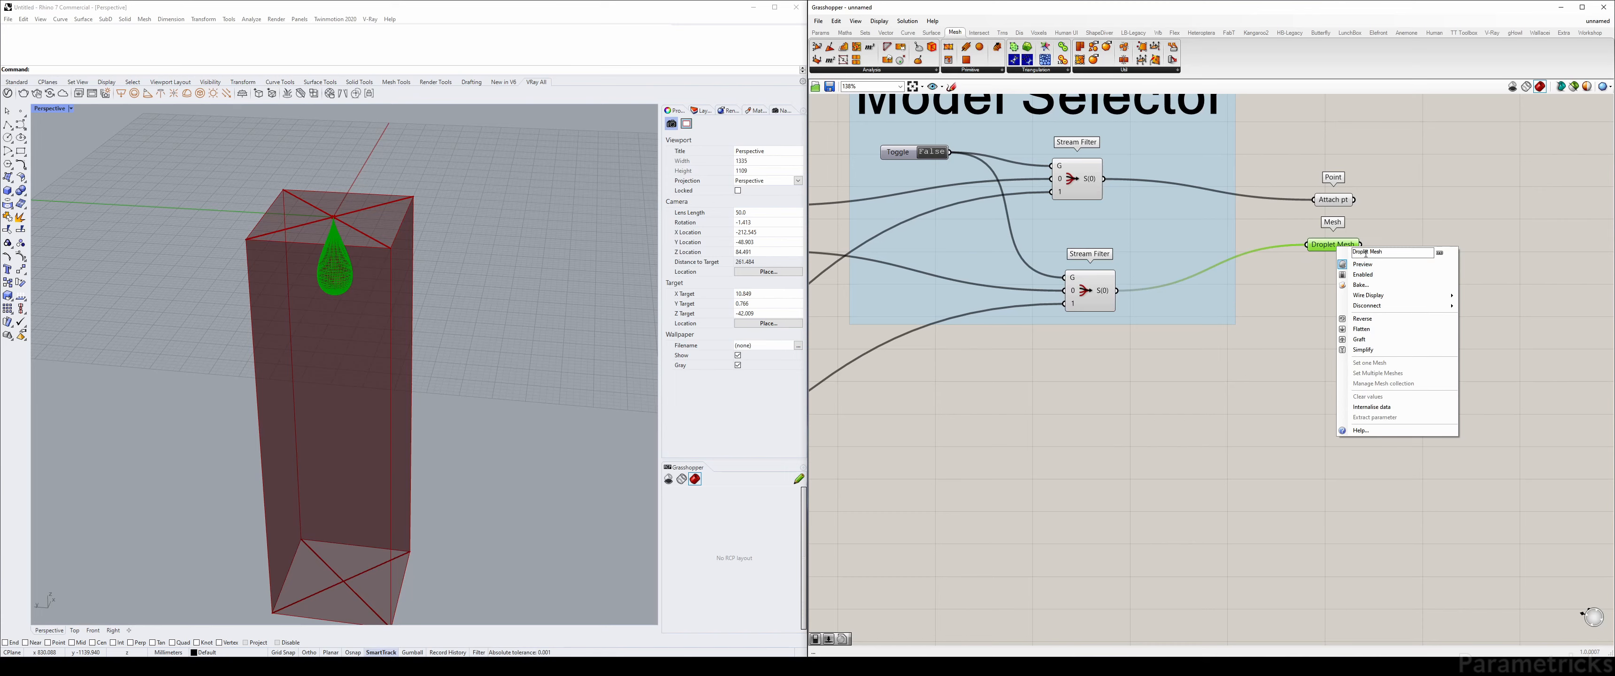
type("t")
type(" Mod")
key("Return")
Add the copied Attach pt and Mesh Model parameters to the Model Selector group and move them close to the filters
left_click_drag(1403, 162, 1316, 320)
key("ctrl+g")
right_click(1305, 220)
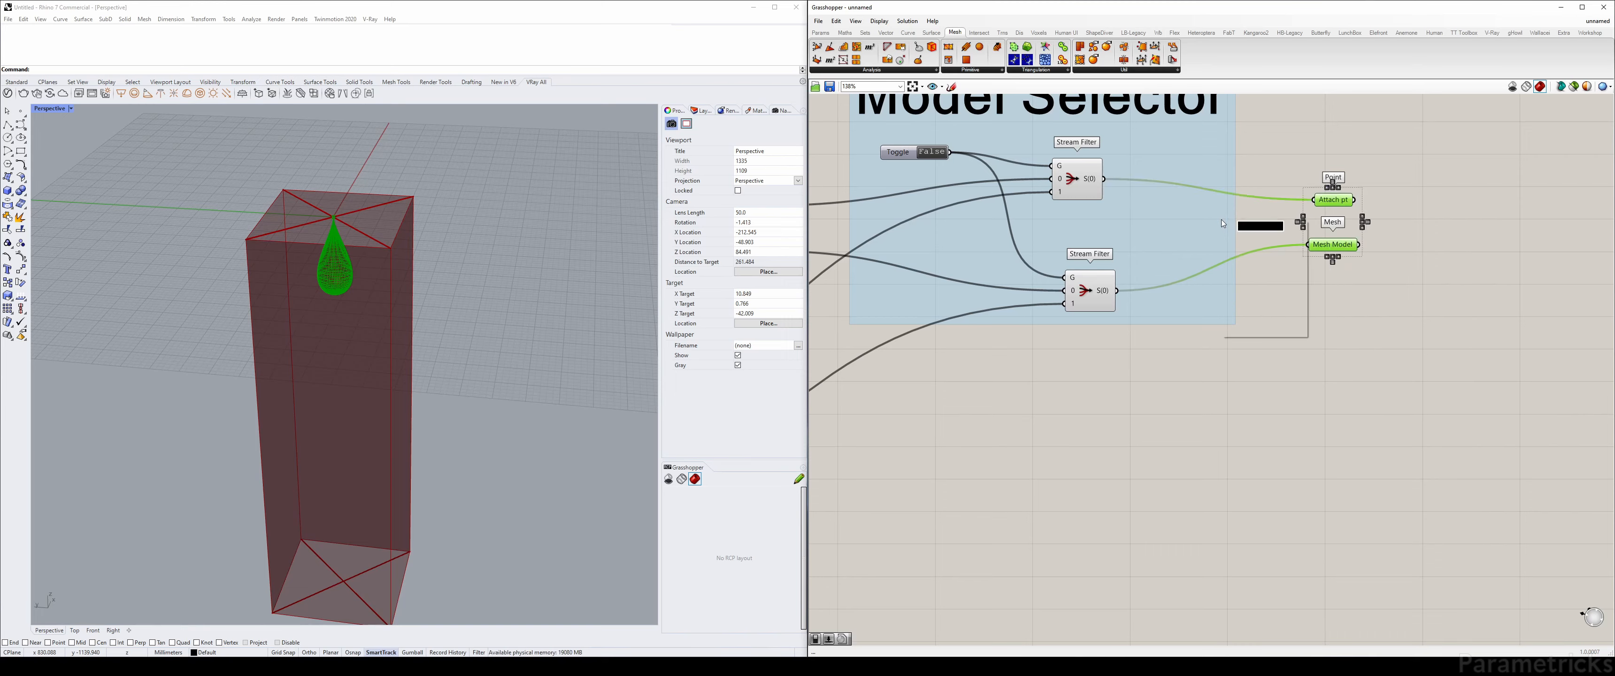
left_click(1262, 296)
left_click_drag(1340, 249, 1186, 239)
left_click(1320, 214)
scroll(1321, 214, "down", 4)
right_click_drag(1333, 209, 1173, 222)
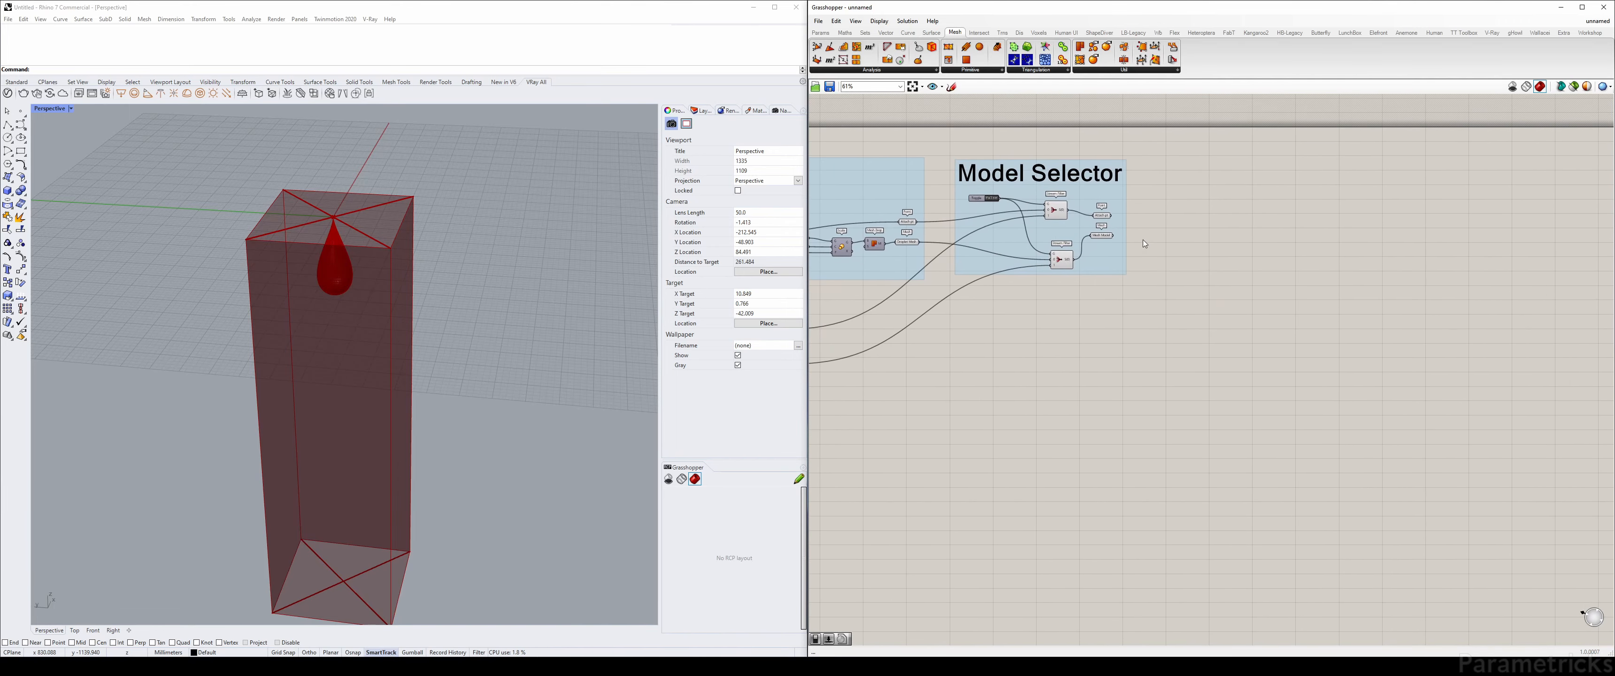
Move the lower Stream Filter up closer to the upper one to tighten the Model Selector group
scroll(1144, 244, "up", 4)
right_click_drag(1043, 205, 1452, 155)
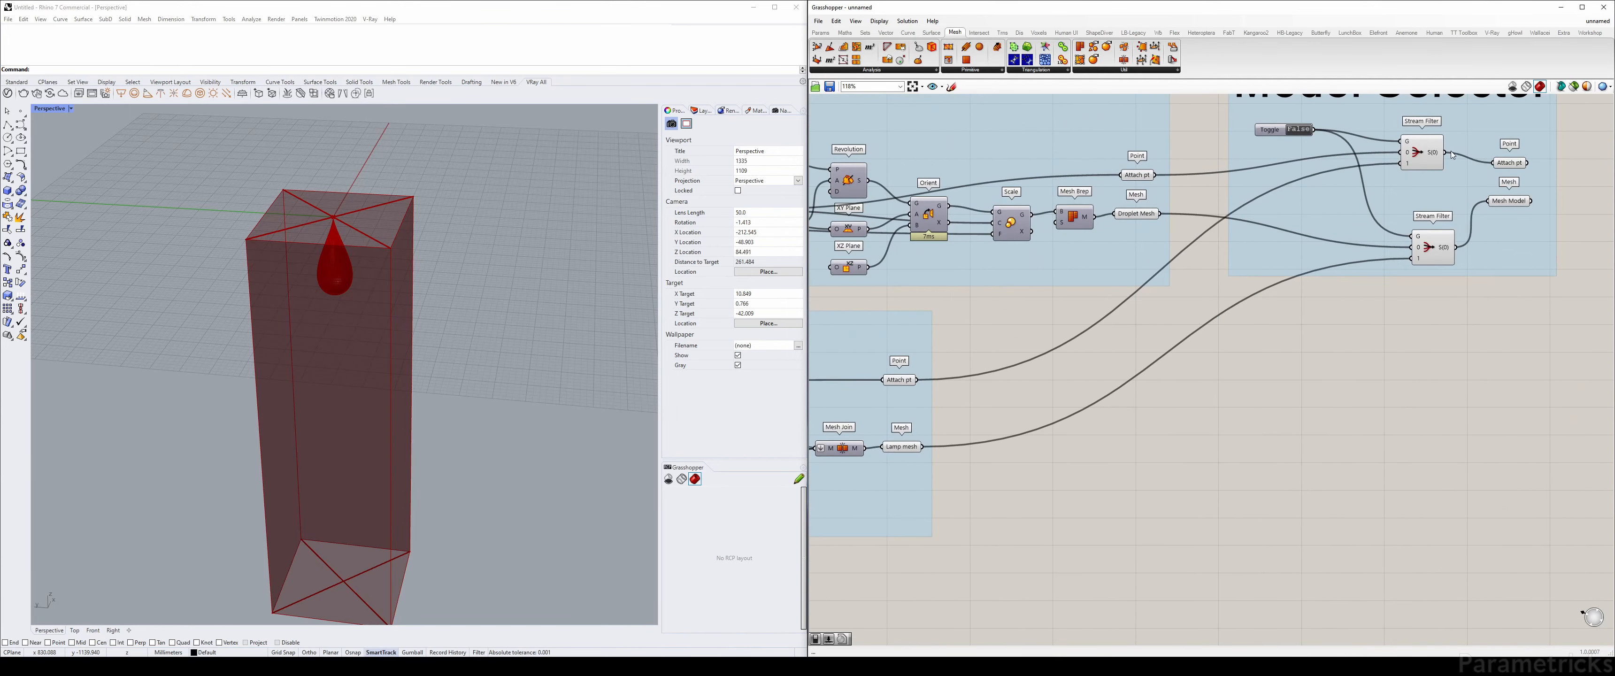
left_click(1435, 157)
left_click_drag(1411, 247, 1403, 214)
scroll(1291, 246, "down", 3)
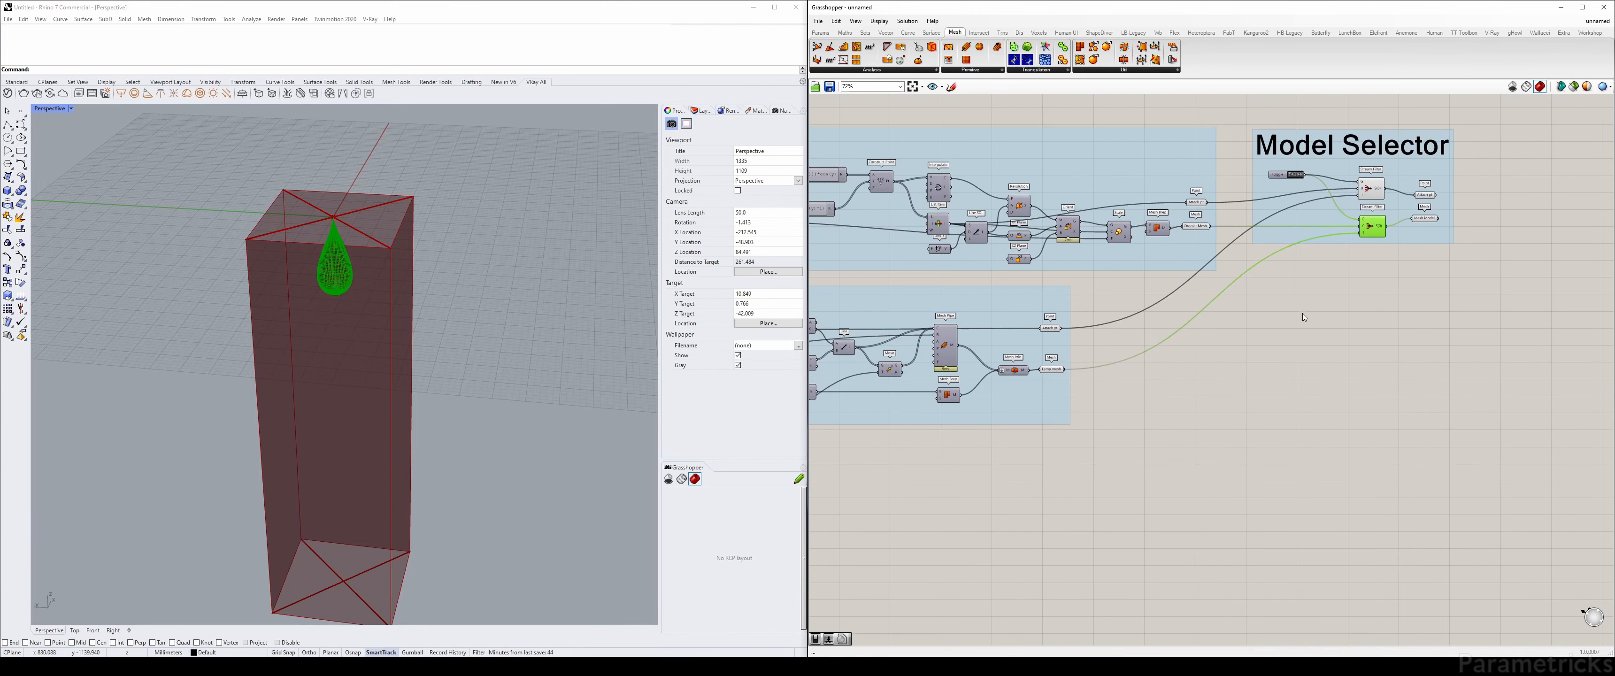
left_click(1297, 283)
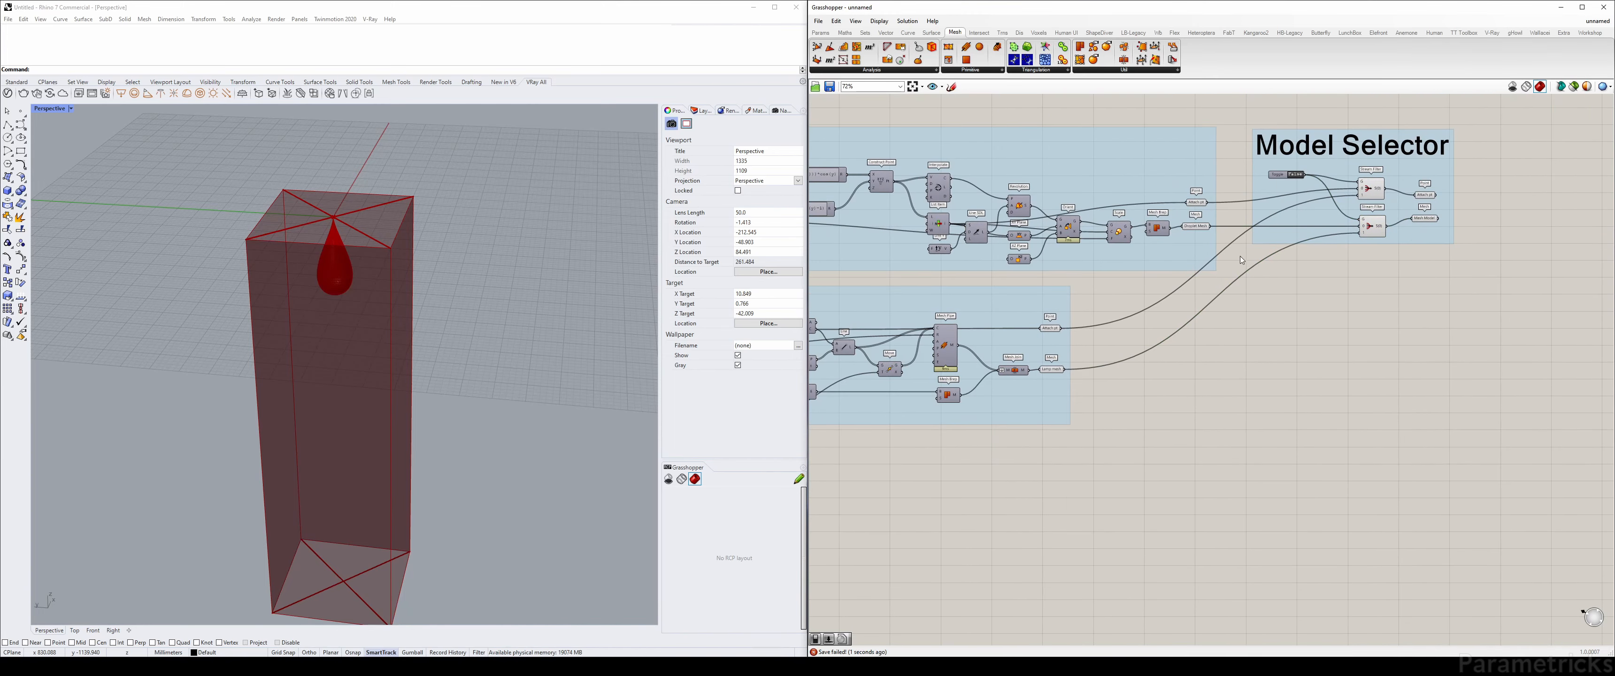
right_click_drag(1324, 256, 989, 309)
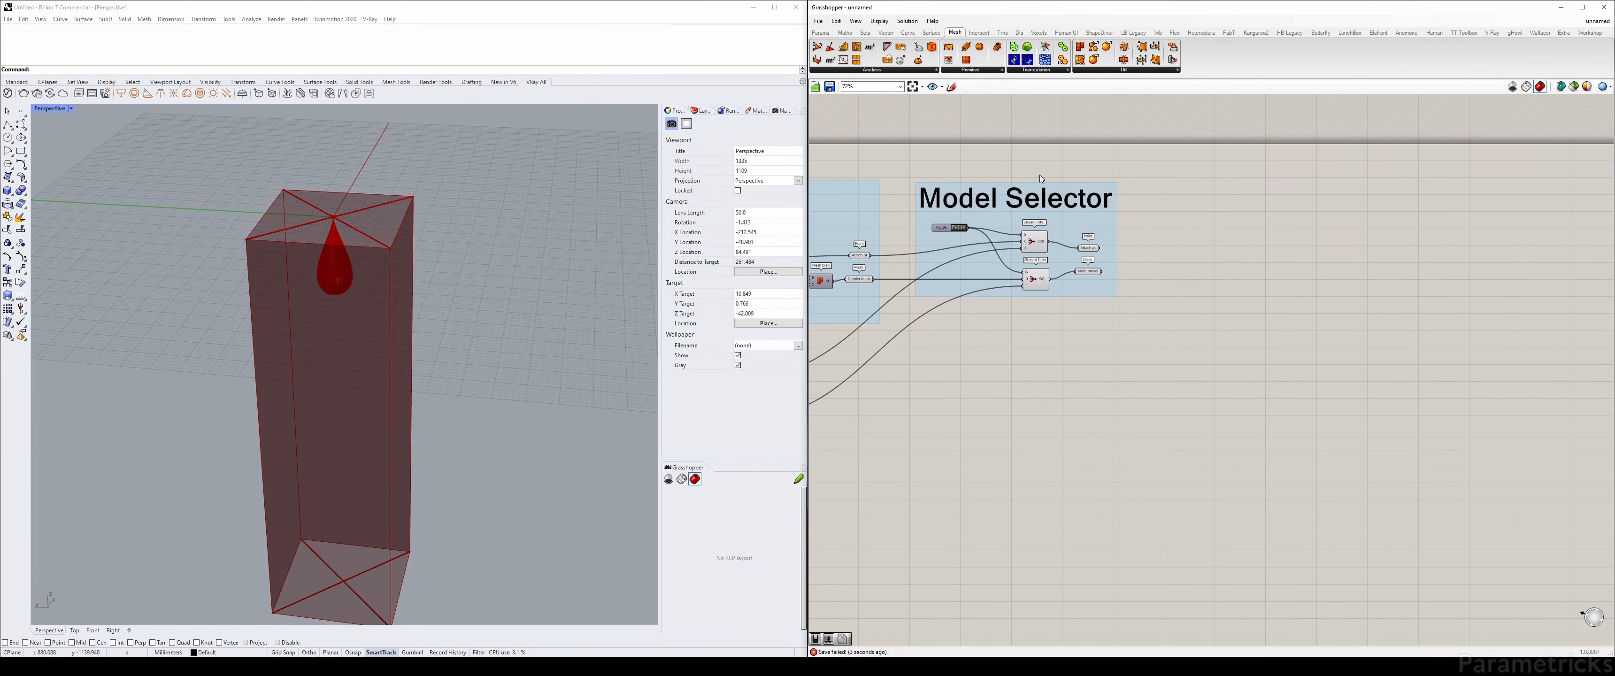
right_click_drag(1036, 175, 1124, 166)
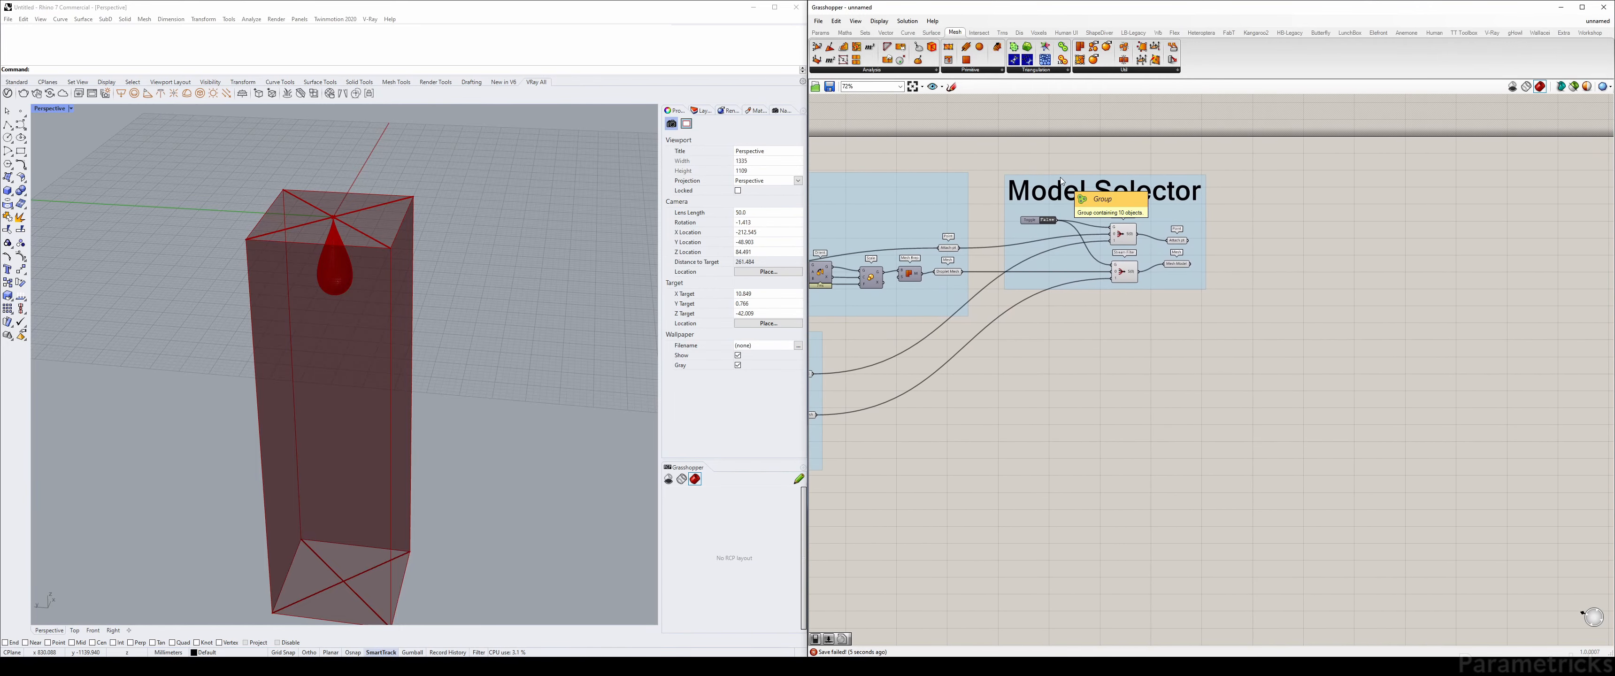
scroll(999, 269, "down", 4)
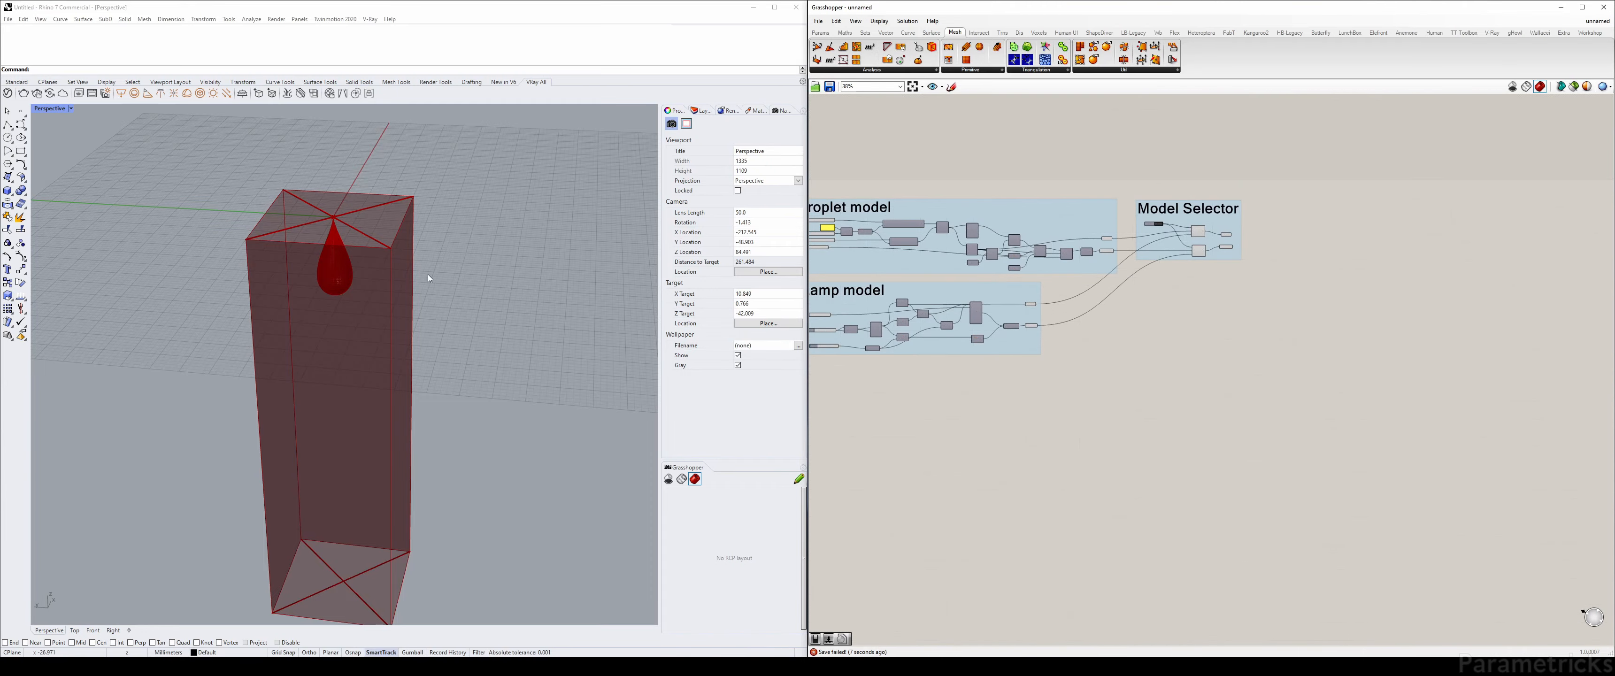
scroll(491, 257, "down", 8)
right_click_drag(489, 261, 385, 391)
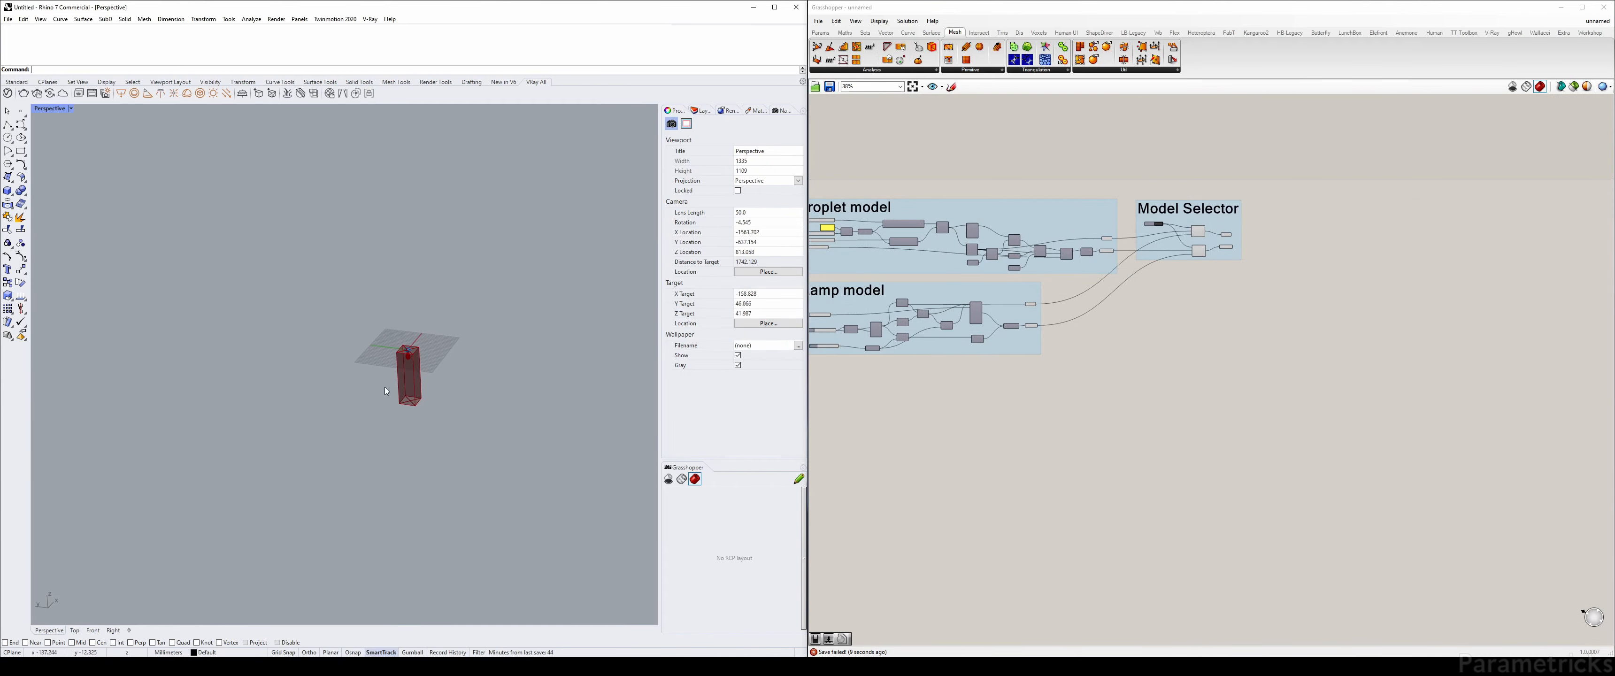
right_click_drag(520, 185, 518, 272)
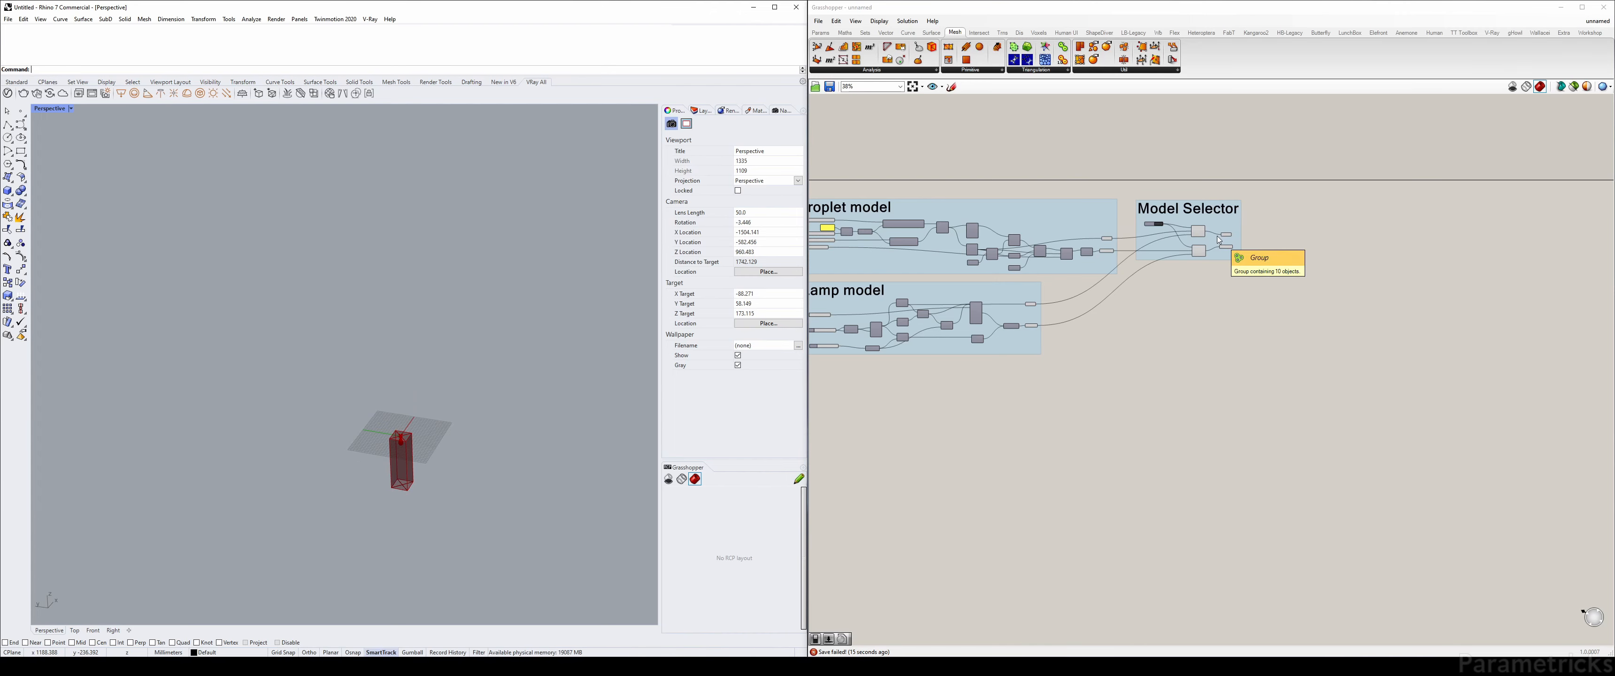
scroll(1153, 225, "up", 3)
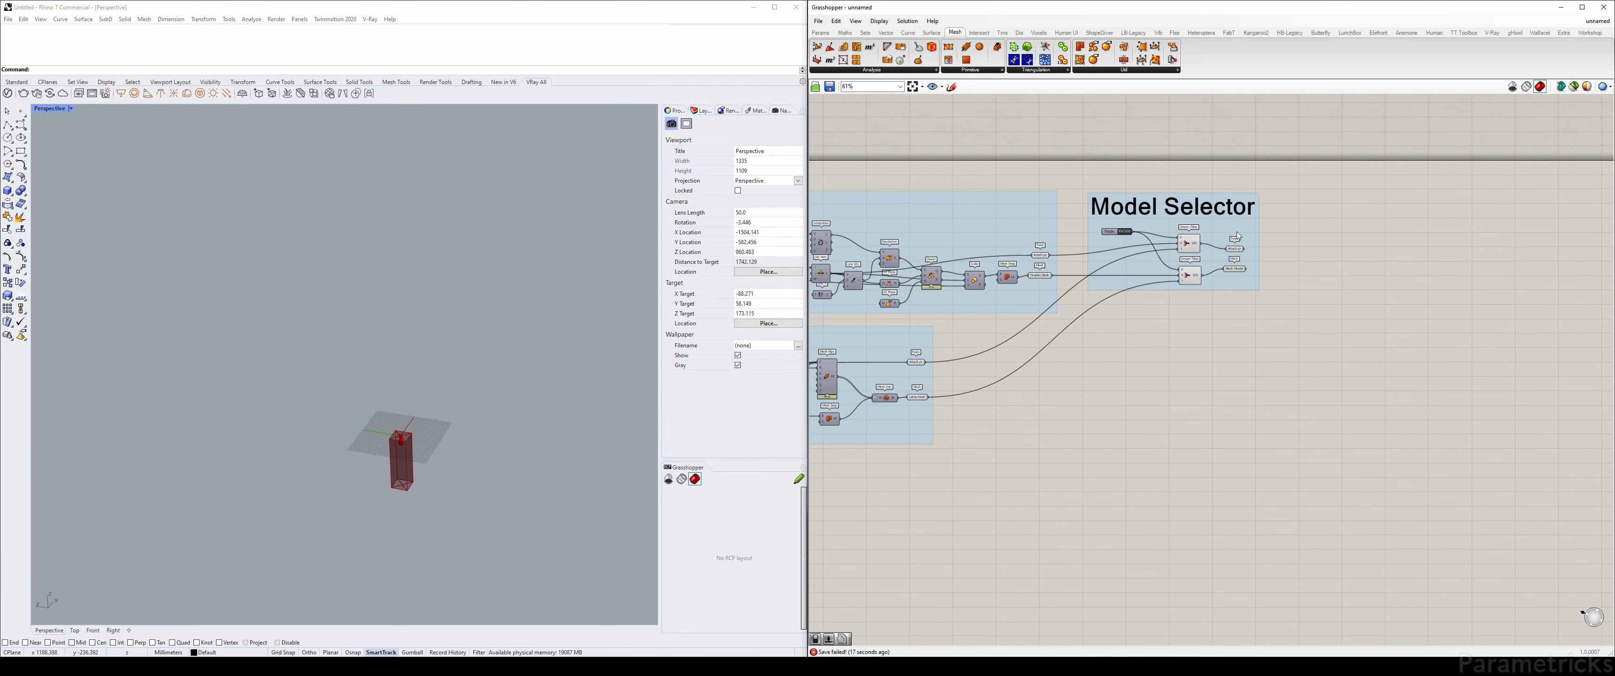